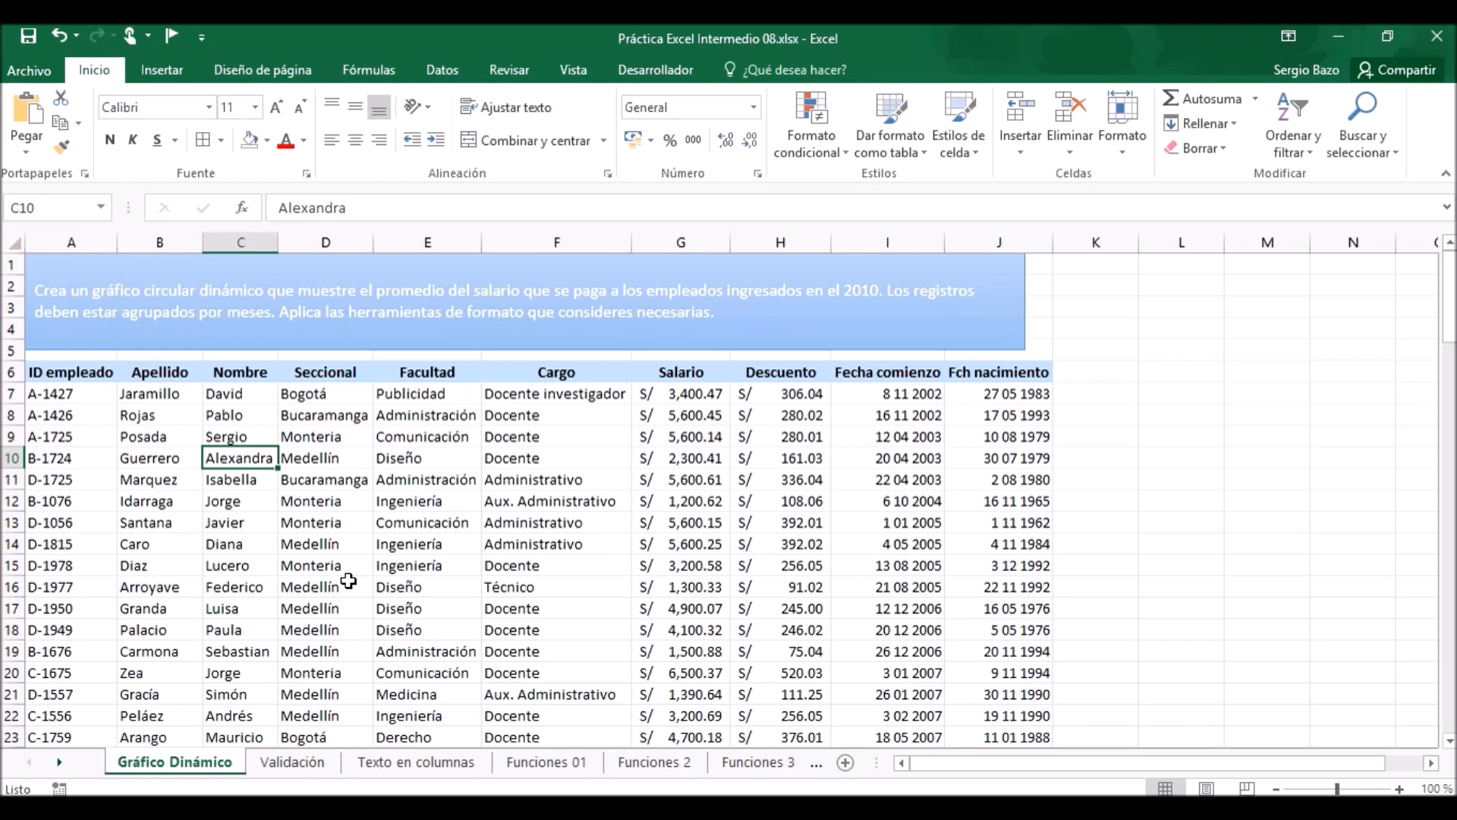
Create a pivot chart on a new worksheet from the employee table A6:J120 on the Gráfico Dinámico sheet.
left_click(425, 458)
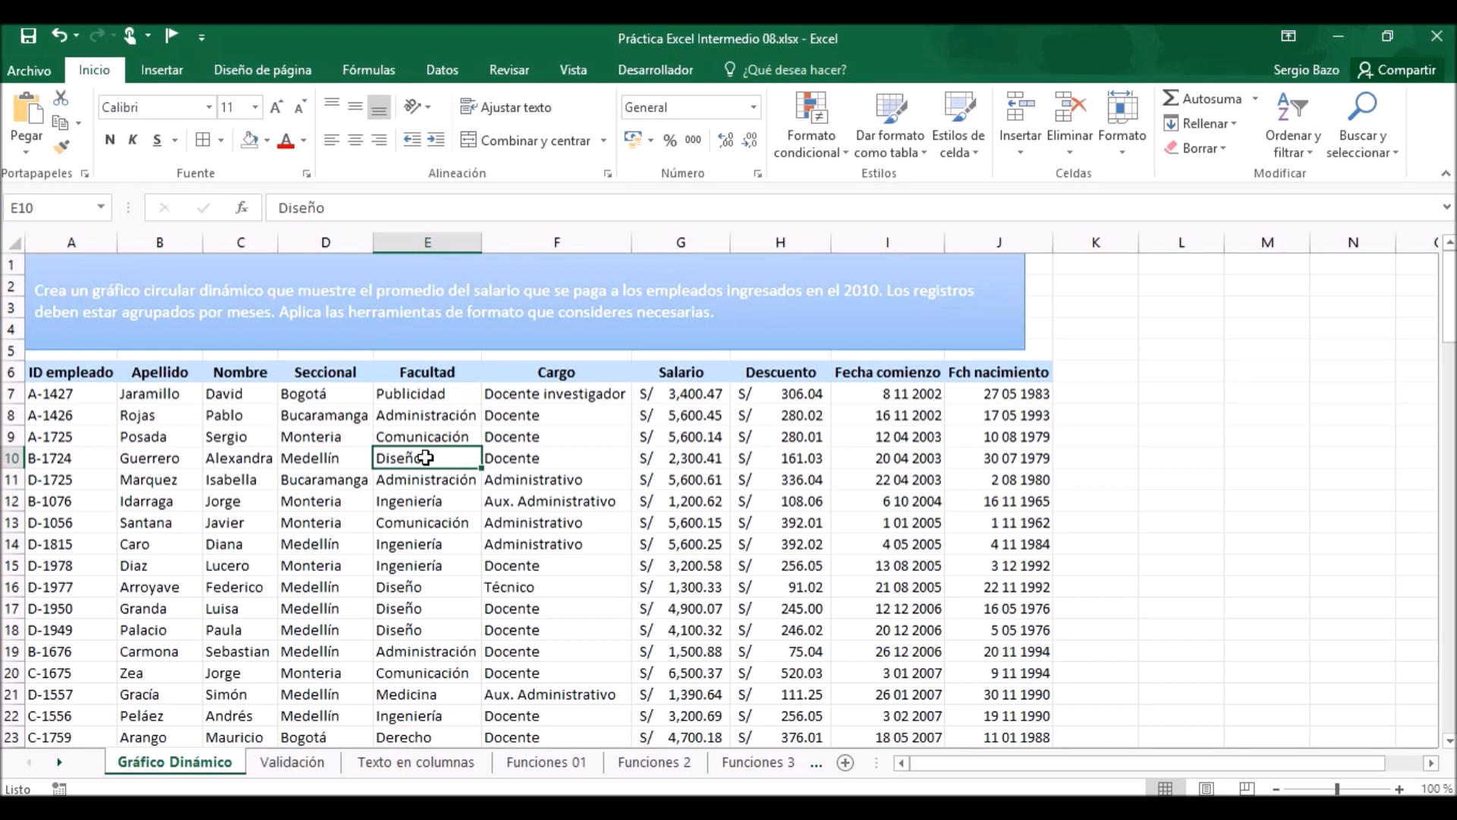
key("Left")
key("Left")
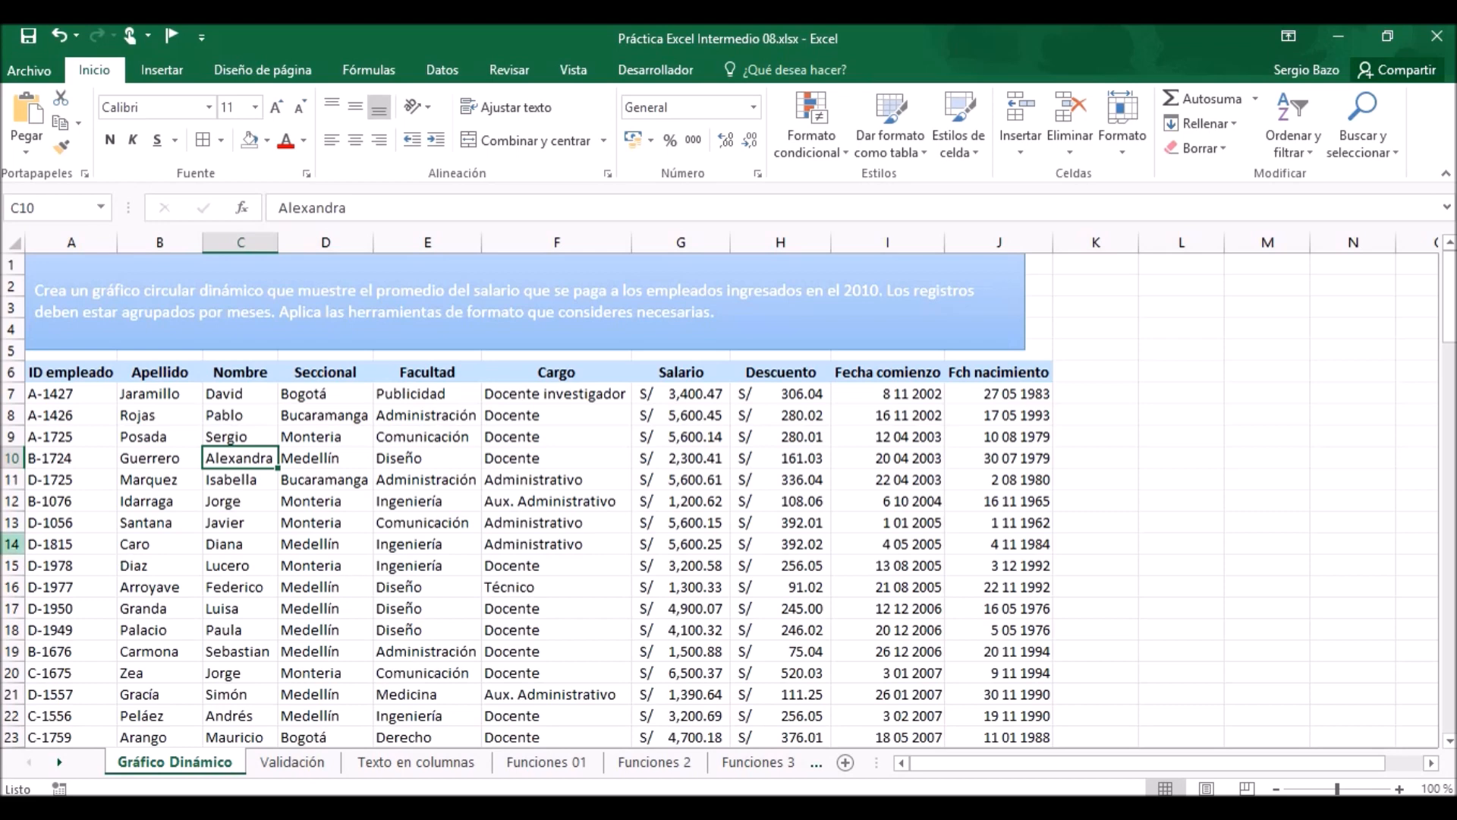
left_click(426, 457)
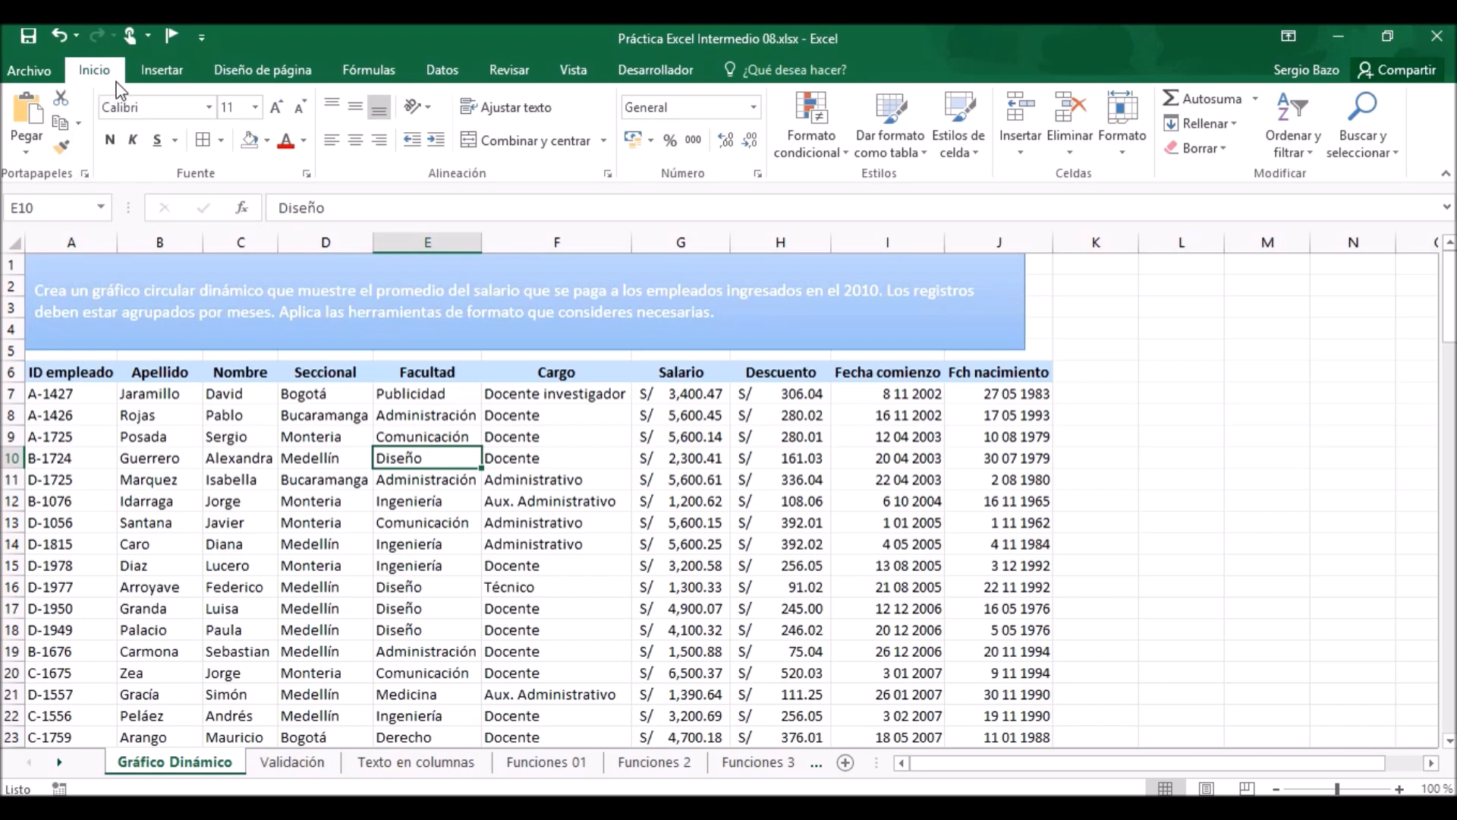
left_click(163, 76)
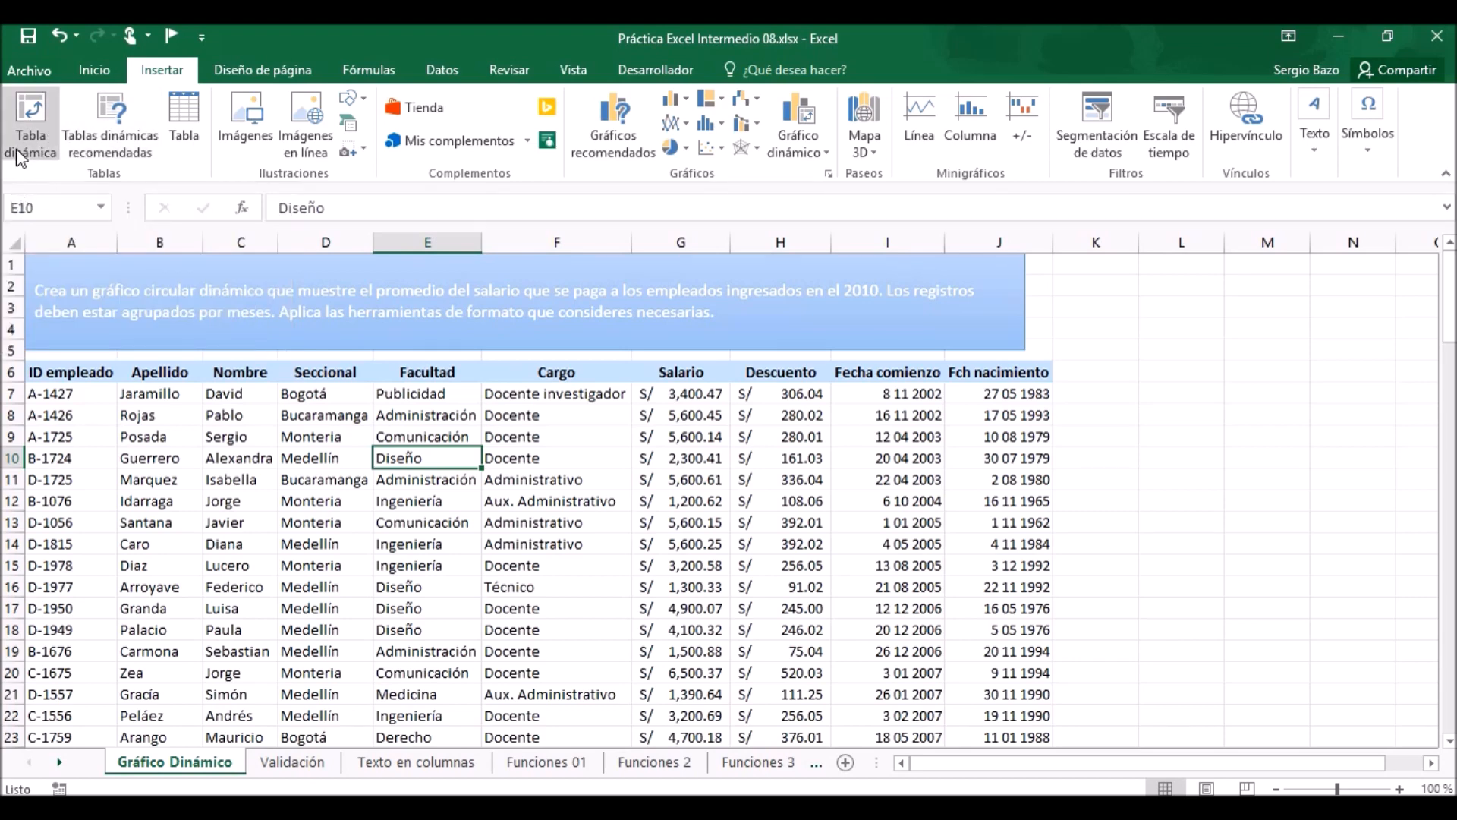
left_click(805, 115)
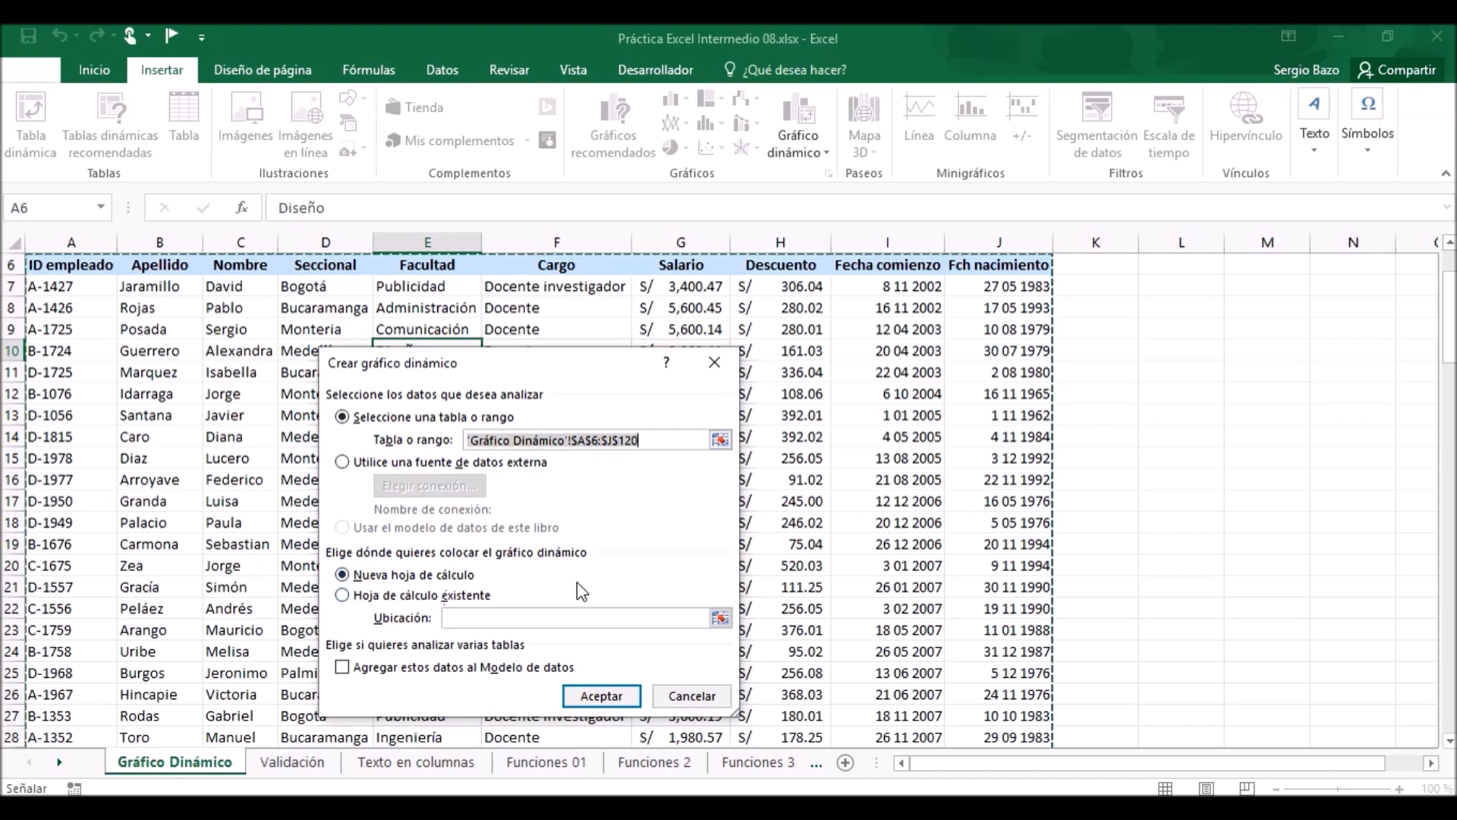
left_click(600, 696)
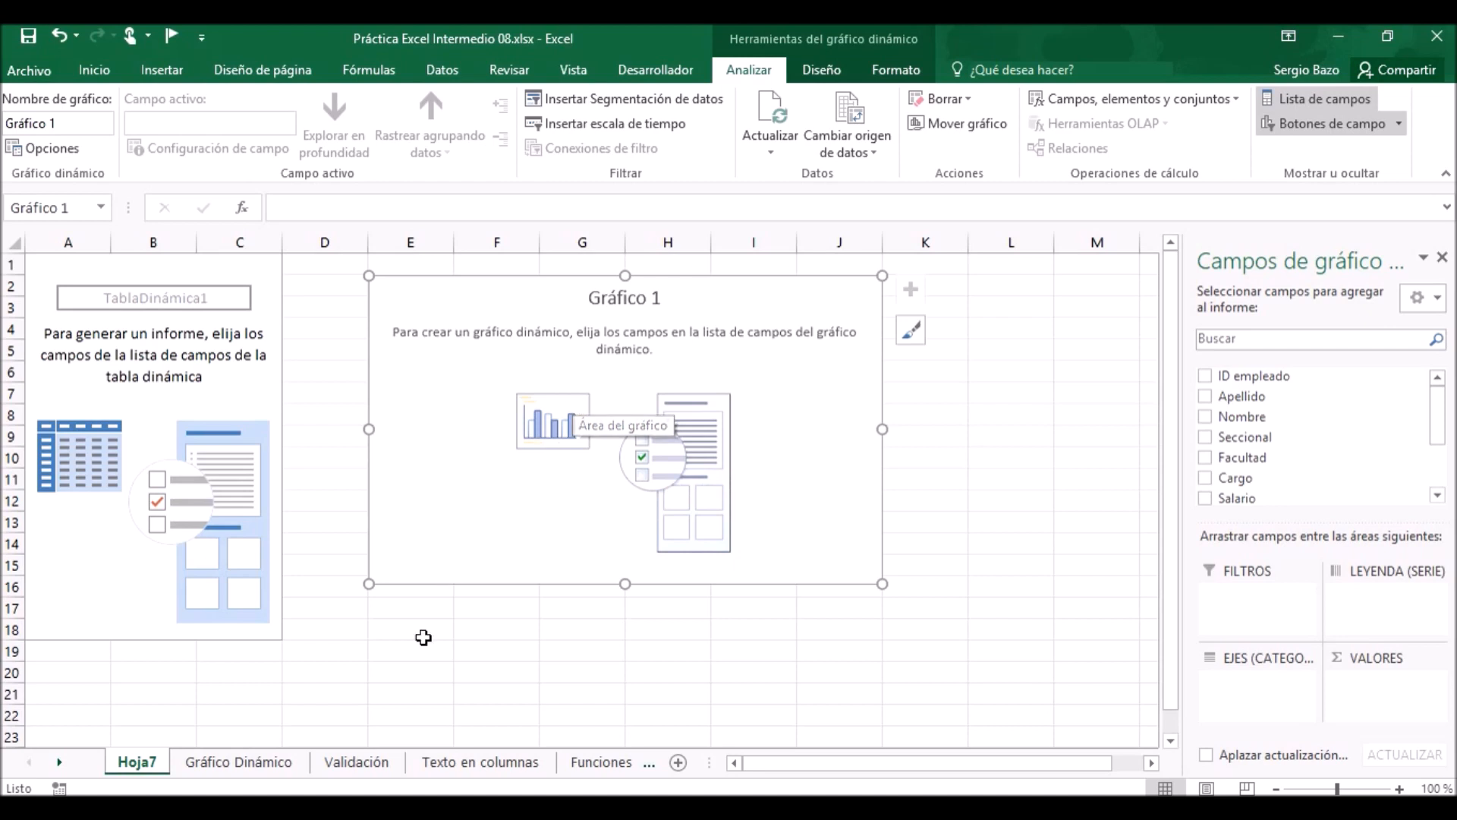
Review the exercise instructions above the employee table on the Gráfico Dinámico sheet, and return to the pivot chart sheet.
left_click(243, 762)
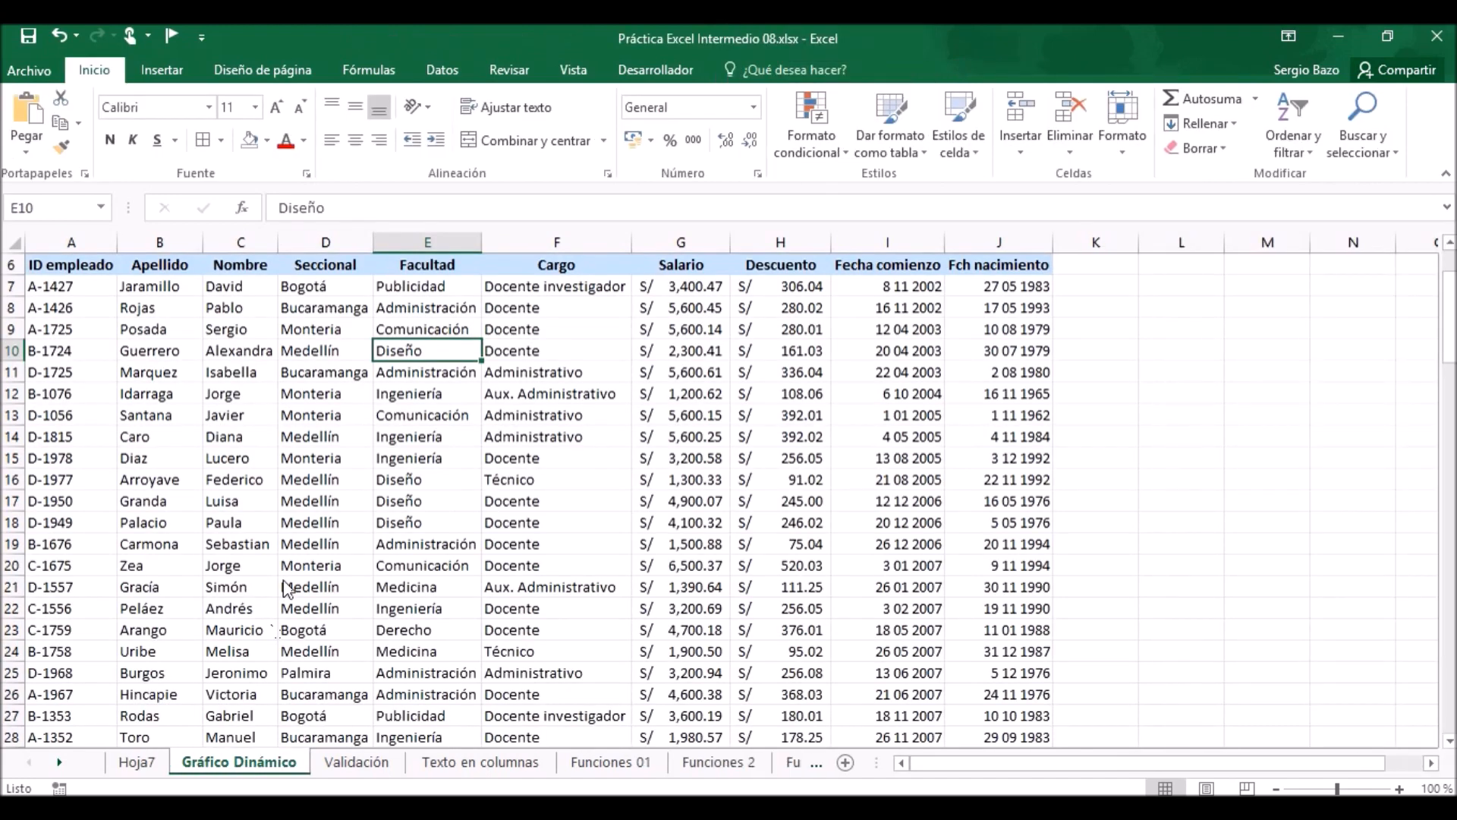
scroll(318, 543, "up", 2)
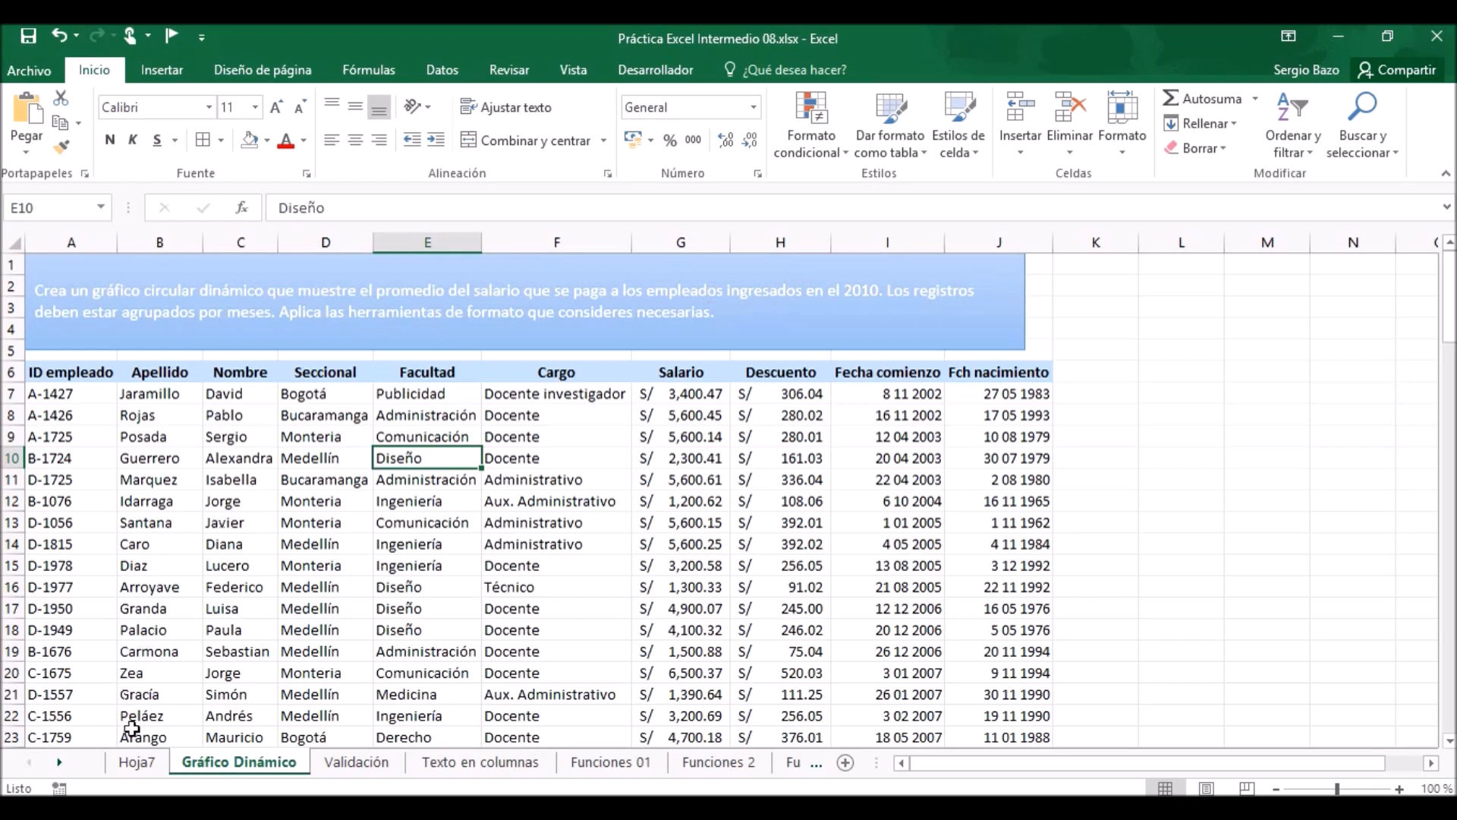
left_click(135, 764)
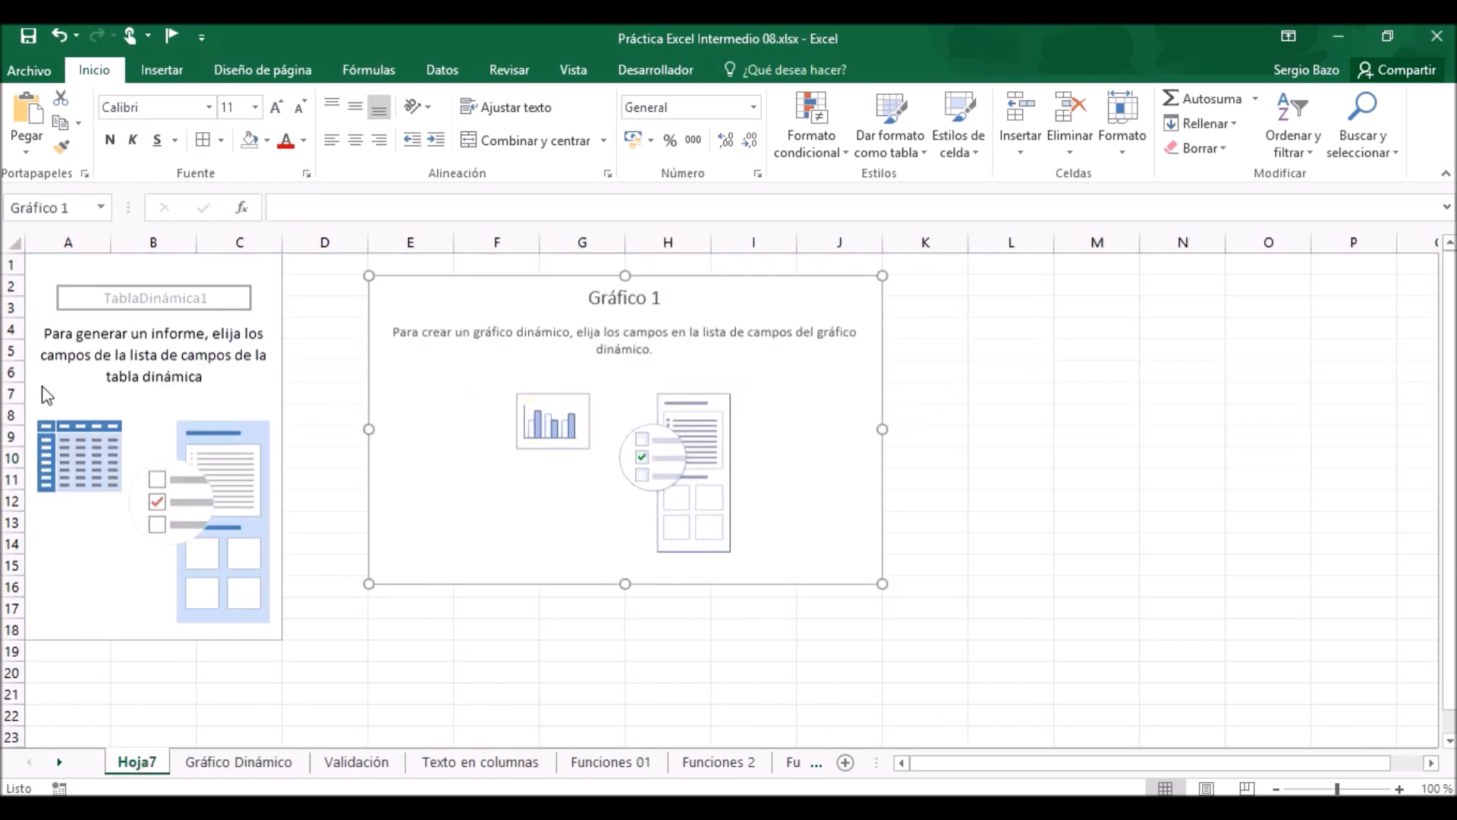
Add the Salario field to the pivot table's values and summarize it by Promedio.
left_click(167, 290)
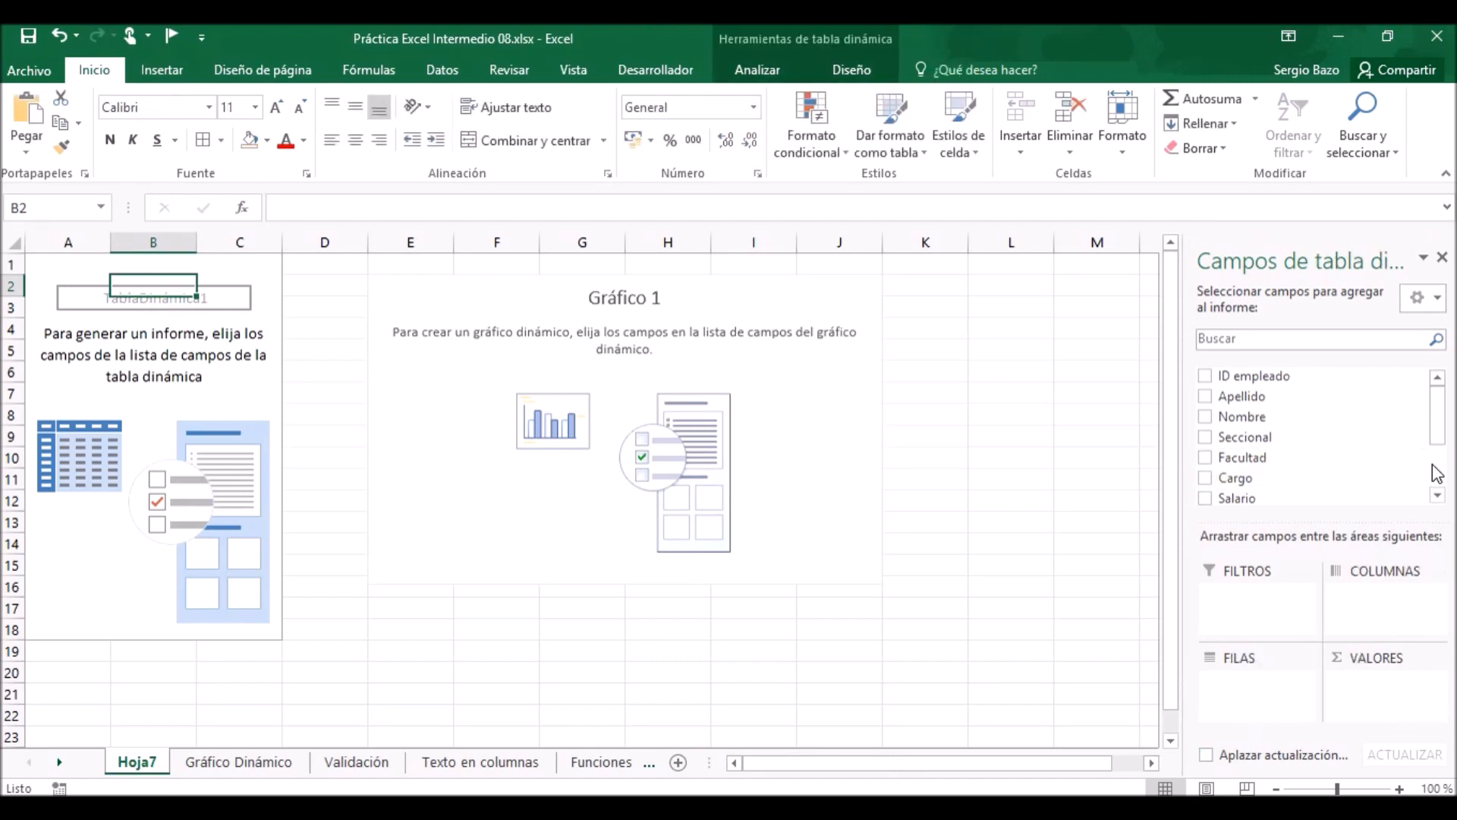
left_click_drag(1245, 500, 1381, 692)
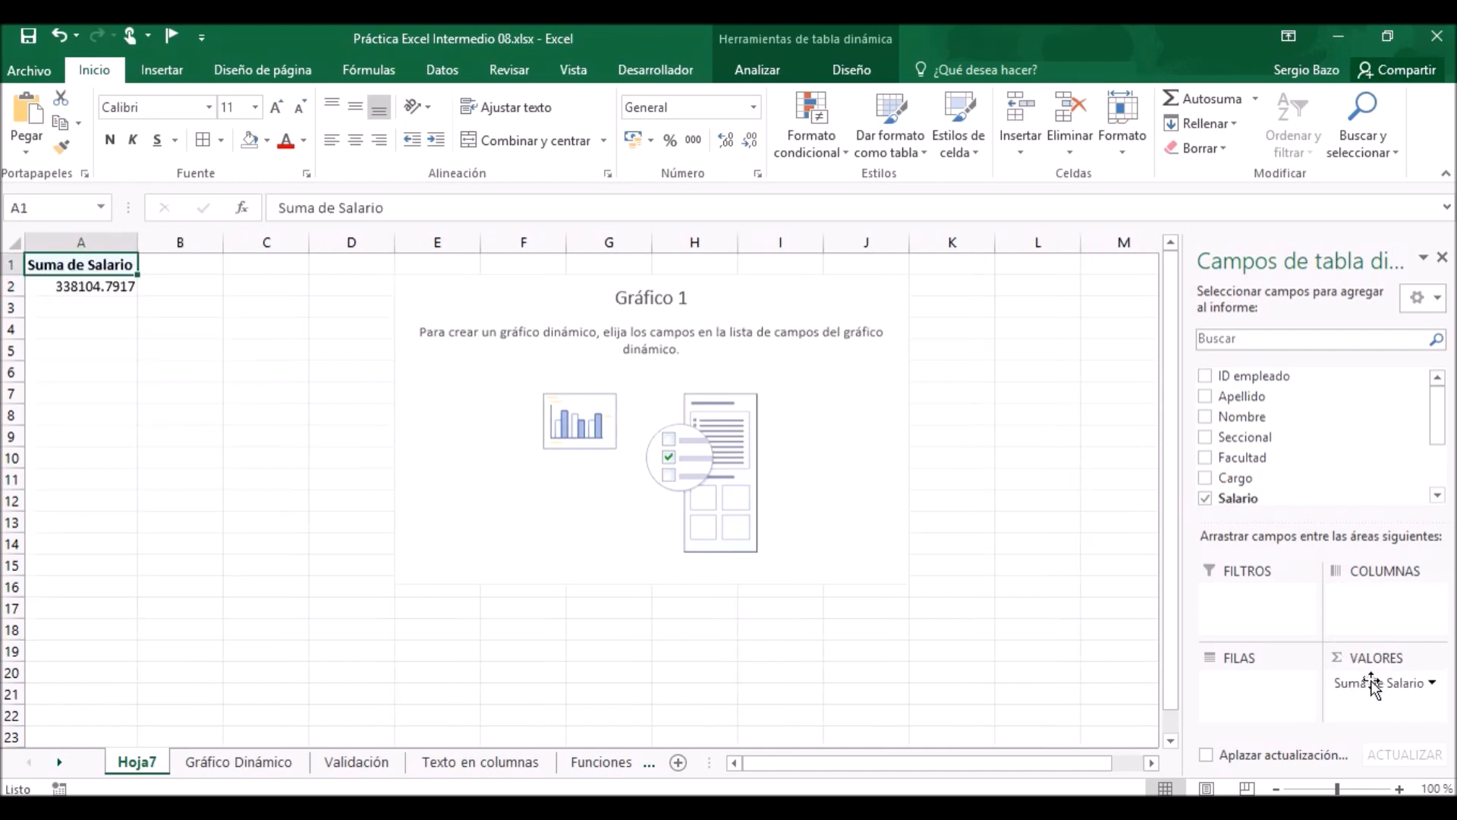
left_click(1424, 682)
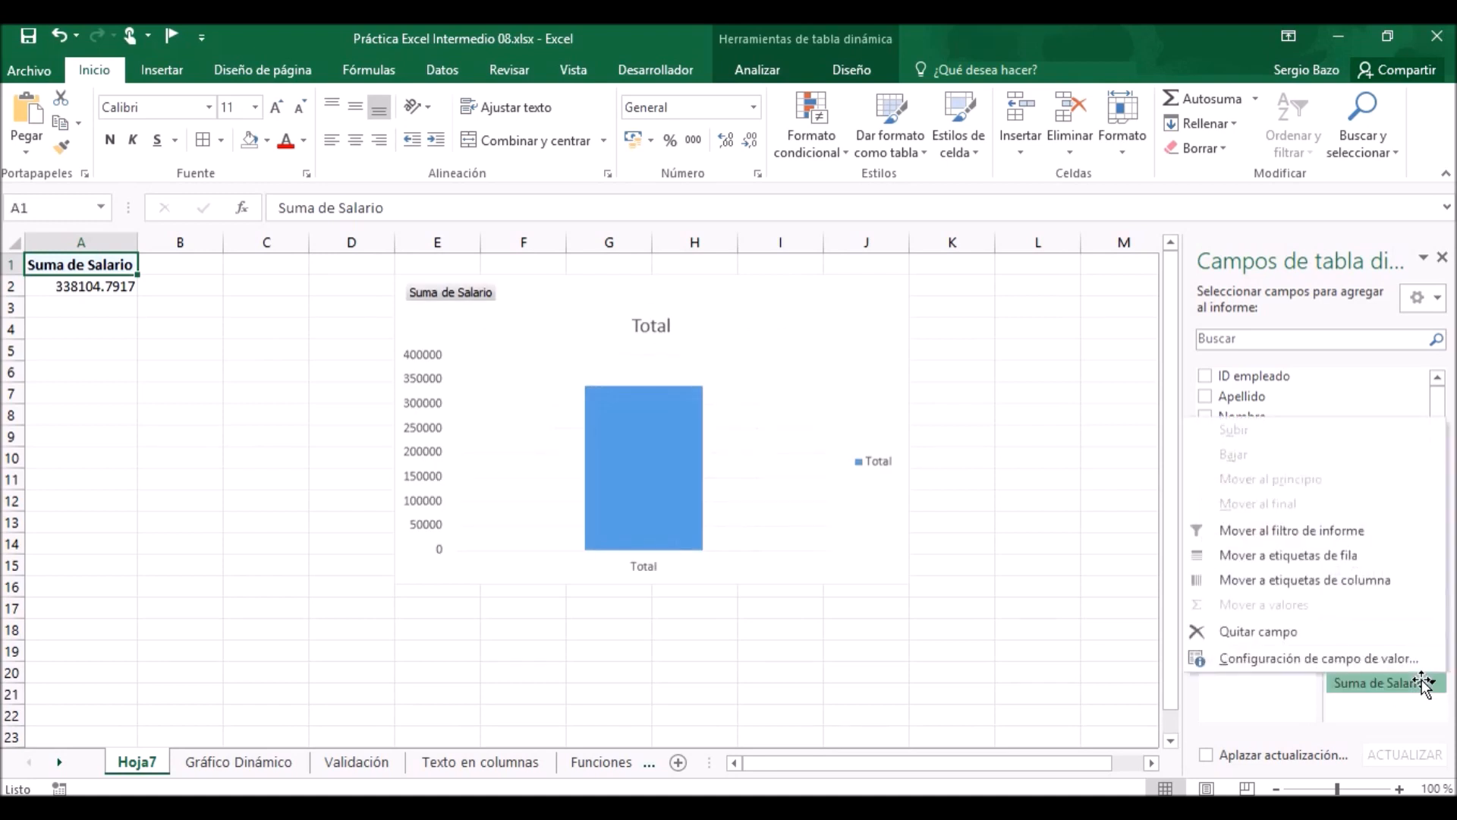
left_click(1349, 659)
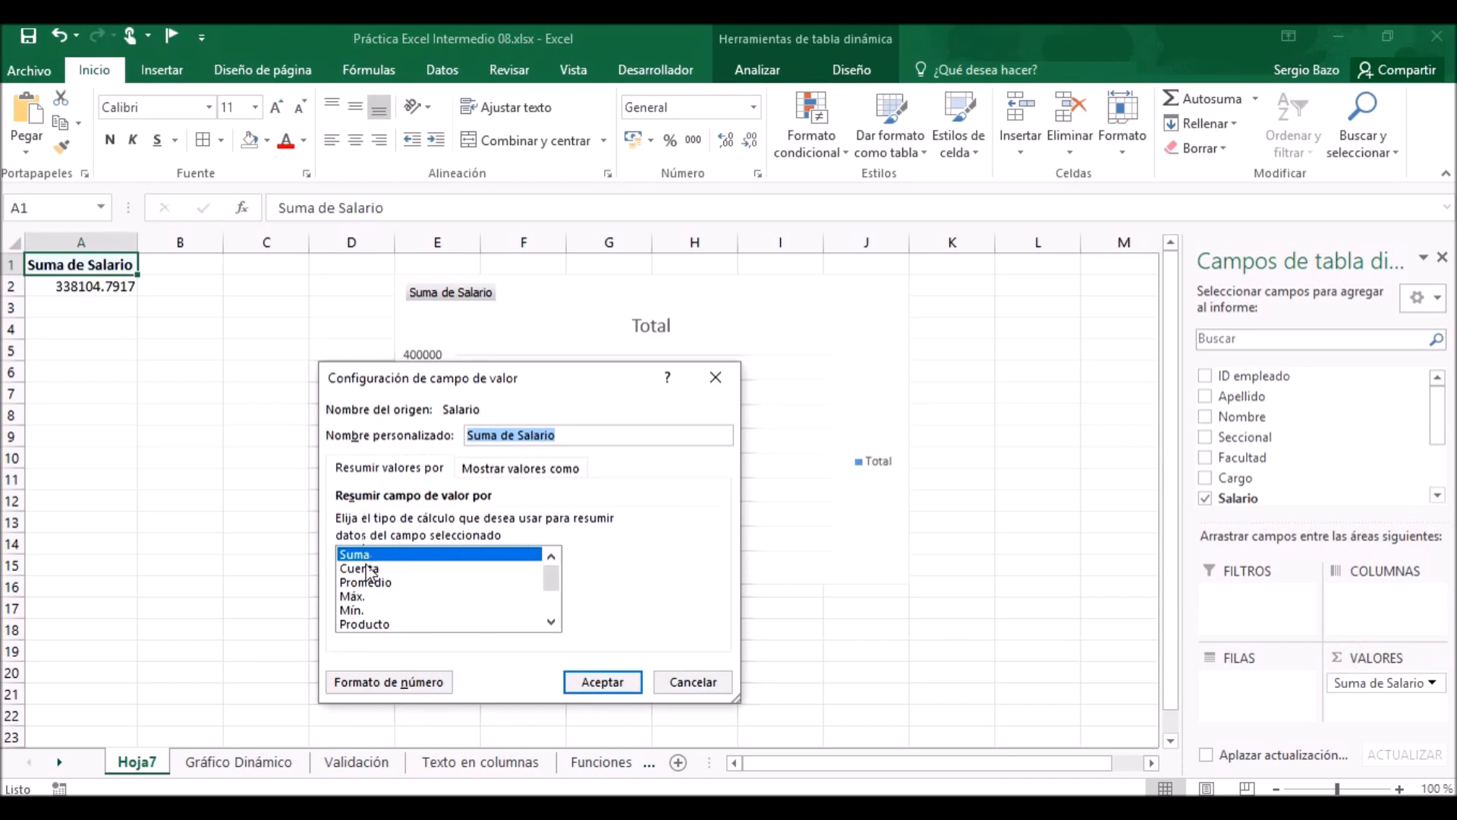
left_click(371, 582)
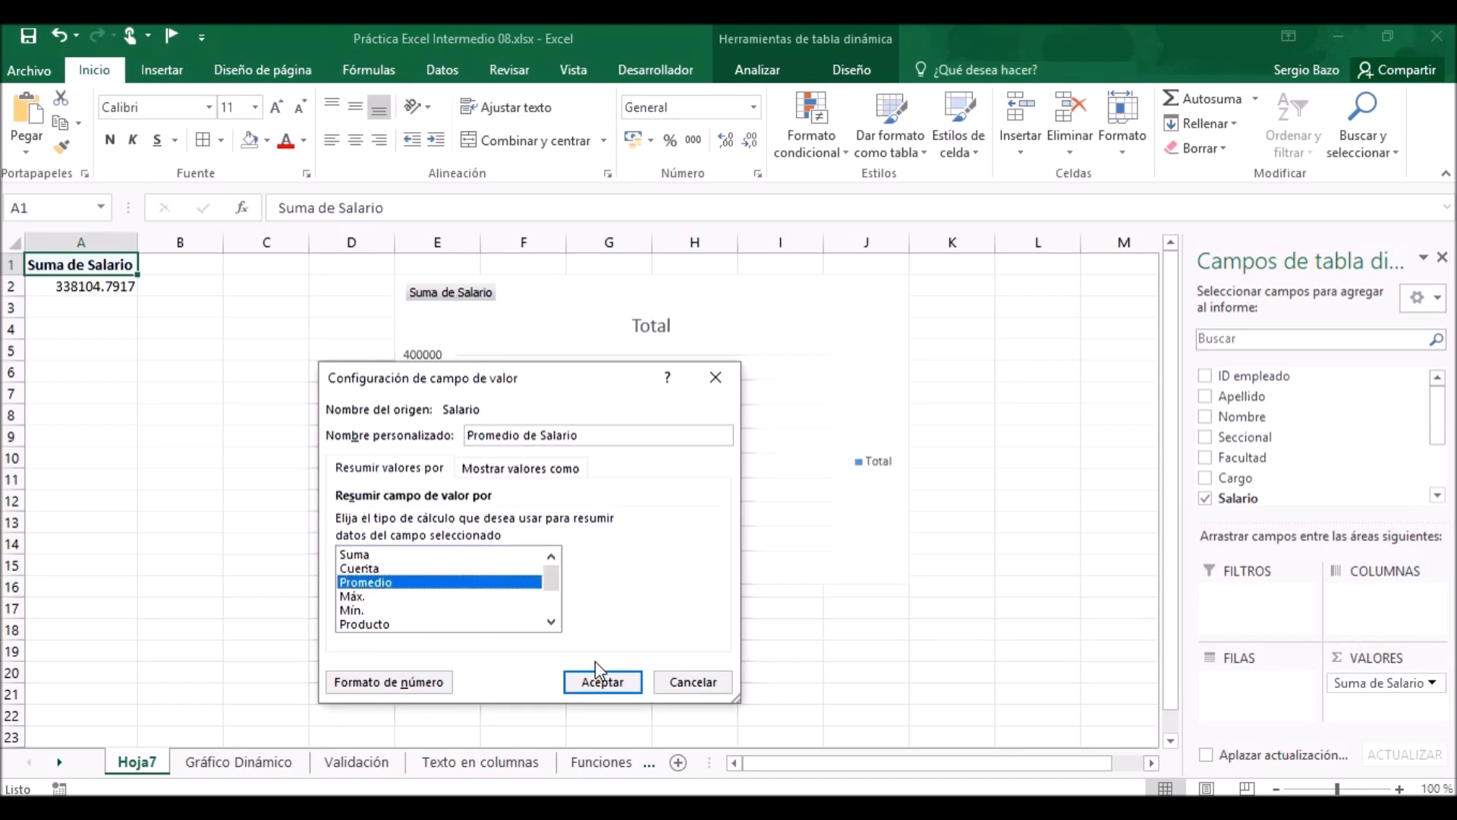
left_click(596, 685)
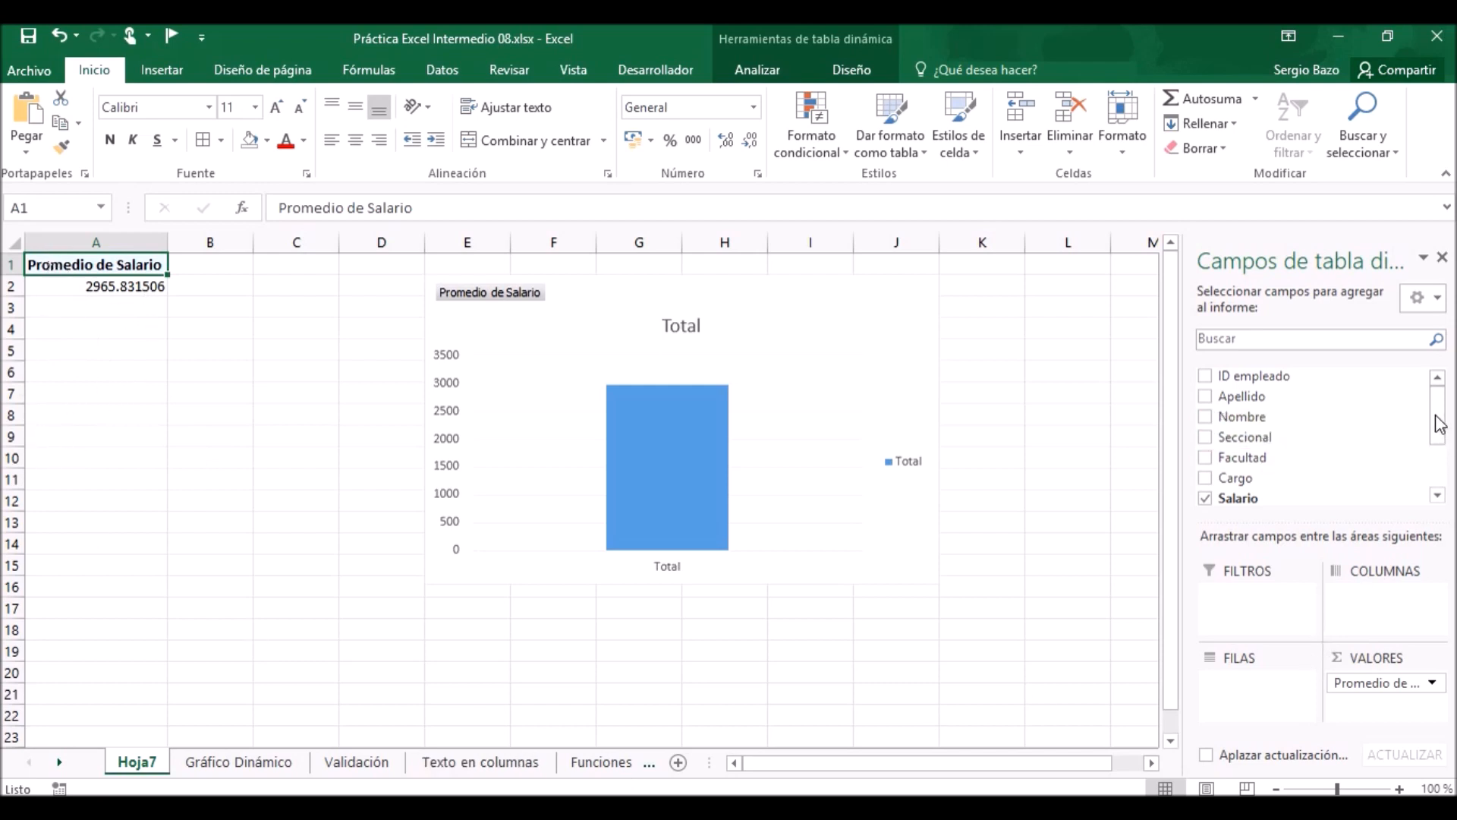
Add Fecha comienzo to the pivot table's rows and group the dates by Meses and Años only.
left_click_drag(1439, 425, 1438, 459)
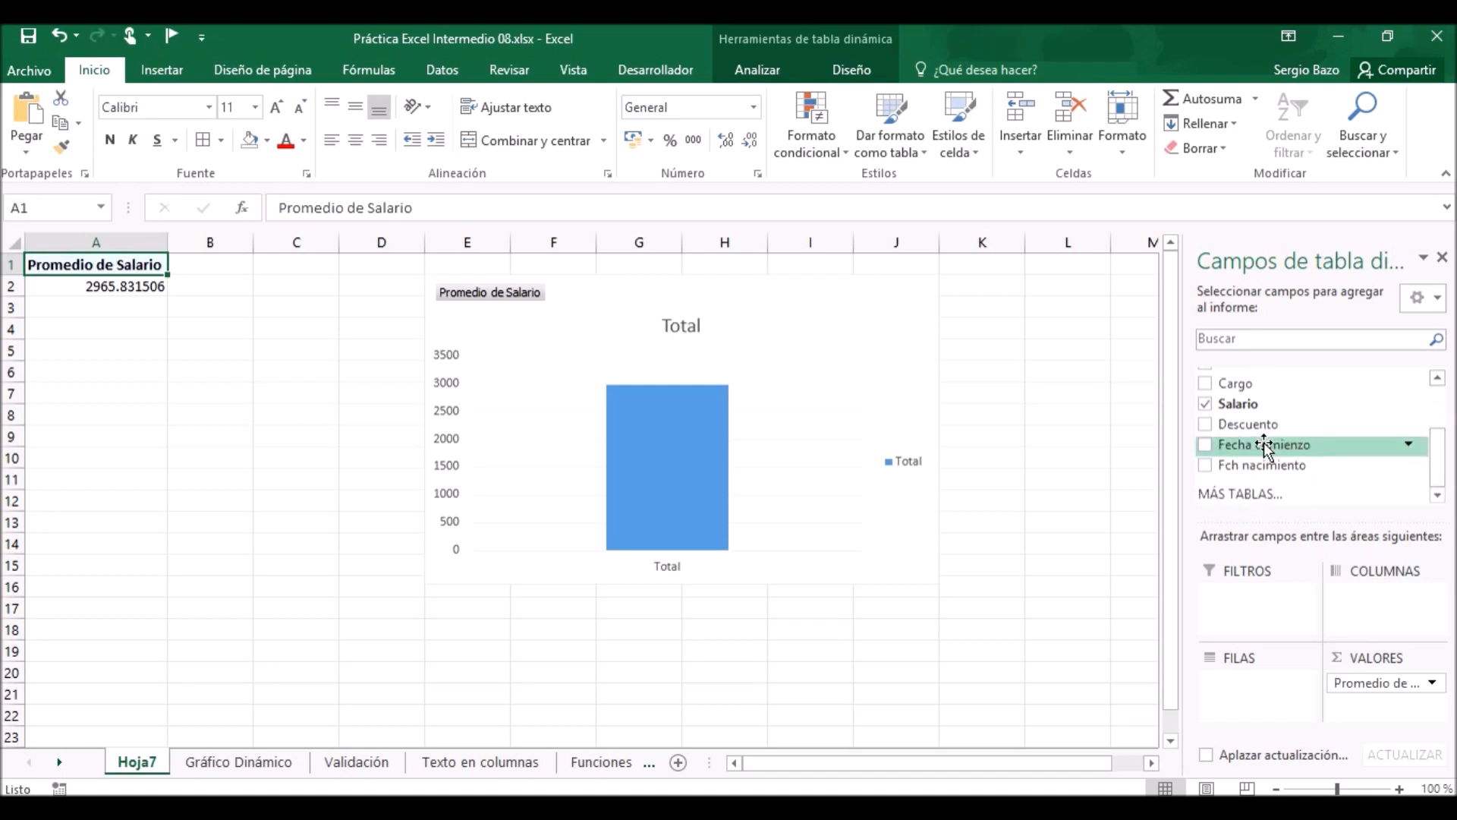
left_click_drag(1265, 447, 1250, 692)
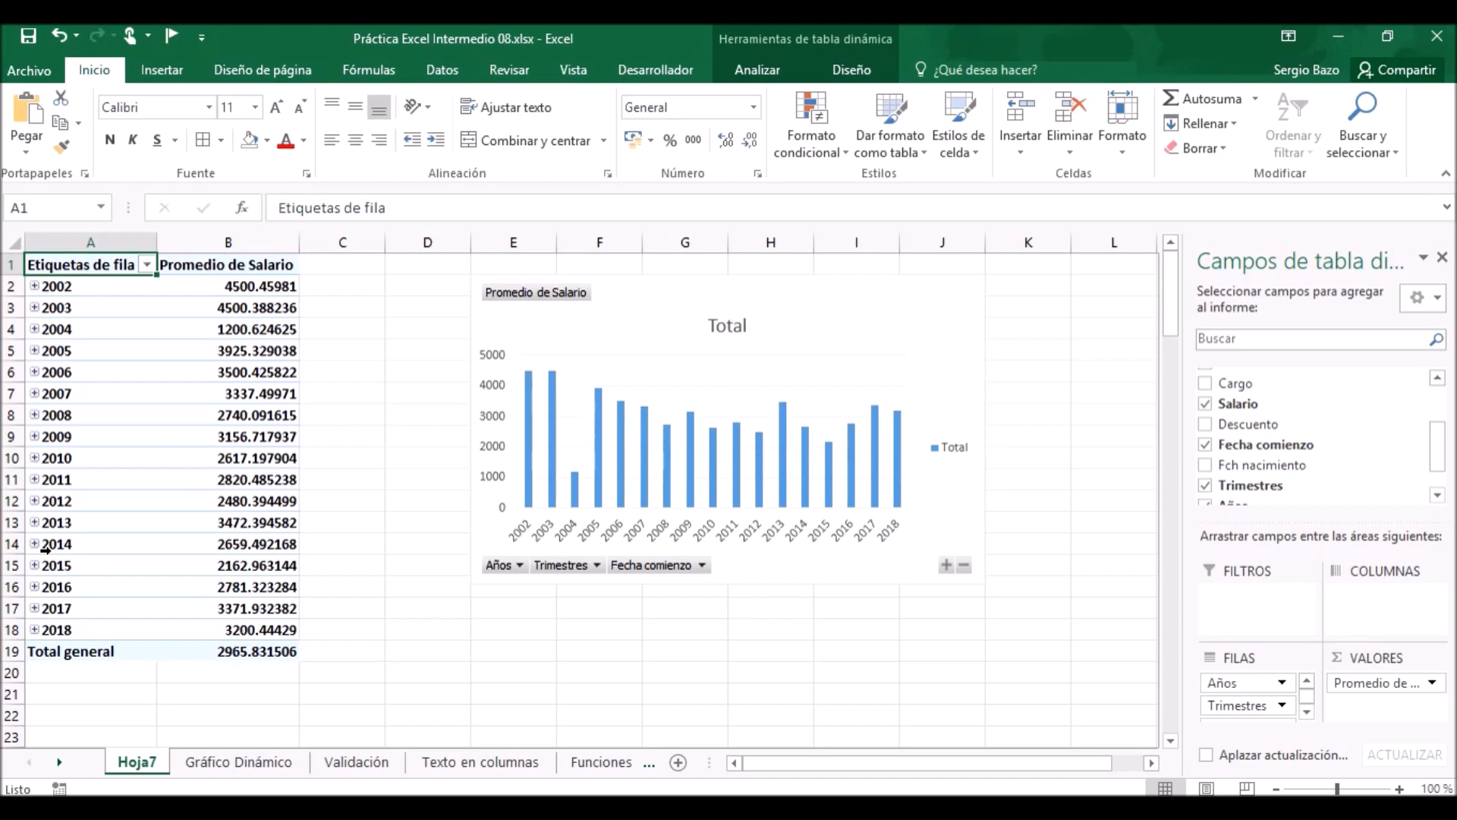
left_click(79, 307)
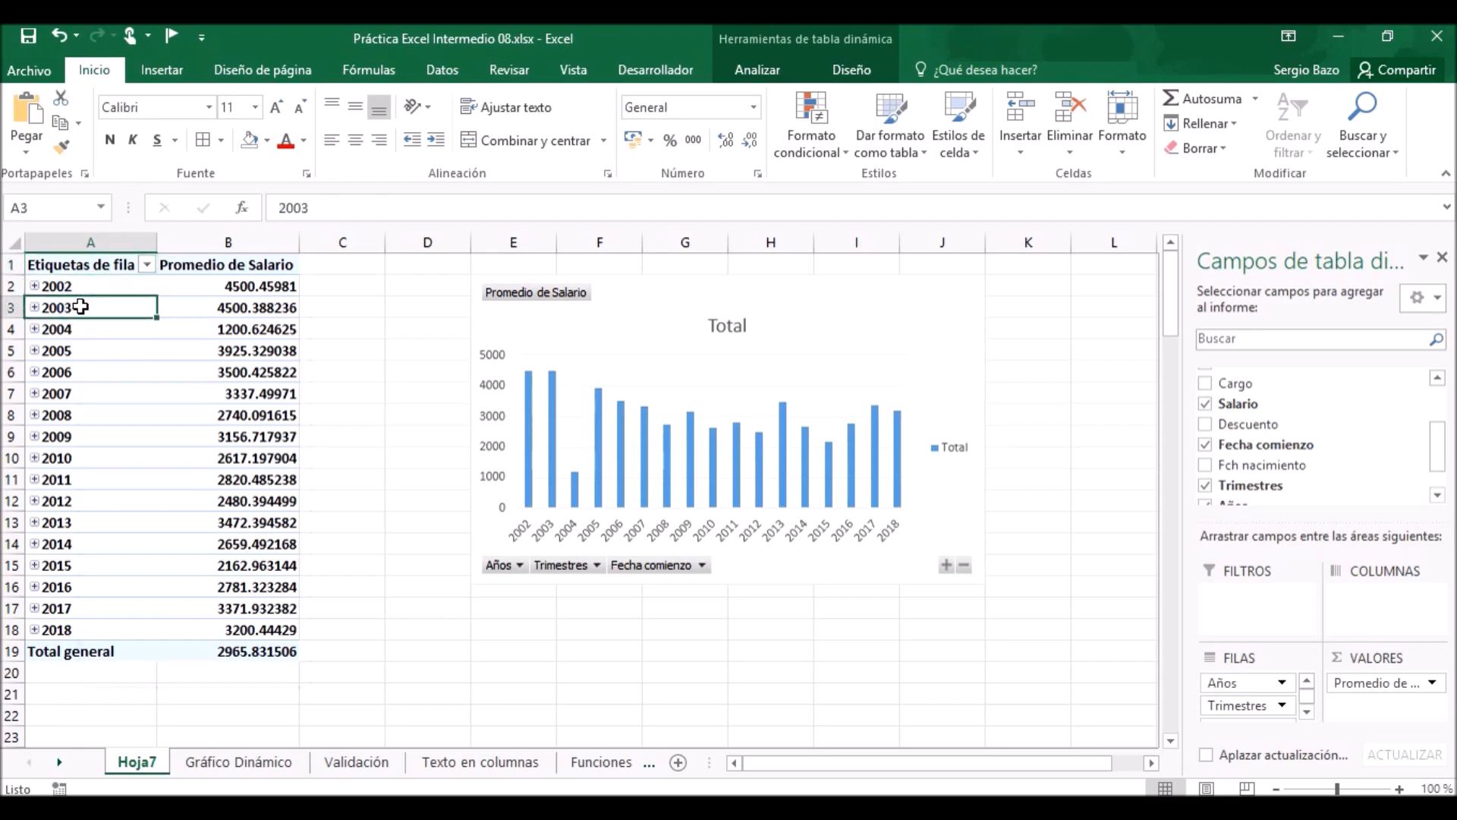
right_click(81, 306)
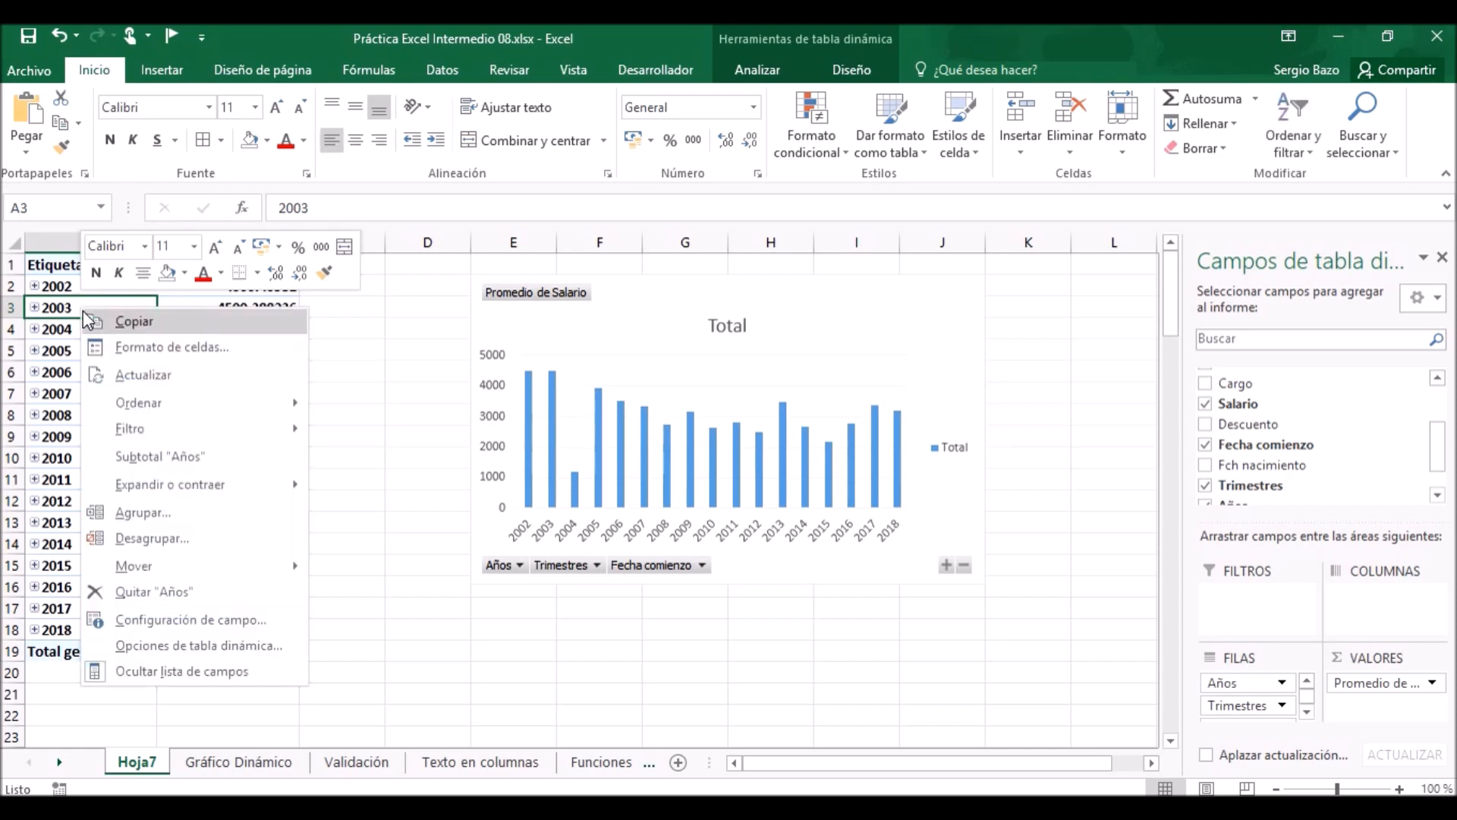
left_click(127, 515)
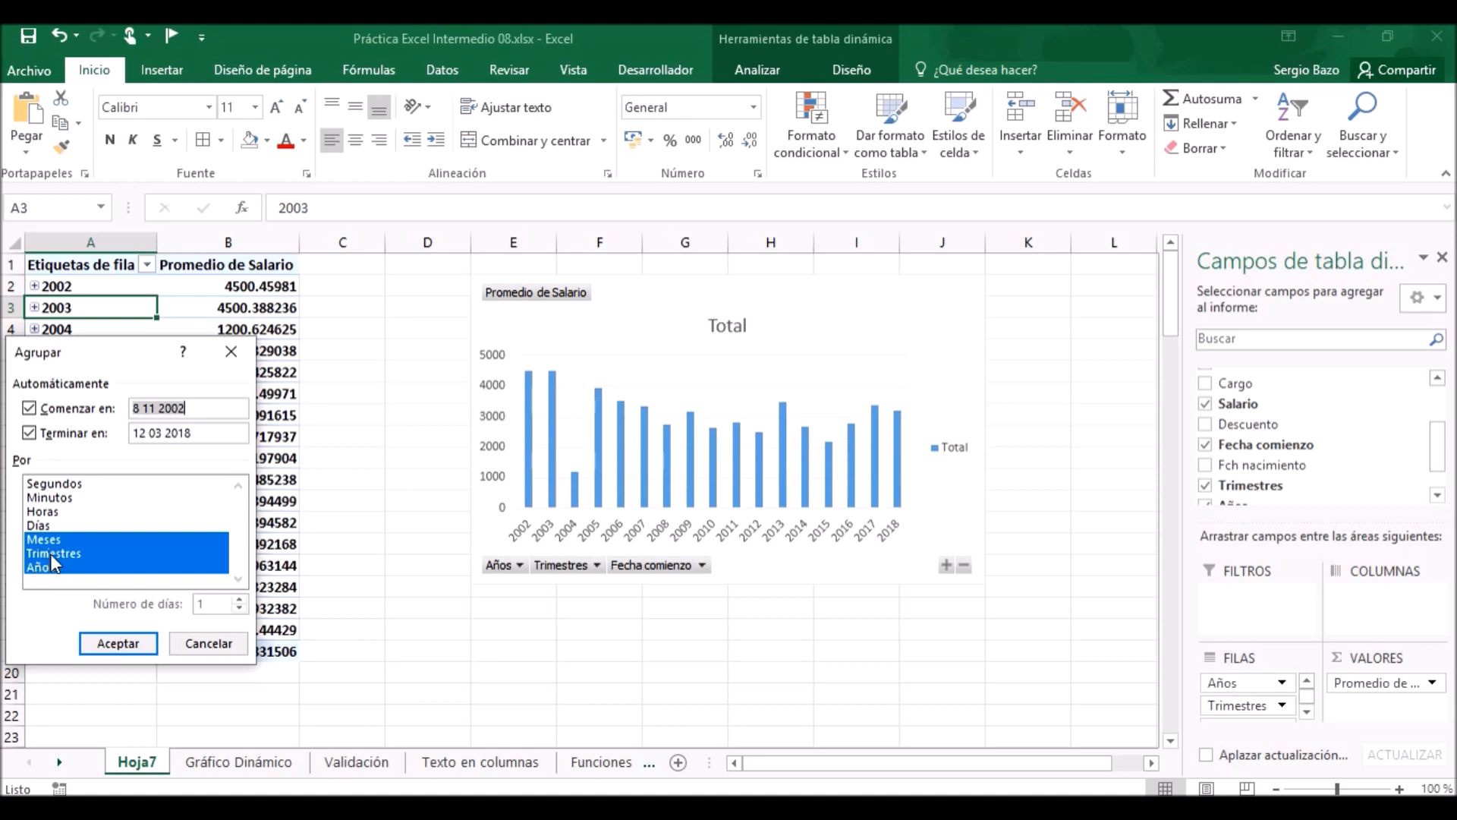
left_click(96, 553)
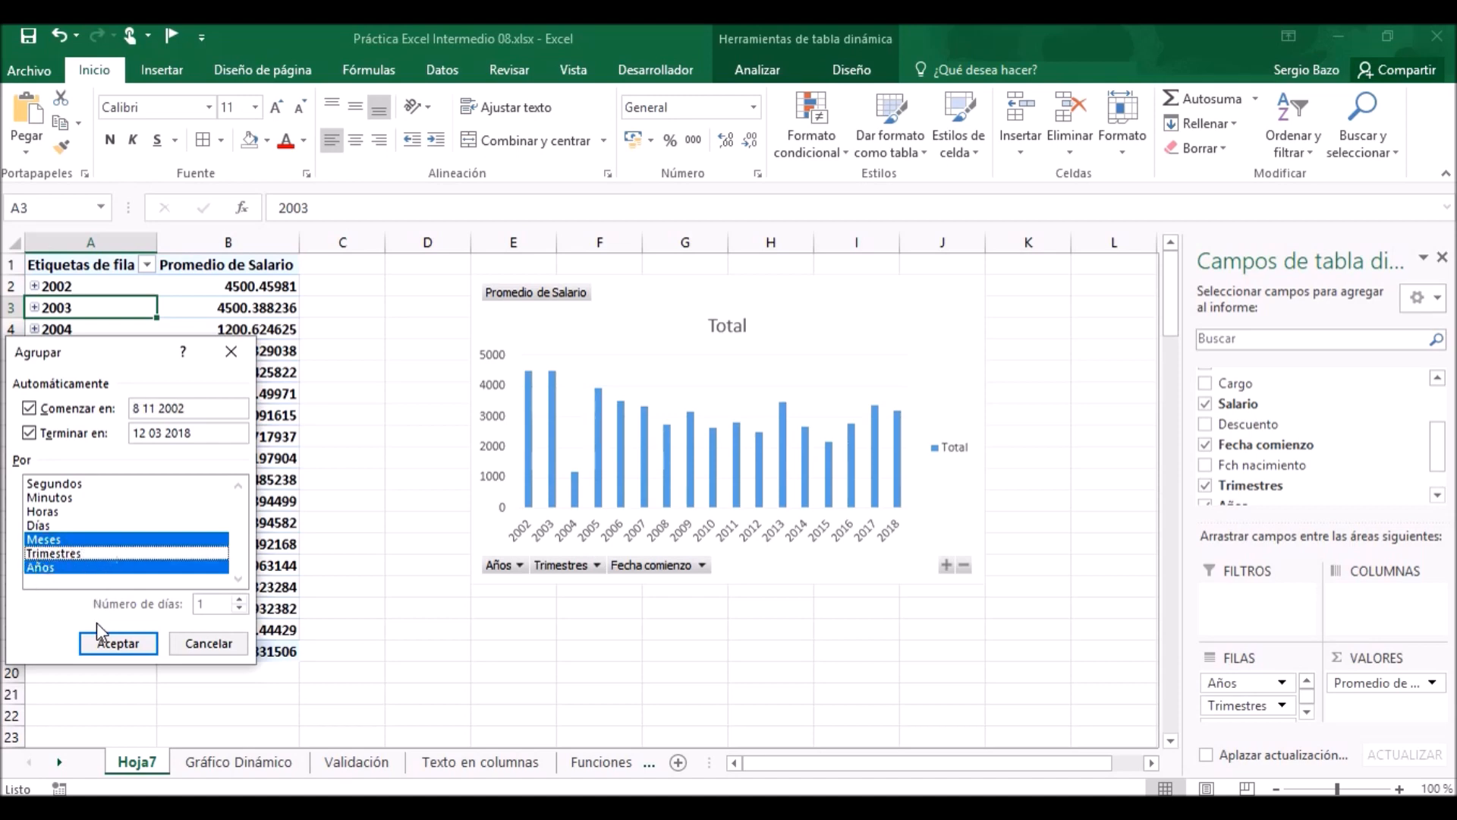
left_click(101, 650)
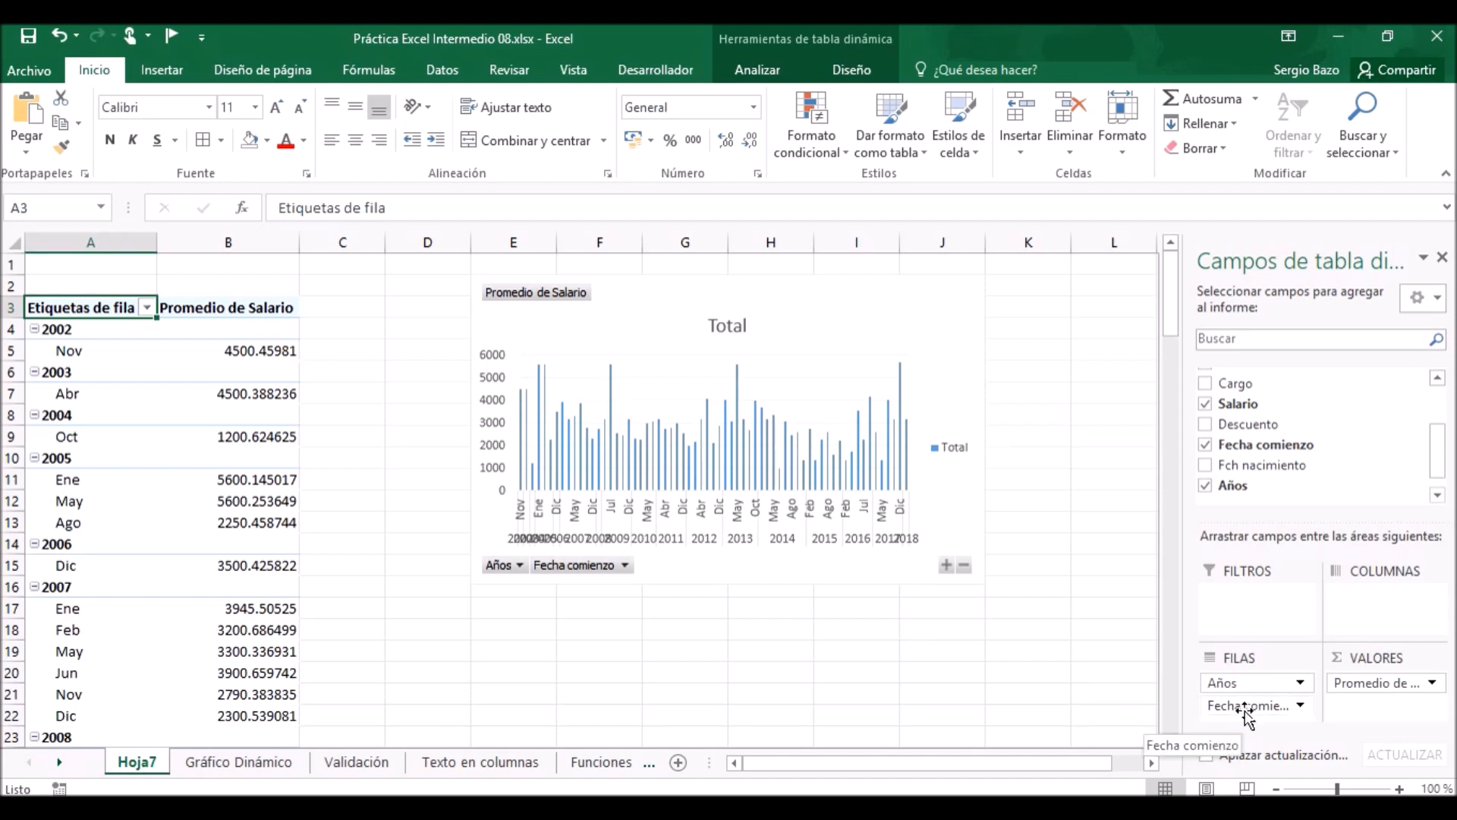
Move the Años field from the rows to the report filter and filter the pivot table to 2010.
left_click(1256, 683)
left_click_drag(1257, 687, 1263, 595)
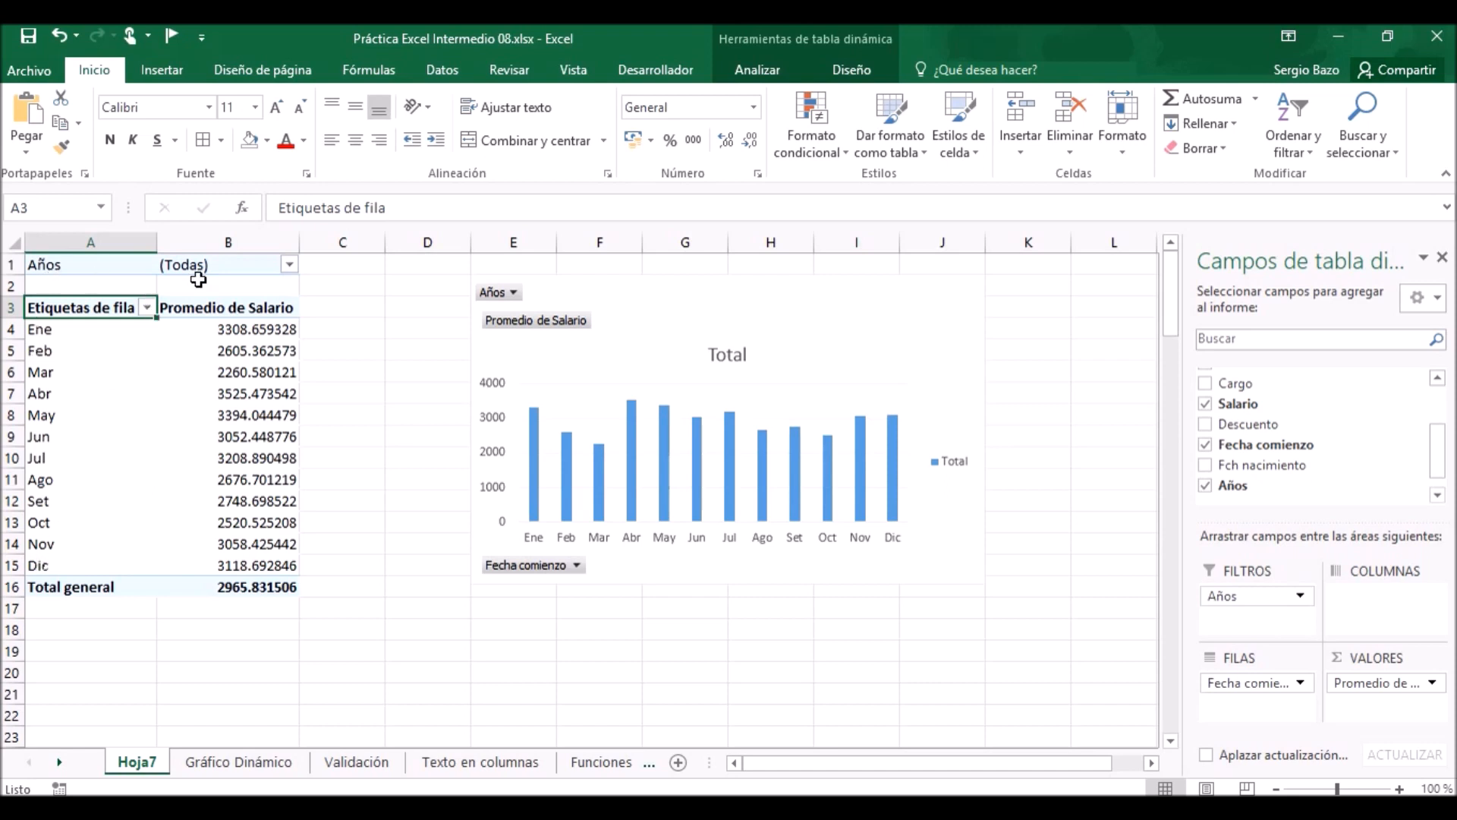
left_click(290, 265)
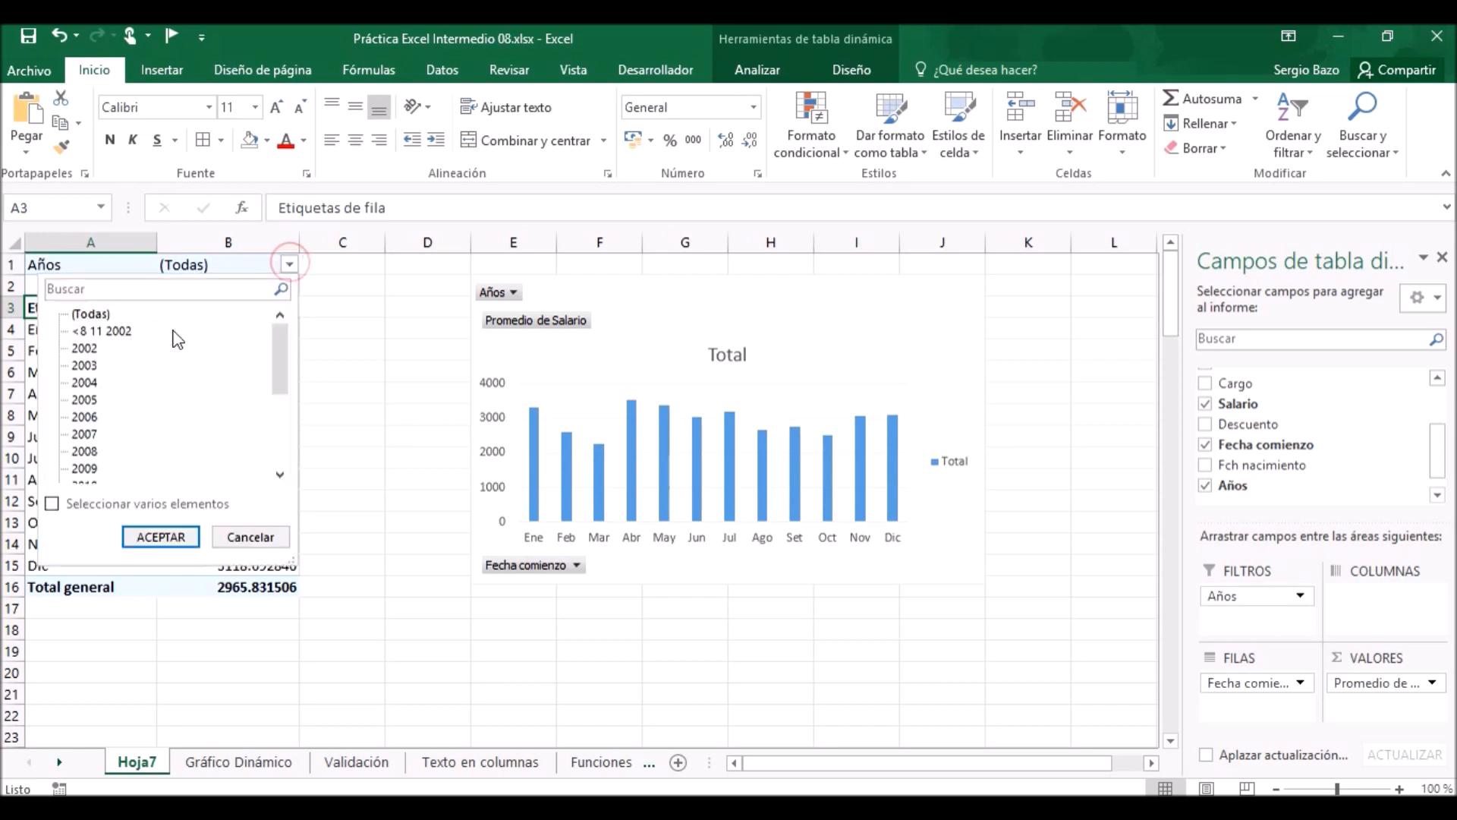
scroll(281, 392, "down", 1)
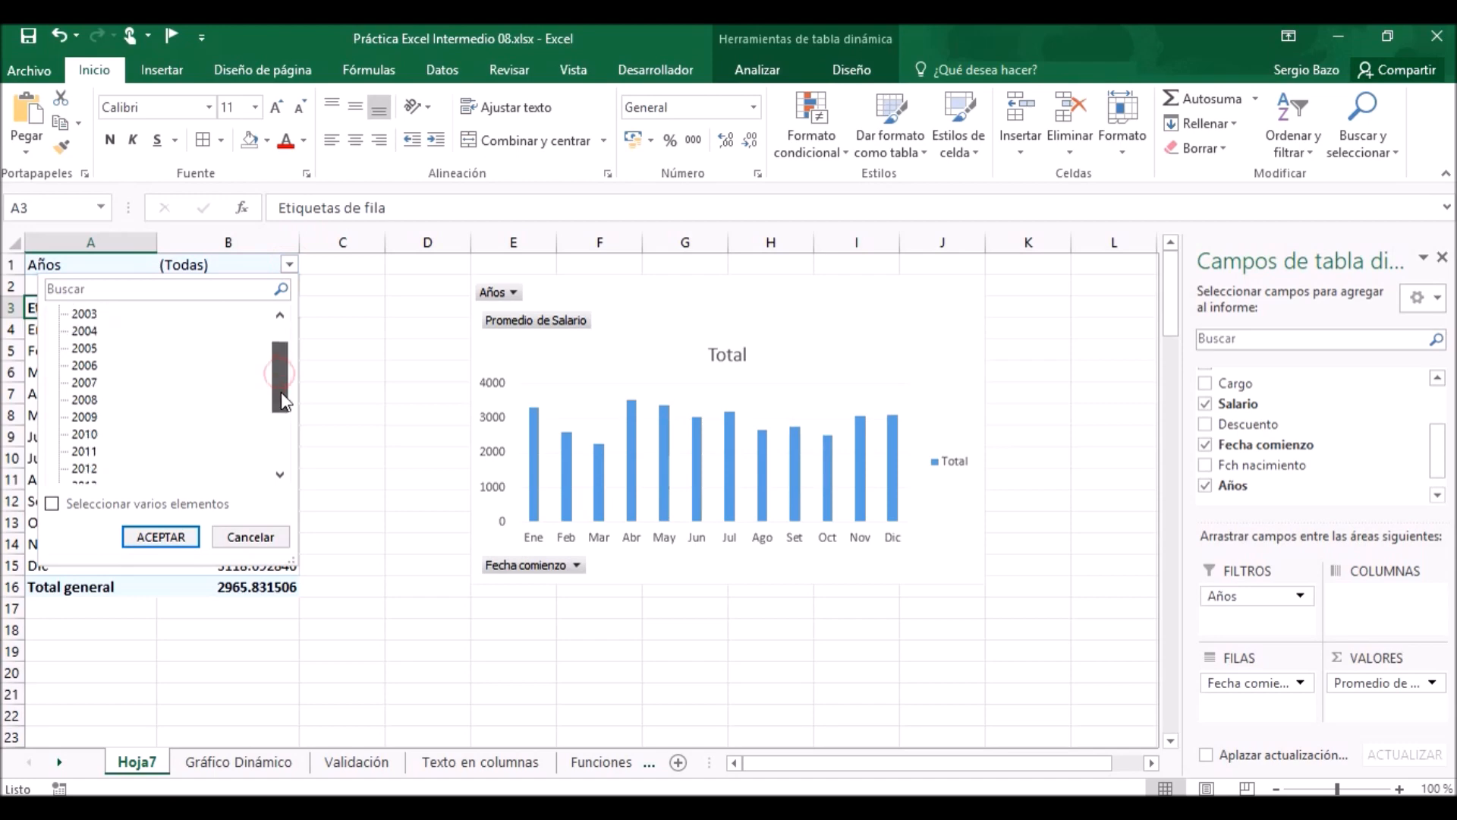
left_click(84, 435)
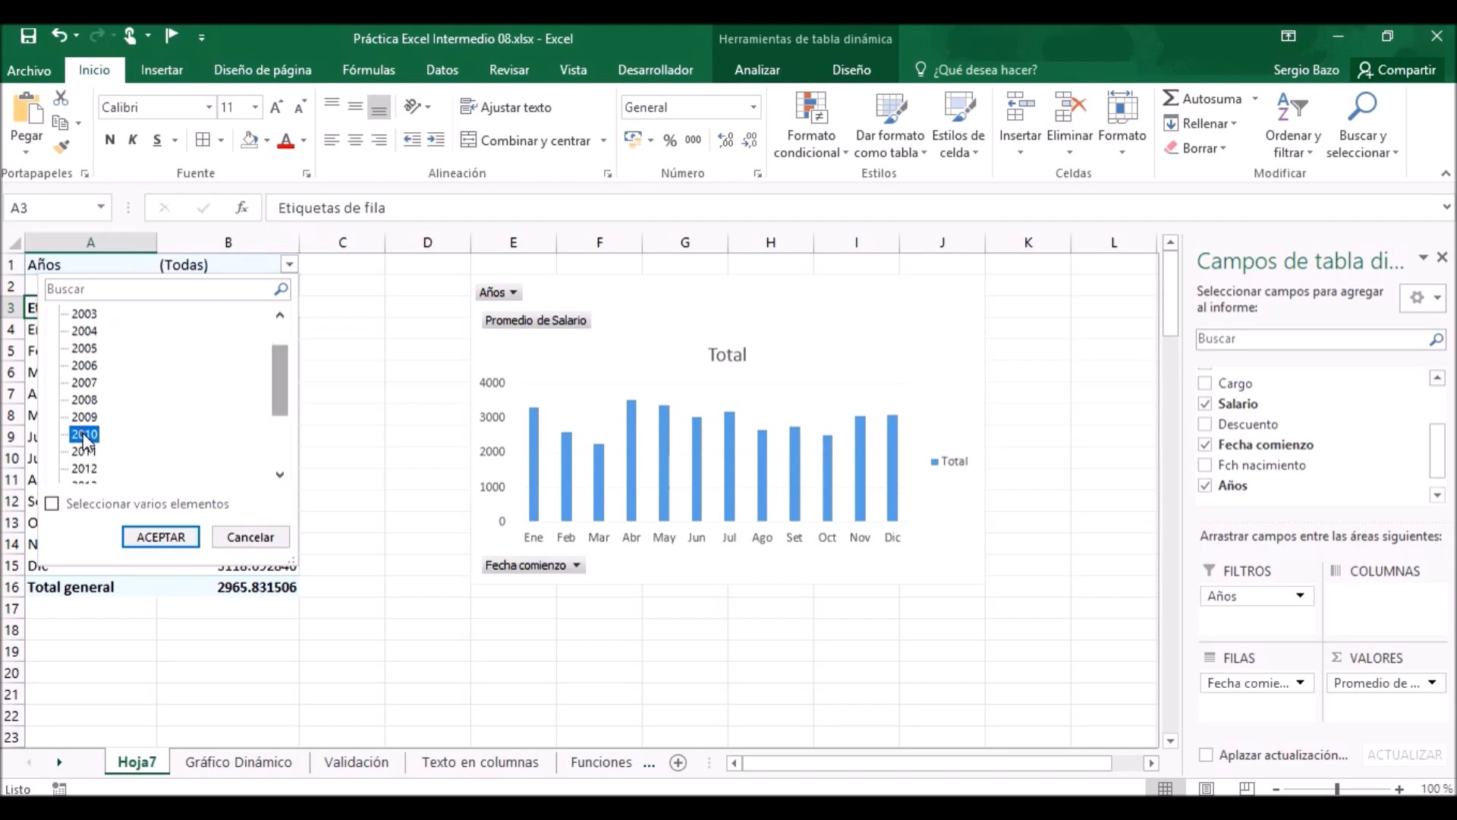
left_click(129, 536)
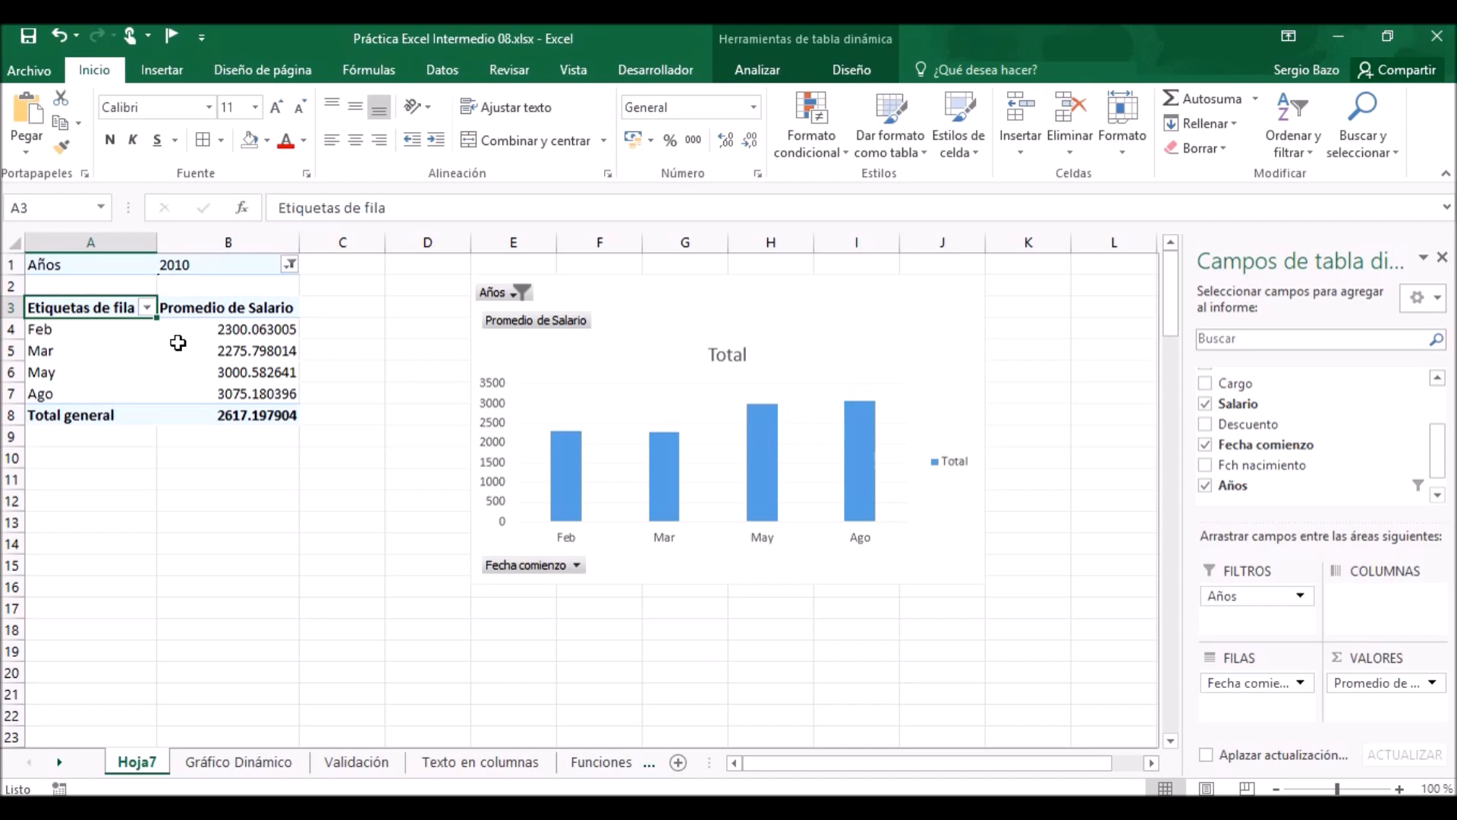
Format the average salaries in B4:B8 as accounting values with the S/ Español (Perú) currency symbol.
mouse_move(177, 342)
left_click_drag(254, 328, 258, 416)
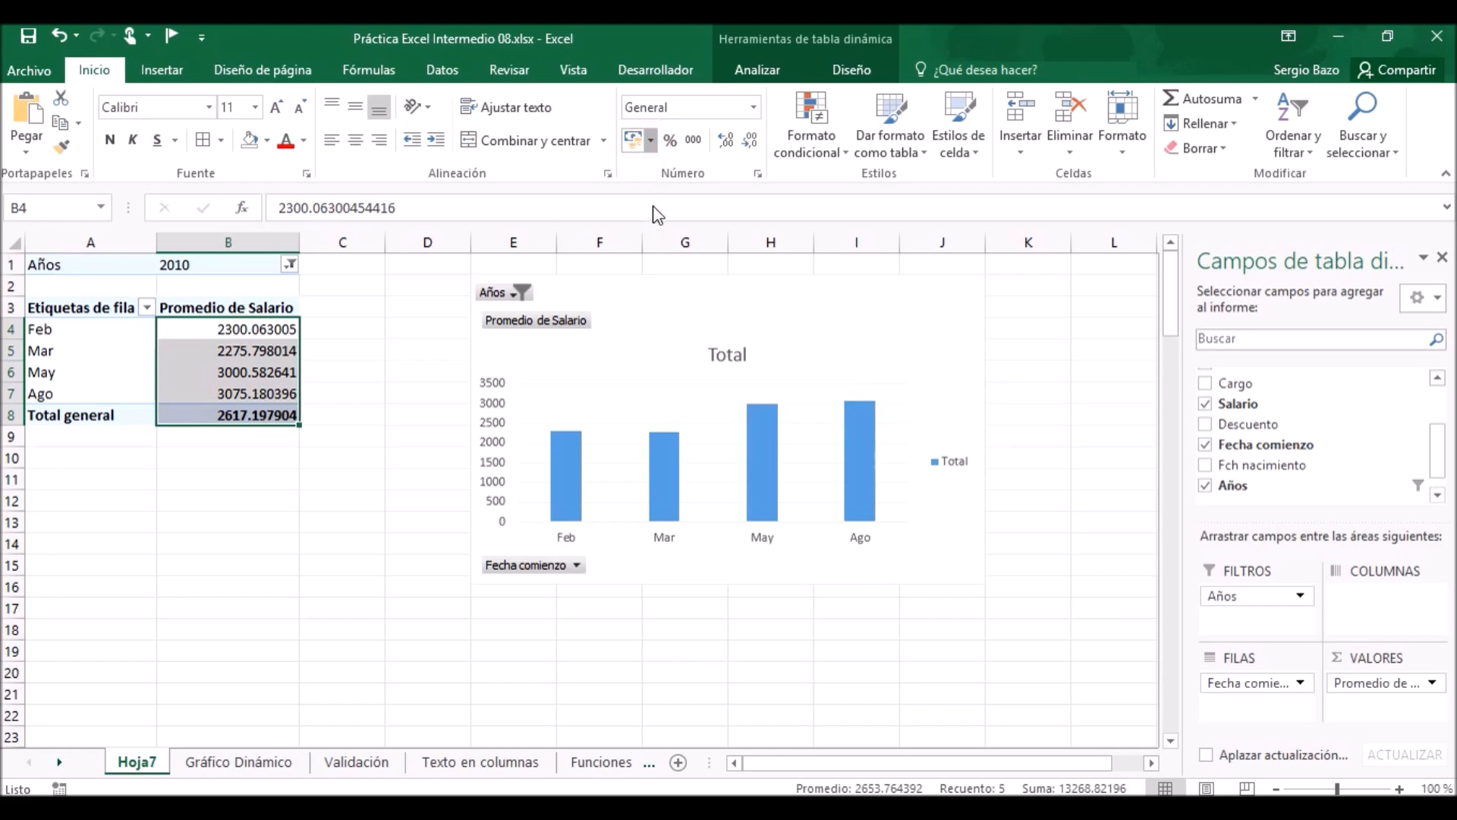
left_click(651, 141)
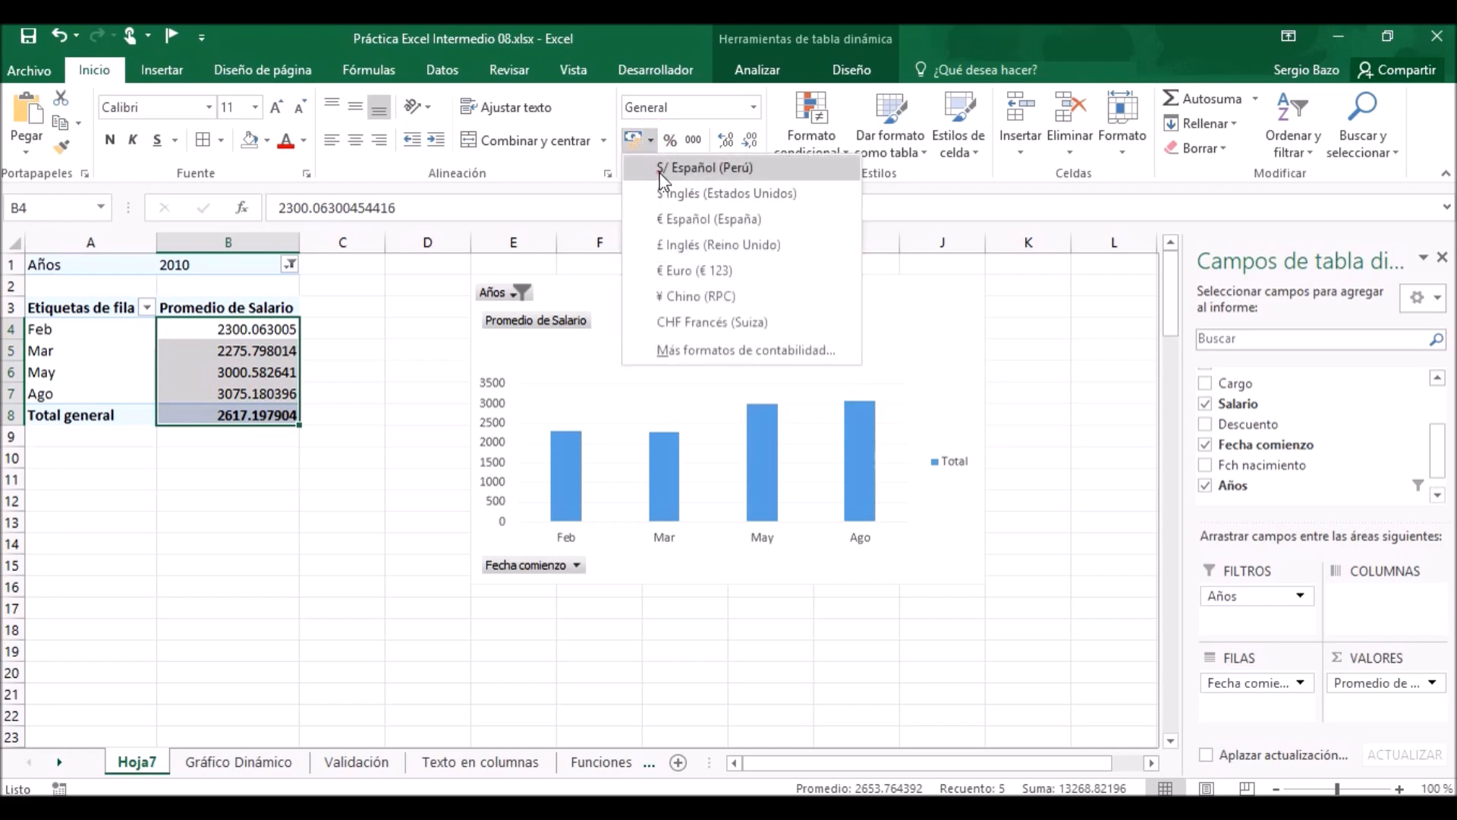
left_click(662, 170)
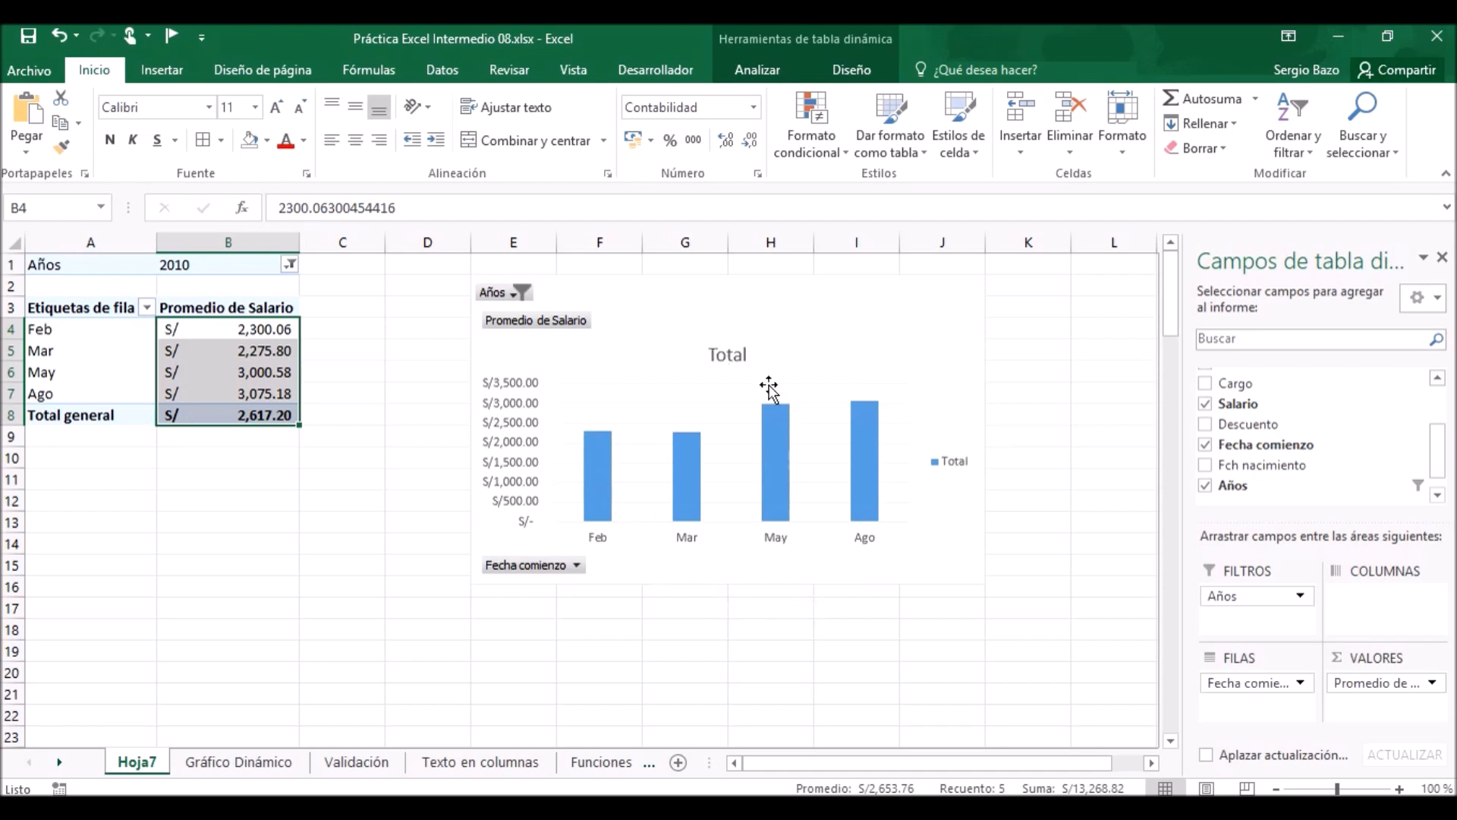
Change the pivot chart type to Circular 3D and apply the Estilo 3 chart style.
mouse_move(692, 477)
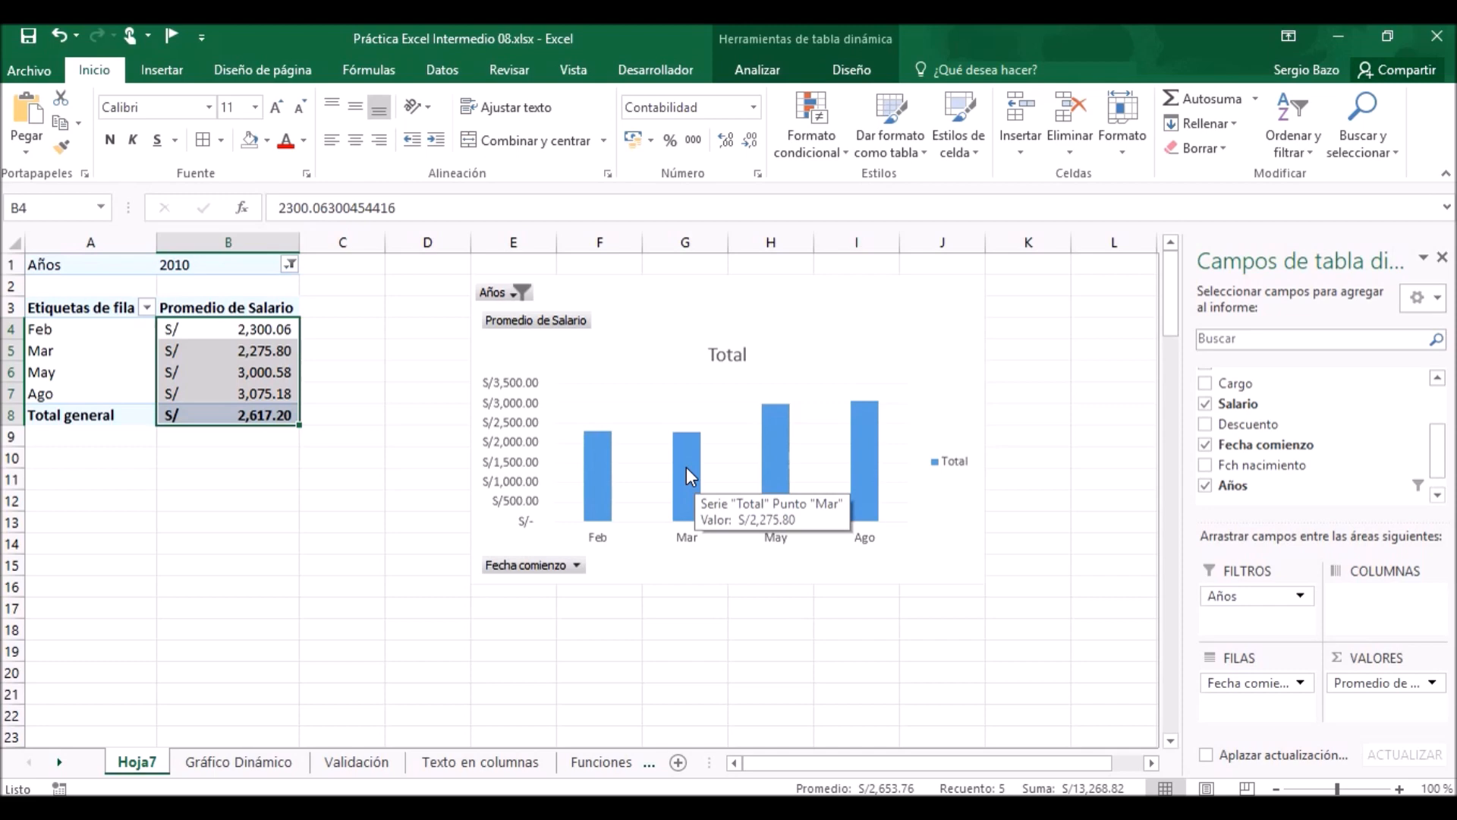
left_click(943, 291)
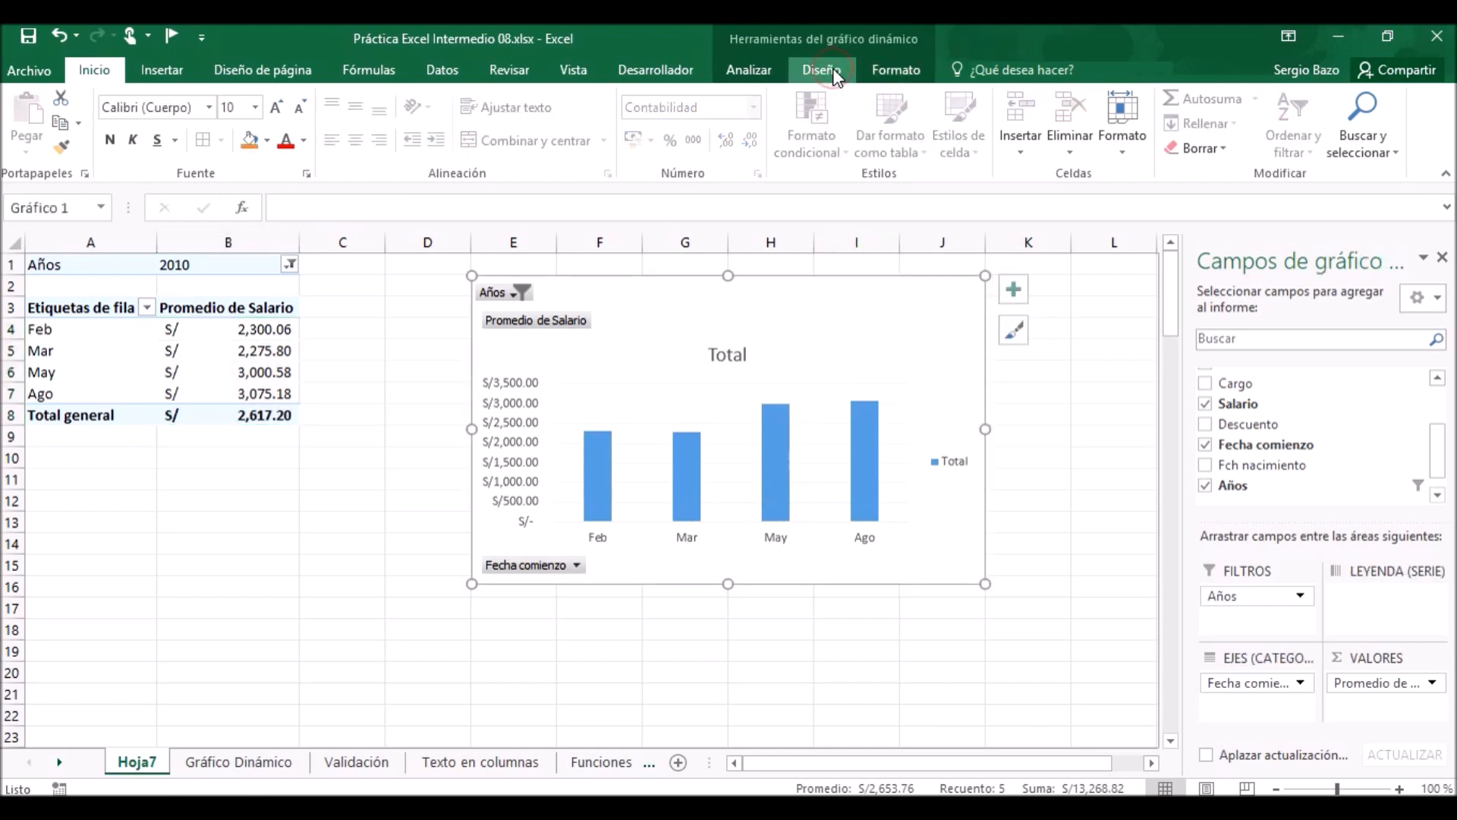
left_click(834, 76)
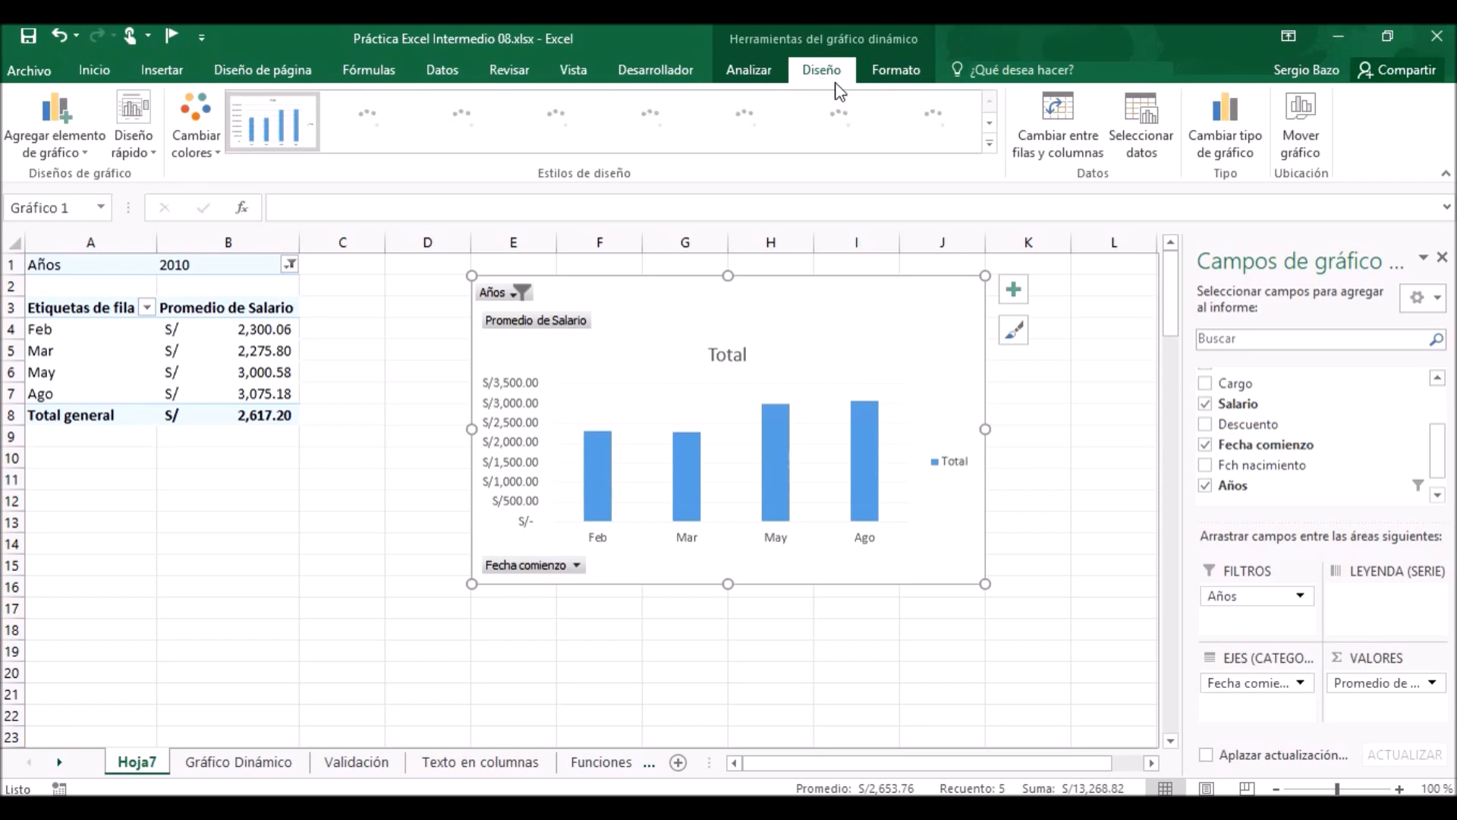
left_click(1249, 125)
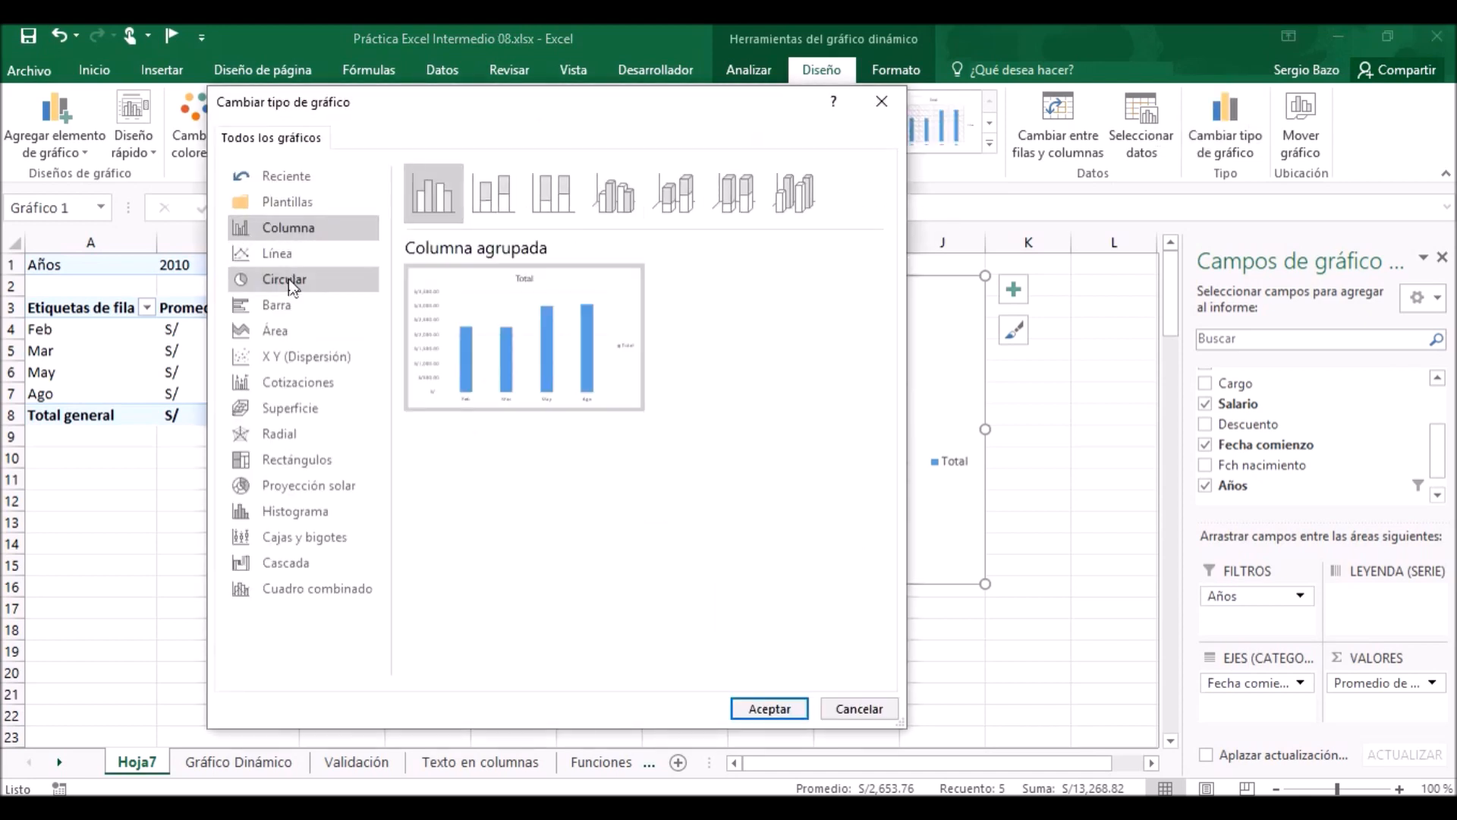
left_click(288, 281)
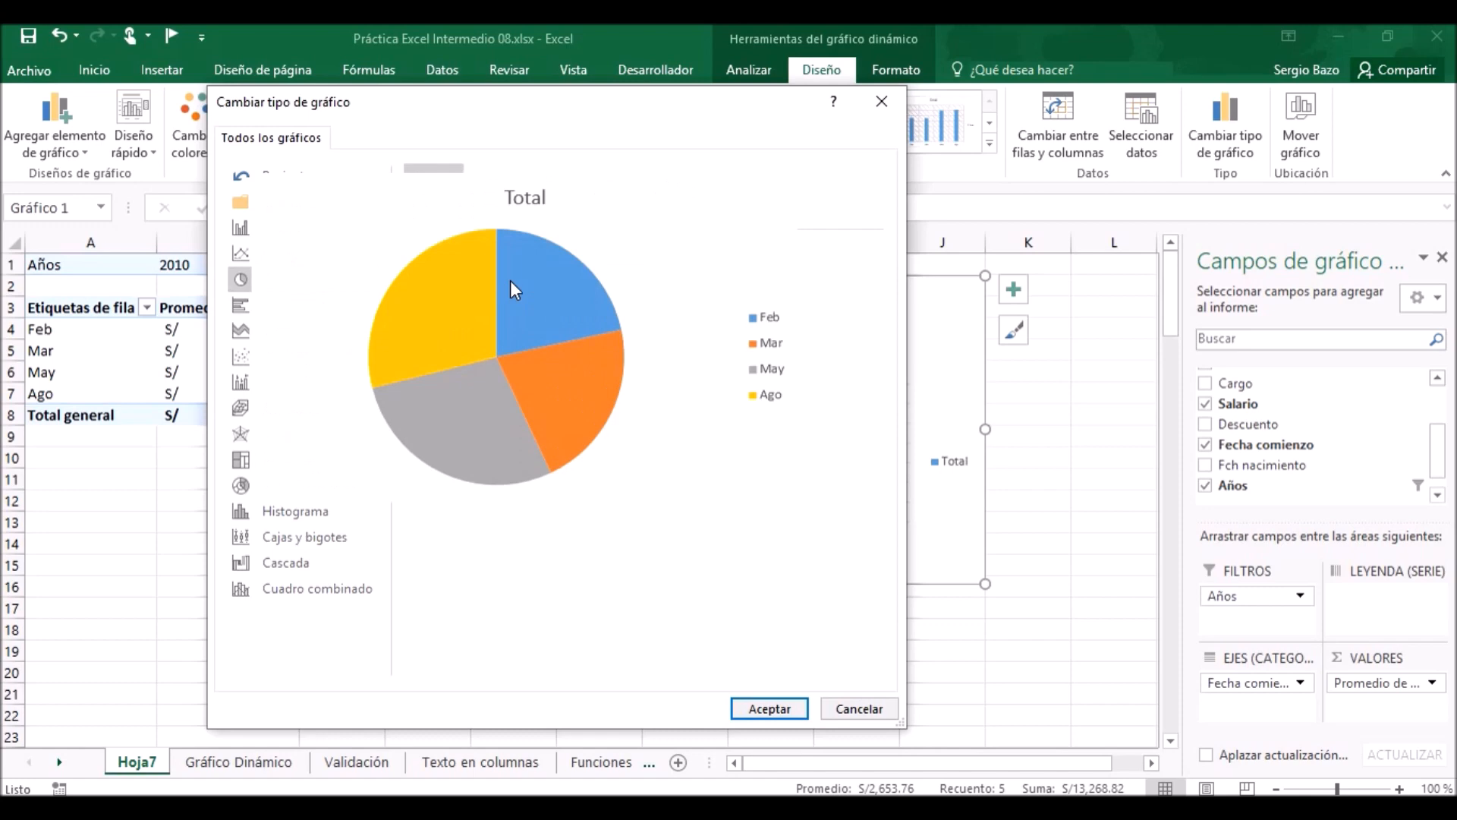
left_click(499, 202)
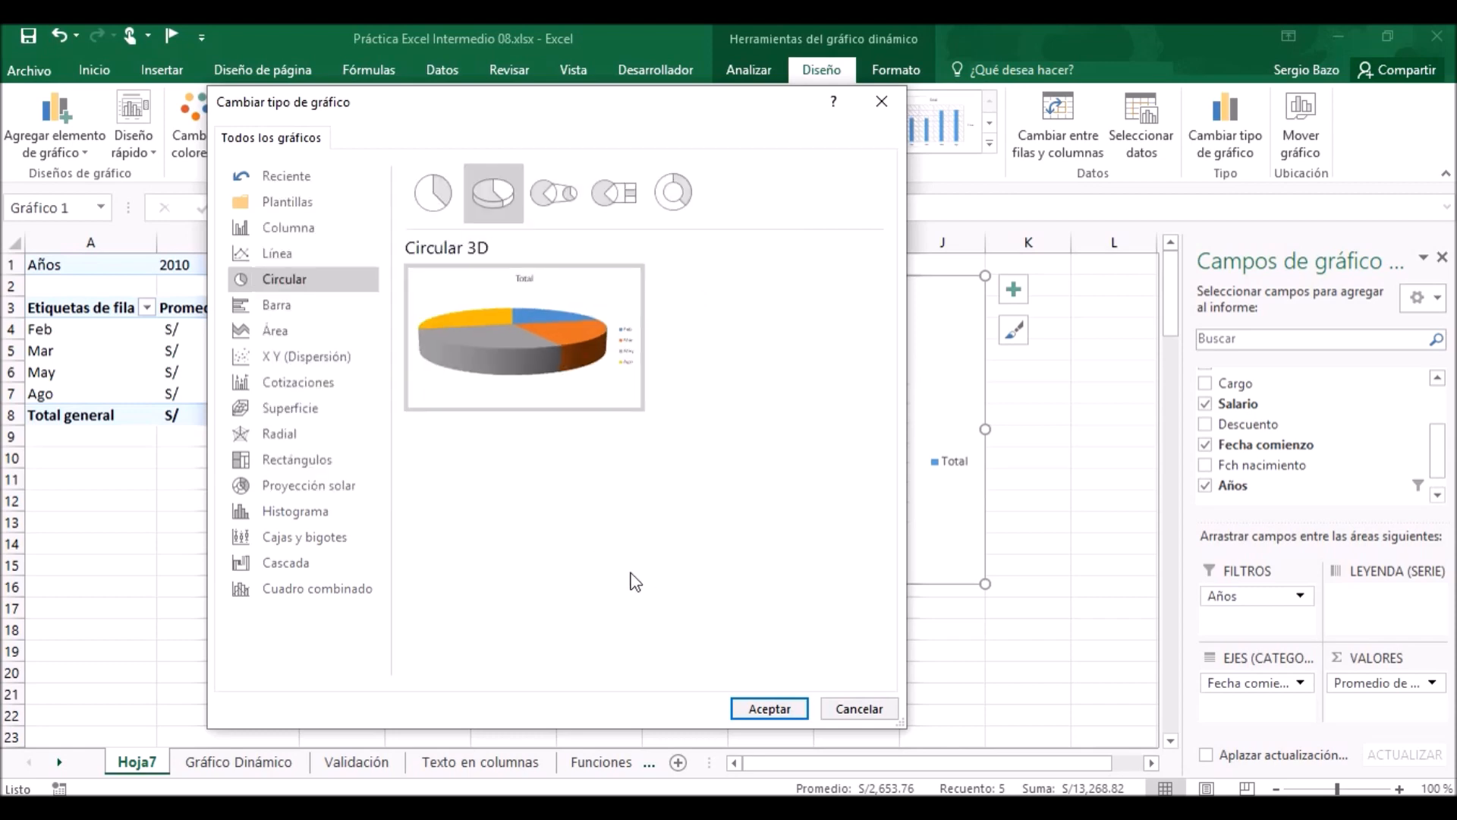
left_click(759, 708)
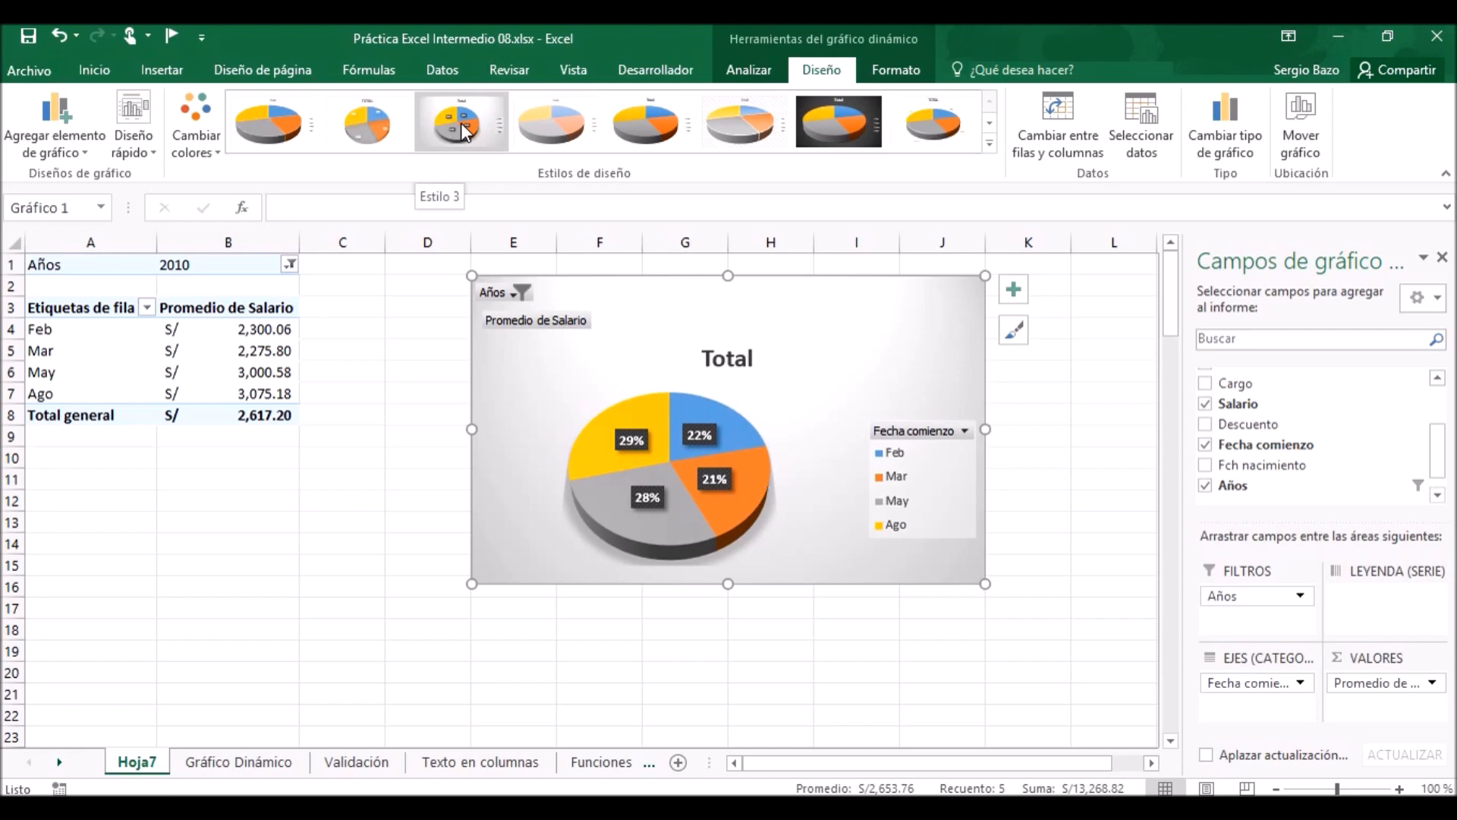
left_click(462, 121)
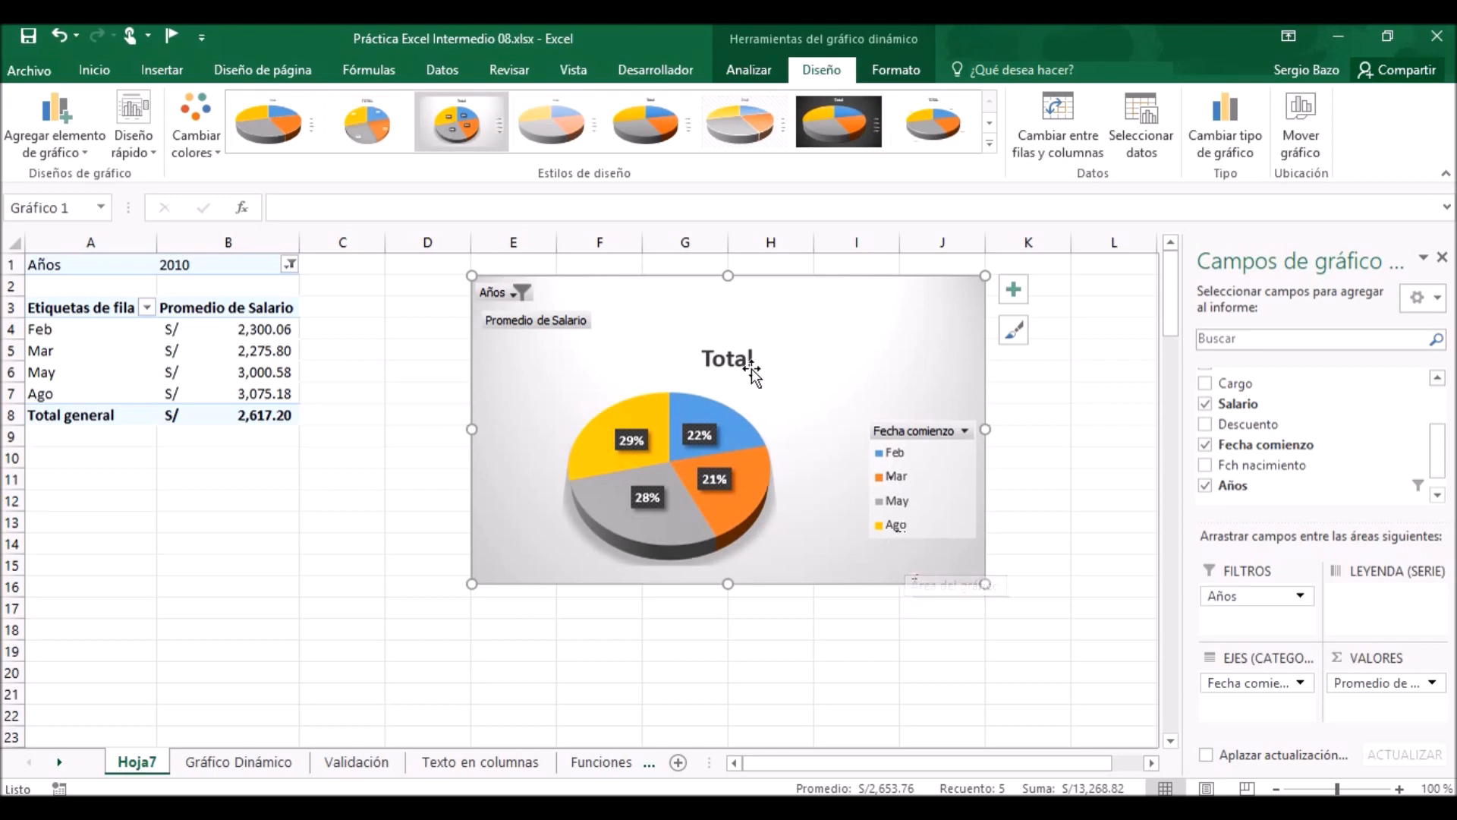
Replace the chart title with "Promedio del Salario de los ingresantes en 2010".
left_click(717, 358)
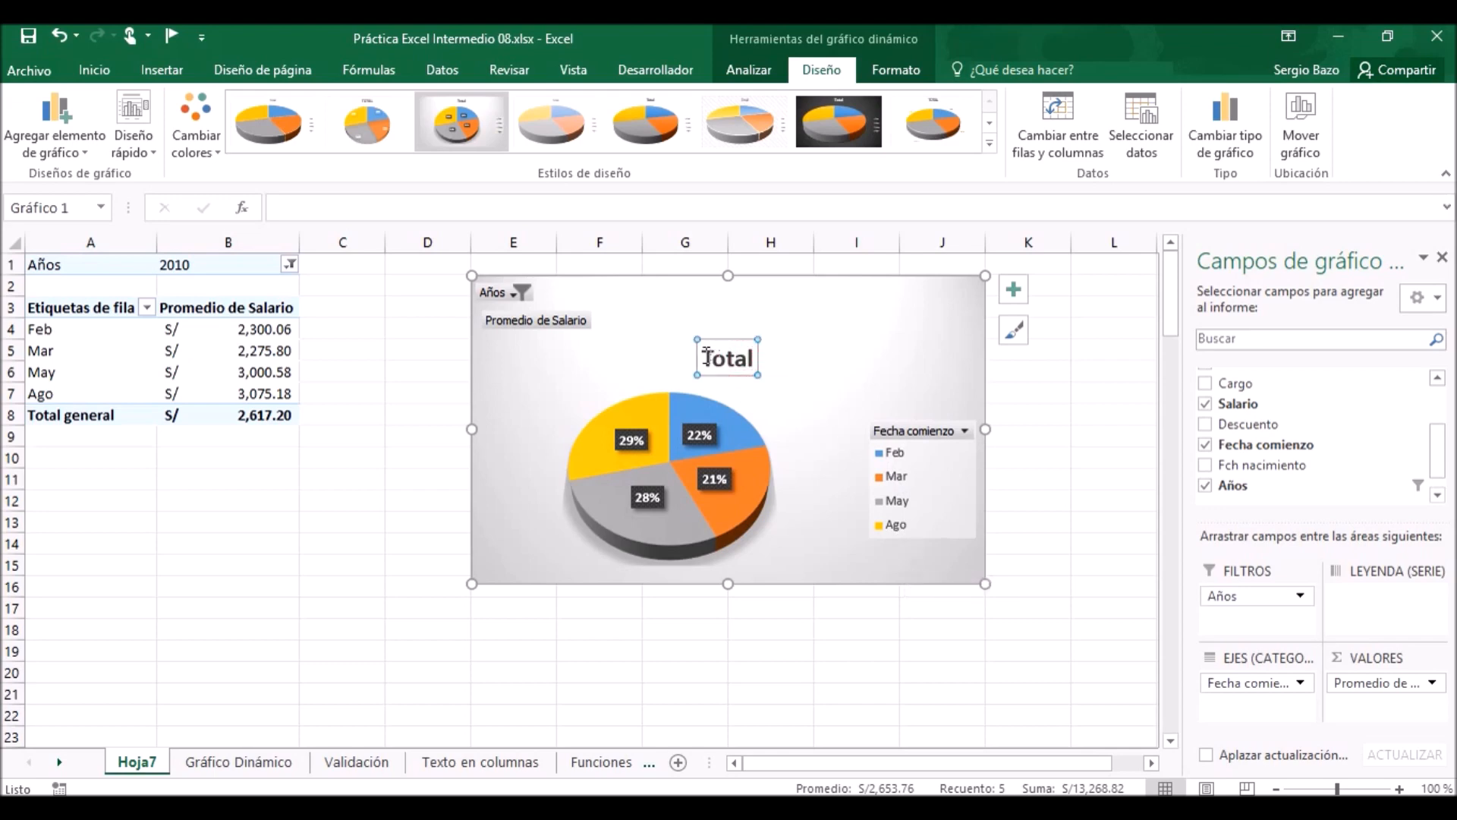
left_click(706, 356)
double_click(722, 360)
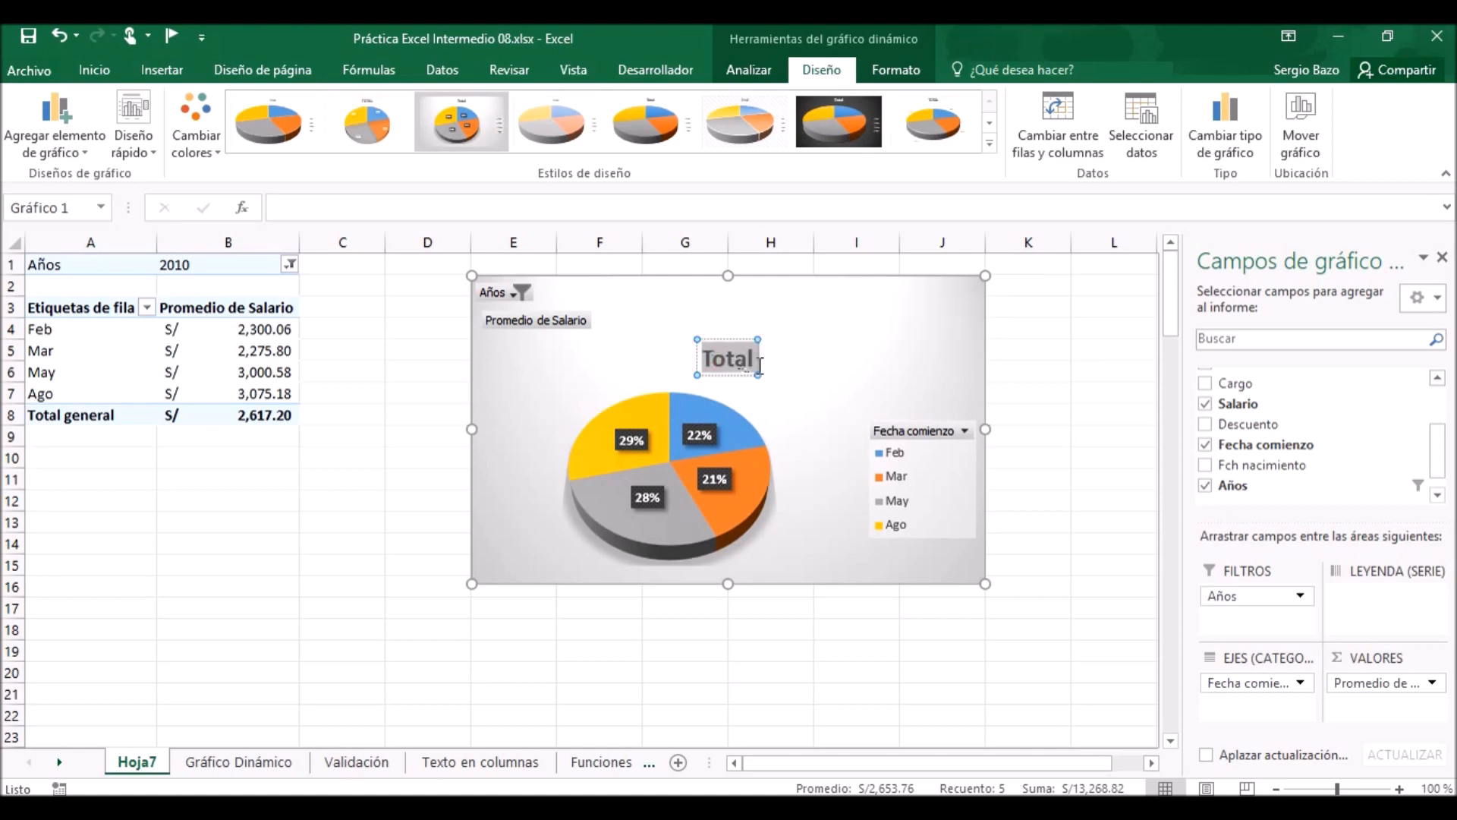
type("Promedio")
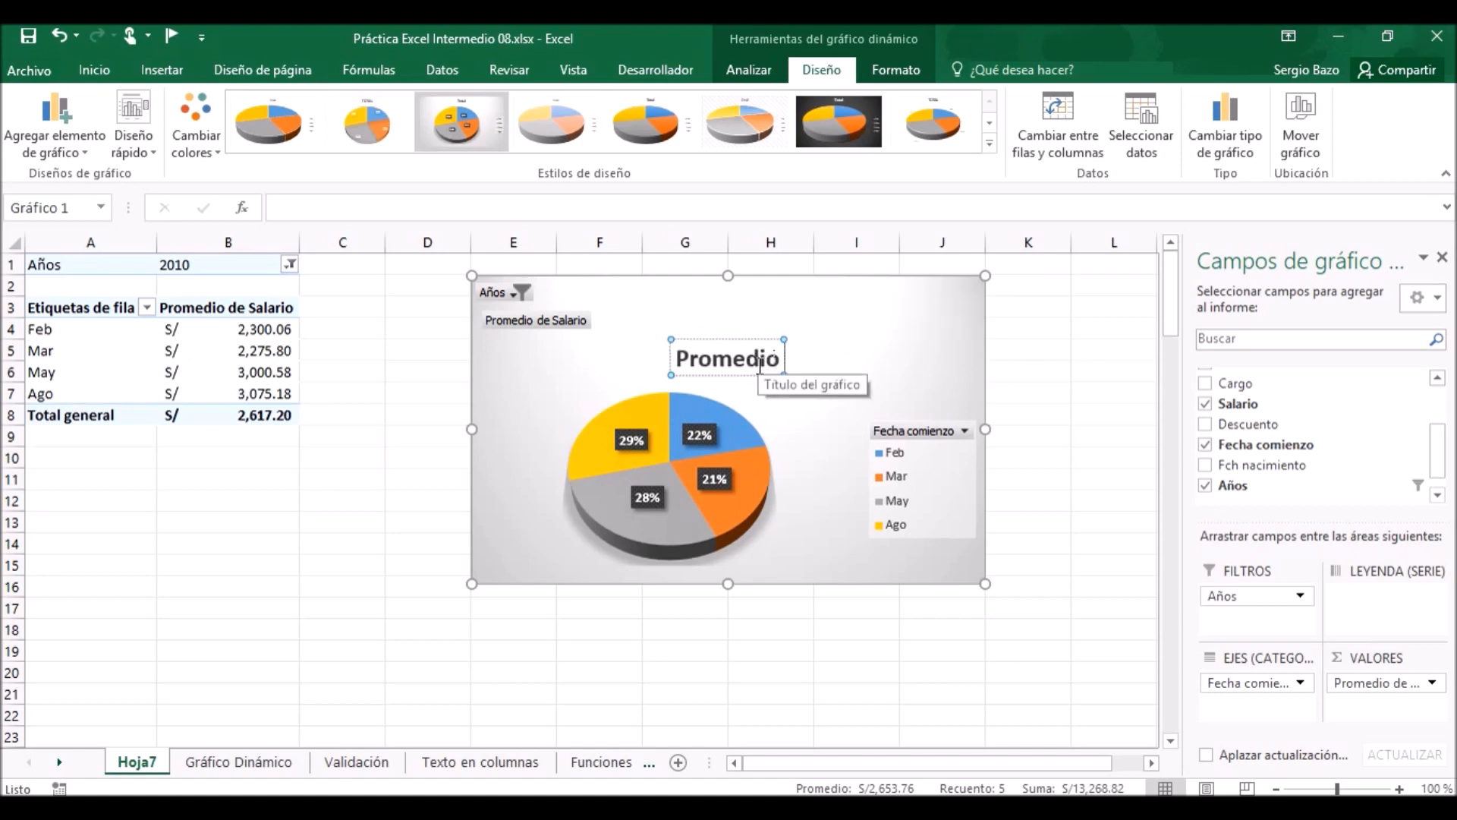
type(" del Salari")
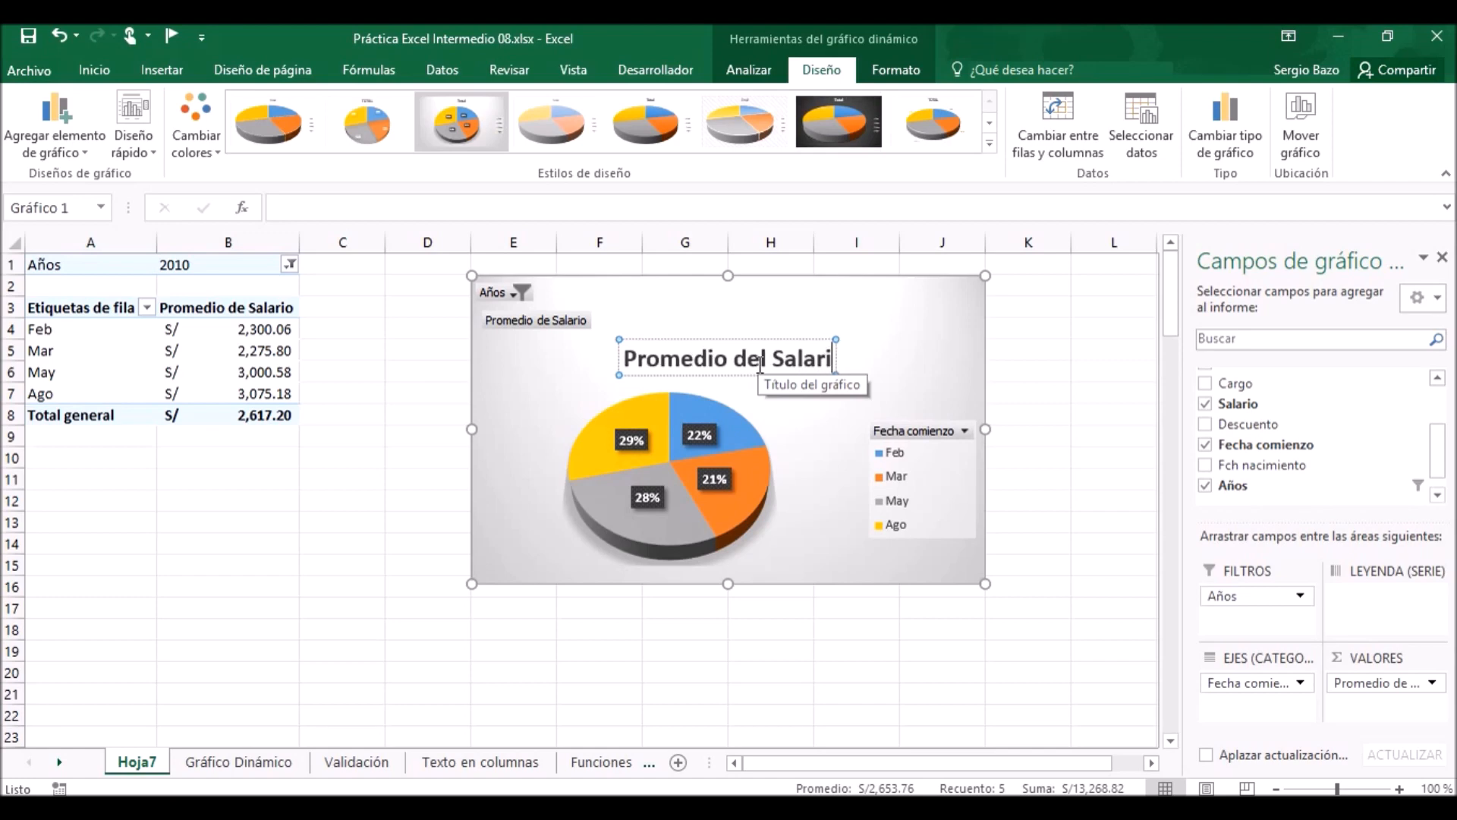
type("o de los in")
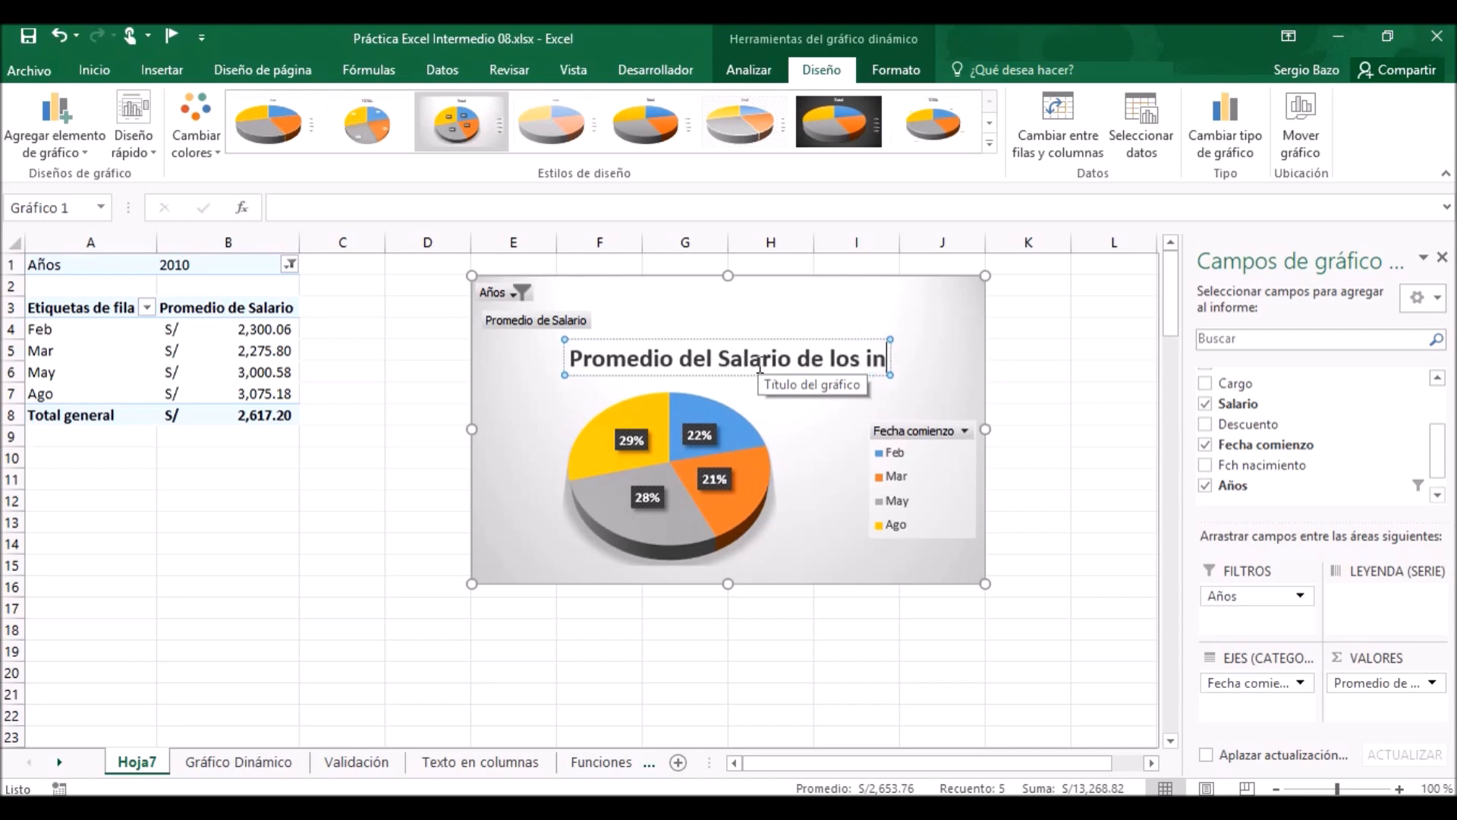
type("gresantes en")
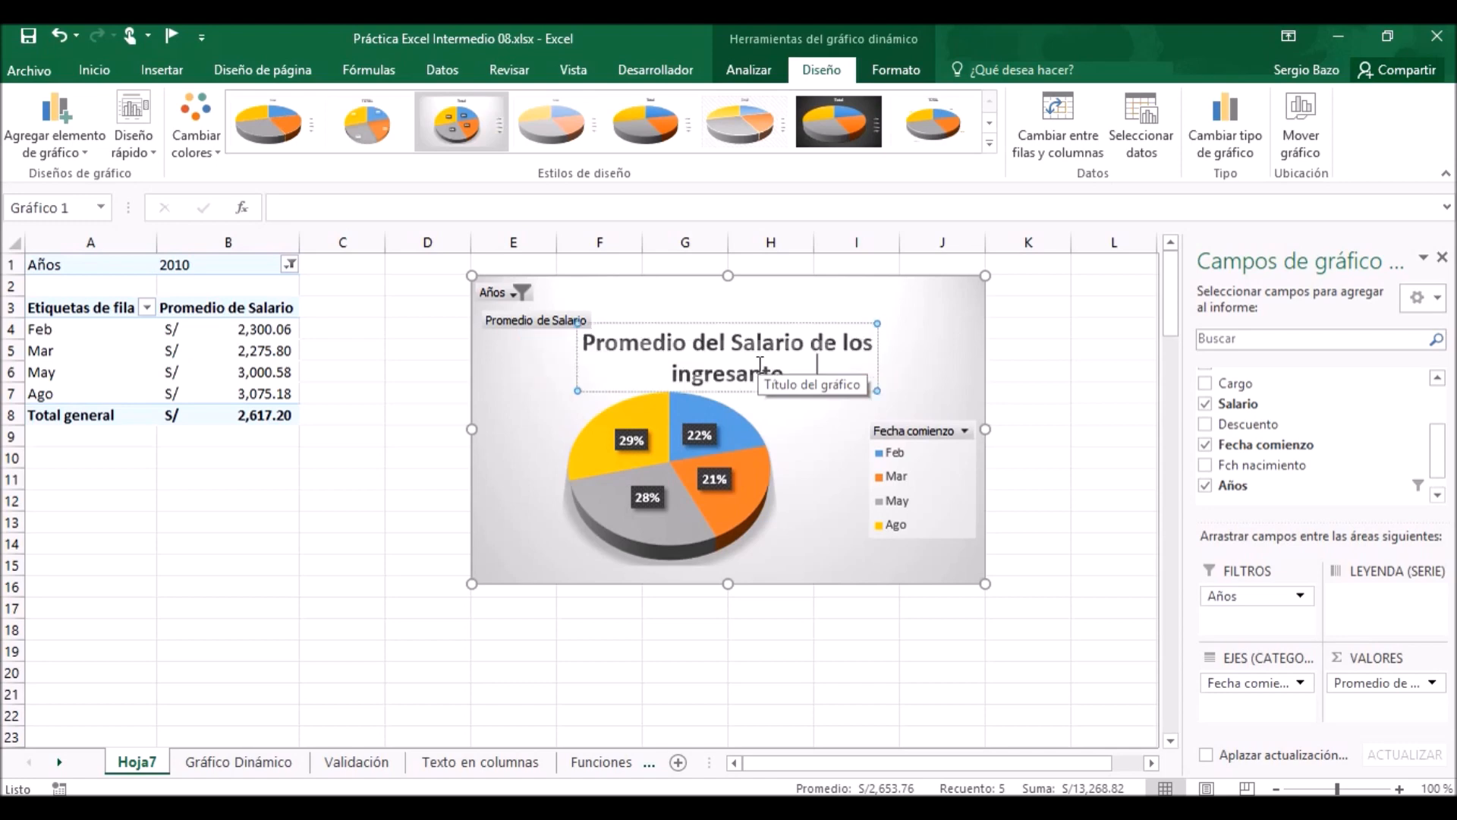
type(" 2010")
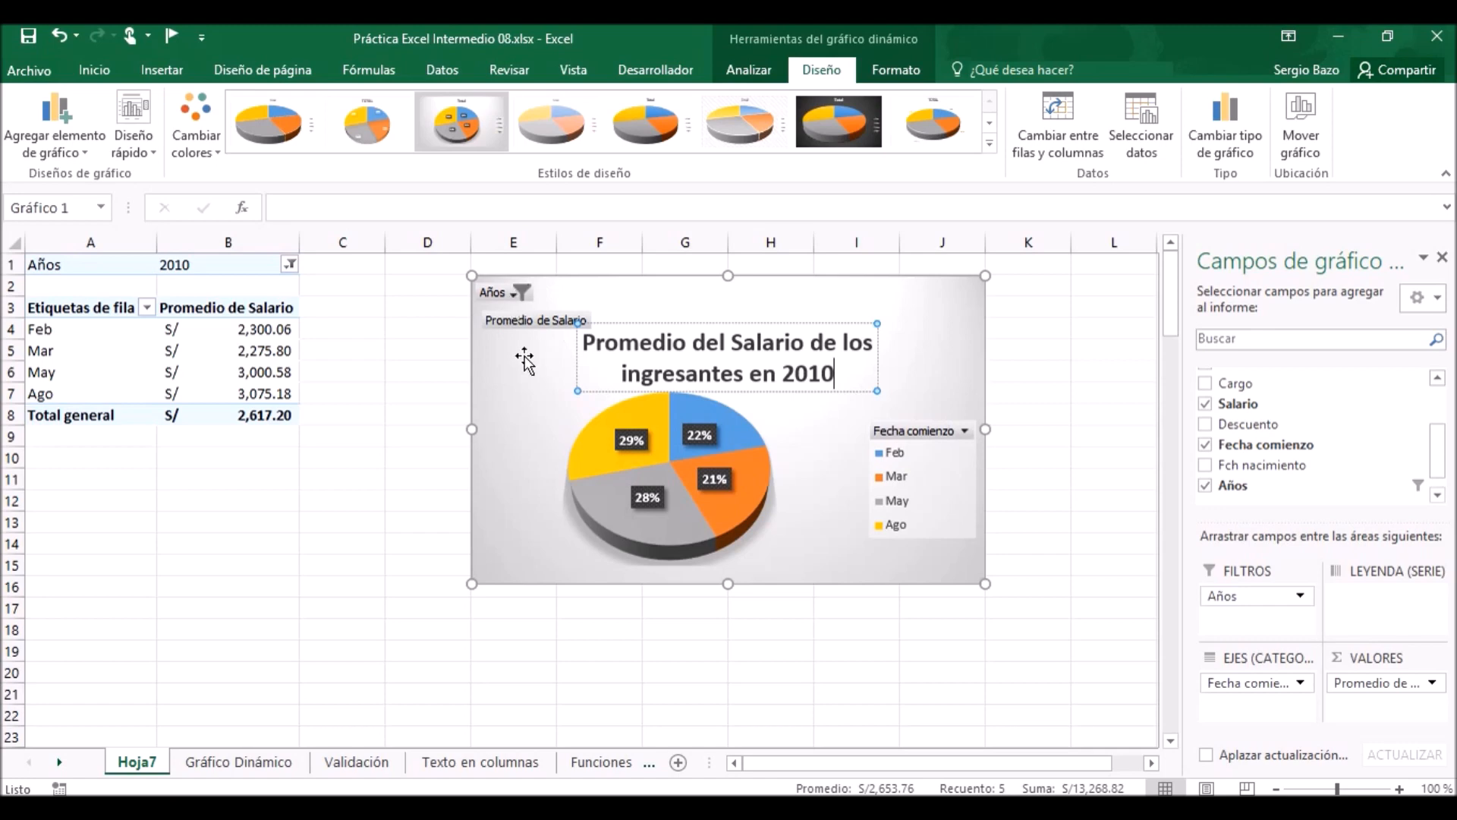
left_click(497, 406)
Hide all the field buttons on the pivot chart.
left_click(905, 298)
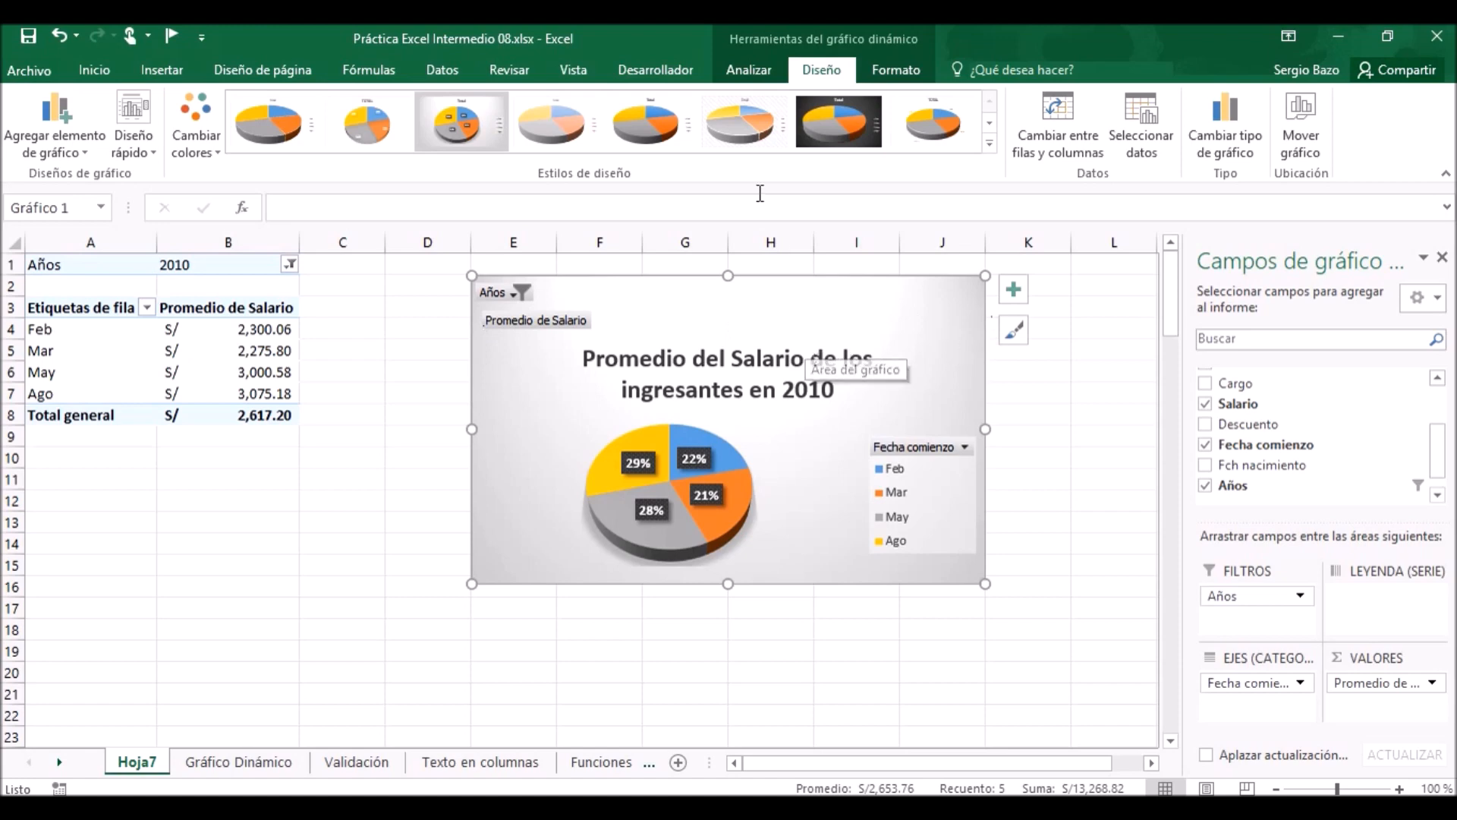
left_click(743, 72)
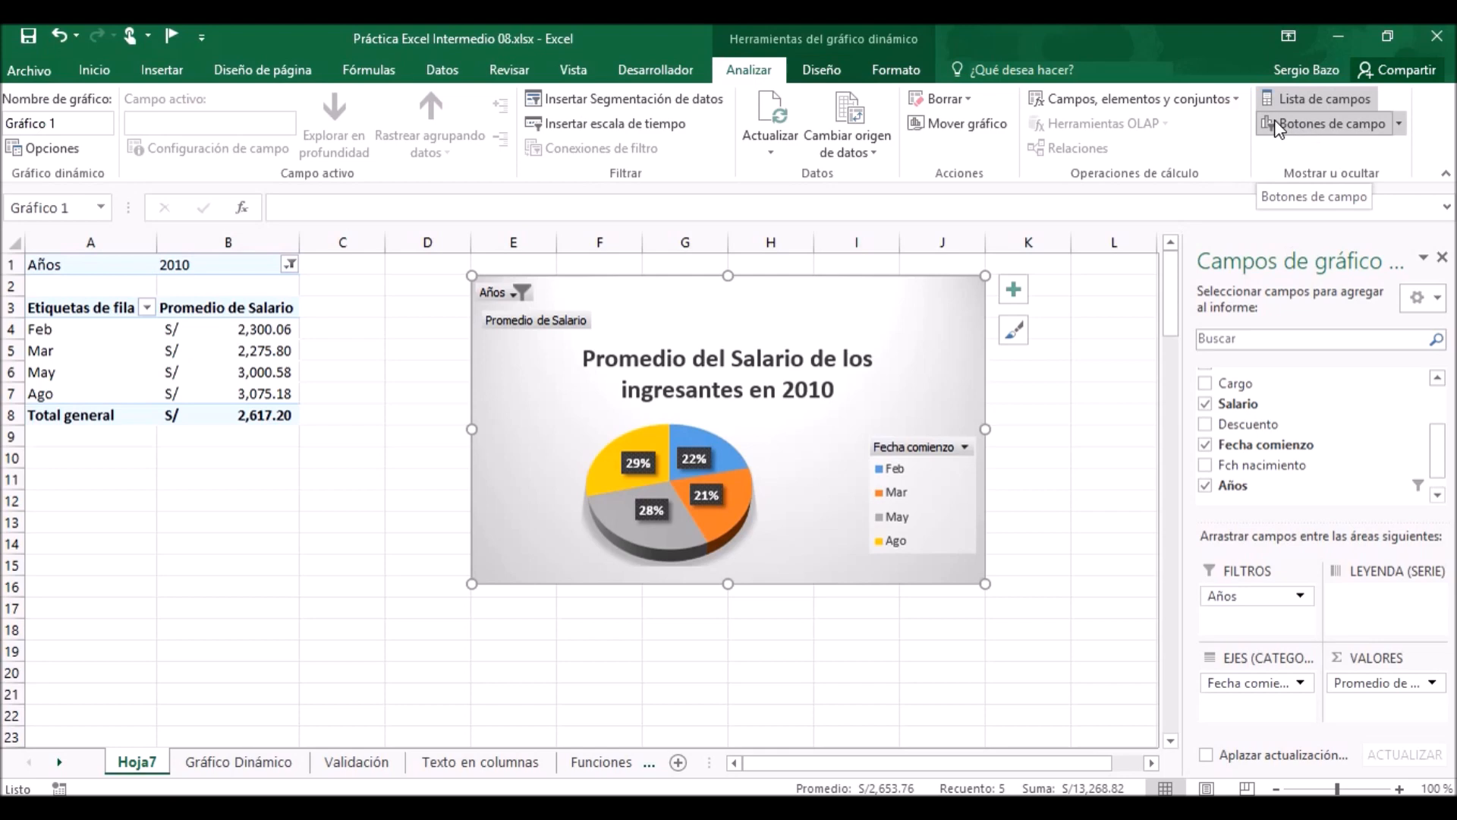
left_click(1368, 125)
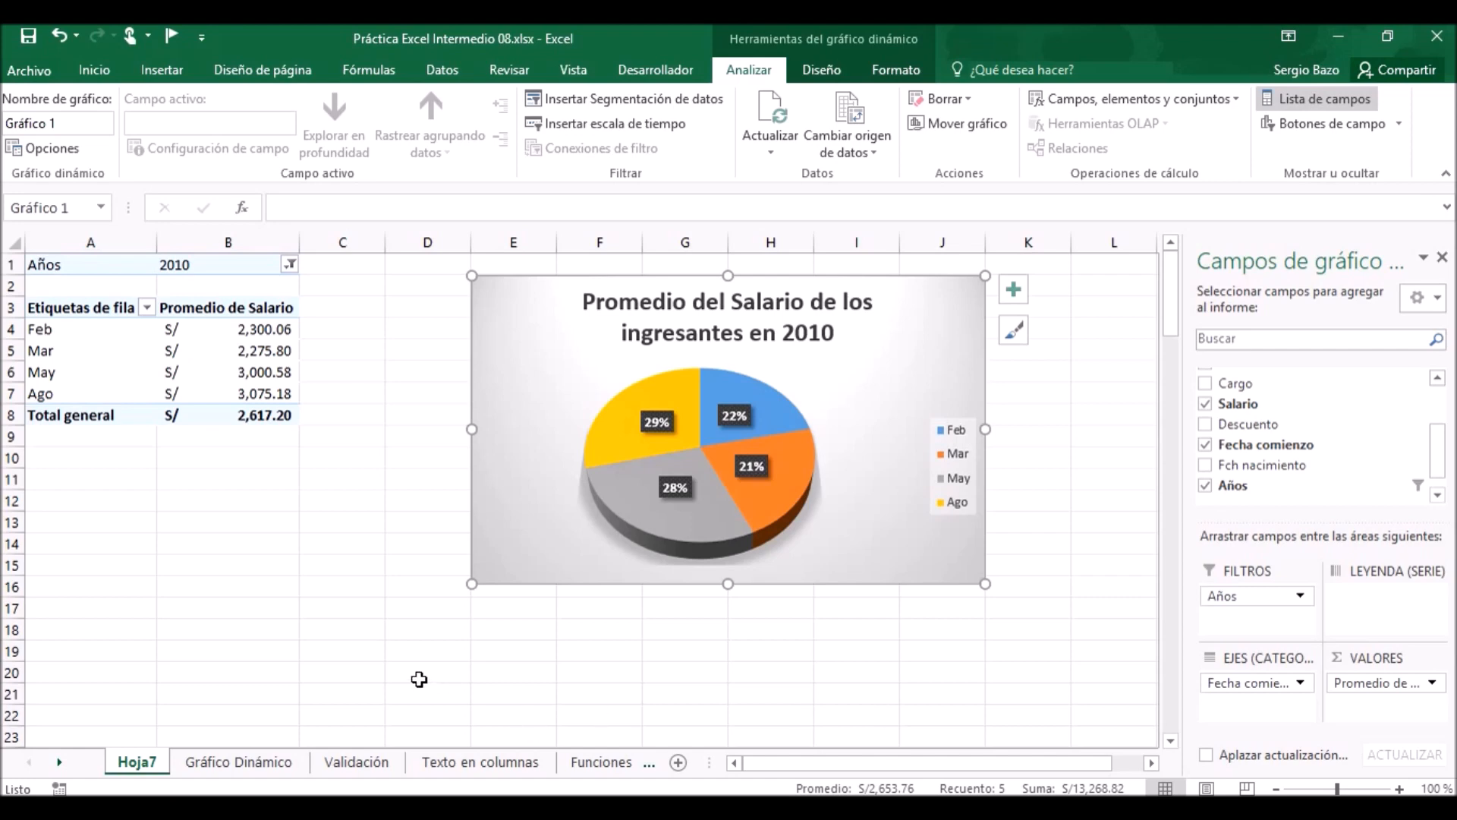
On the Validación sheet, copy the whole Seccional column with its header from D6 down and paste it at K2.
left_click(358, 763)
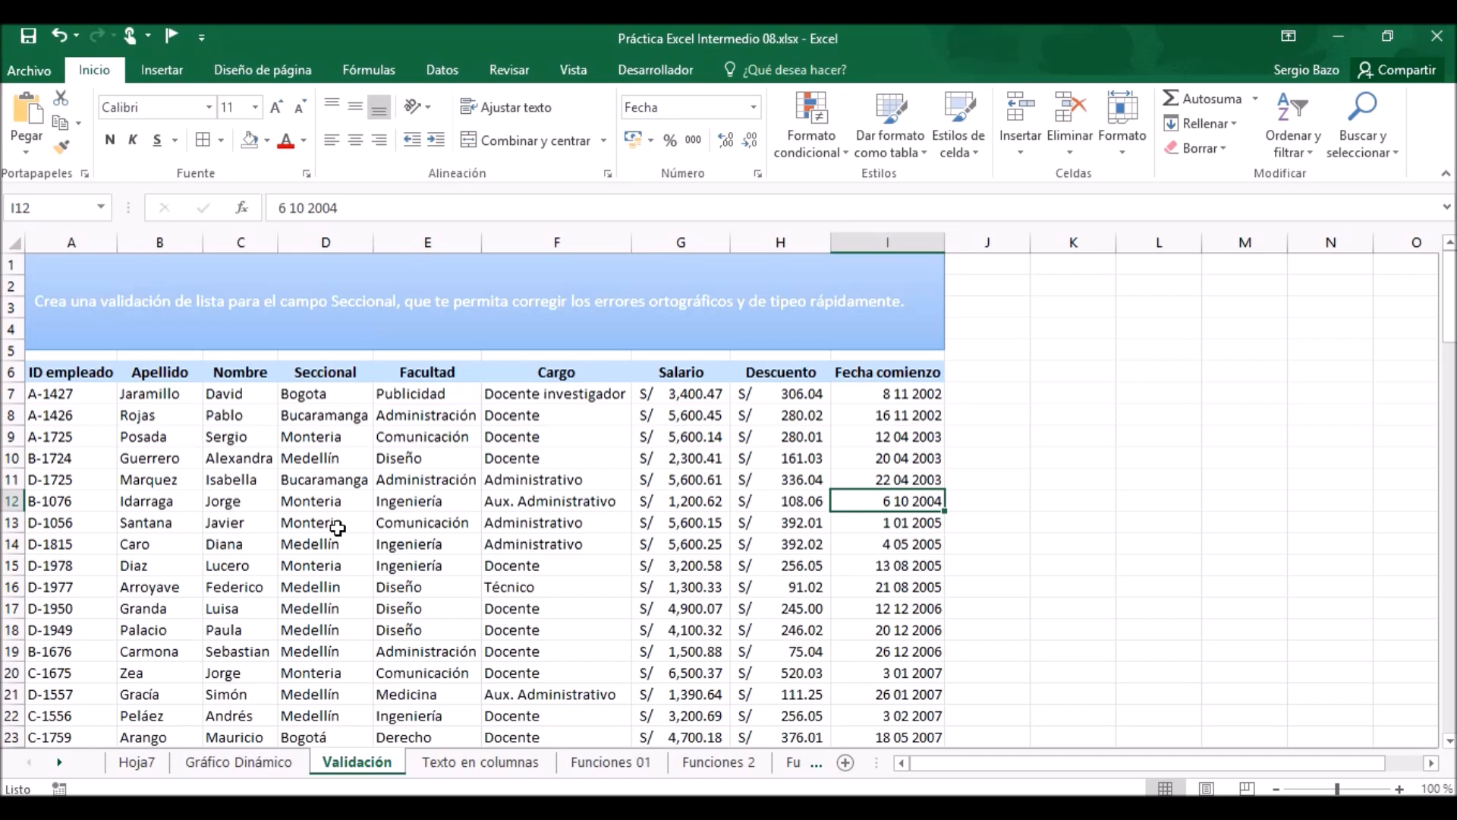
left_click(322, 367)
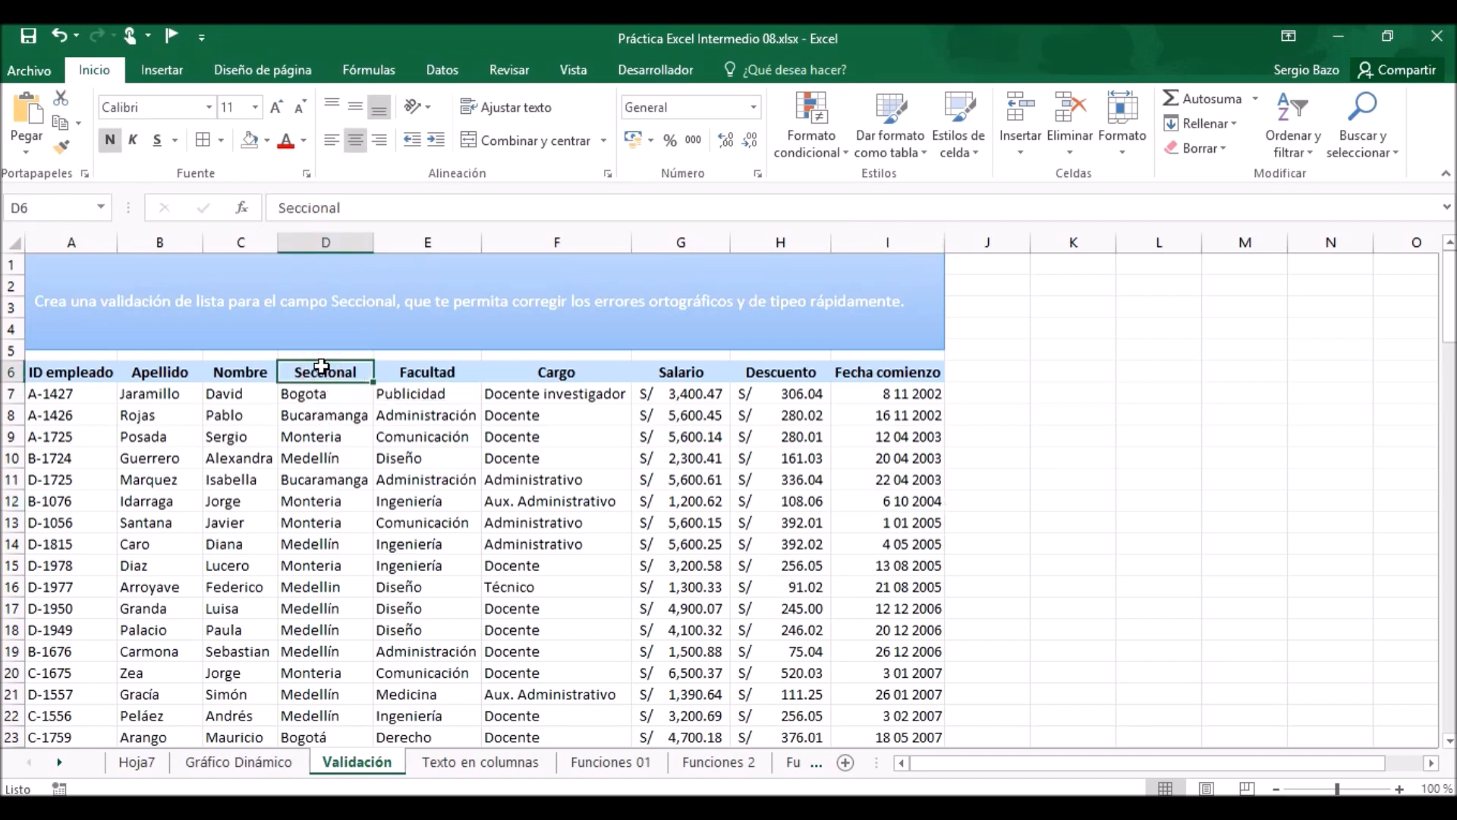
key("ctrl+shift+Down")
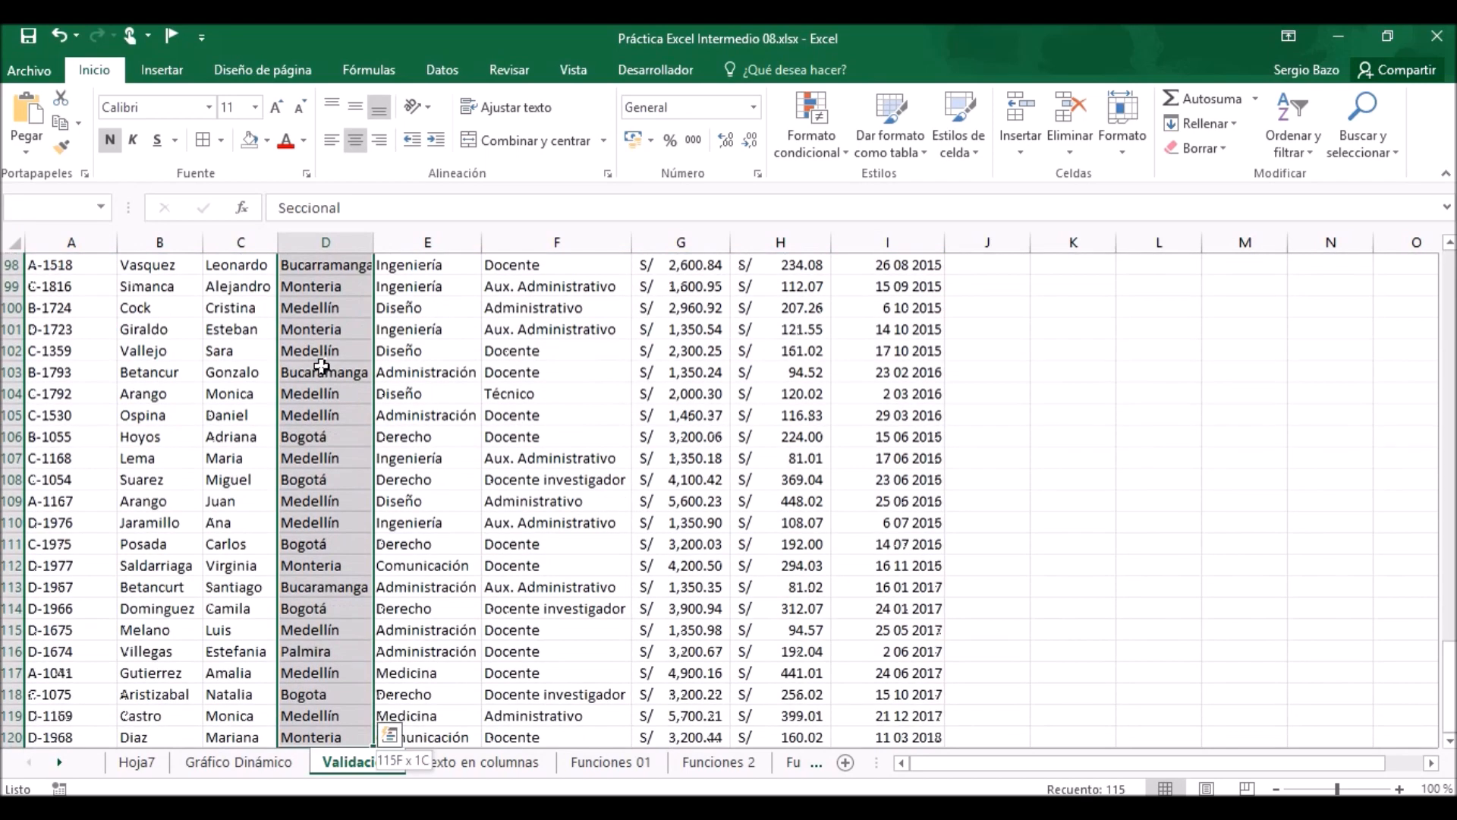
key("ctrl+c")
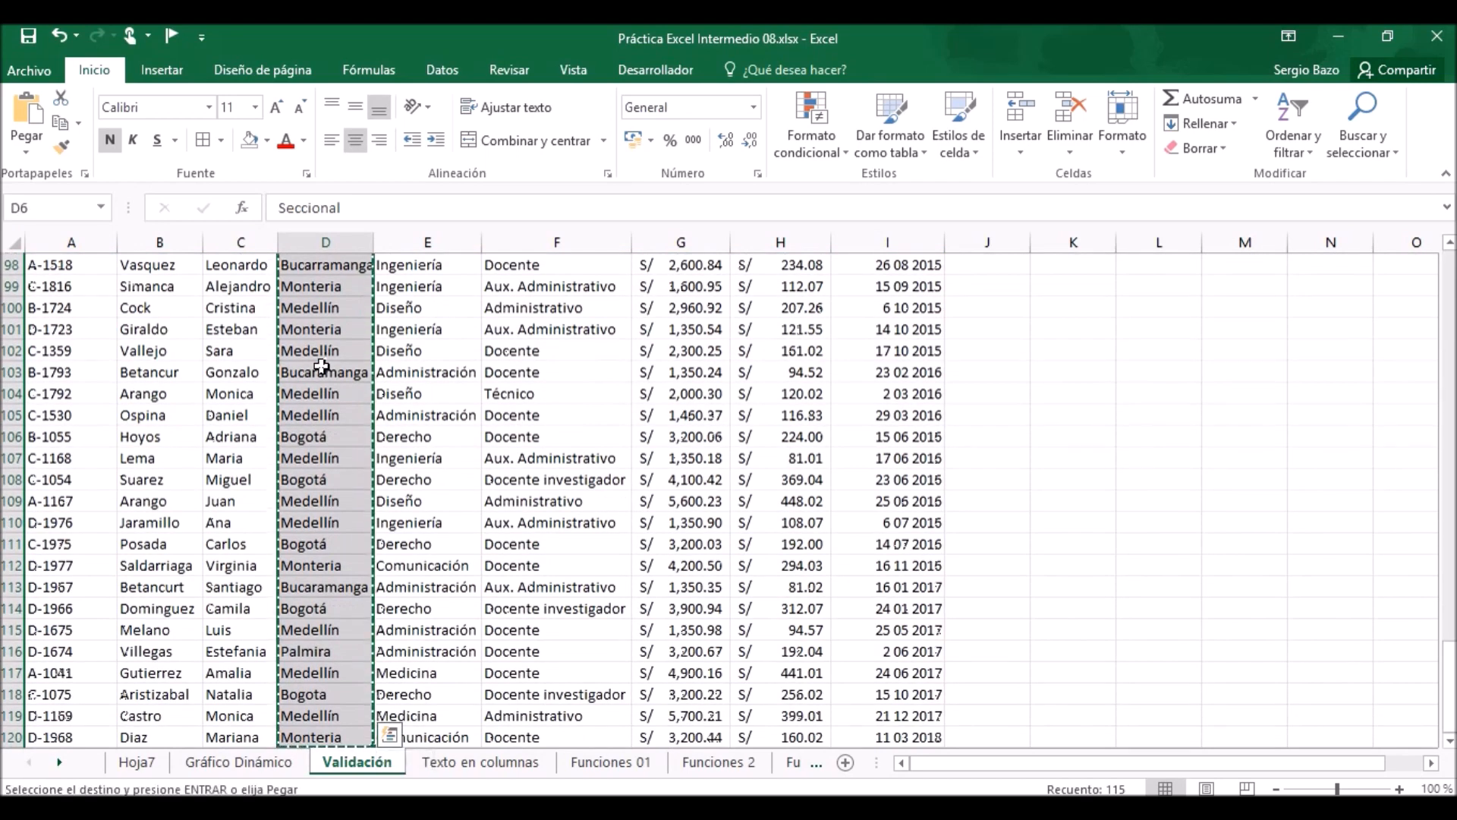
left_click_drag(1446, 668, 1447, 276)
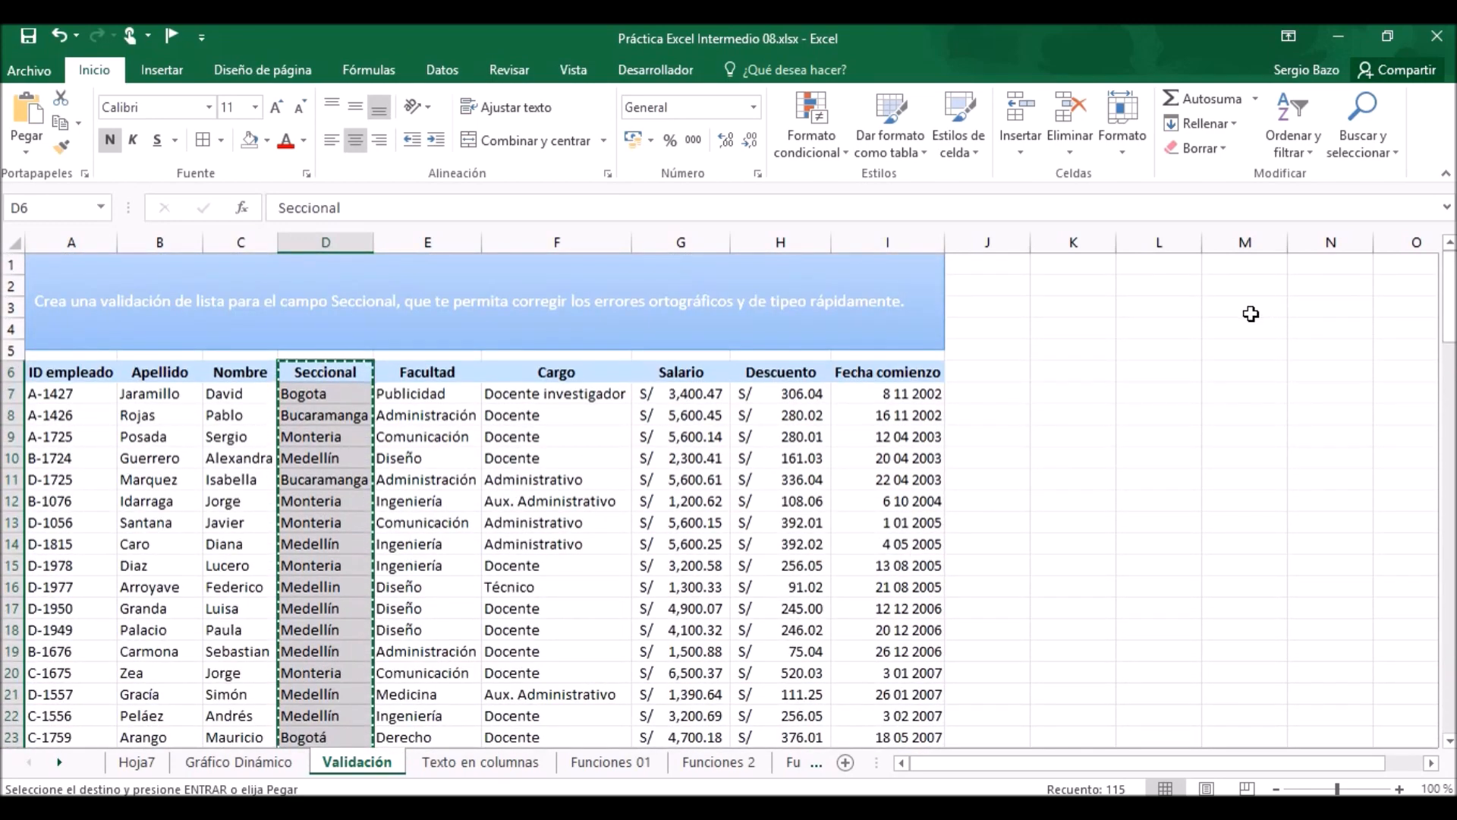
left_click(1073, 285)
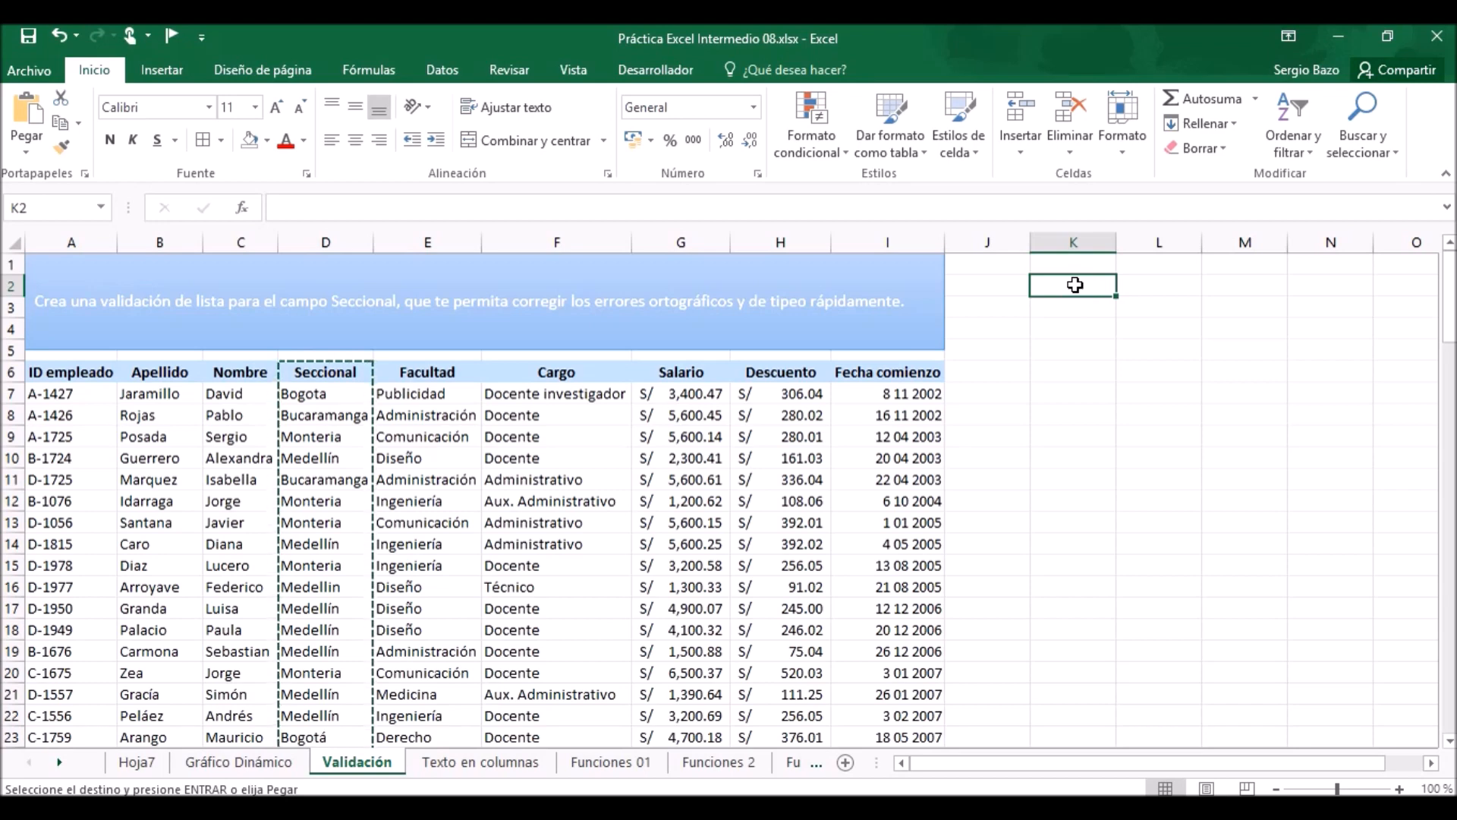
key("ctrl+v")
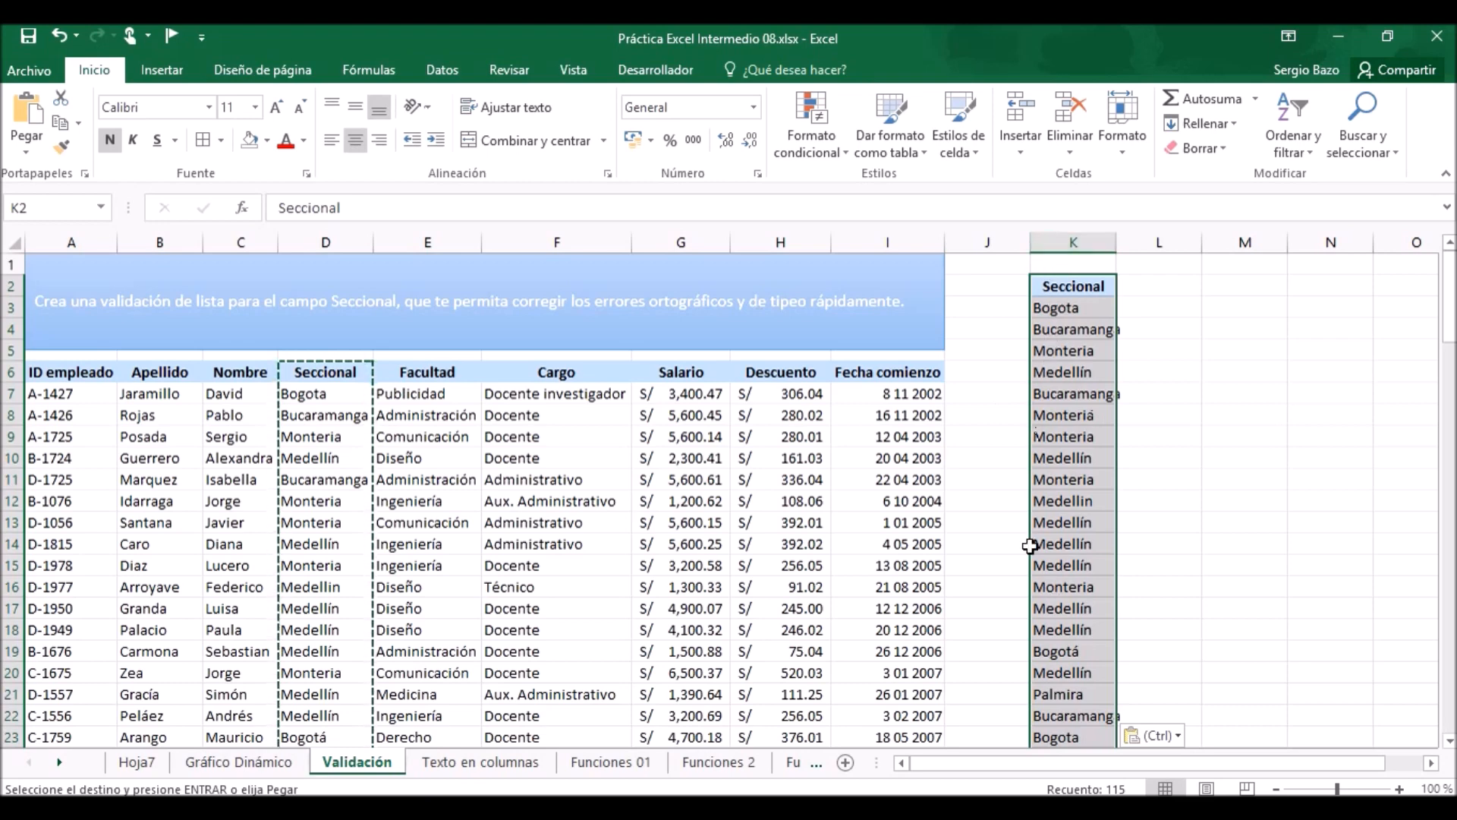
Remove the duplicate values from the copied Seccional list in column K, treating its first row as a header.
left_click(445, 64)
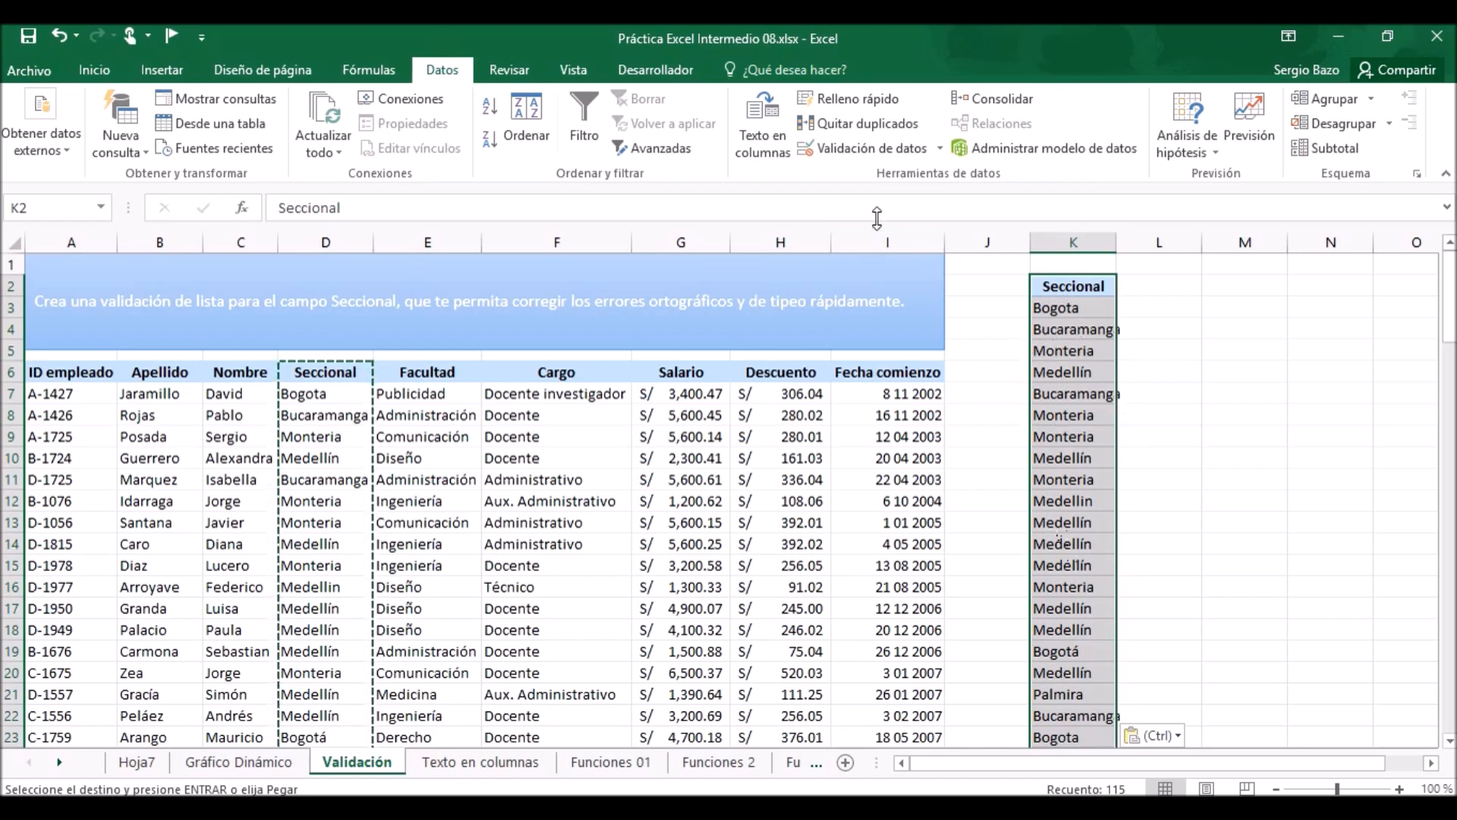
left_click(873, 126)
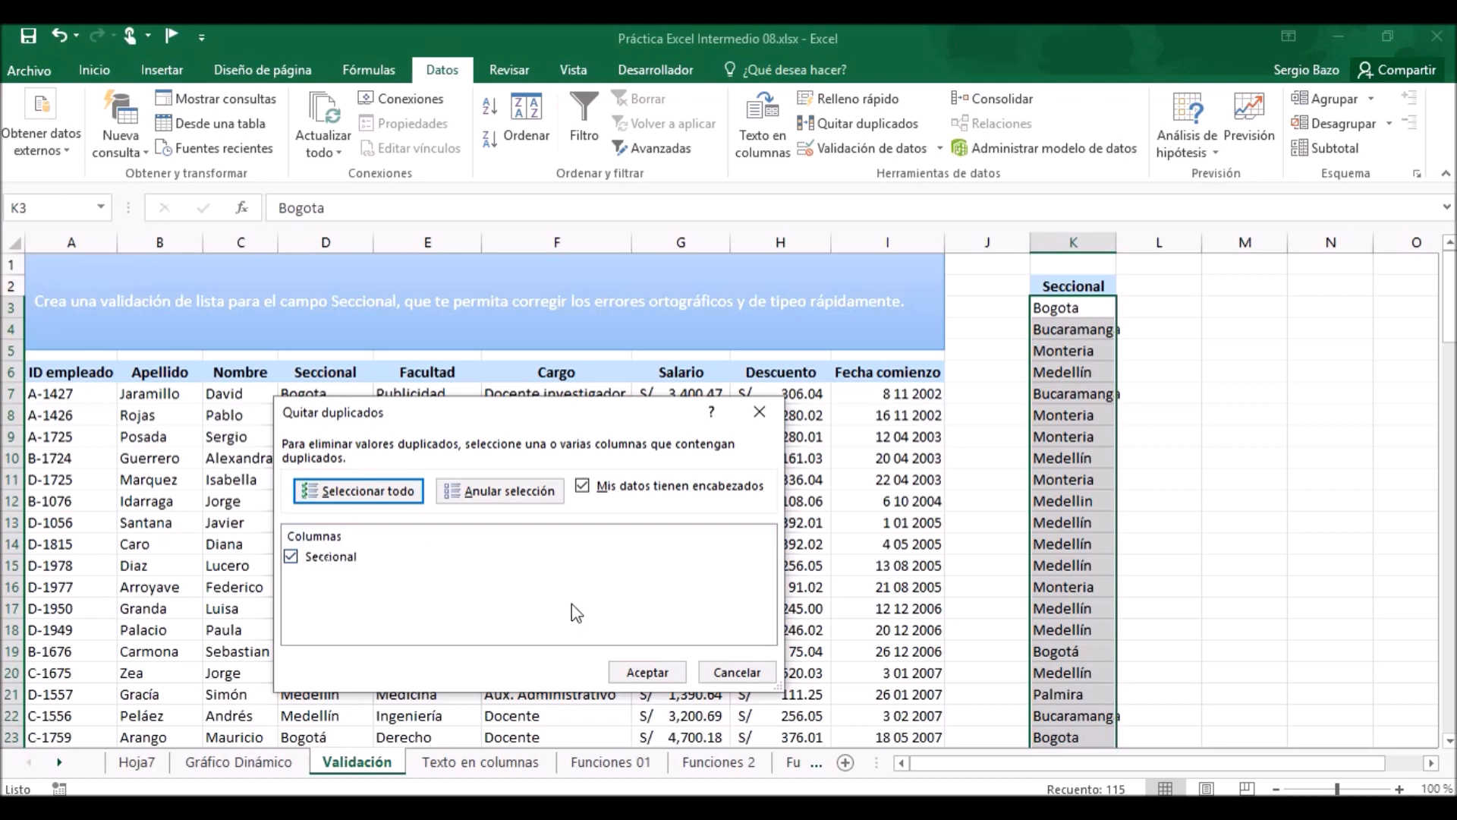
left_click(656, 673)
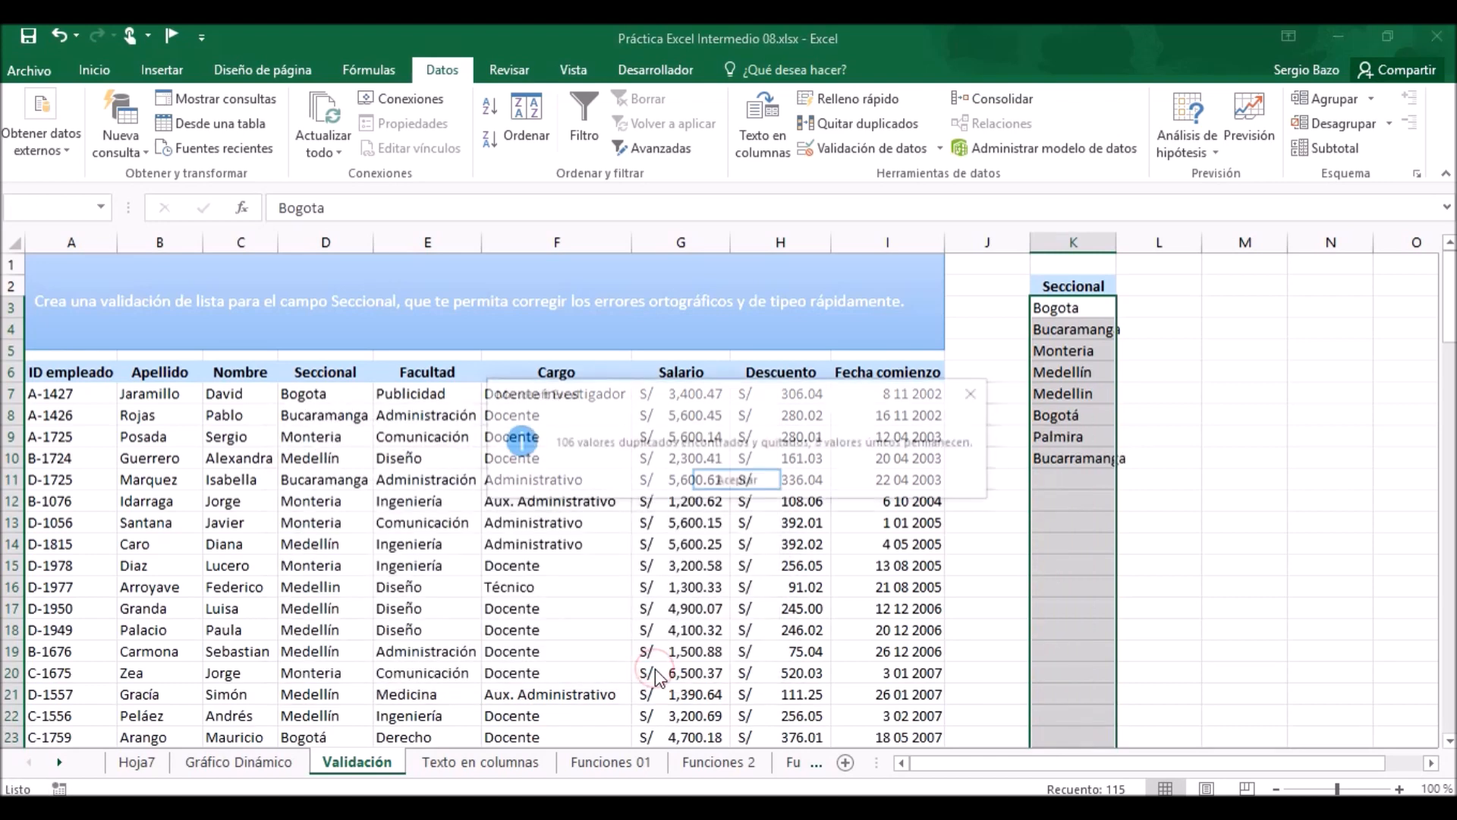
left_click(737, 480)
Clear the misspelled entries Medellin in K7, Bogota in K3 and Bucarramanga in K10 from the Seccional list.
left_click(1051, 308)
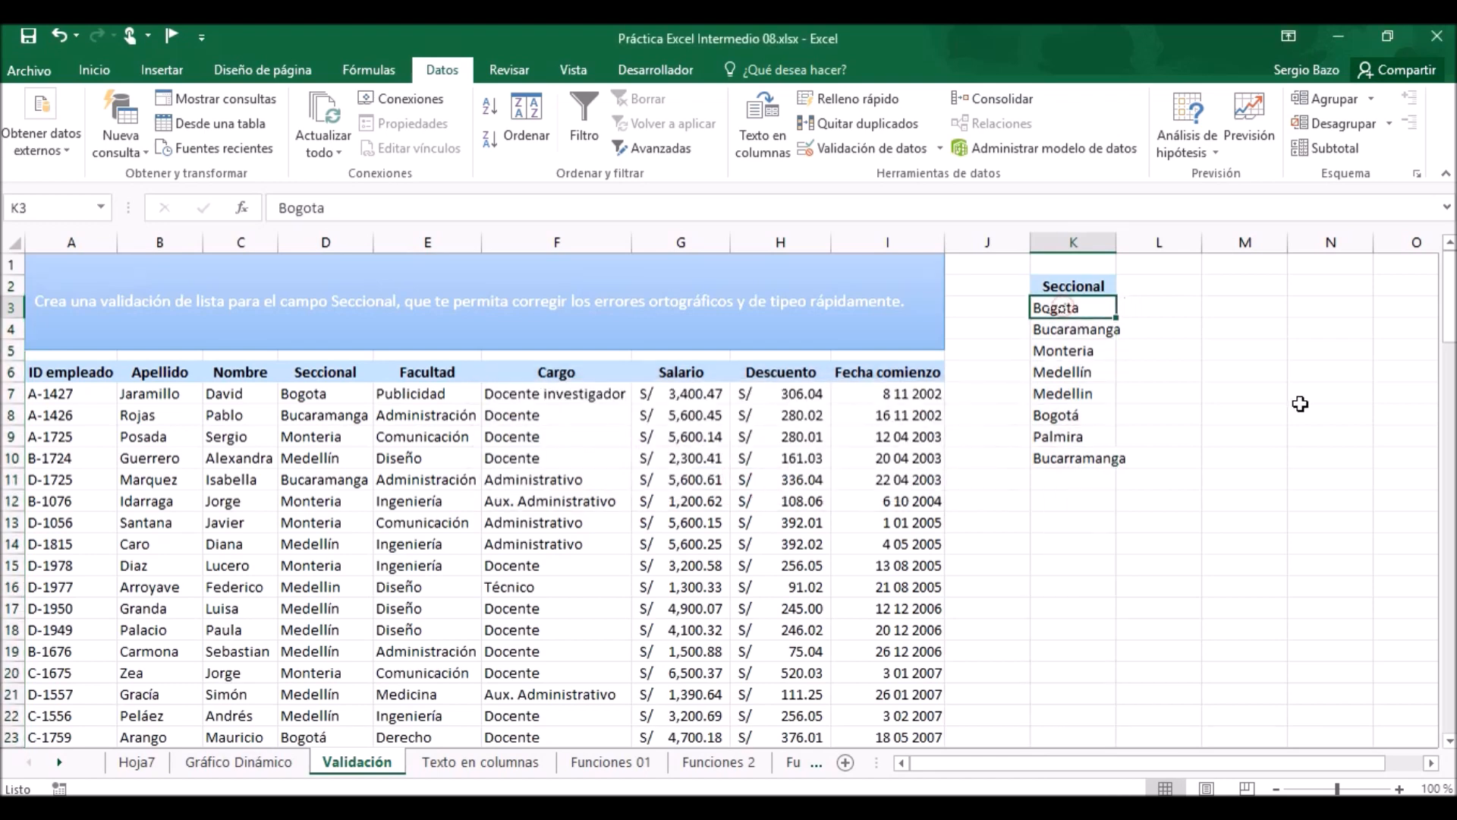
left_click(1095, 330)
left_click(1094, 351)
left_click(1099, 373)
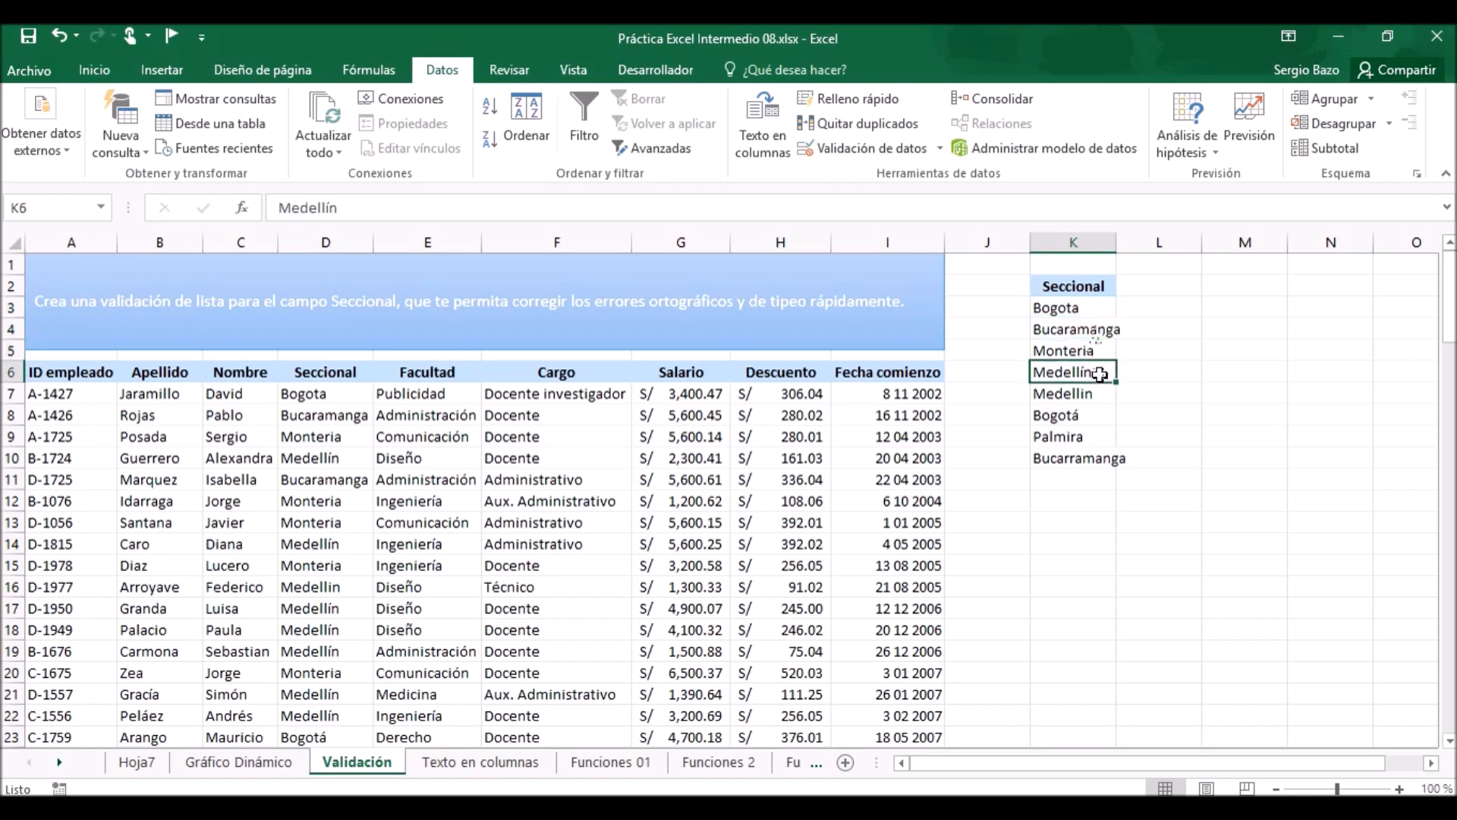
left_click(1092, 392)
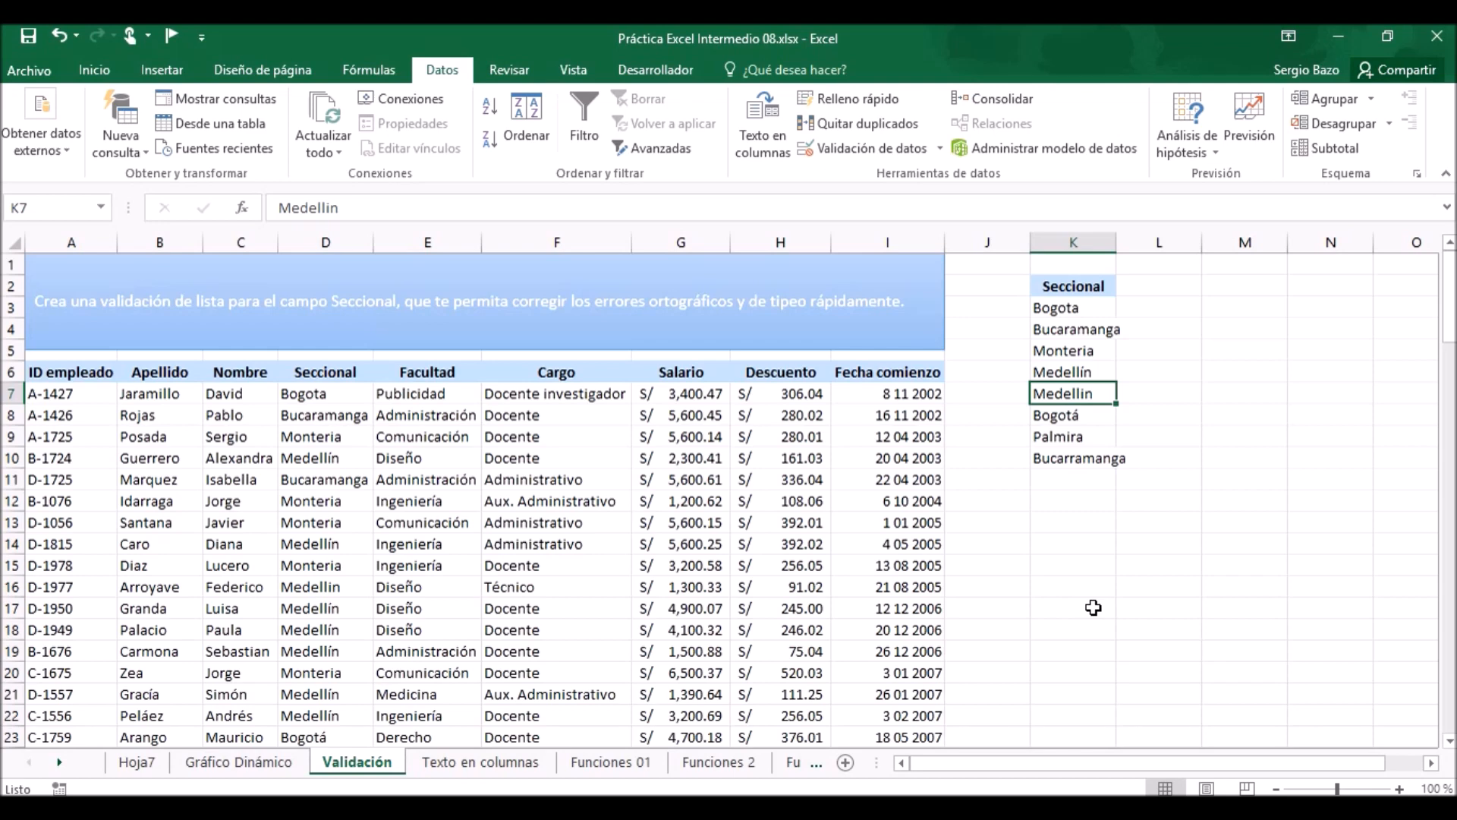
key("Delete")
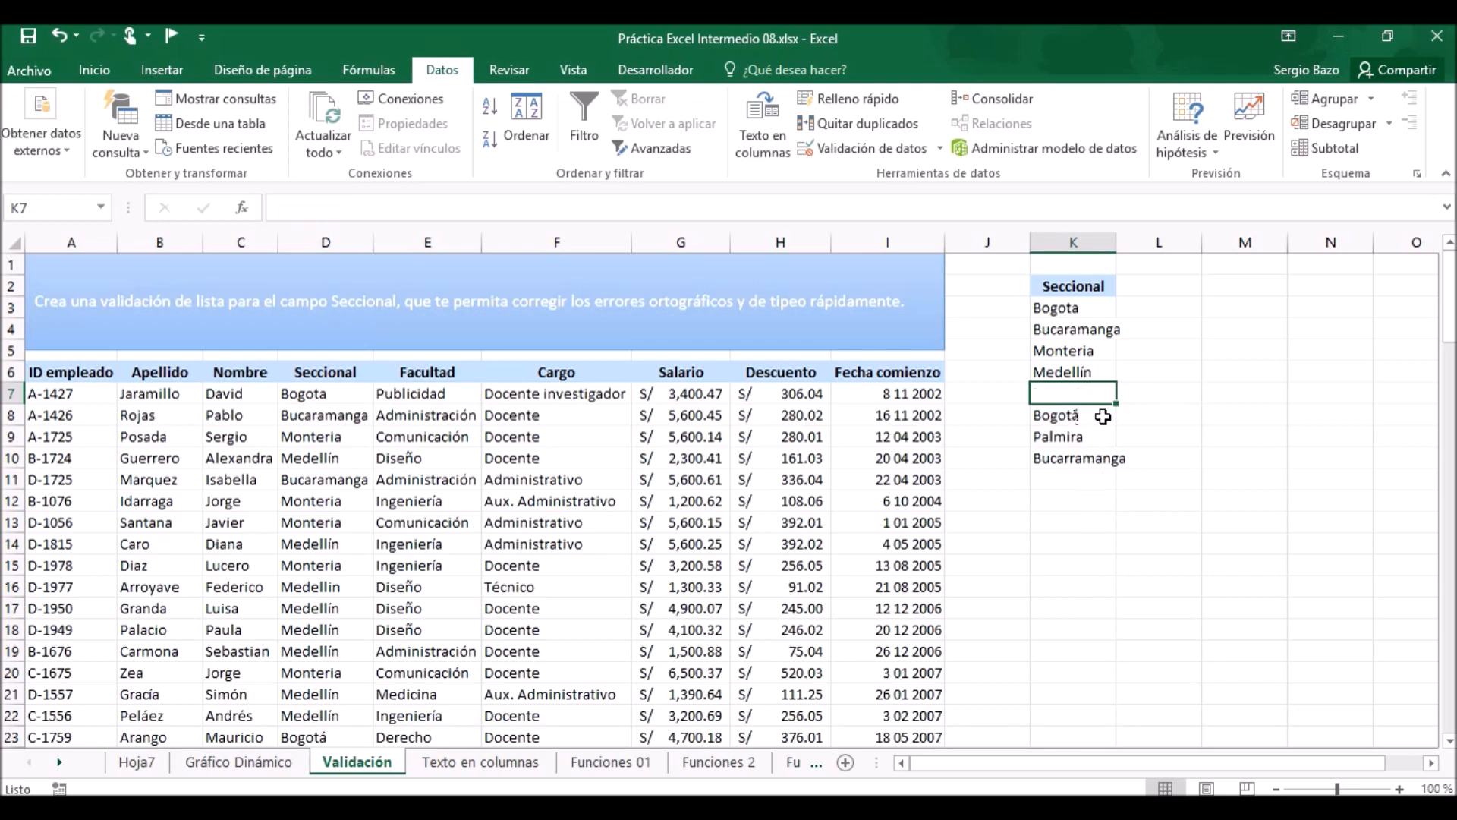
left_click(1092, 307)
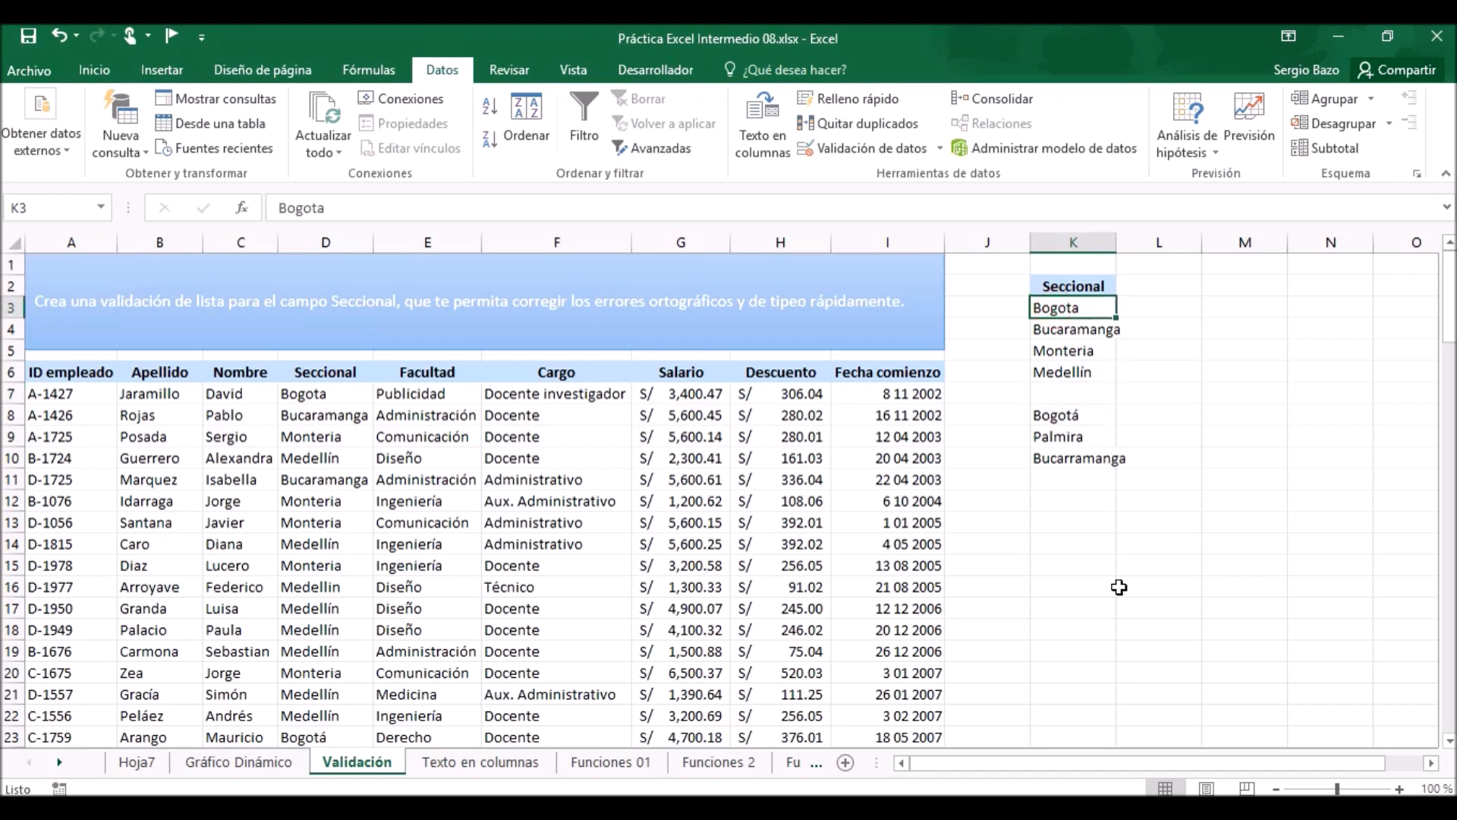
key("Delete")
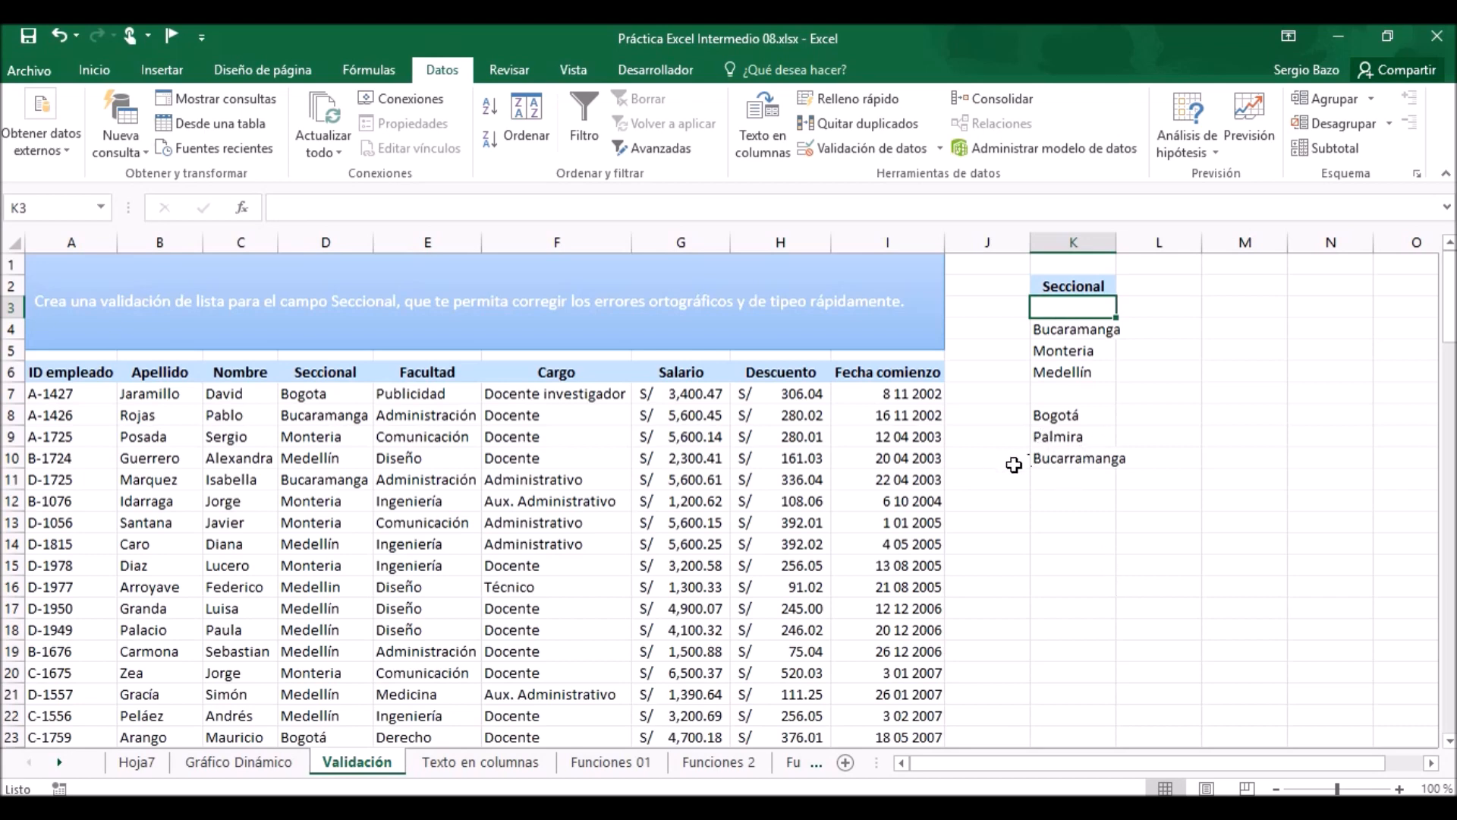
left_click(1073, 459)
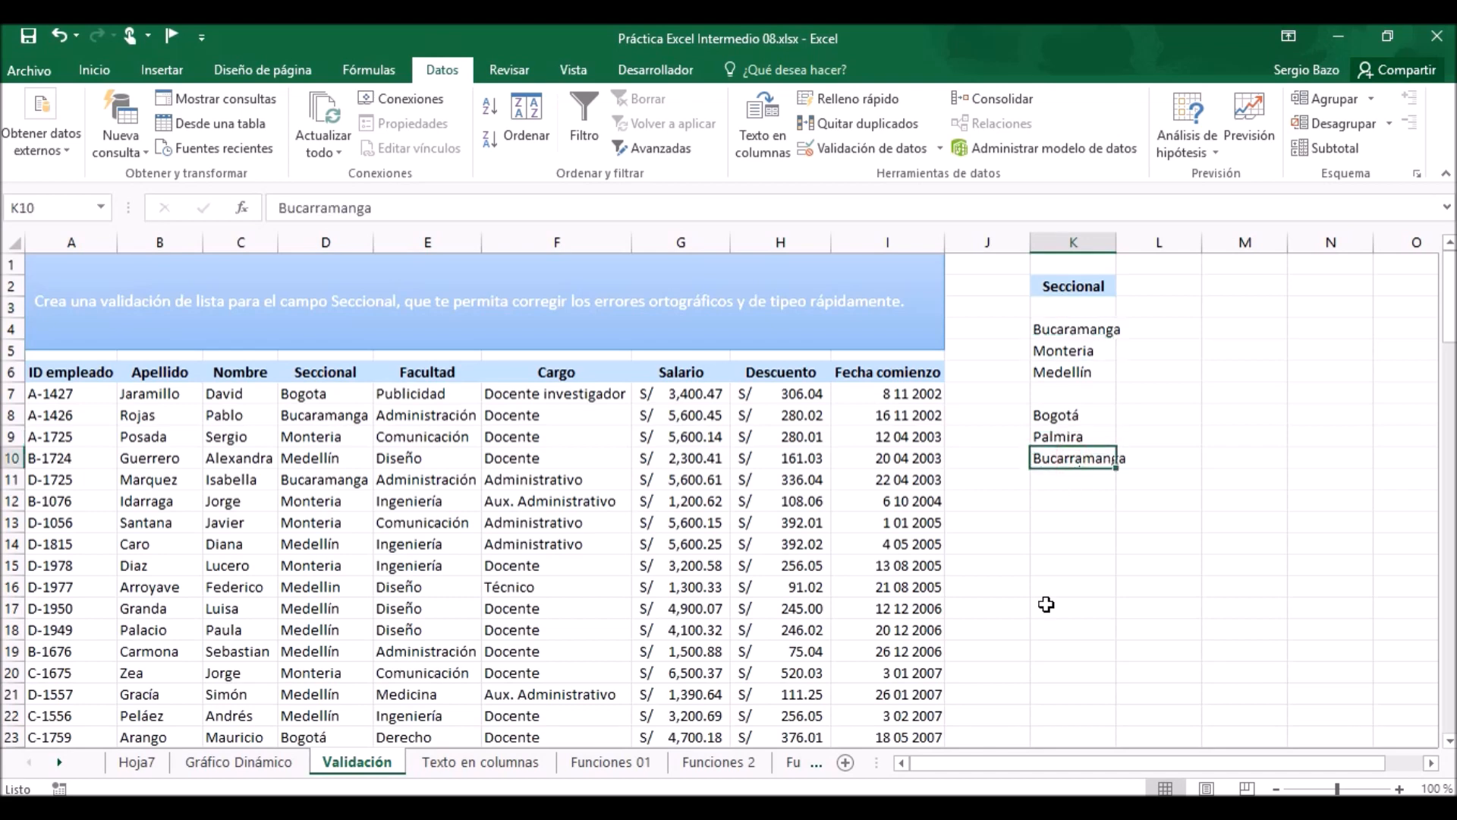
key("Delete")
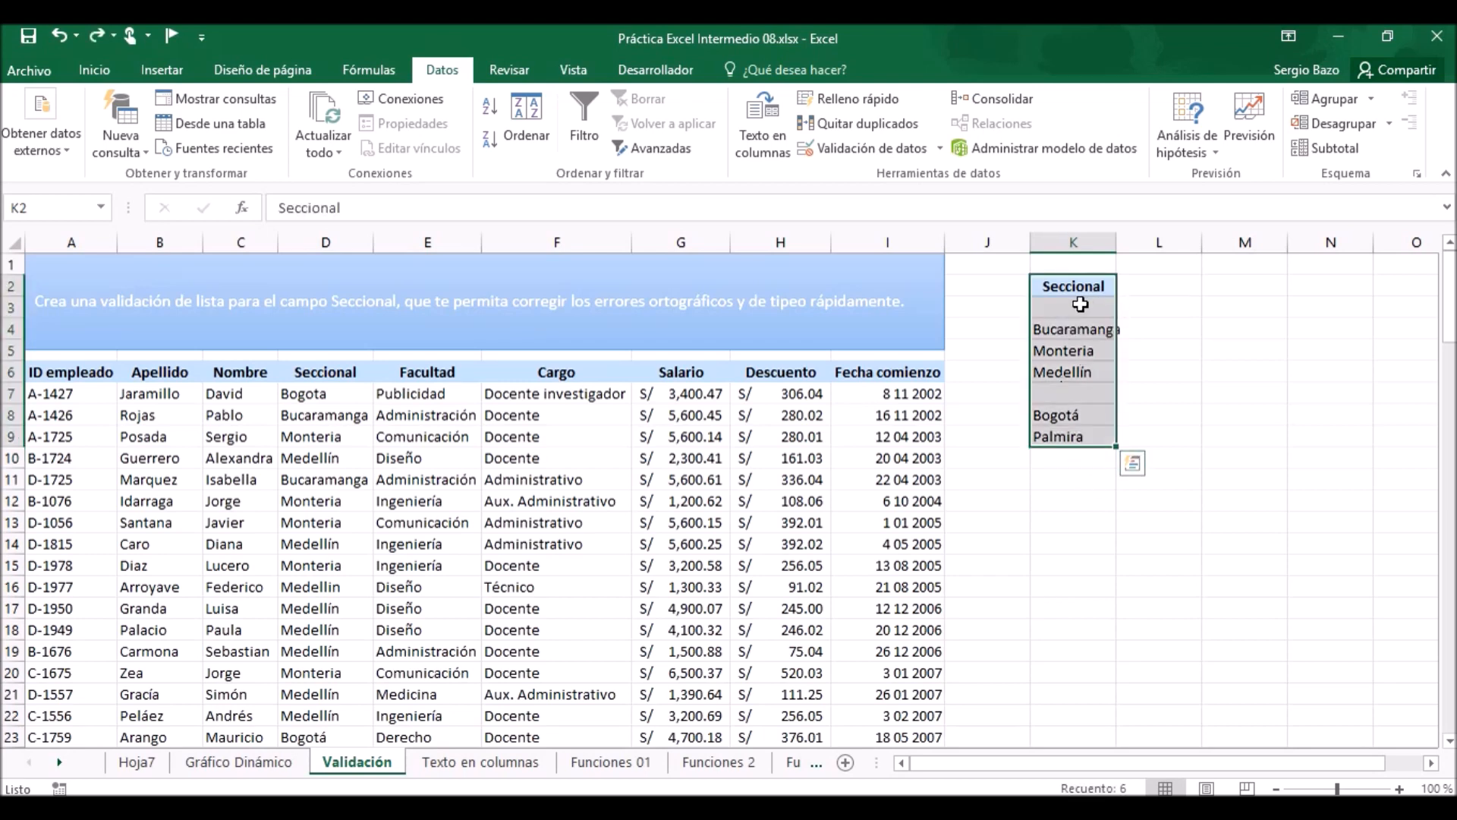
Sort the Seccional list in K3:K9 in ascending alphabetical order.
left_click(1079, 305)
left_click_drag(1079, 305, 1072, 438)
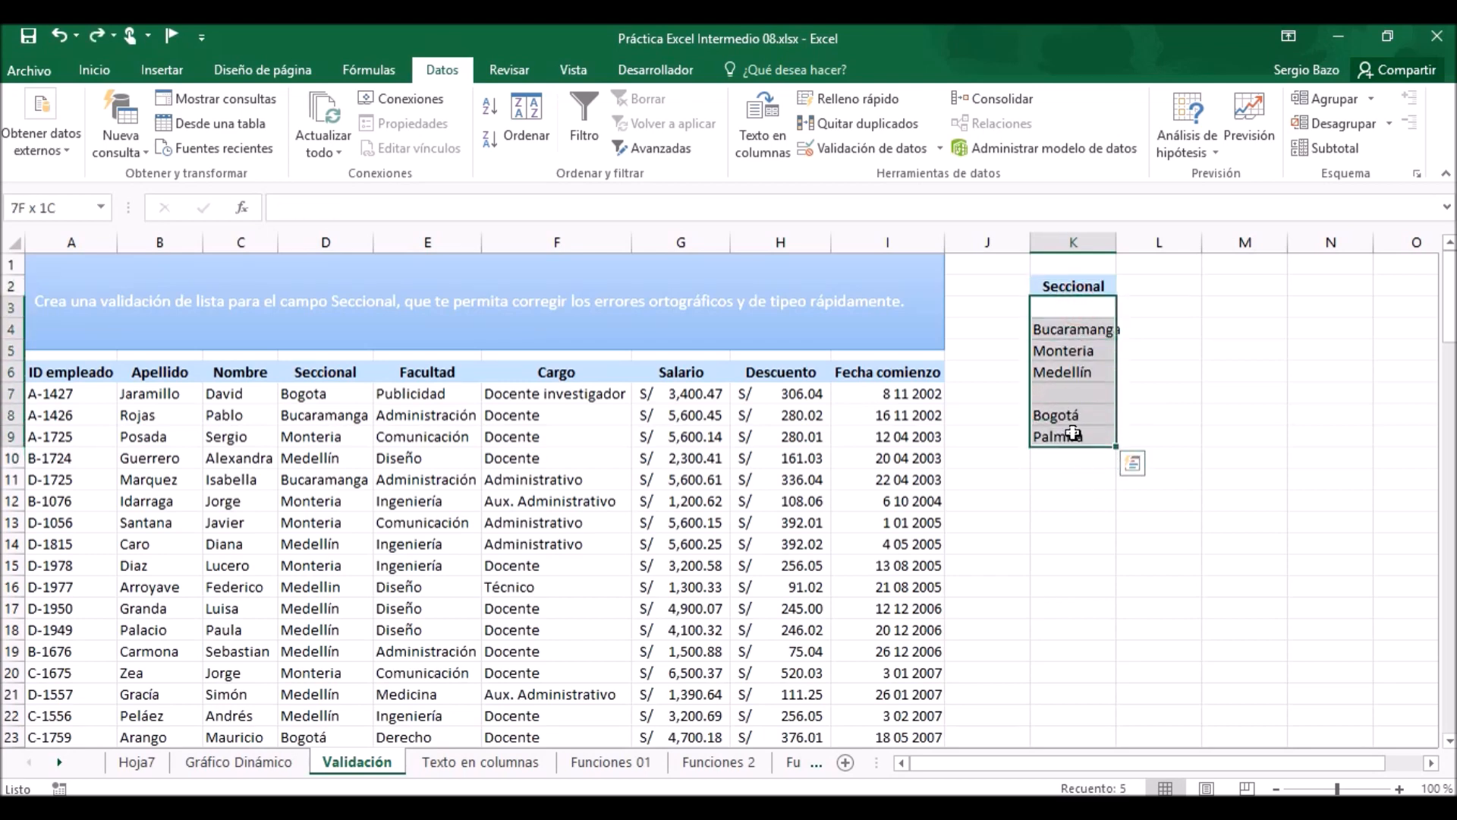
left_click(489, 106)
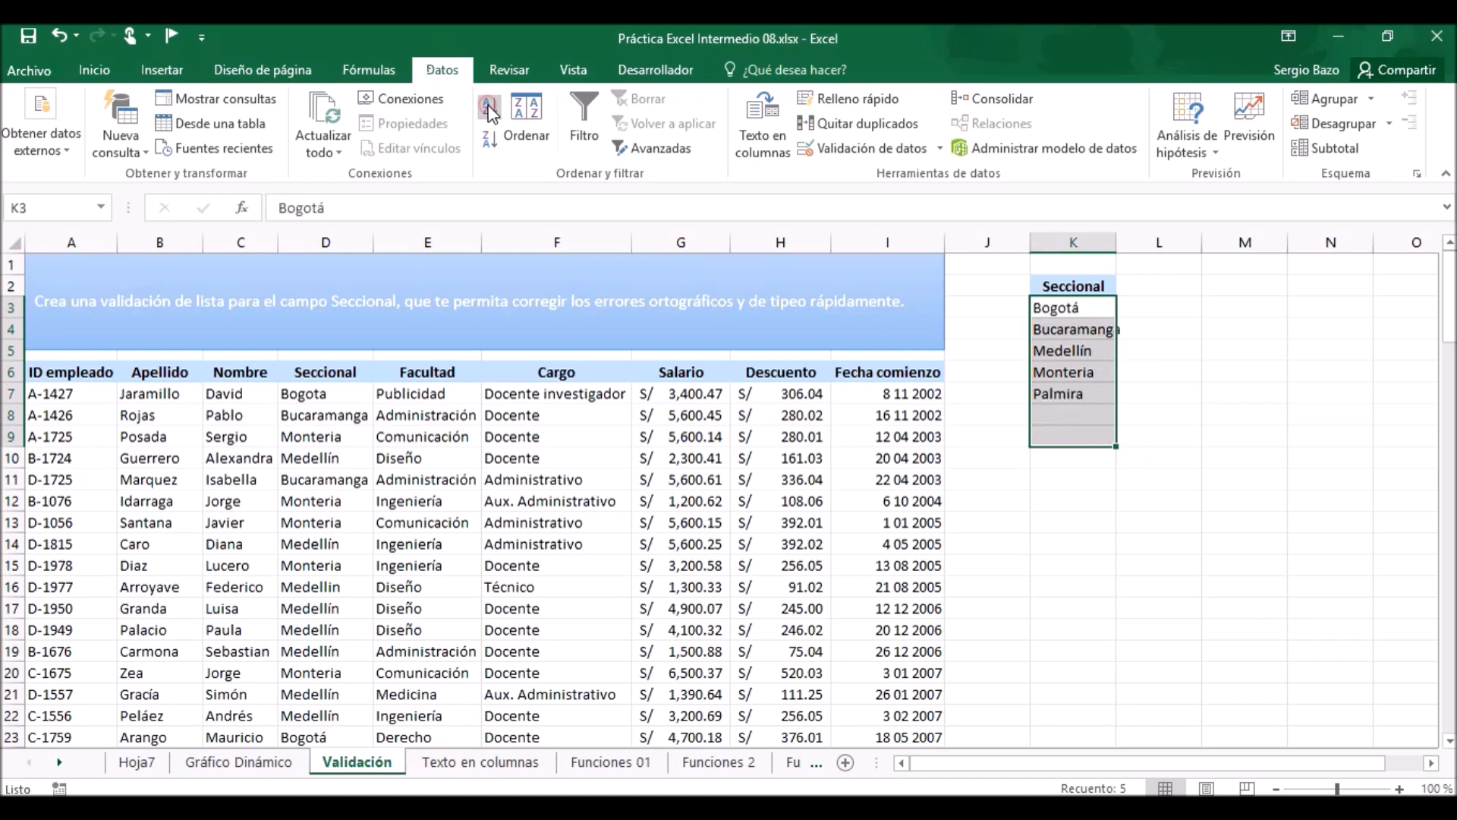
left_click(1062, 349)
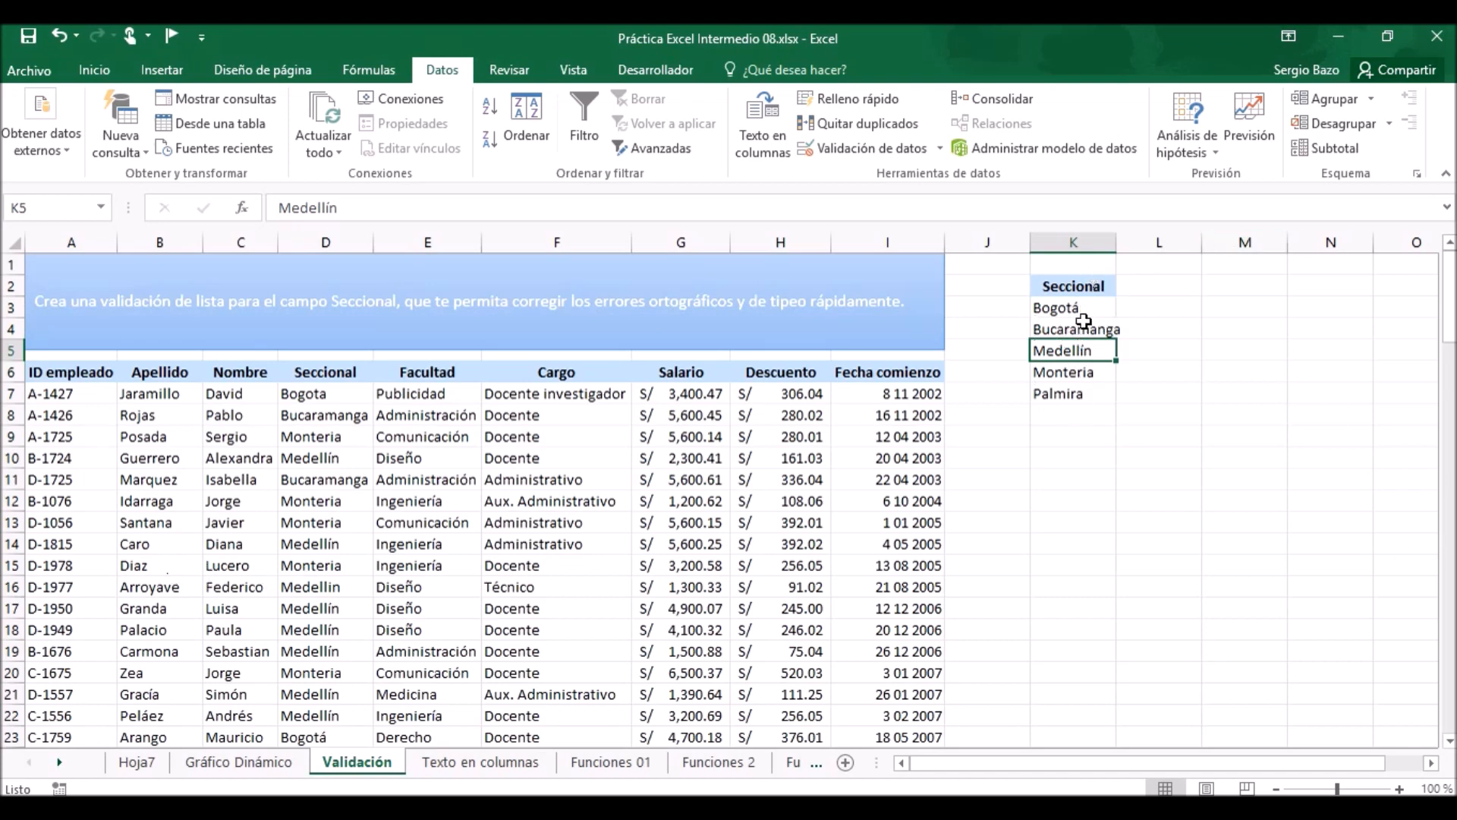
Apply a Lista data validation to the Seccional entries D7:D120 with source =$K$3:$K$7 and the in-cell dropdown turned off.
left_click(332, 393)
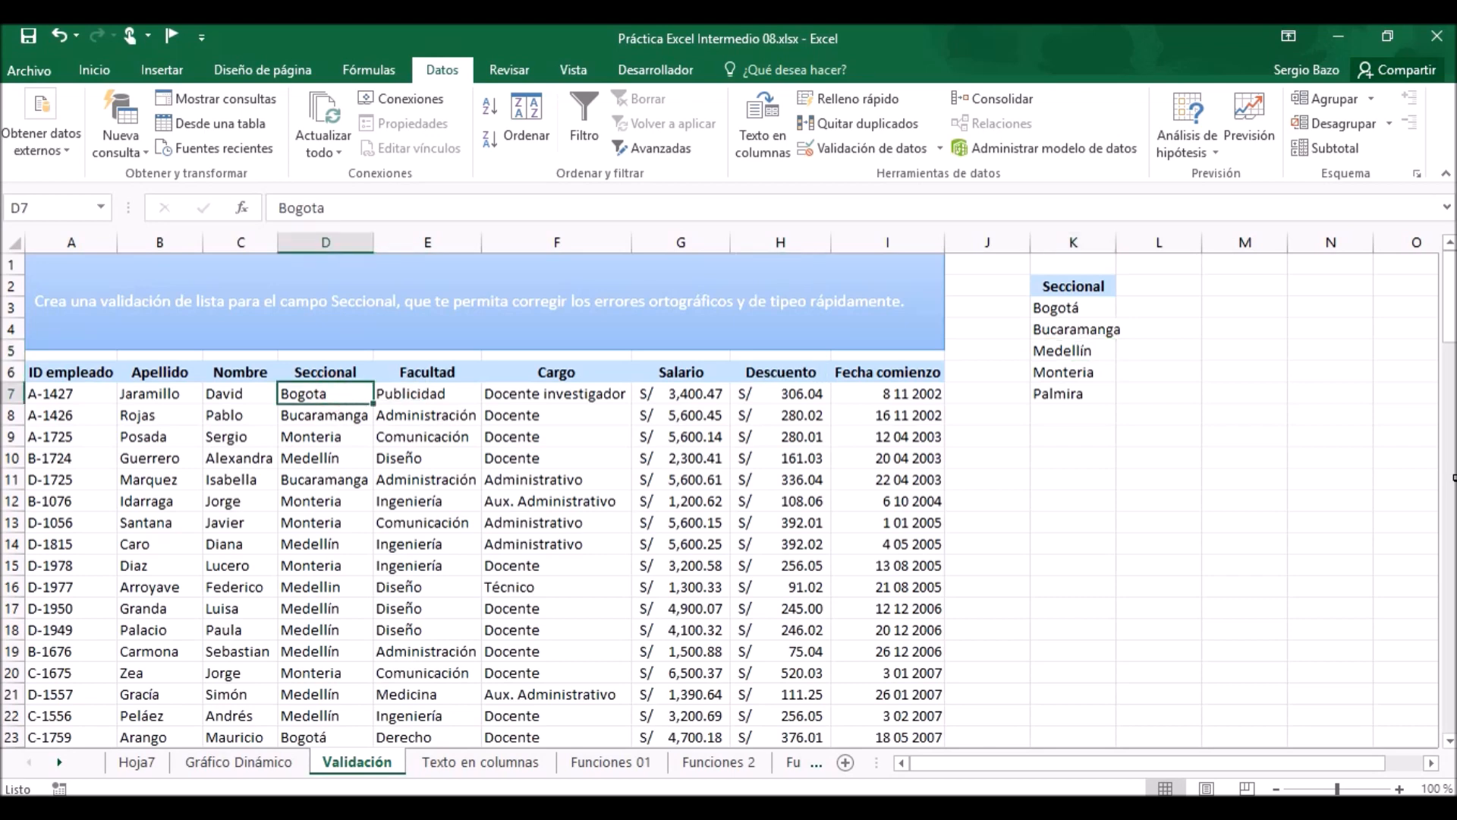
key("ctrl+shift+Down")
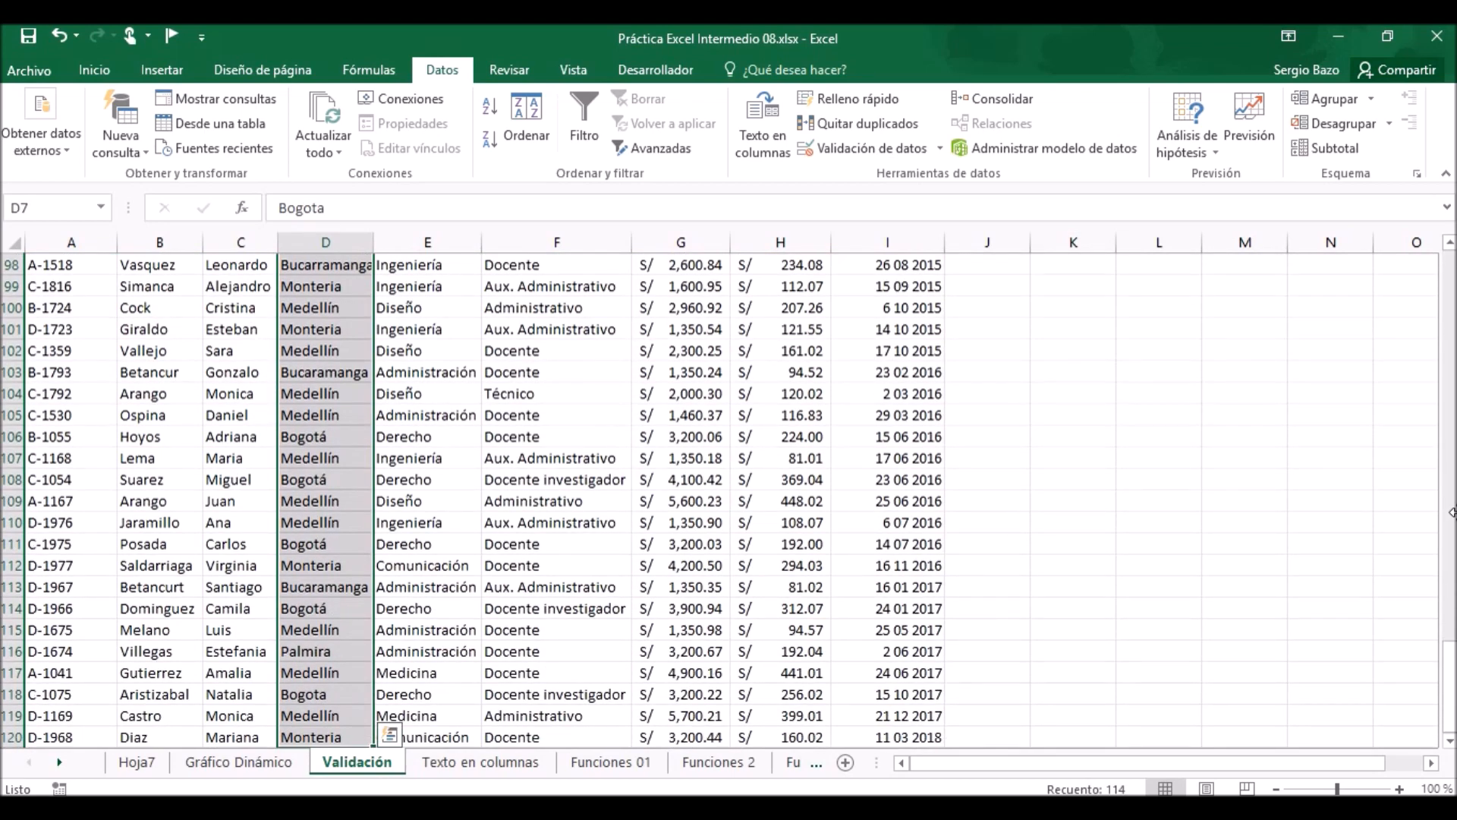
left_click_drag(1451, 719, 1448, 311)
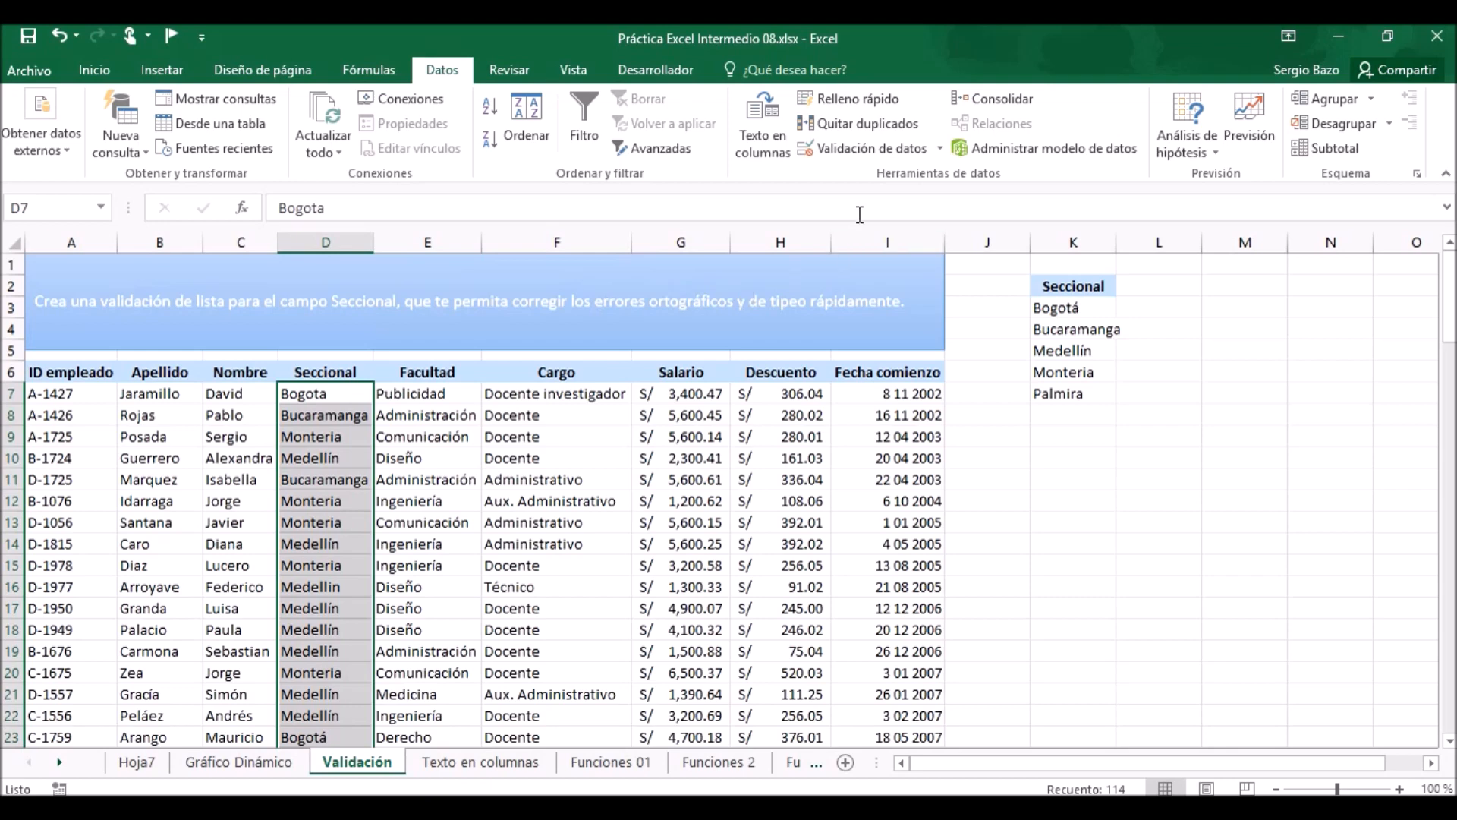
left_click(855, 148)
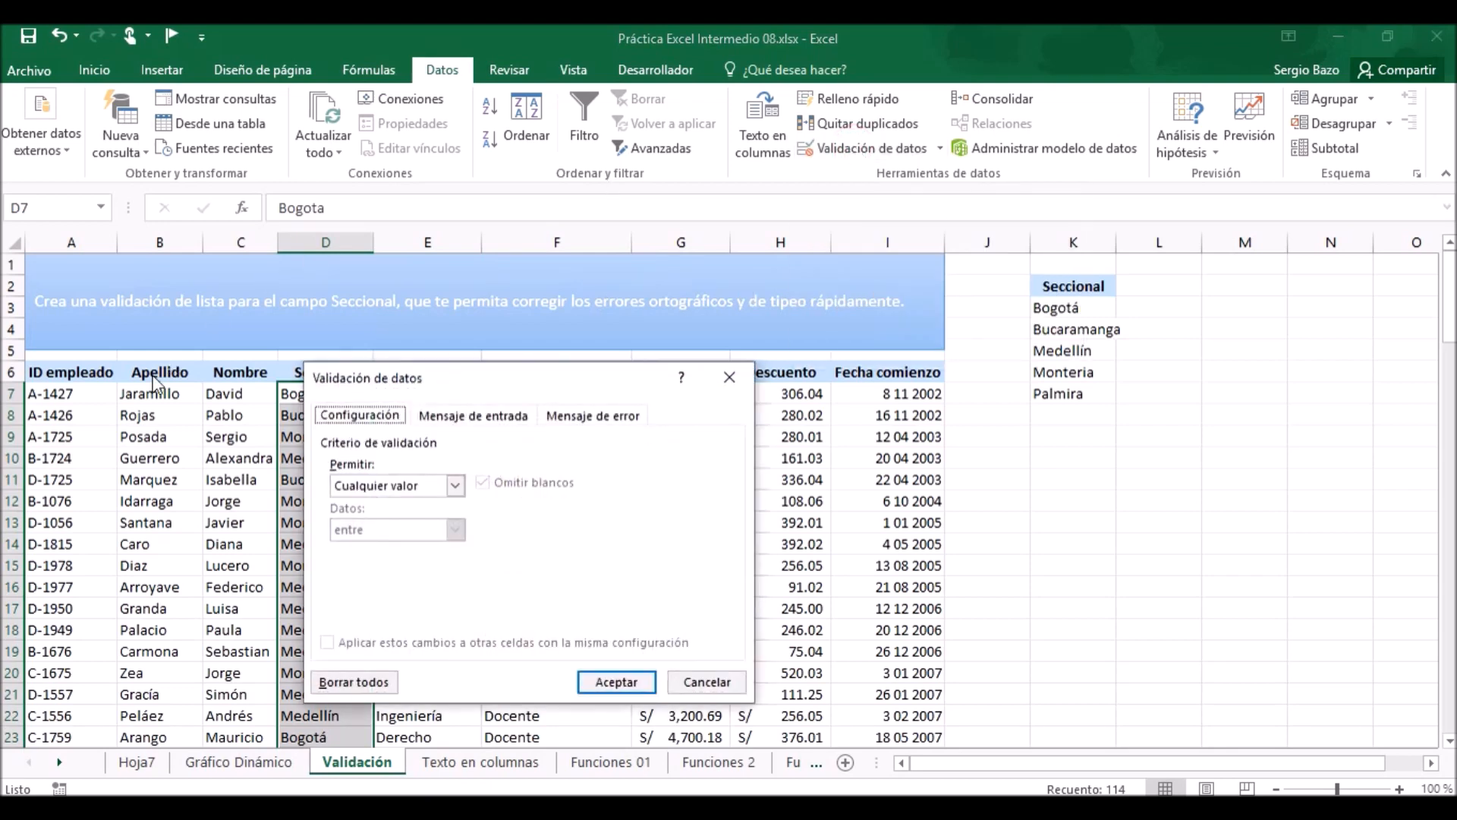
left_click(378, 481)
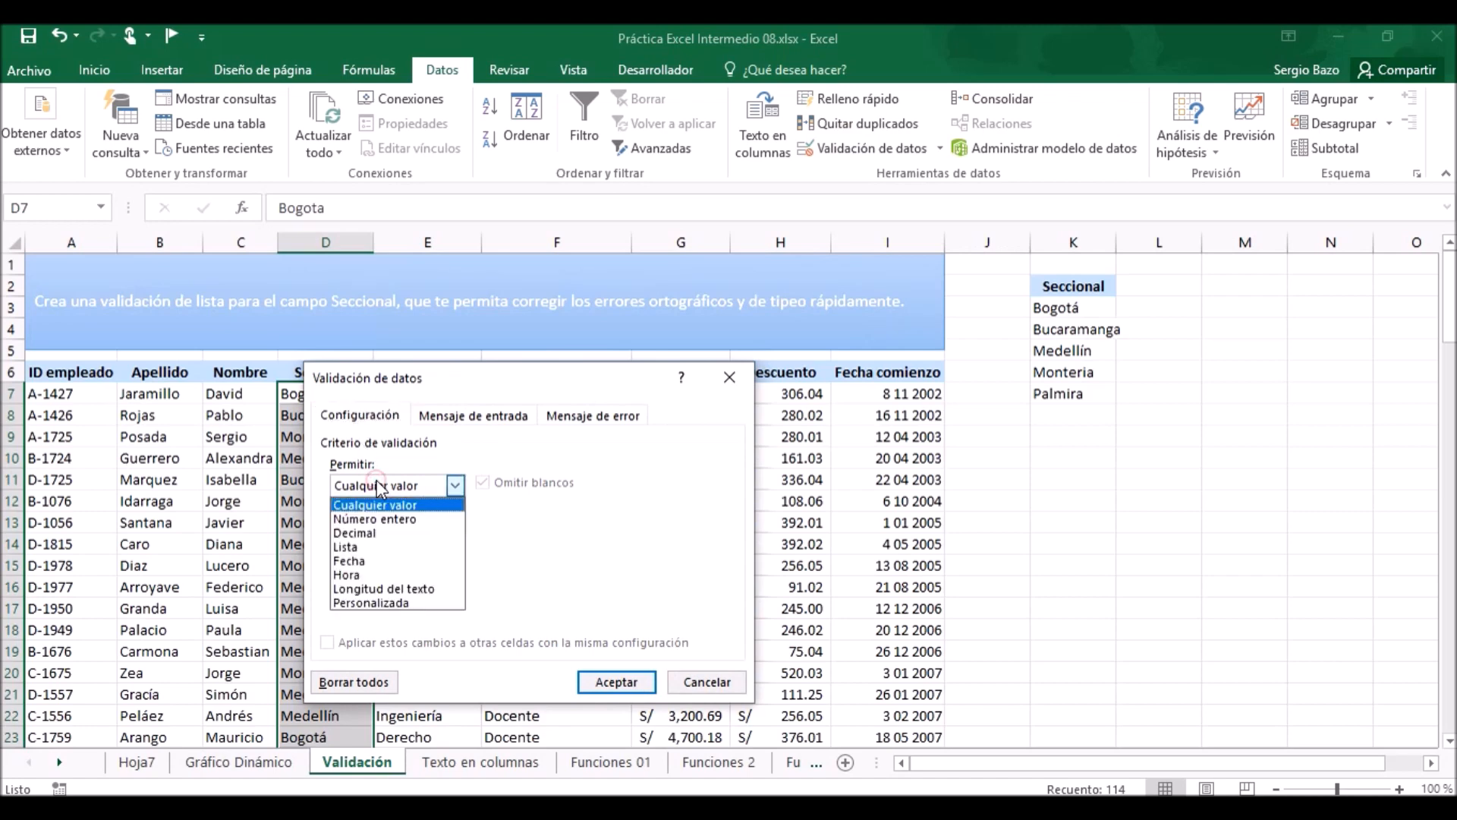
left_click(369, 546)
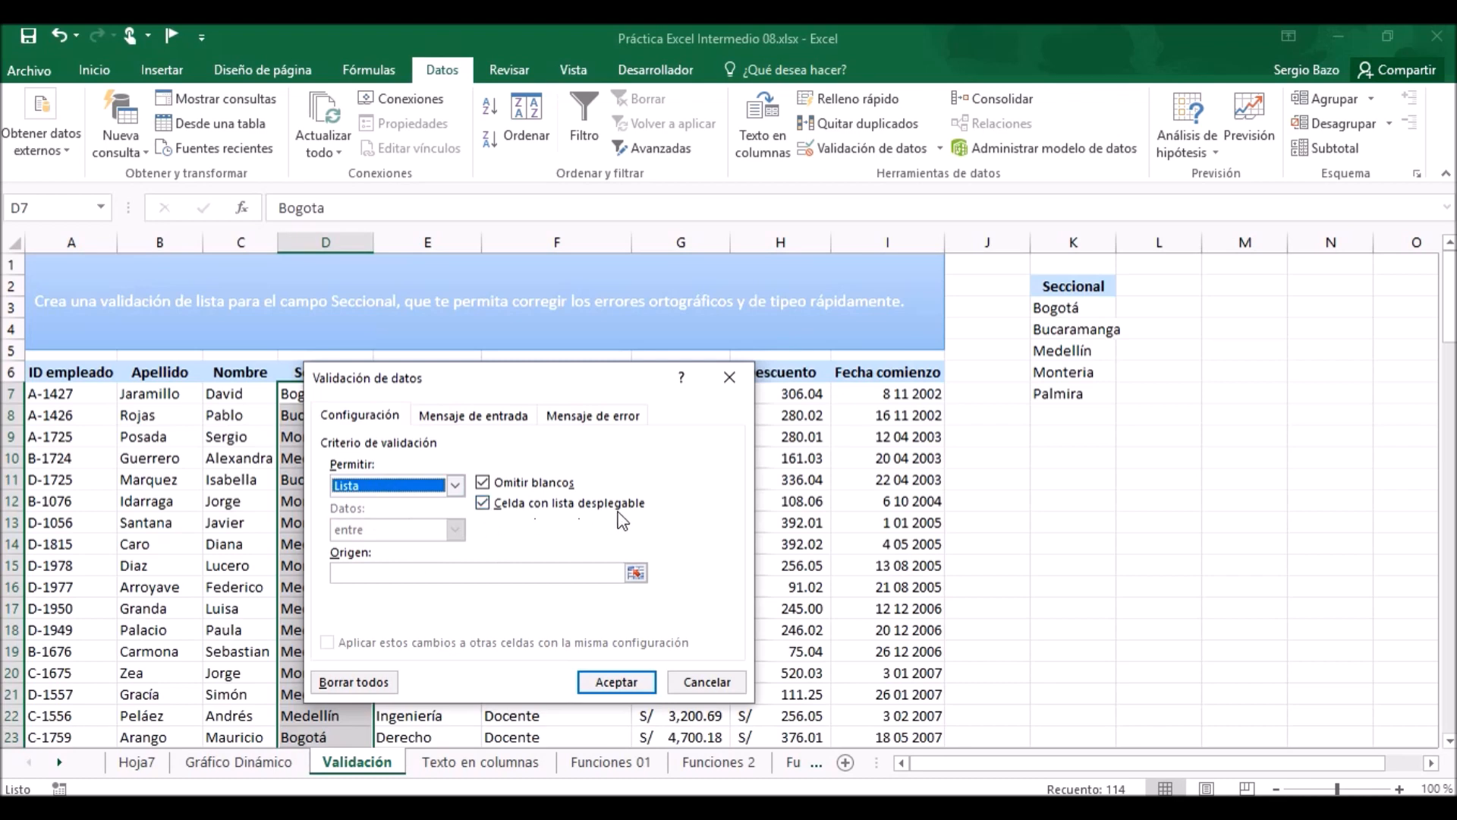
left_click(484, 507)
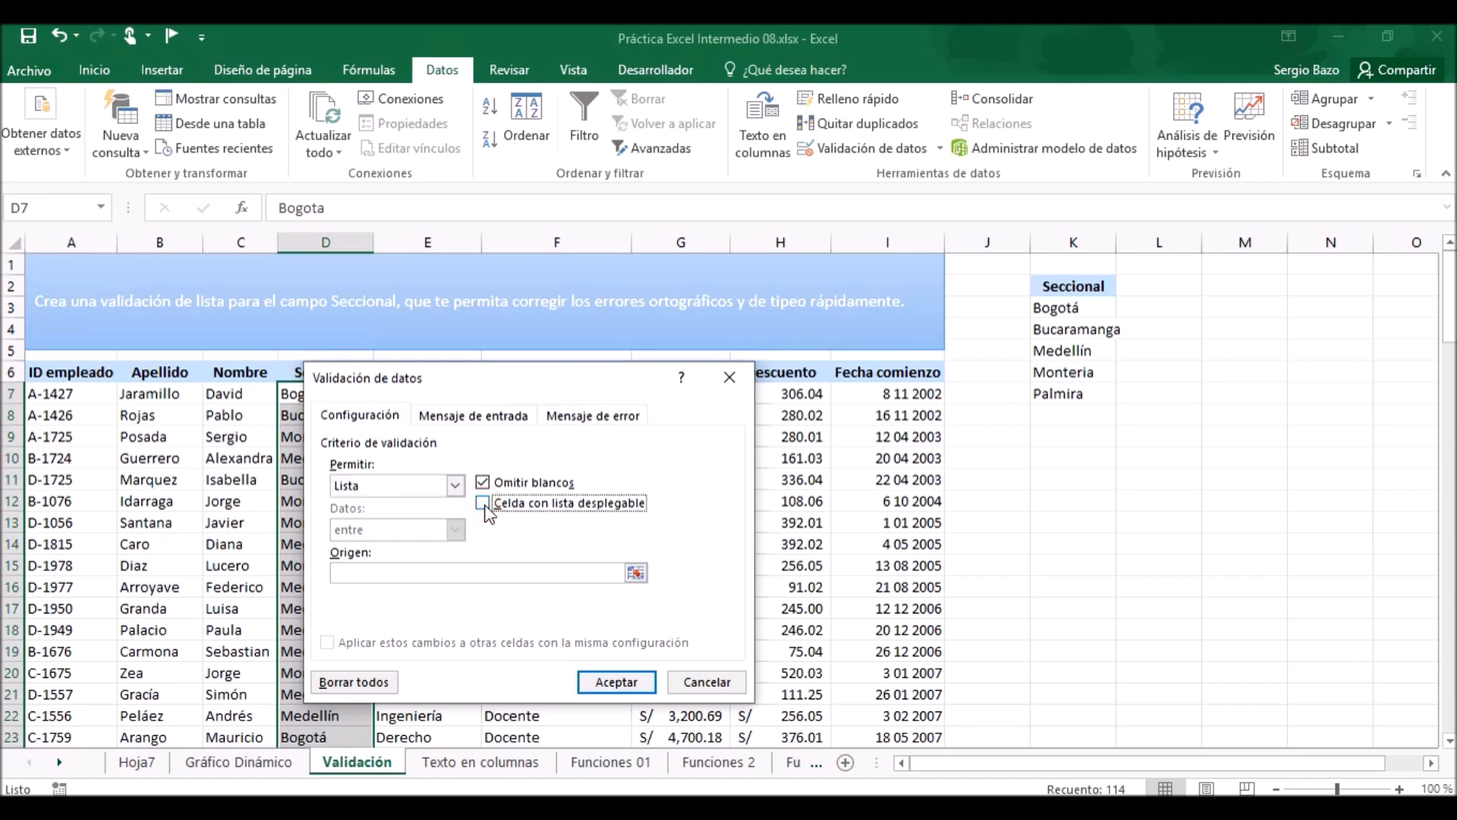
left_click(365, 571)
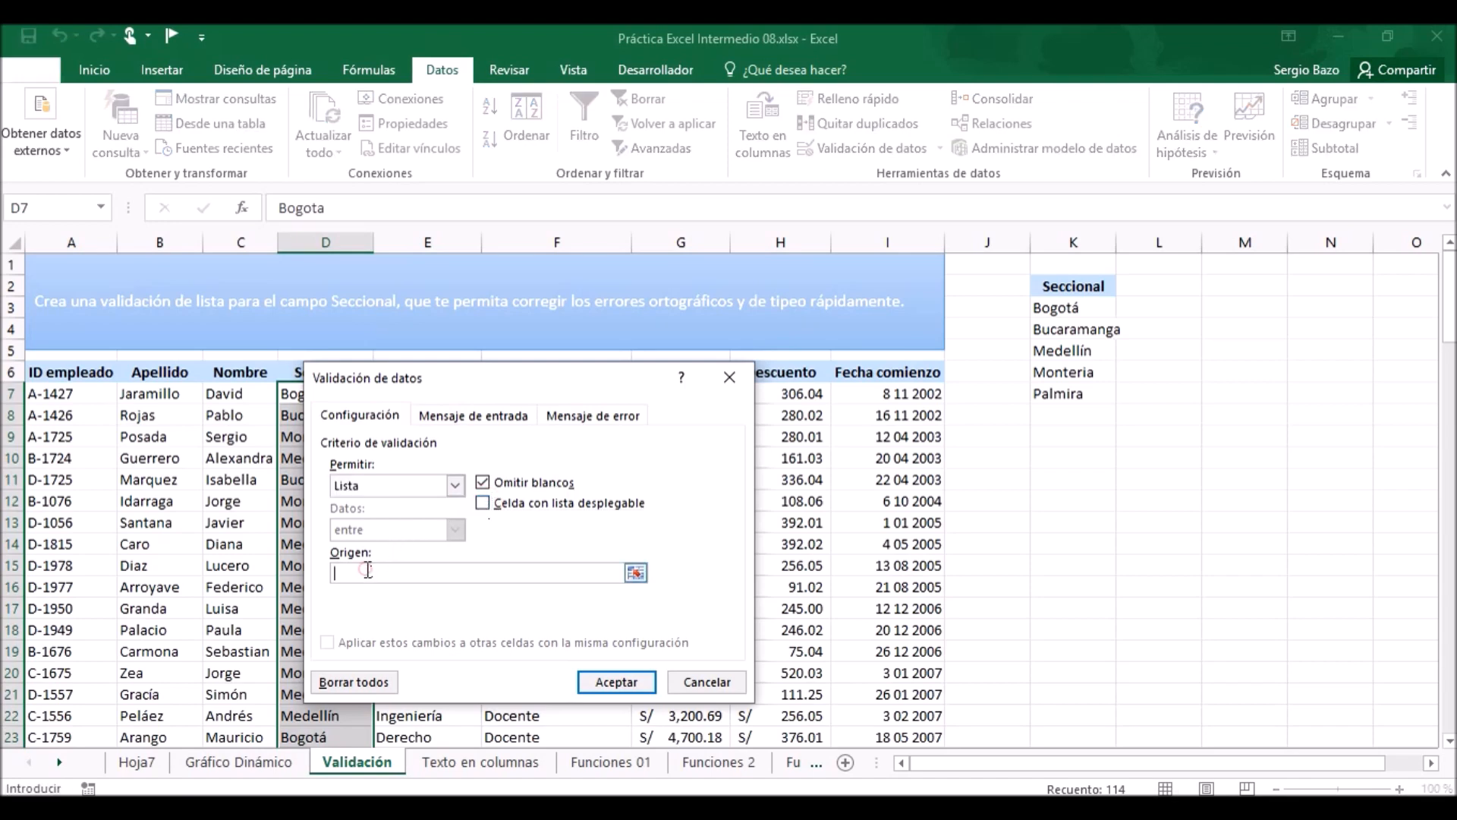
left_click_drag(1078, 307, 1085, 393)
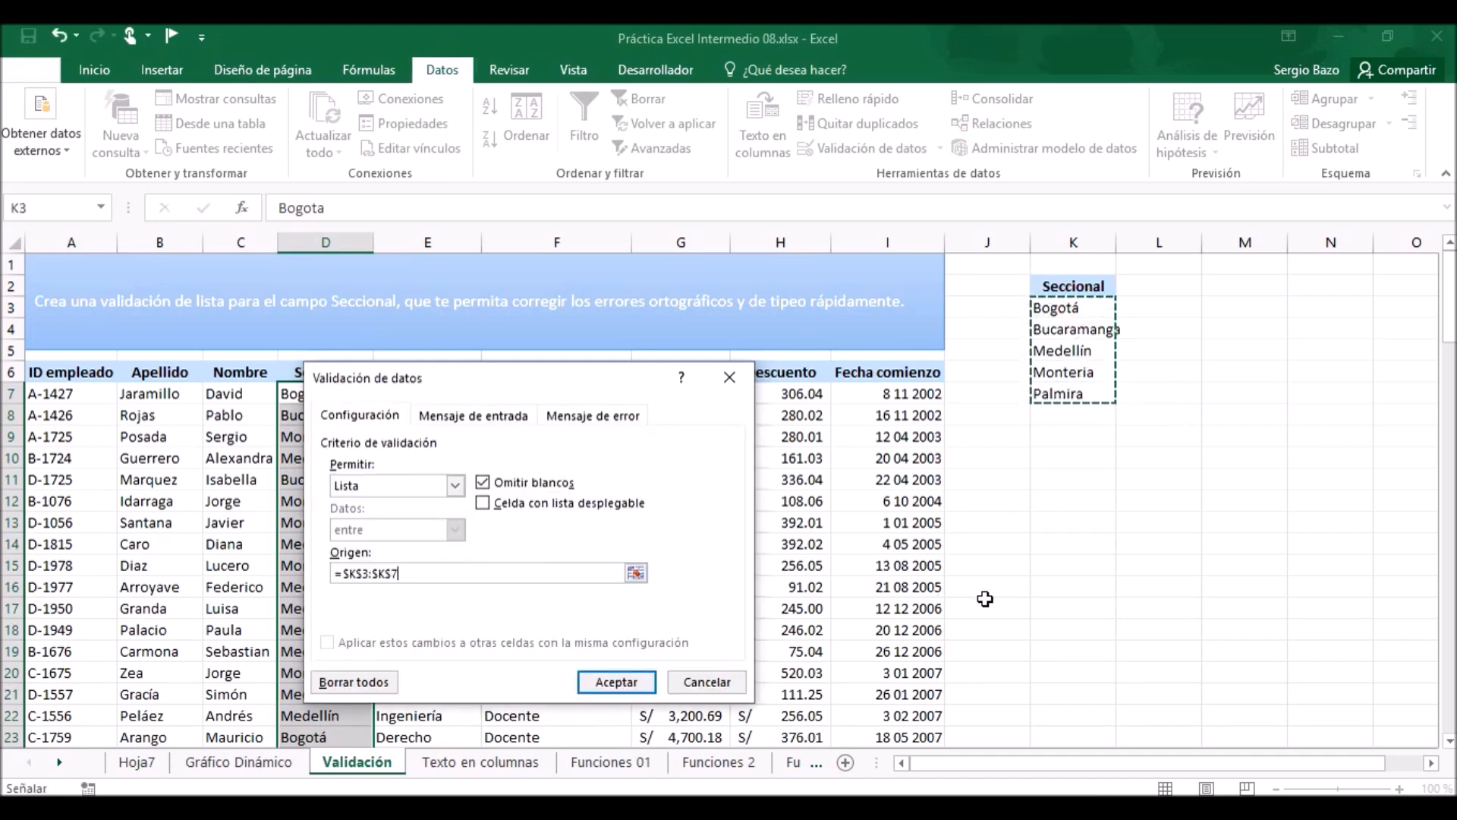
left_click(597, 683)
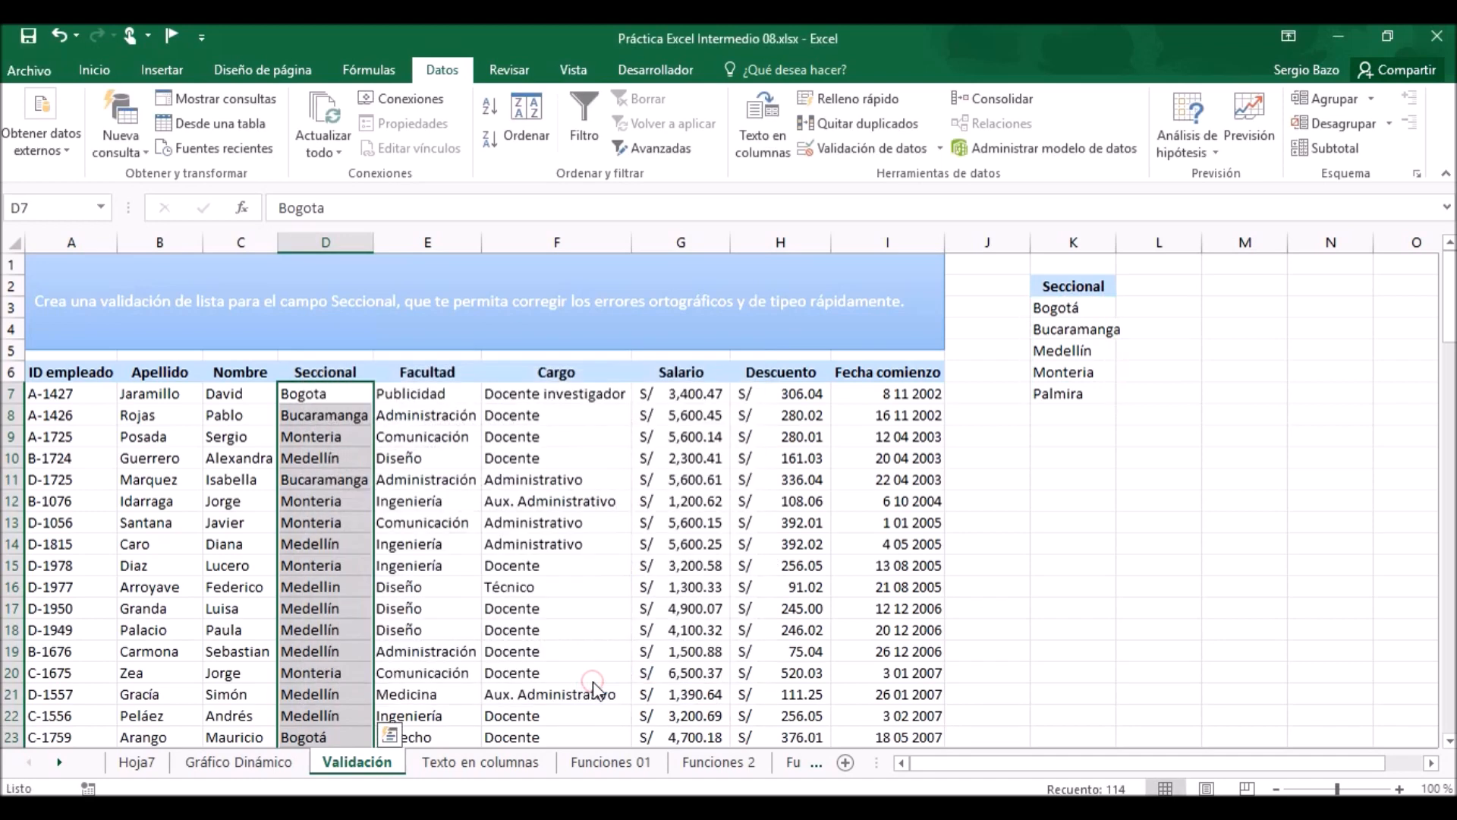
left_click(354, 604)
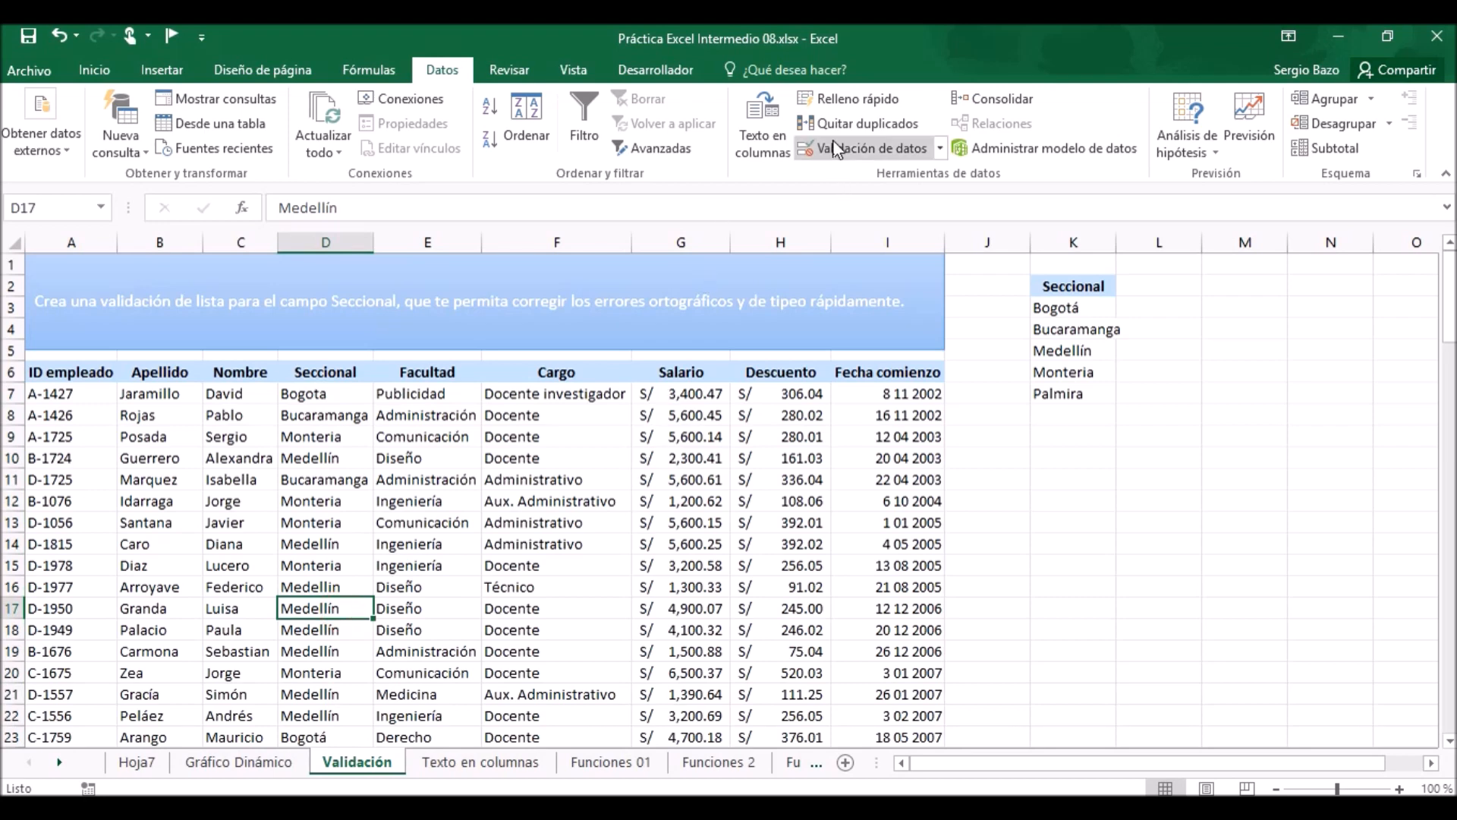
Circle the invalid data in the validated Seccional column and review the marked entries.
left_click(941, 150)
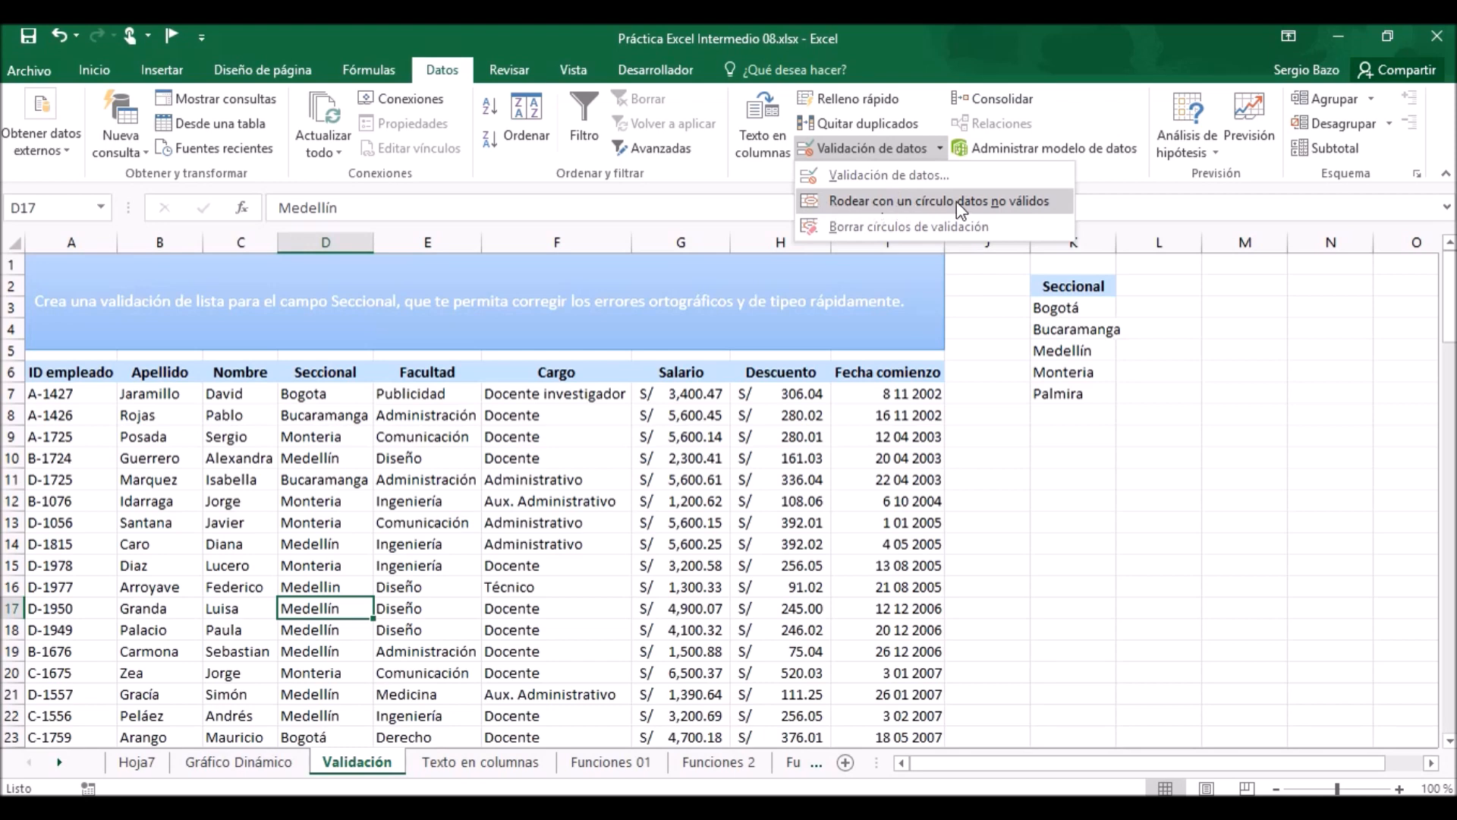
left_click(899, 199)
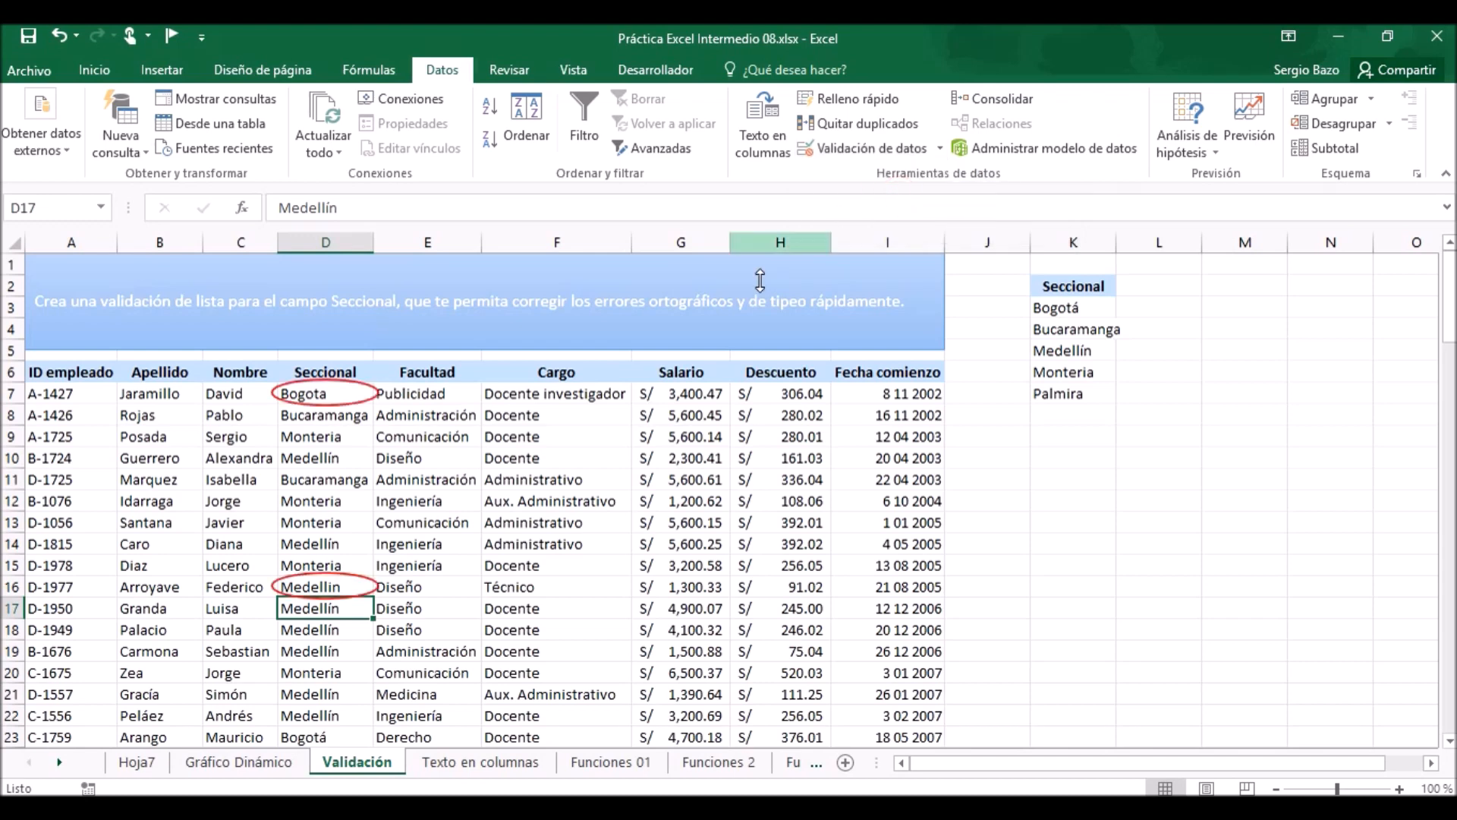
scroll(318, 458, "down", 2)
scroll(317, 458, "down", 2)
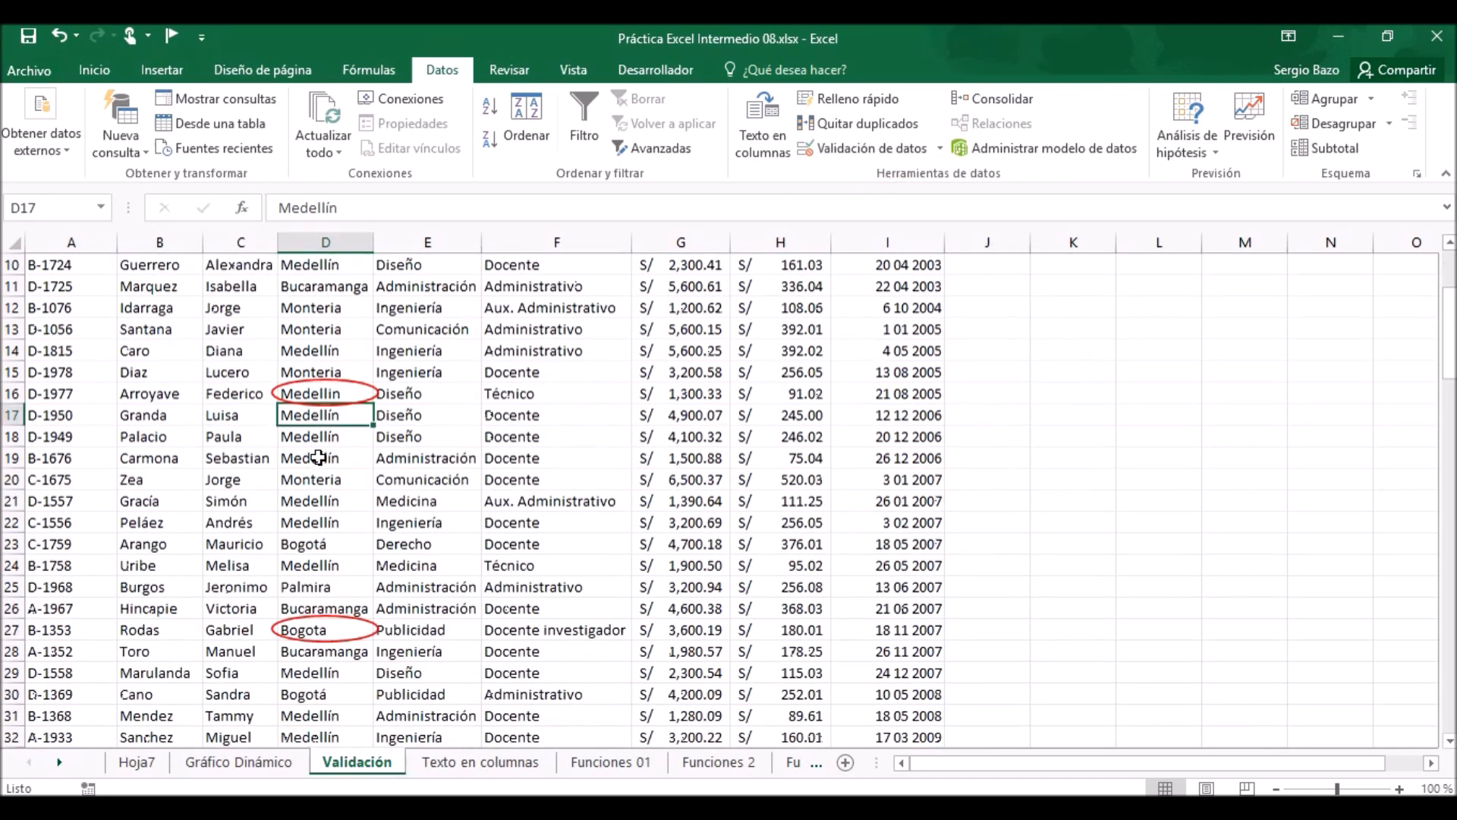
left_click_drag(1449, 332, 1449, 281)
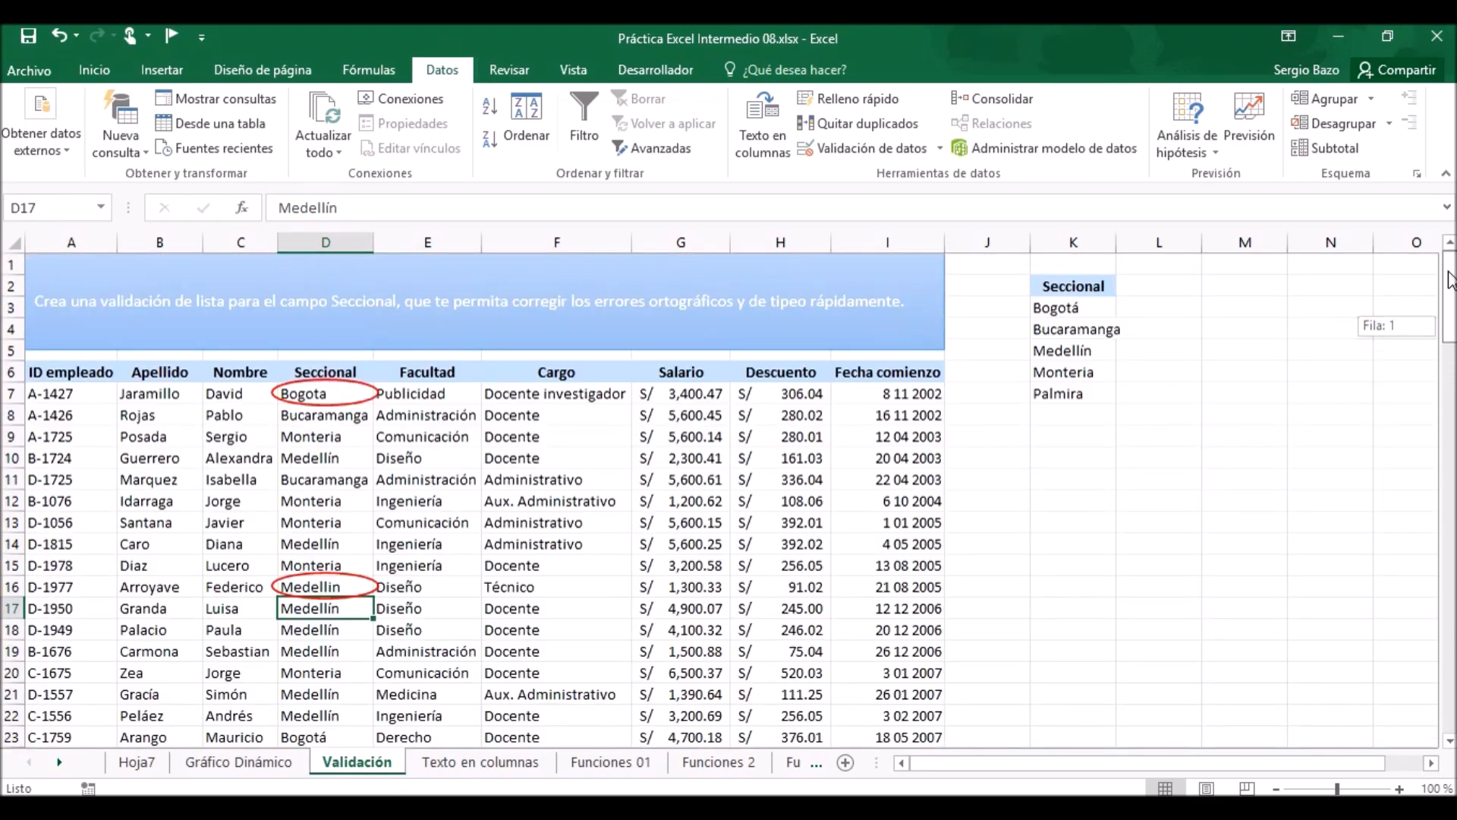
left_click_drag(1449, 281, 1450, 281)
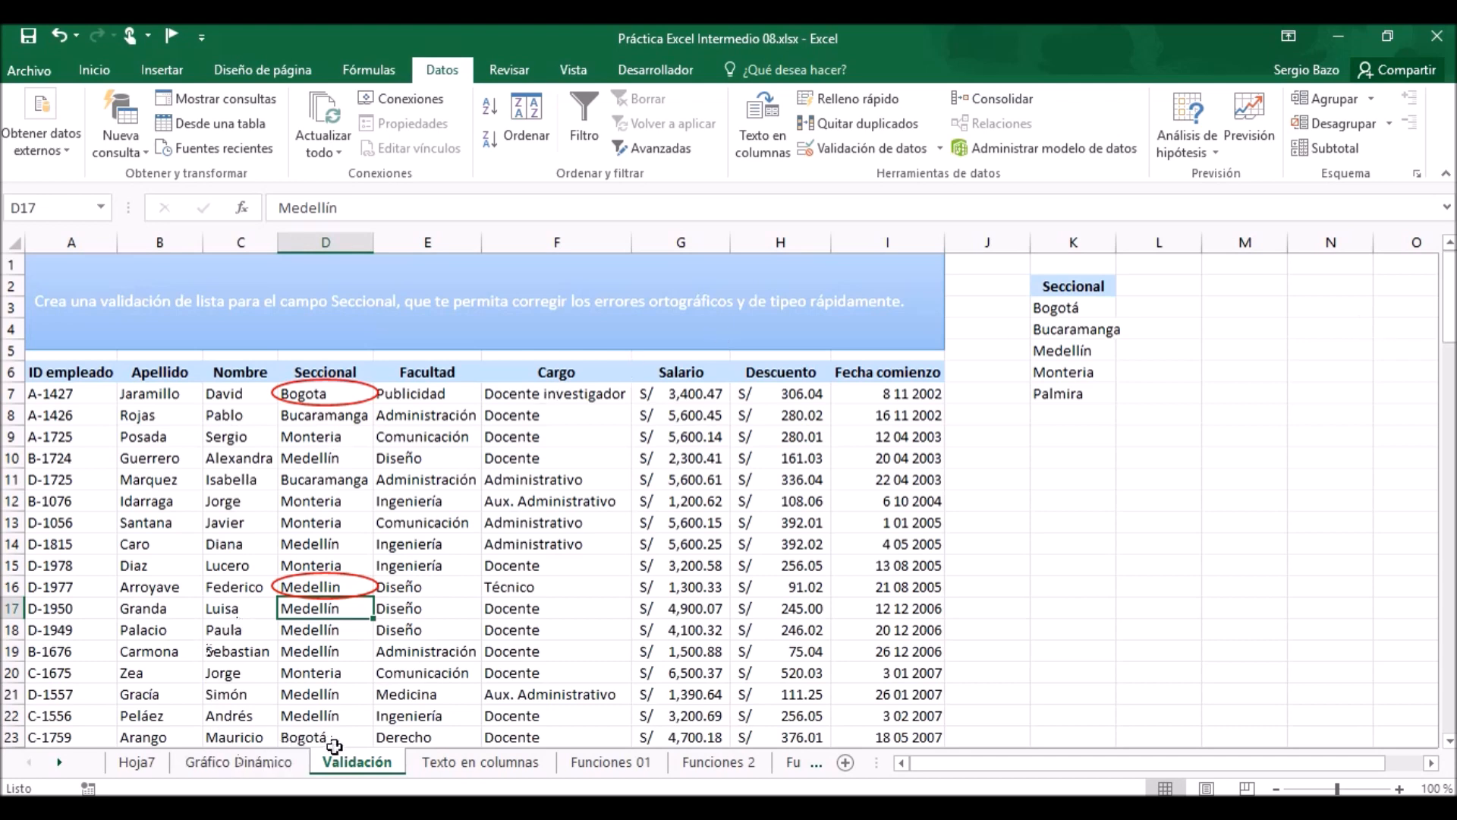
On the Texto en columnas sheet, begin splitting the exported data in A7:A120 into columns as Delimitados text.
left_click(495, 765)
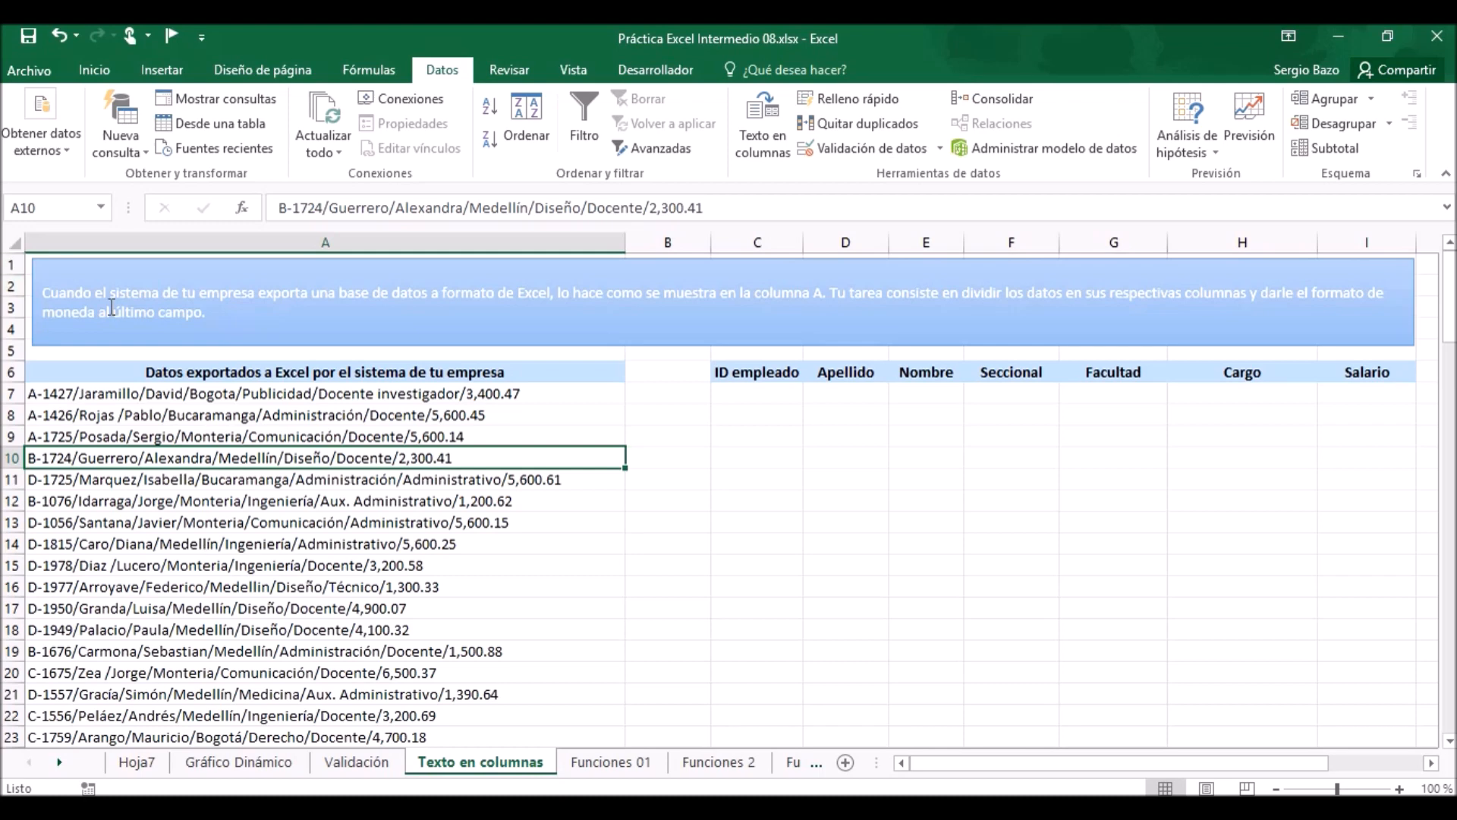
left_click(232, 391)
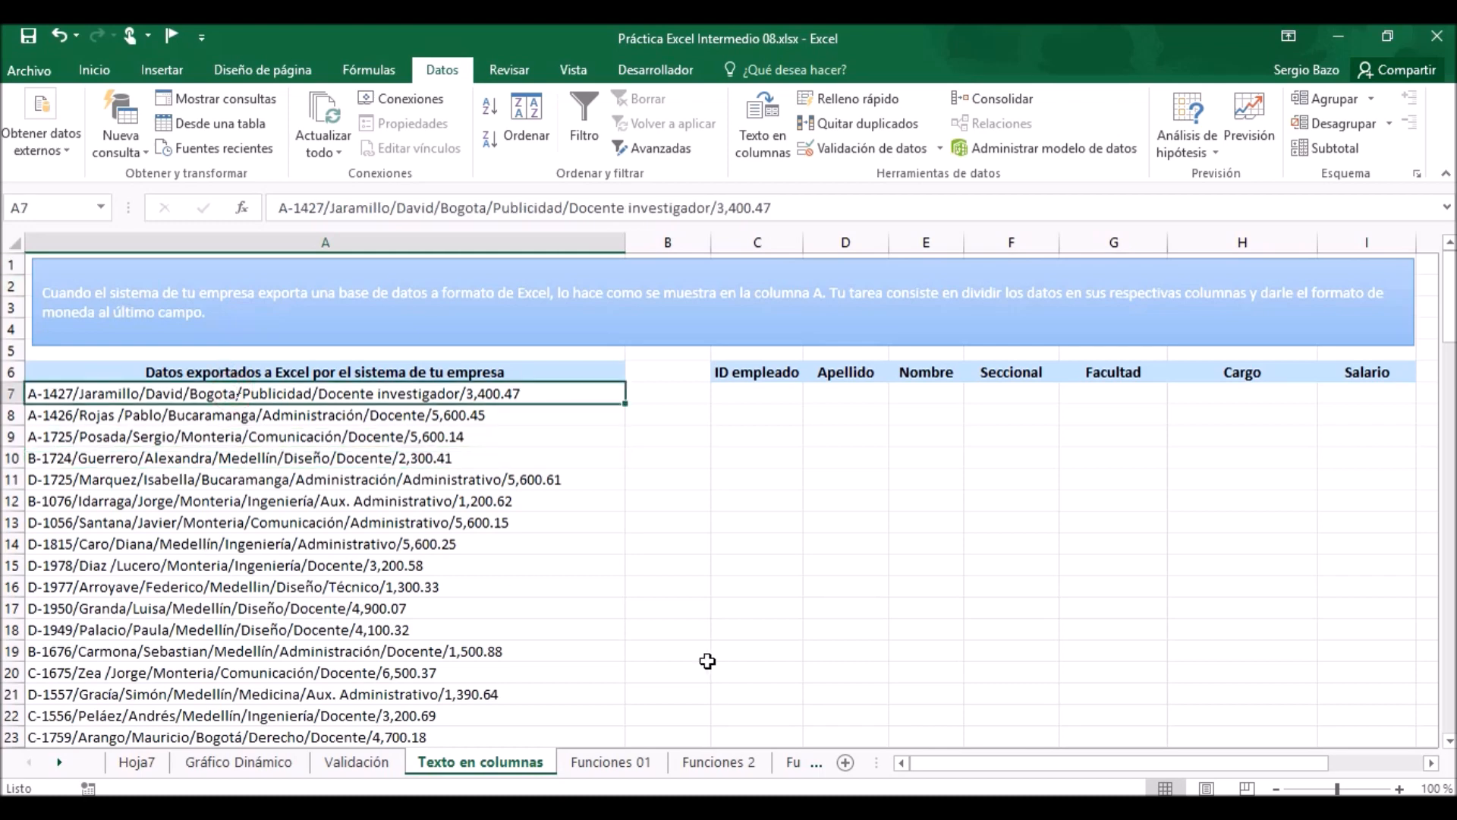
key("ctrl+shift+Down")
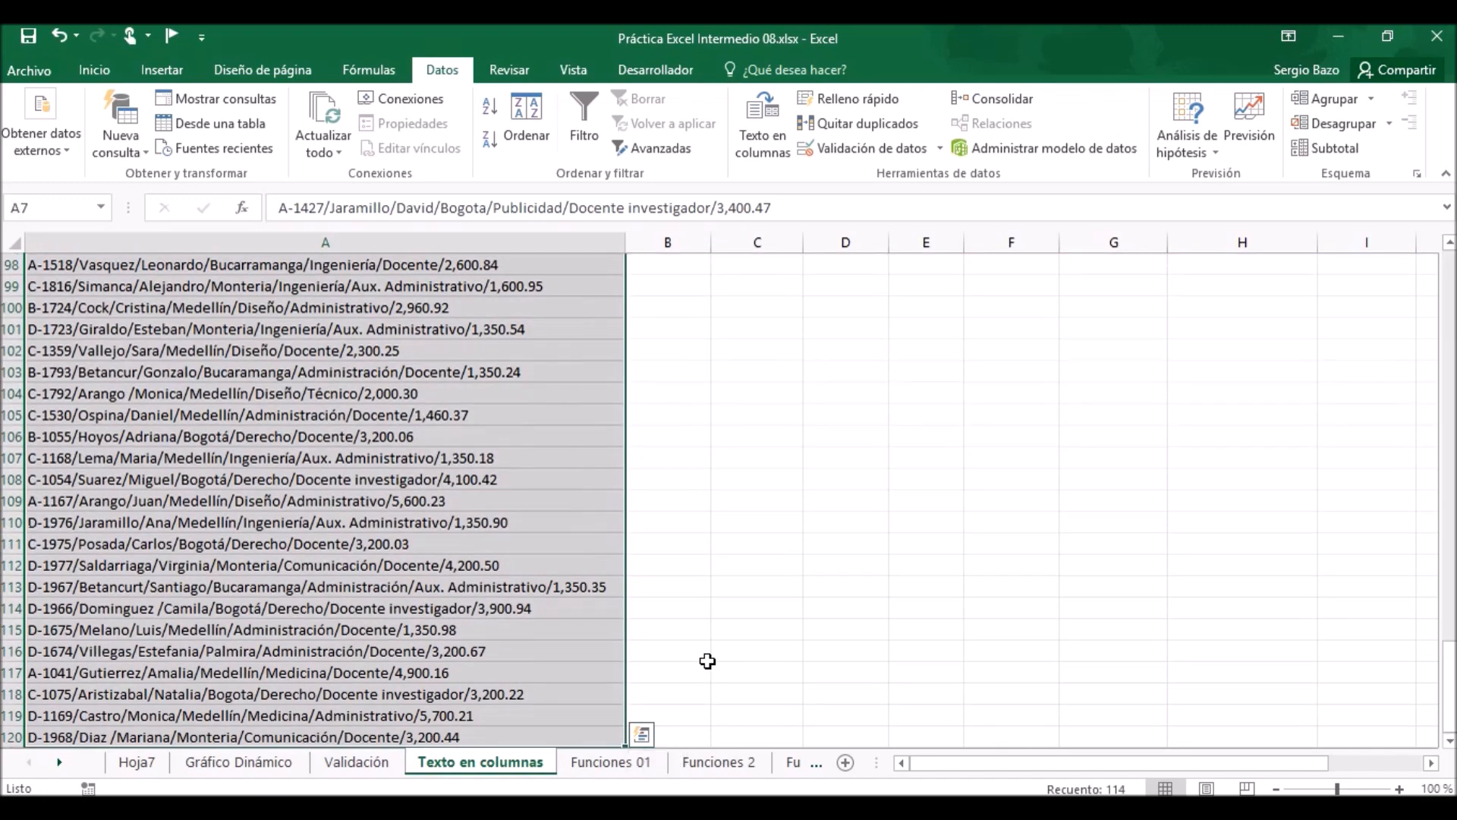
left_click_drag(1450, 679, 1451, 292)
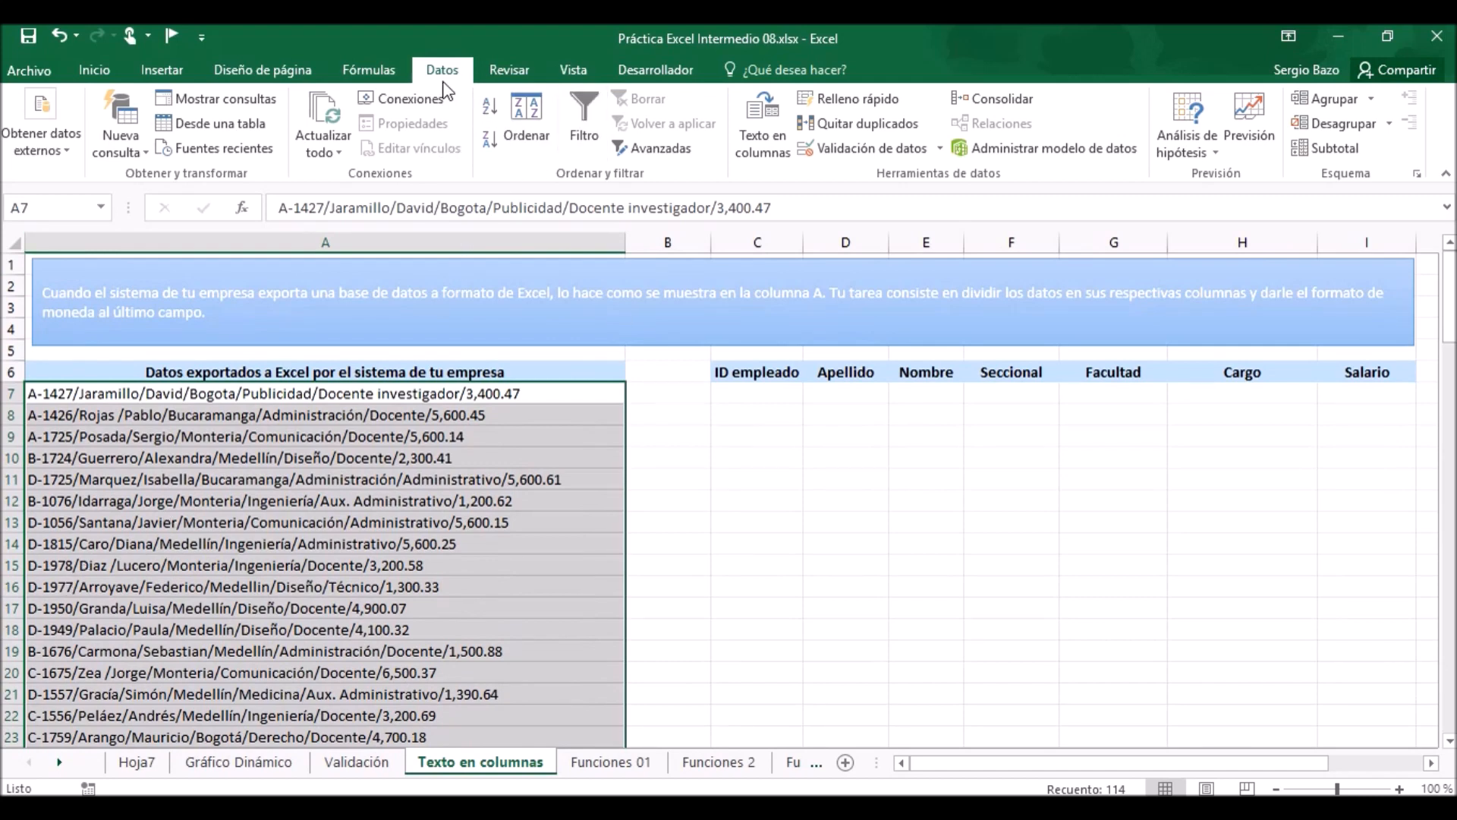
left_click(767, 122)
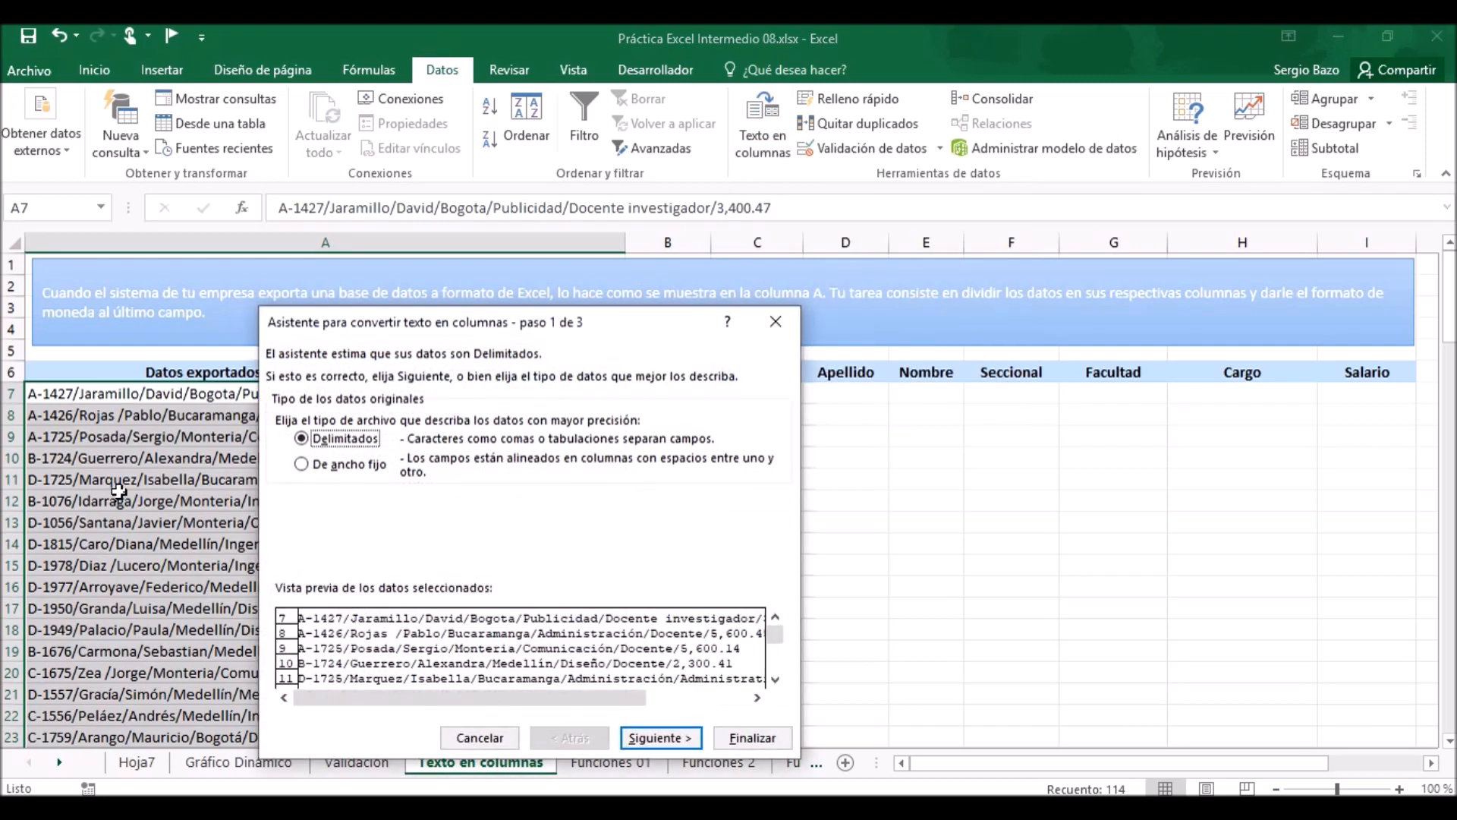
left_click_drag(466, 321, 597, 119)
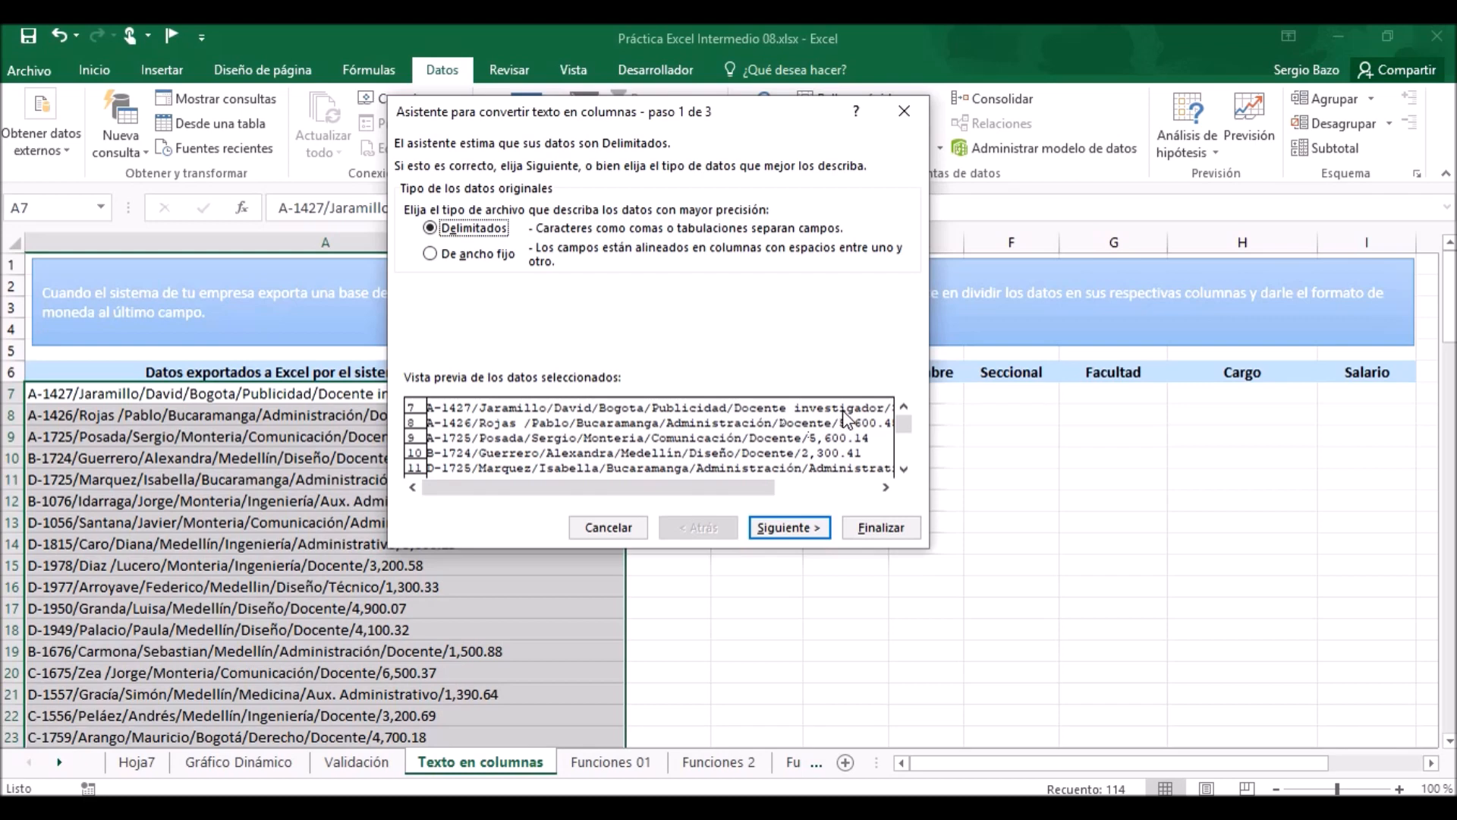
left_click(793, 526)
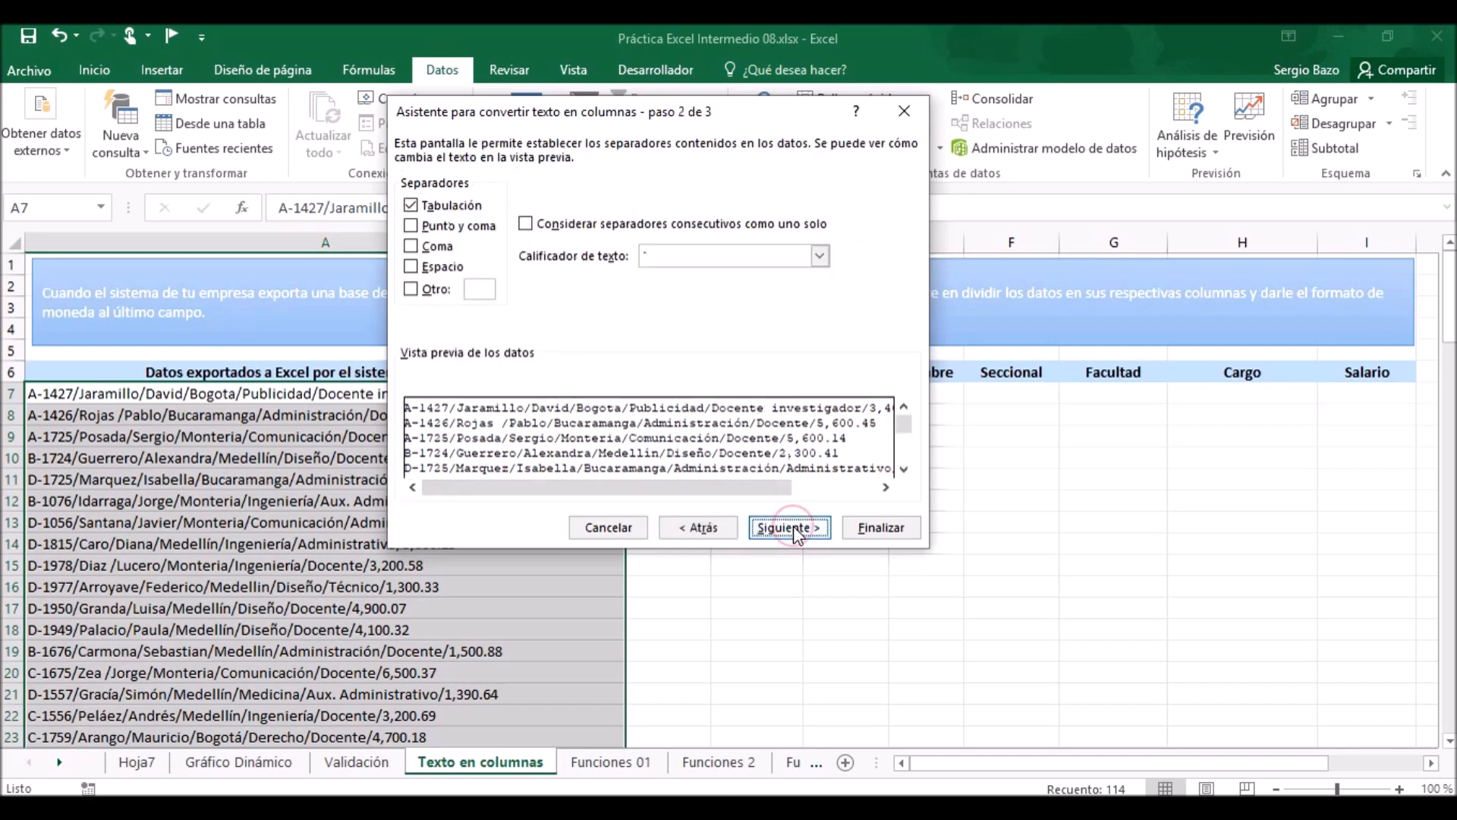
Turn off the Tabulación separator and use "/" as the custom separator for the split.
left_click(414, 206)
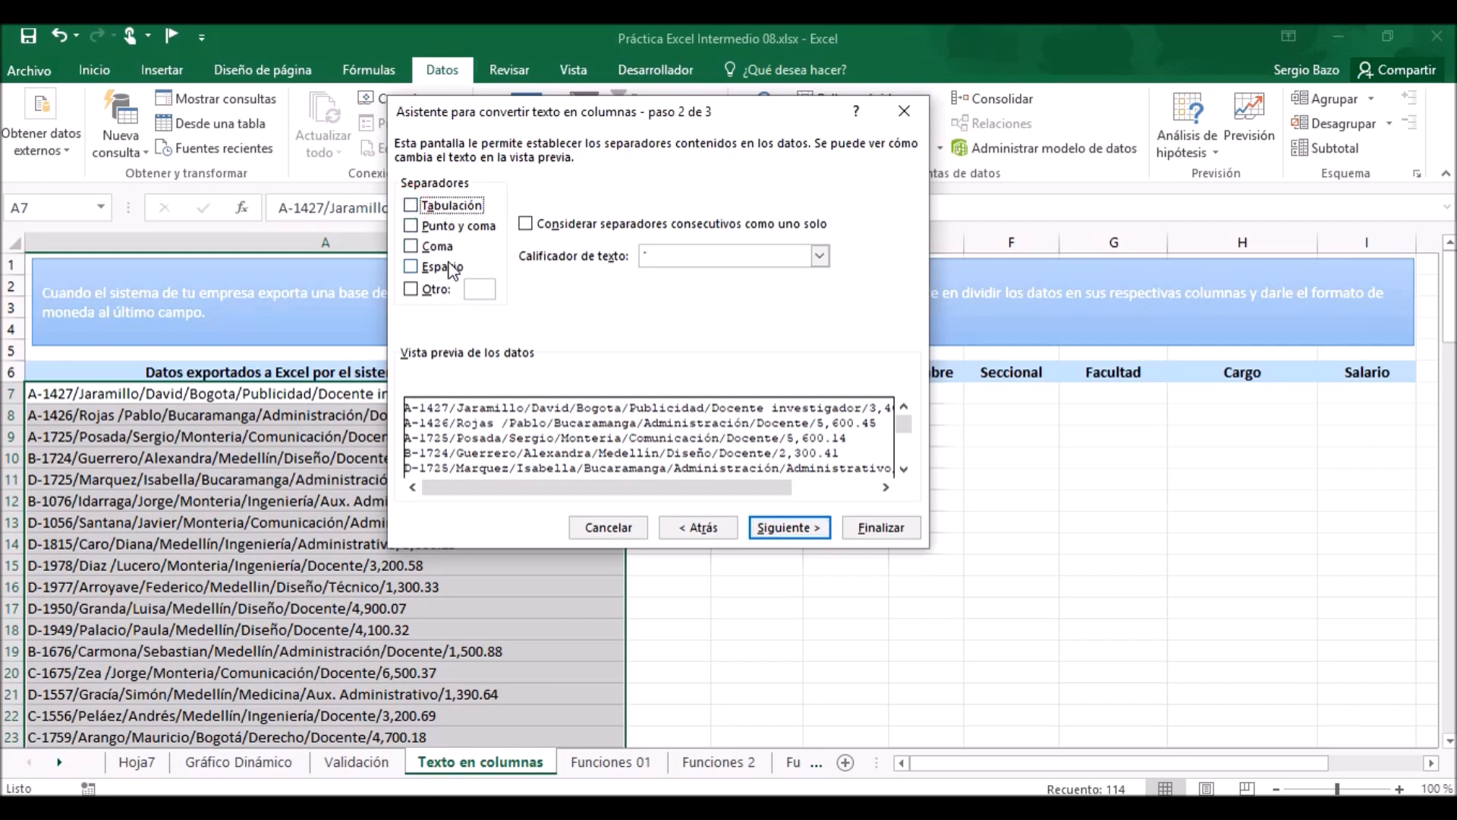
left_click(410, 289)
type("/")
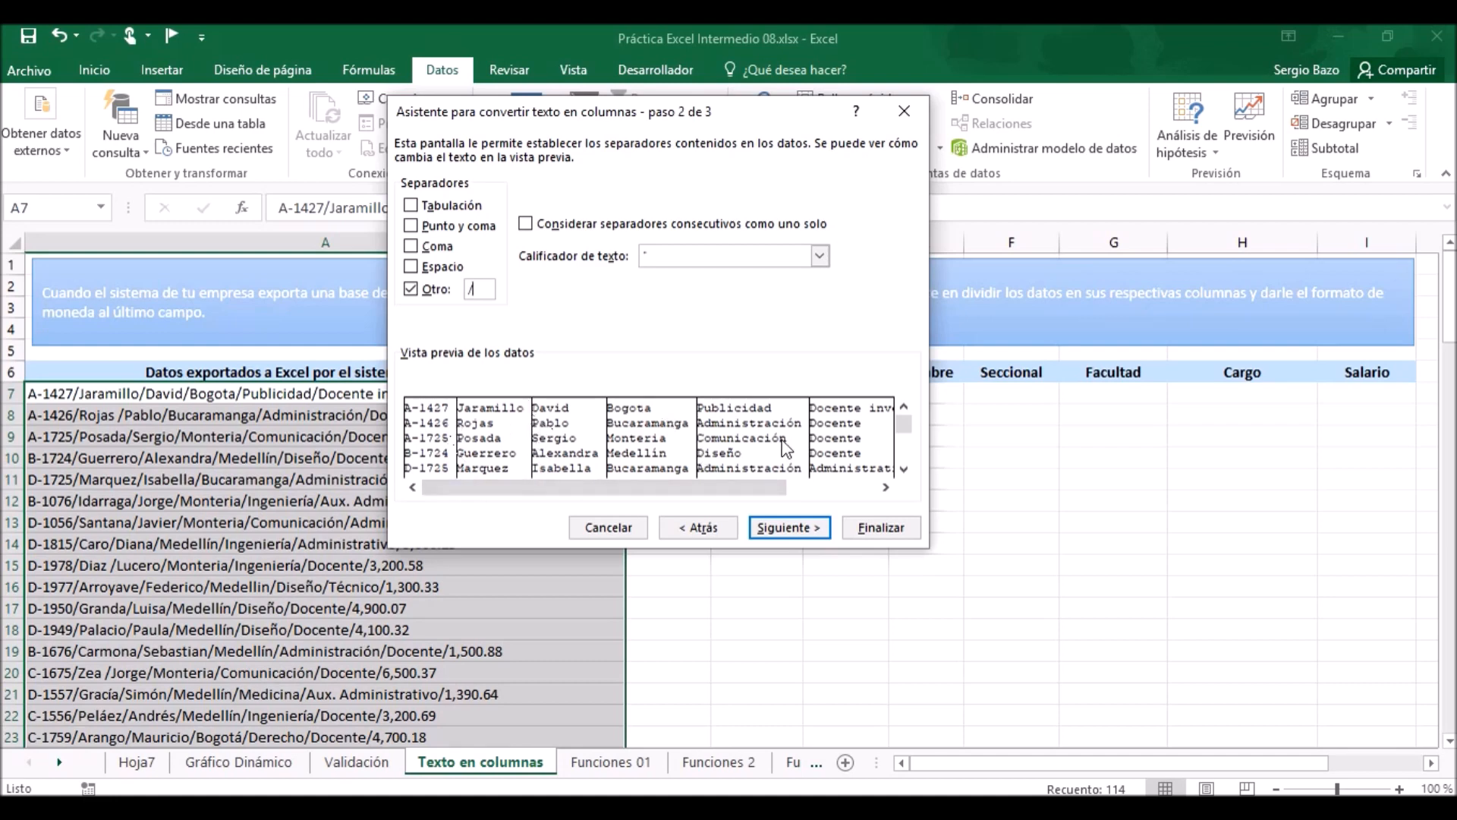
left_click(815, 537)
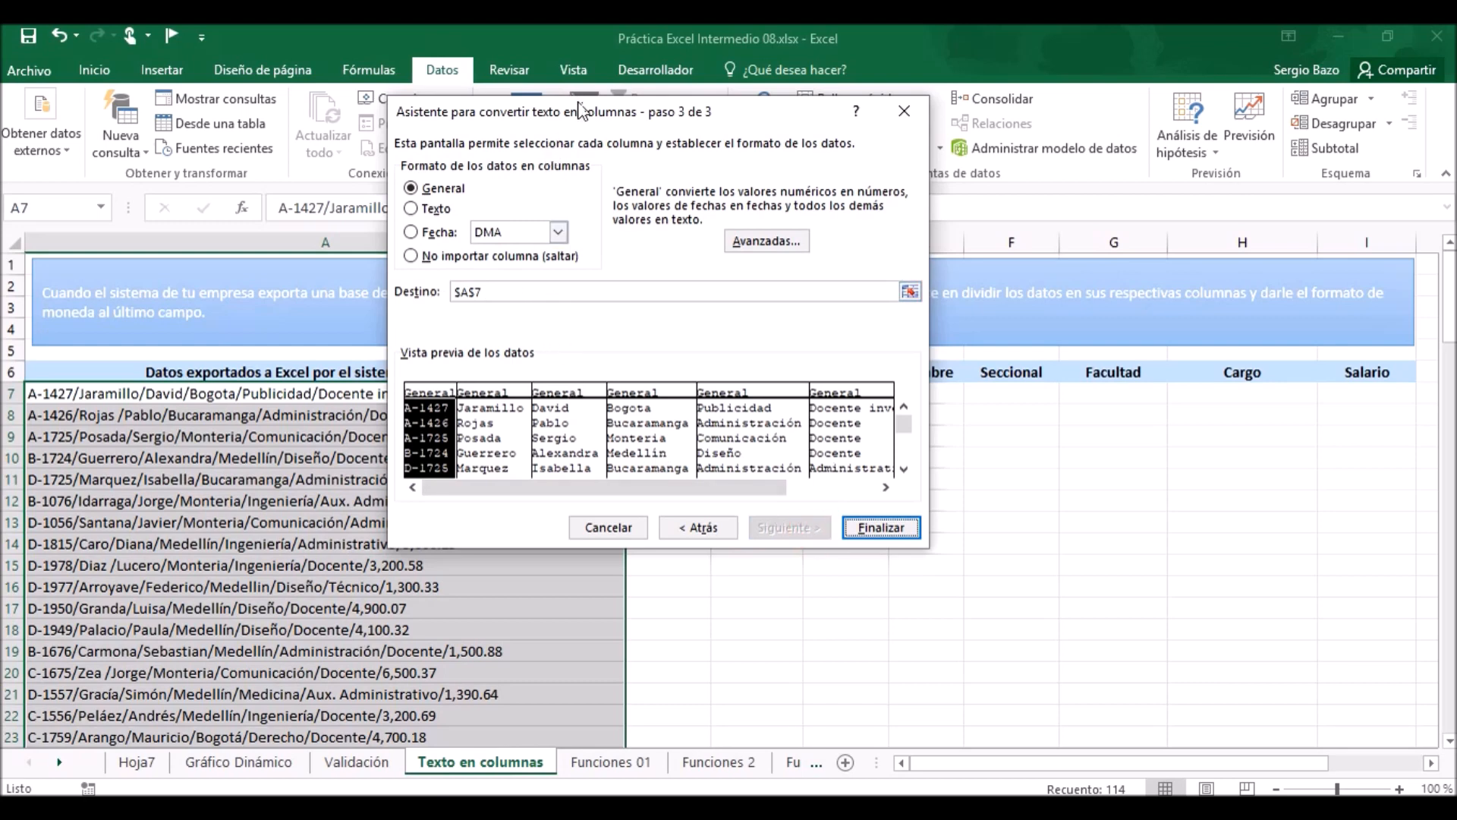
Set the destination of the split data to =$C$7, keep the General column format, and finish the conversion.
left_click_drag(584, 111, 1089, 471)
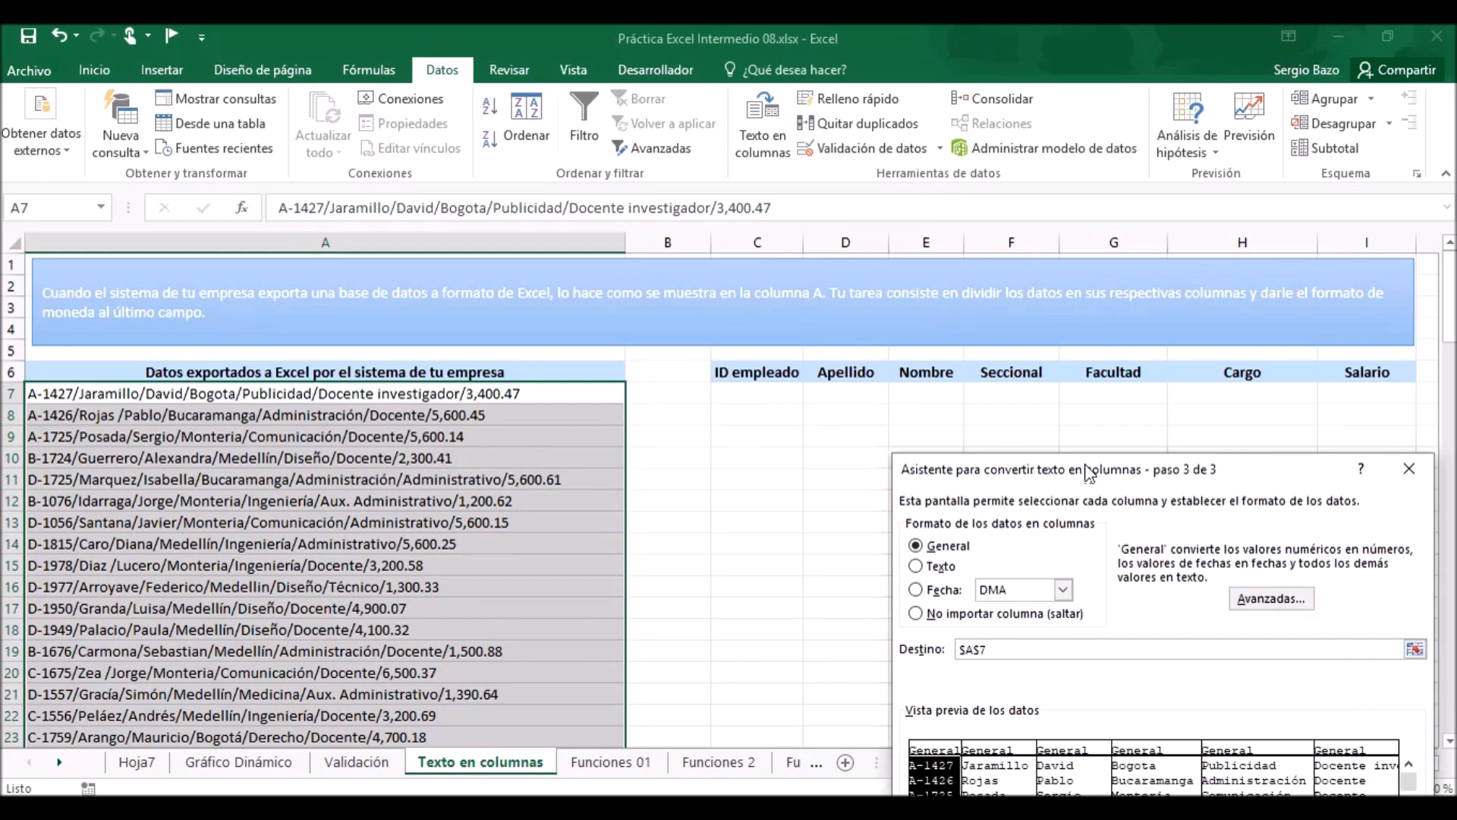
left_click(999, 642)
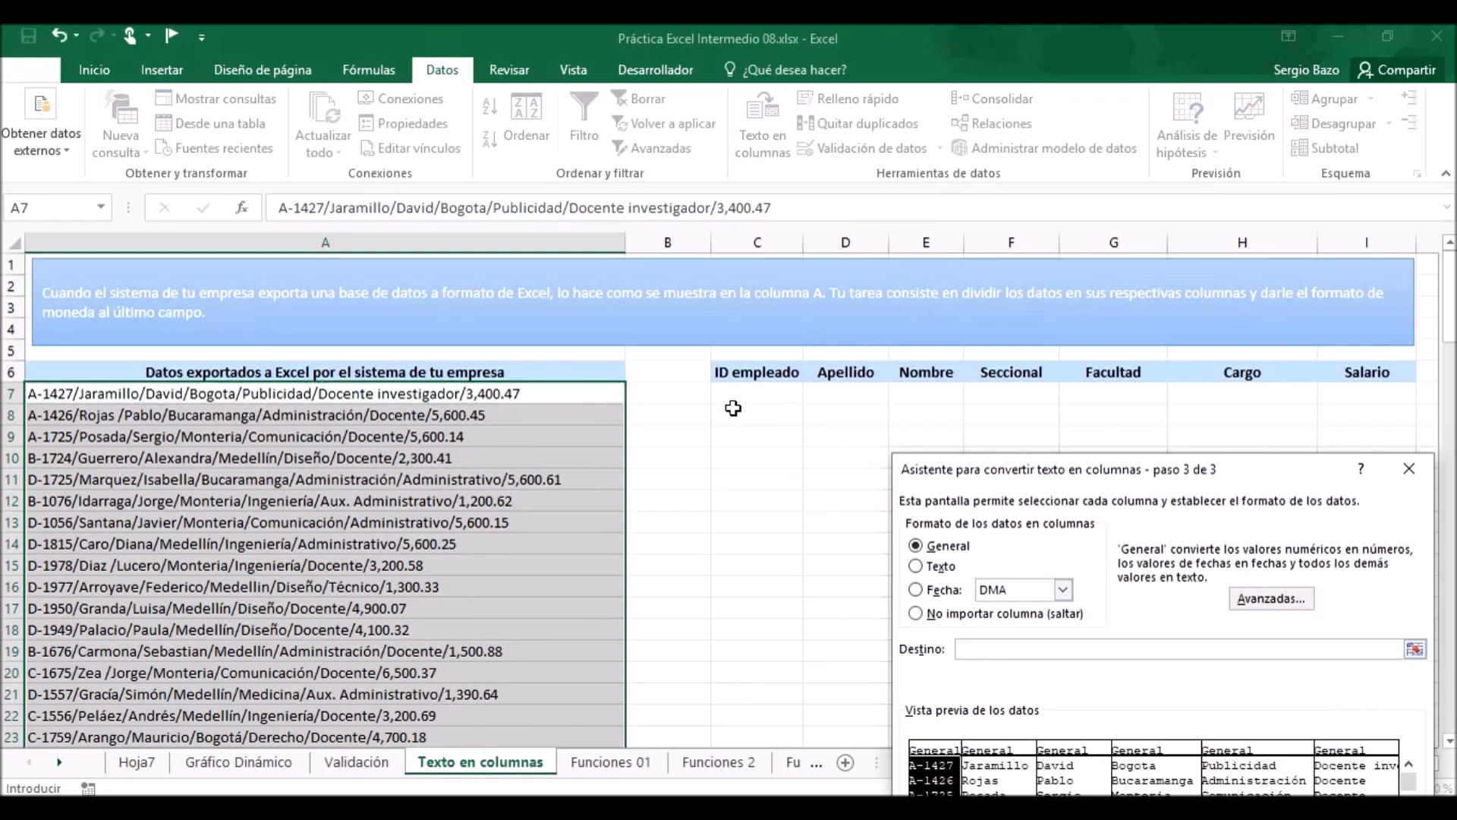
left_click(750, 390)
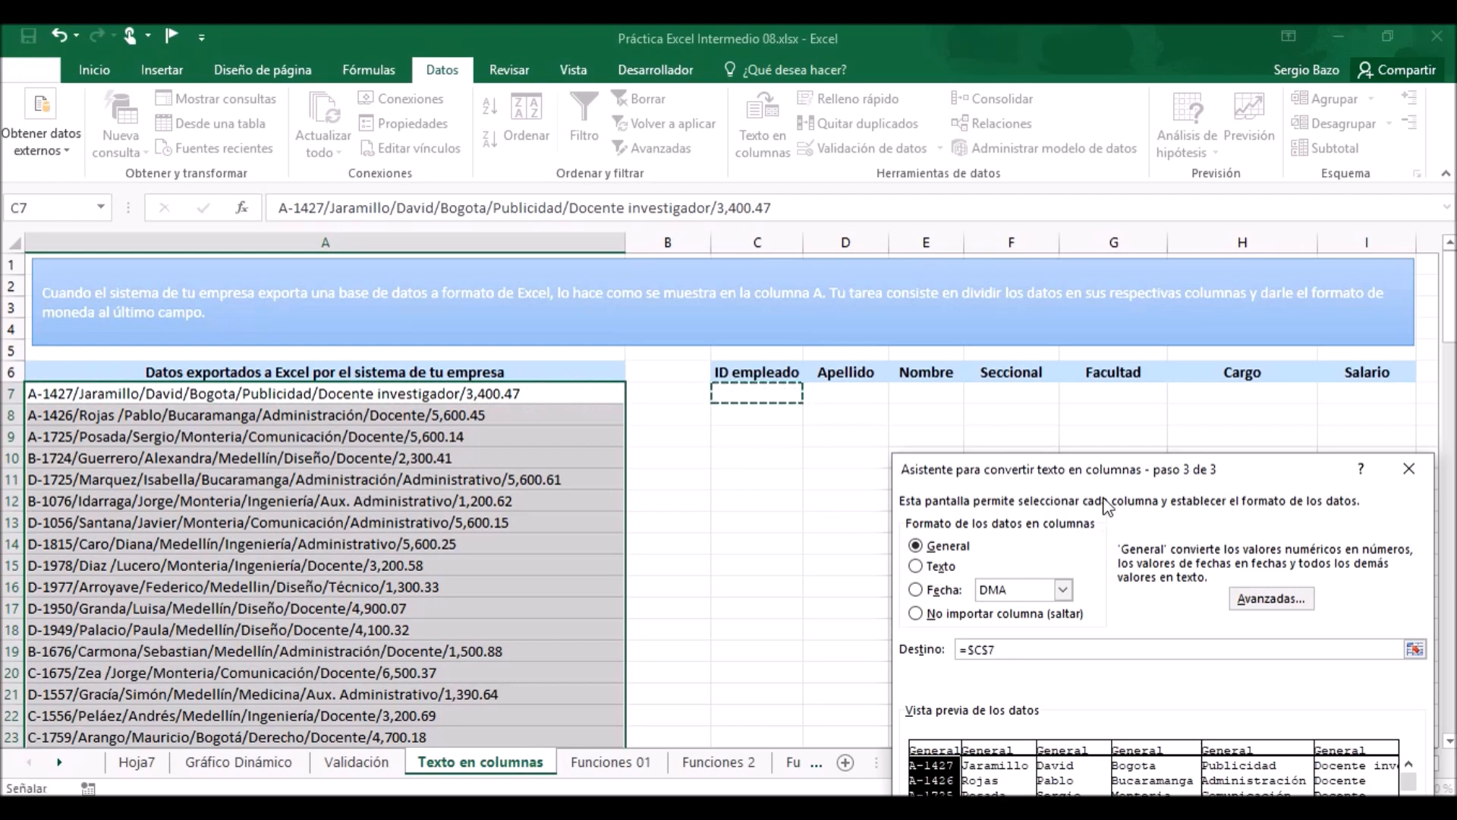
left_click_drag(1106, 479, 912, 250)
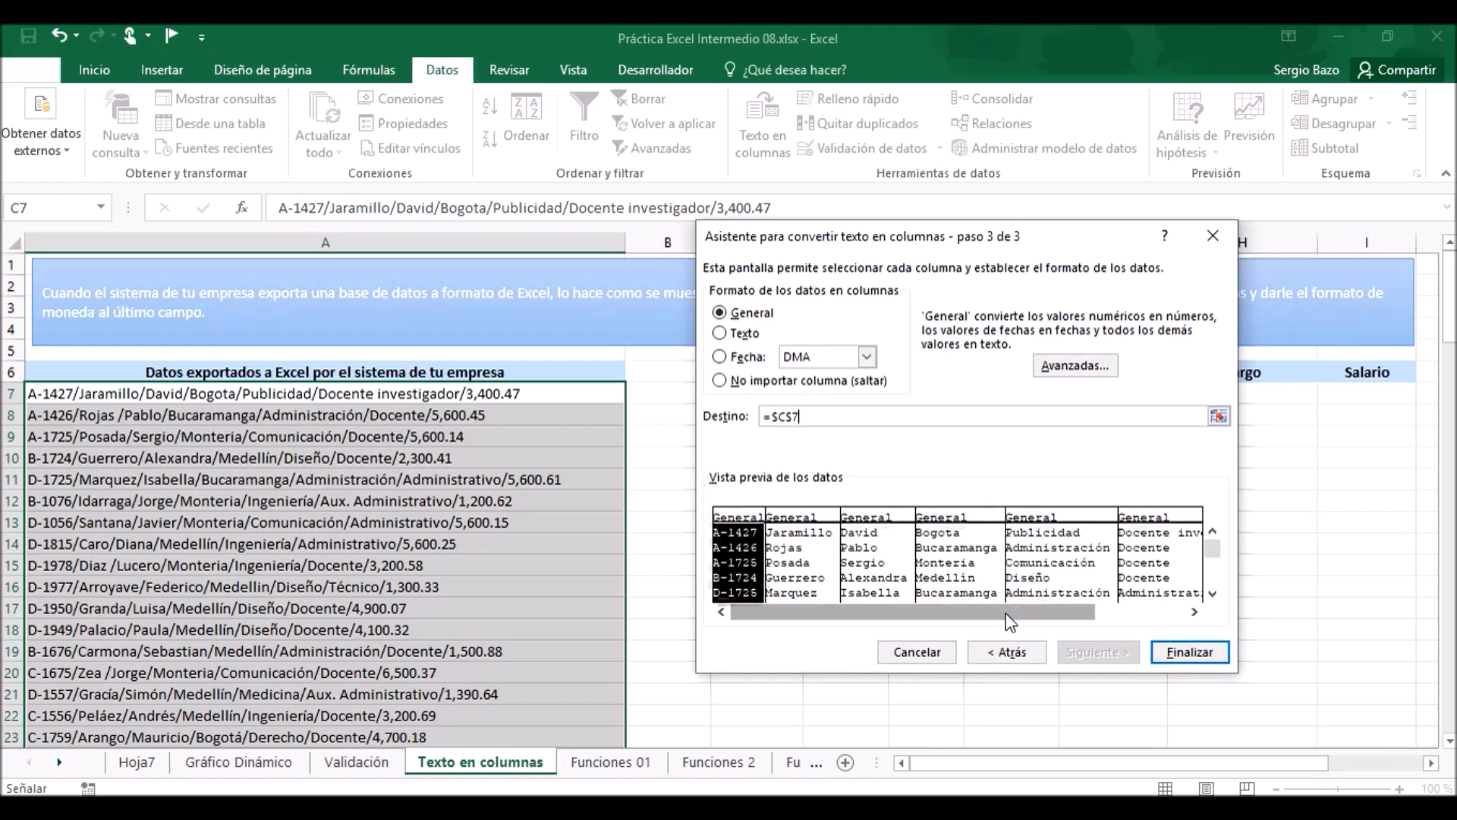
left_click_drag(1009, 620, 1161, 624)
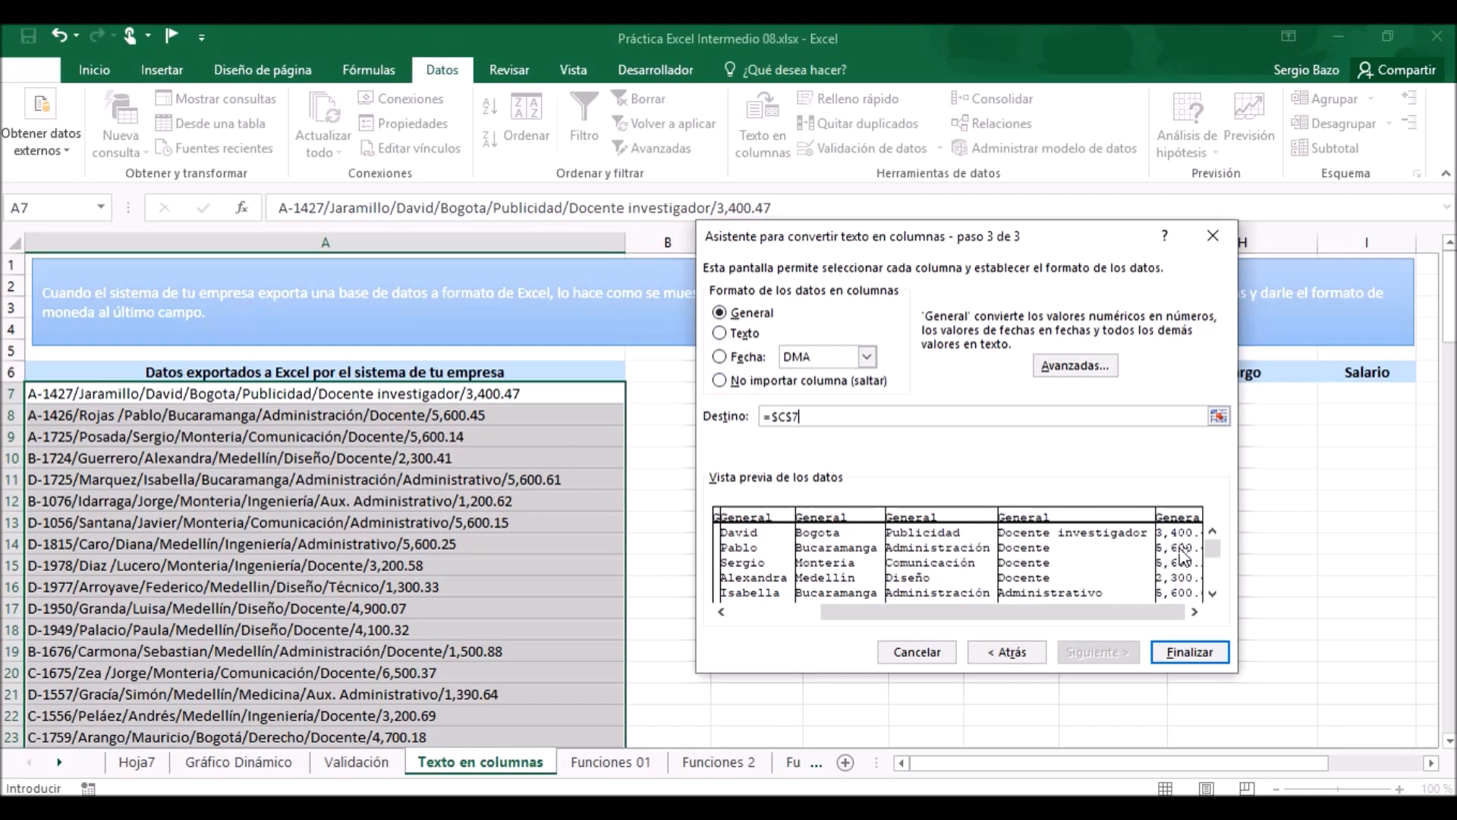
left_click(1208, 654)
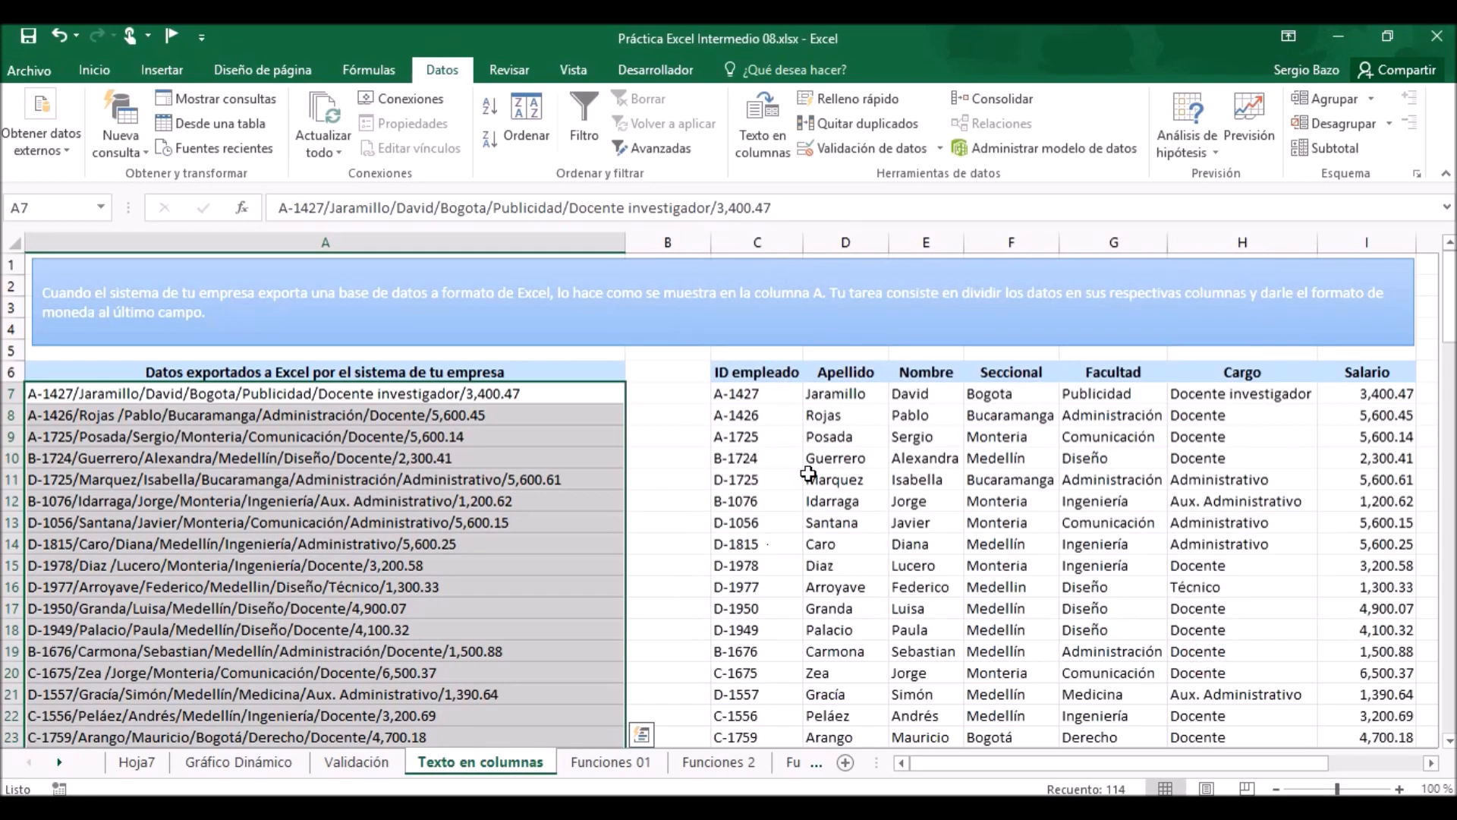
Try increasing and decreasing the decimal places of the first Salario value in I7.
left_click(1380, 395)
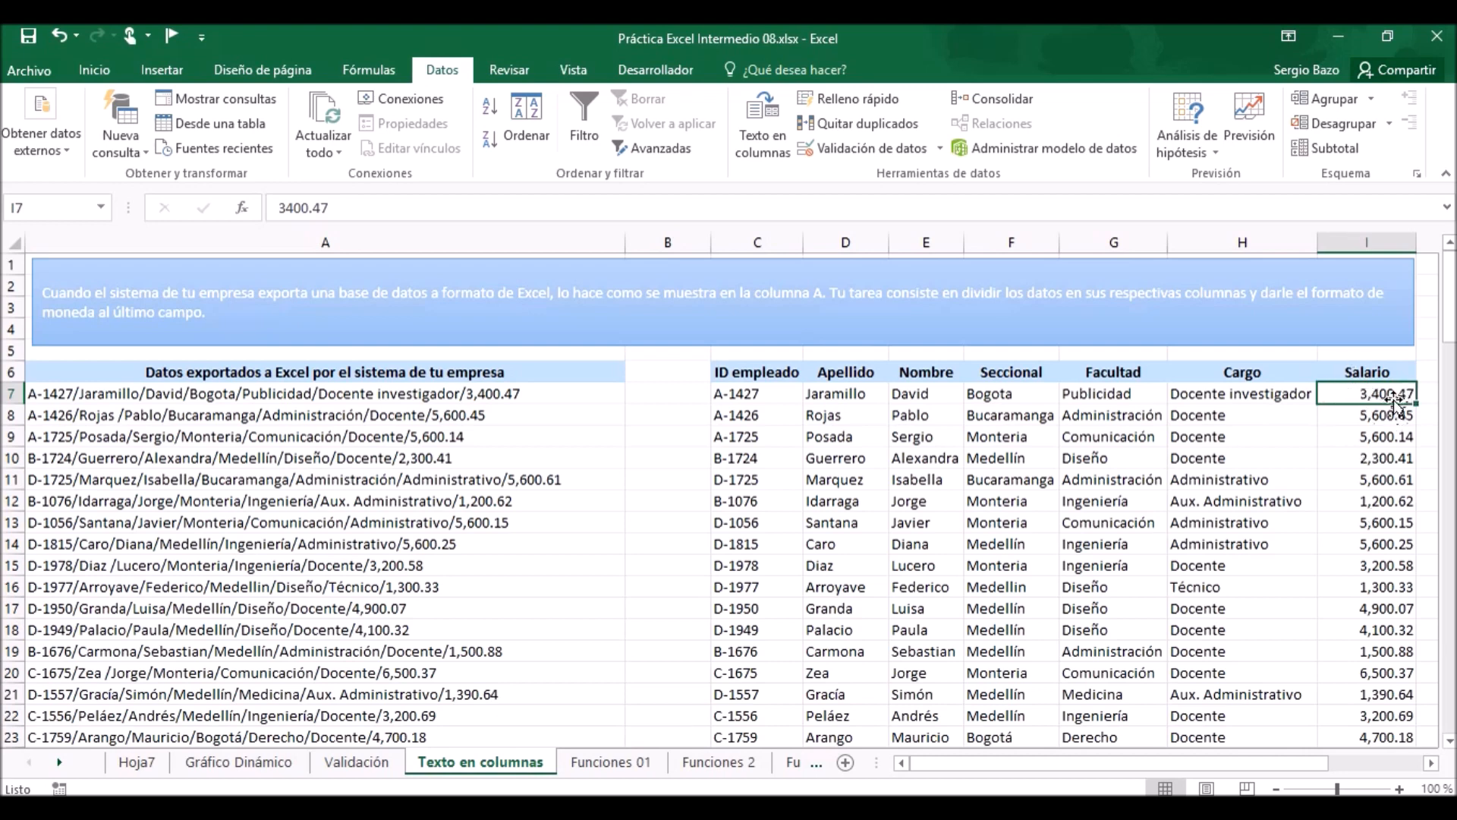
left_click(82, 71)
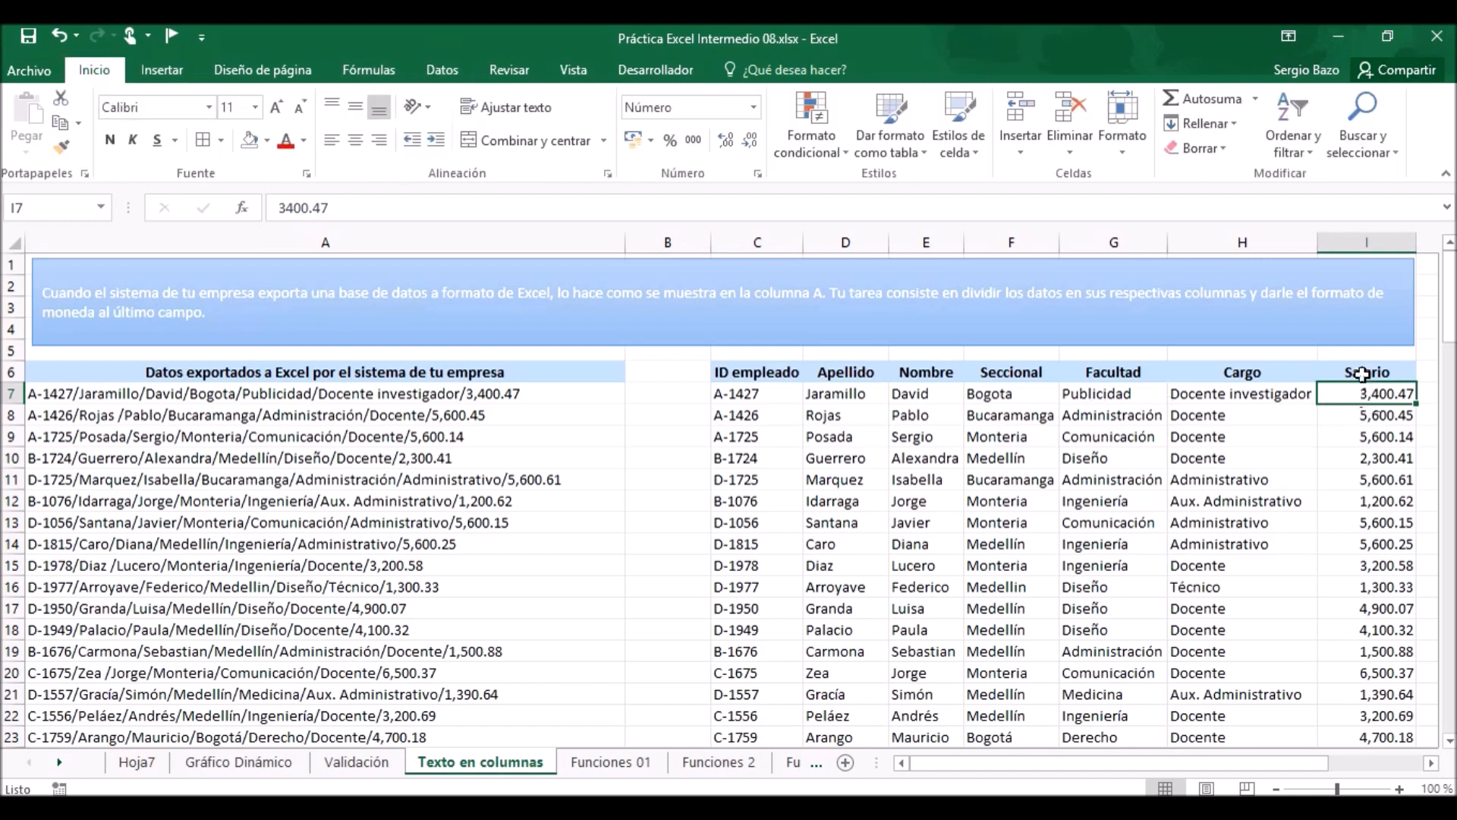
left_click(727, 139)
left_click(727, 139)
left_click(727, 138)
left_click(748, 140)
left_click(748, 139)
left_click(748, 140)
Apply the S/ accounting currency format to the Salario values in I7:I120.
key("ctrl+shift+Down")
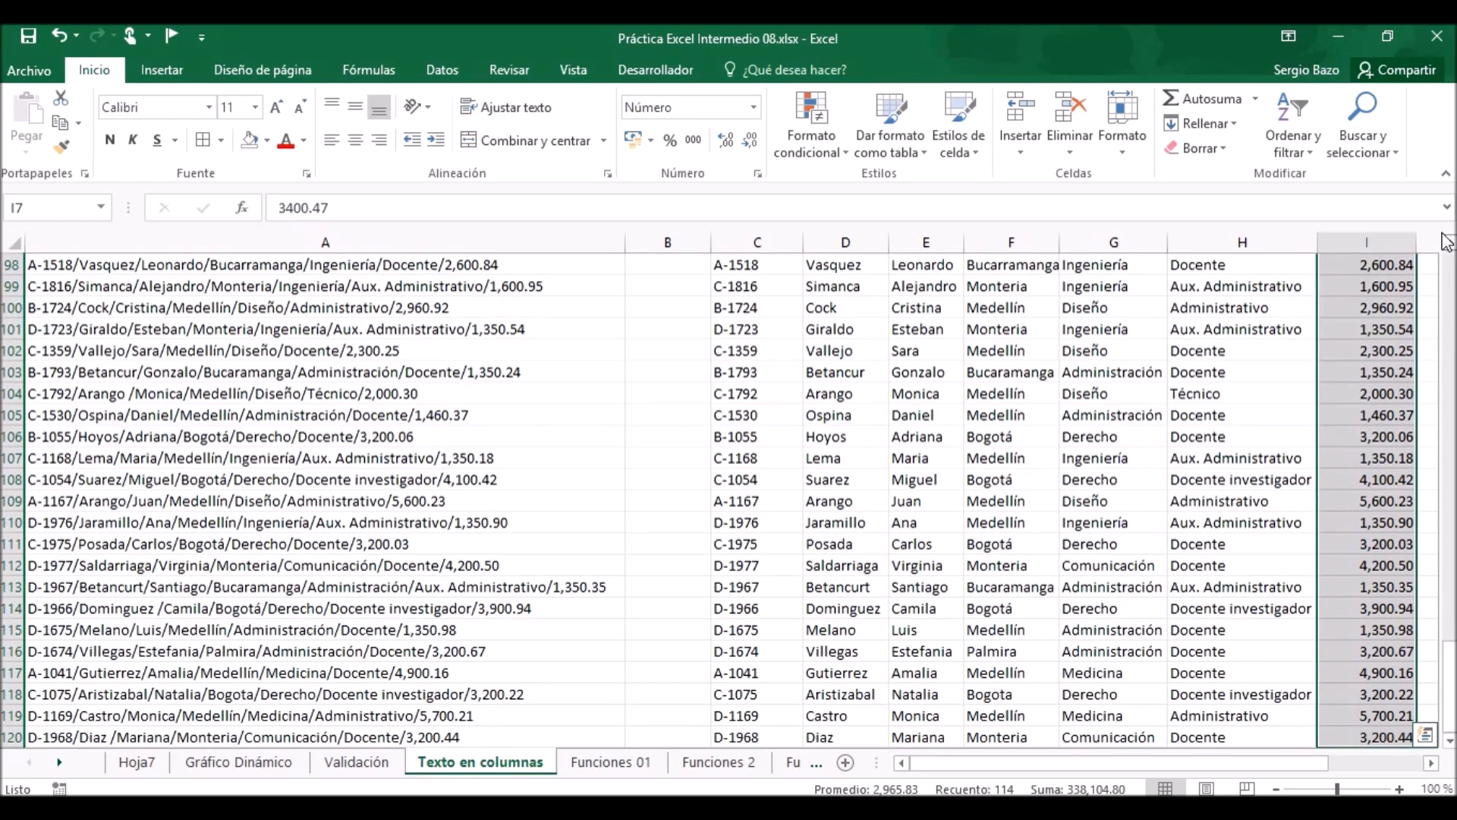
left_click(631, 134)
scroll(1345, 415, "up", 20)
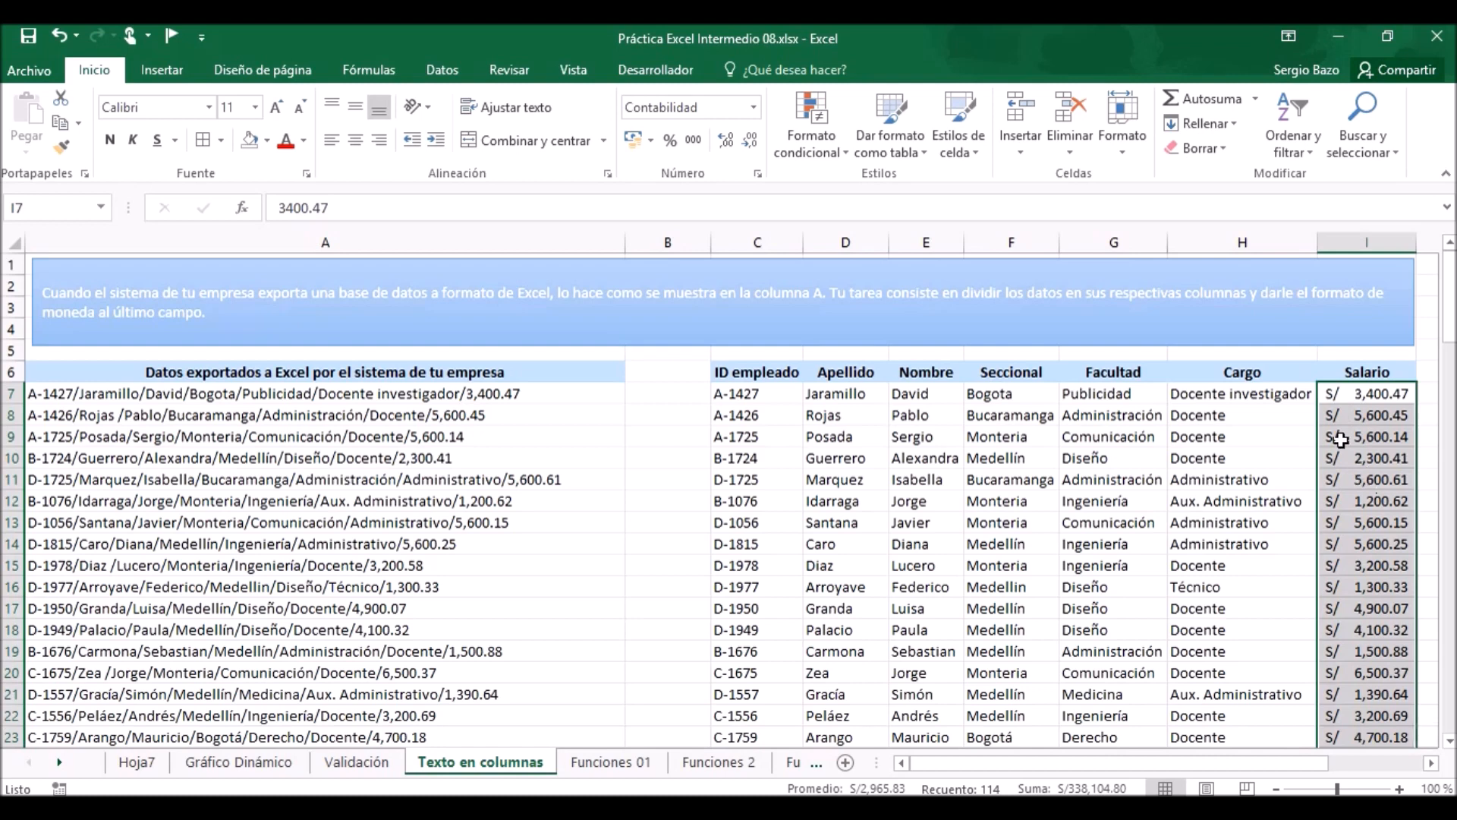
left_click(367, 579)
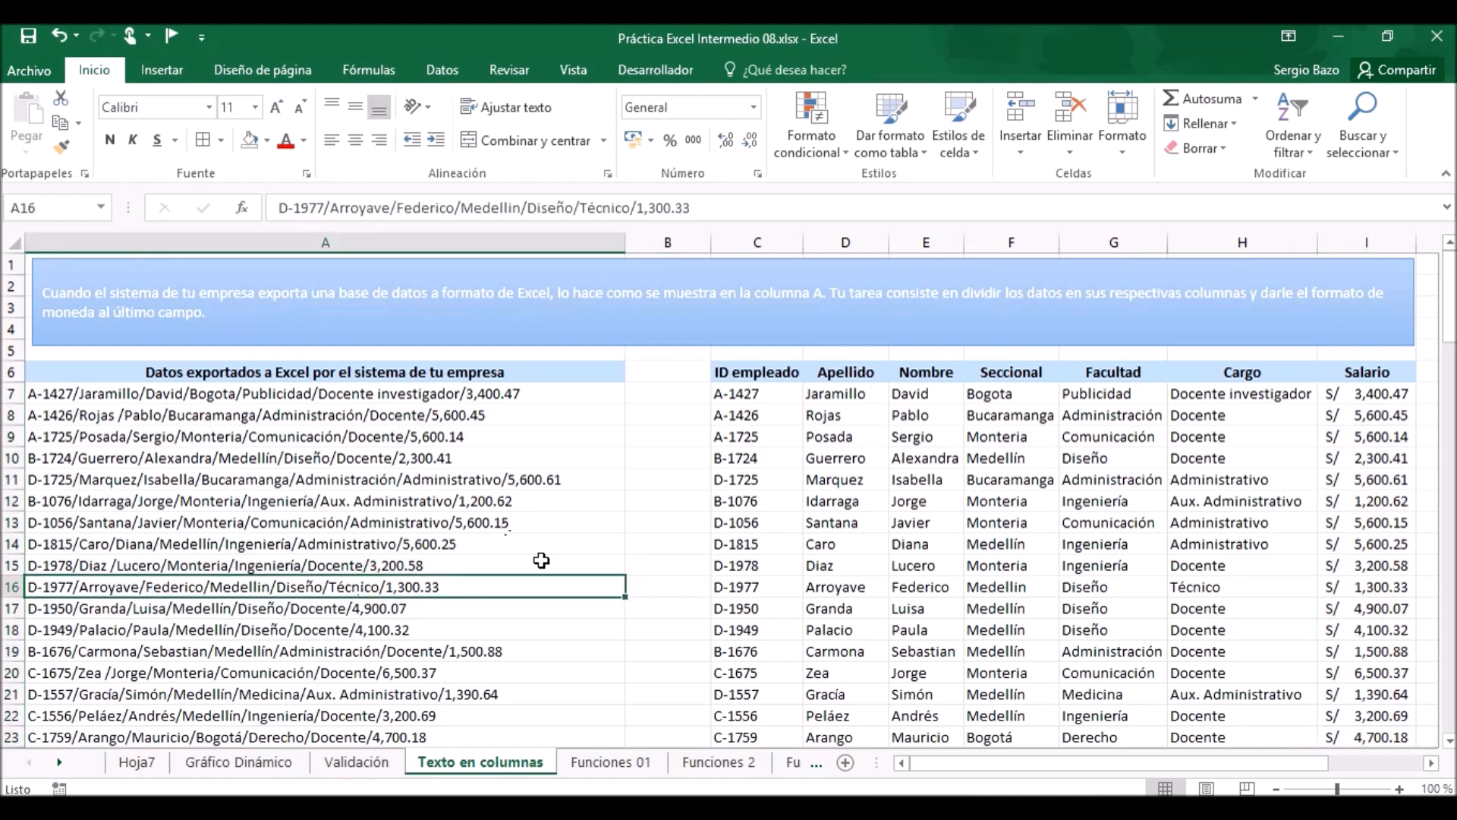
Open the Funciones 01 sheet and examine the incorrectly entered Fecha comienzo dates in column I.
left_click(607, 763)
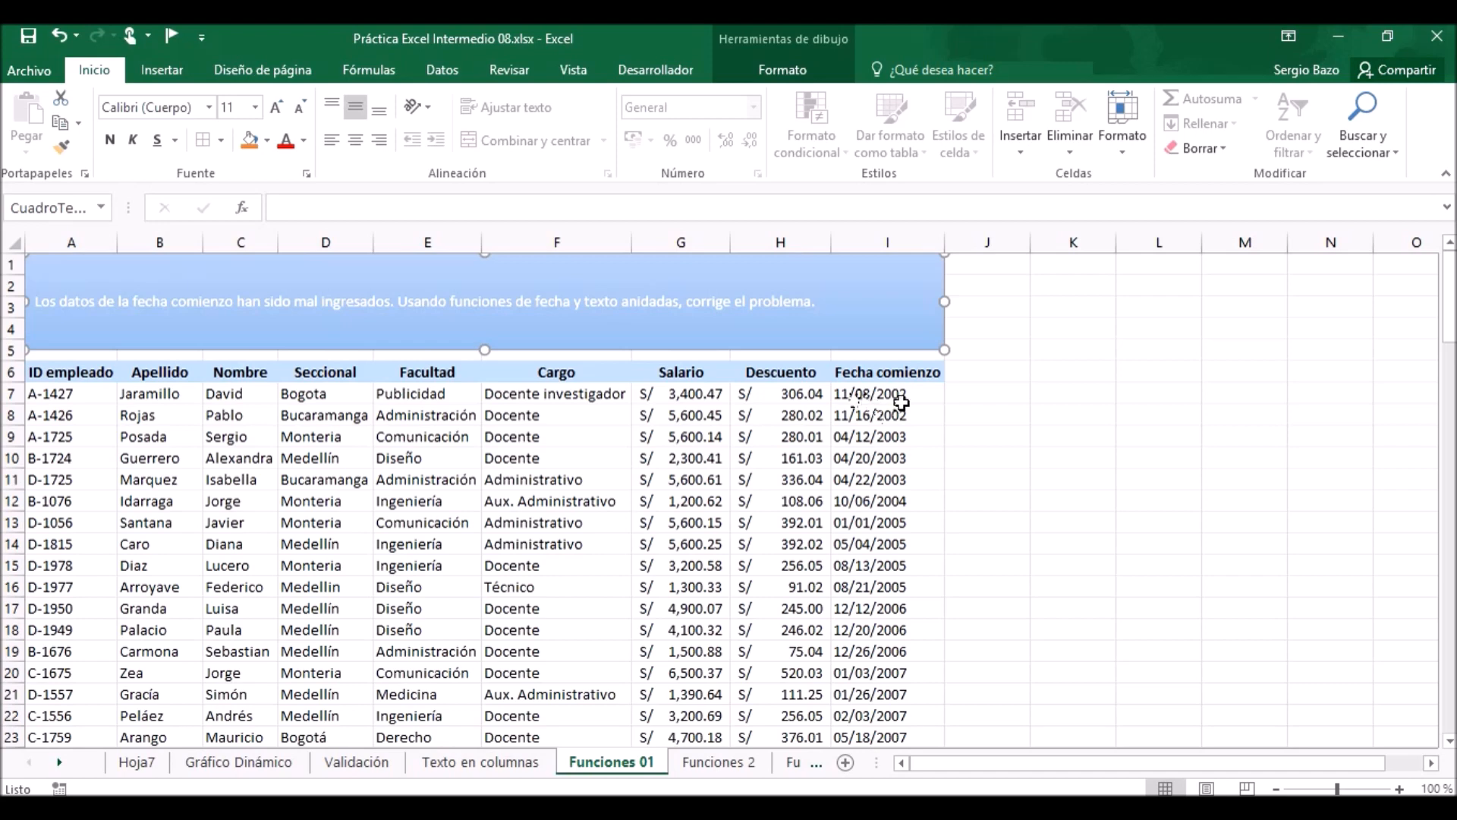
left_click(866, 480)
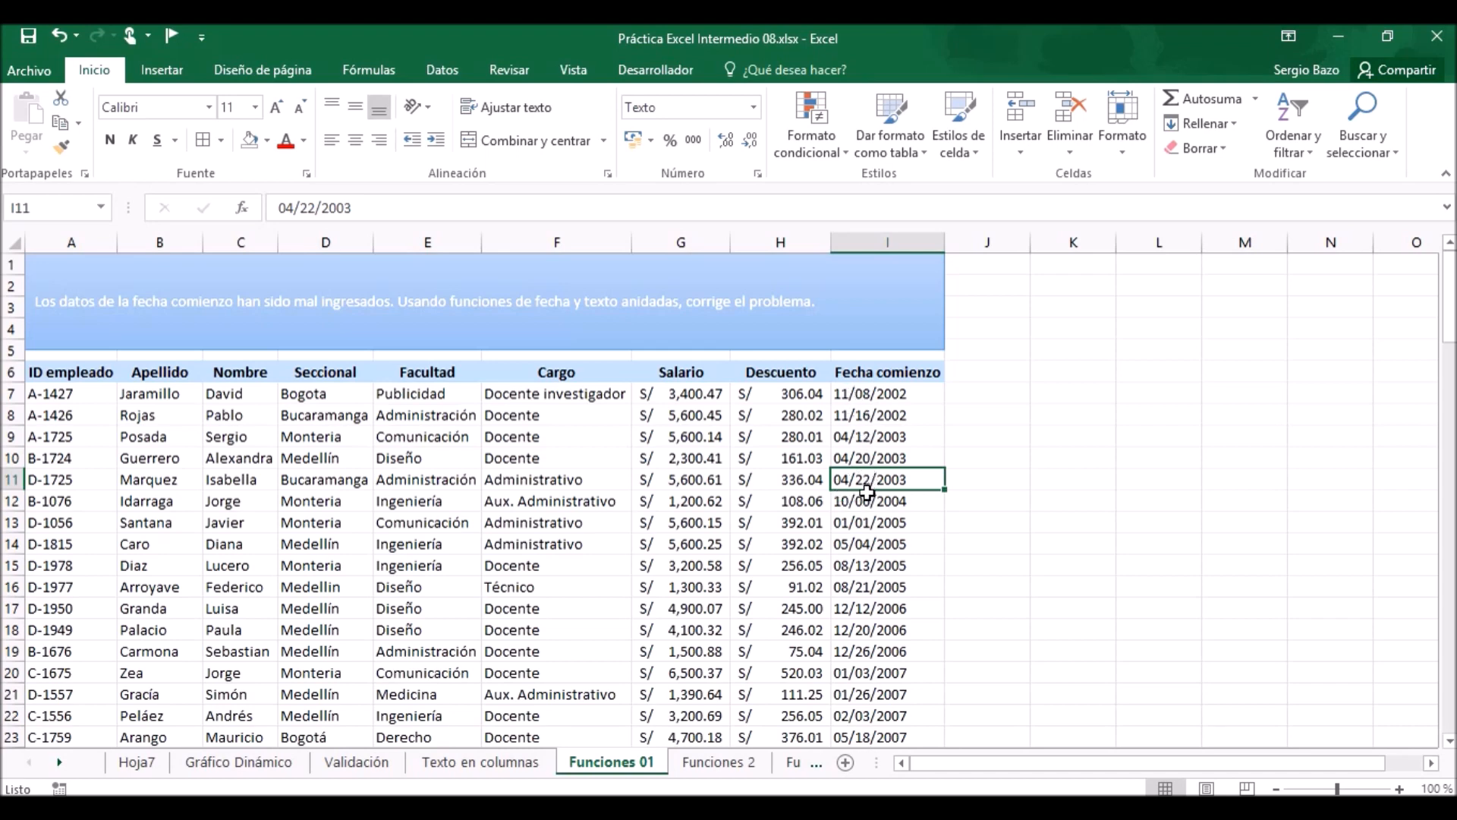
left_click_drag(852, 394, 881, 682)
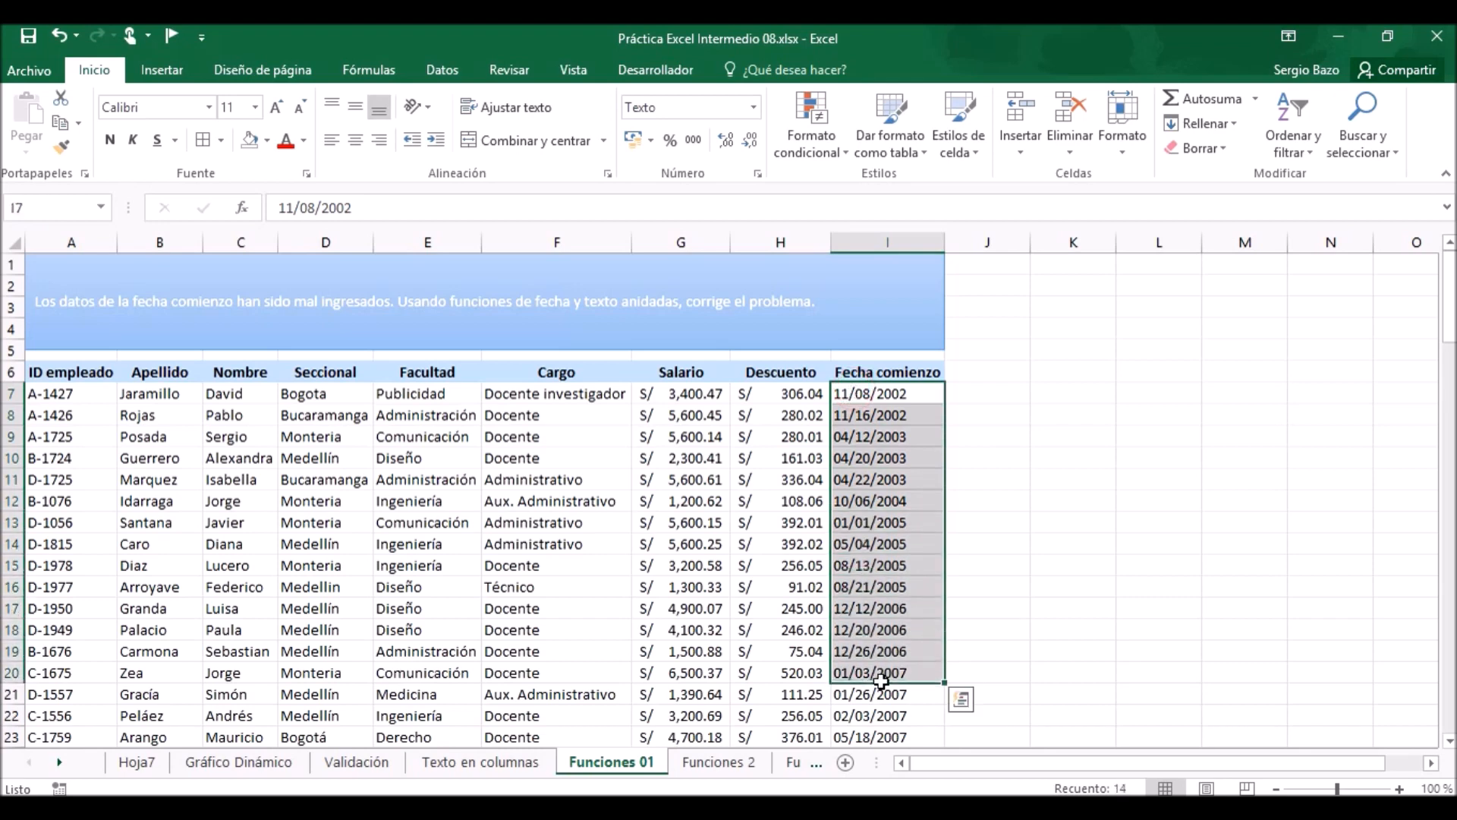
left_click(864, 392)
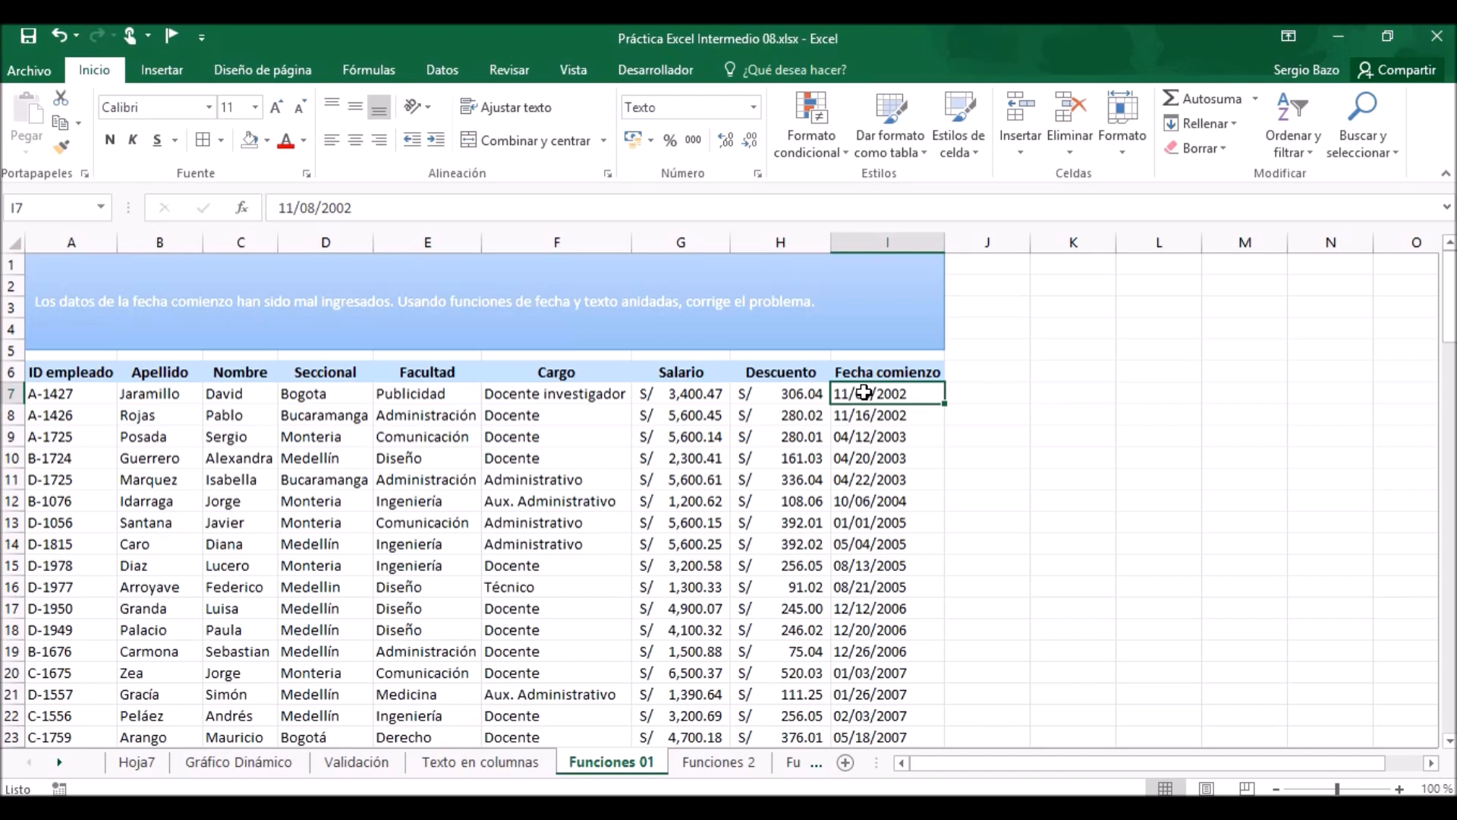
Start a FECHA formula in cell J7, beside the first Fecha comienzo date.
key("Right")
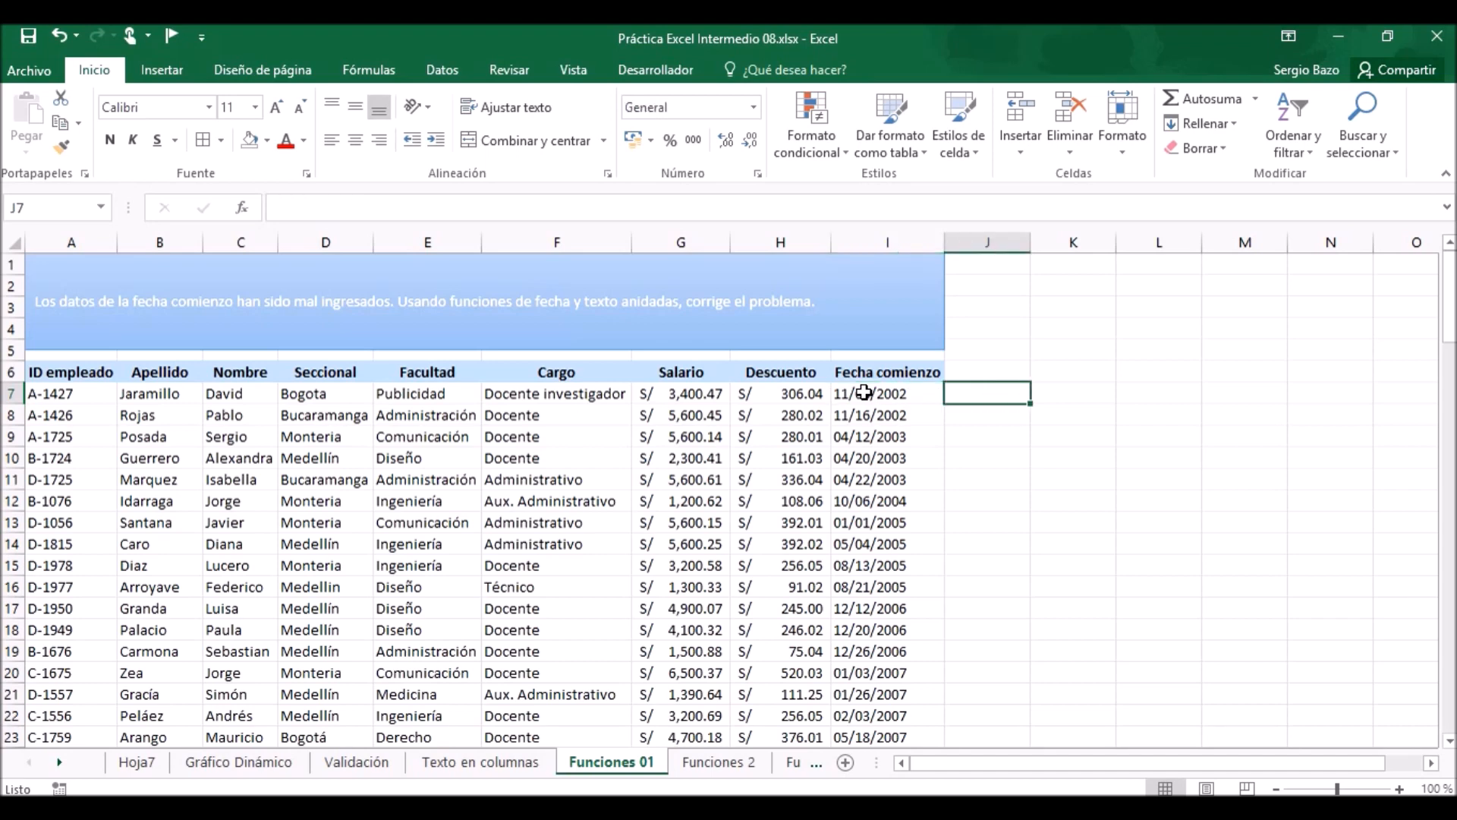
left_click(1400, 789)
left_click(1401, 789)
left_click(1400, 789)
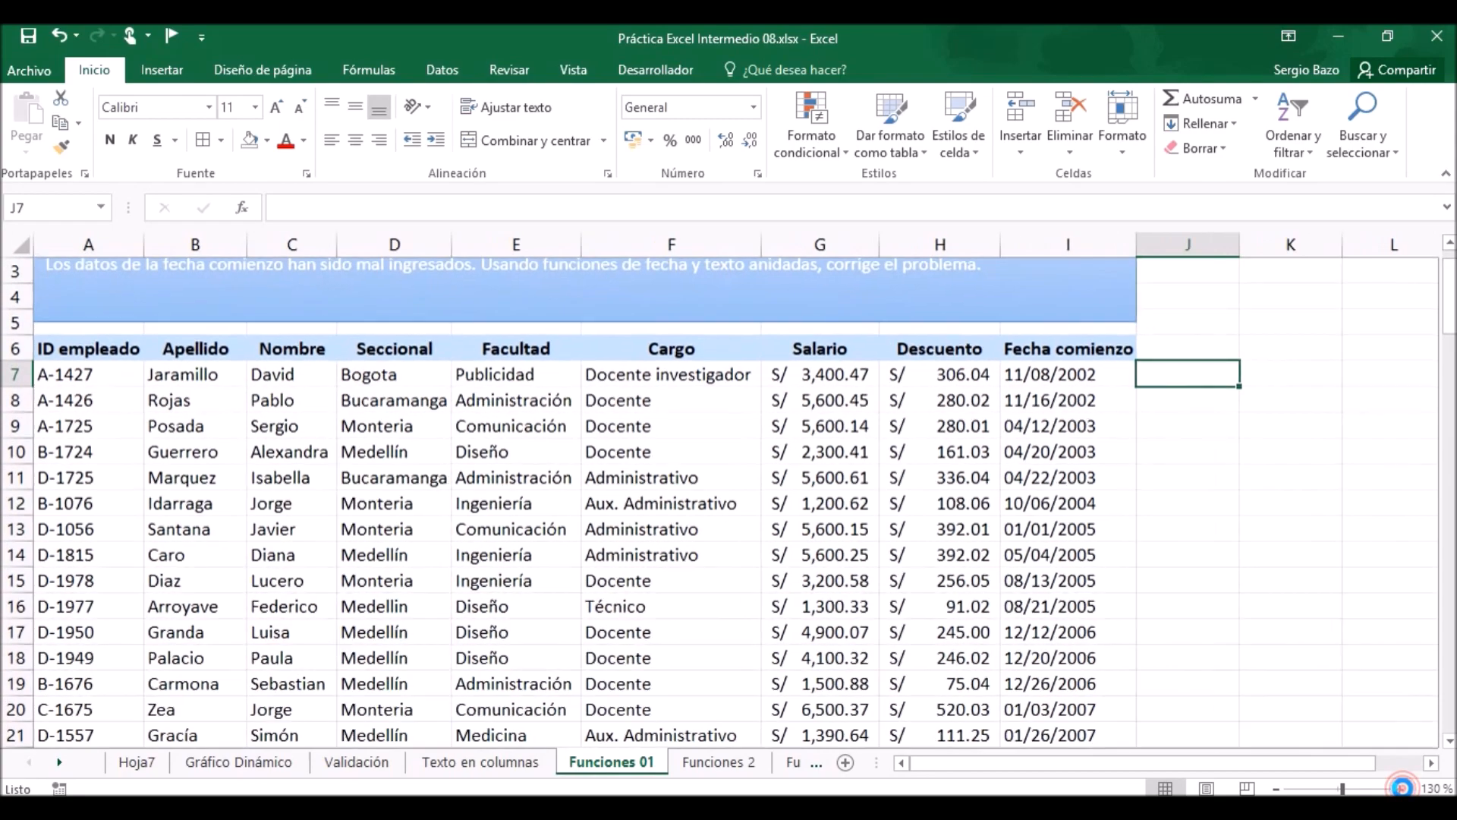
left_click(1401, 789)
left_click(1400, 789)
left_click(1401, 789)
left_click(1400, 789)
left_click(1400, 790)
left_click(1401, 789)
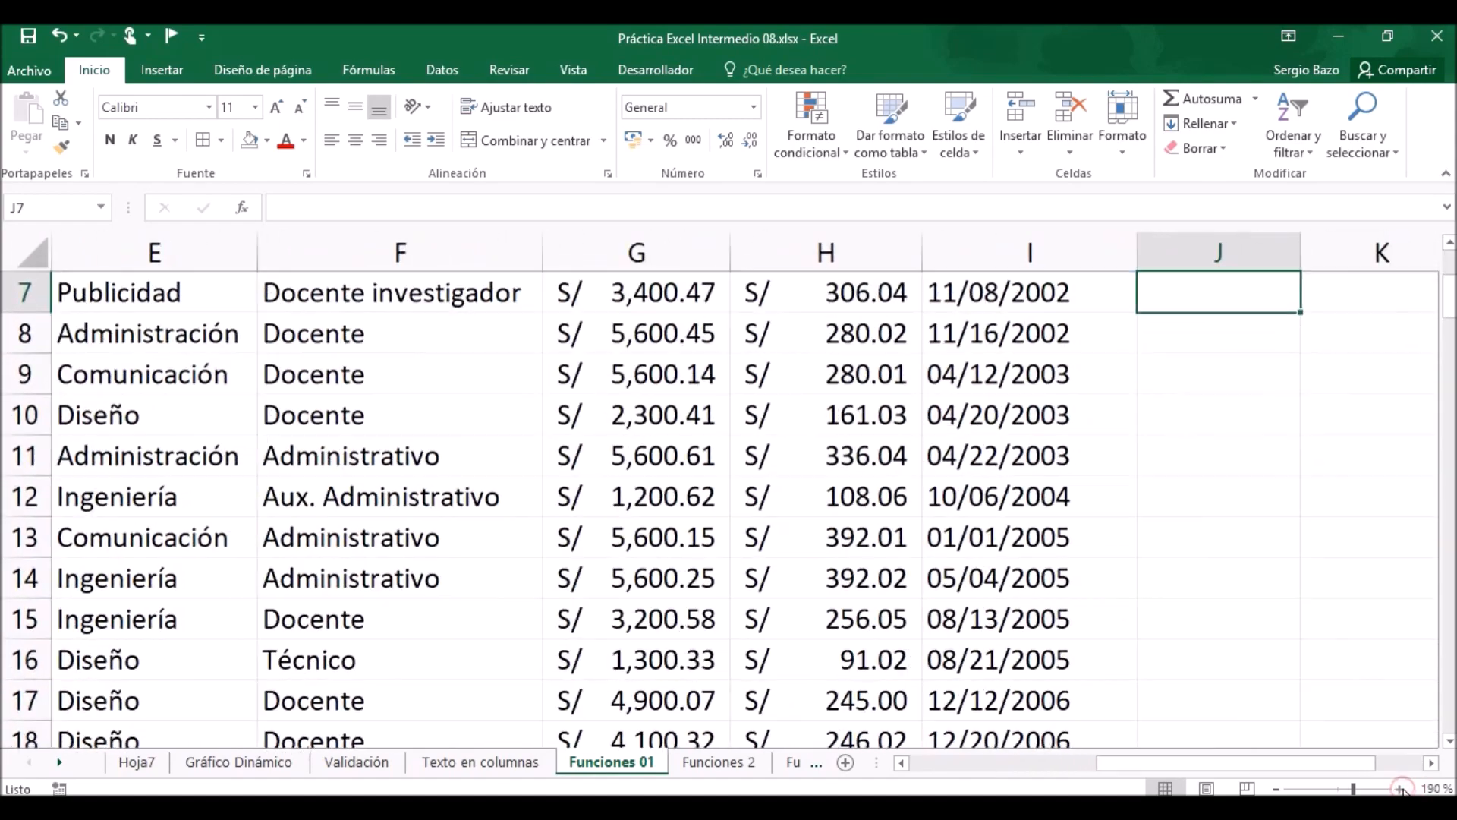
left_click(1449, 243)
left_click(1449, 244)
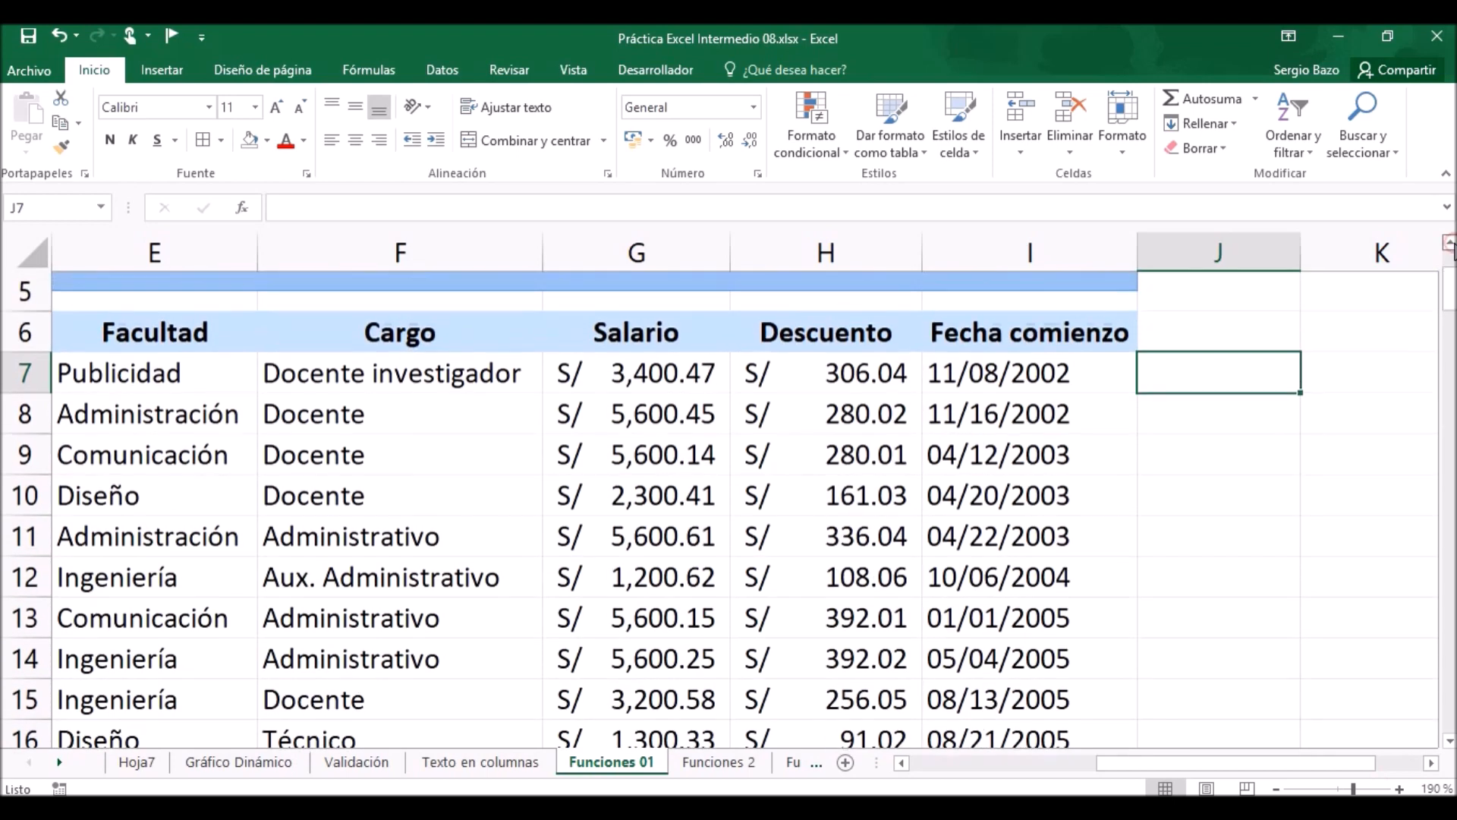
left_click(1450, 243)
left_click(1449, 244)
left_click(1449, 244)
left_click(1449, 244)
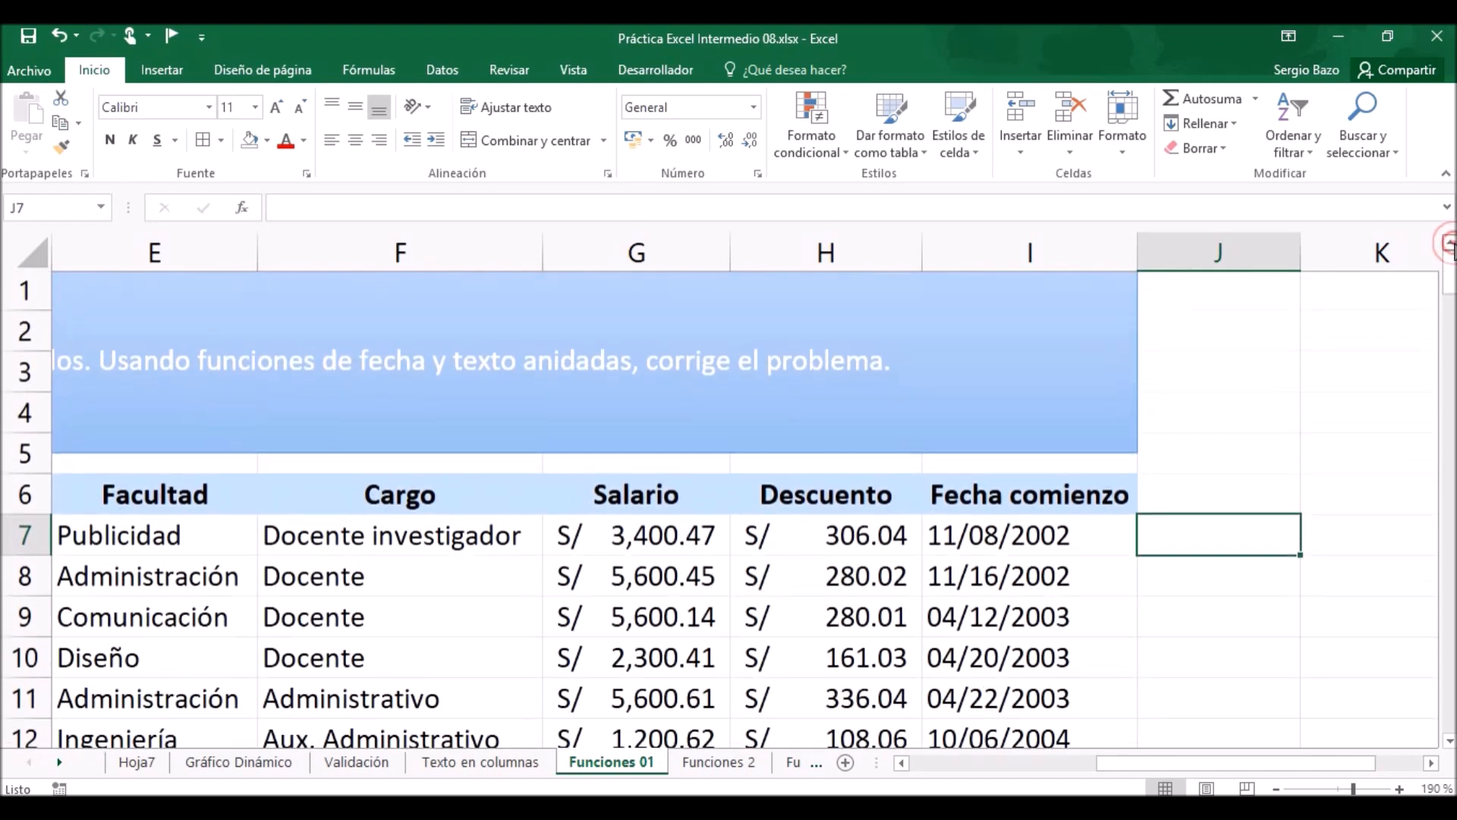
left_click(1431, 764)
left_click(1431, 763)
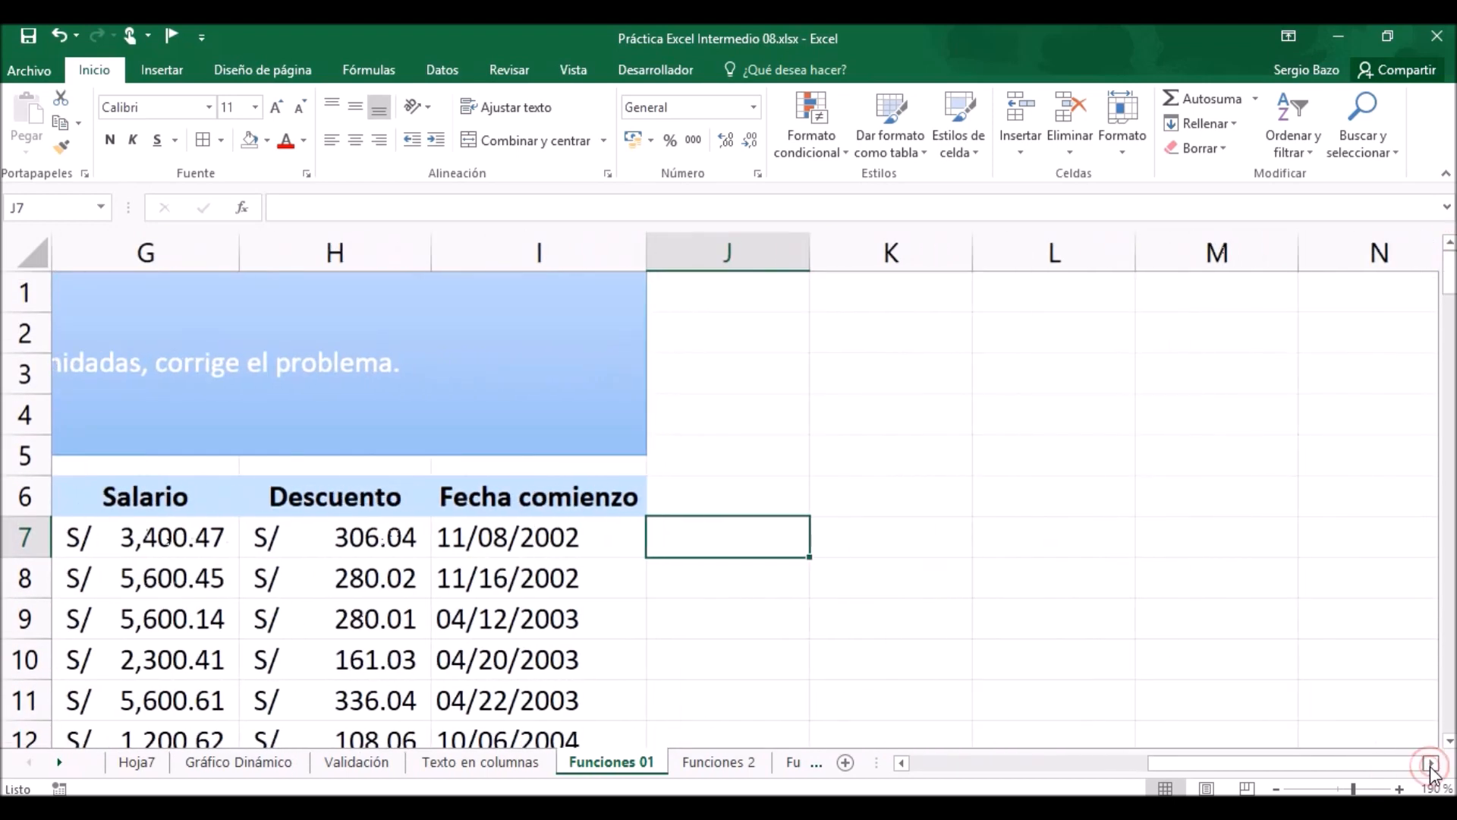
left_click(1431, 763)
left_click(1431, 763)
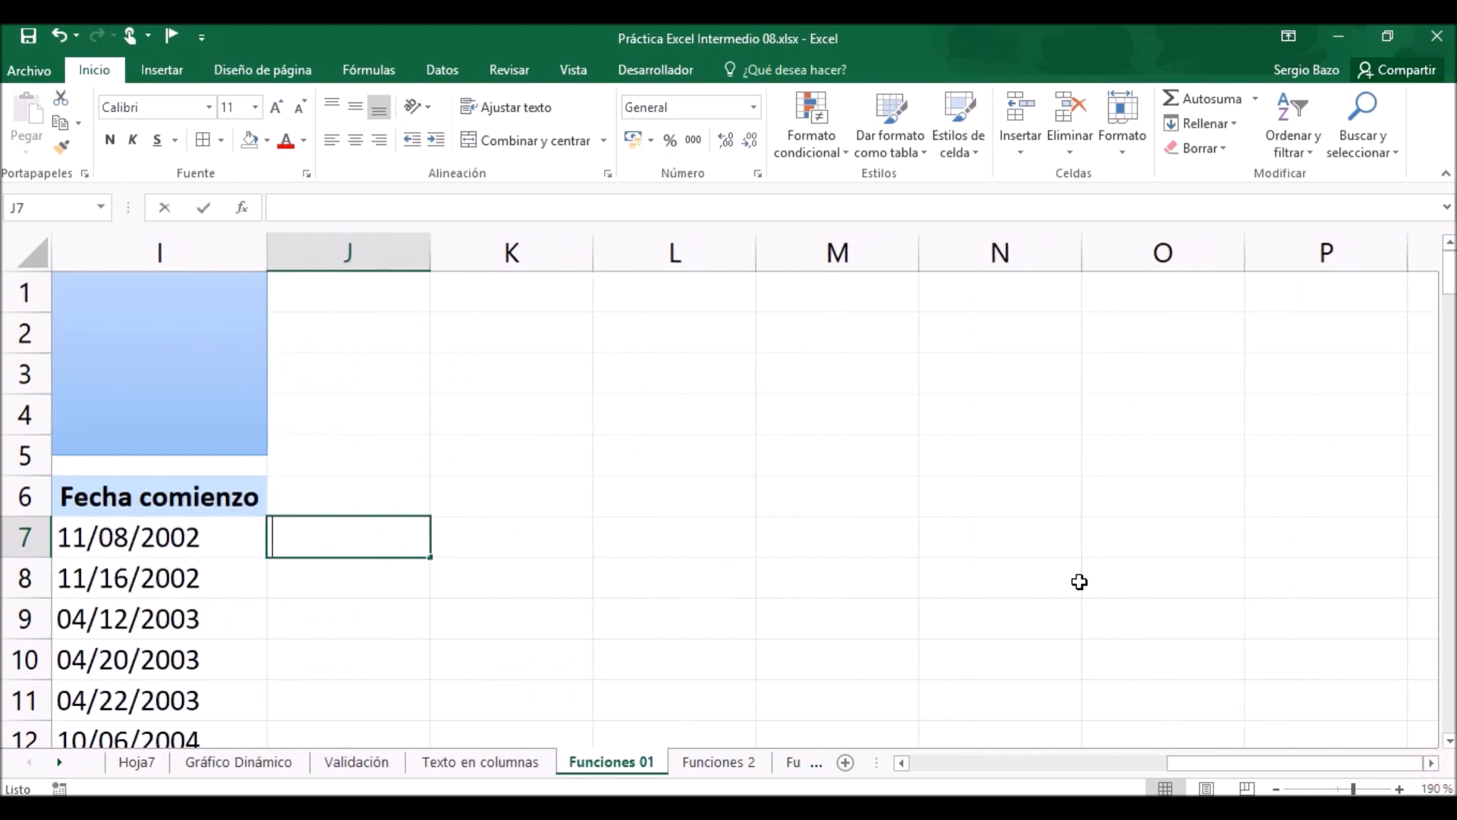
type("=fecha")
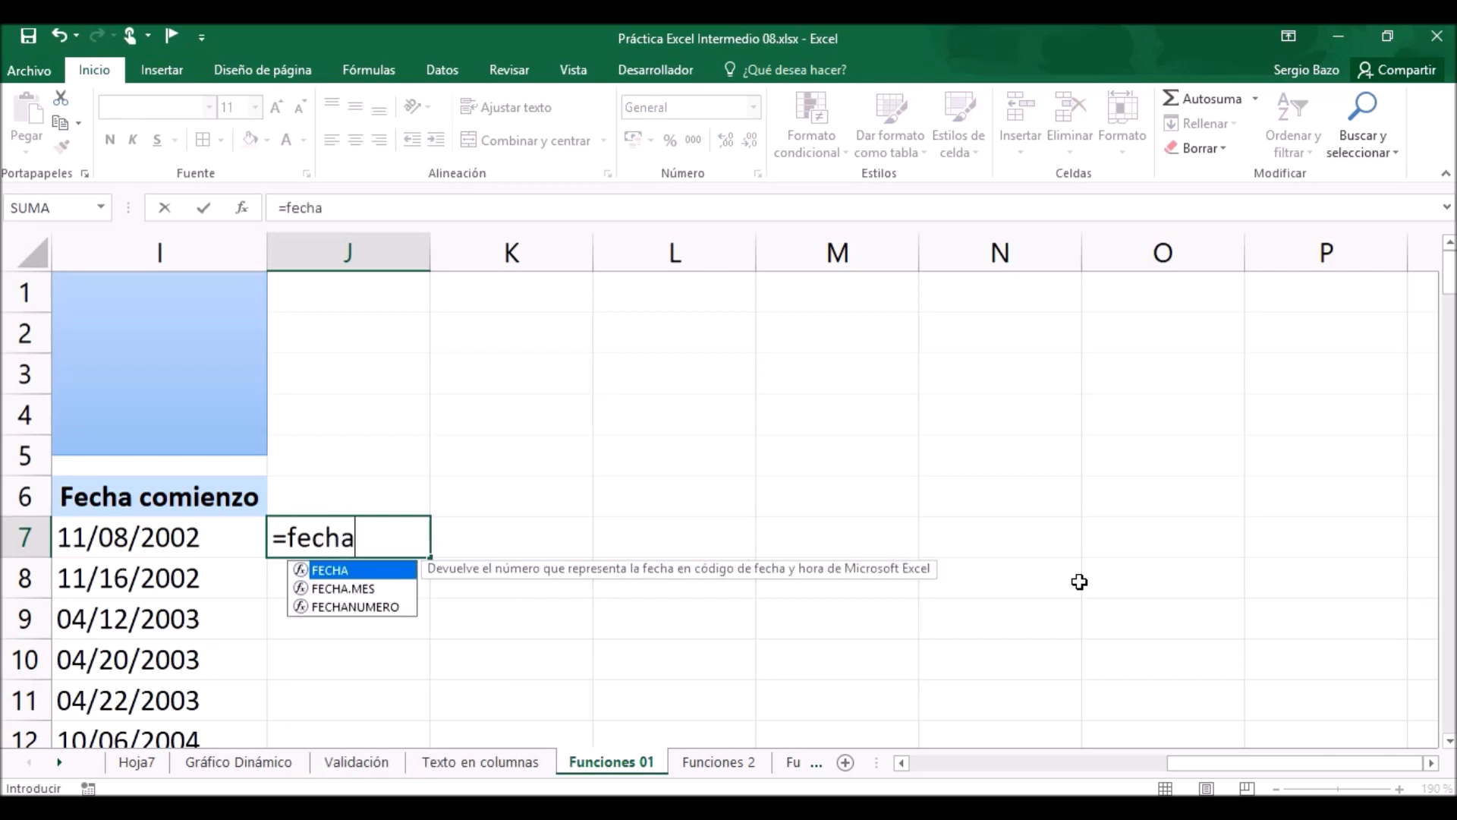
key("Tab")
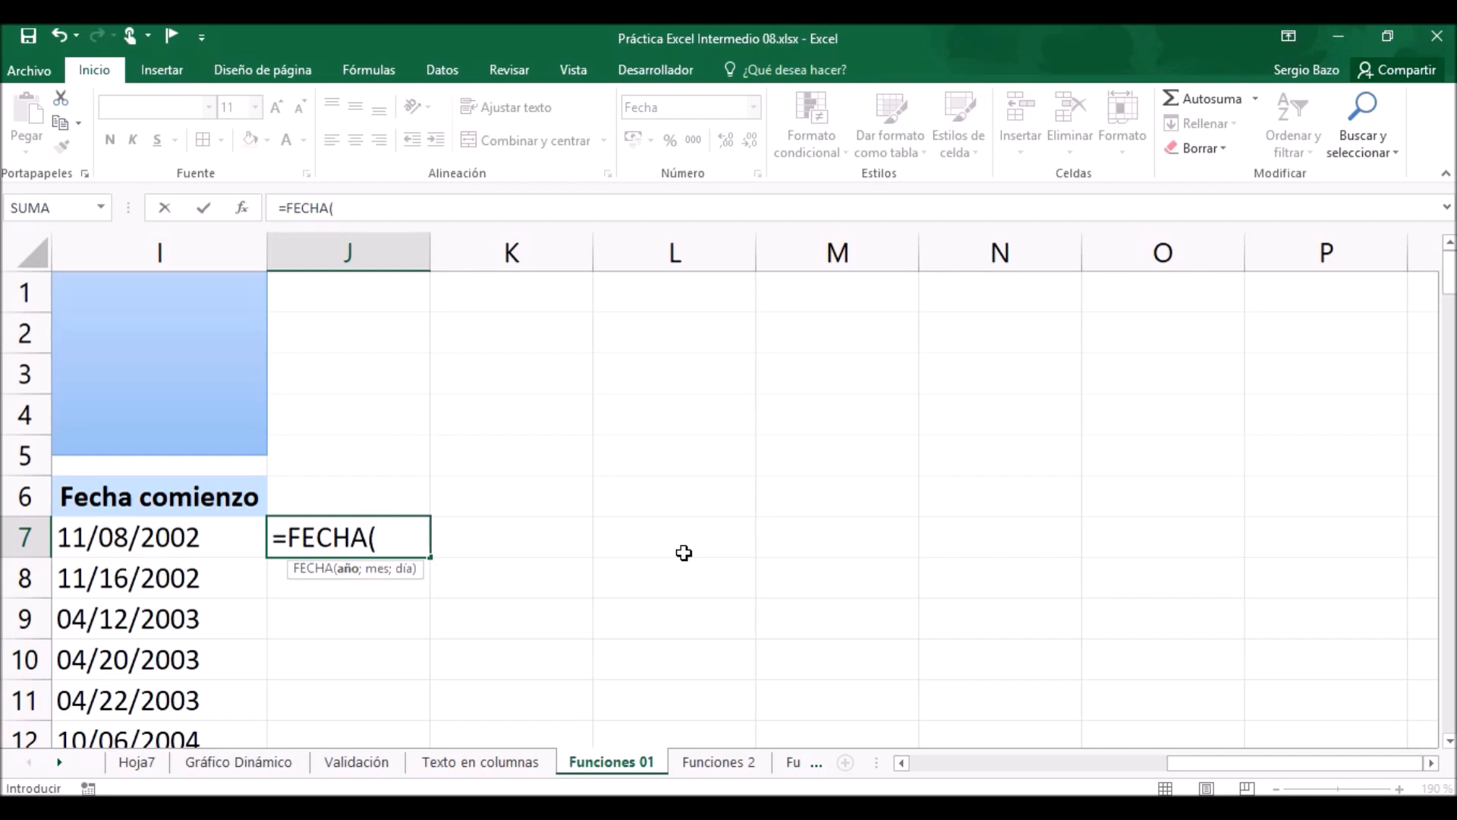
Enter VALOR(DERECHA(I7;4)) as the year argument of the FECHA formula in J7.
type("valor")
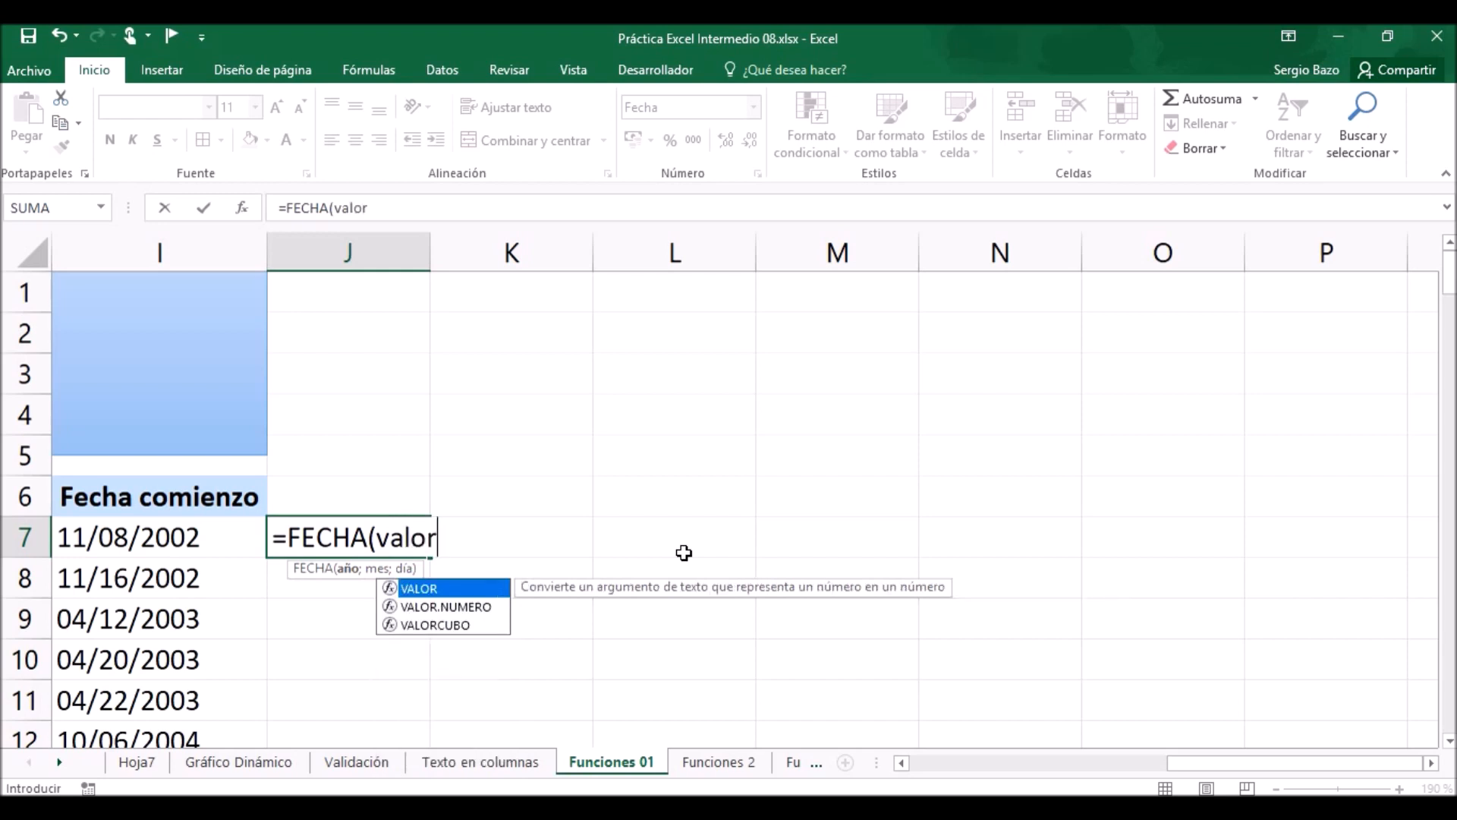
key("Tab")
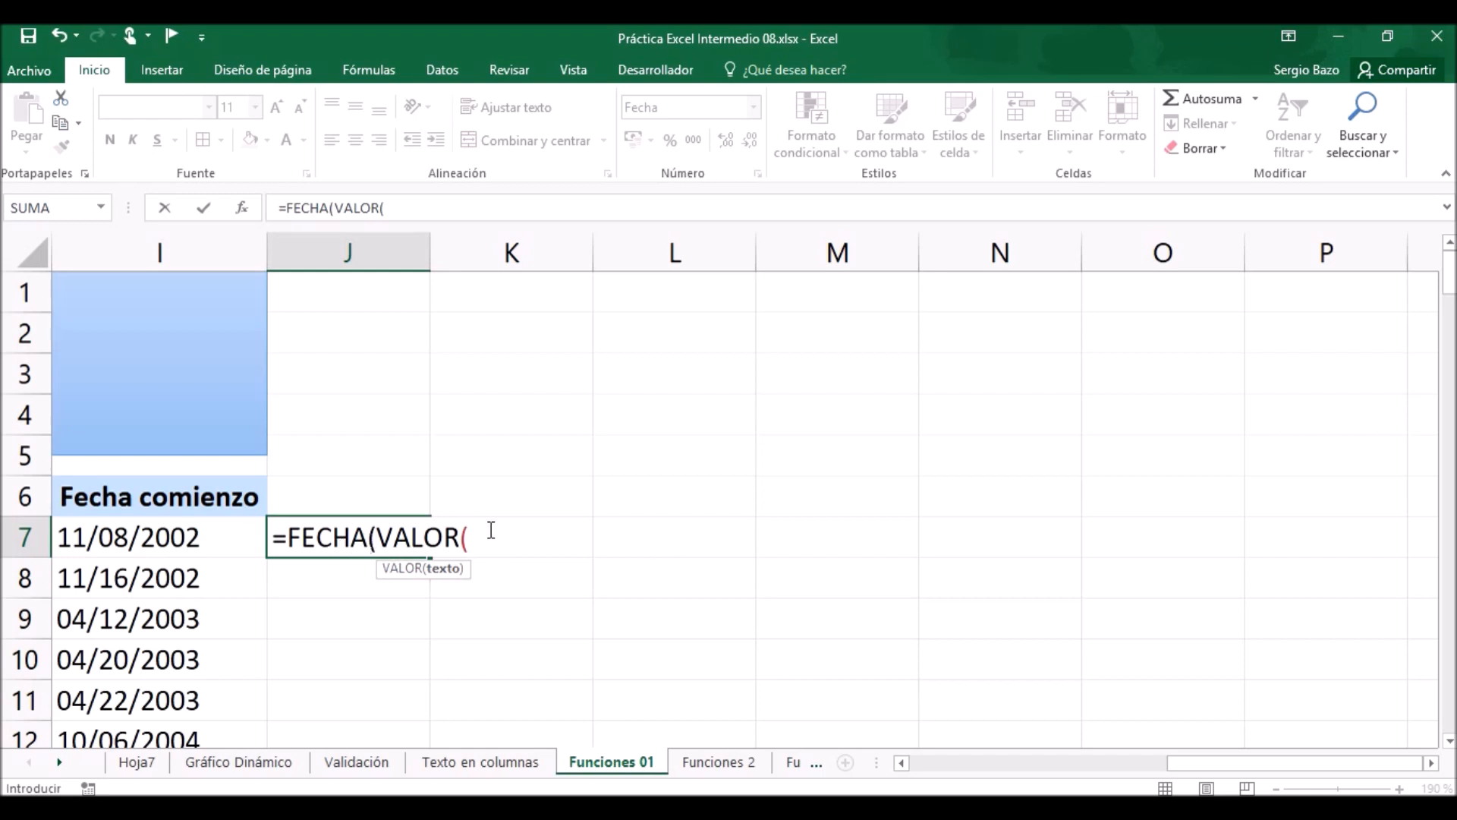
type("derecha")
key("Tab")
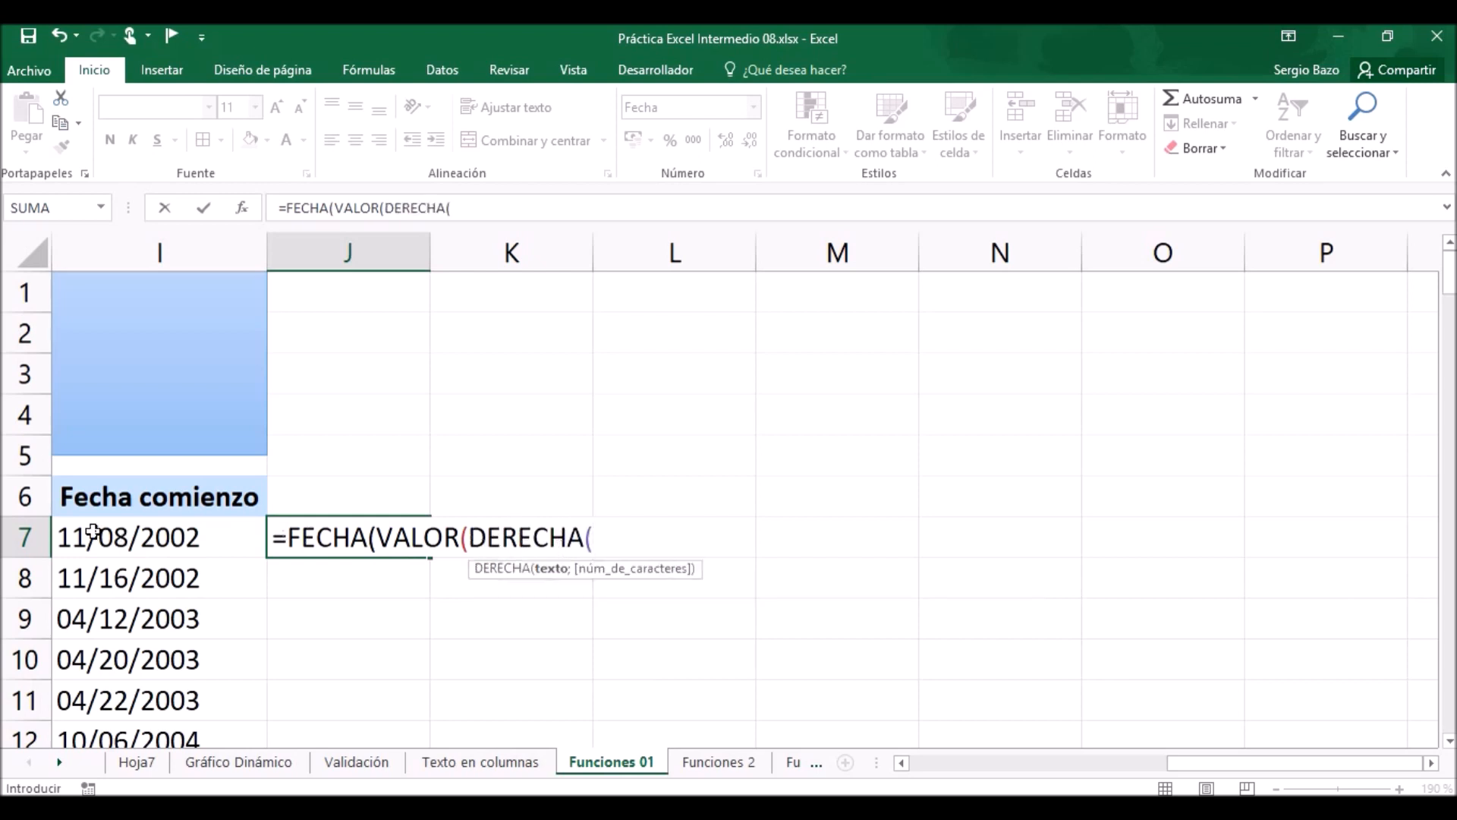
left_click(162, 540)
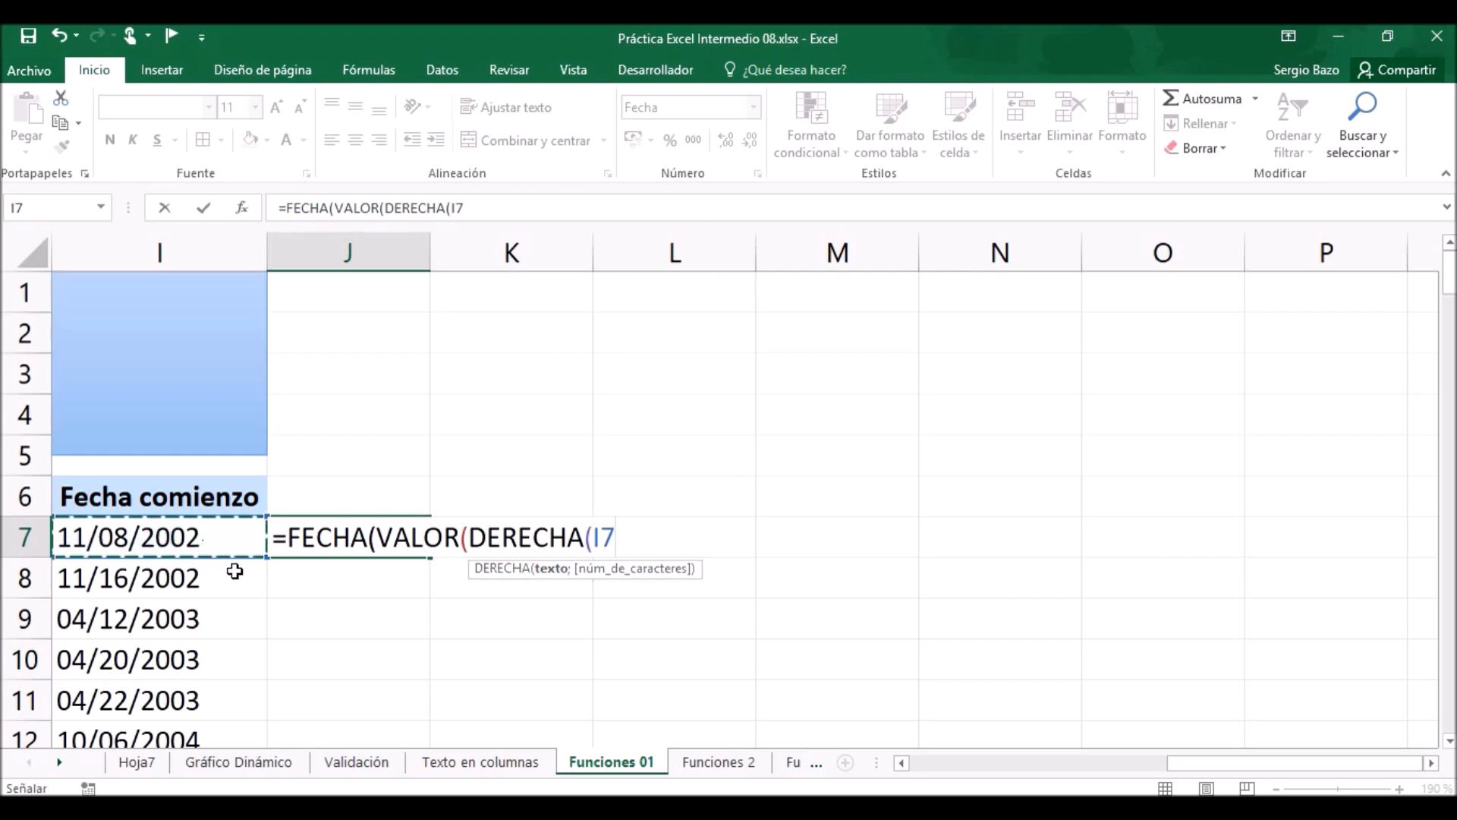
type(";")
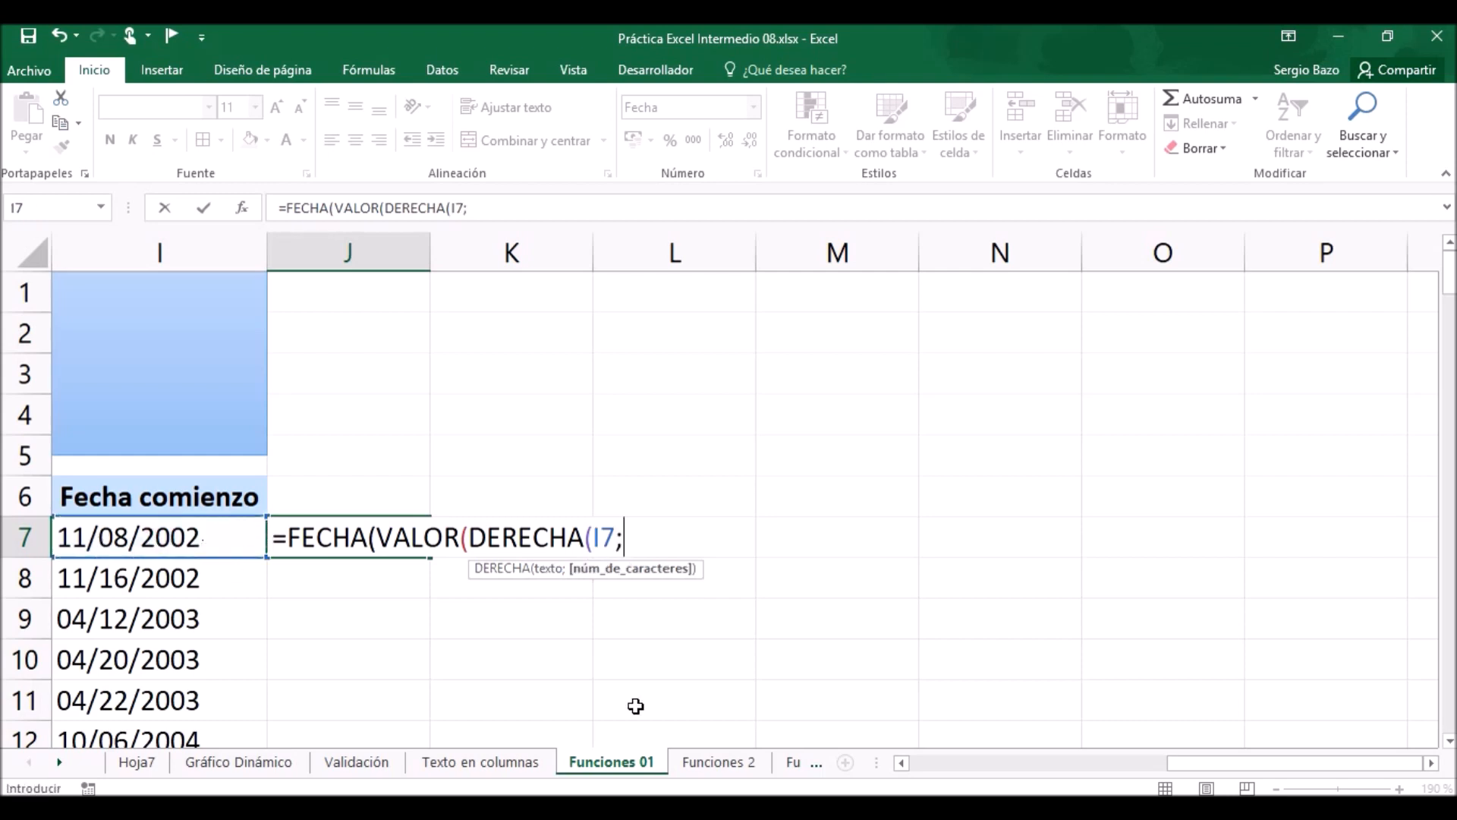
type("4)")
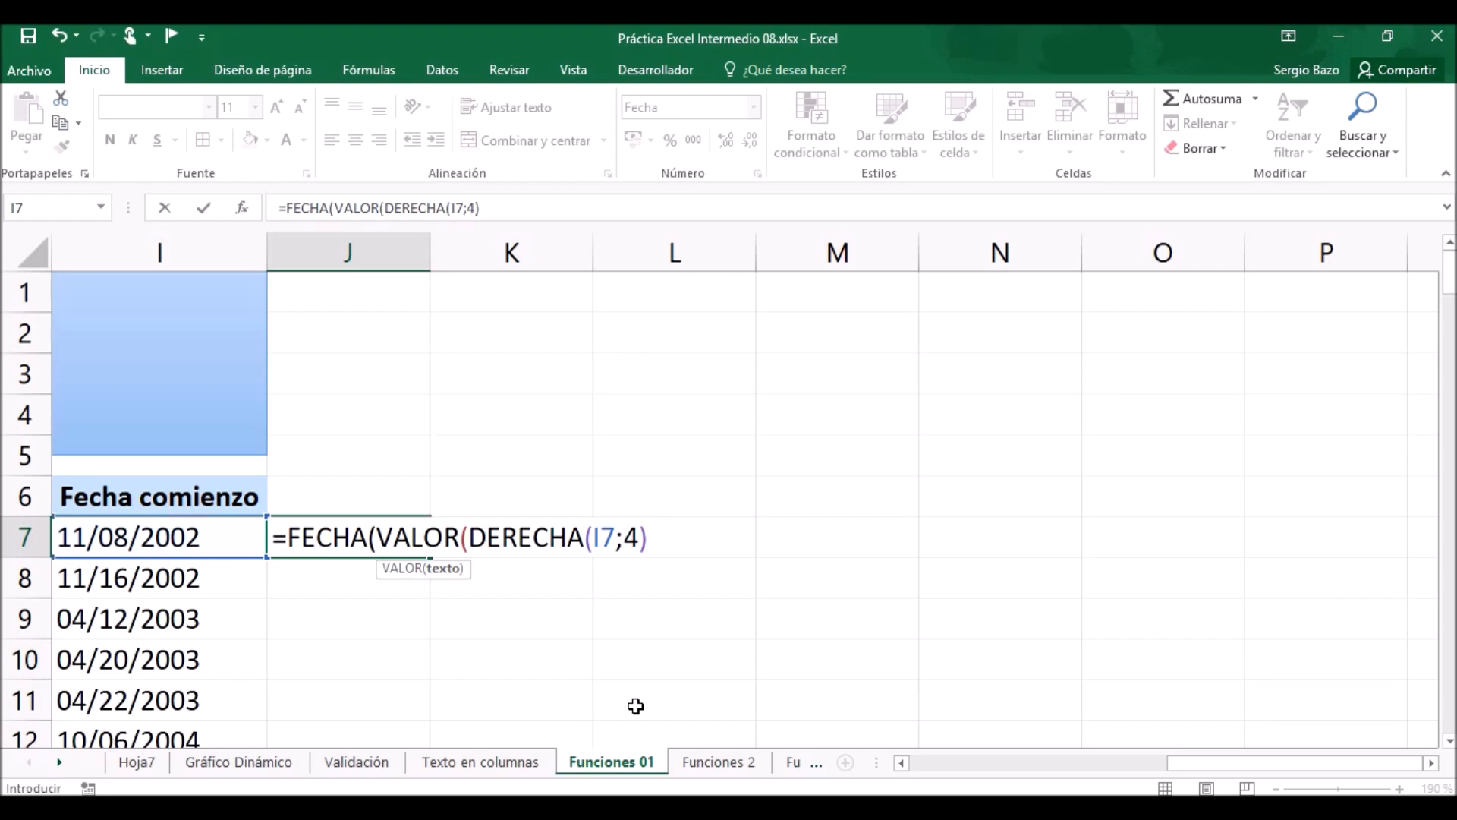
type(")")
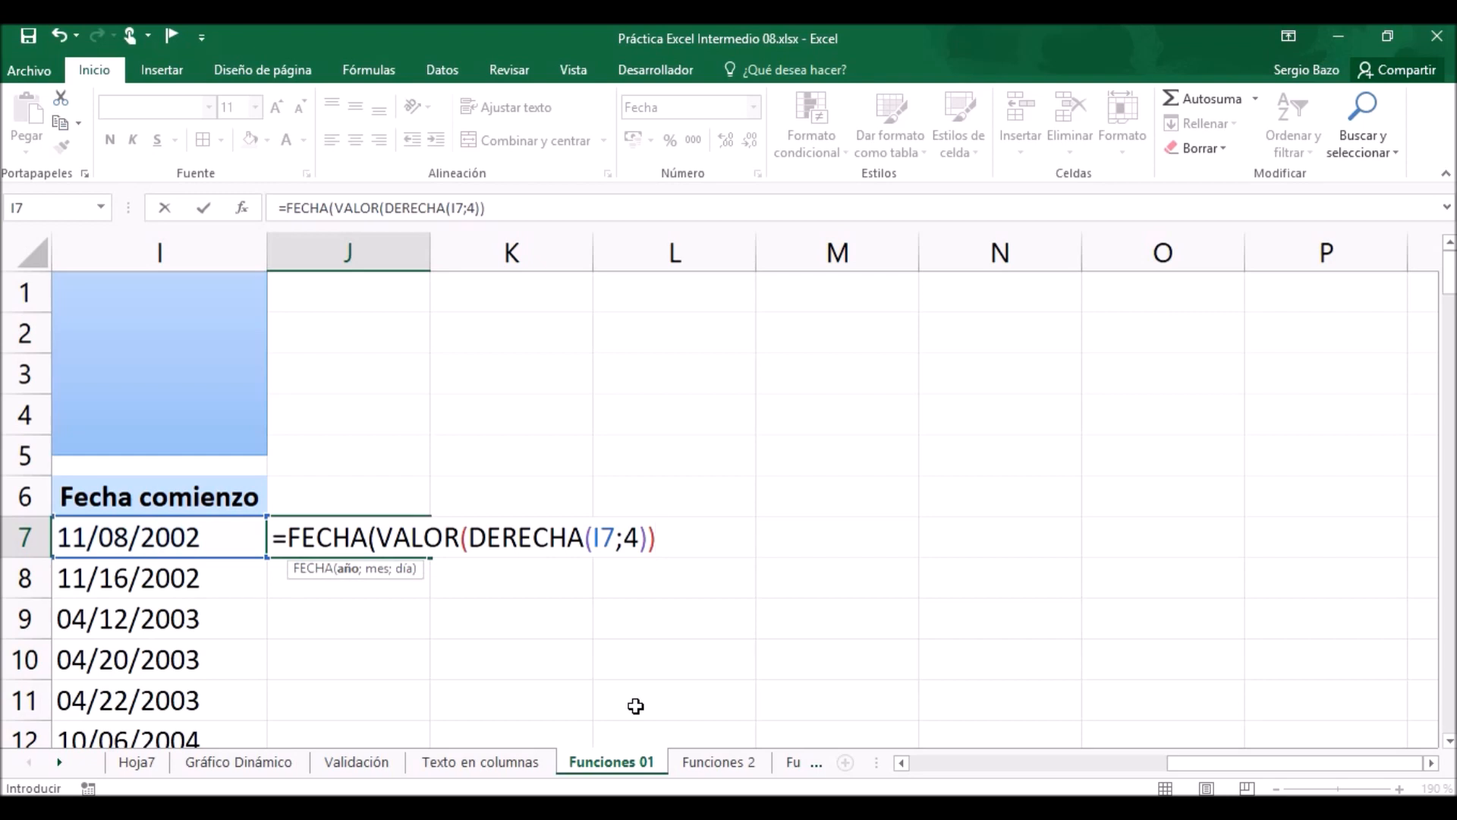
Add VALOR(IZQUIERDA(I7;2)) as the month argument of the FECHA formula in J7.
type(";")
type("v")
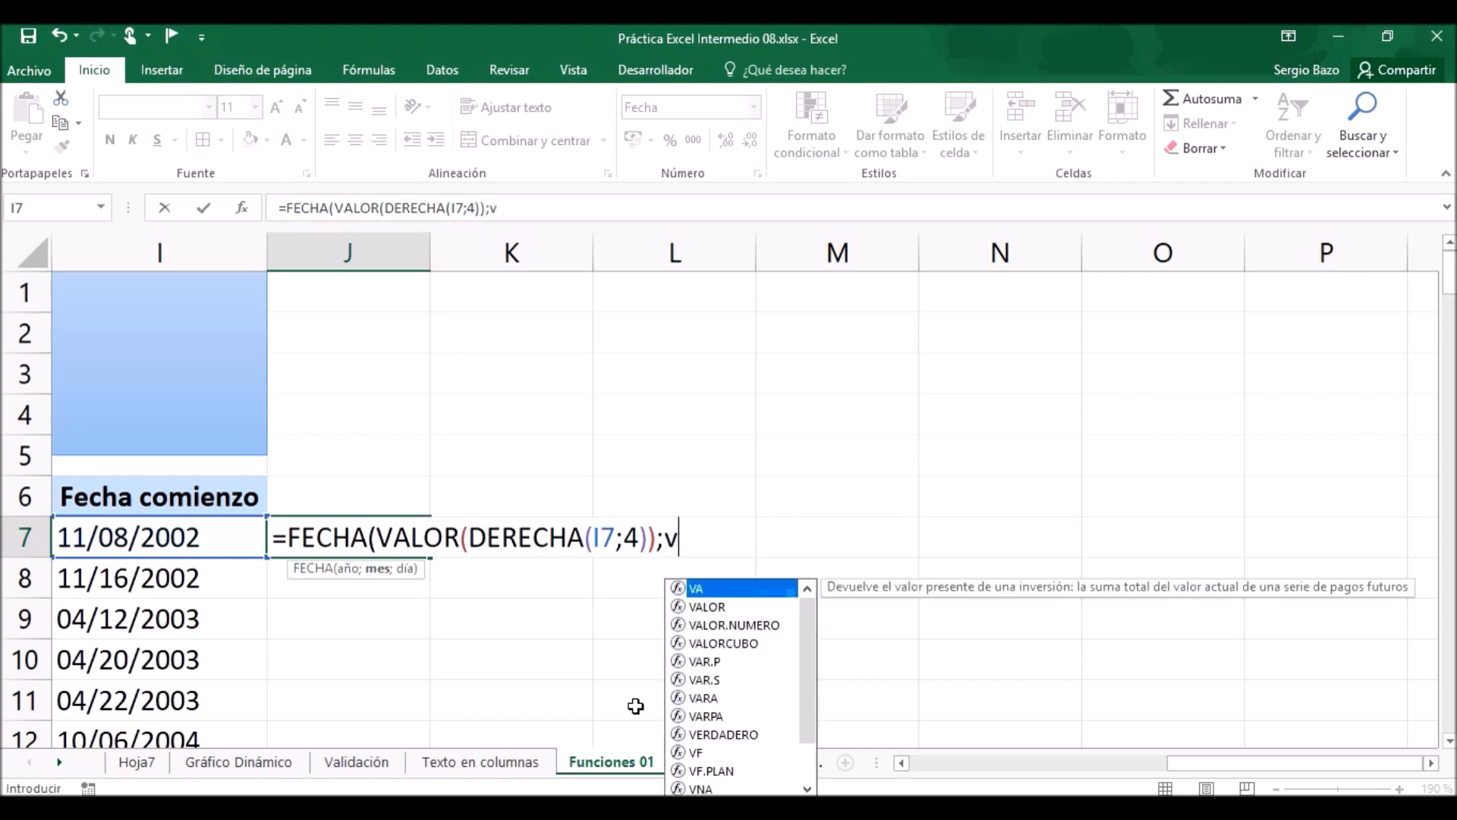
type("alor")
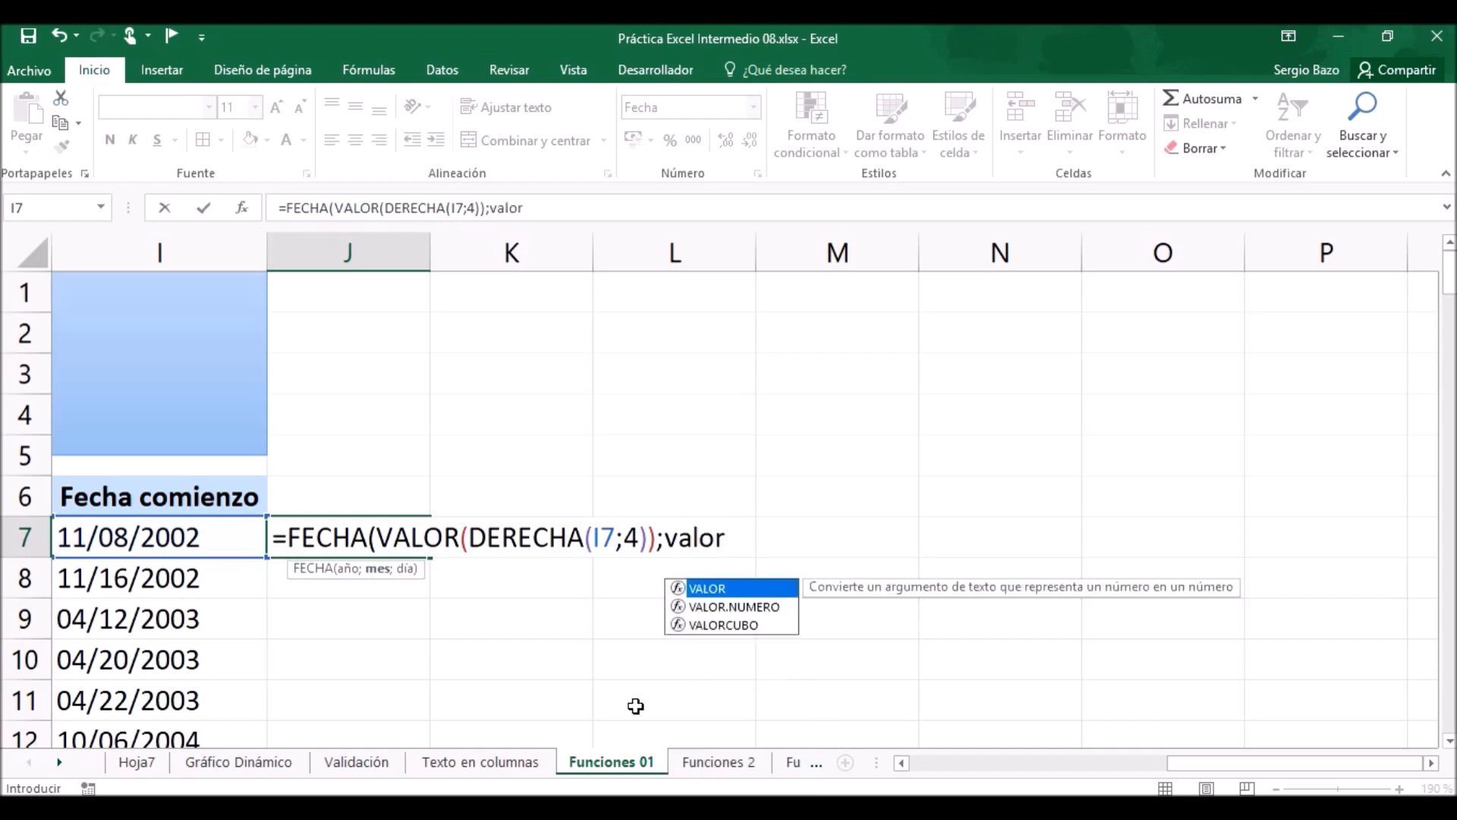
key("Tab")
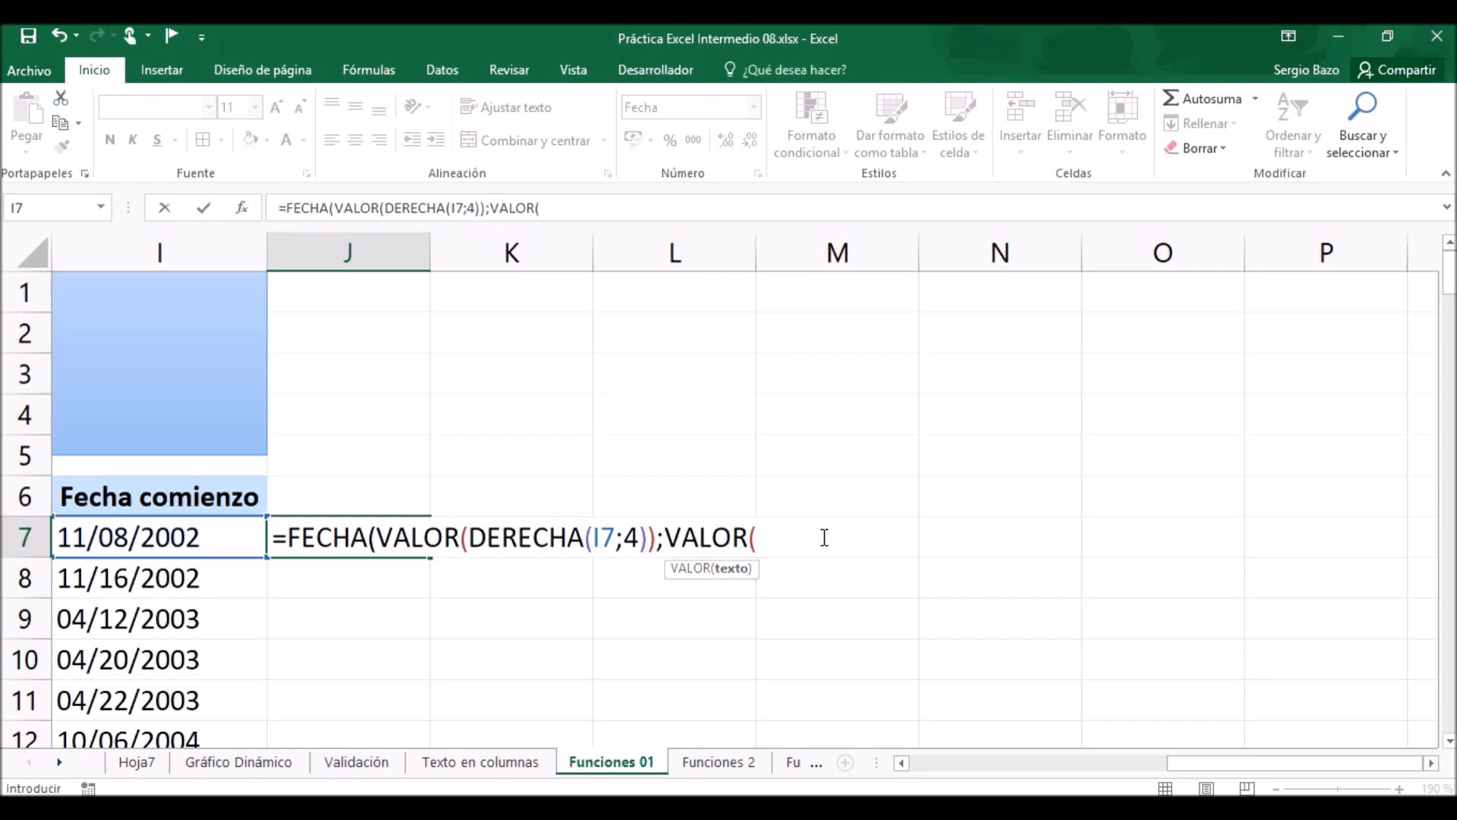
type("izq")
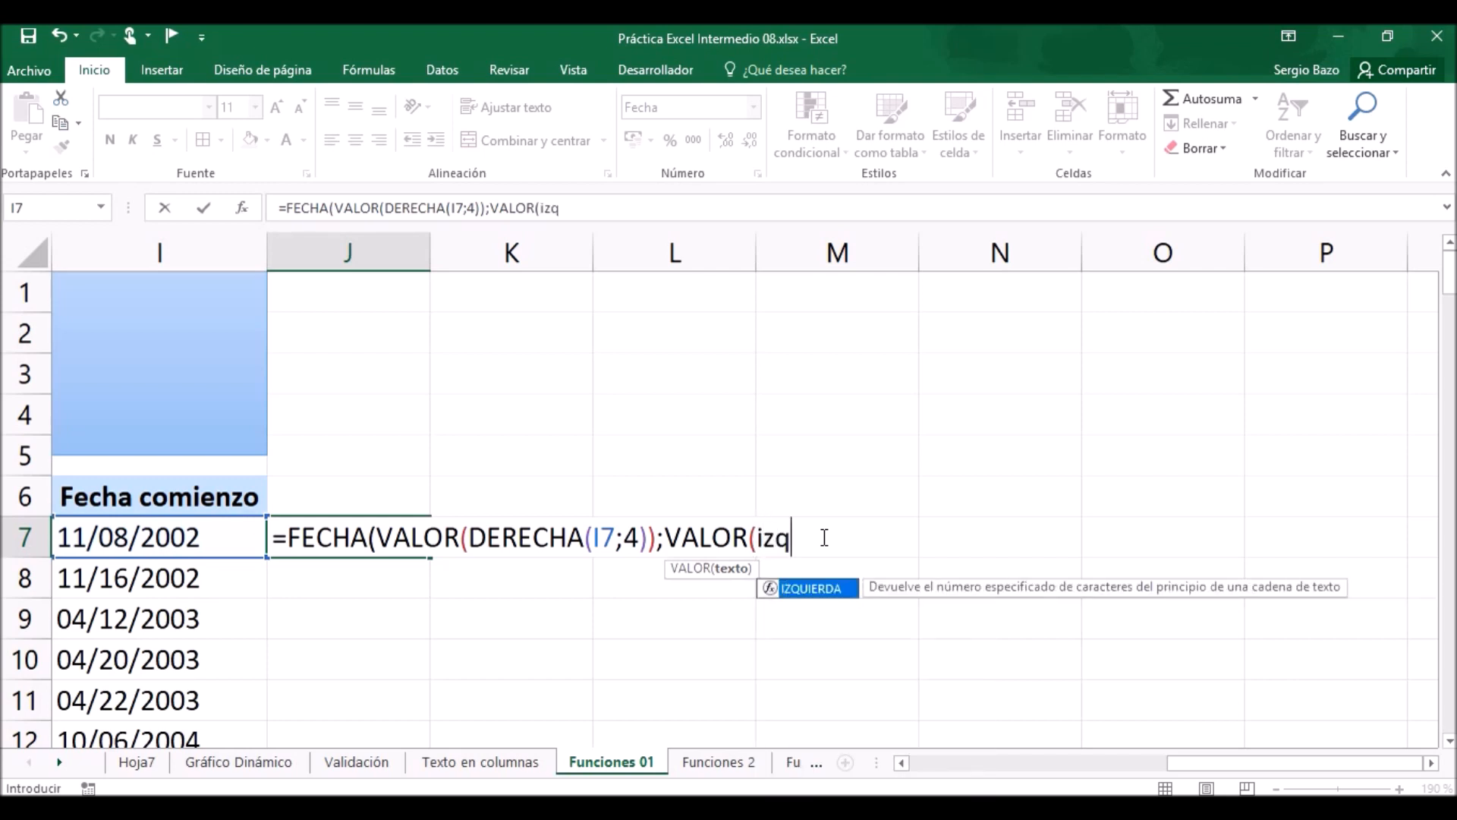
key("Tab")
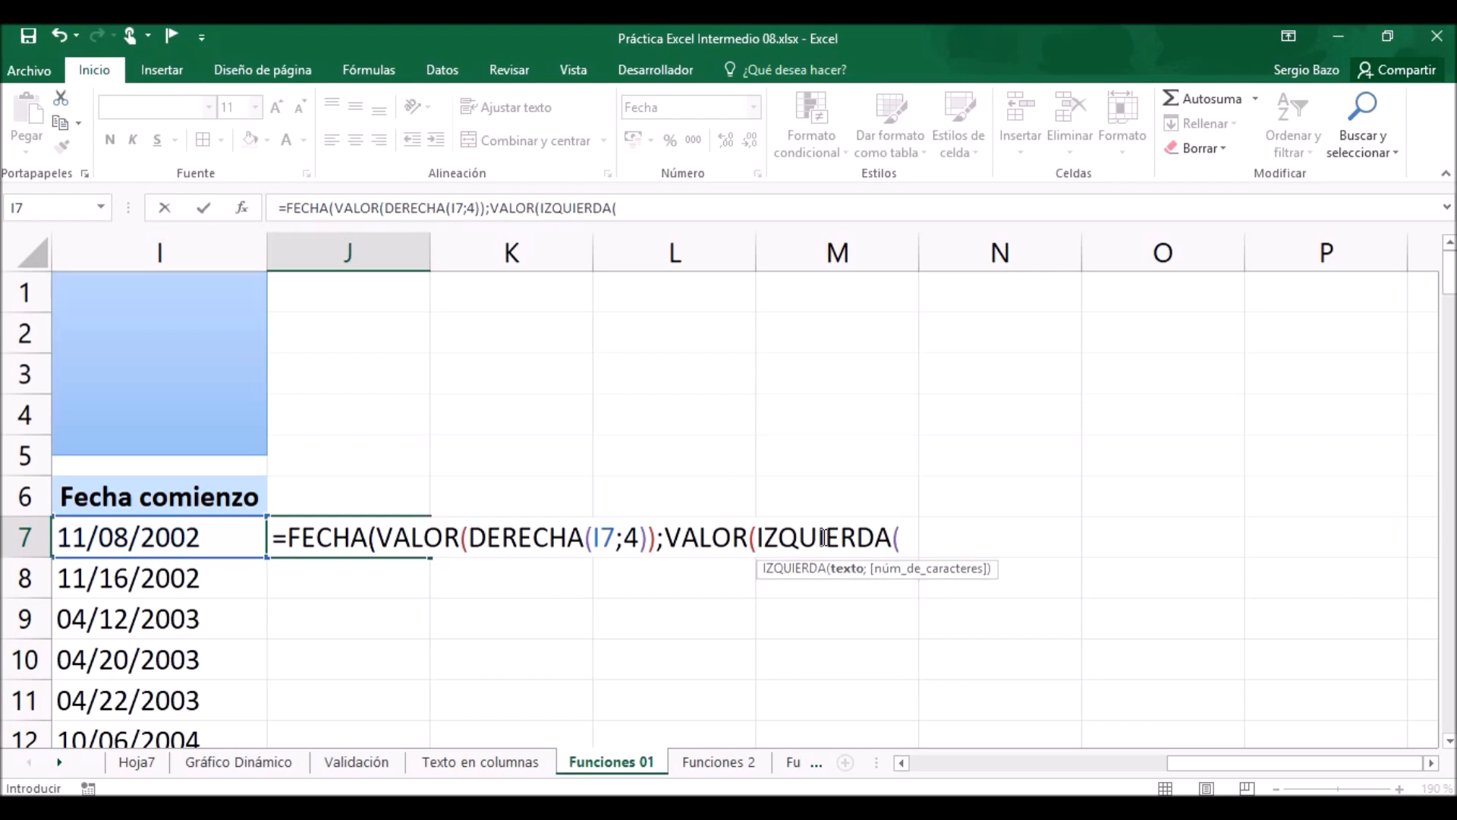
left_click(206, 543)
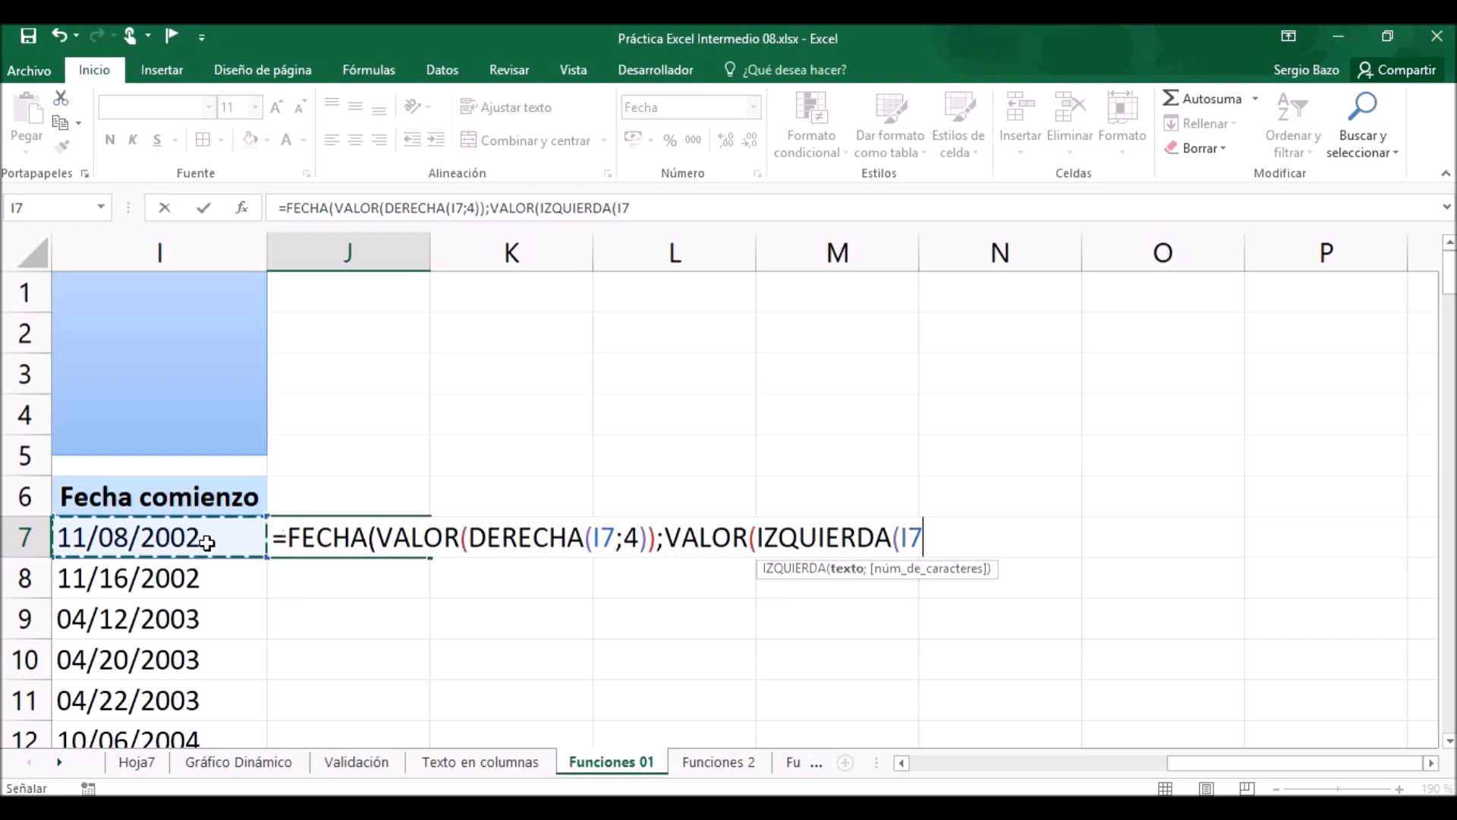
type(";")
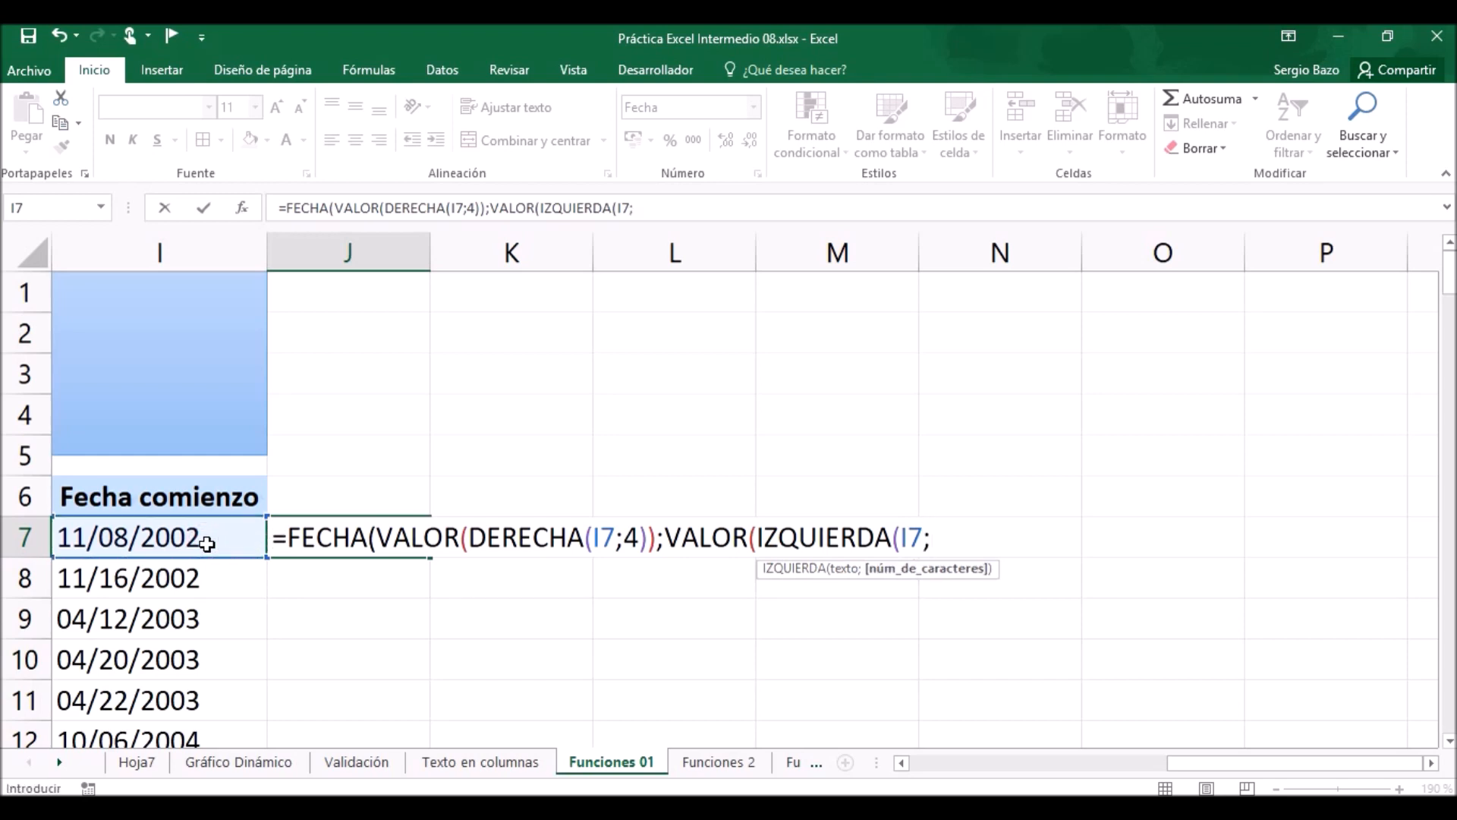
type("2")
type("))")
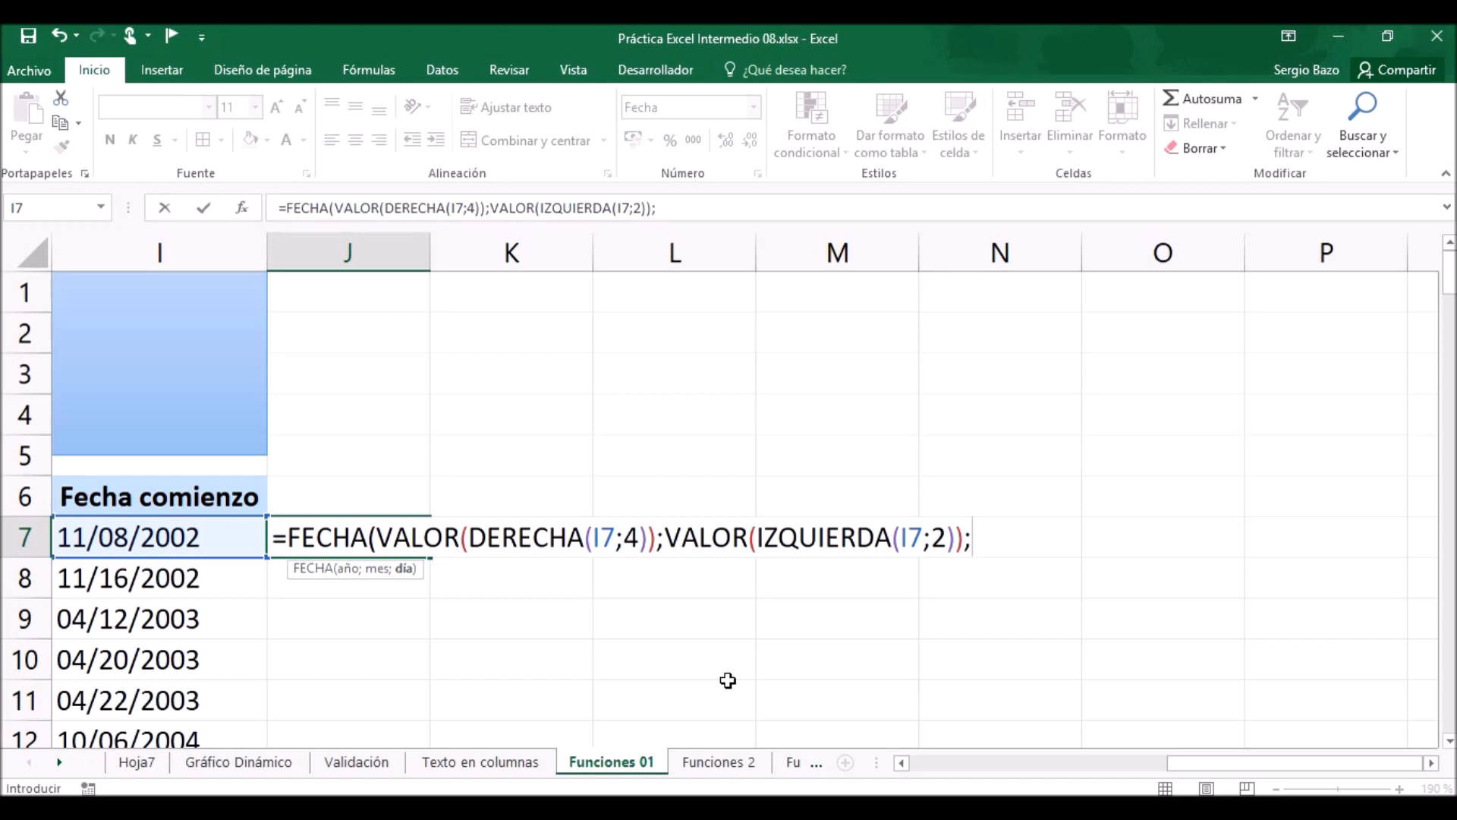
Add VALOR(EXTRAE(I7;4;2)) as the day argument and complete the FECHA formula in J7.
type("valor")
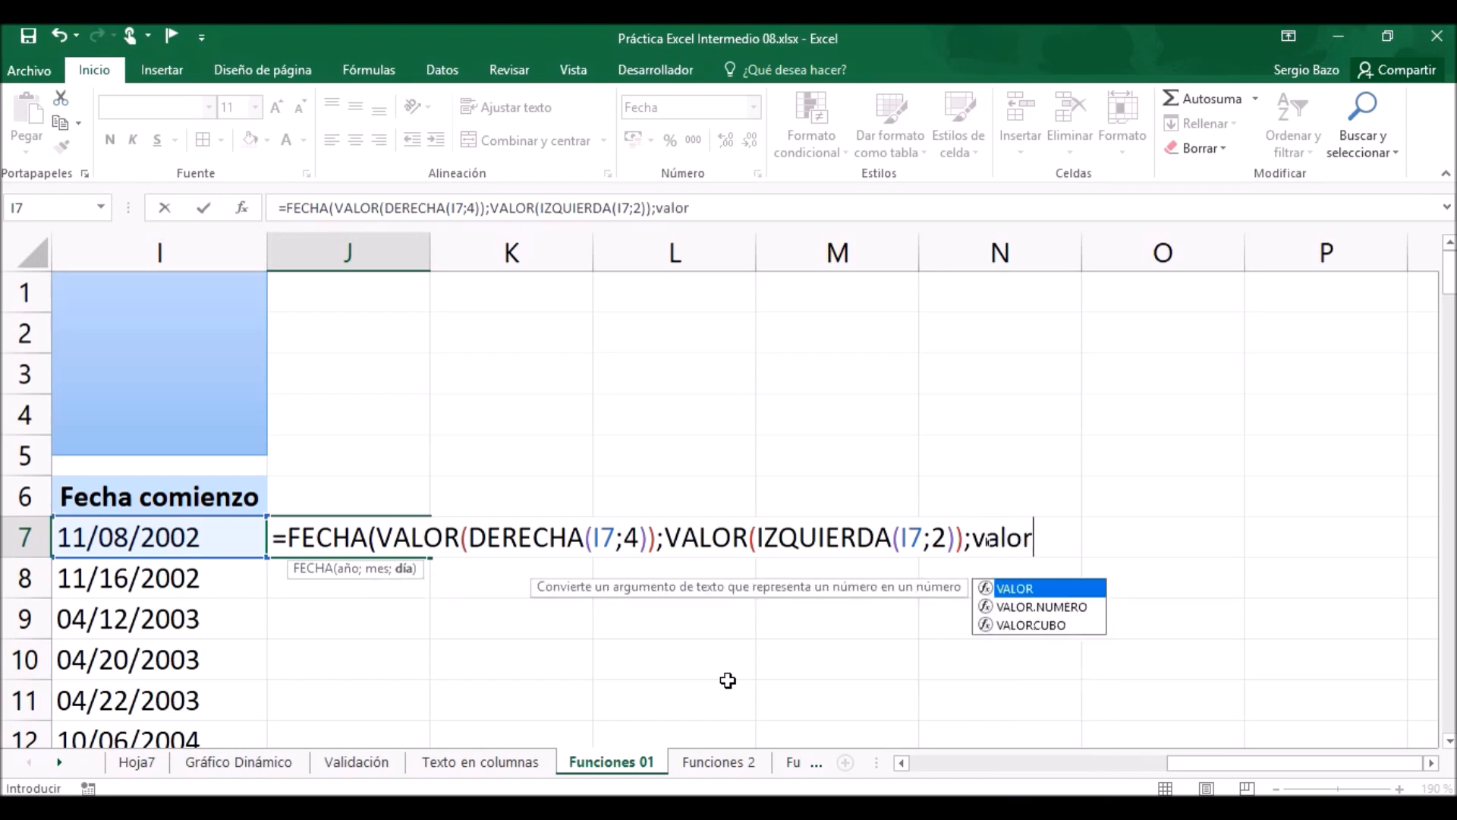
key("Tab")
type("extra")
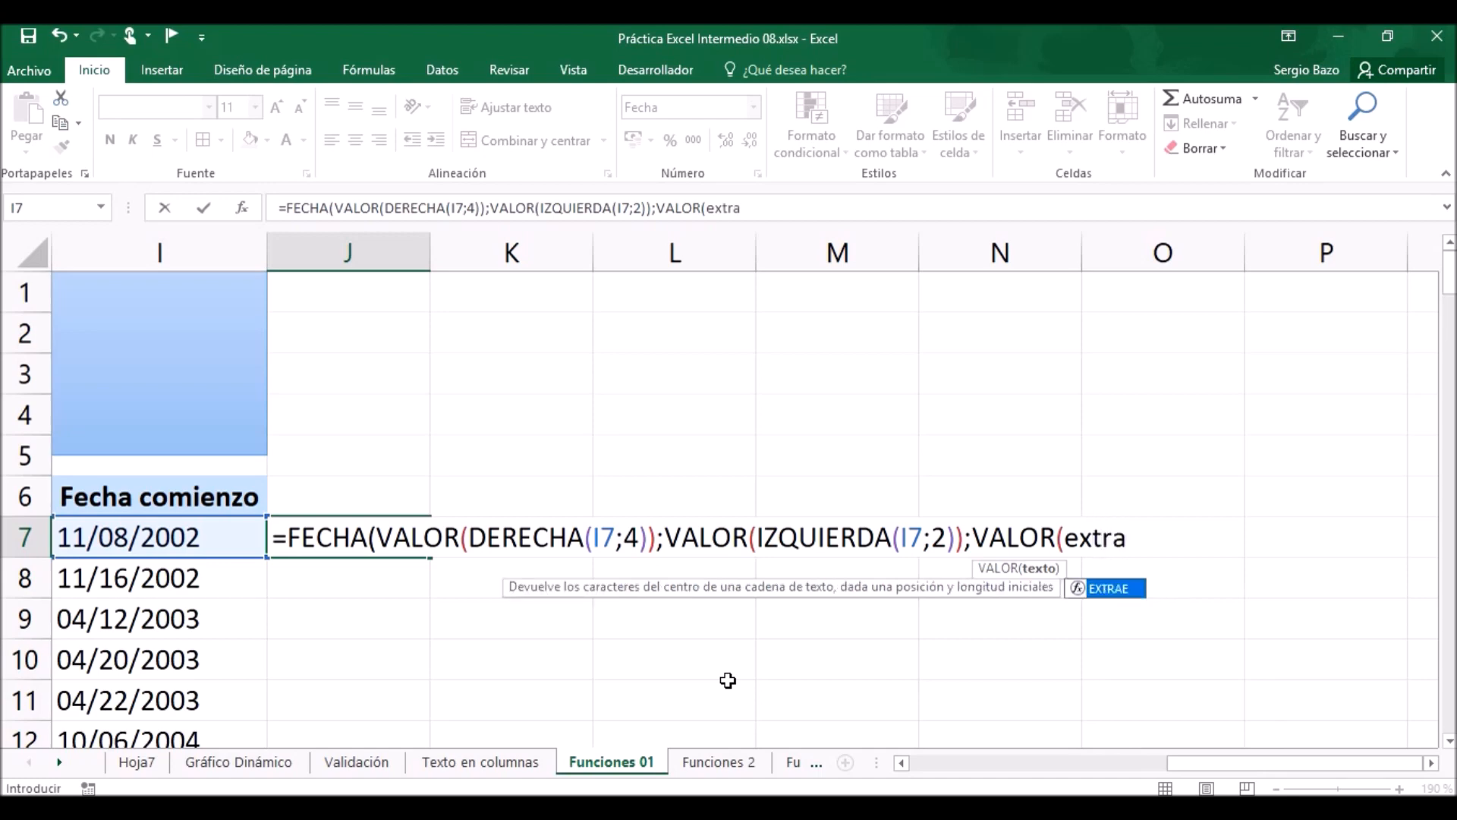
key("Tab")
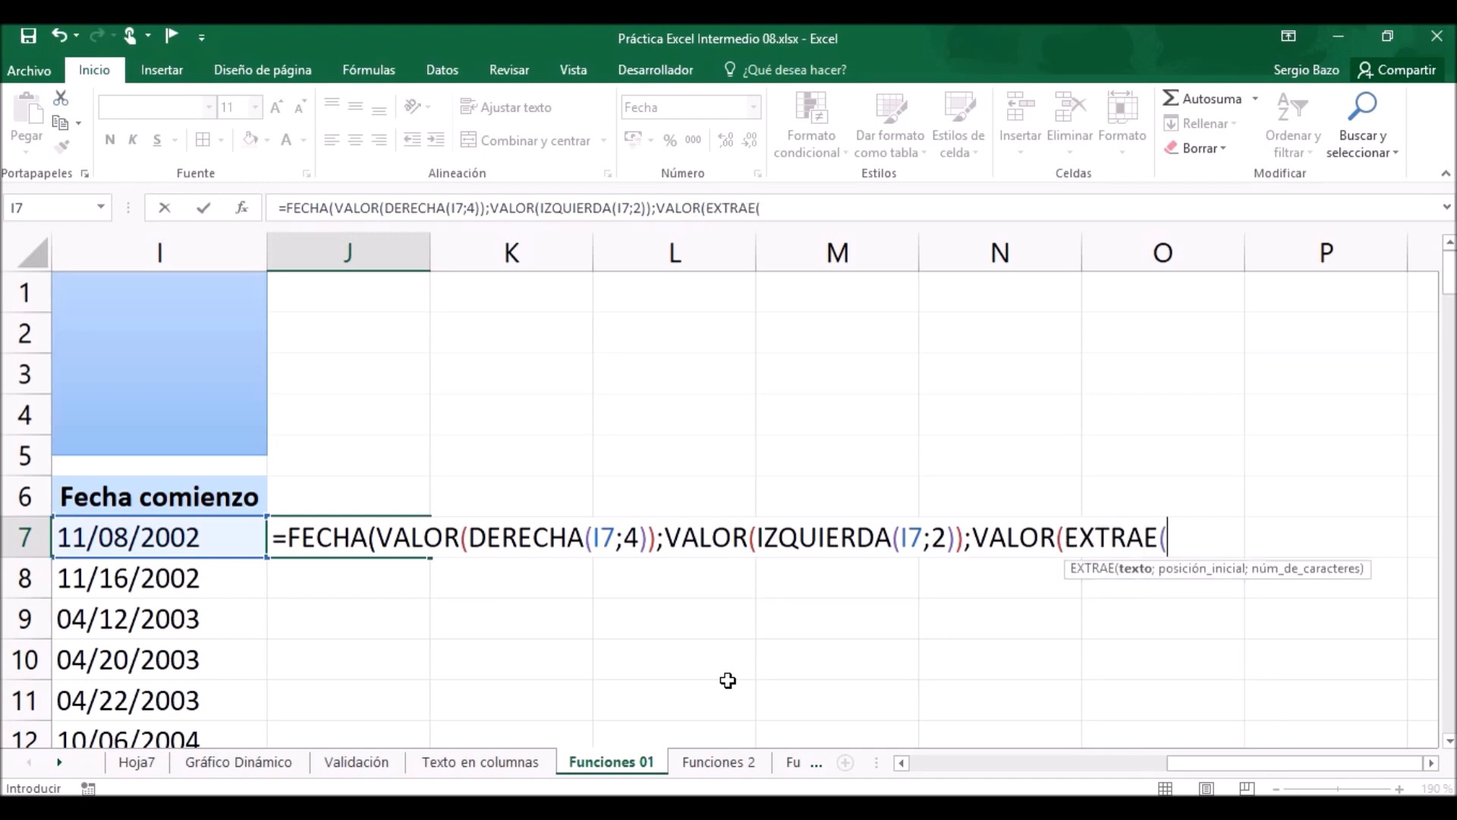
left_click(142, 534)
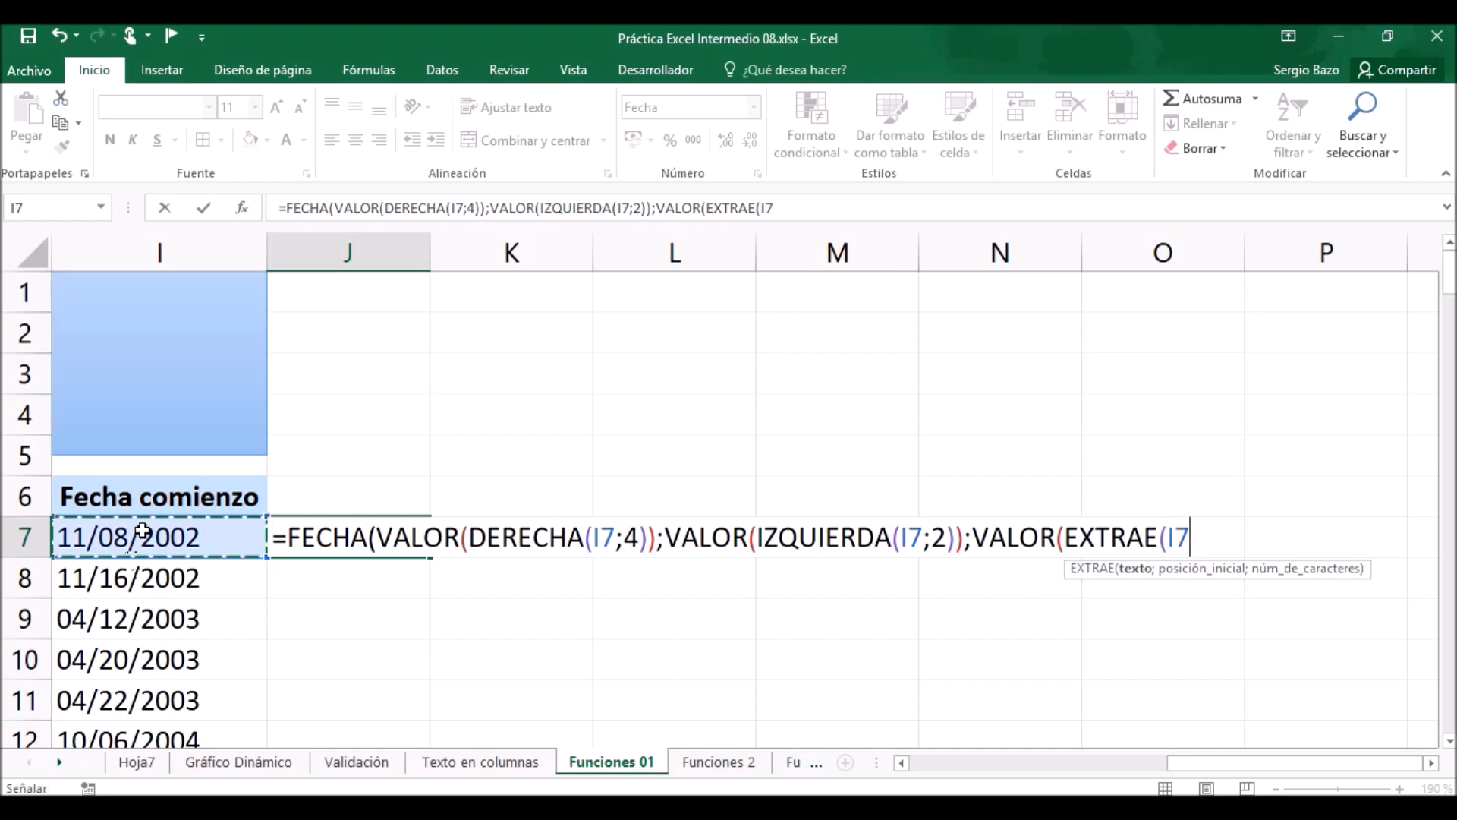
type(";")
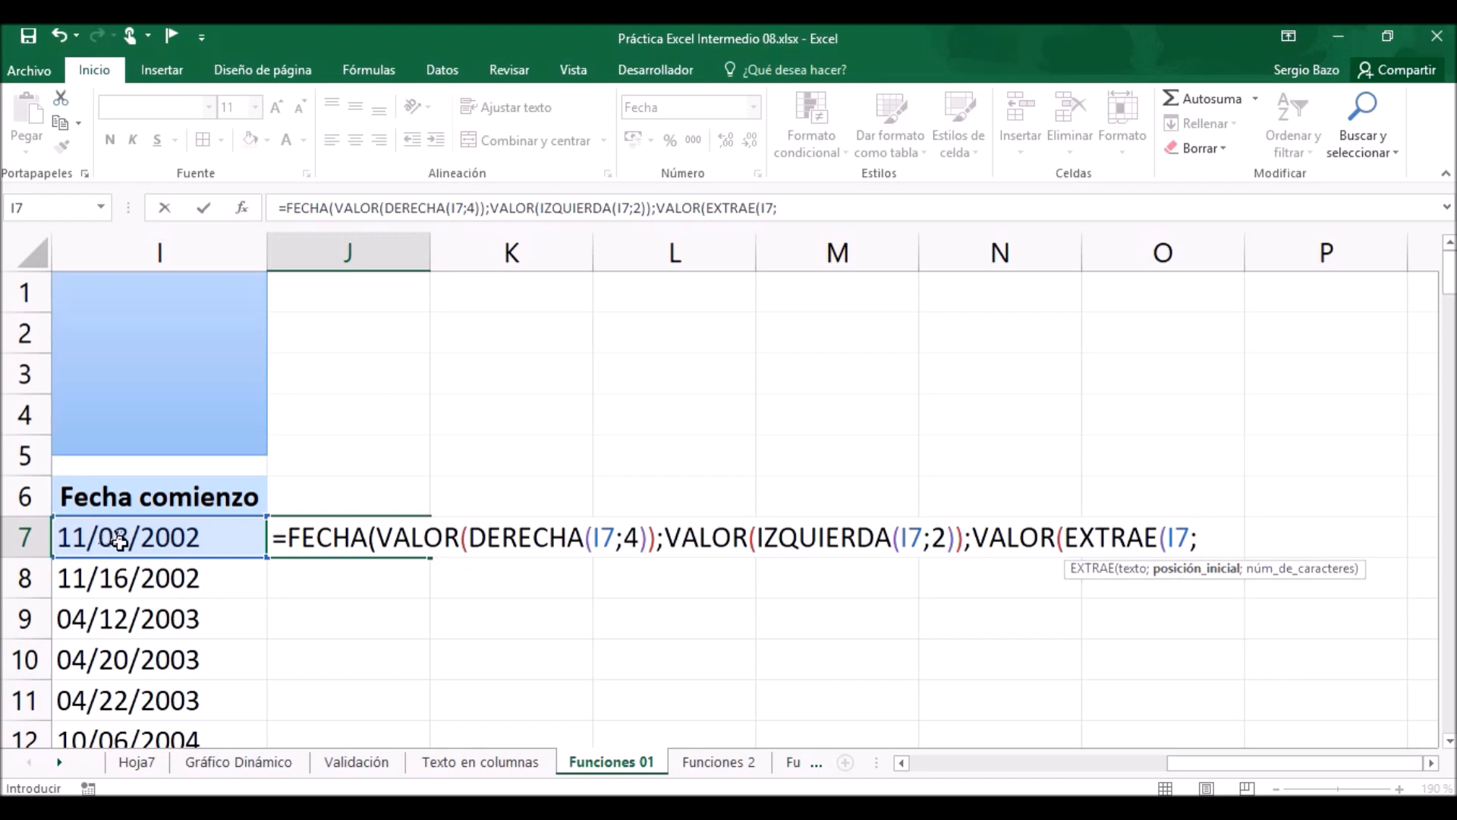
type("4;")
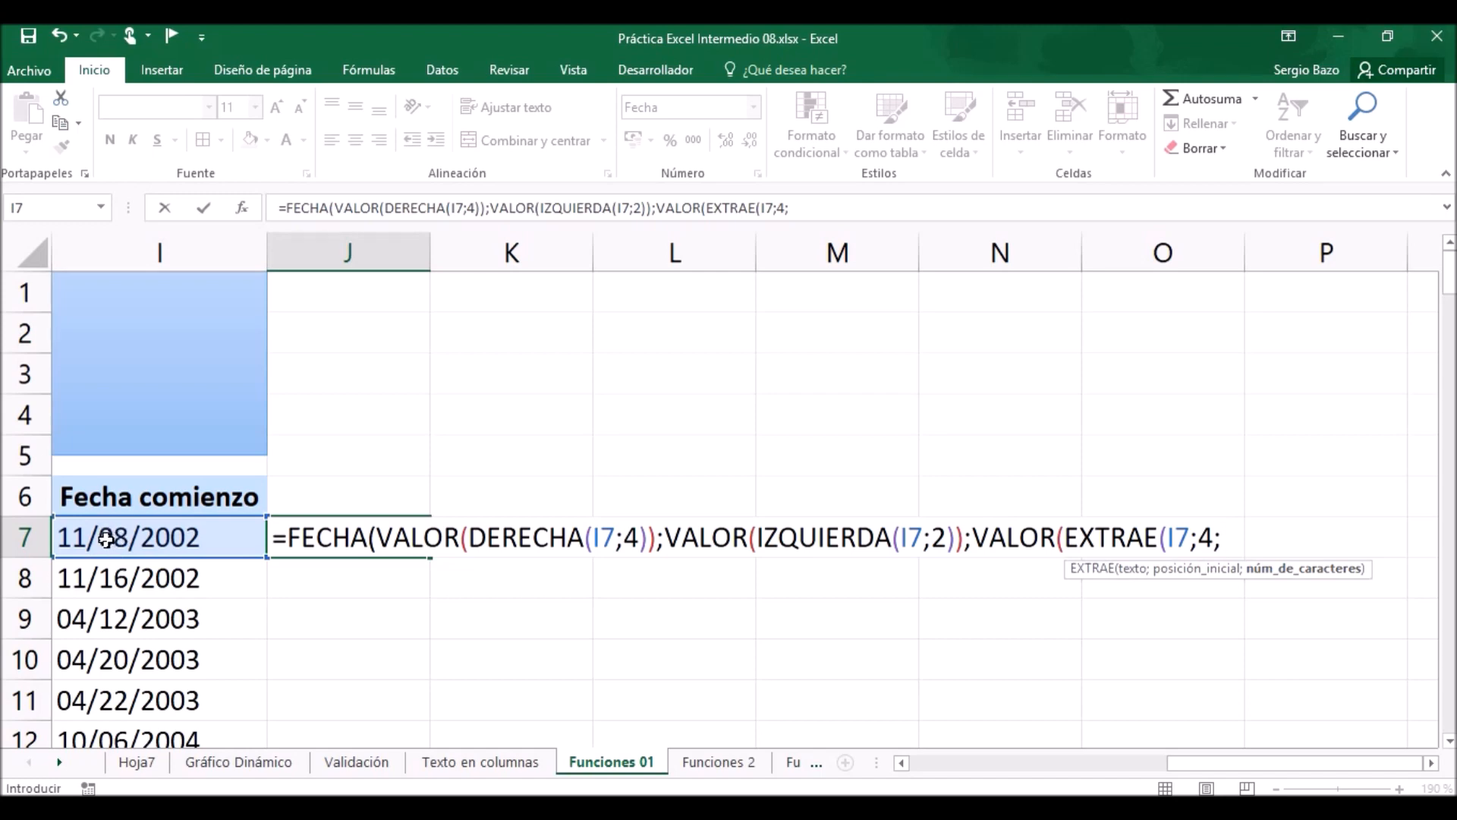
type("2))")
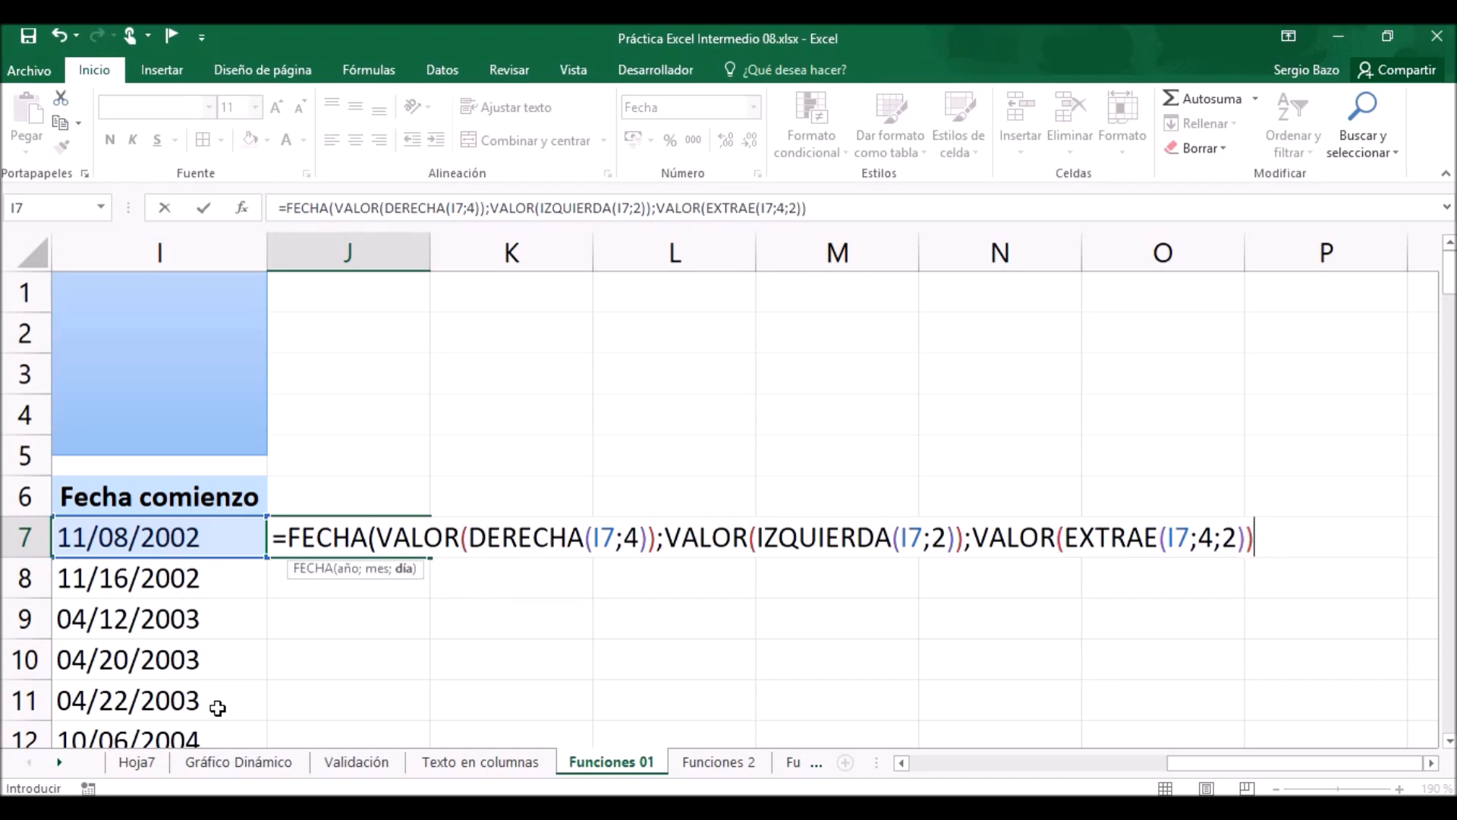
type(")")
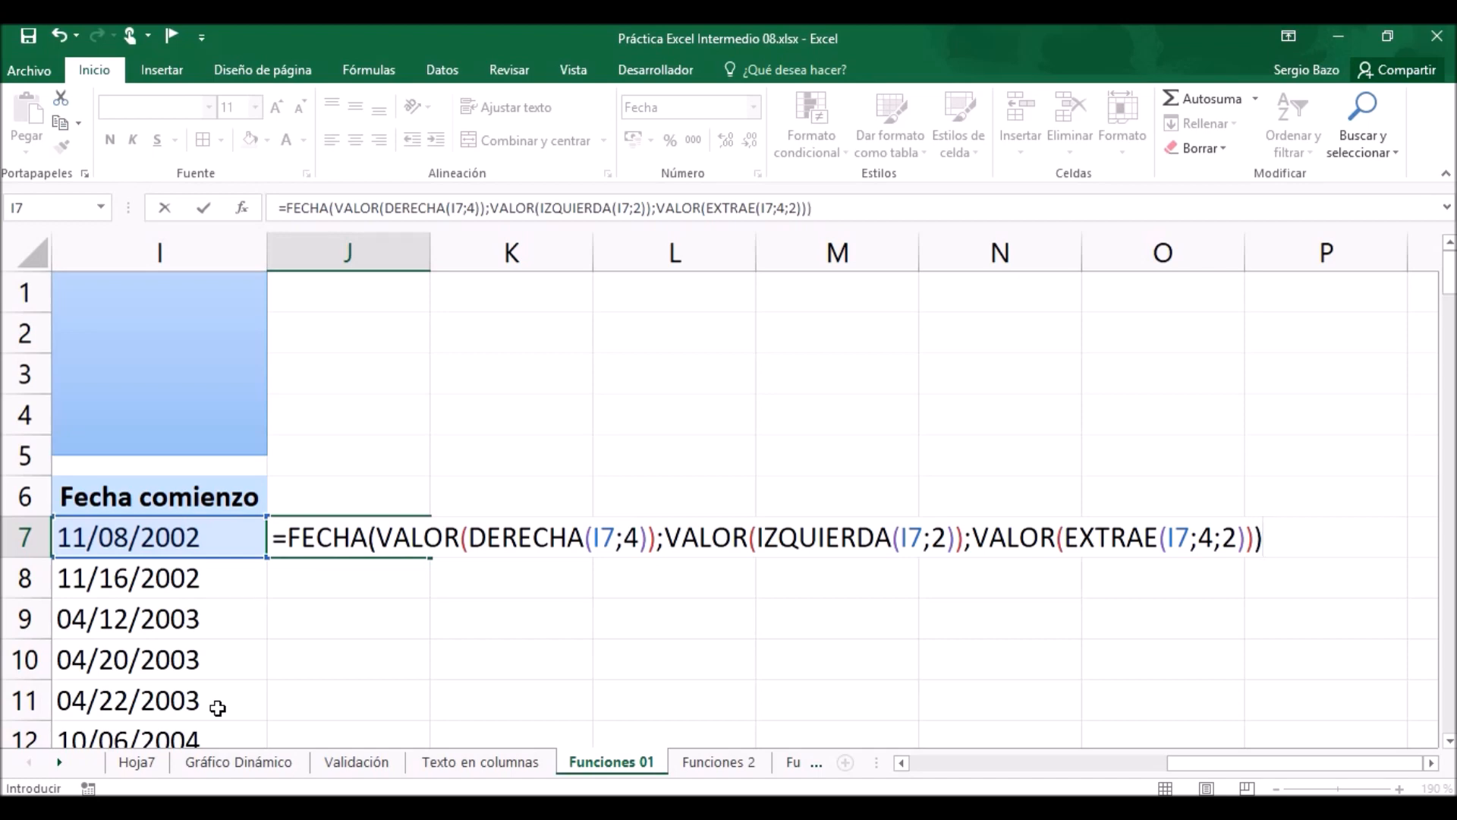
key("Return")
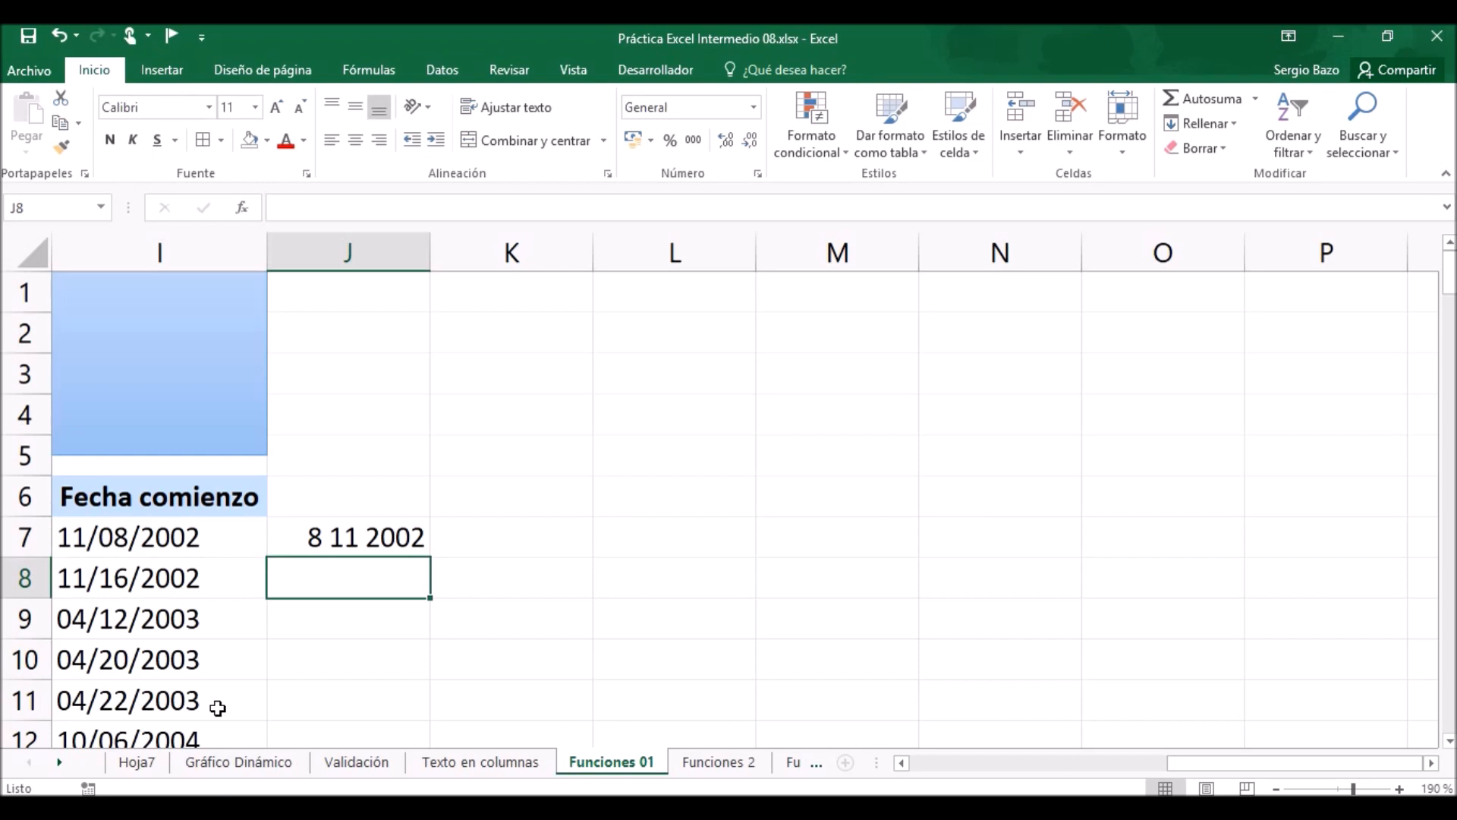
Fill the J7 date formula down column J alongside all the Fecha comienzo entries and check the dates.
left_click(363, 537)
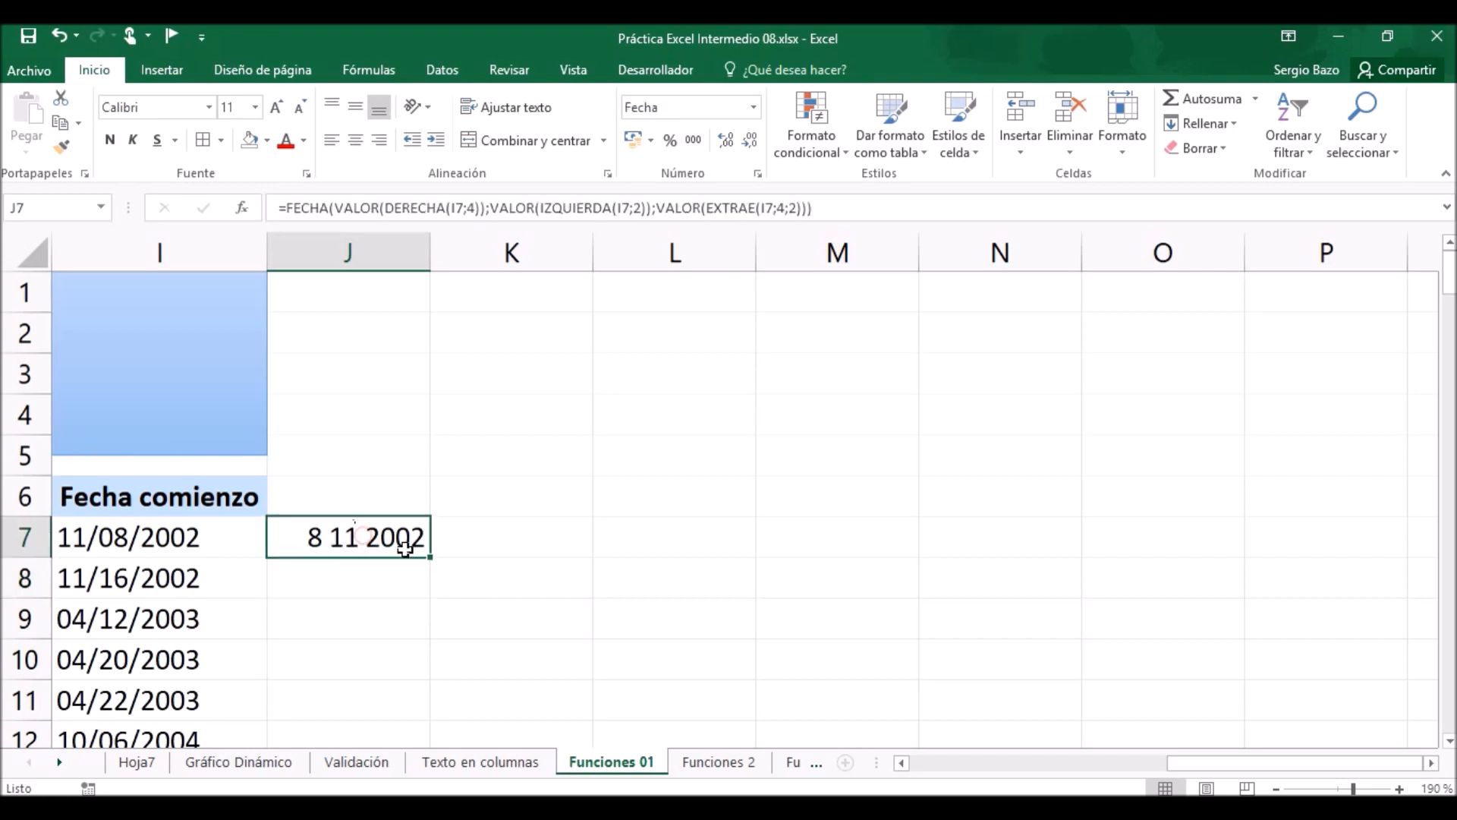
double_click(433, 556)
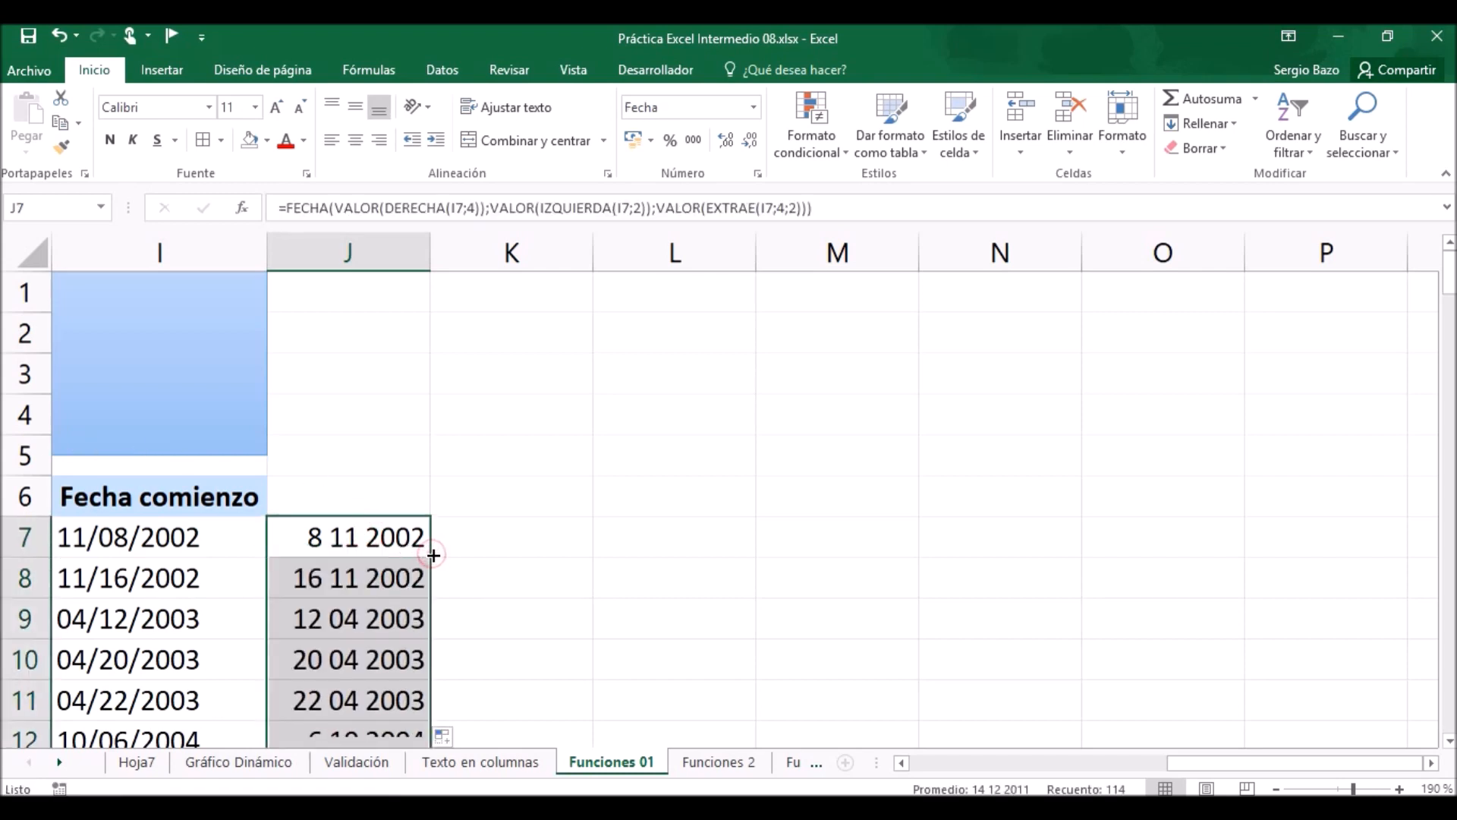
scroll(381, 577, "down", 4)
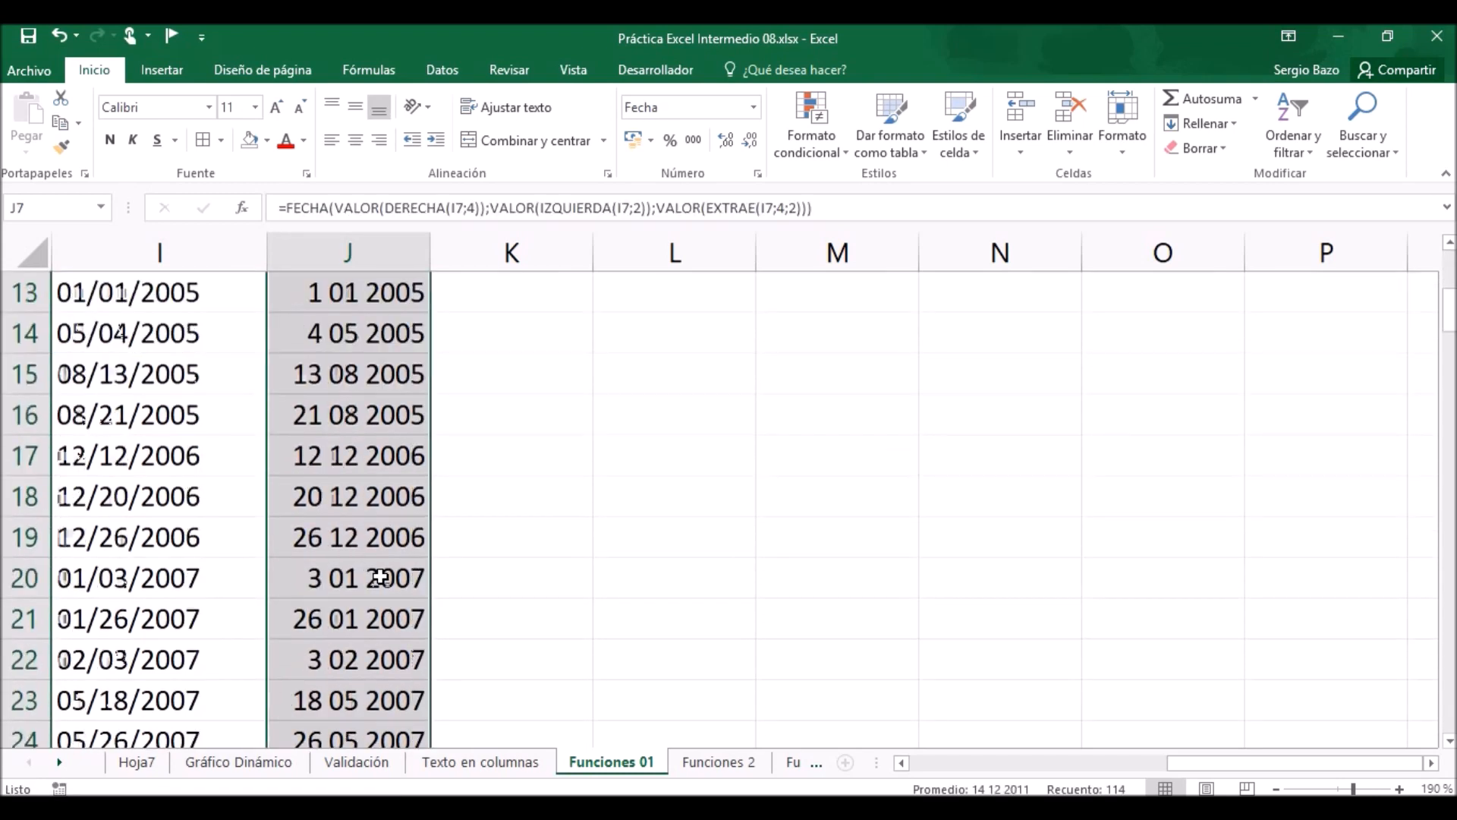
scroll(381, 577, "up", 3)
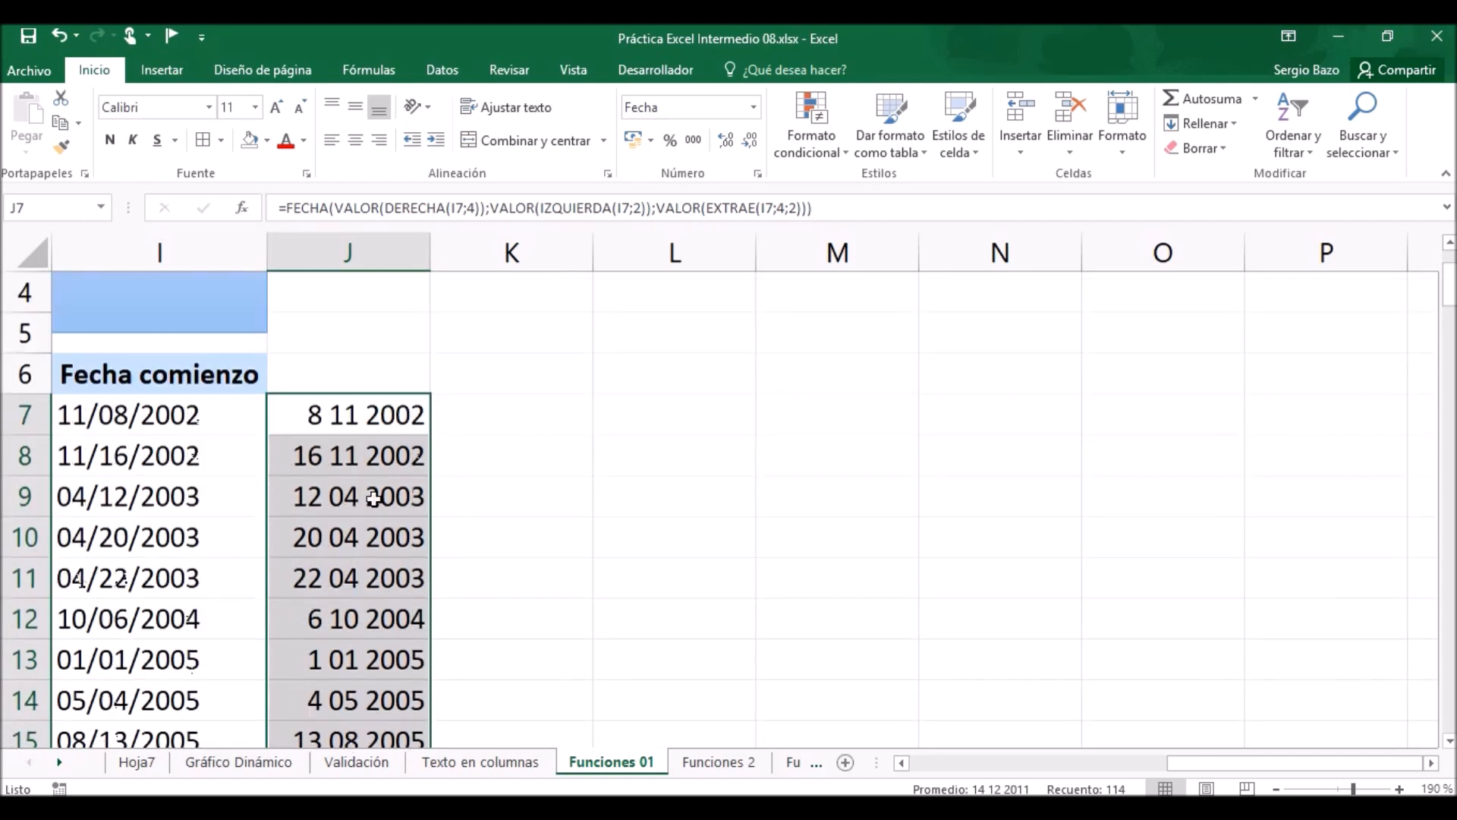
Copy the formula dates in J7:J120 and paste them as values over the Fecha comienzo column starting at I7.
left_click(348, 414)
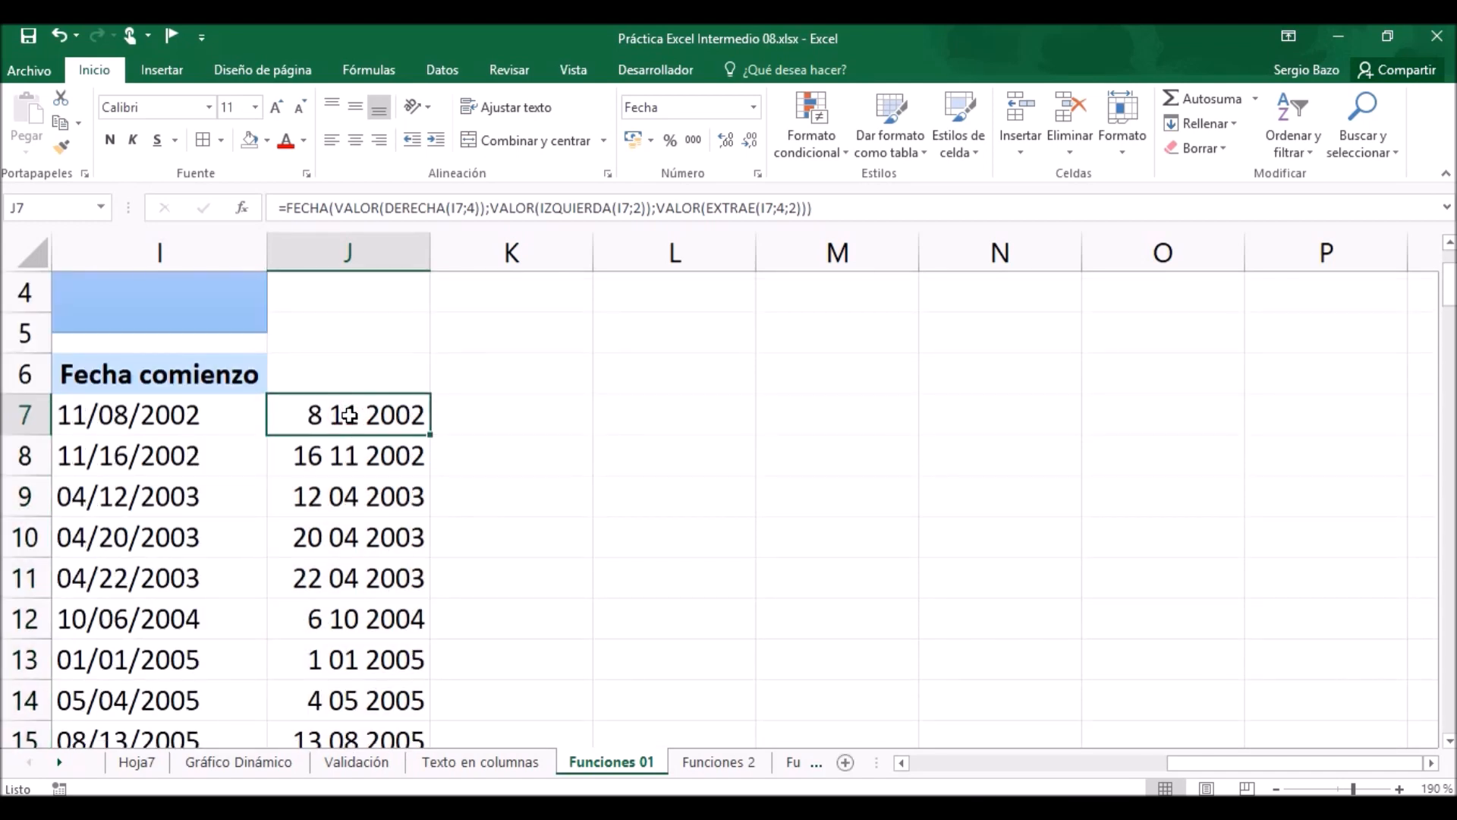
key("ctrl+shift+Down")
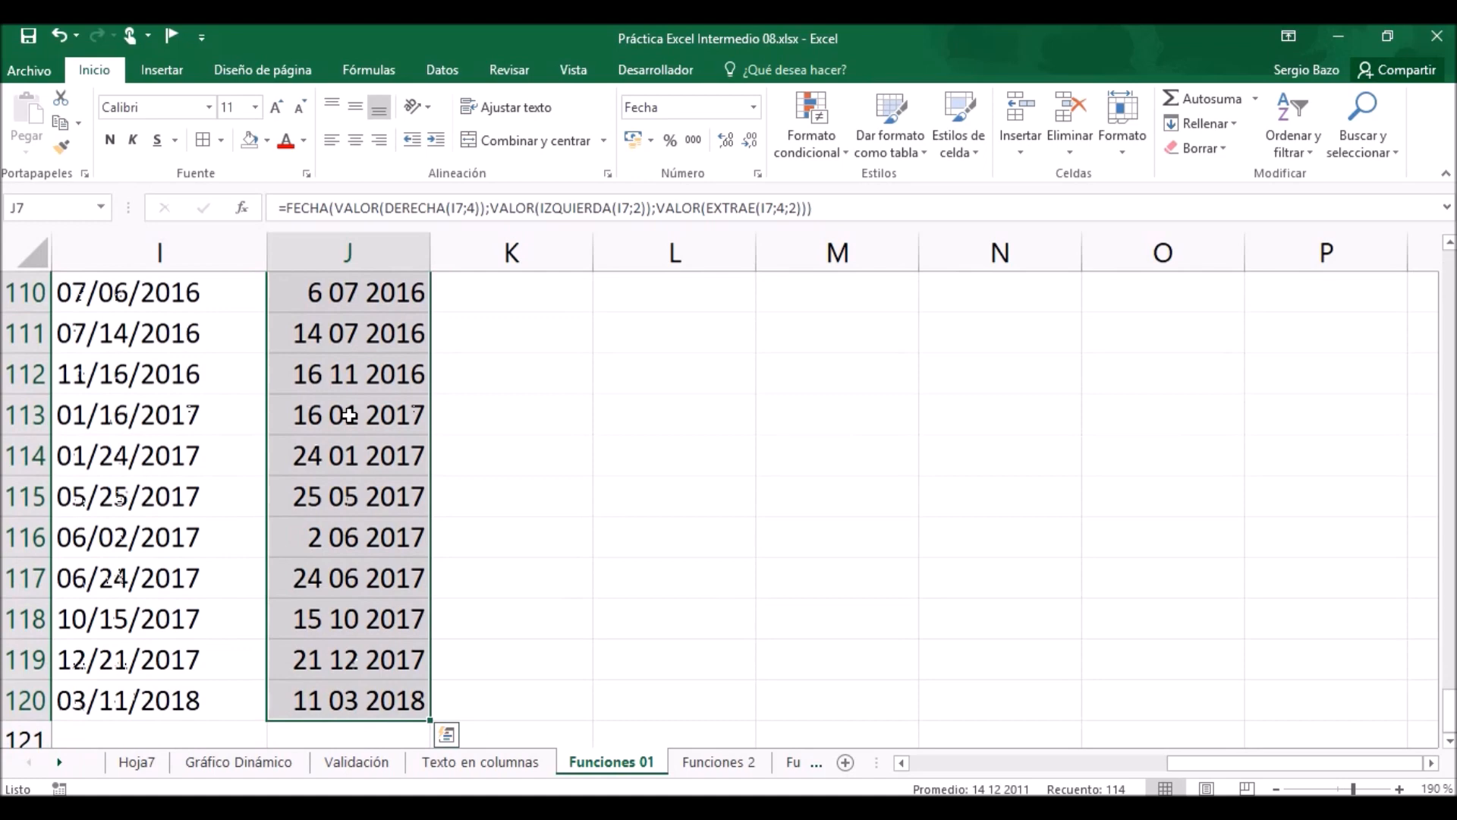
key("ctrl+c")
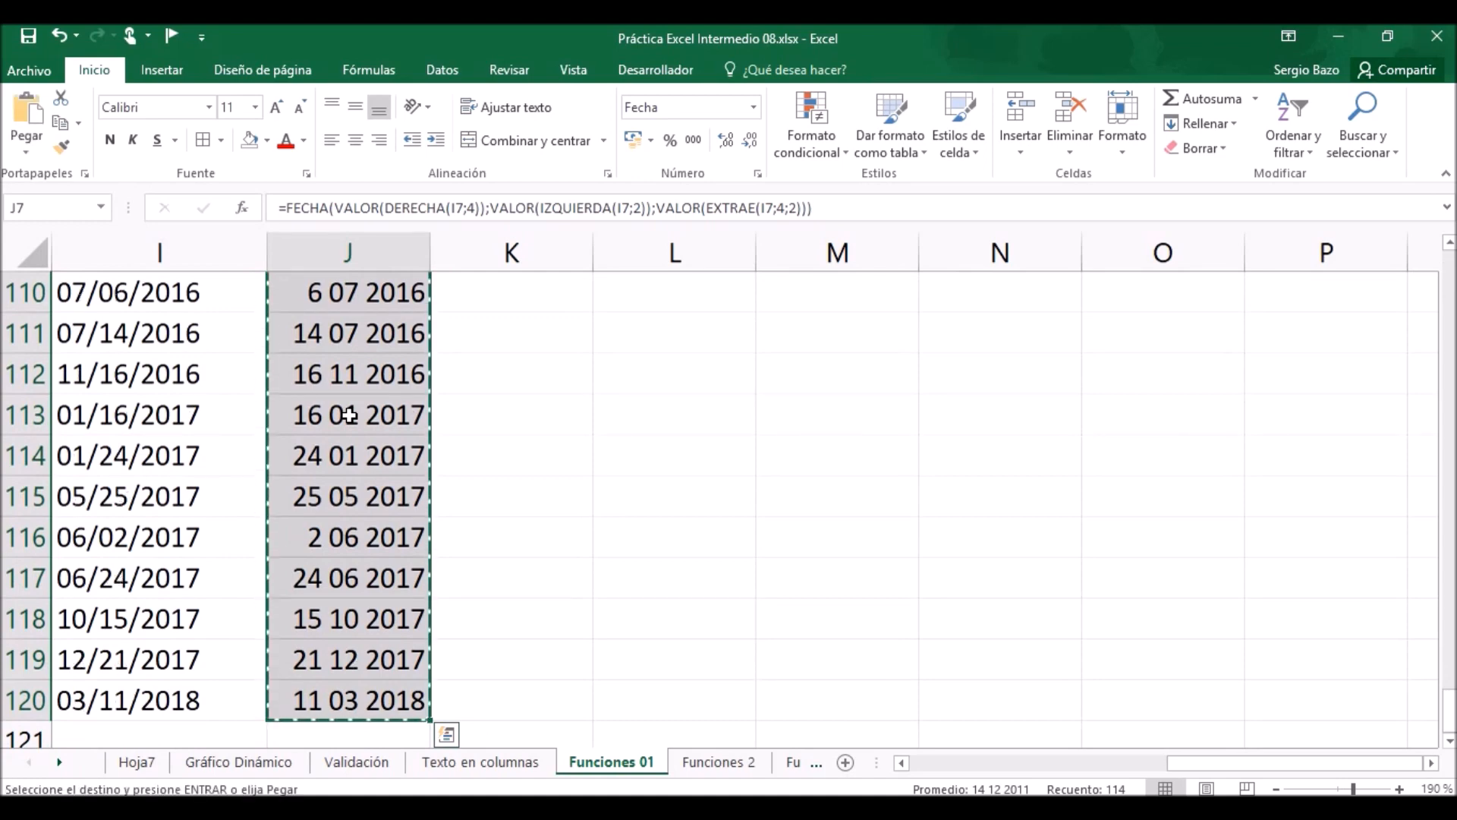
left_click_drag(1447, 706, 1448, 269)
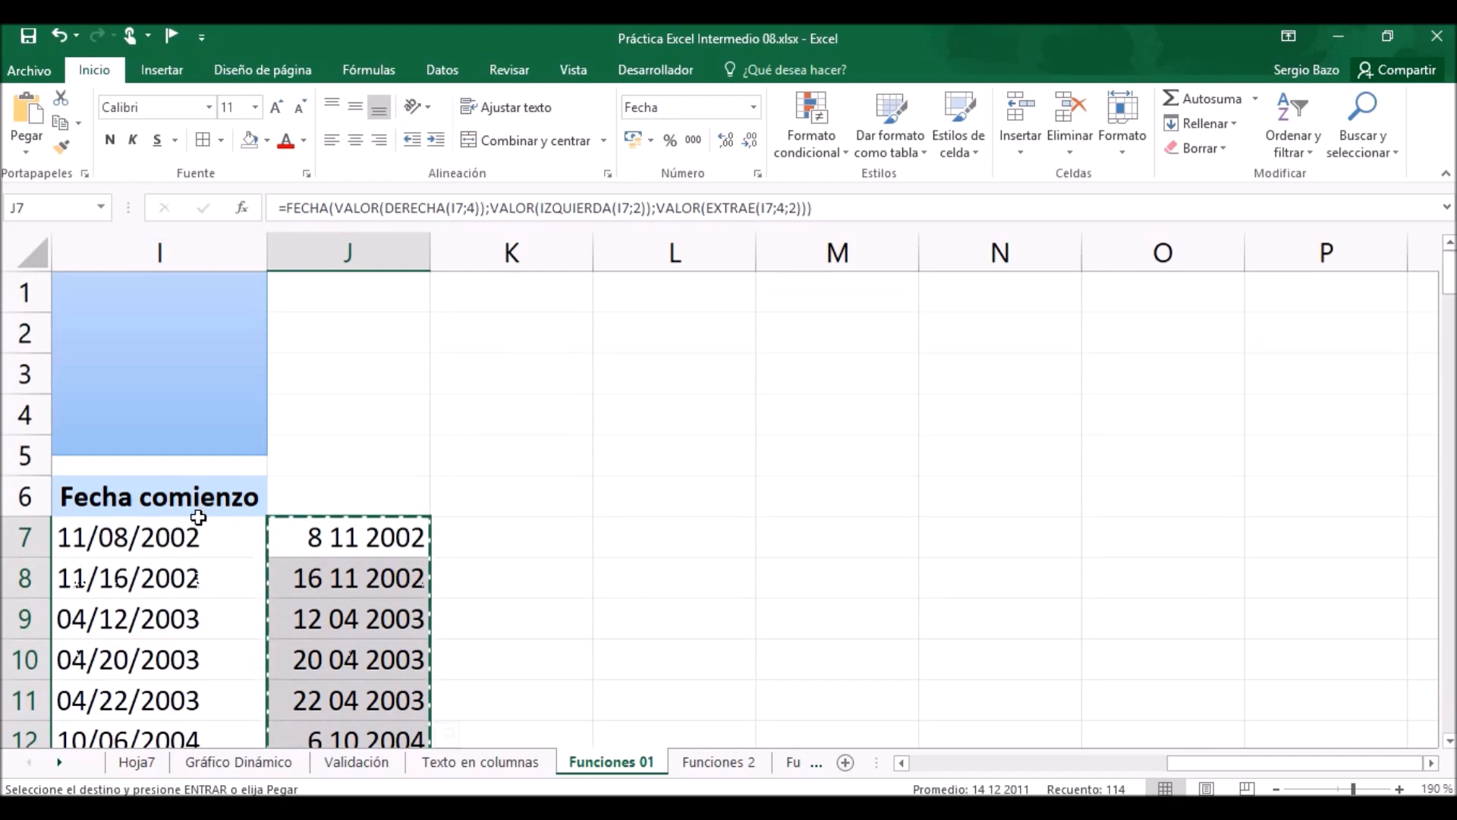
left_click(150, 539)
right_click(148, 538)
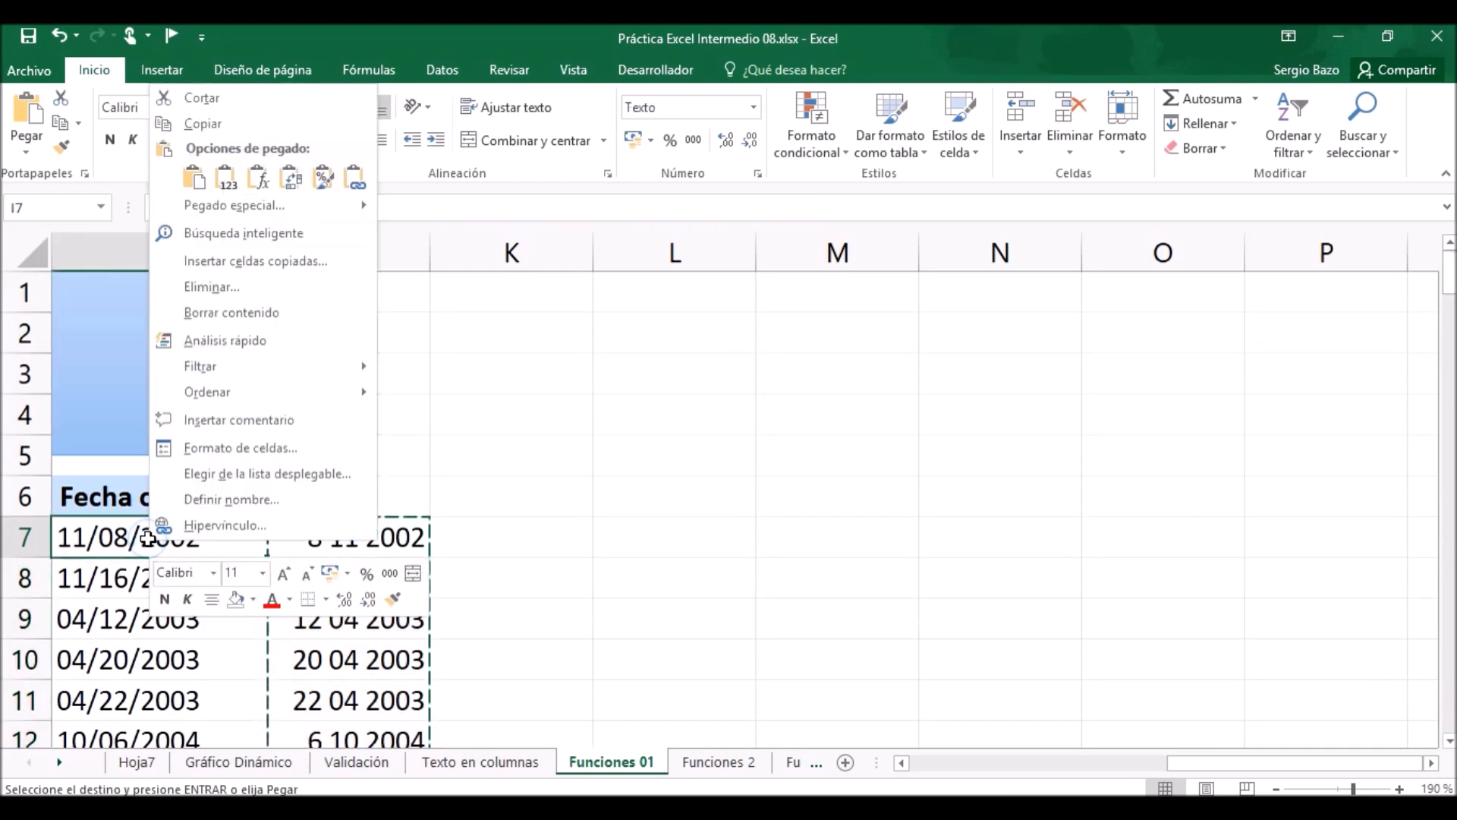
left_click(226, 179)
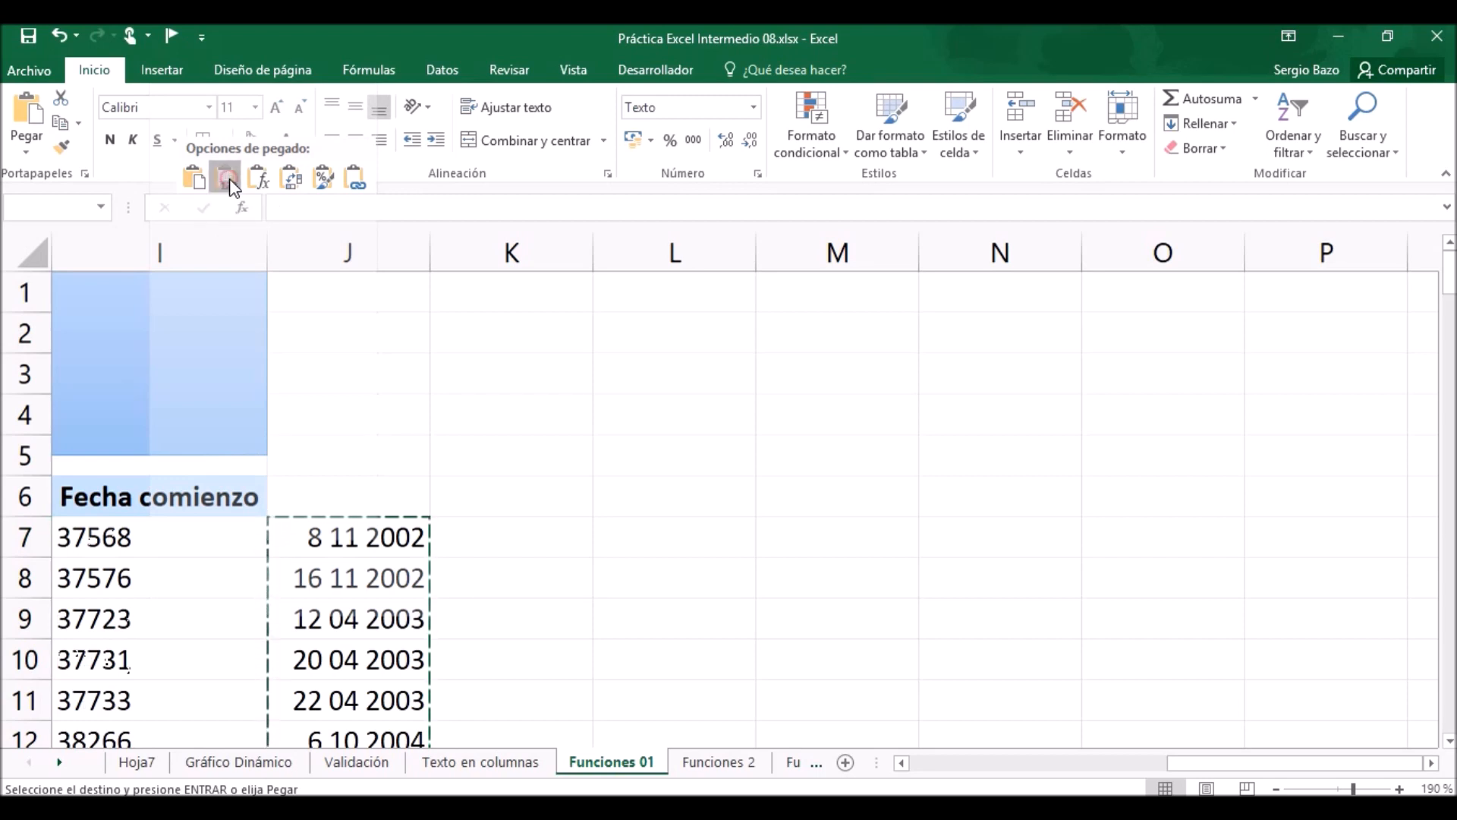
left_click(226, 179)
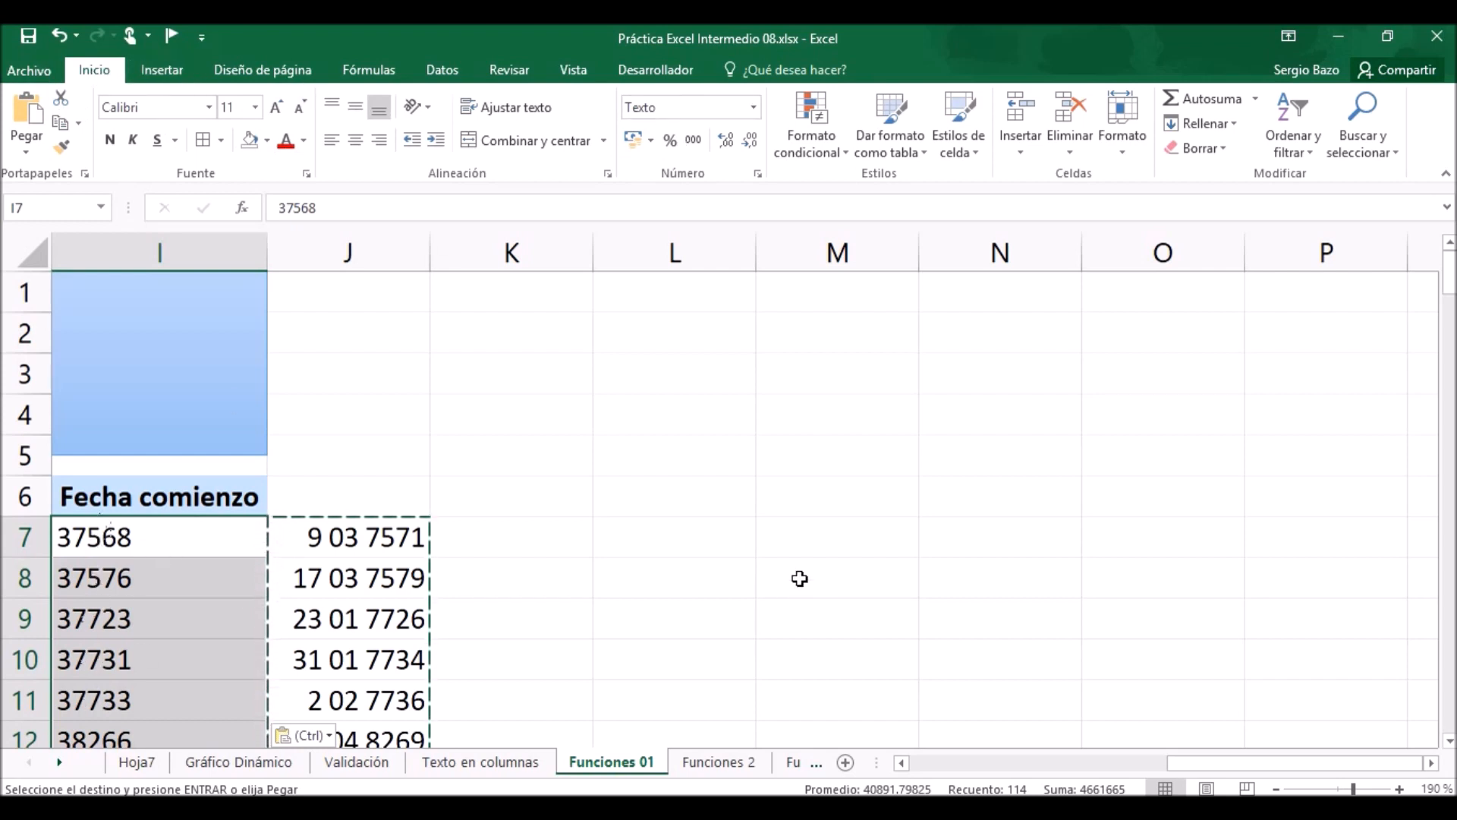
Format the pasted Fecha comienzo values in column I as Fecha corta.
left_click(754, 108)
left_click(755, 110)
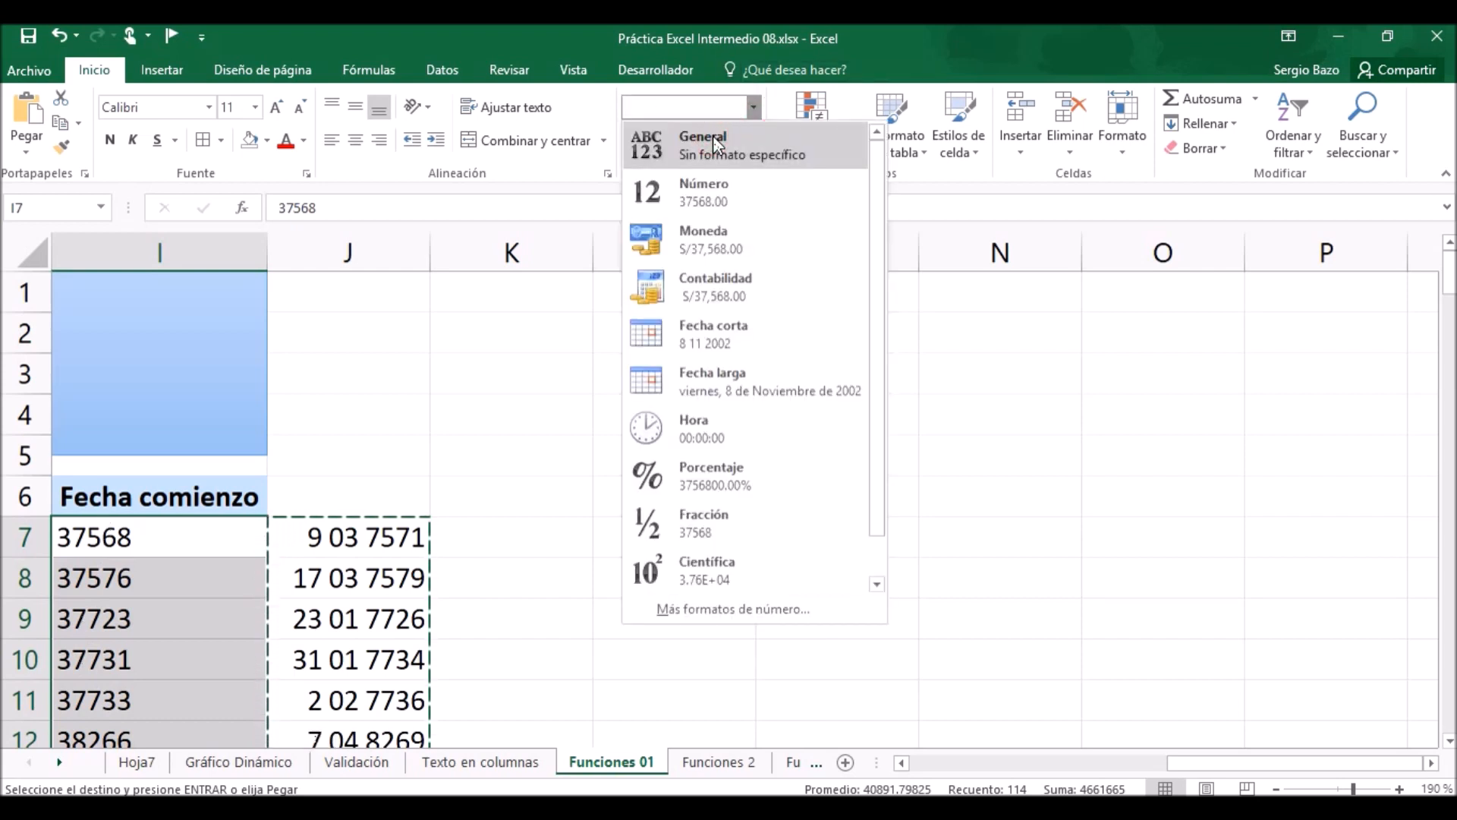
left_click(699, 337)
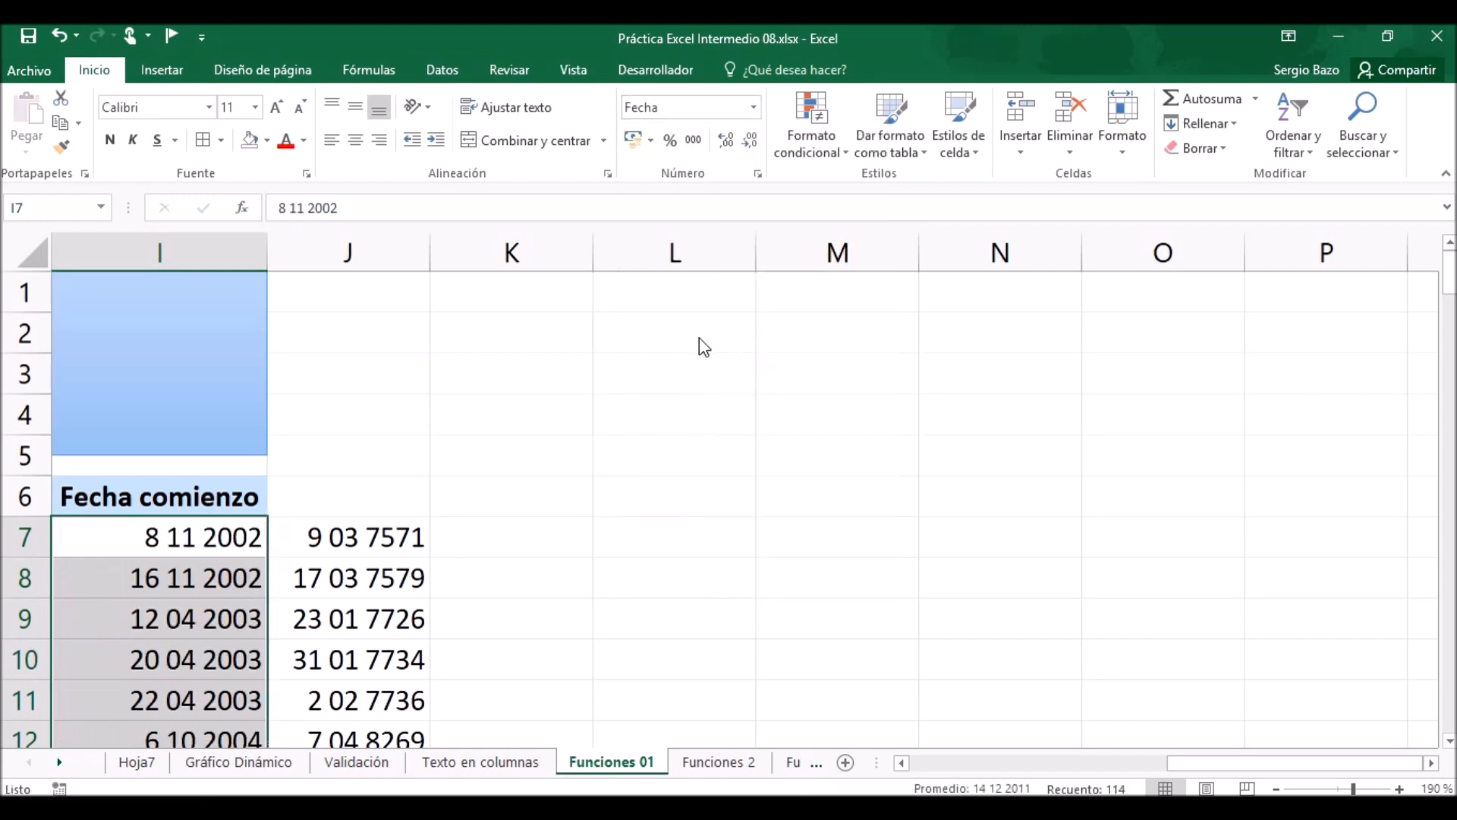
Clear the contents of helper column J and check the corrected Fecha comienzo dates.
left_click(366, 258)
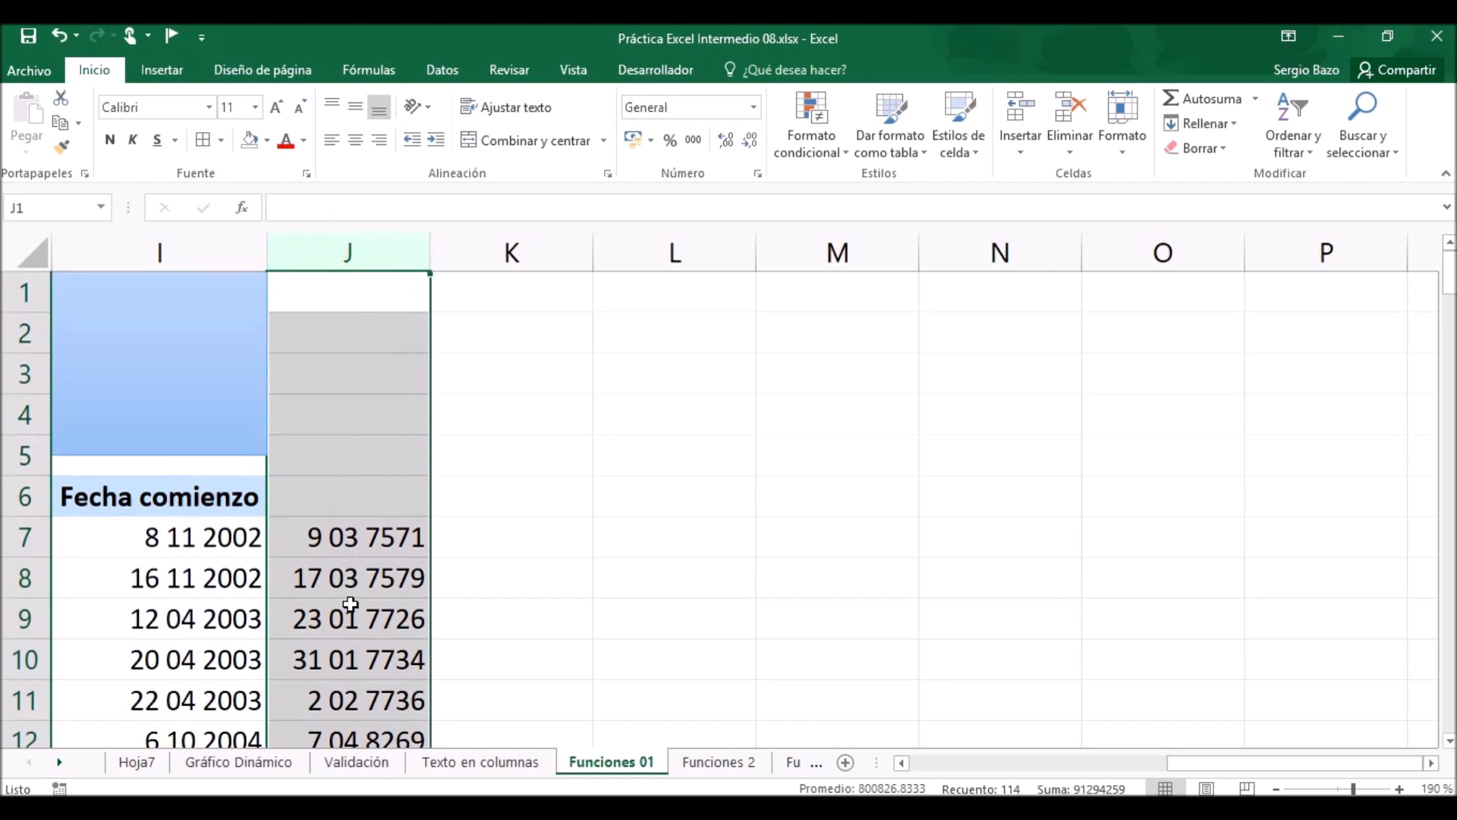
key("Delete")
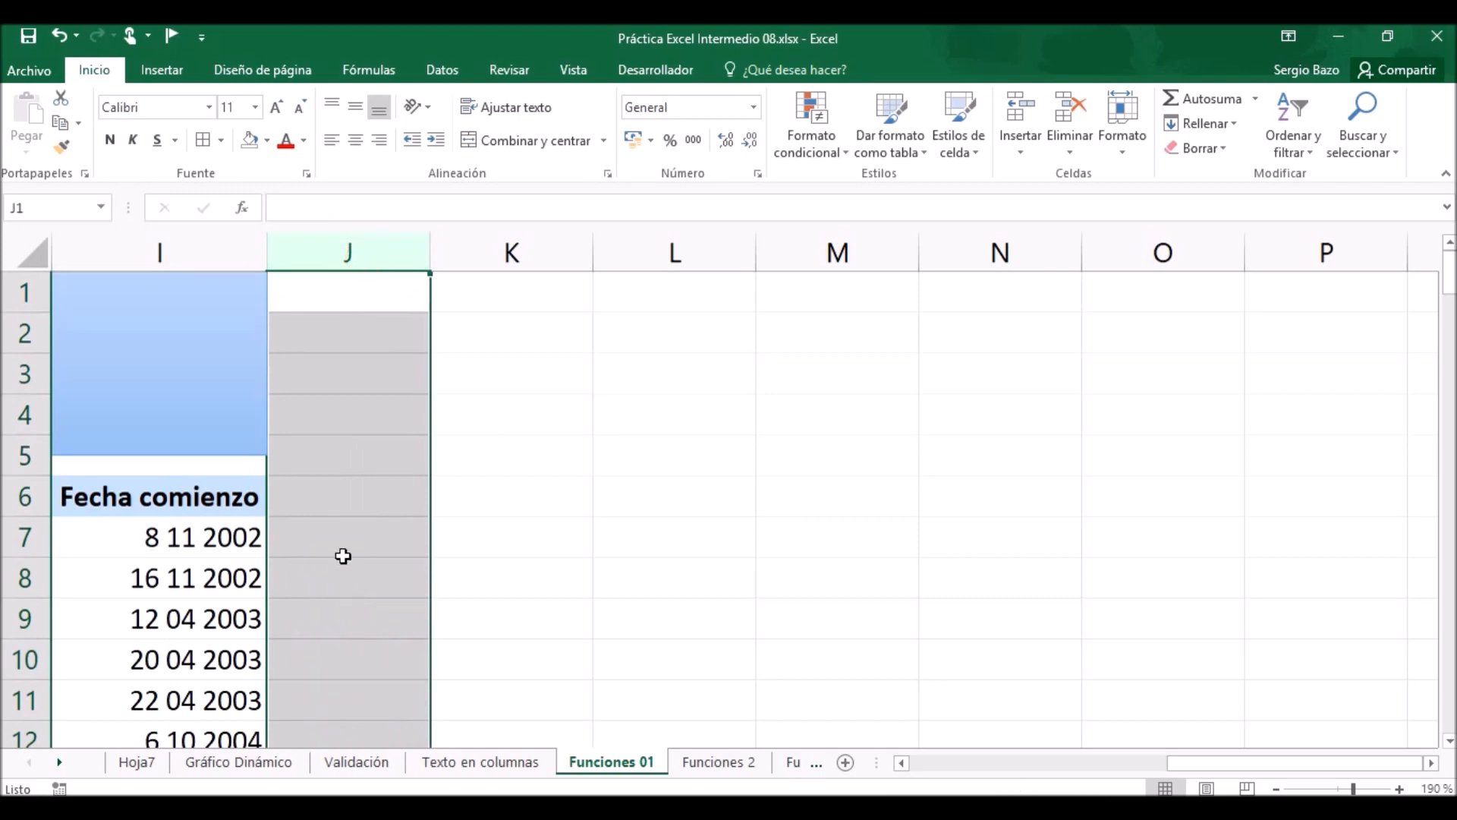
left_click(333, 532)
left_click(151, 543)
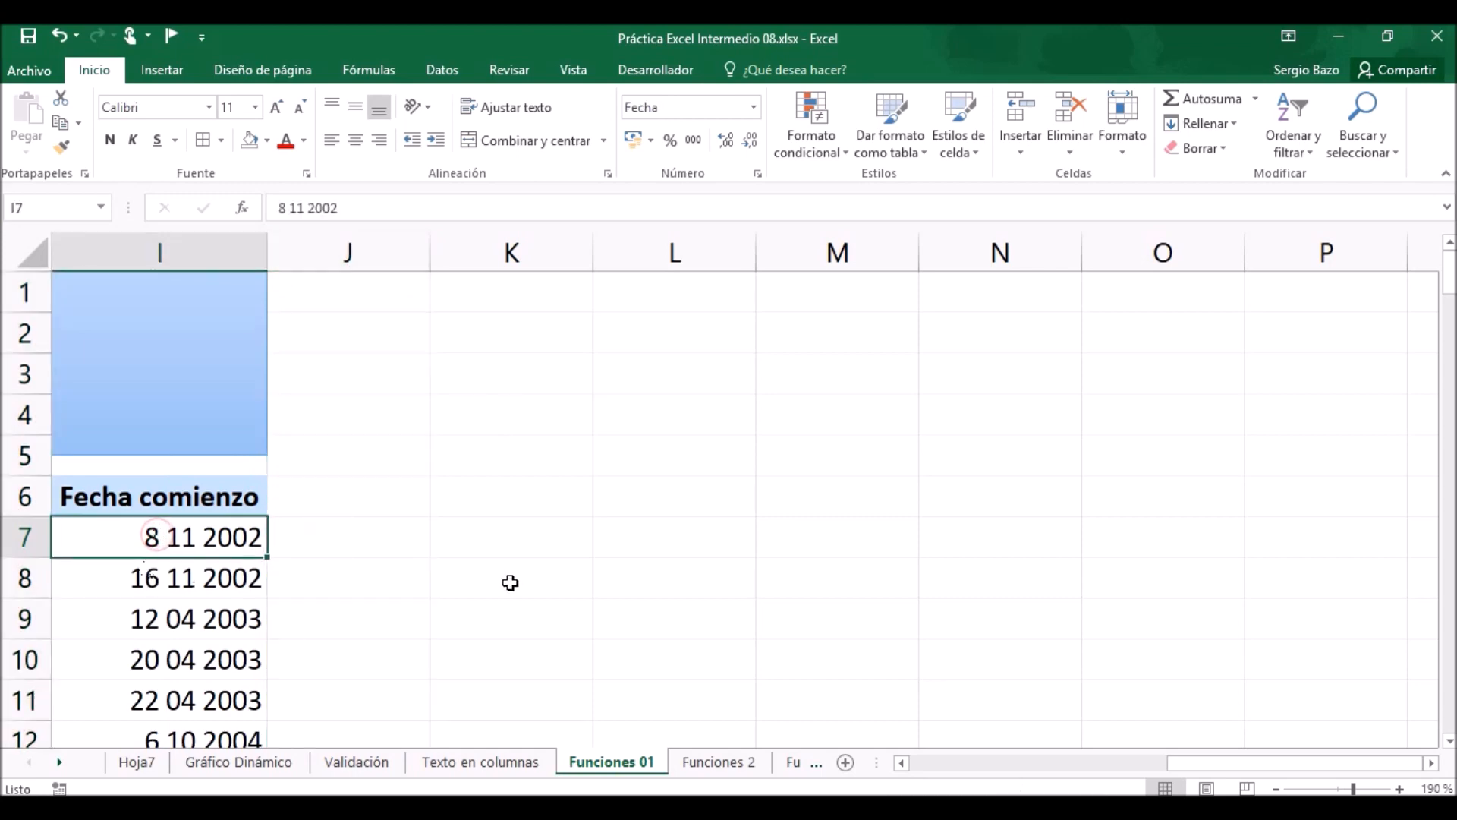
scroll(510, 582, "down", 5)
scroll(510, 582, "up", 5)
Open the Funciones 2 sheet and examine the questions in K7:K12 and the employee table they refer to.
left_click(902, 762)
left_click(901, 762)
left_click(901, 761)
left_click(901, 762)
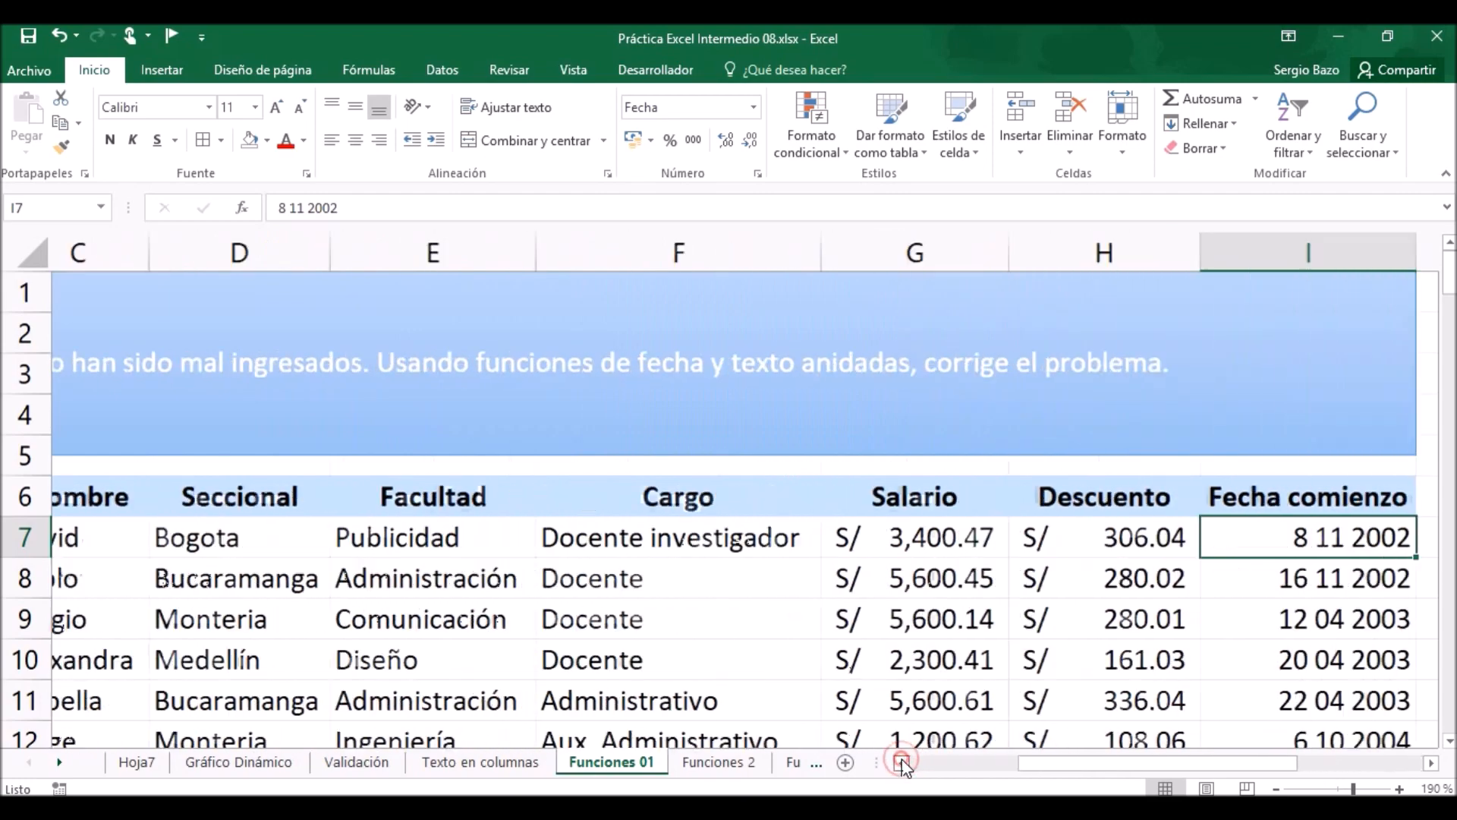
left_click(901, 762)
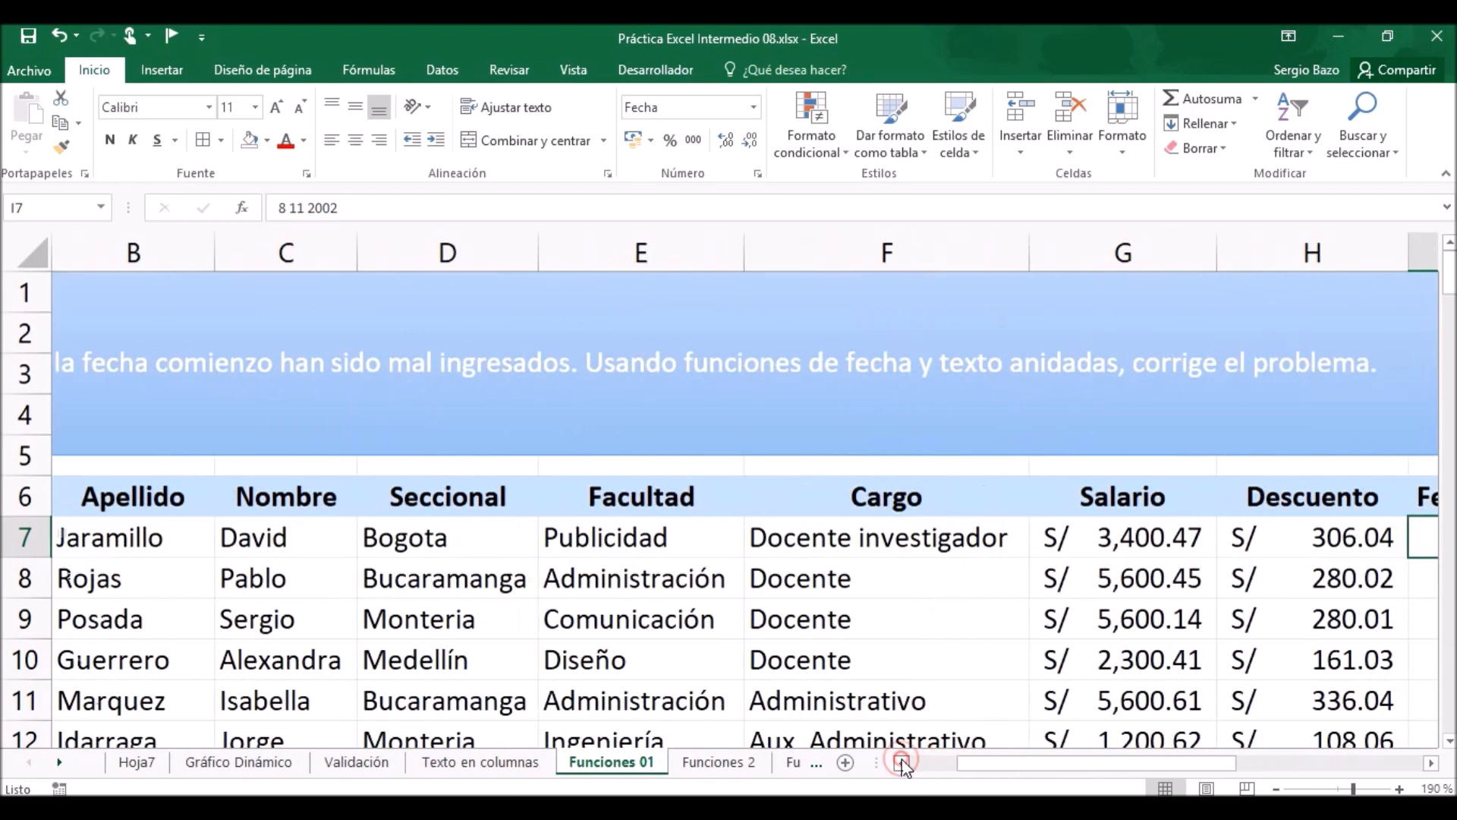
left_click(709, 762)
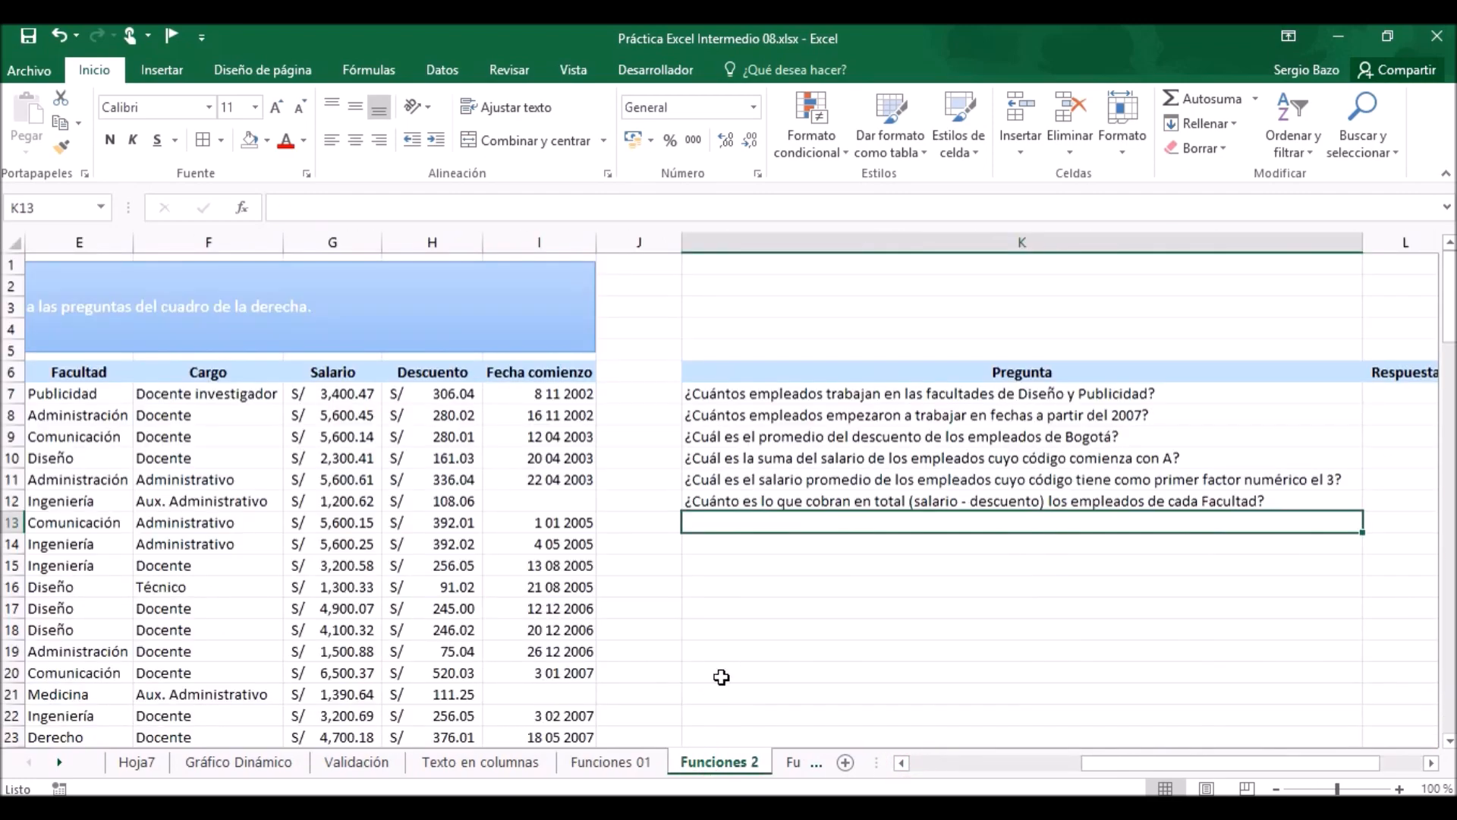
left_click(836, 391)
left_click_drag(837, 390, 846, 509)
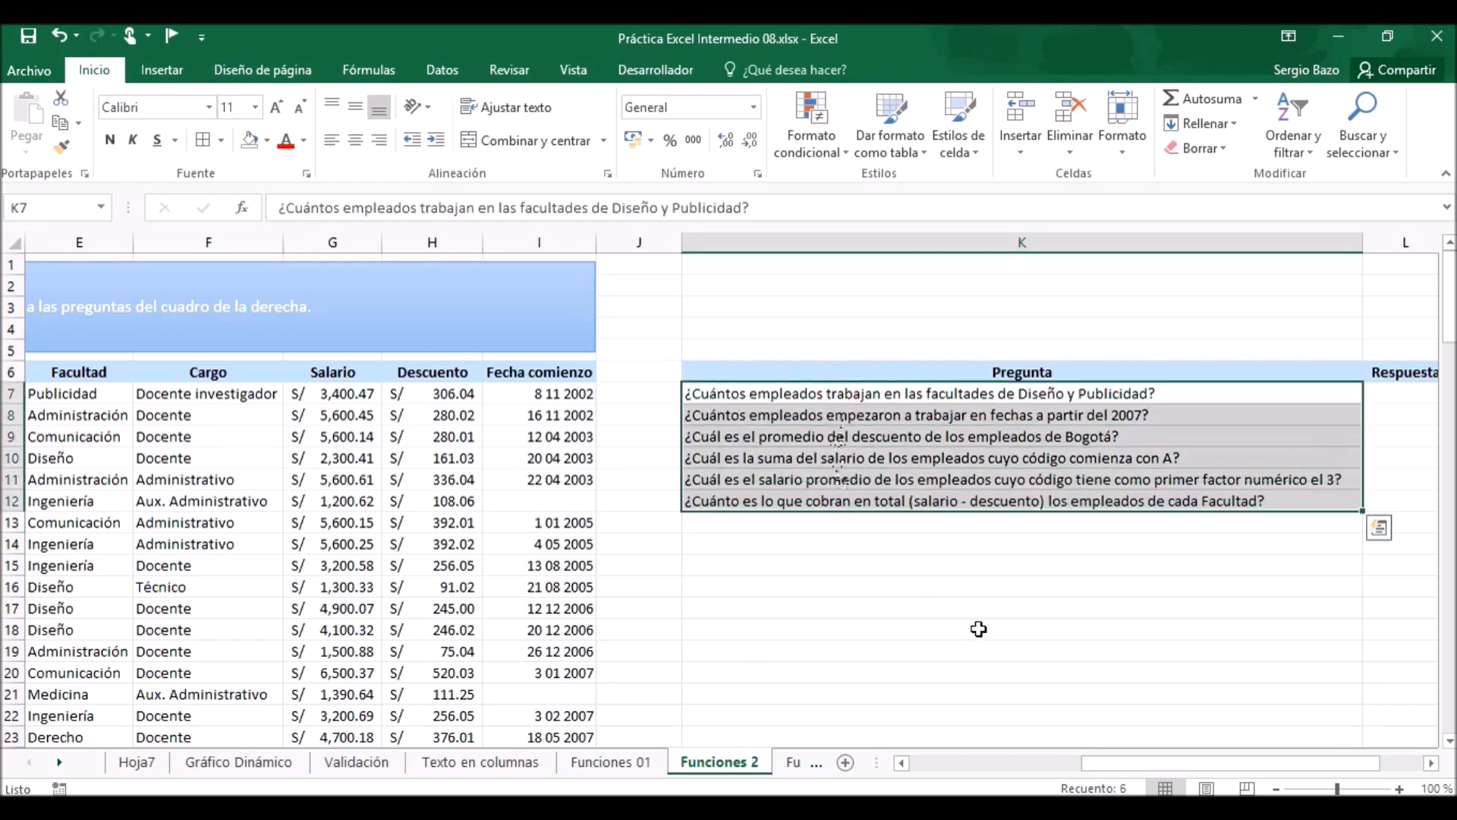
left_click(900, 763)
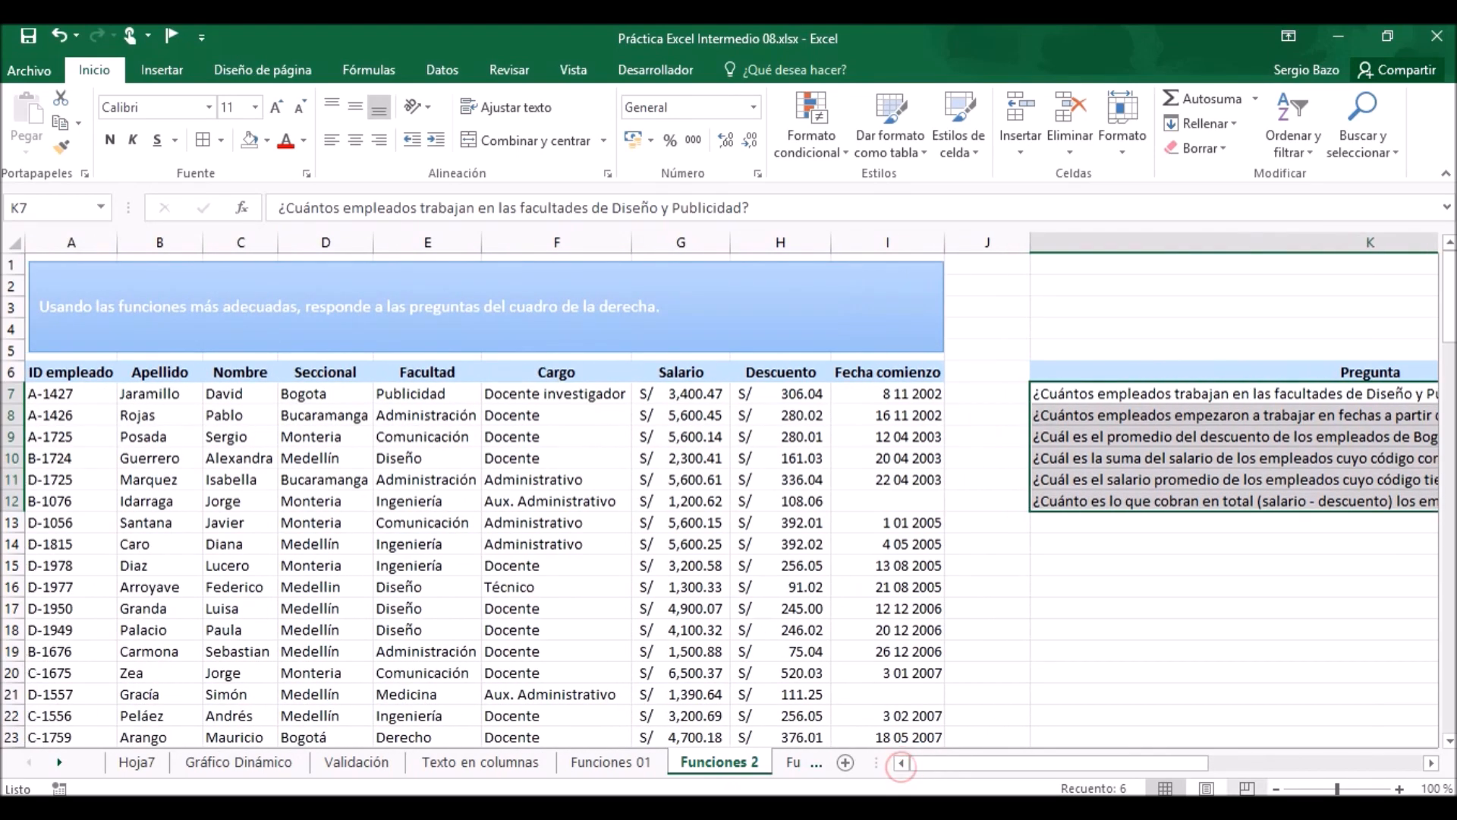
left_click(1432, 764)
left_click(1431, 764)
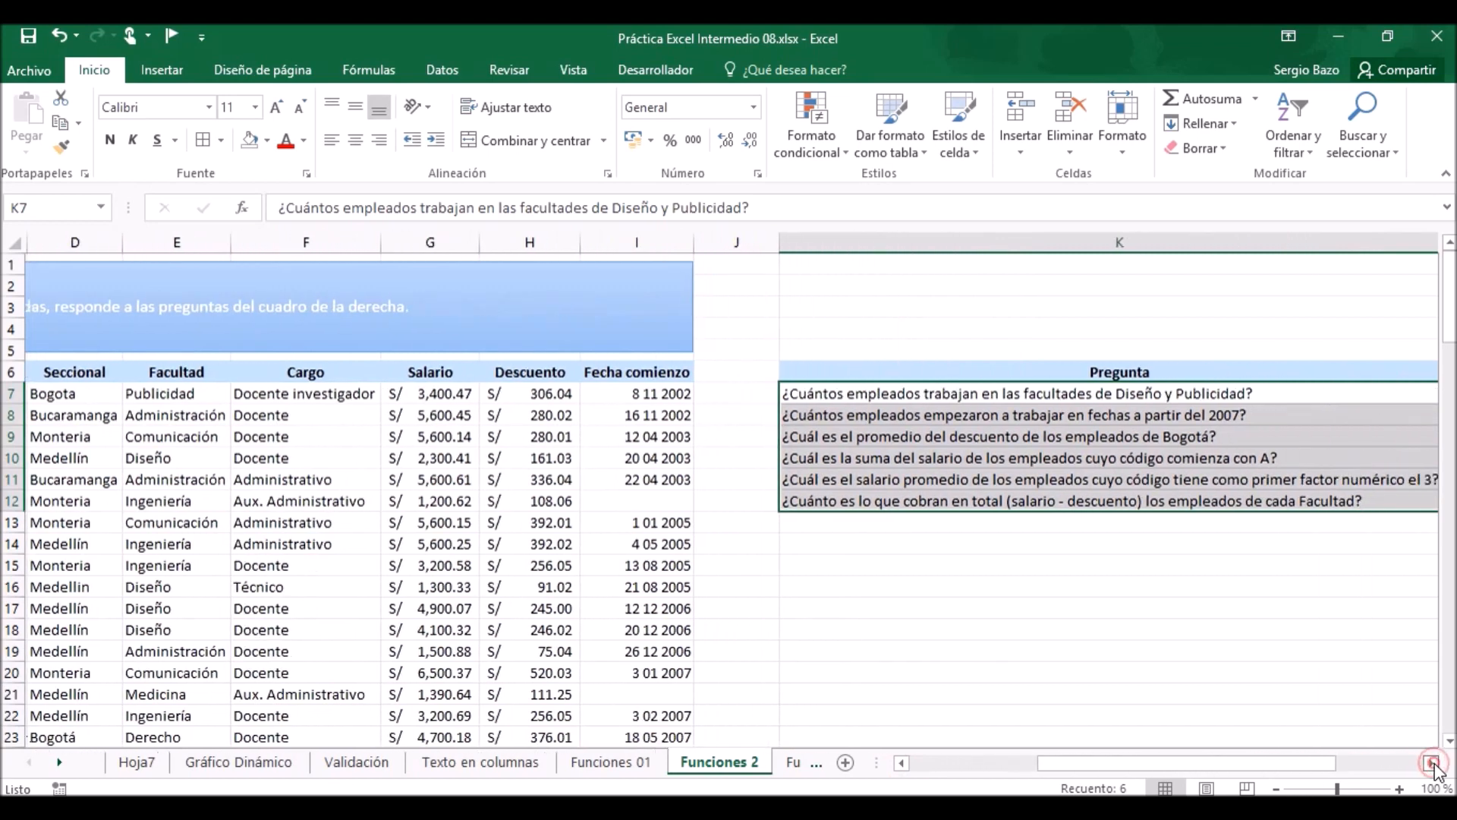
left_click_drag(1271, 762, 1051, 763)
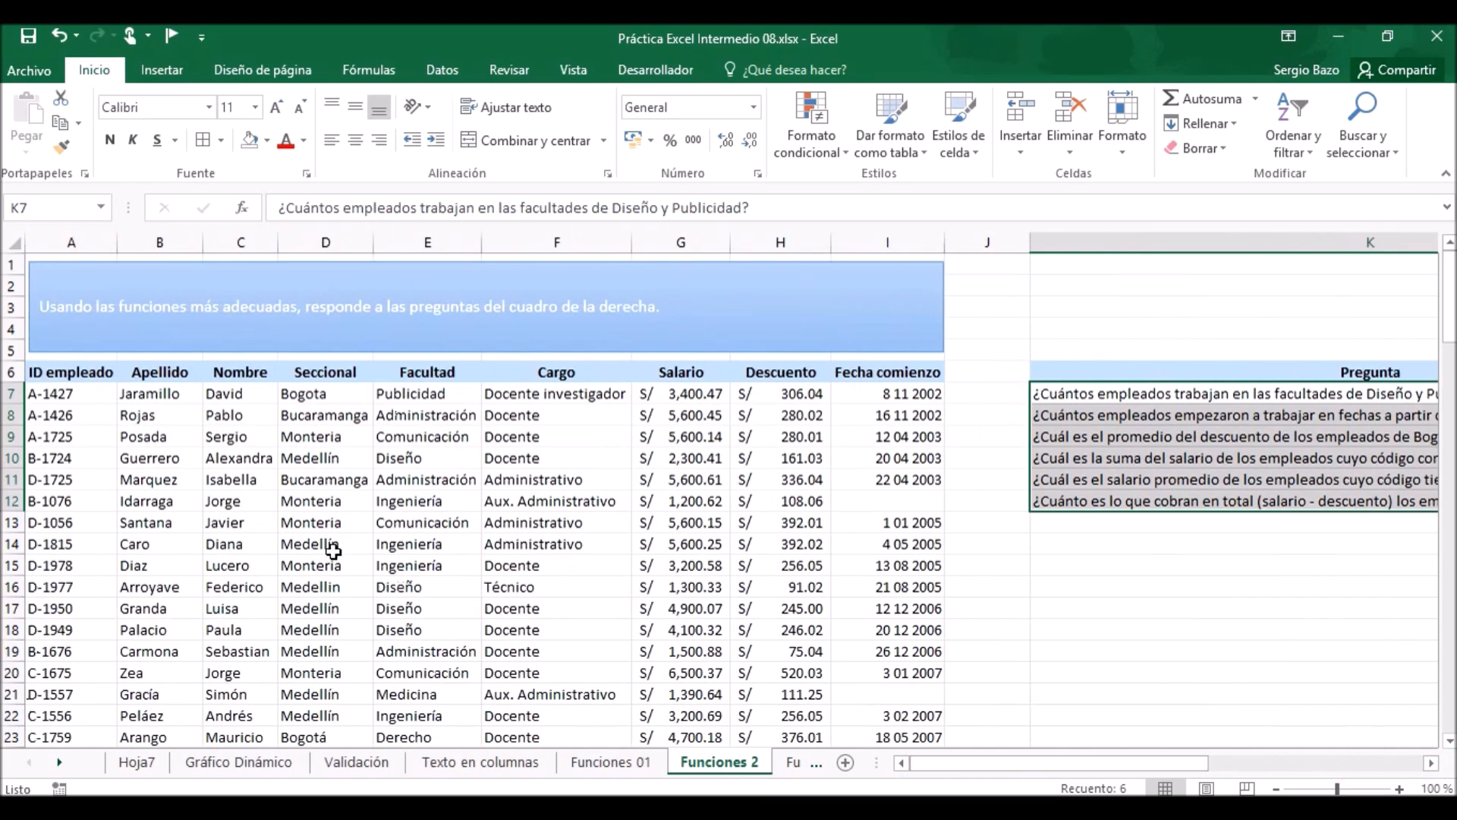
Create named ranges for every column of the employee table from its header row only, without using the left column.
left_click(164, 460)
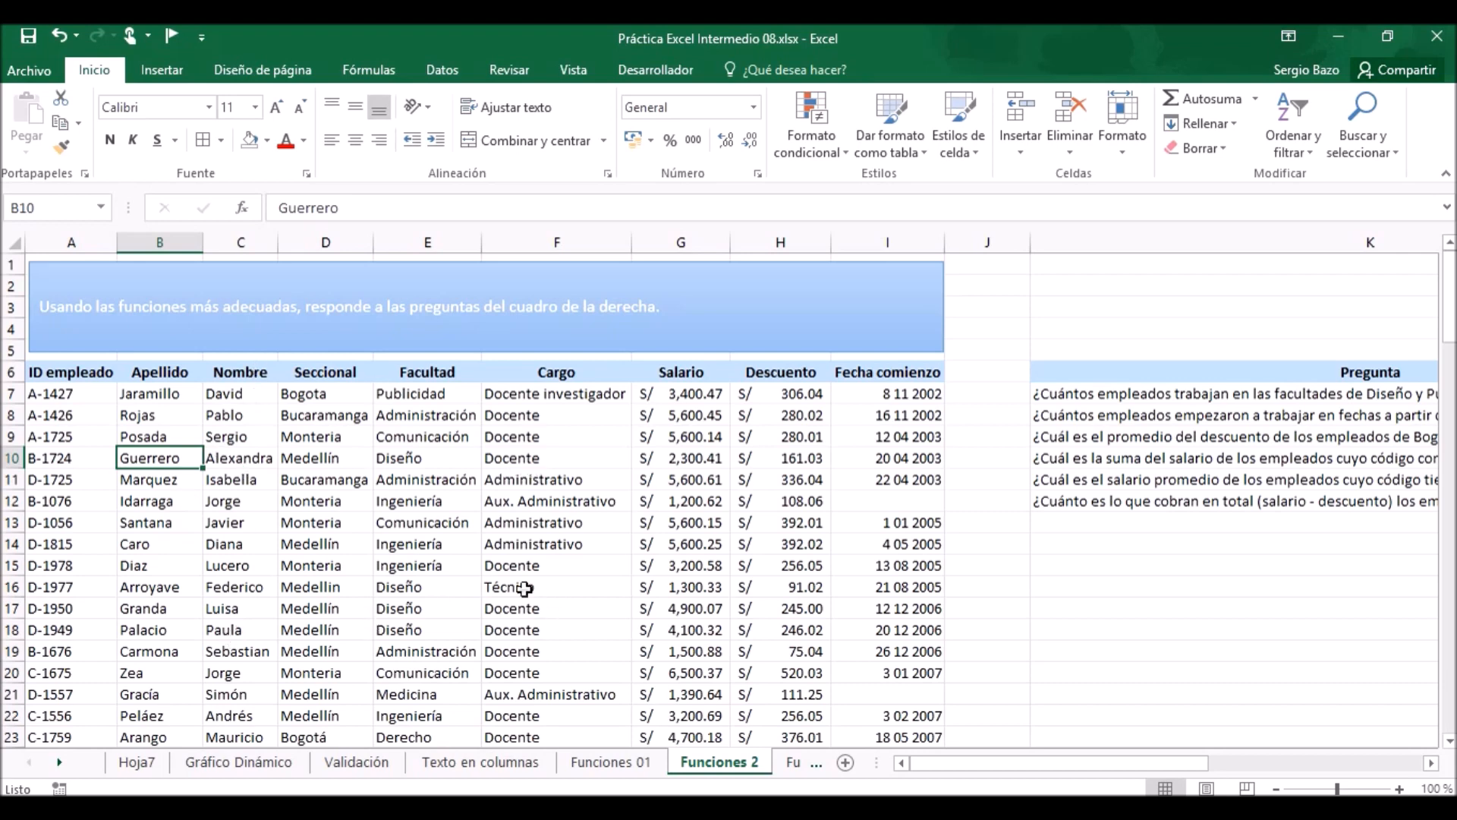
left_click(437, 522)
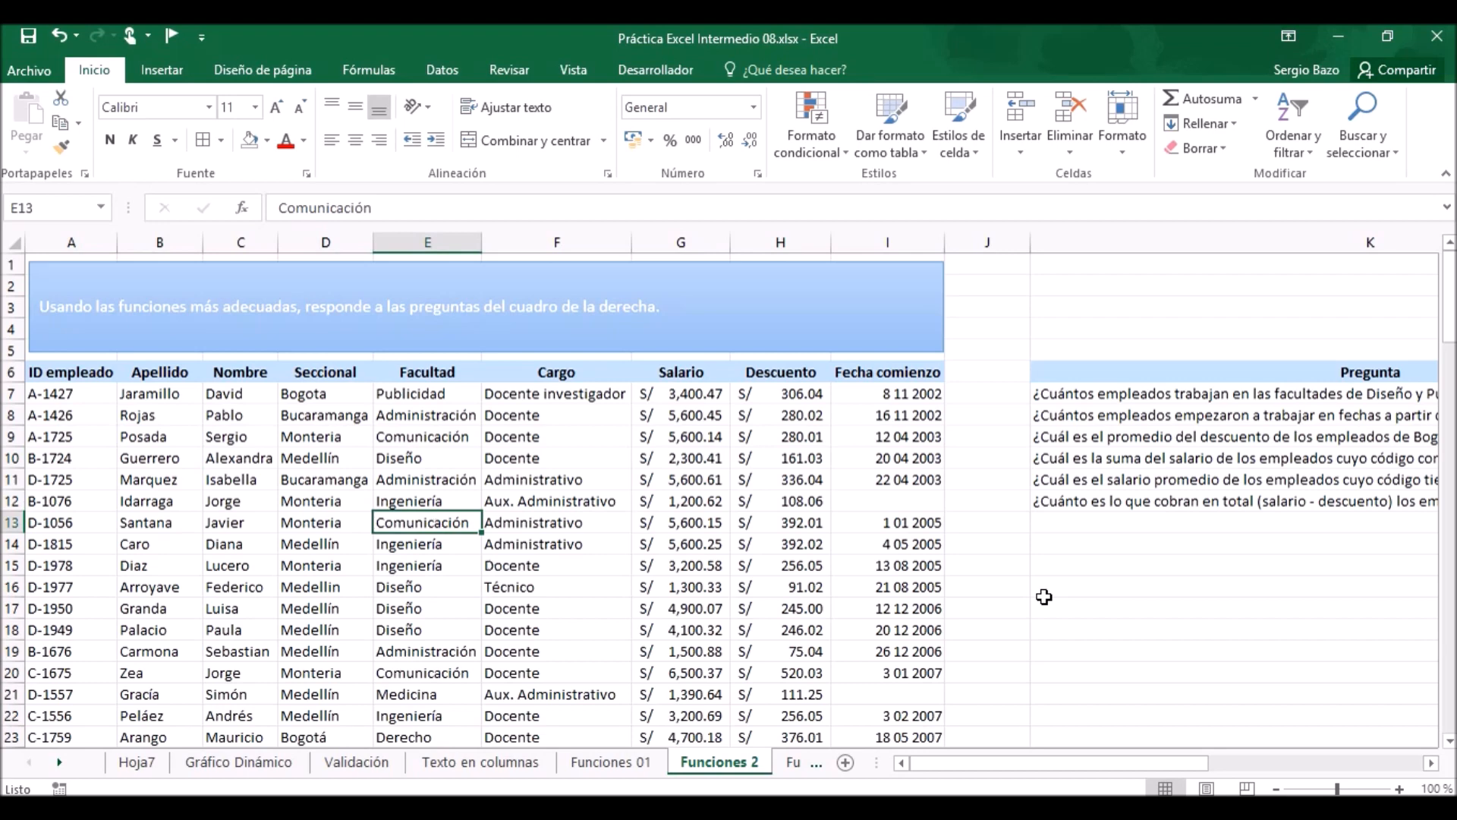
key("ctrl+a")
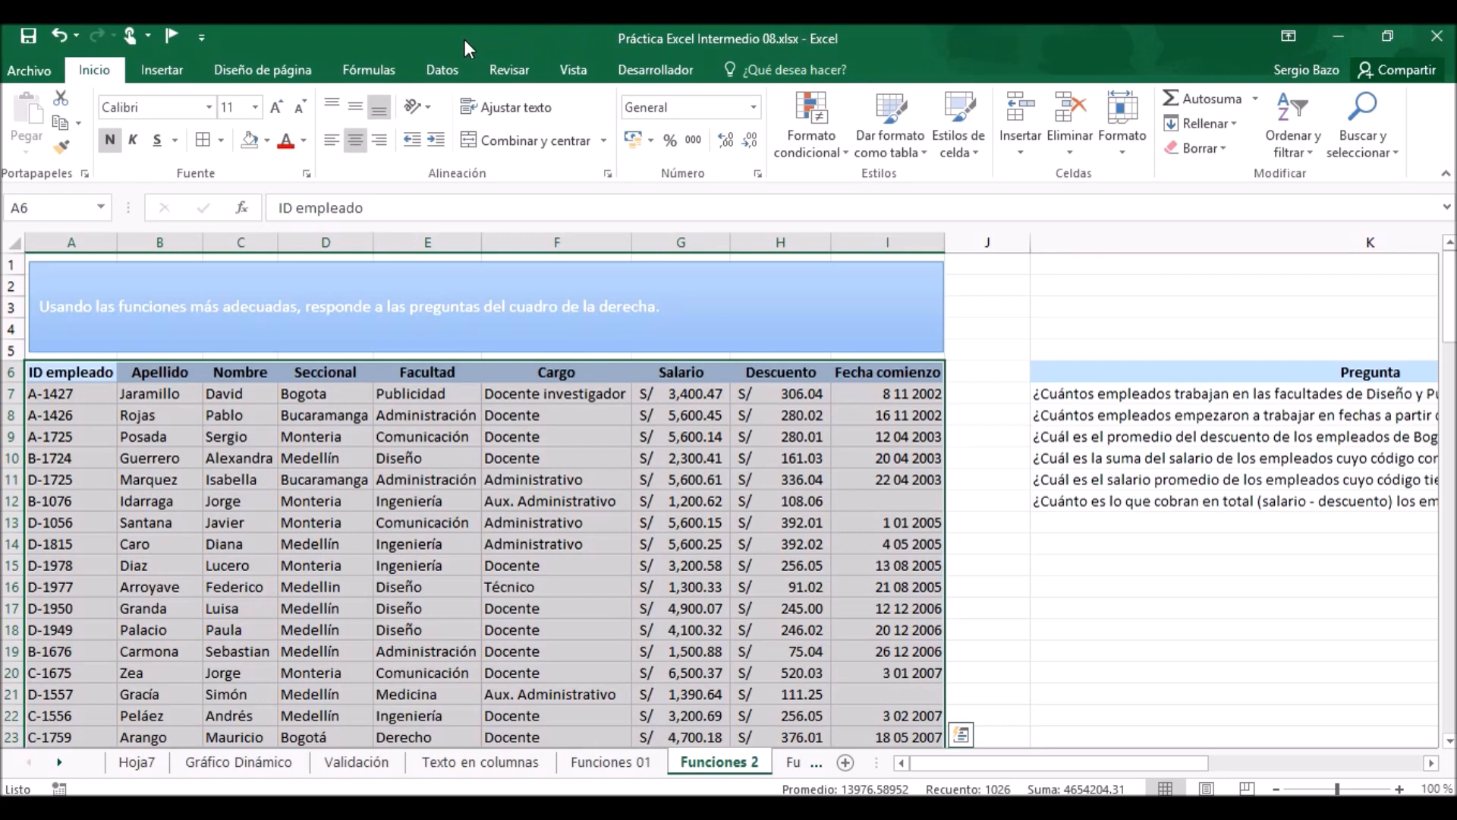
left_click(369, 68)
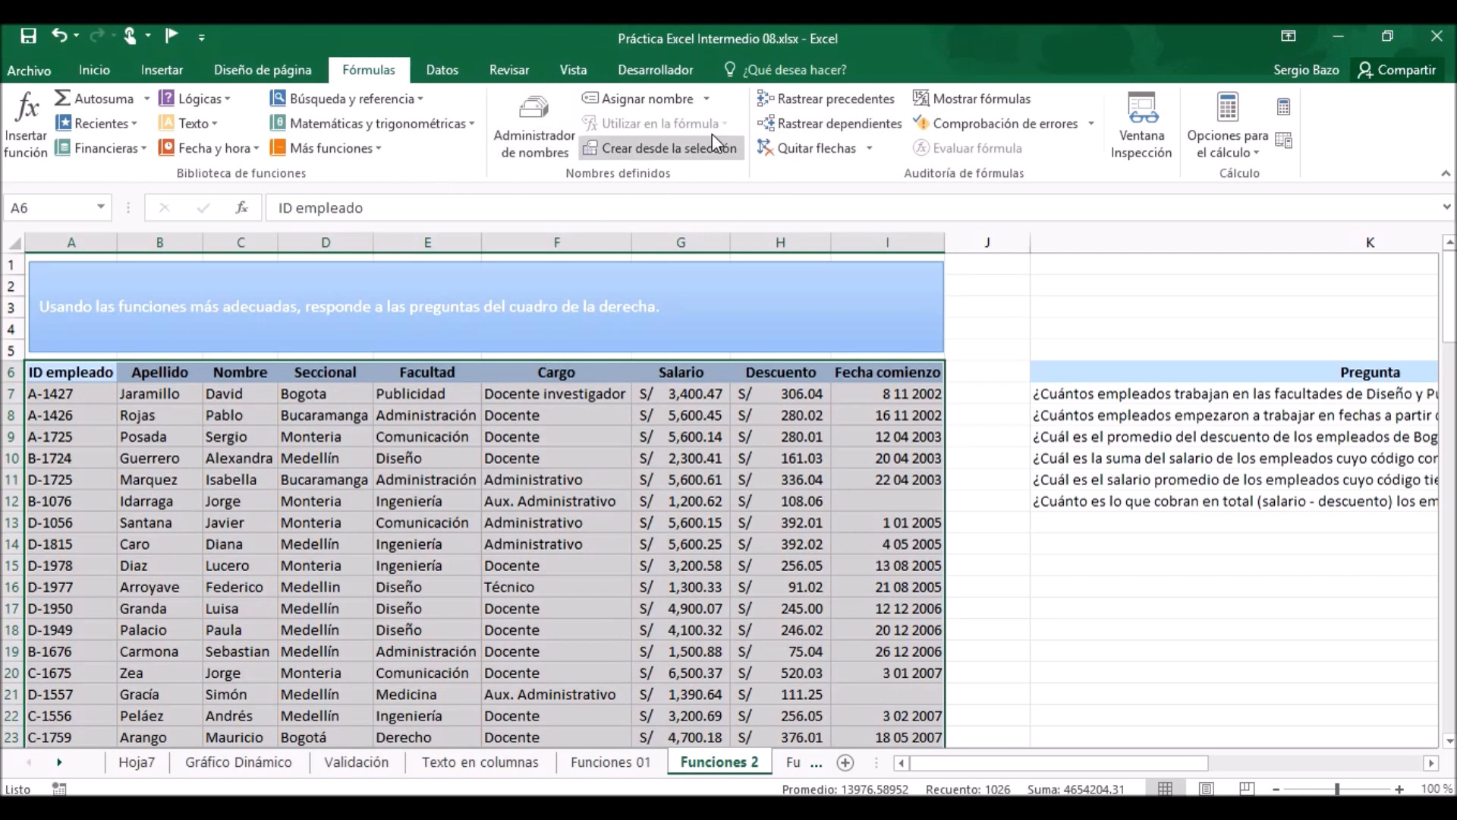
left_click(673, 148)
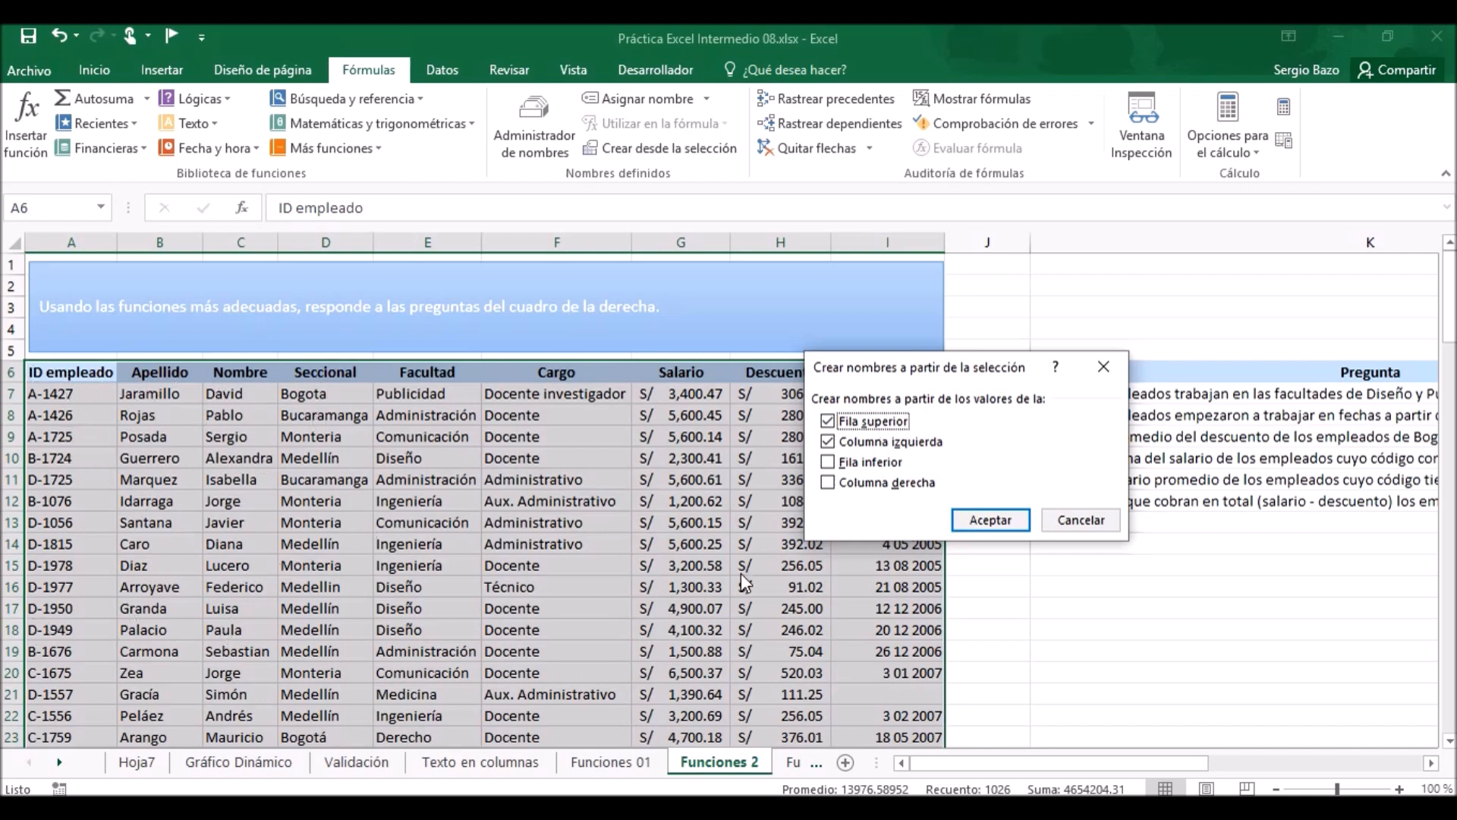
left_click(872, 442)
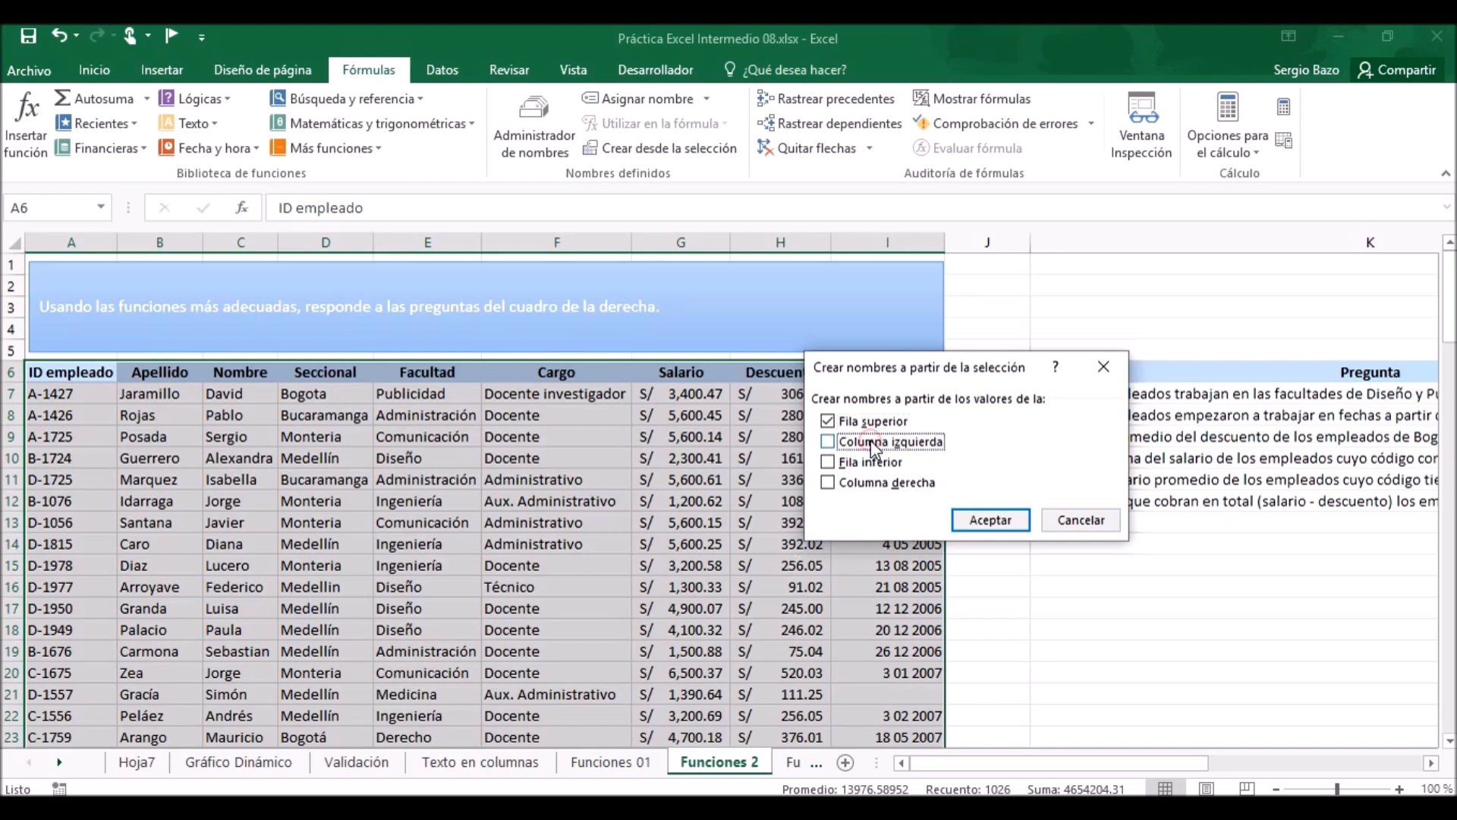
left_click(1000, 524)
Check the new named ranges by selecting the Descuento and Fecha comienzo ranges by name.
left_click(415, 459)
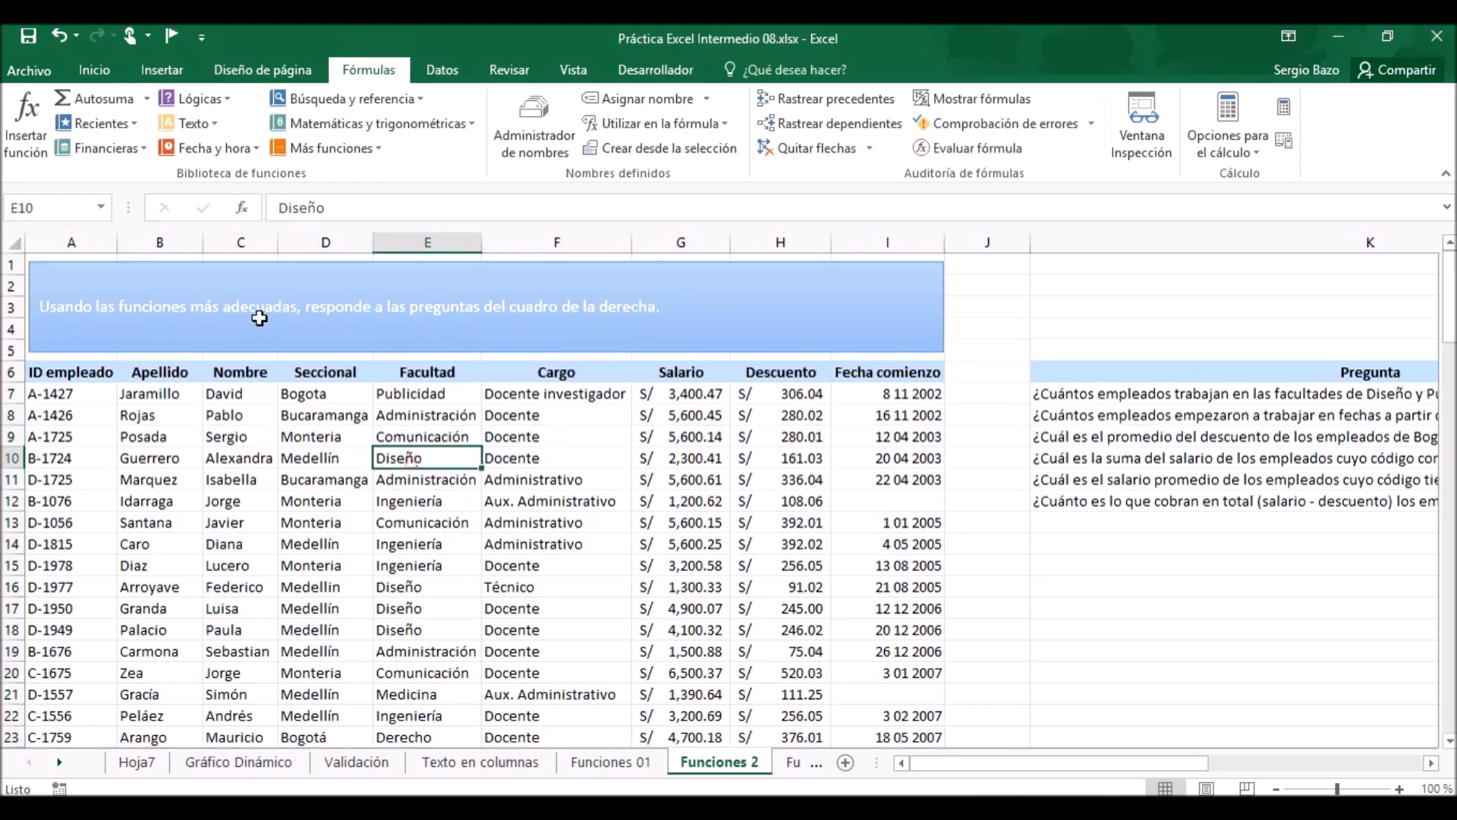
left_click(101, 207)
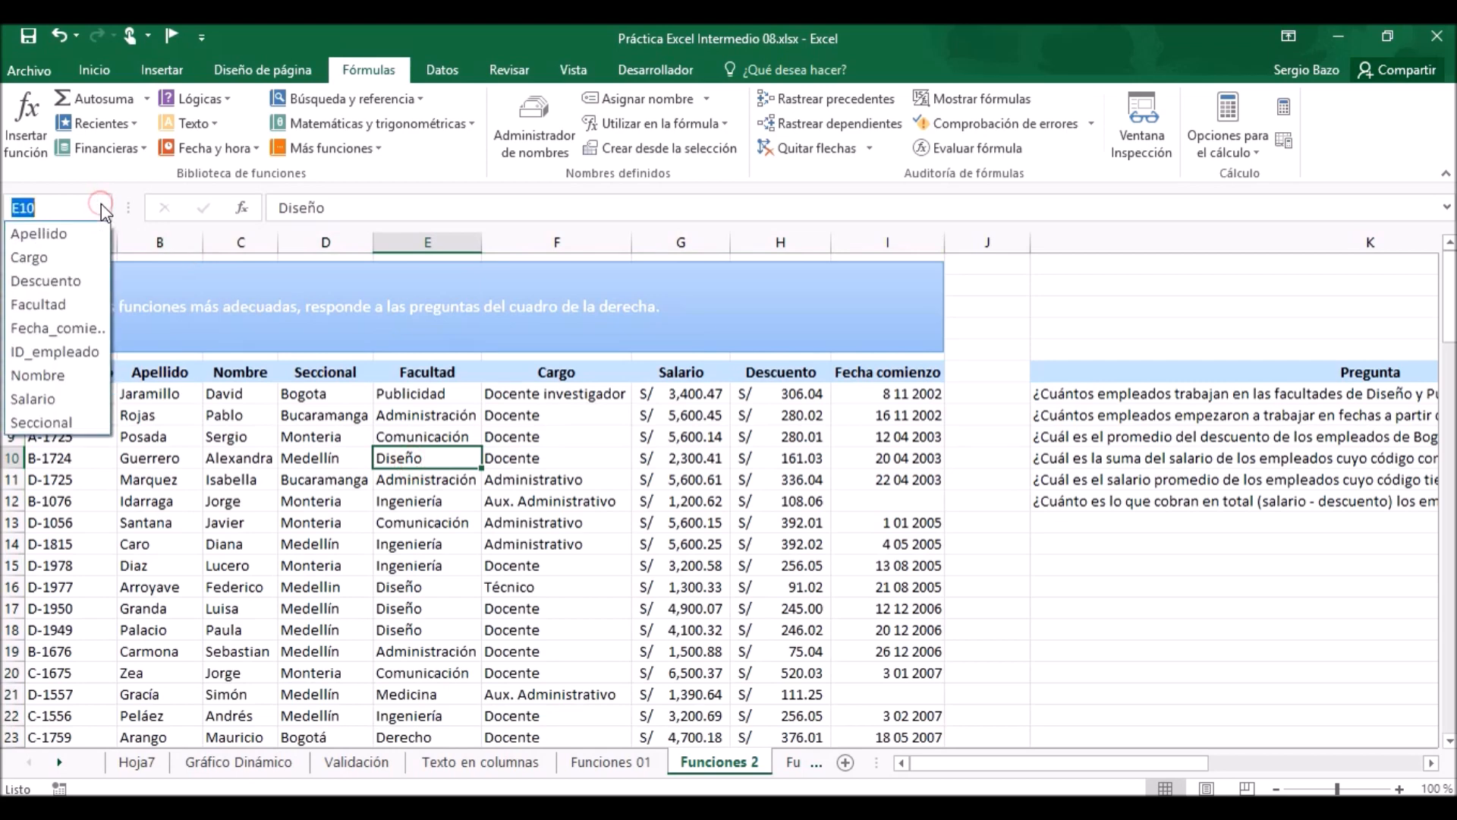
left_click(53, 282)
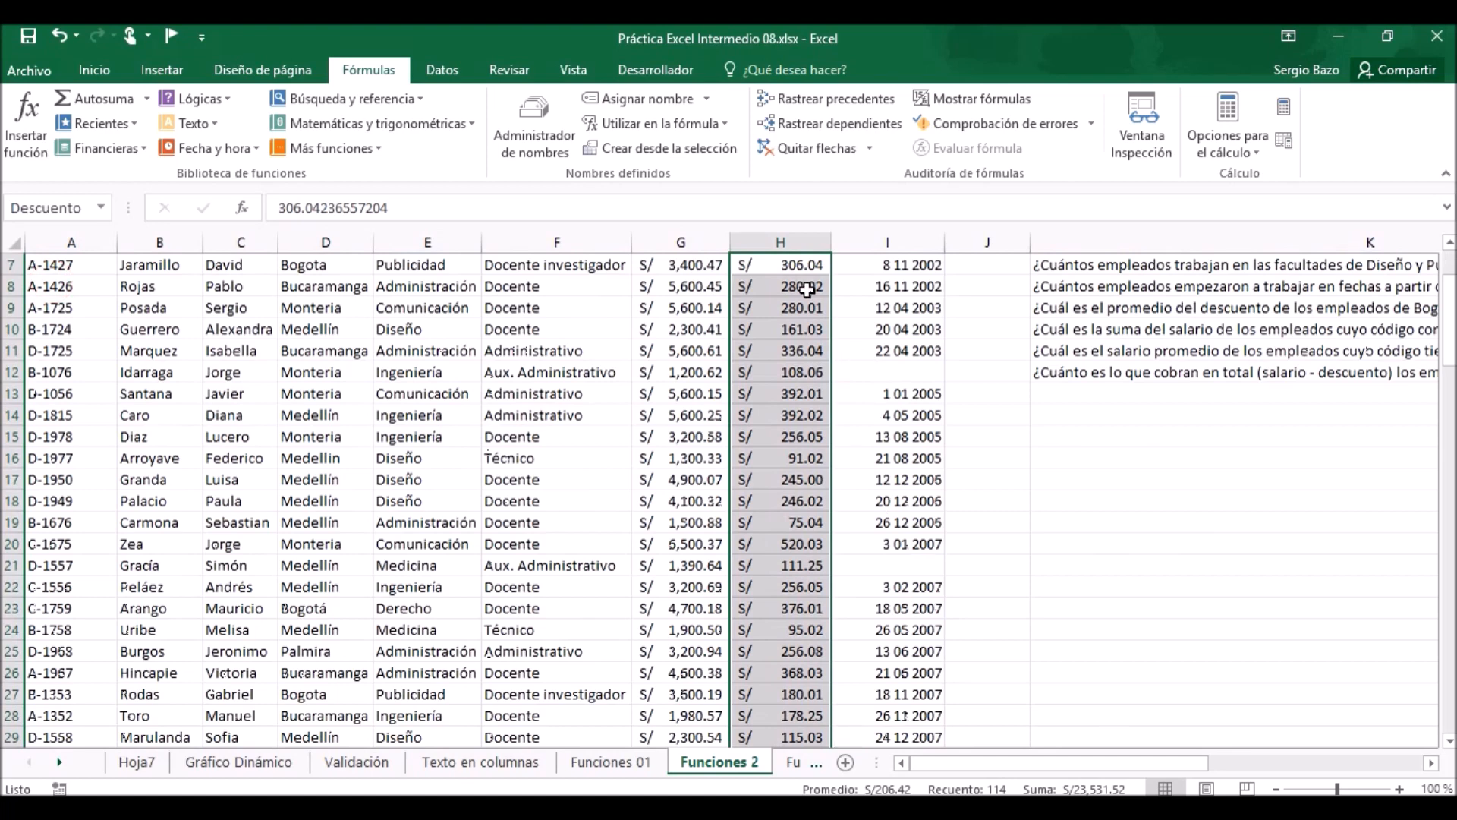
scroll(725, 702, "up", 2)
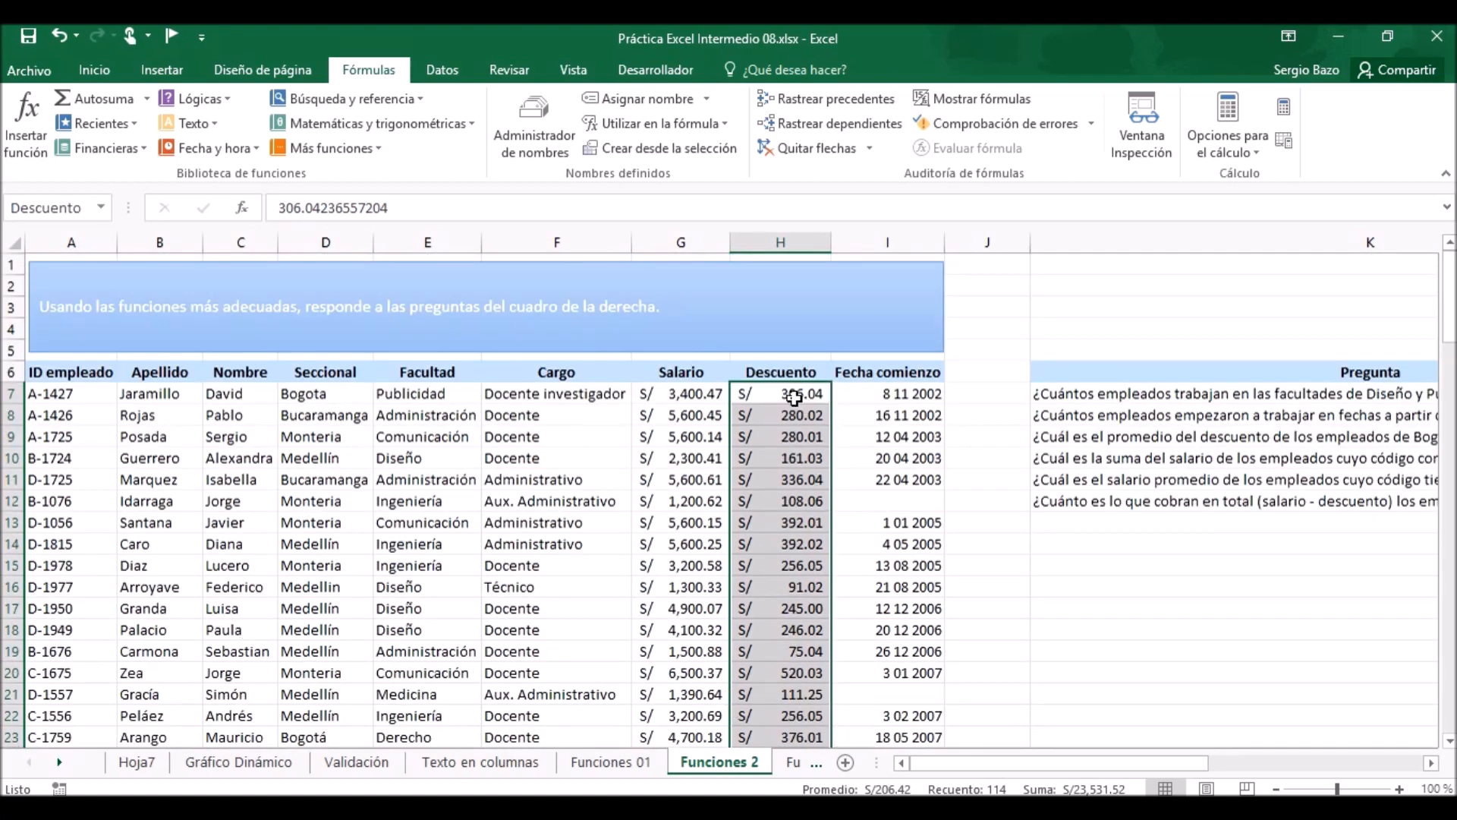
left_click(102, 209)
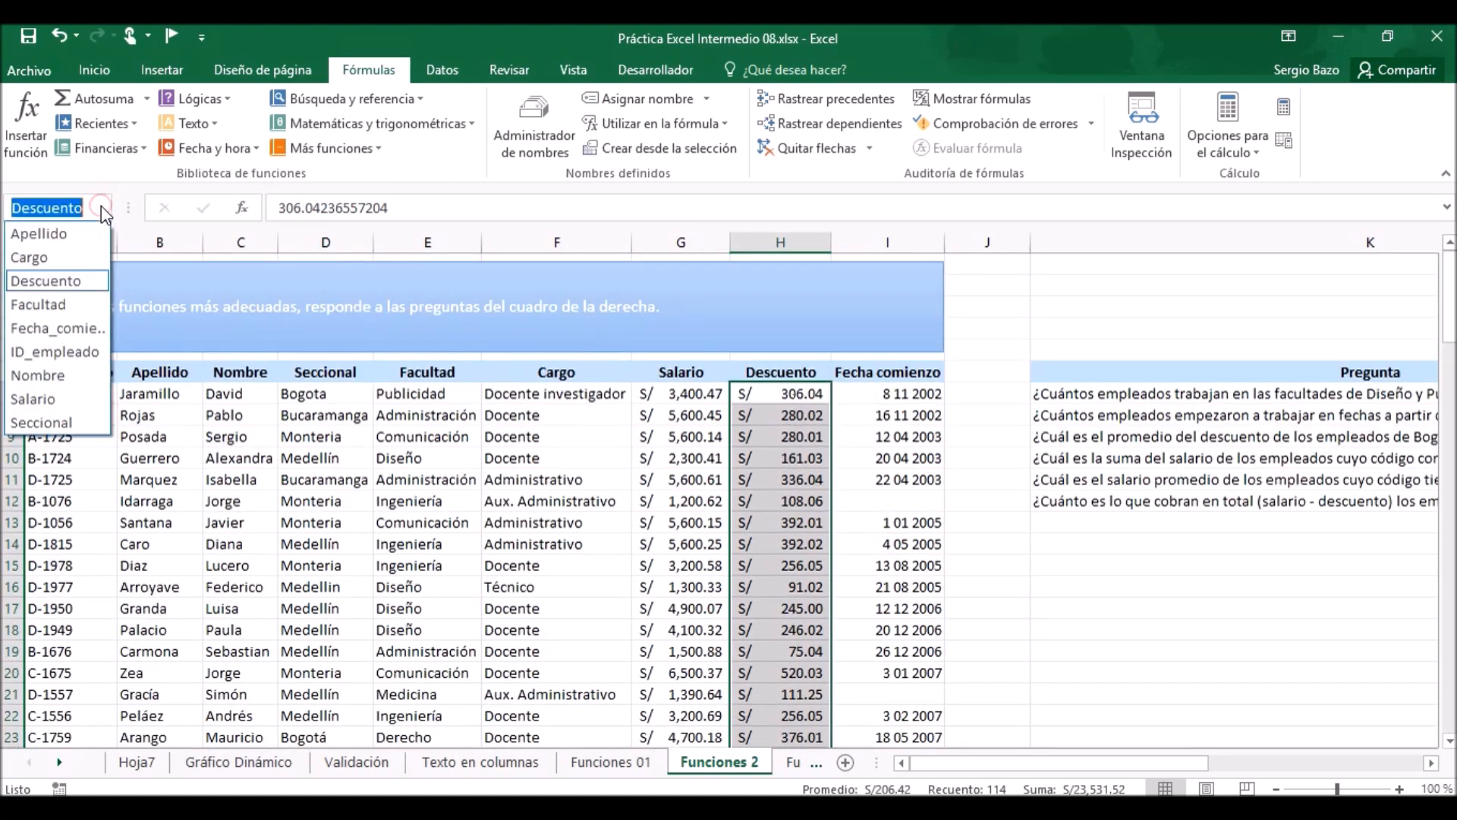
left_click(47, 330)
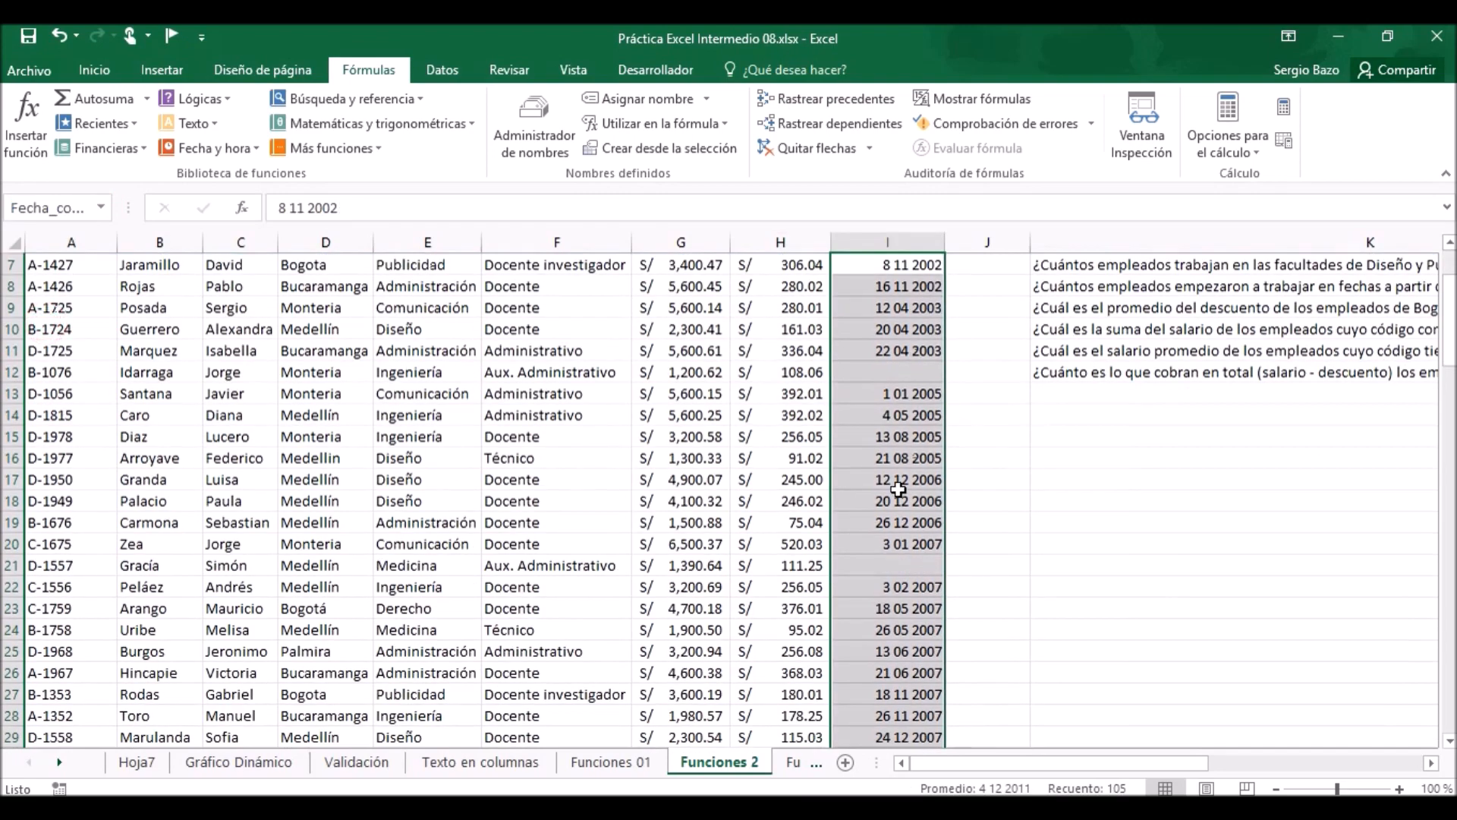
scroll(934, 436, "up", 2)
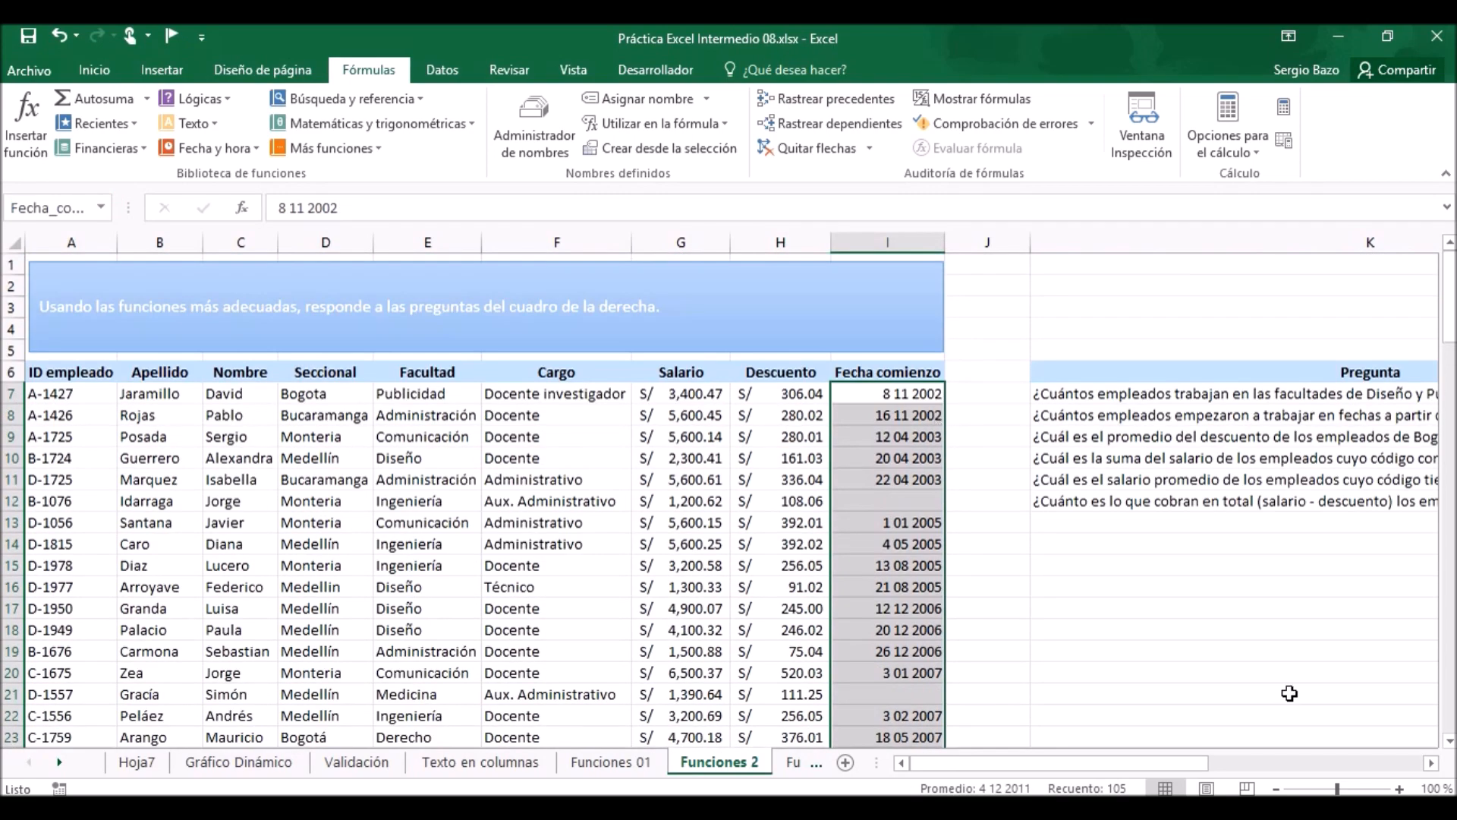
Enlarge the sheet to 160 % and examine the Pregunta column beside the Respuesta column.
left_click(1432, 763)
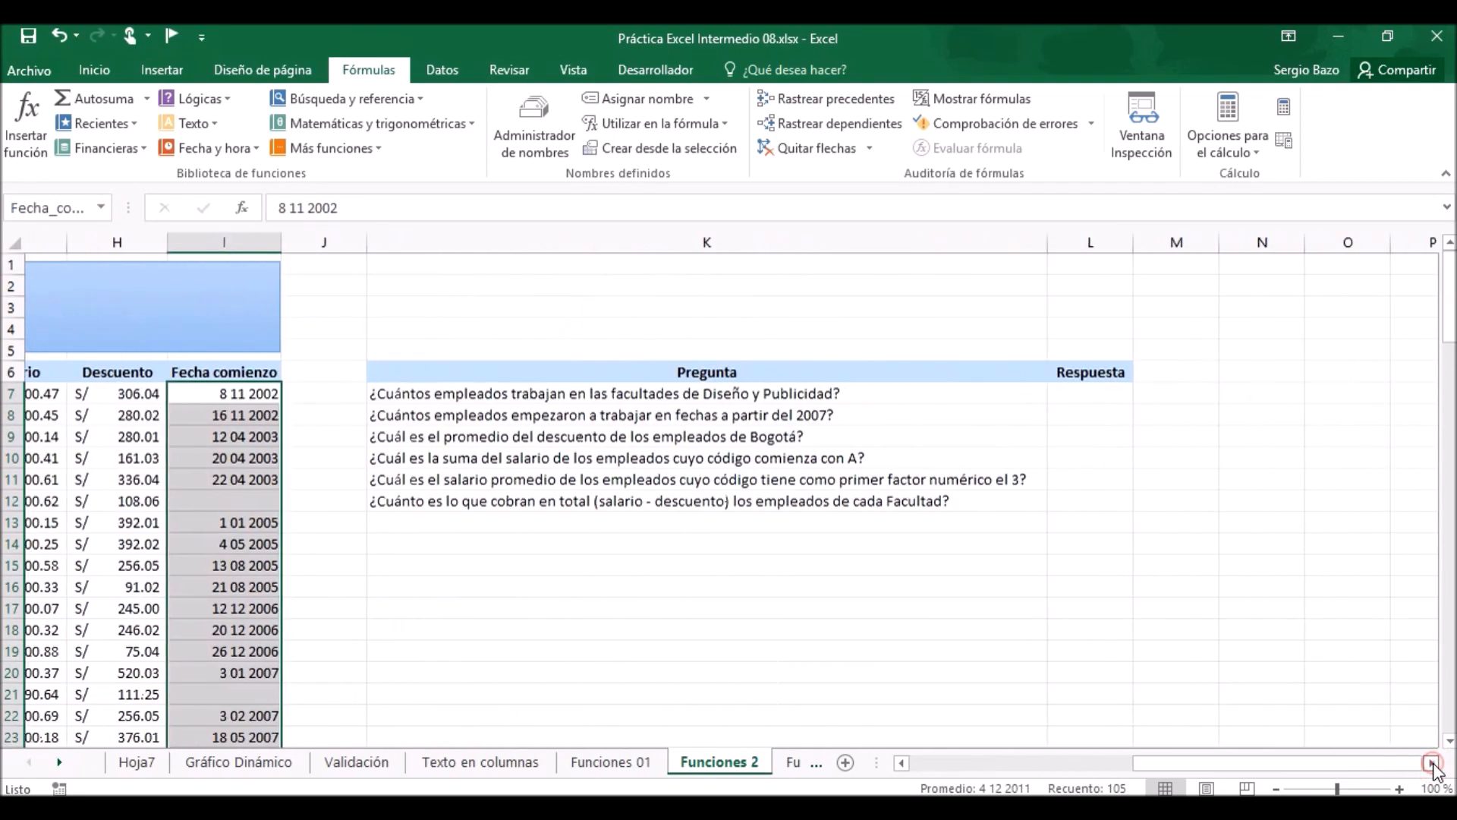
left_click(1431, 763)
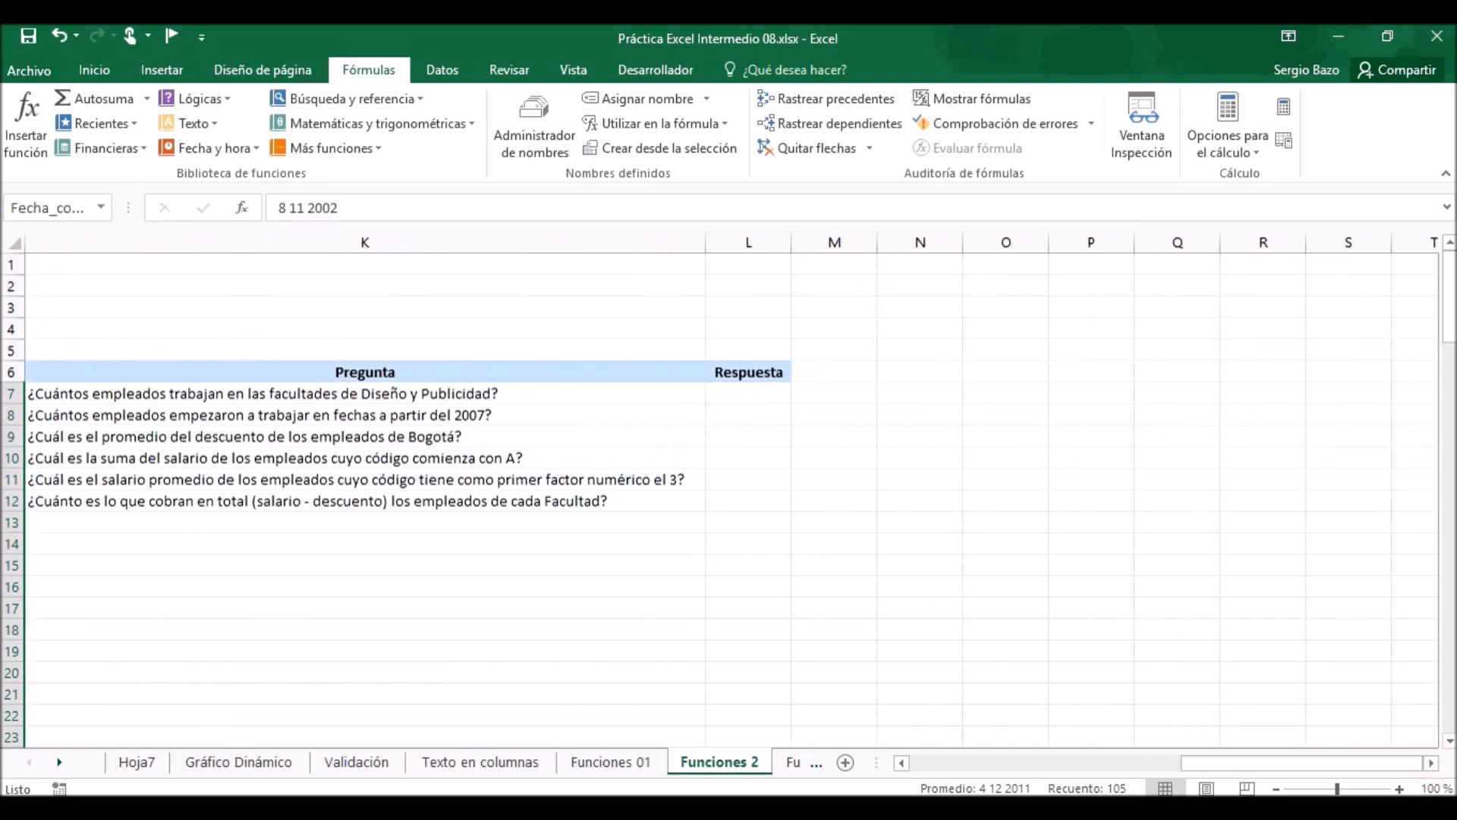
left_click(1401, 790)
left_click(1401, 790)
left_click(1401, 790)
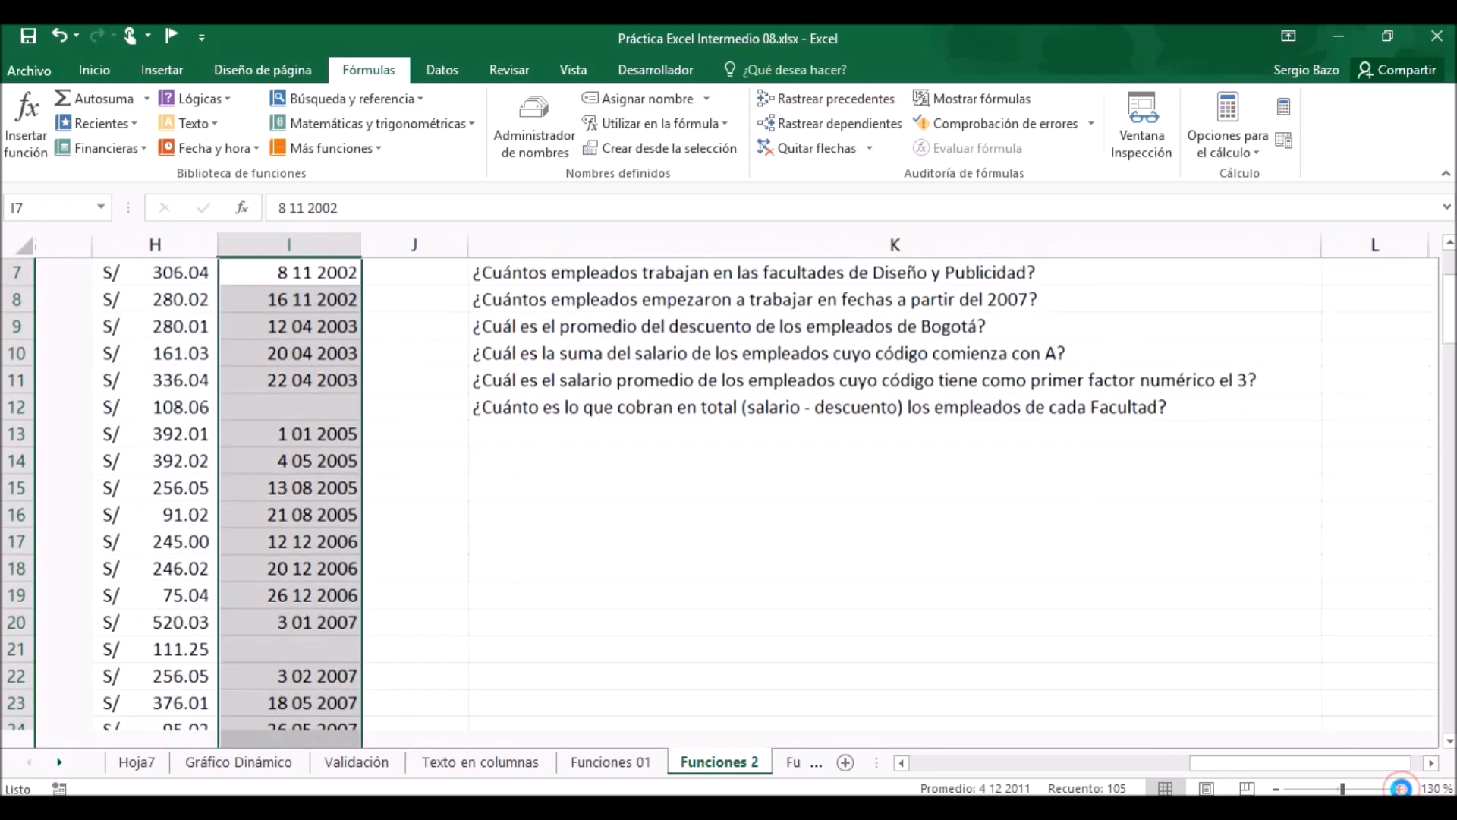
left_click(1401, 789)
left_click(1400, 790)
left_click(1400, 790)
scroll(1147, 694, "up", 2)
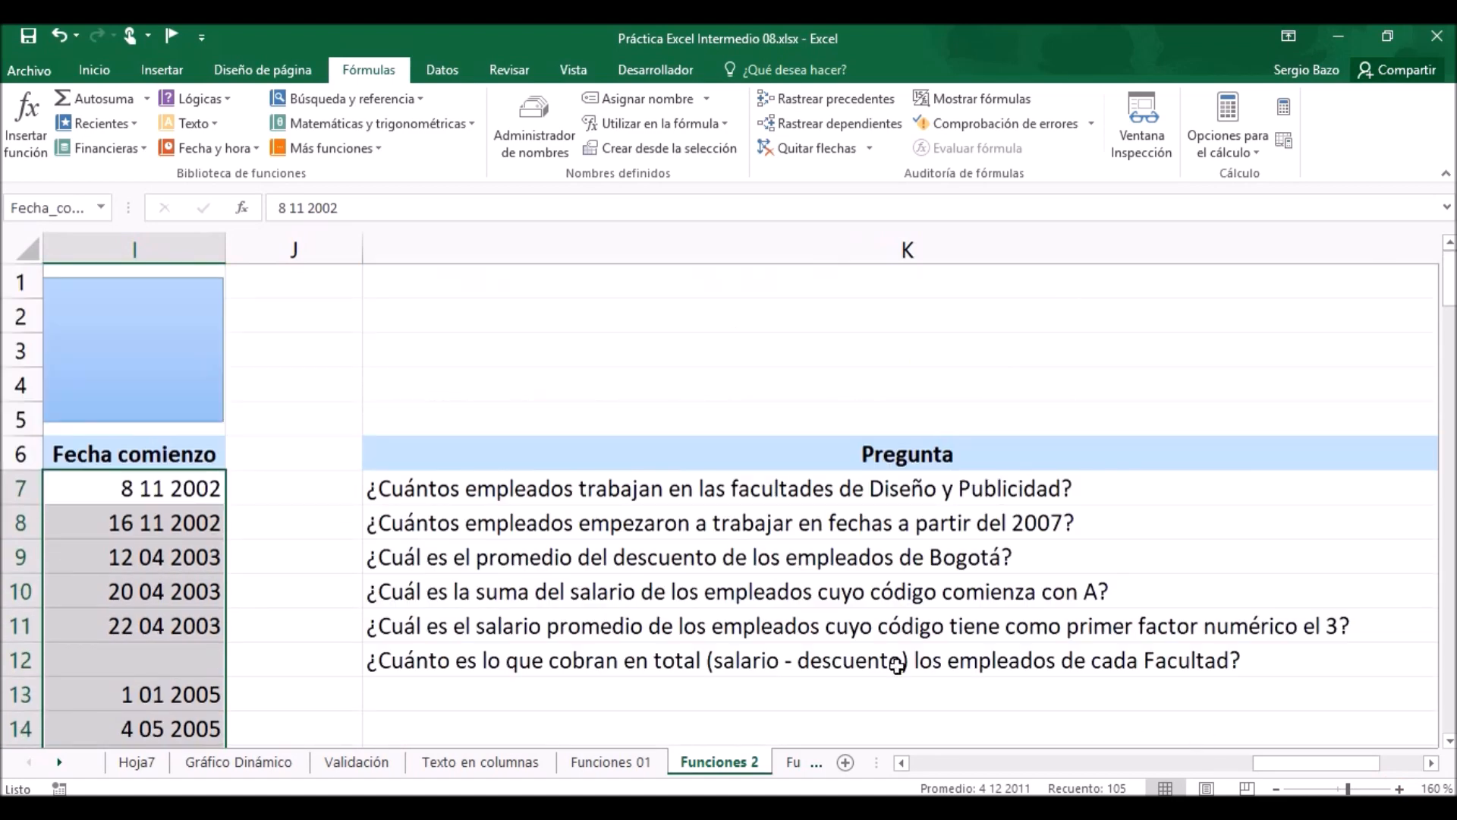
left_click(1433, 762)
left_click(1433, 763)
left_click(1433, 763)
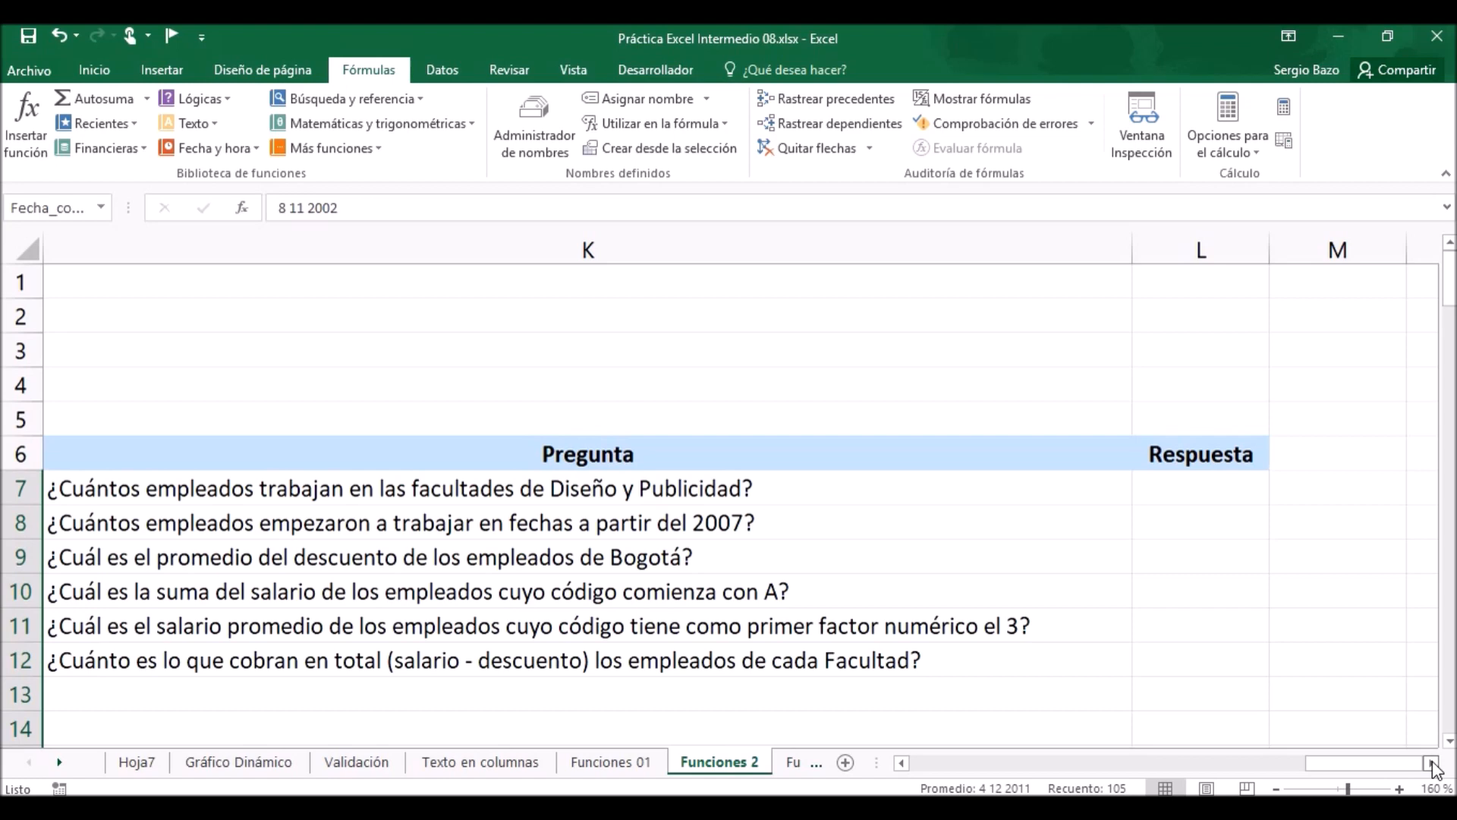
Start a CONTAR.SI formula in L7 to answer the question about employees in Diseño and Publicidad.
left_click(1204, 481)
type("=")
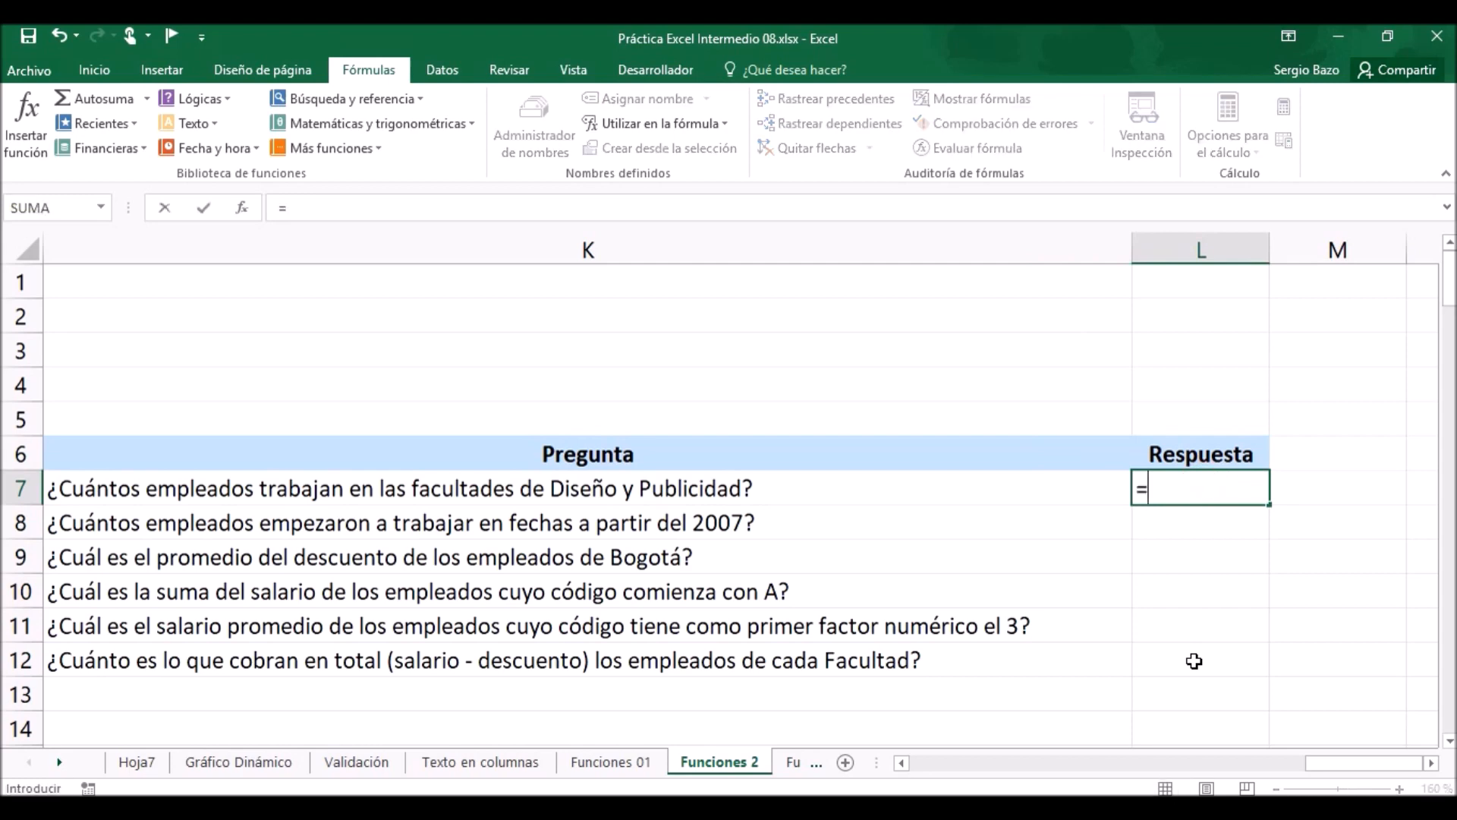
type("cont")
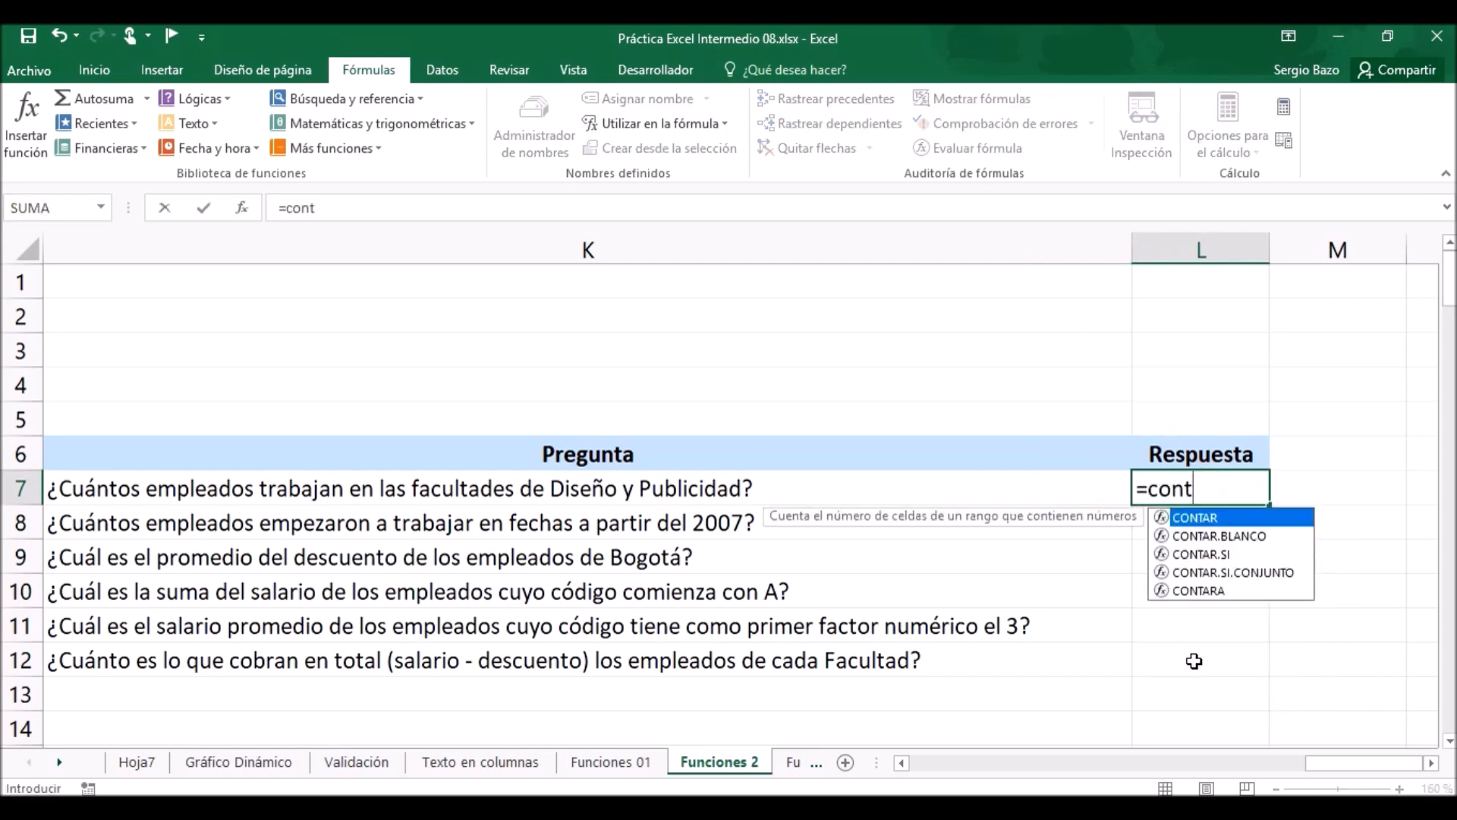
key("Down")
key("Down")
key("Tab")
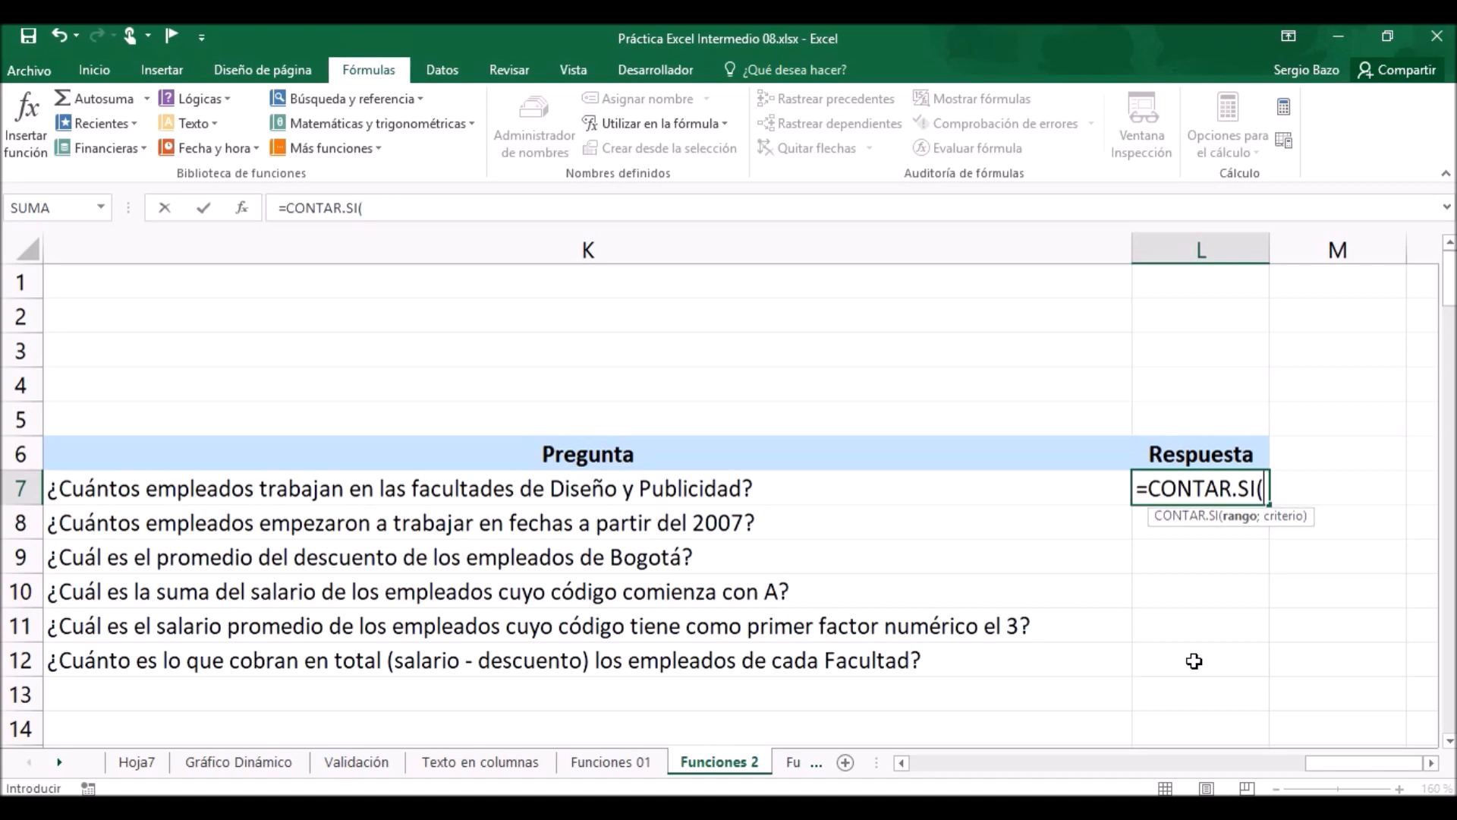
left_click(938, 762)
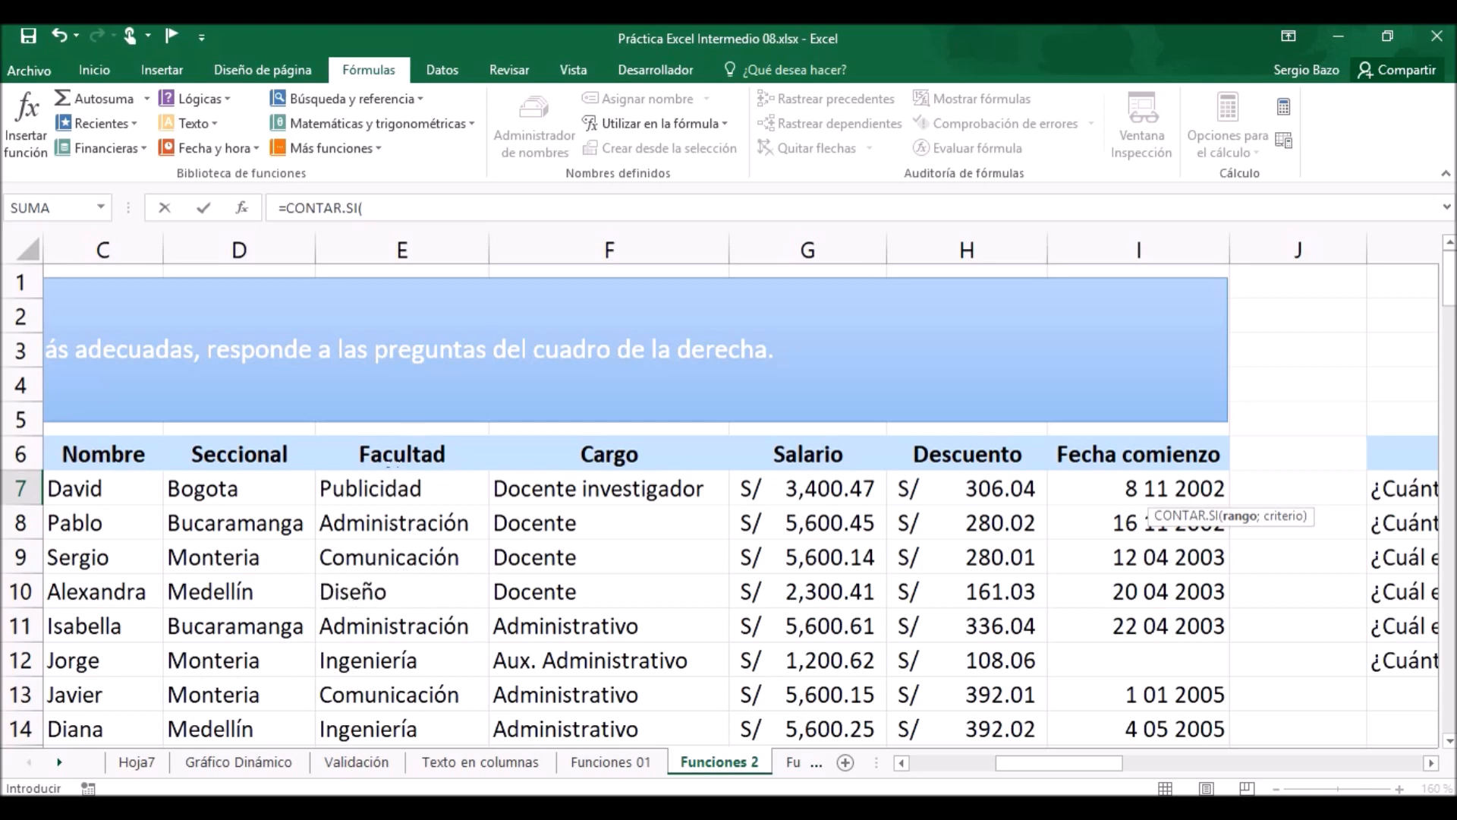
left_click(1405, 760)
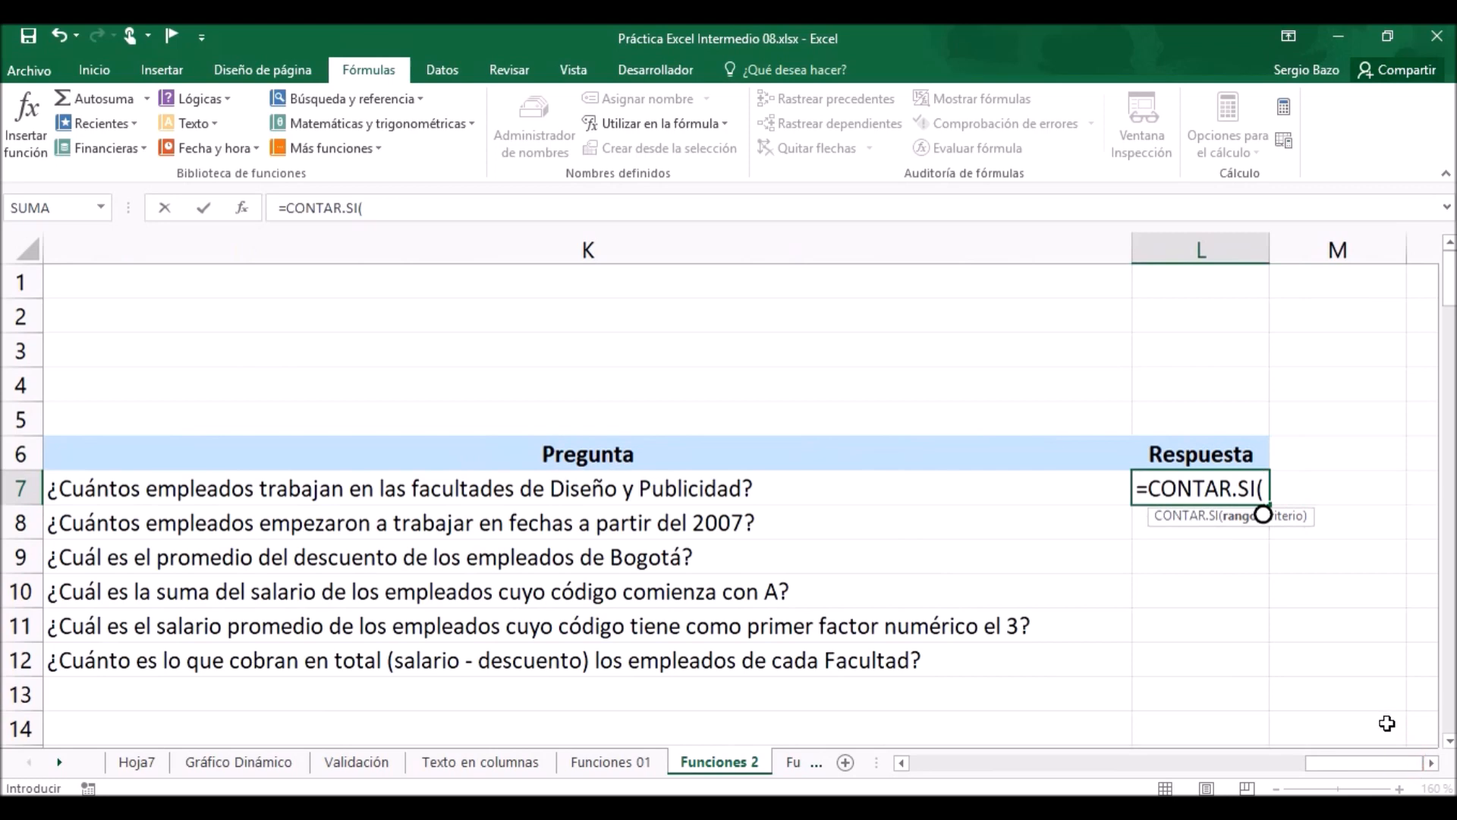
Complete the CONTAR.SI formula in L7 with the named range Facultad and the criterion "diseño".
type("fac")
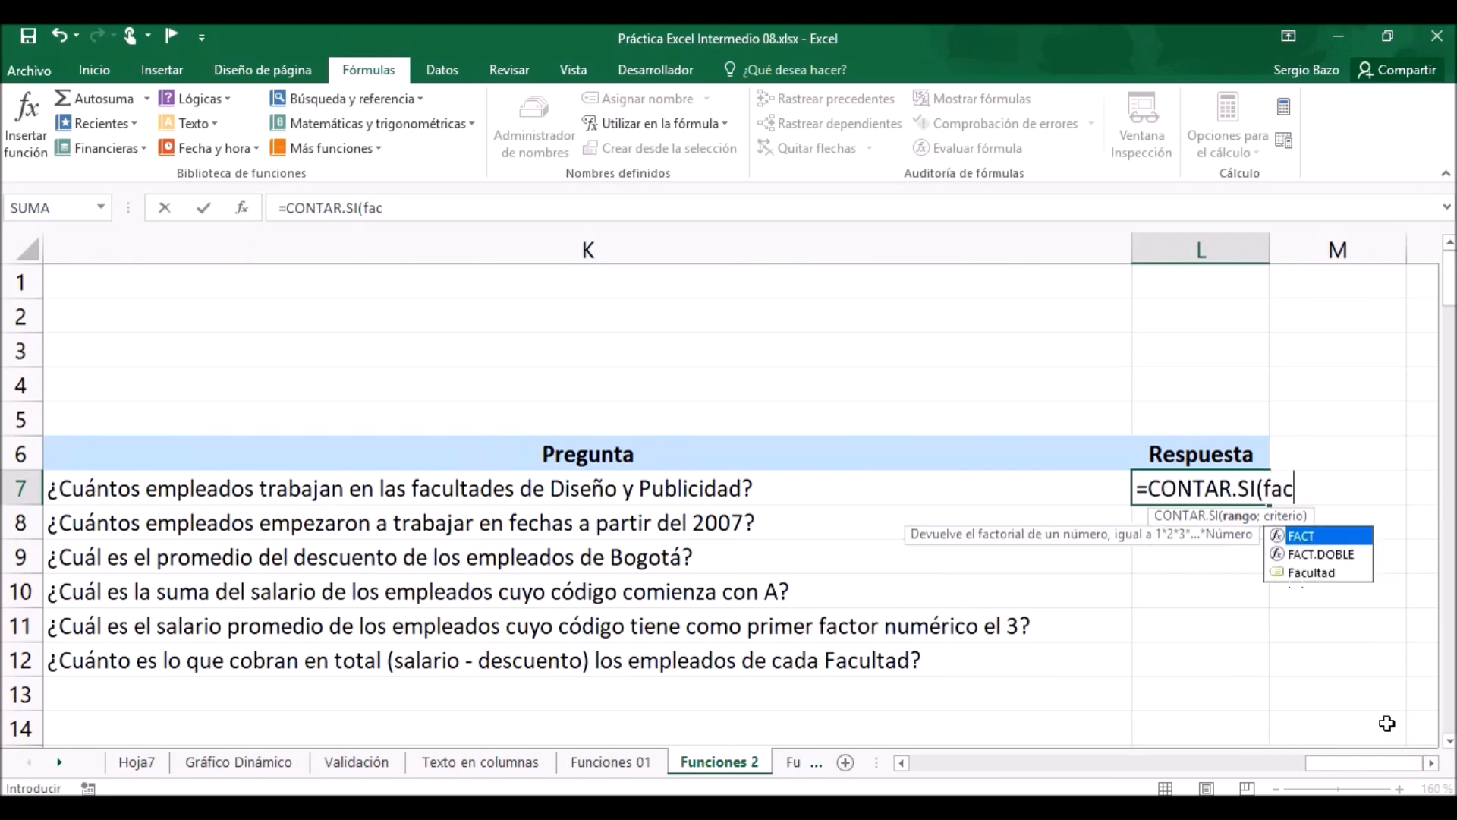
key("Down")
key("Down")
key("Tab")
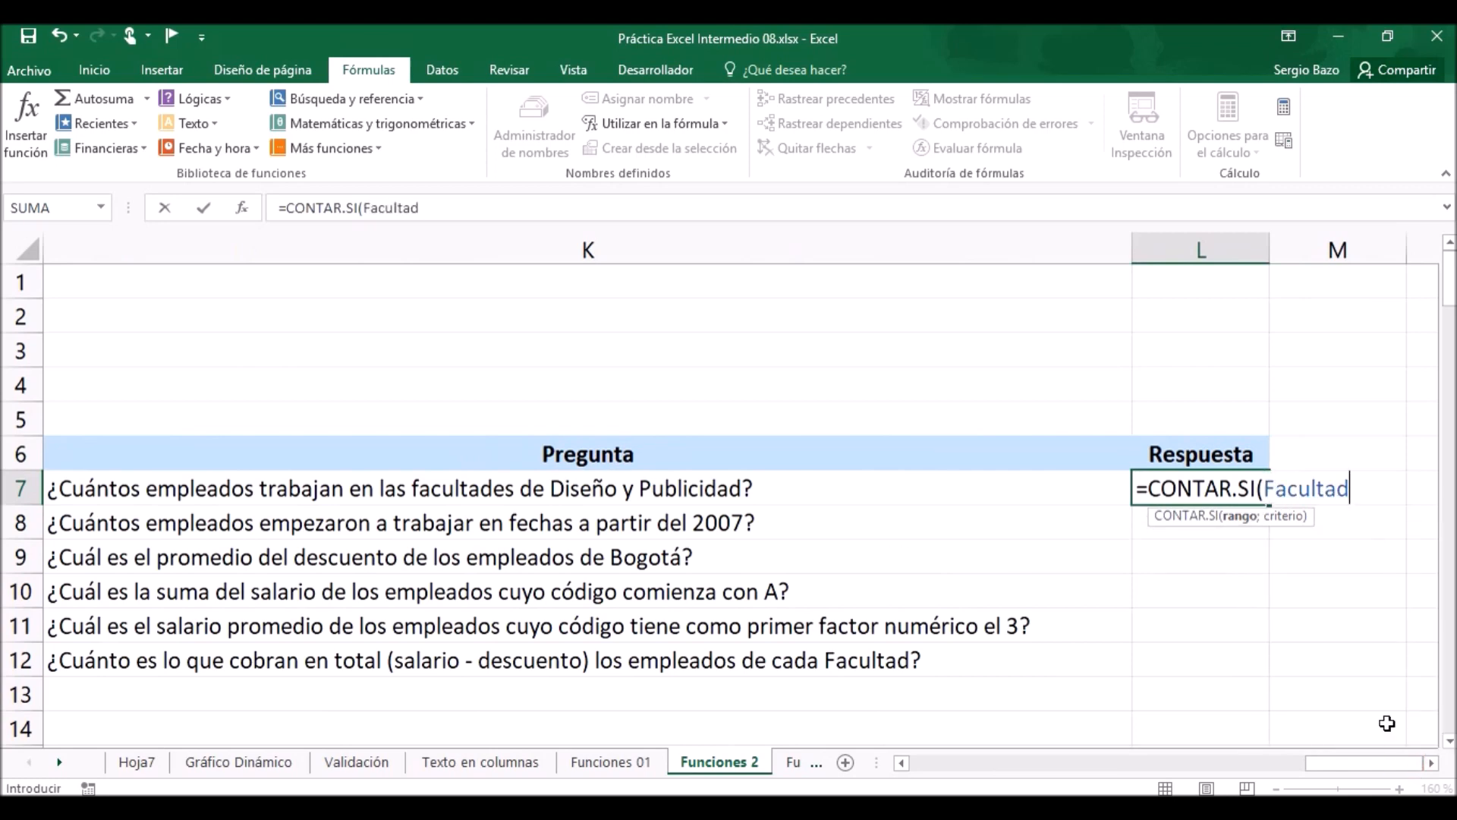
type(";")
type("\"dise")
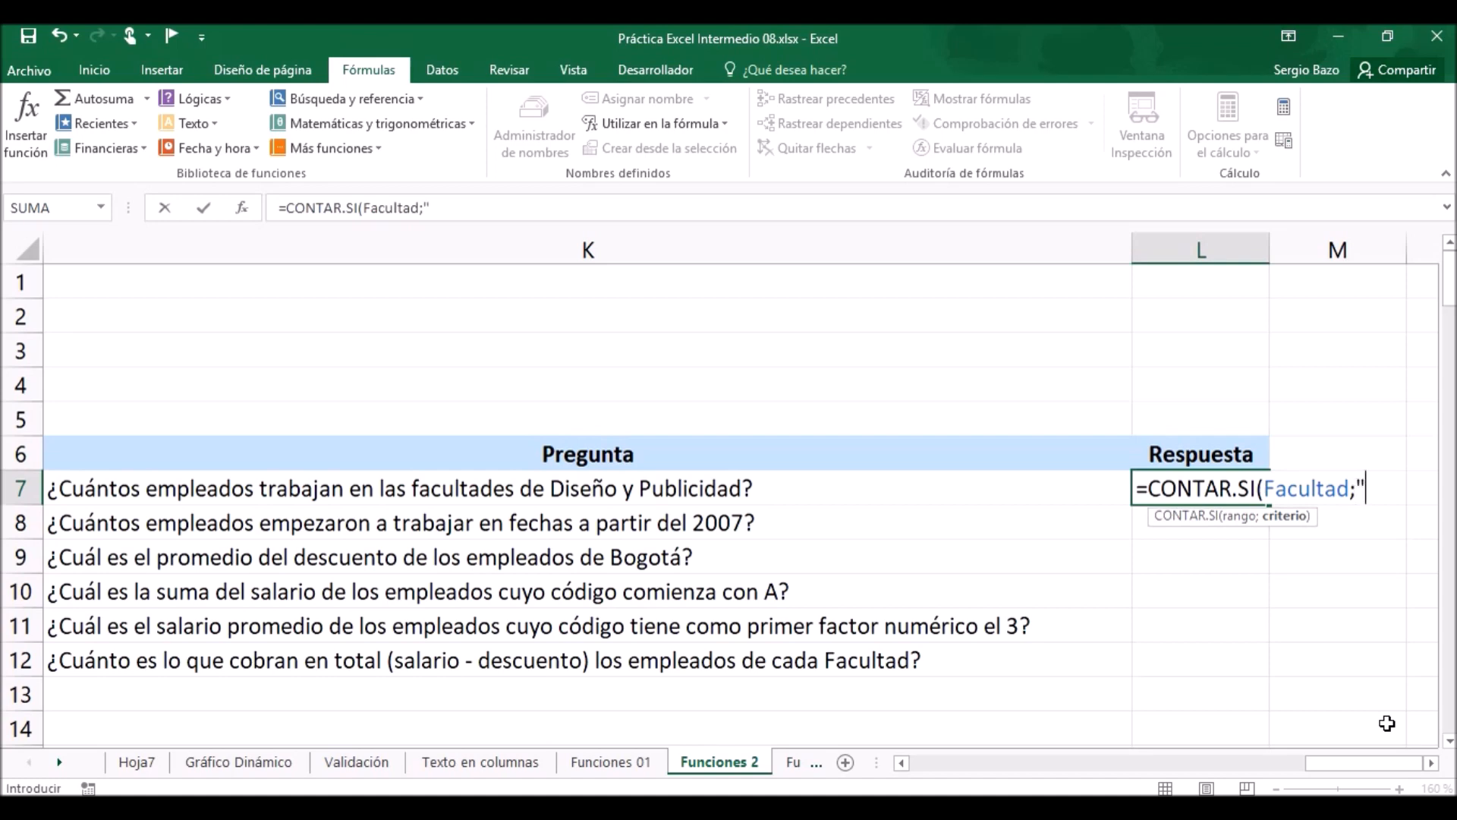
type("ño")
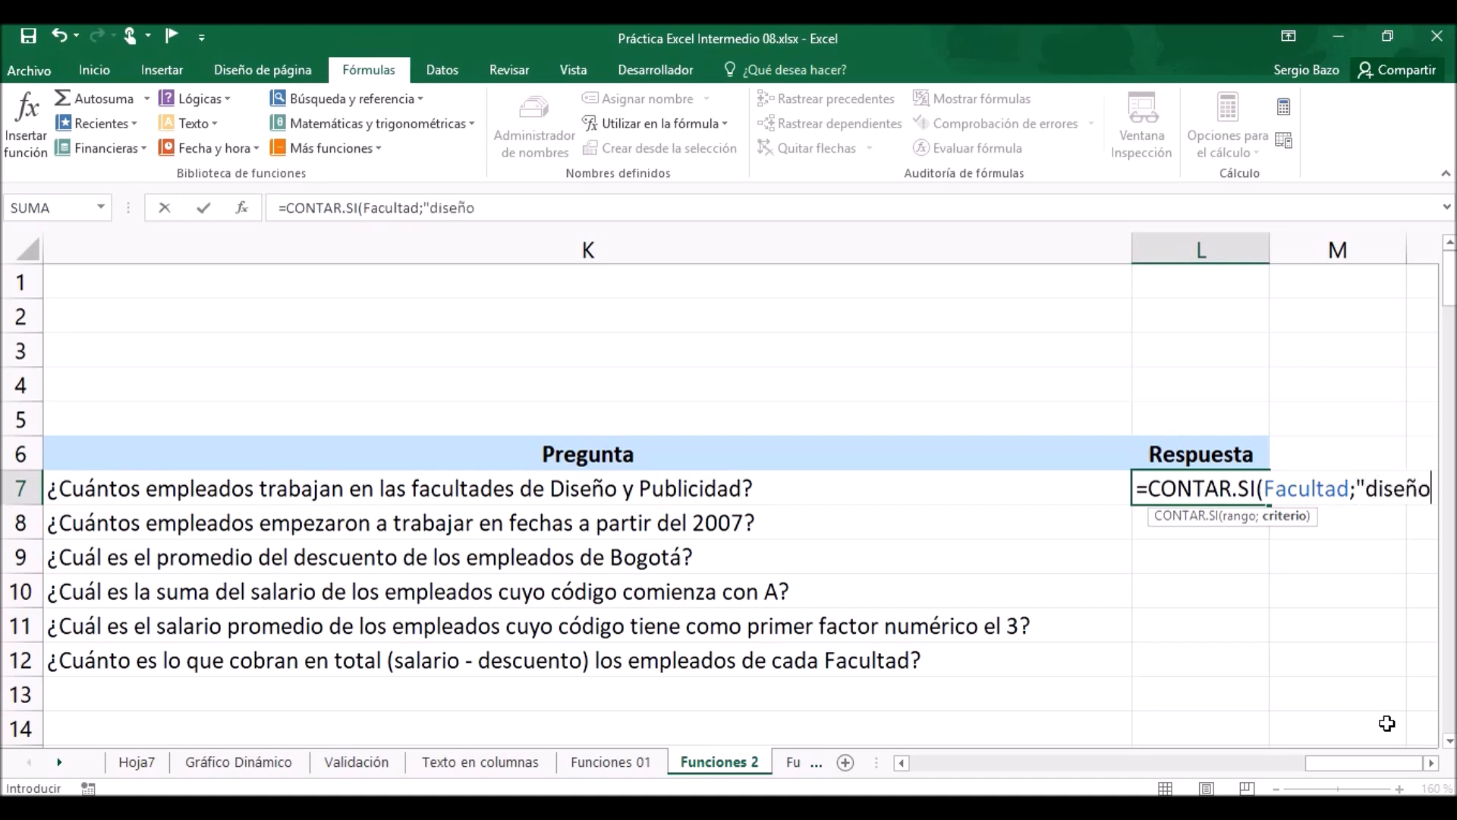
type("\")")
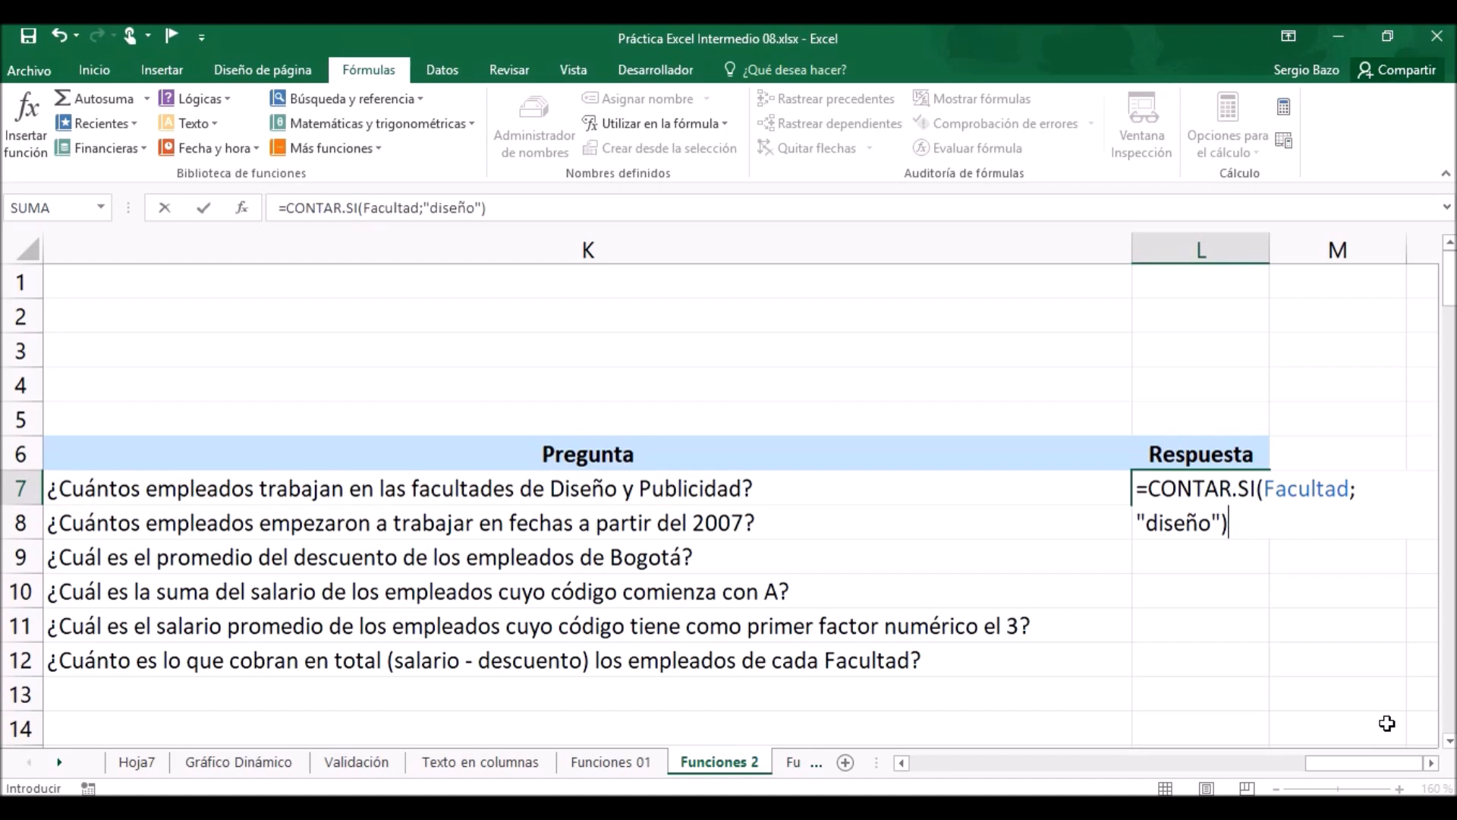
left_click(1432, 762)
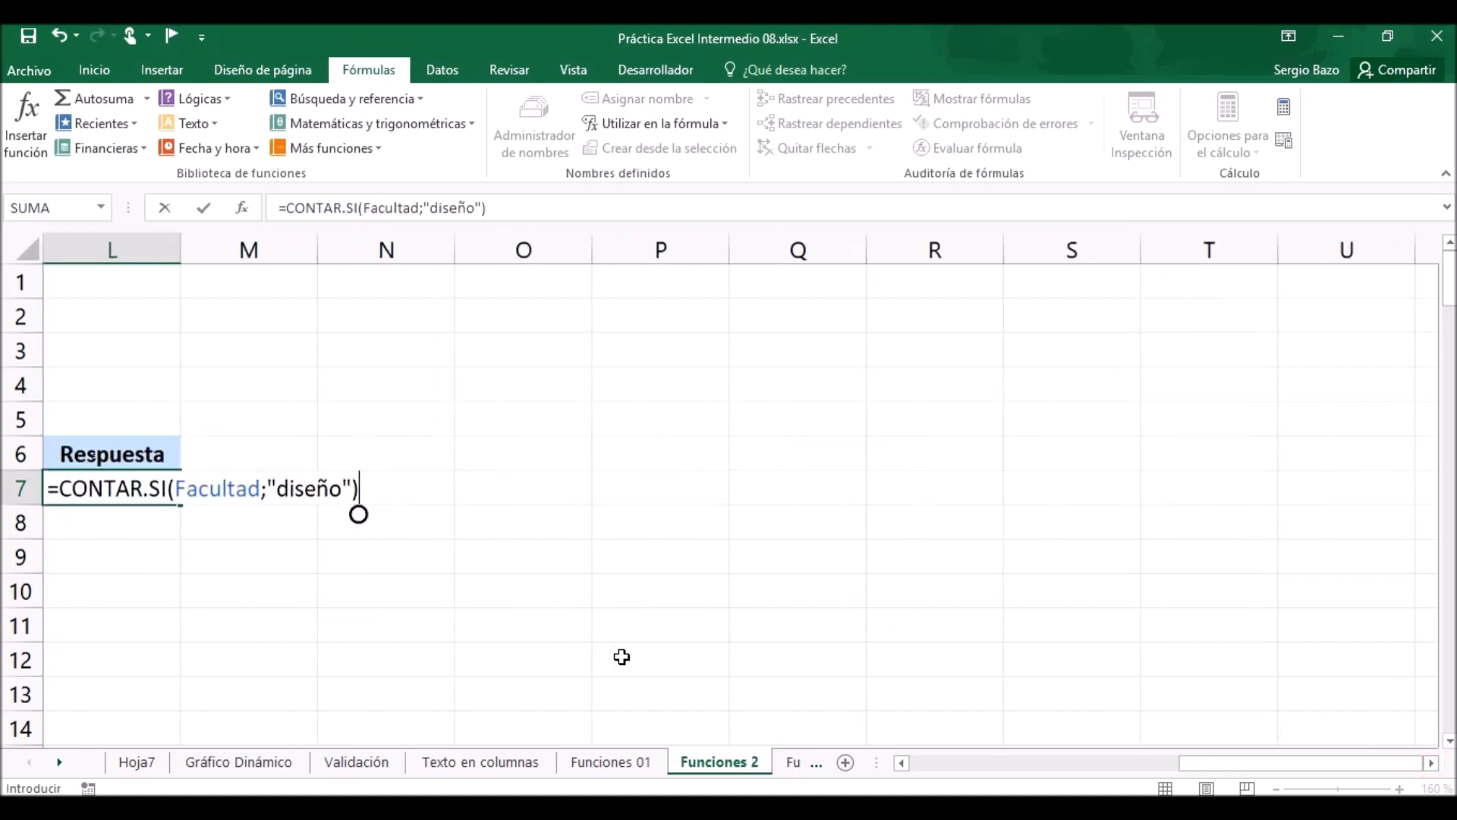
key("Return")
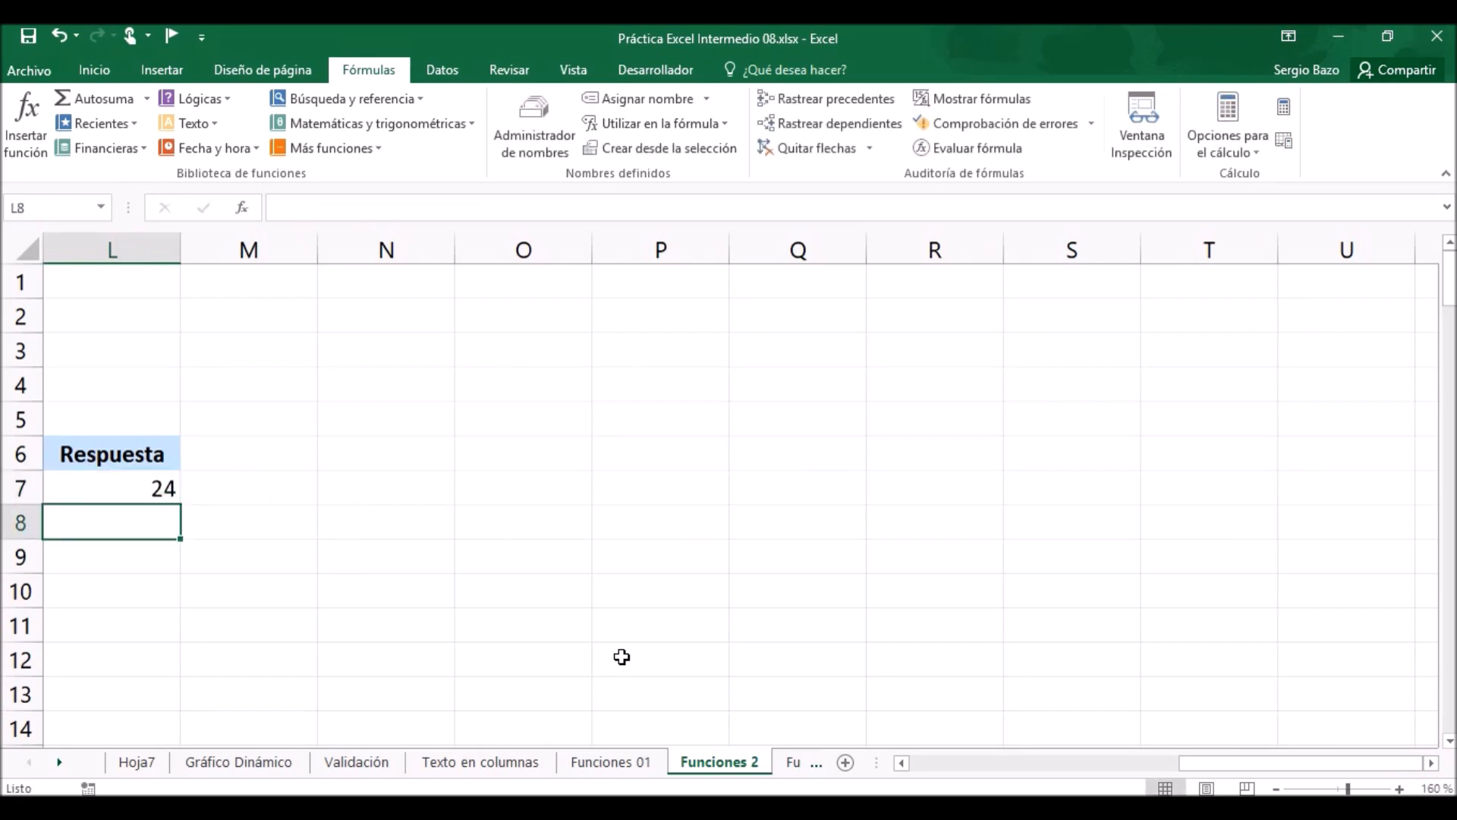
Extend the formula in L7 by adding a second CONTAR.SI function to the existing "diseño" count.
left_click(902, 762)
left_click(903, 762)
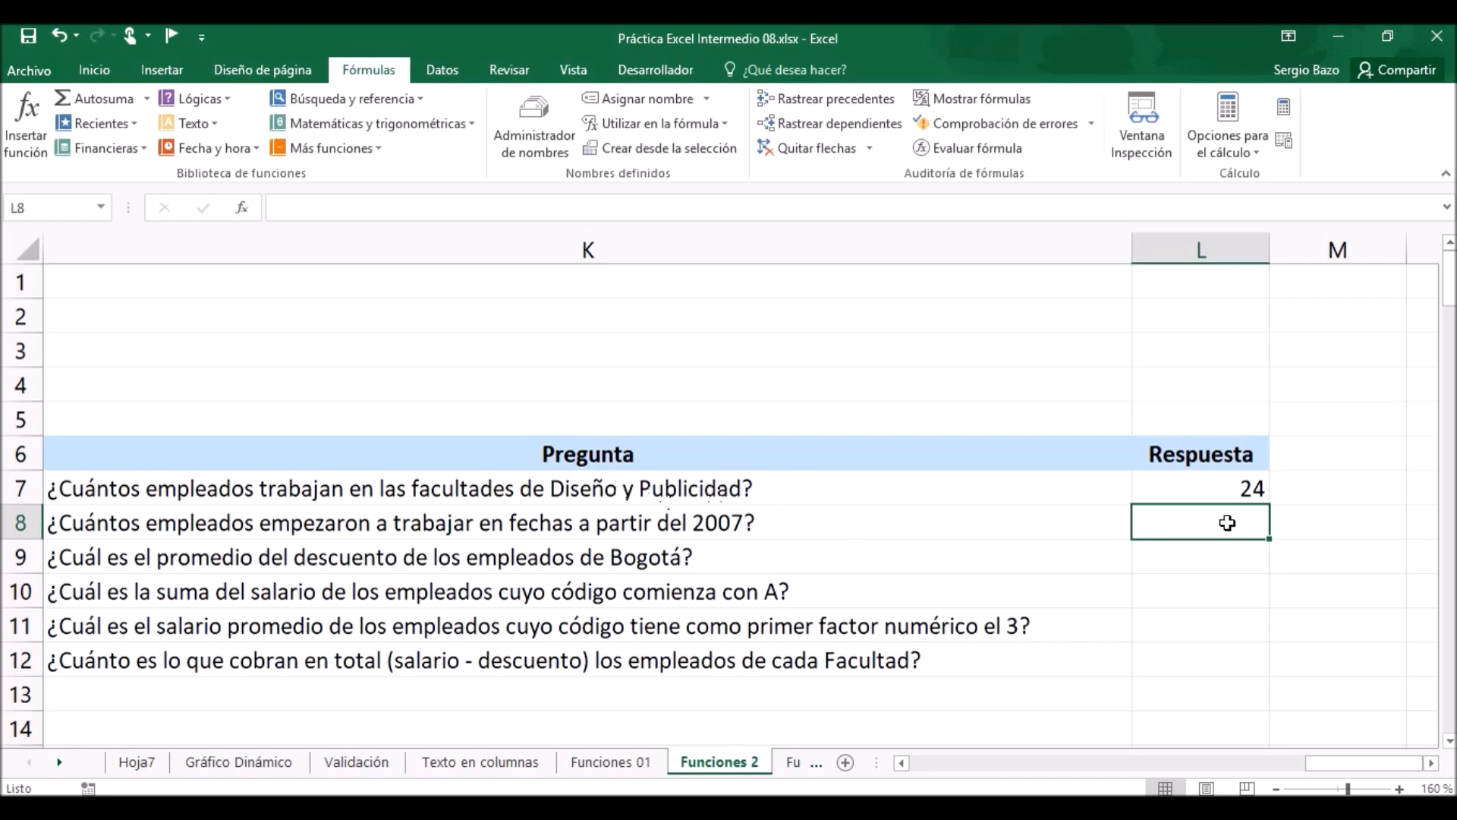
double_click(1238, 488)
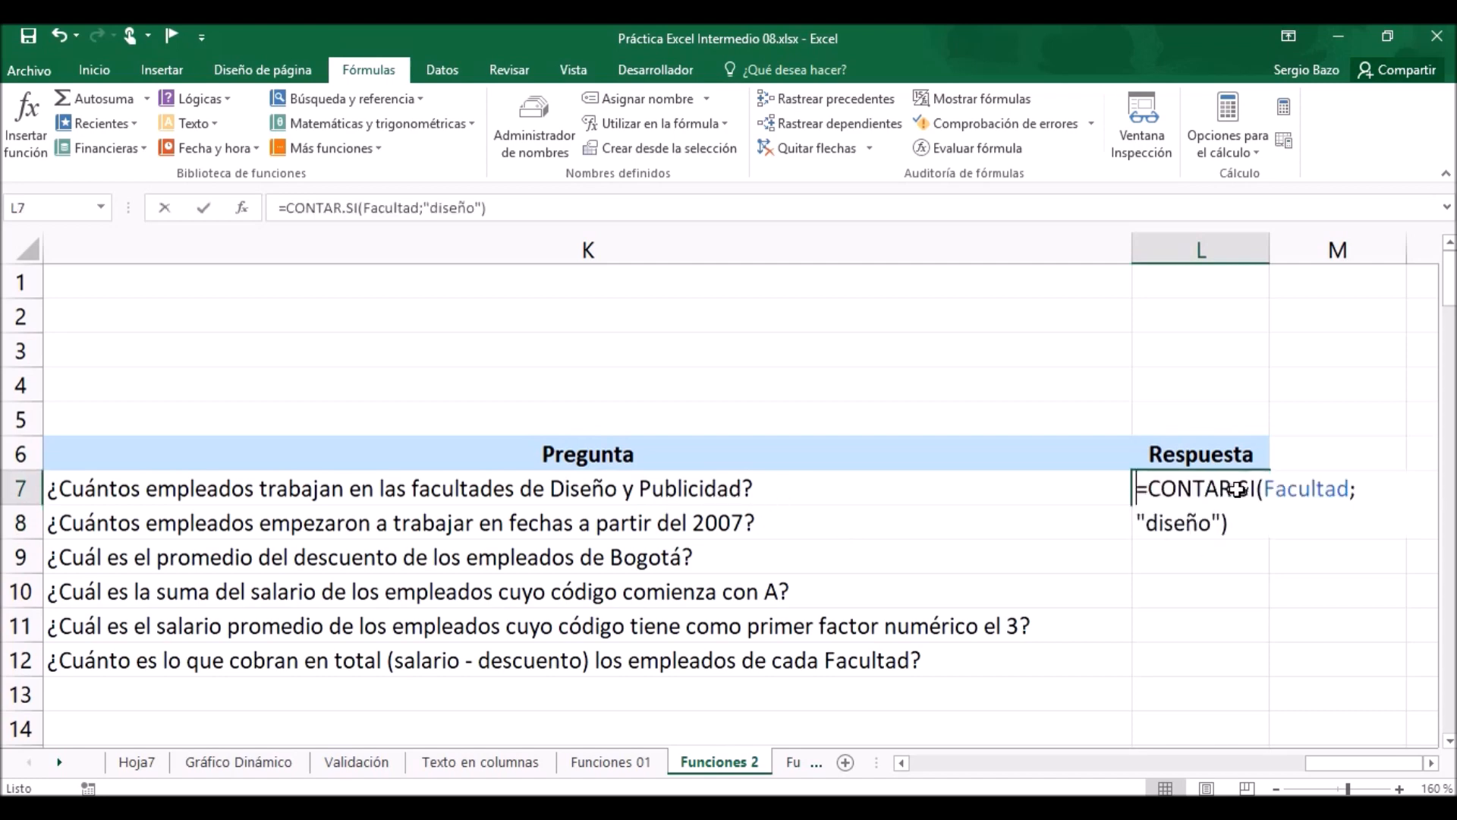
left_click(1240, 529)
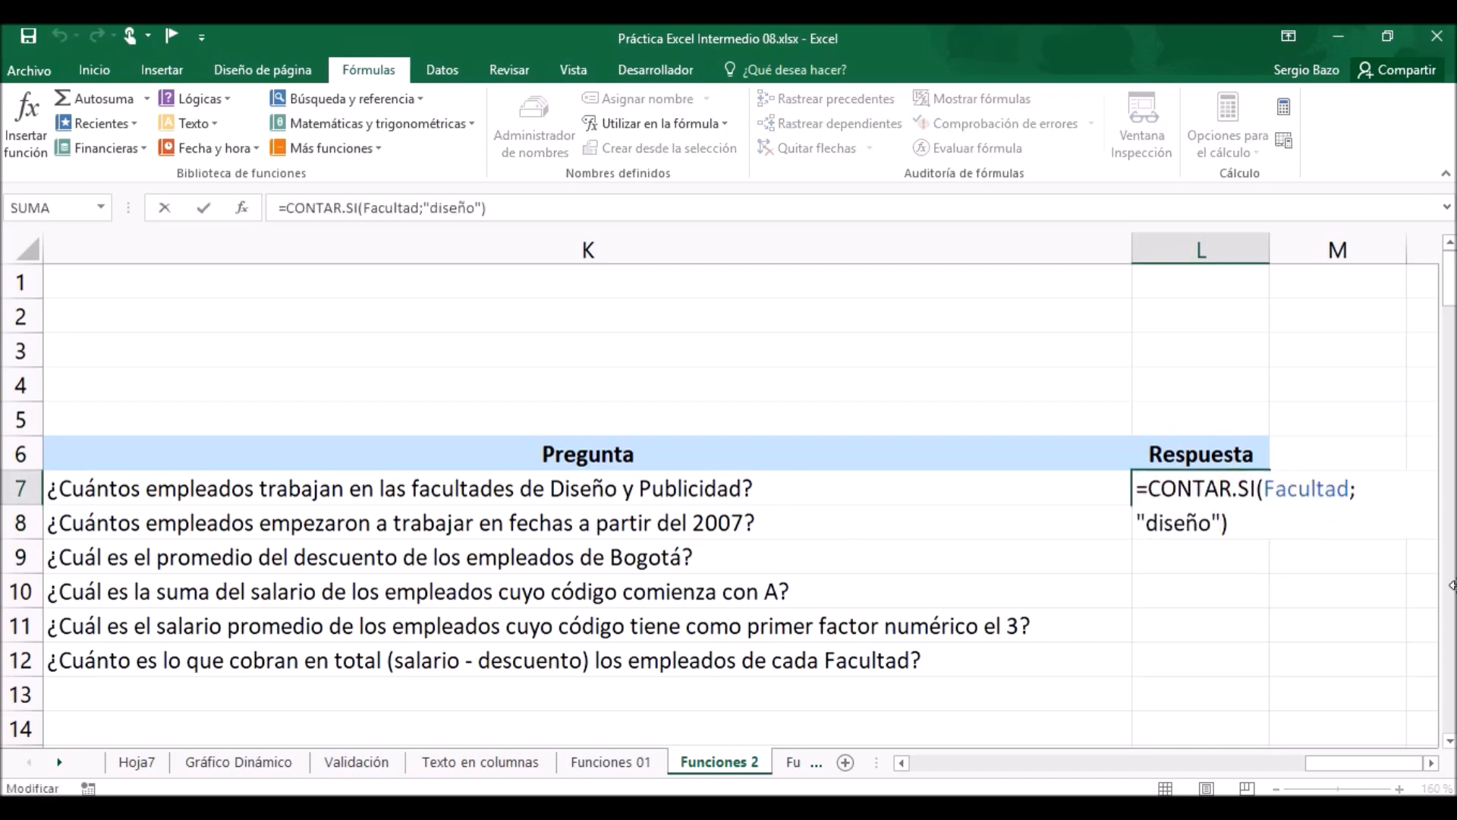
type("+")
type("cont")
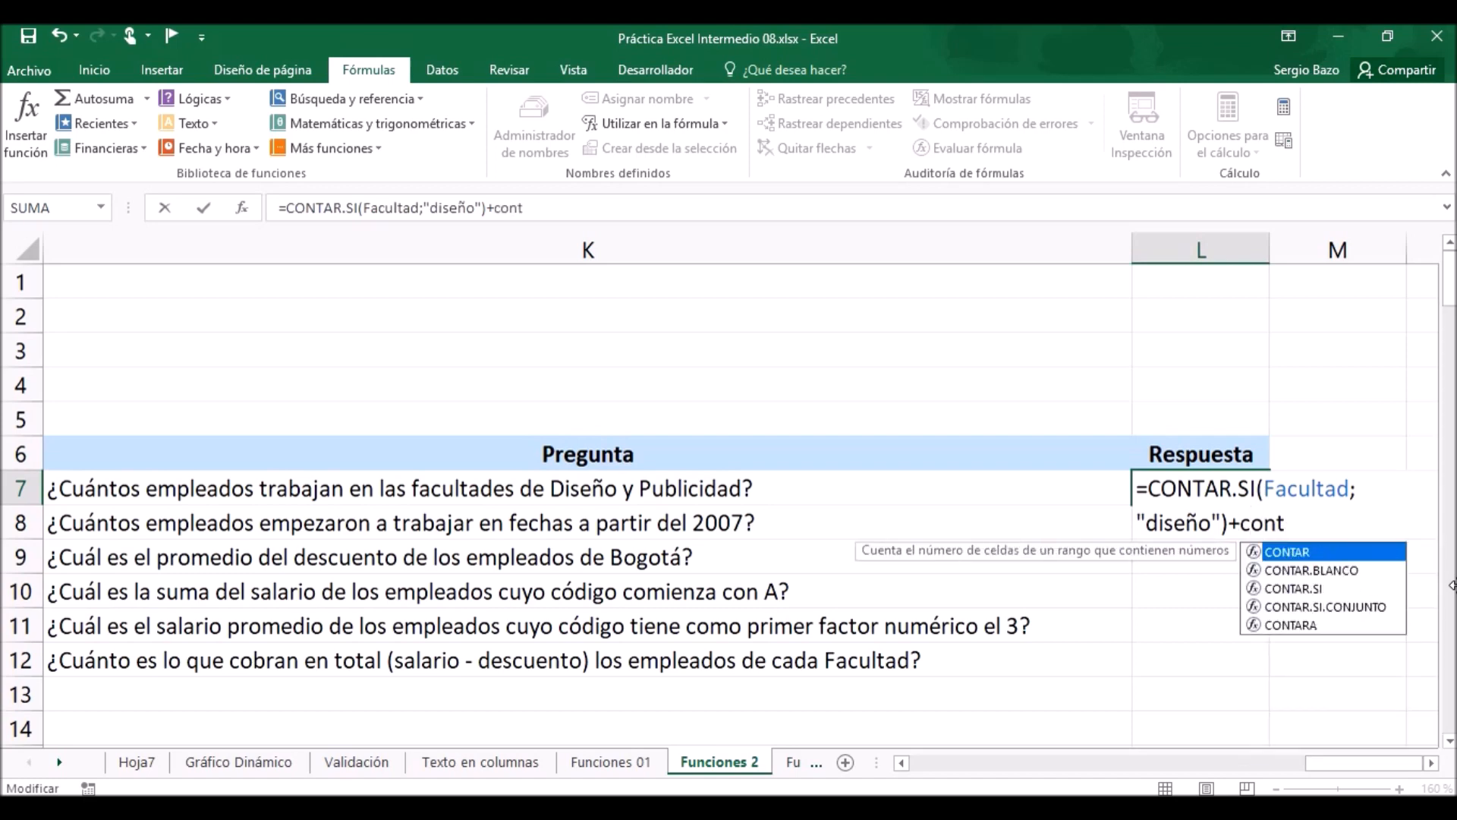
key("Down")
key("Down")
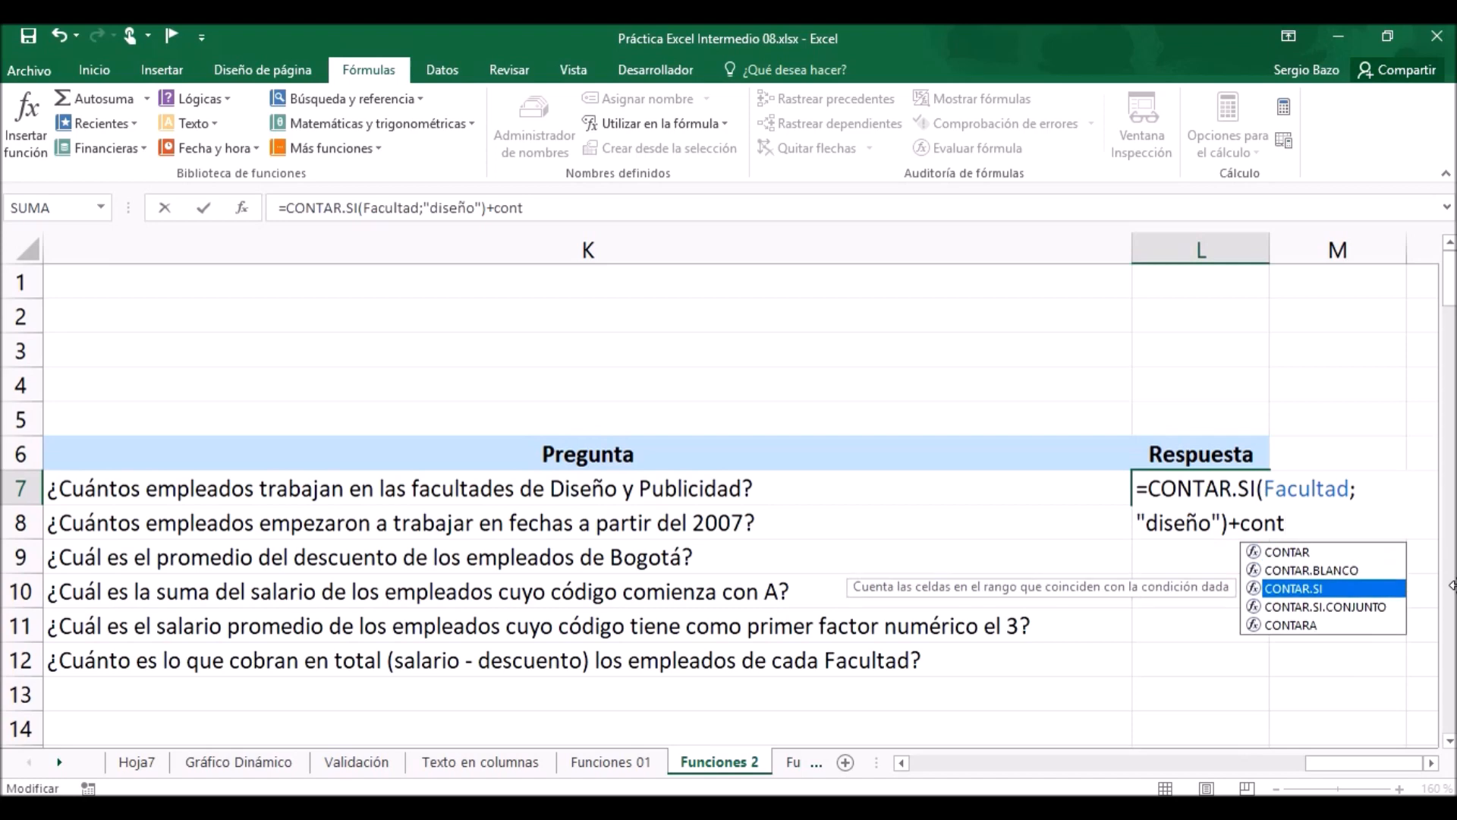
key("Tab")
Complete the second CONTAR.SI in L7 with the named range Facultad and the criterion "publicidad", and enter the formula.
type("fac")
key("Down")
key("Down")
key("Tab")
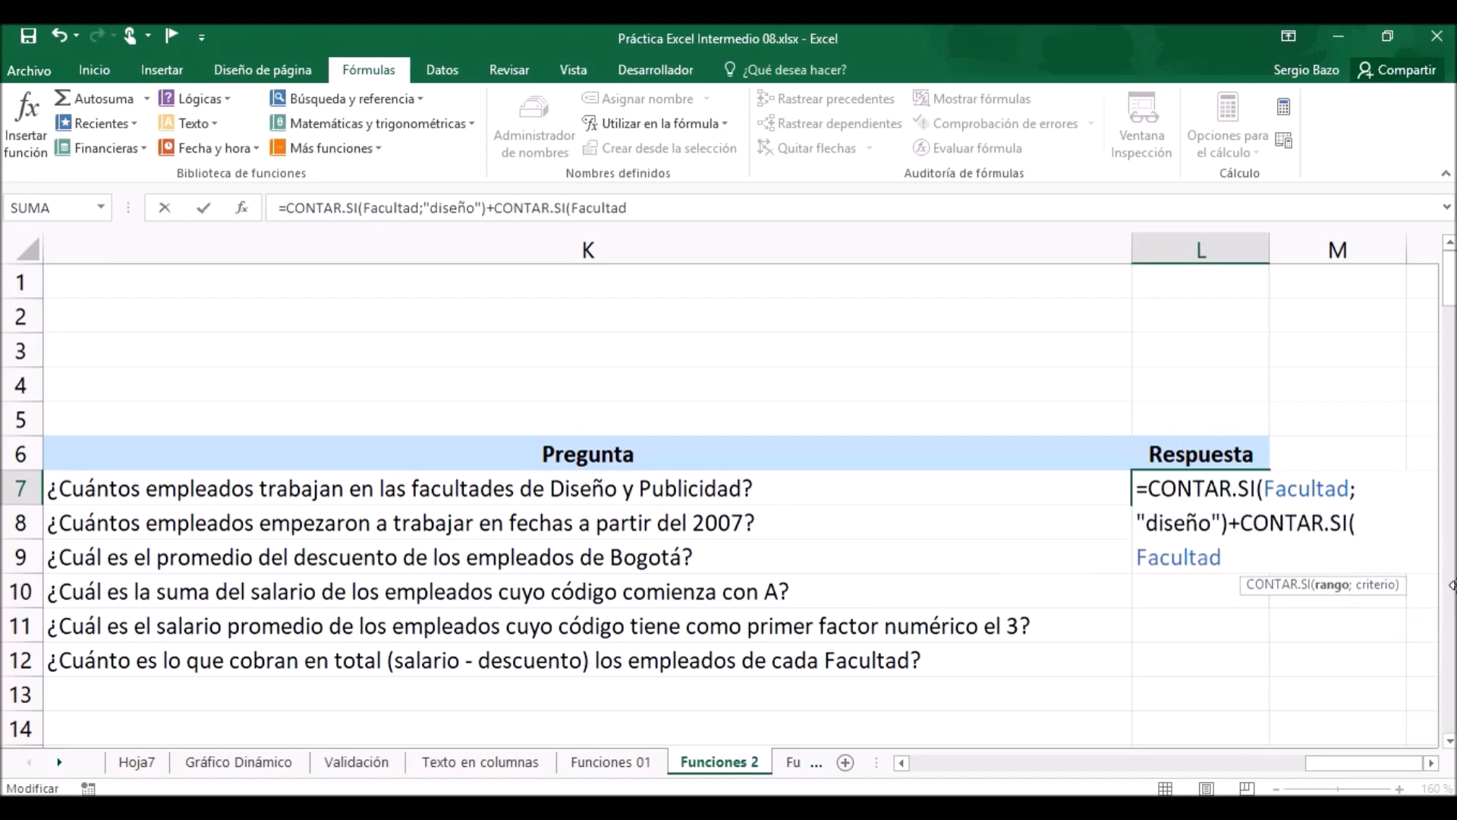
type(";")
type("\"")
type("pu")
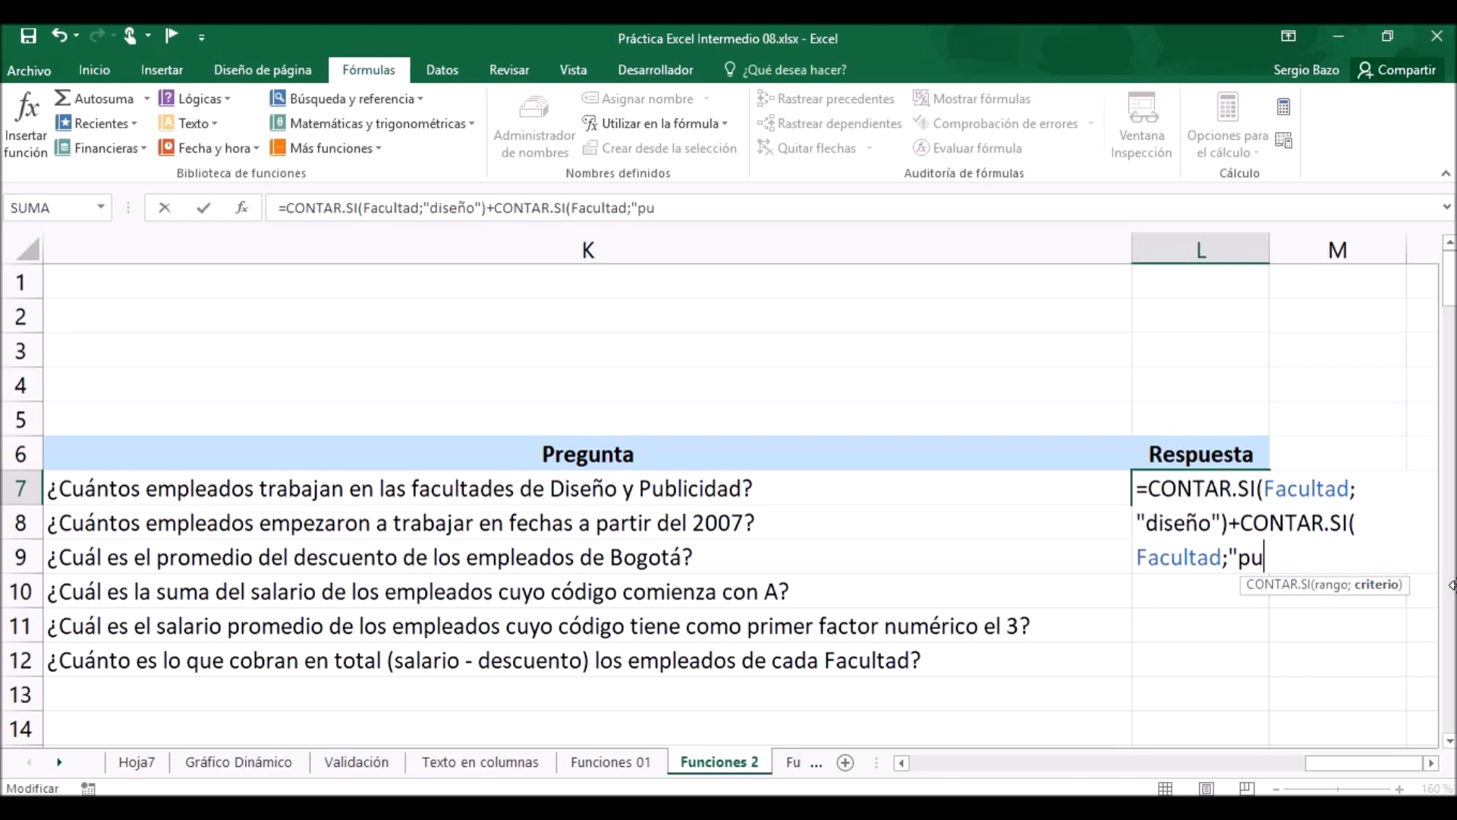
type("blicidad\")")
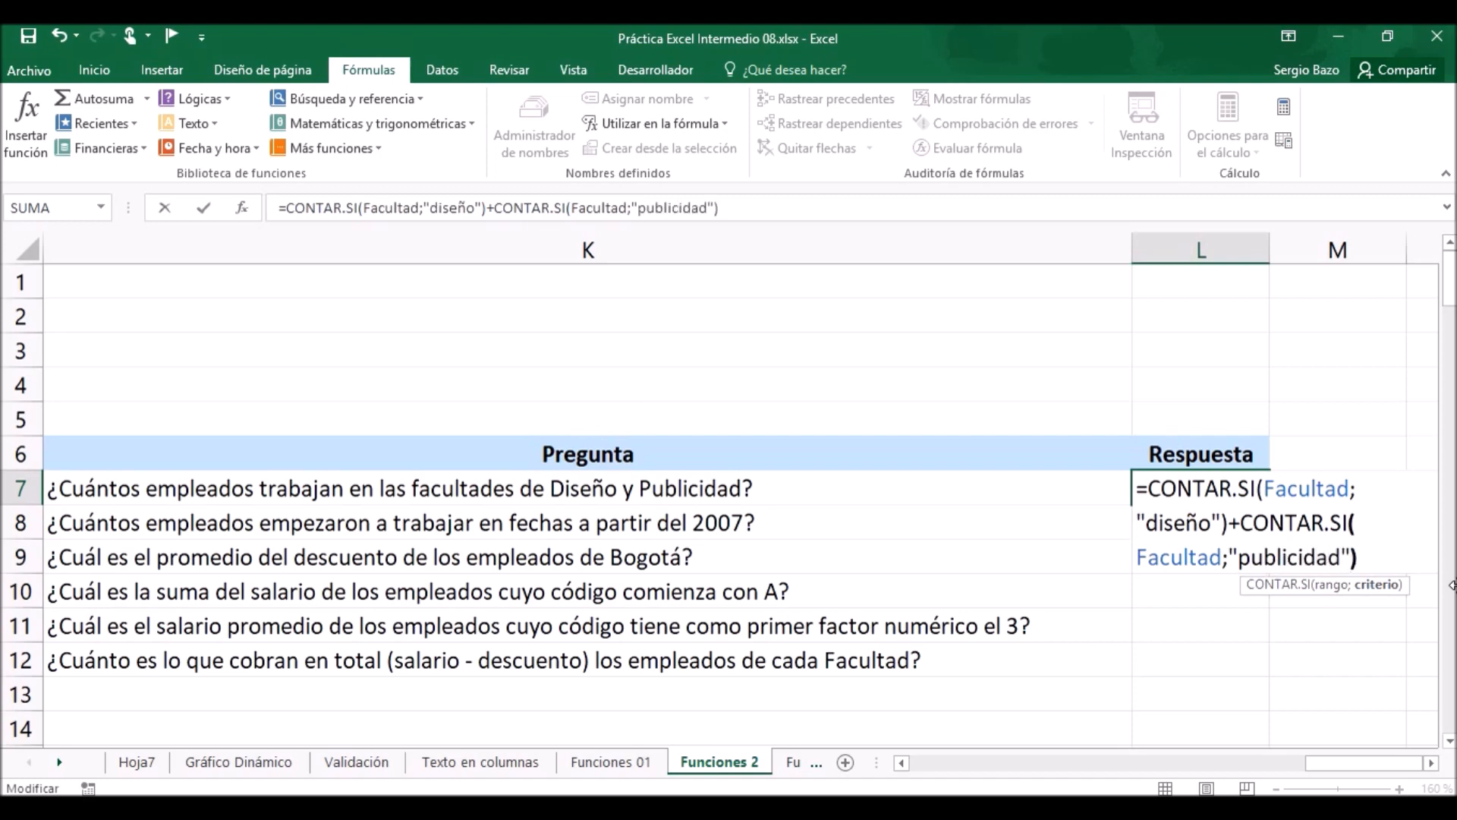
left_click(1431, 763)
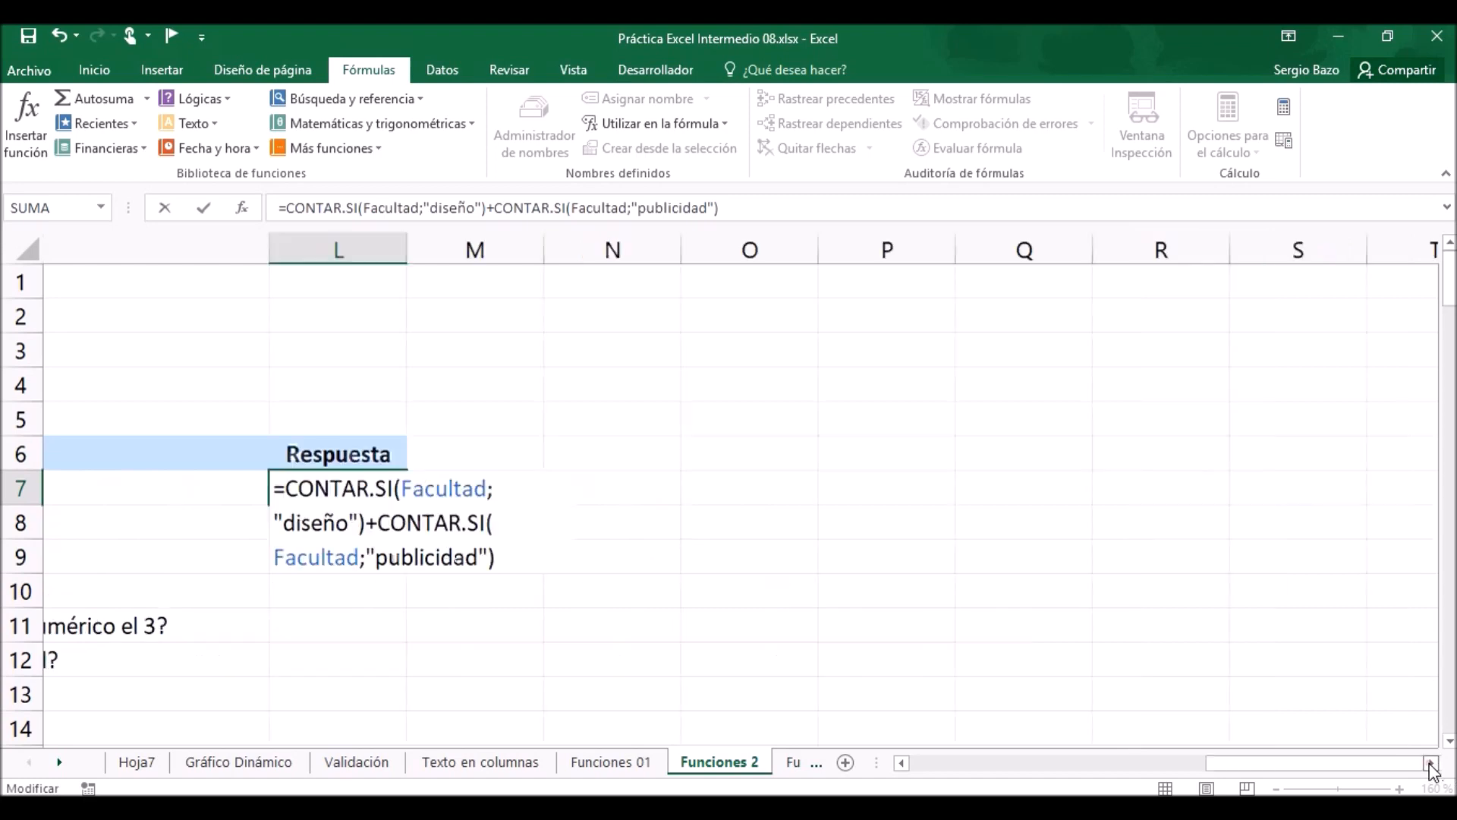
left_click(1431, 763)
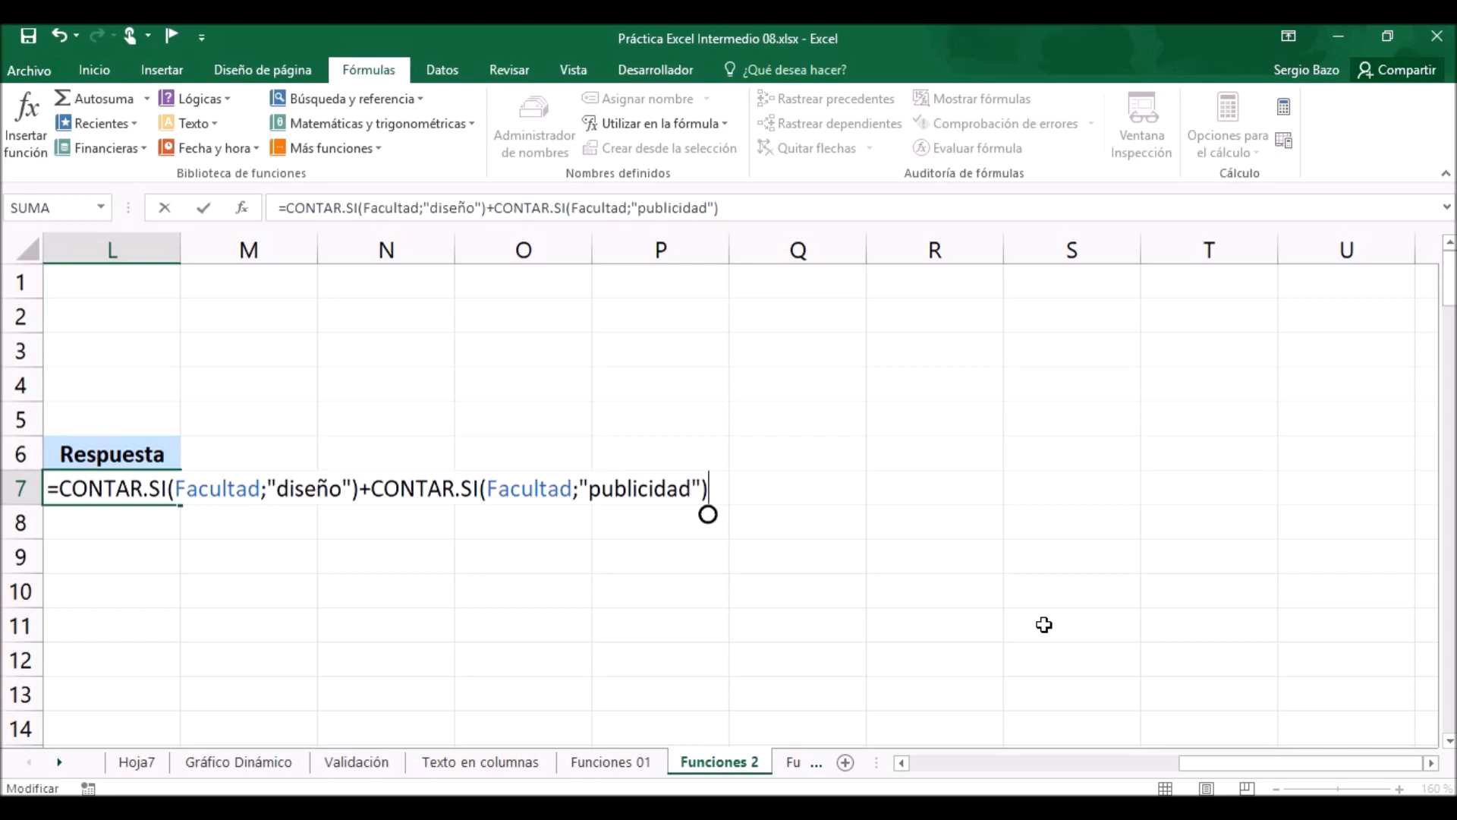
key("Return")
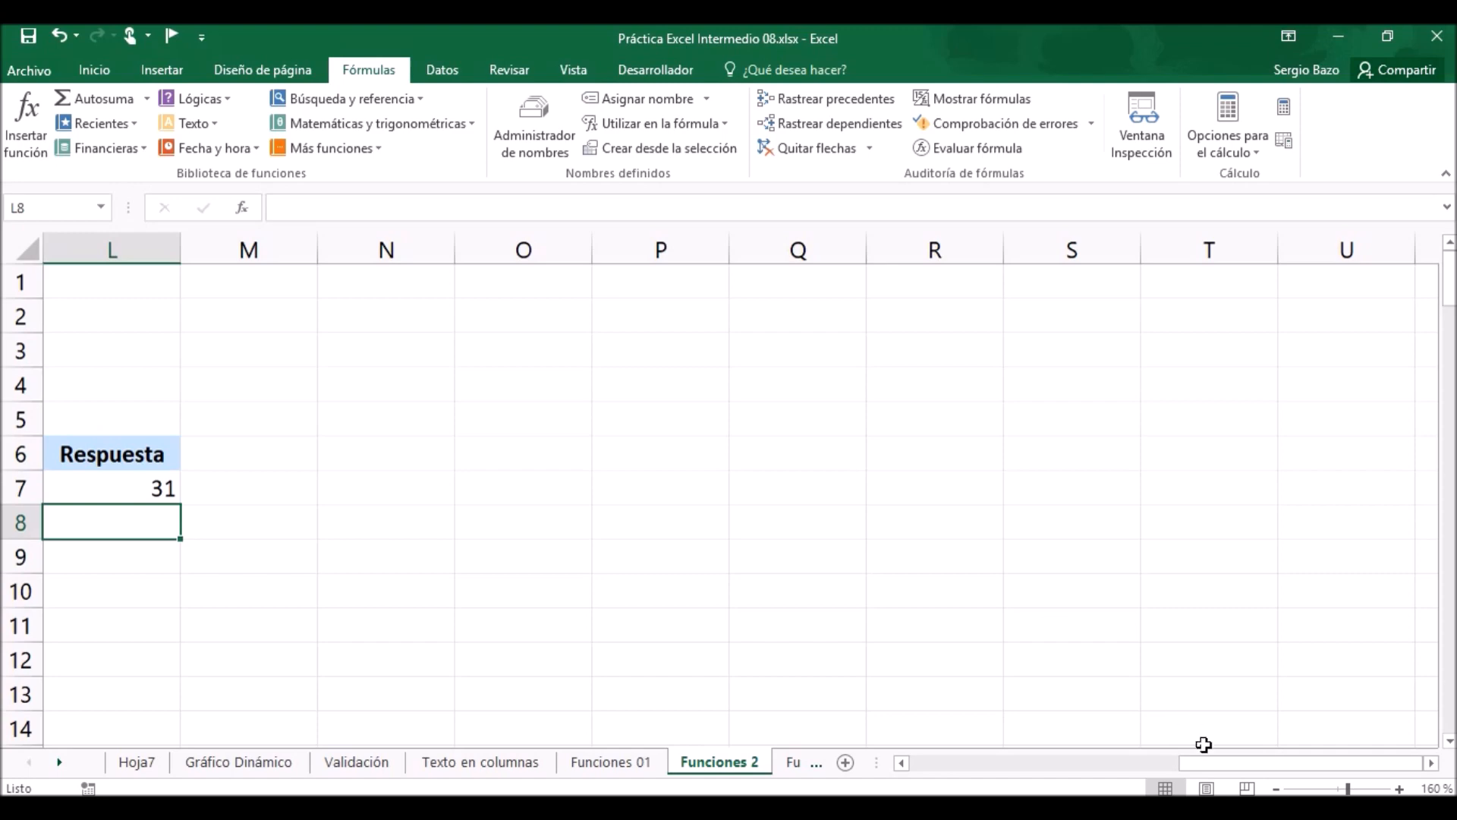
Start a CONTAR.SI formula in L8 to count the employees who began working from 2007 onwards.
left_click_drag(1216, 763, 1183, 751)
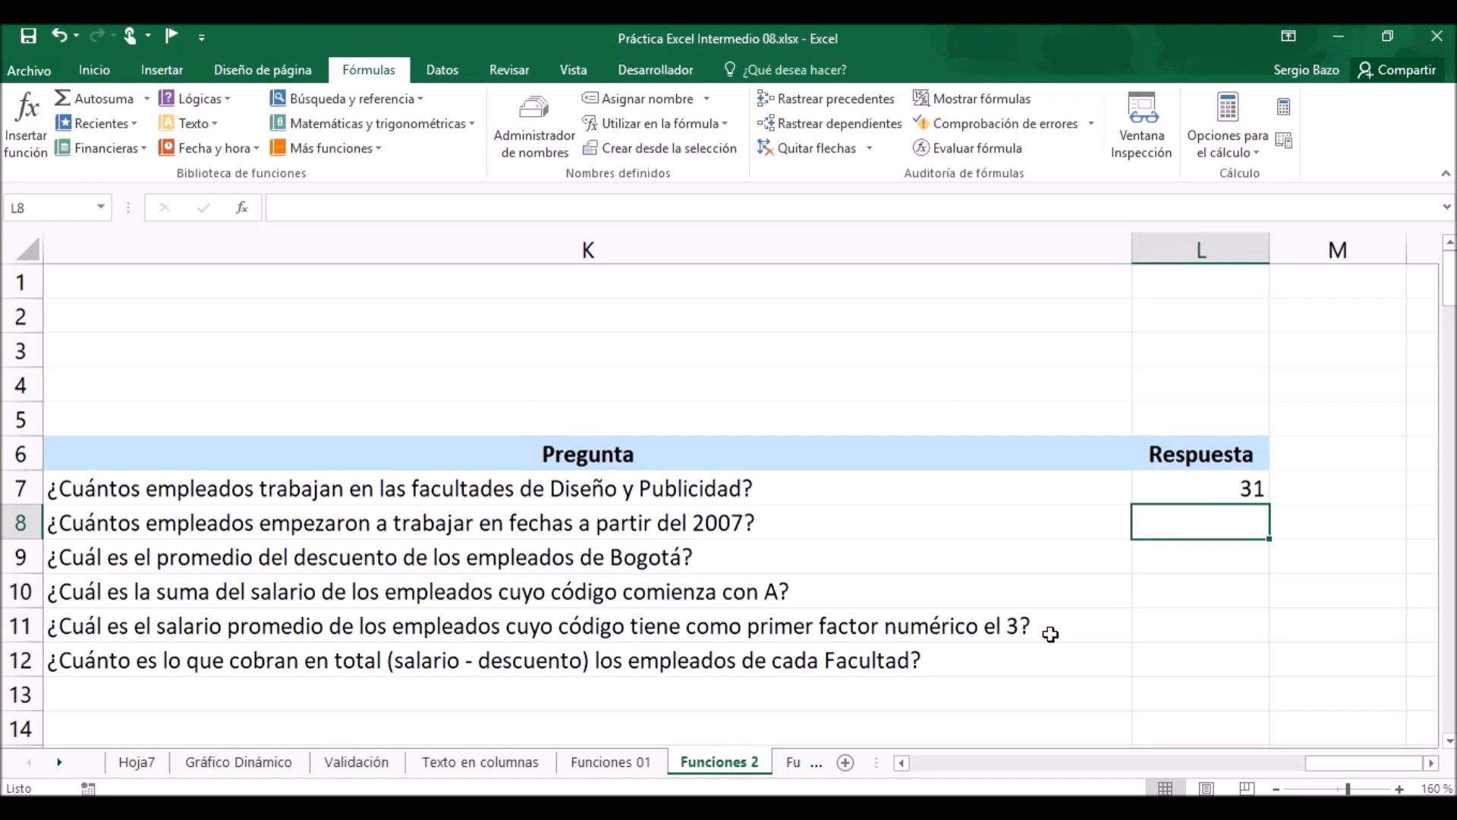
left_click(901, 763)
left_click(902, 763)
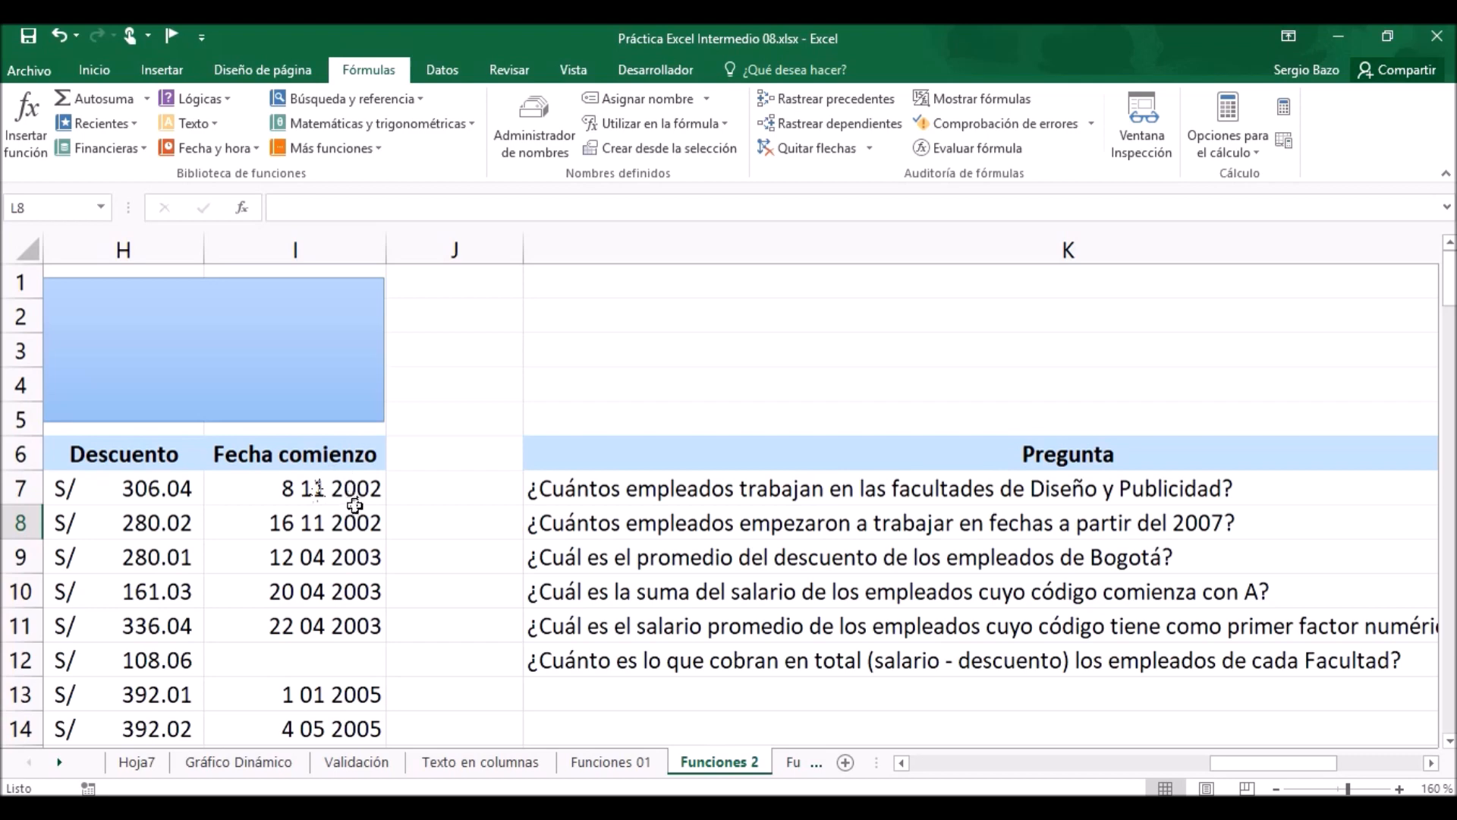
left_click(1431, 763)
left_click(1431, 762)
left_click(1431, 763)
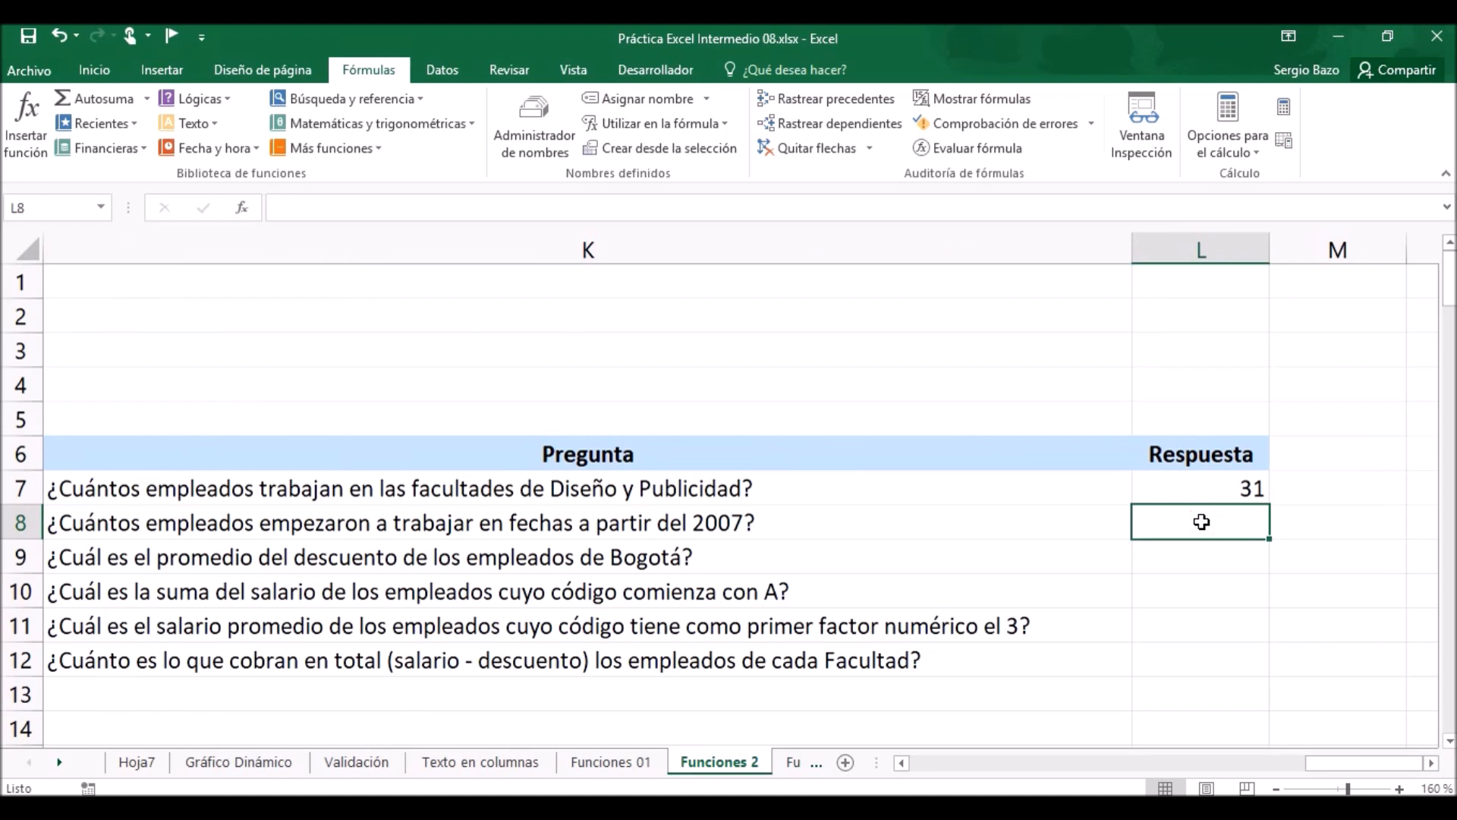
type("=cont")
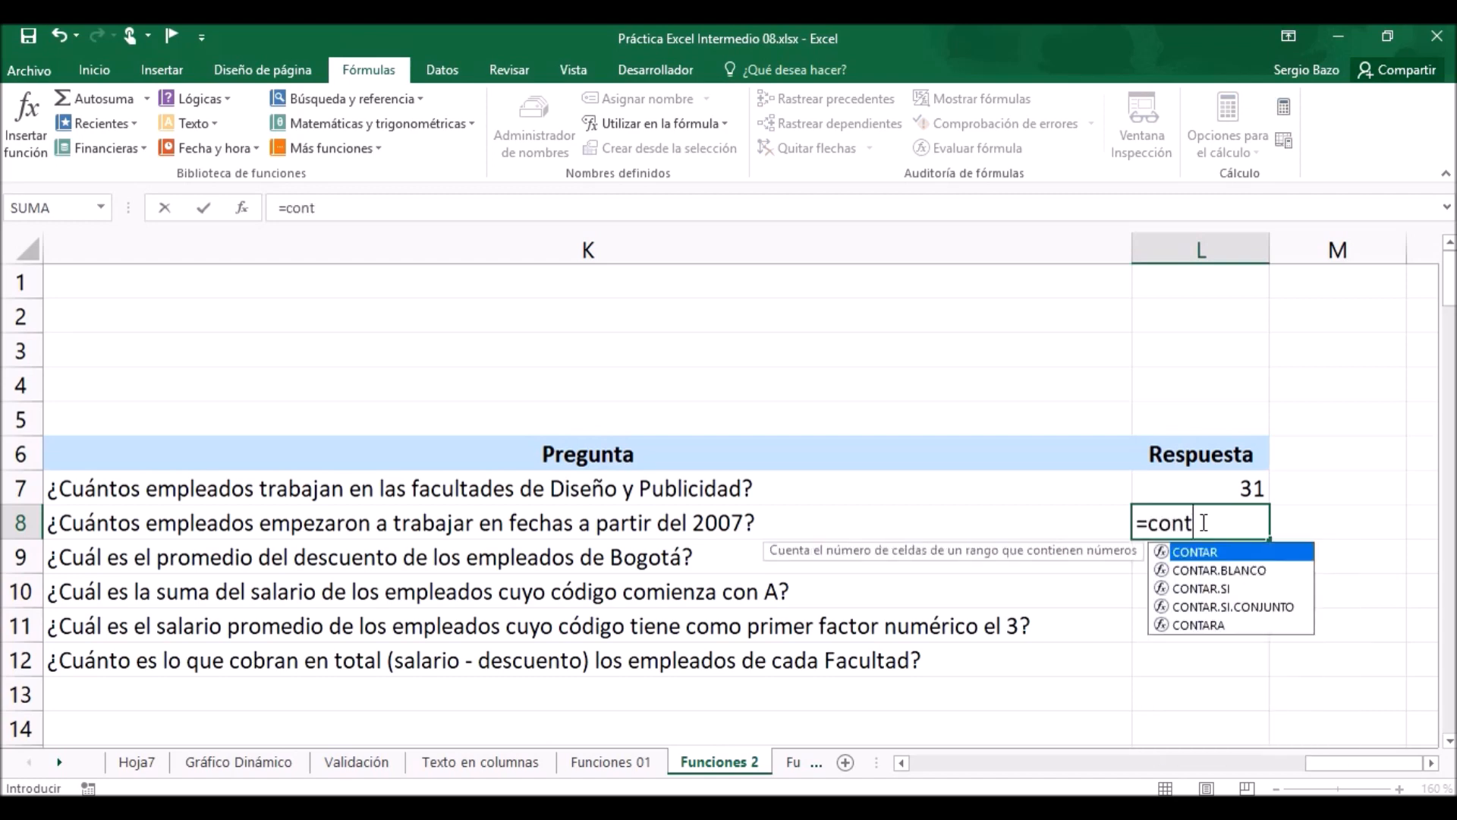
key("Down")
key("Down")
key("Tab")
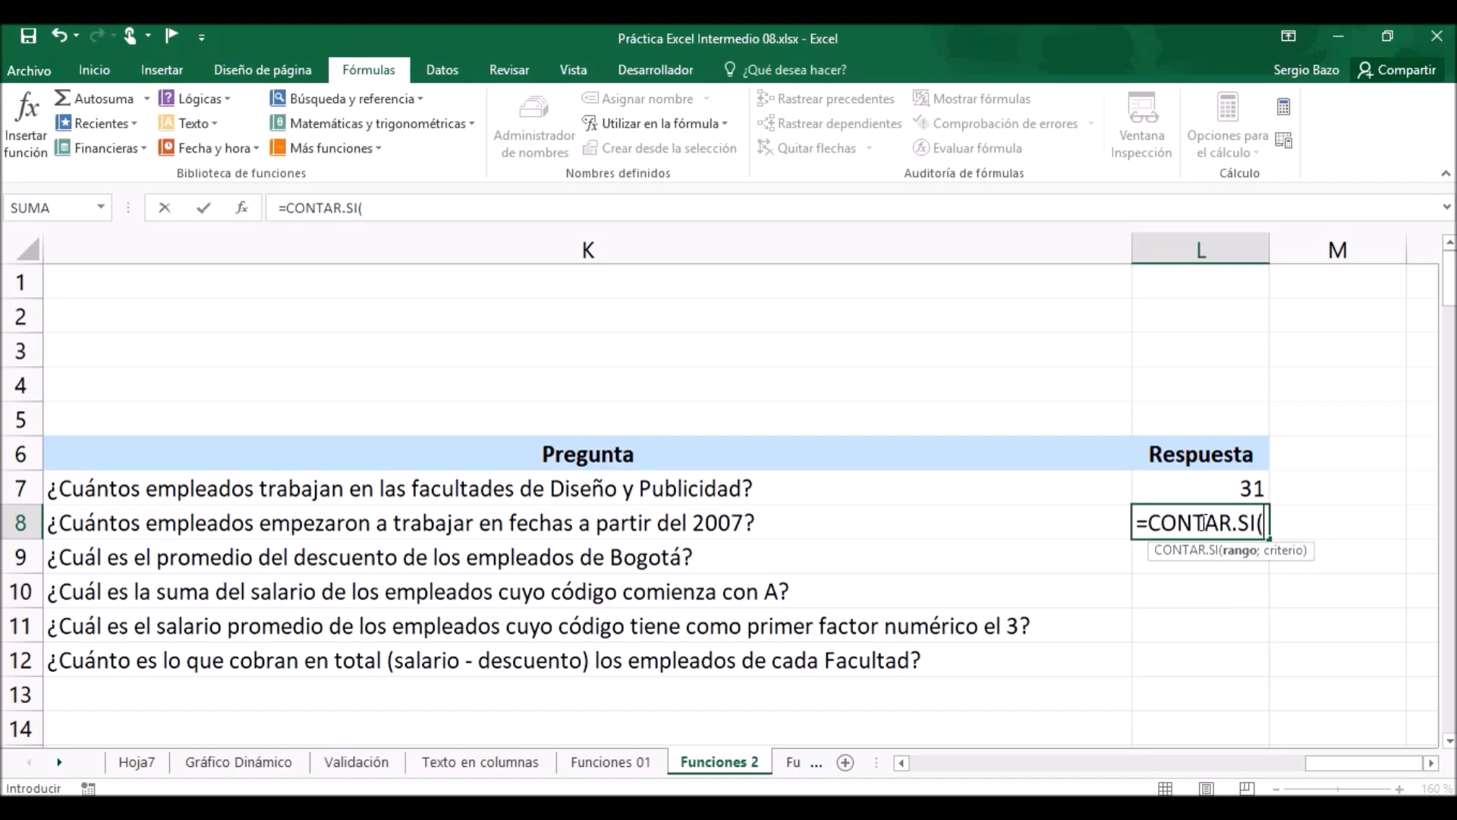
Complete the CONTAR.SI formula in L8 with the named range Fecha_comienzo and the criterion ">=1/1/2007".
type("fec")
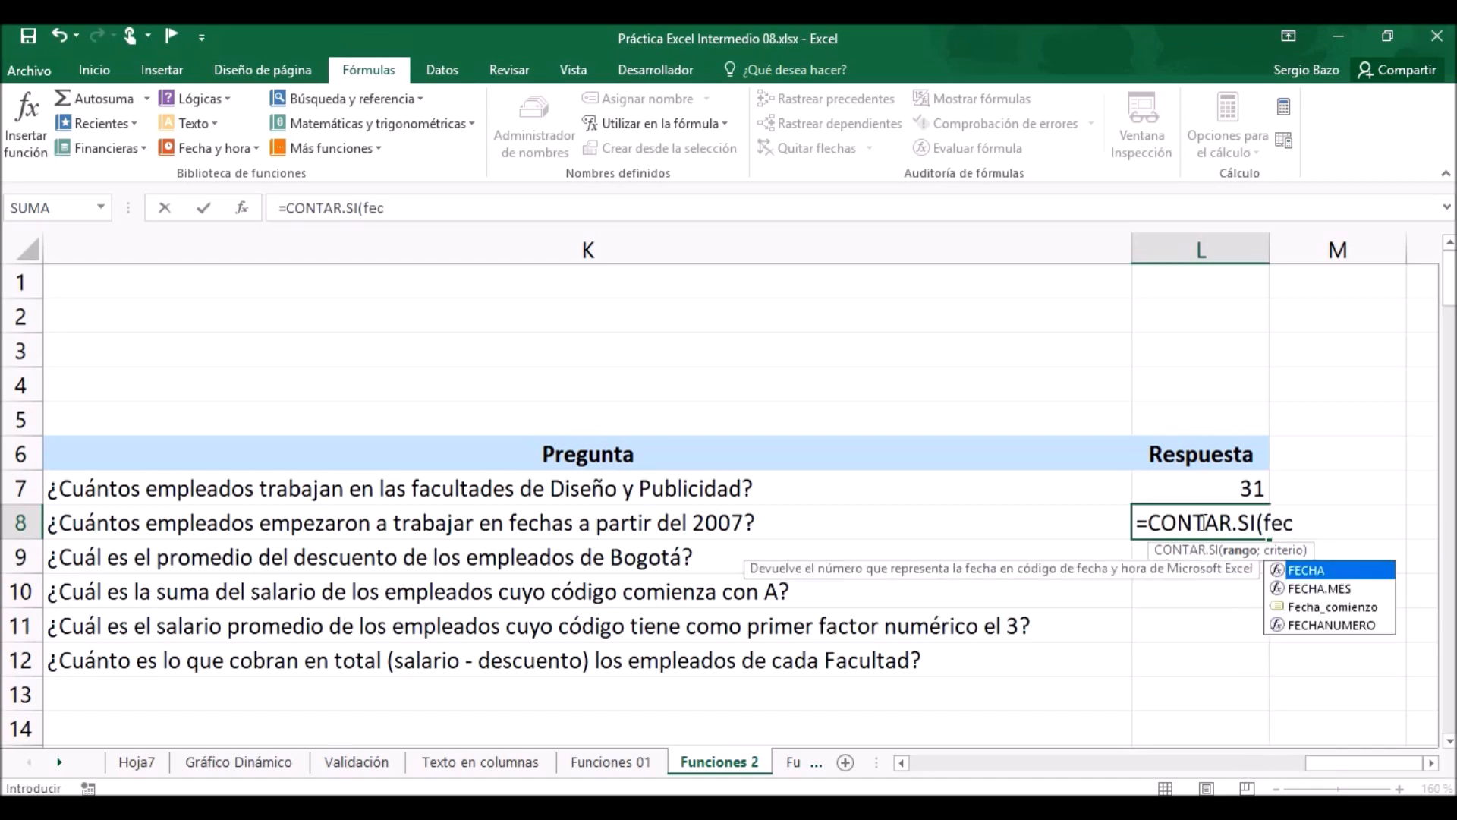
key("Down")
key("Down")
key("Tab")
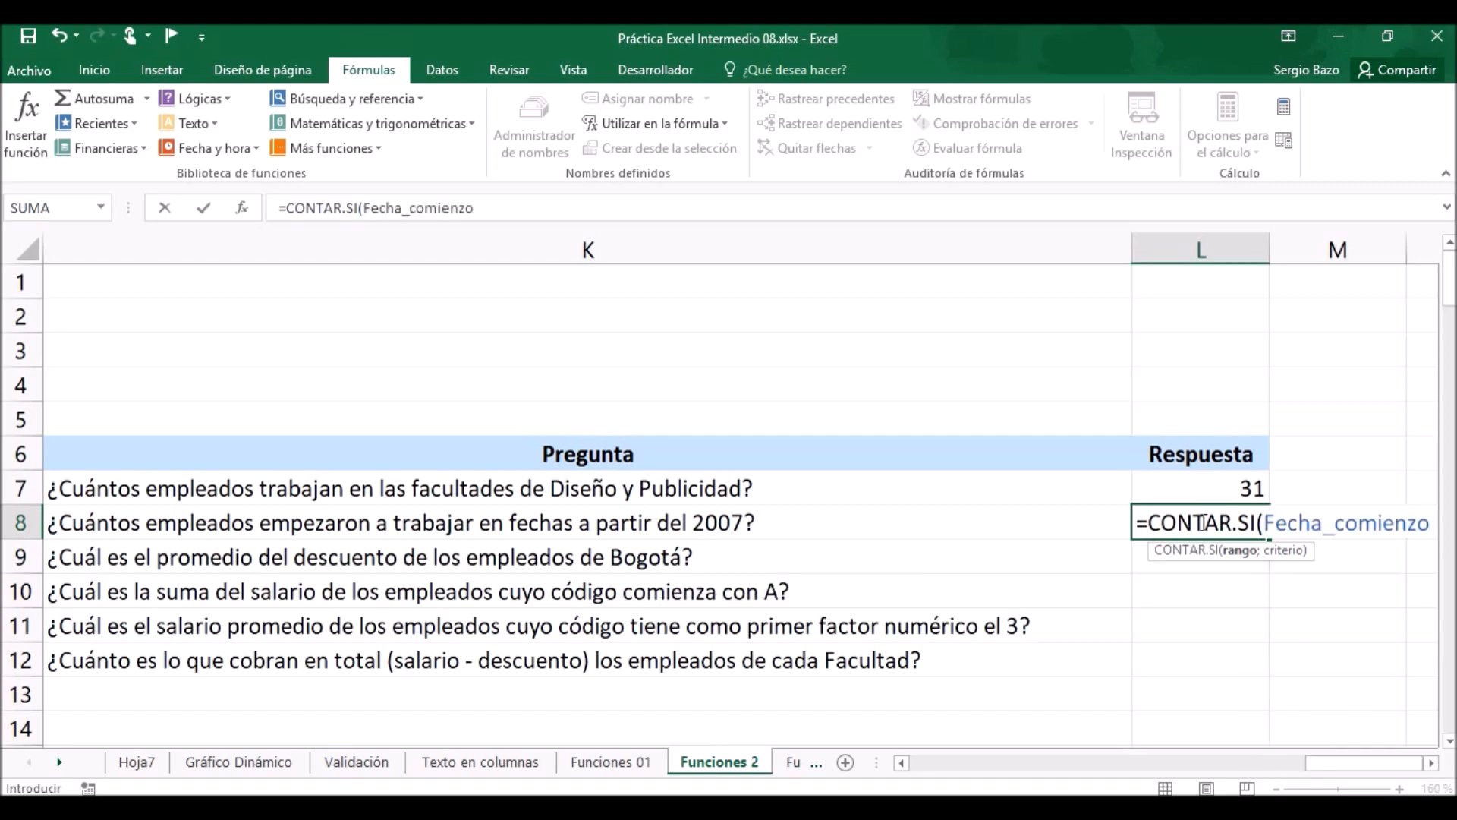
type(";\"")
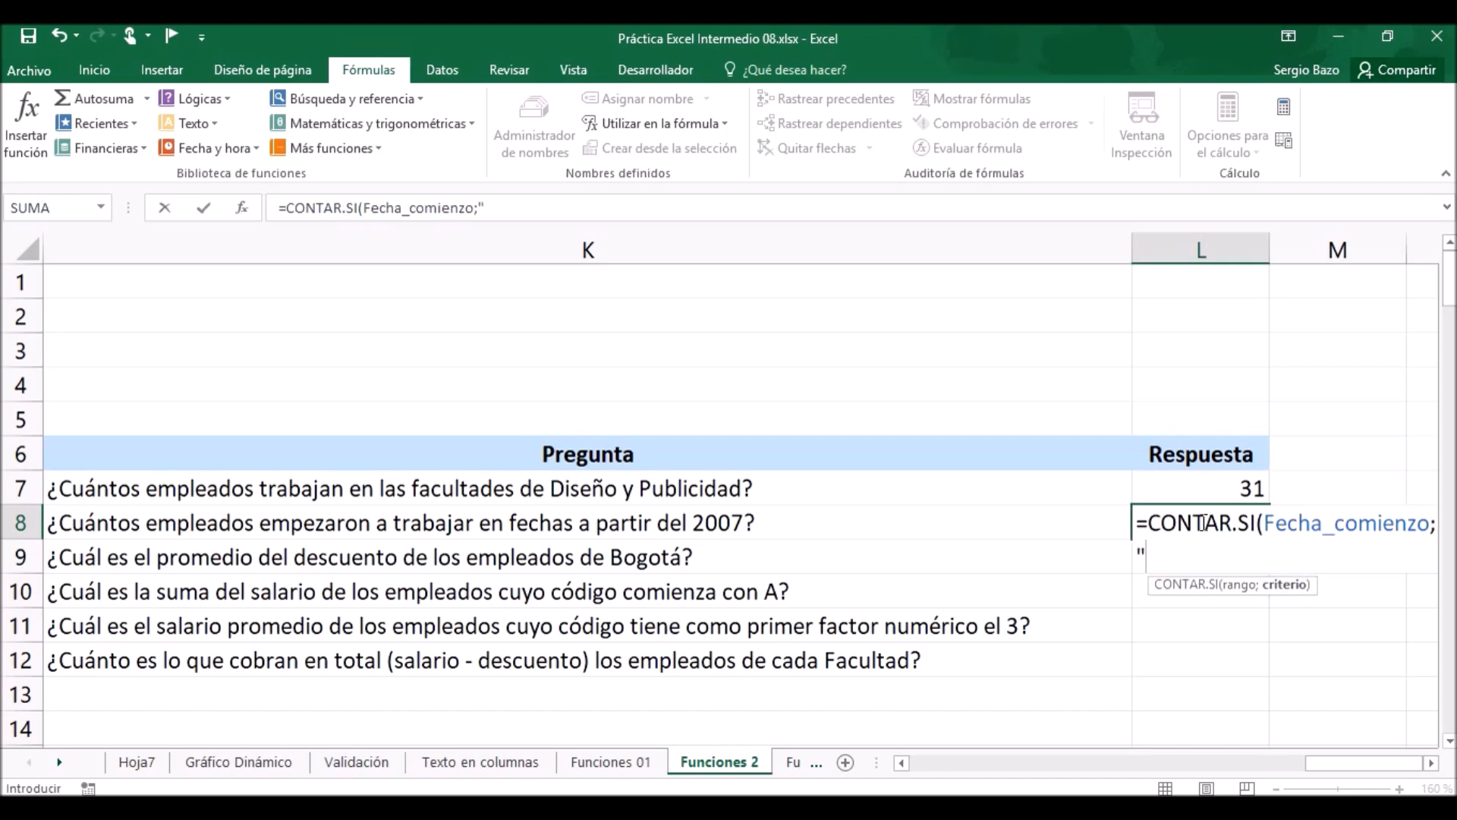
type(">=1/1/20")
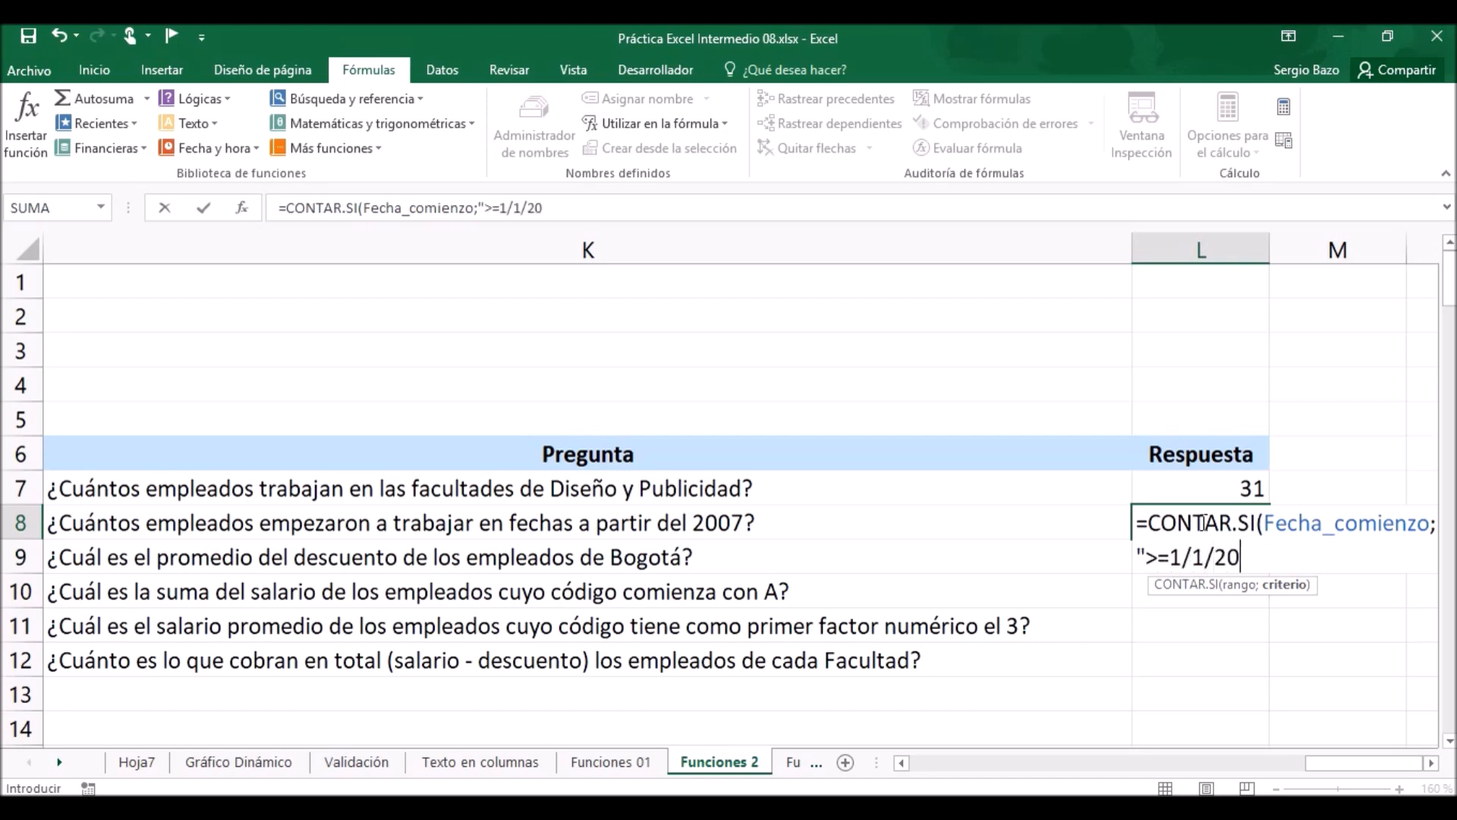
type("07\")")
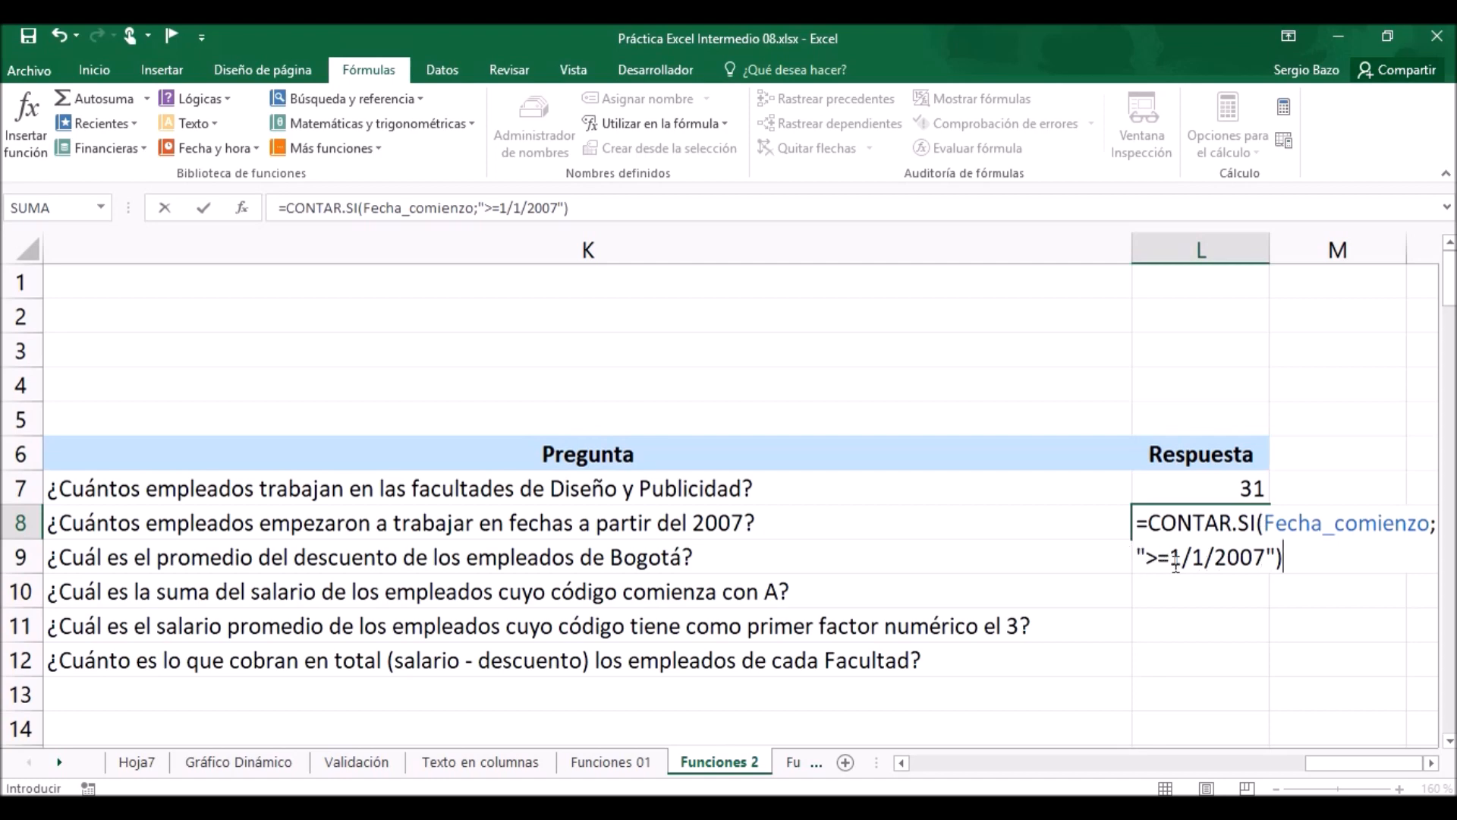
left_click(1430, 763)
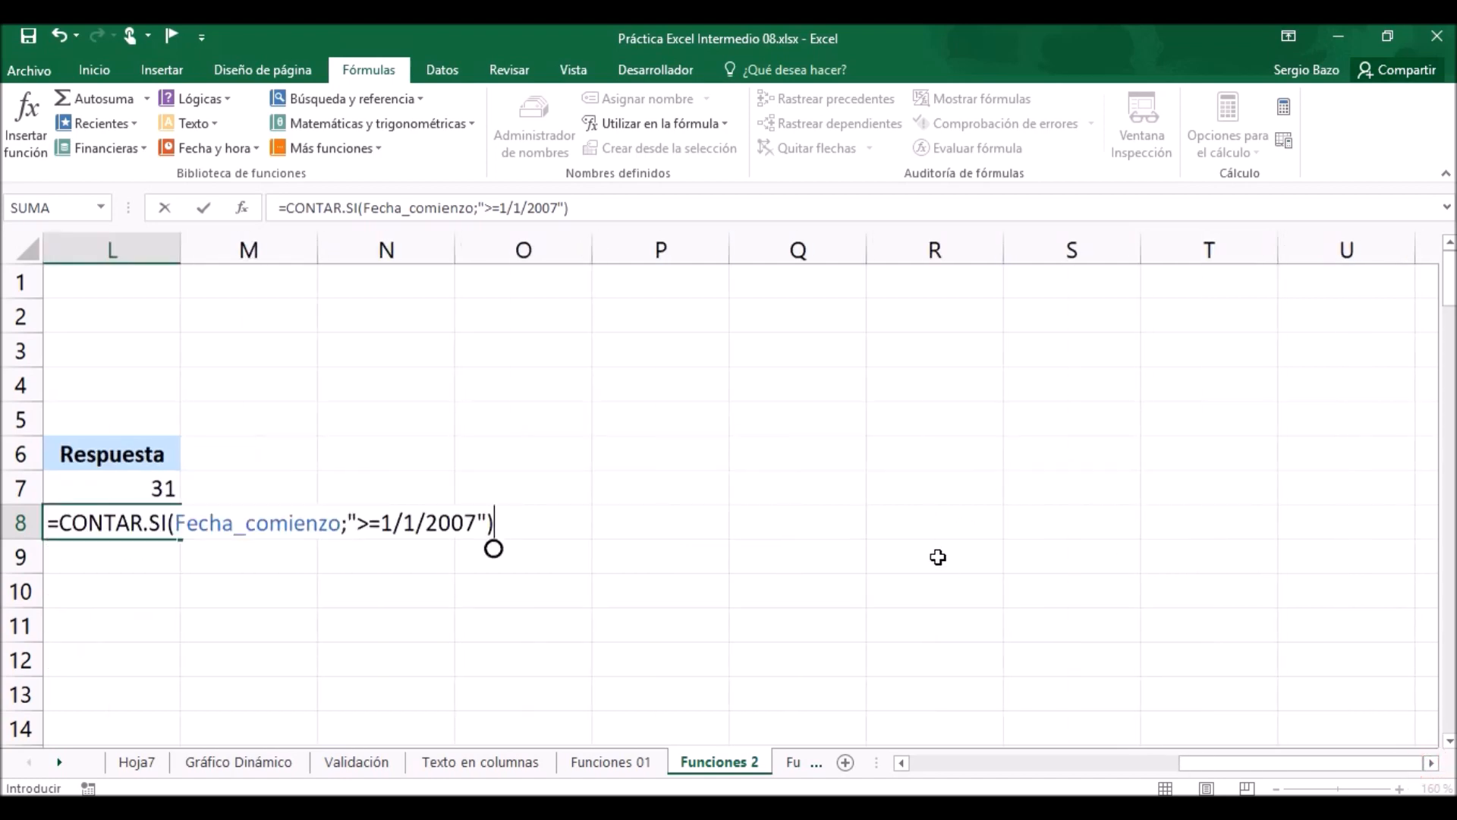
key("Return")
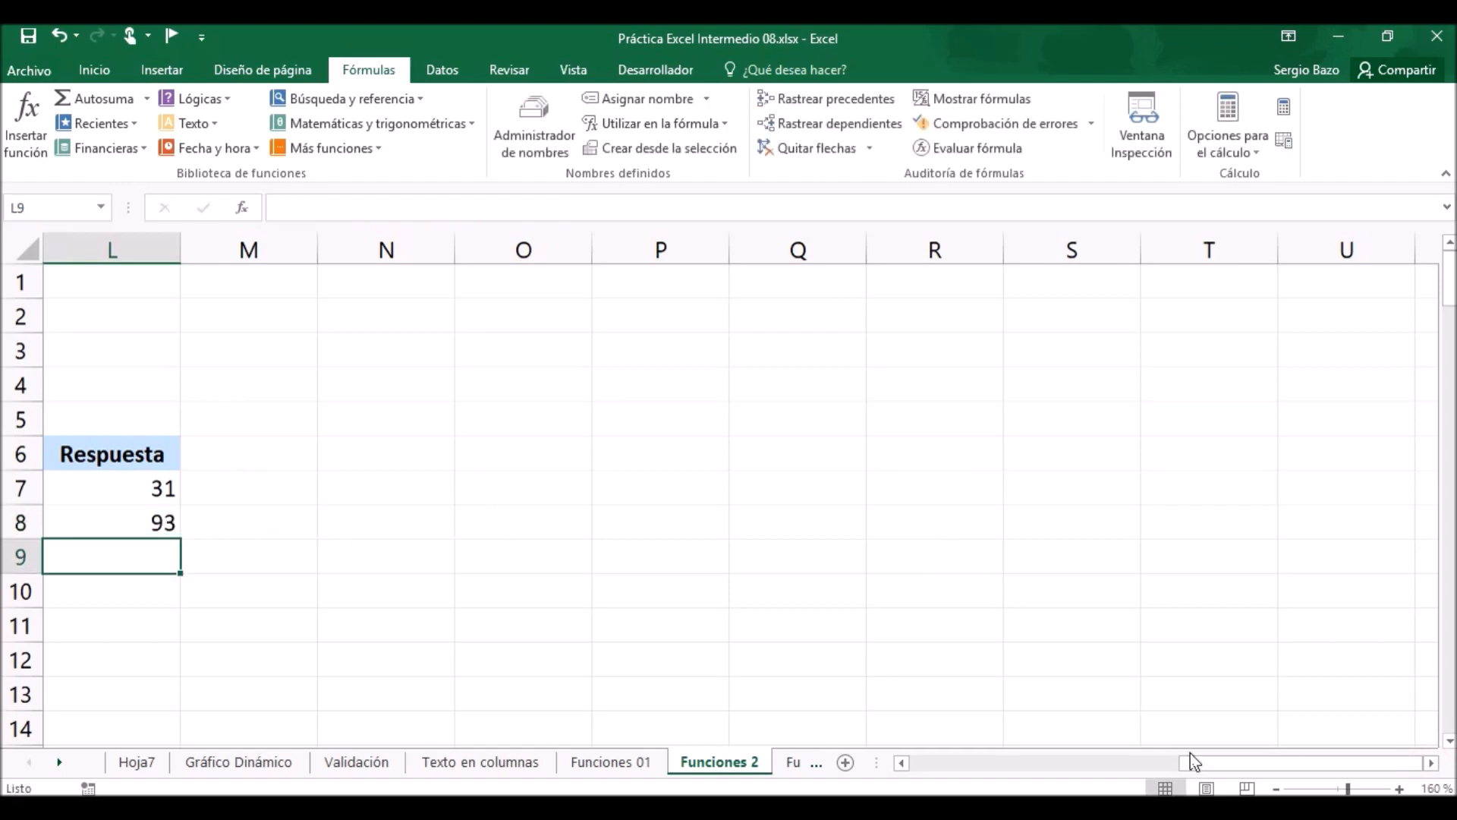
Start a PROMEDIO.SI formula in L9 for the average discount of the Bogotá employees.
left_click_drag(1194, 761, 1153, 761)
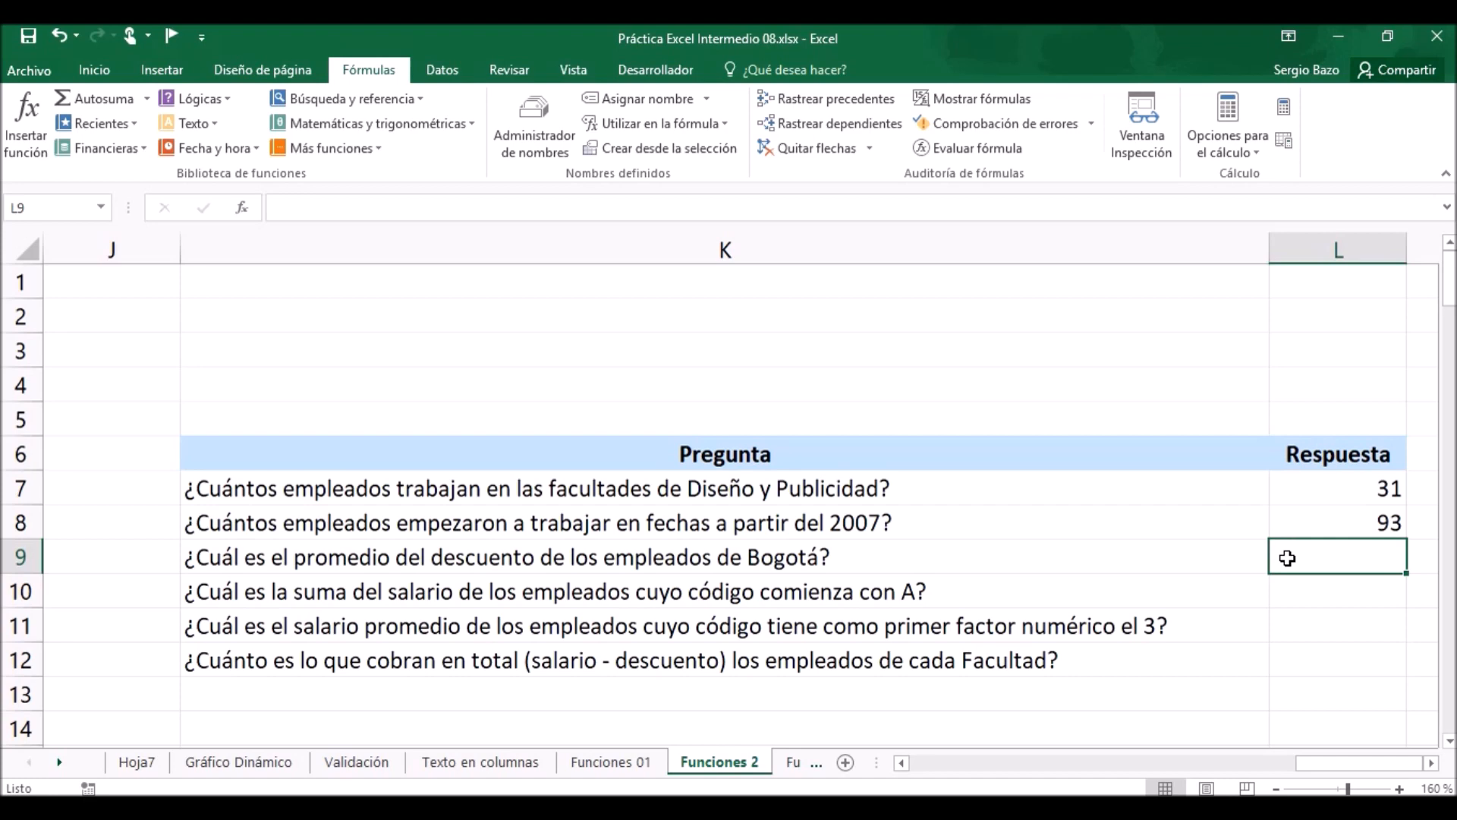
type("=")
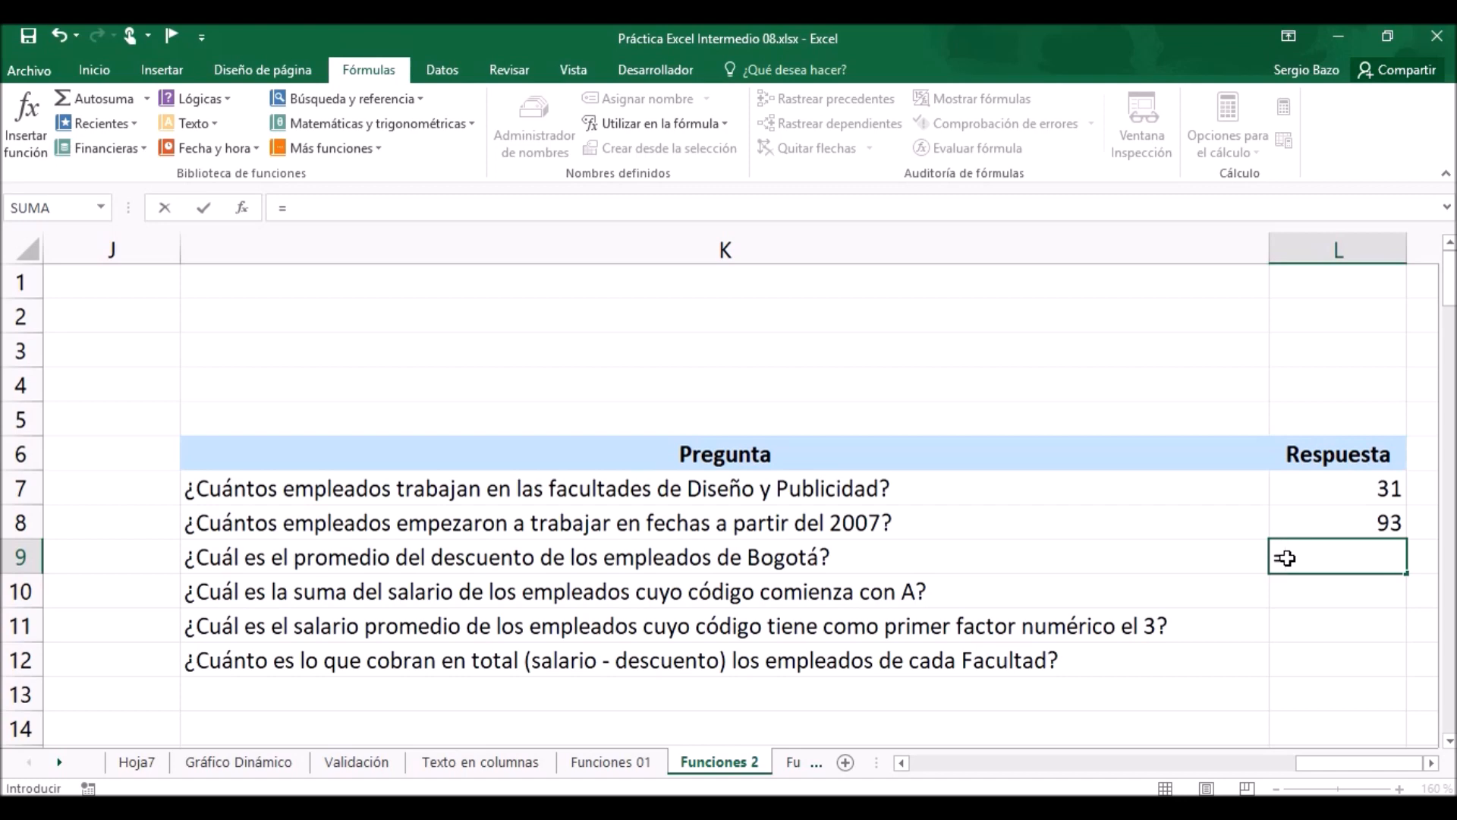
type("prome")
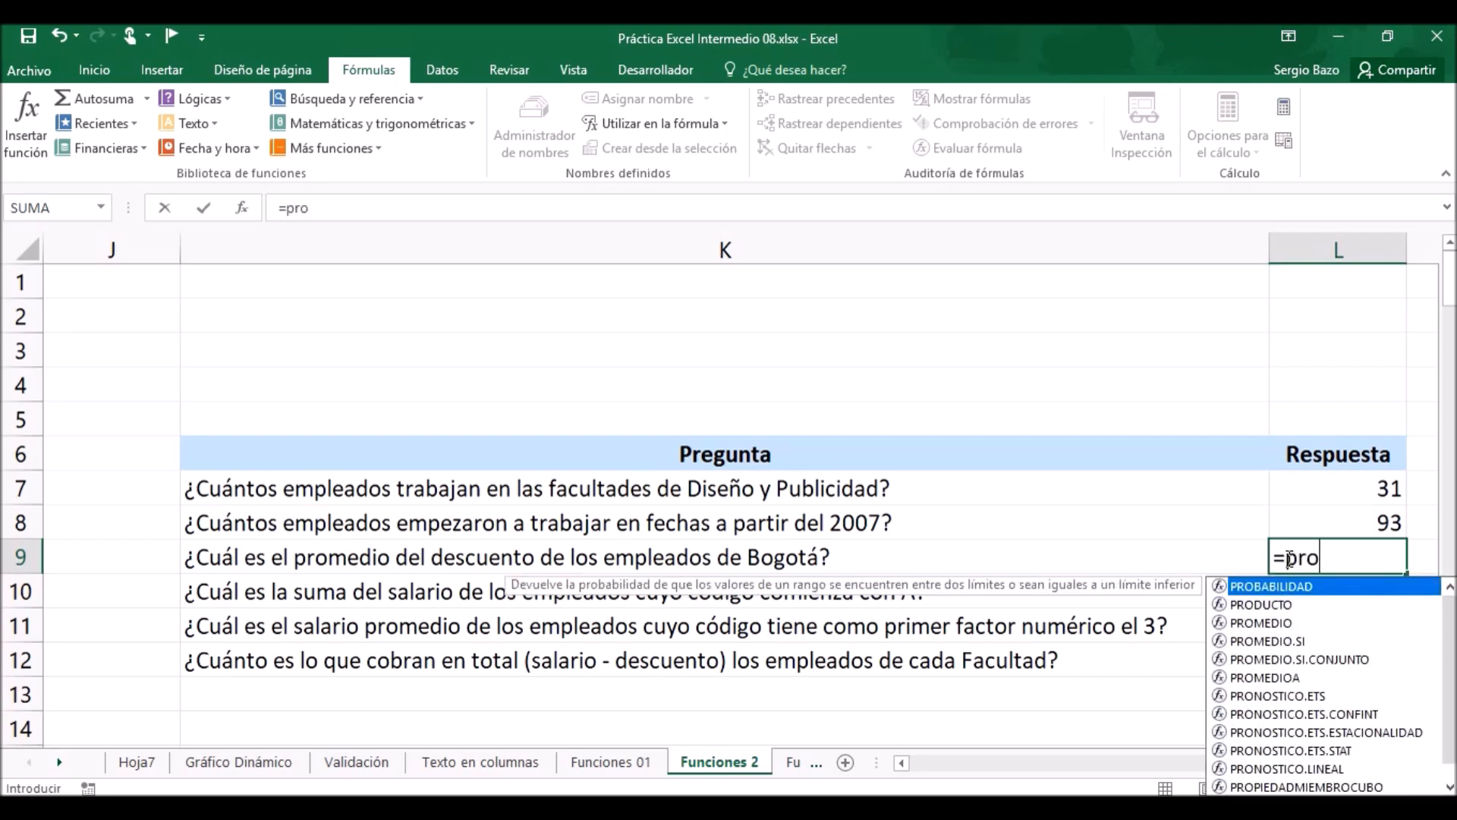
key("Down")
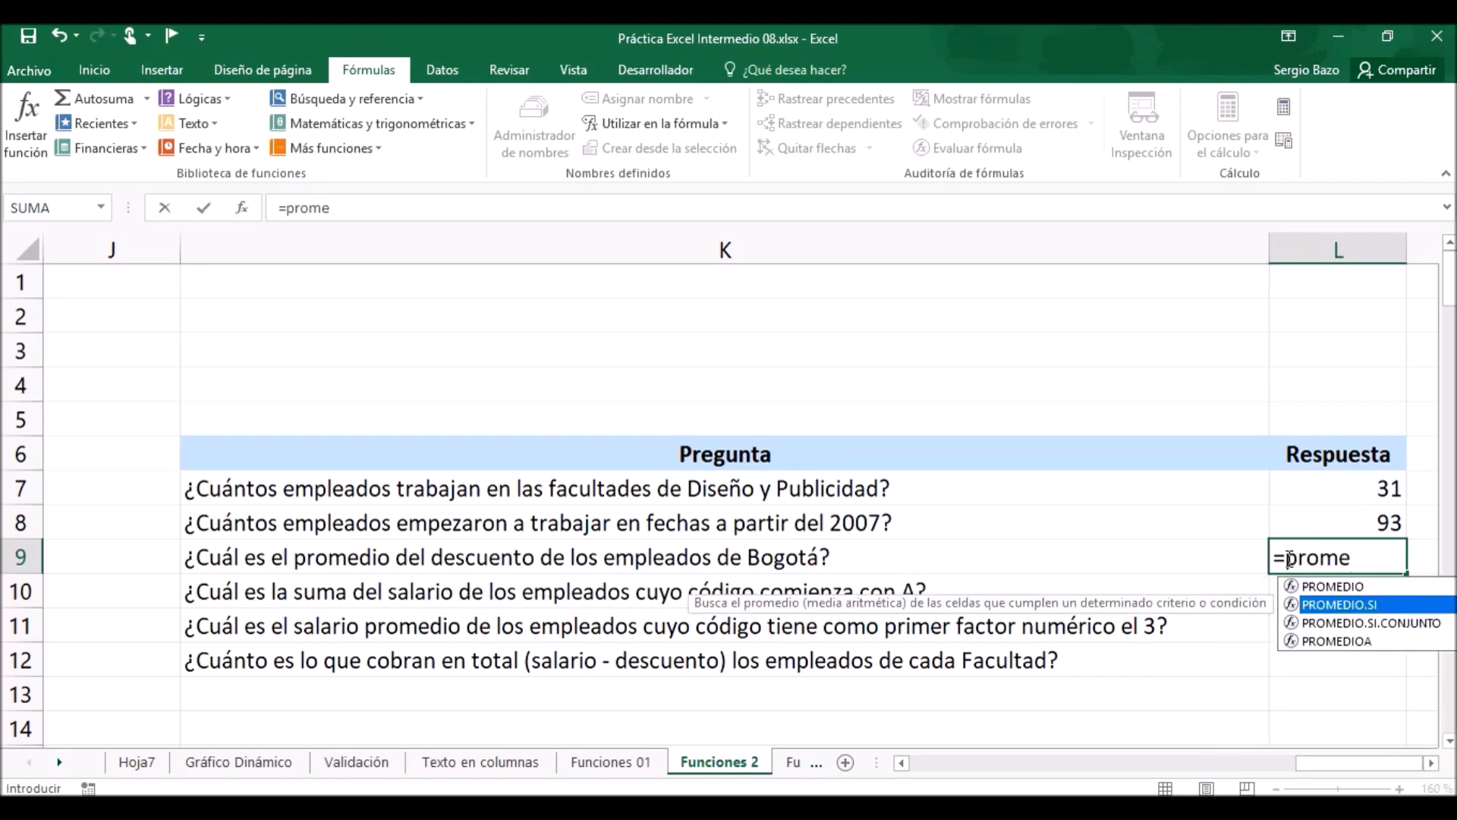
key("Tab")
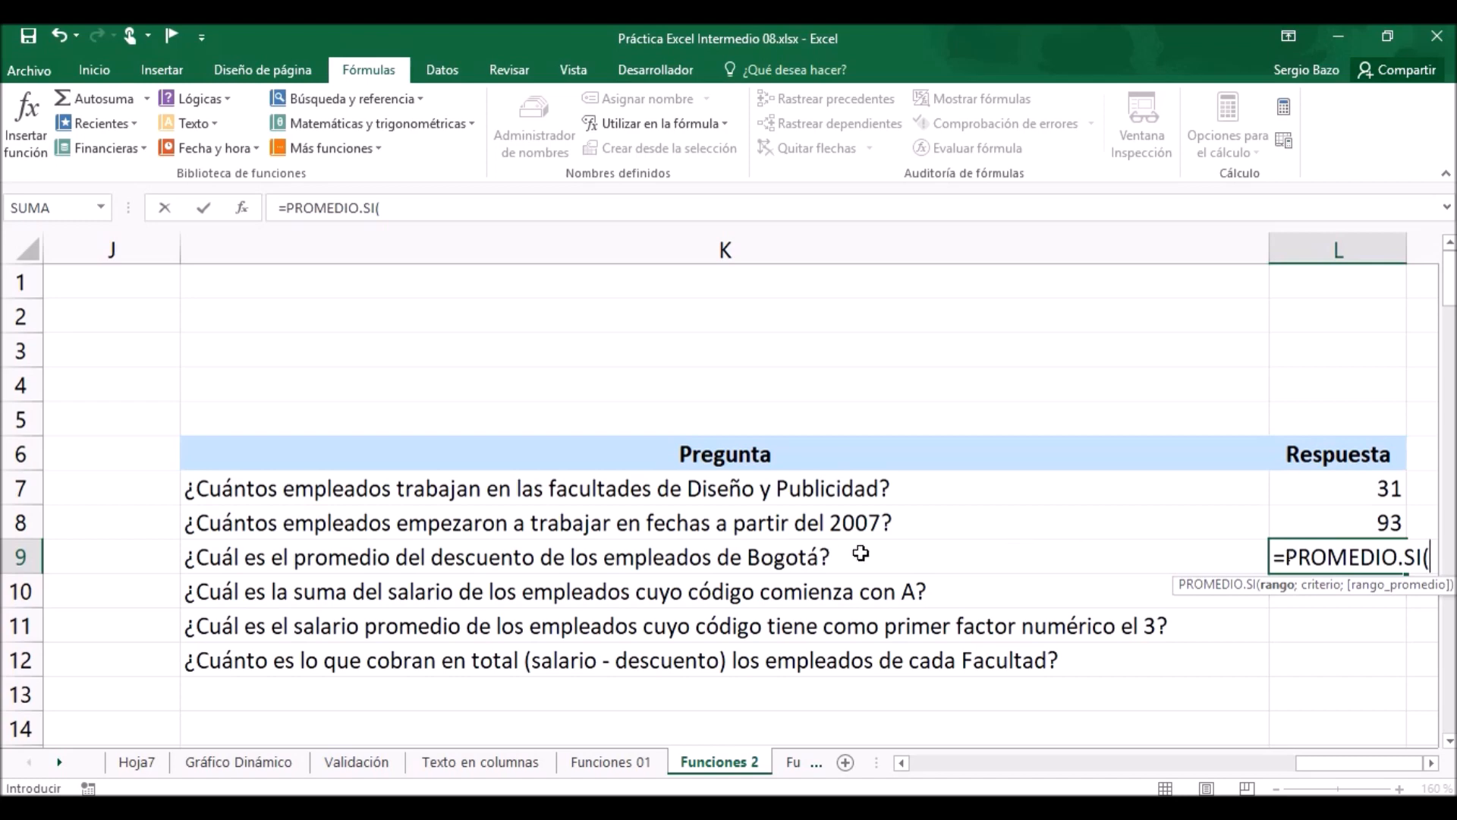
Check how Bogotá is spelled in the Seccional column, then give PROMEDIO.SI in L9 the range Seccional and a criterion beginning with "bogot".
left_click_drag(1330, 759, 1064, 768)
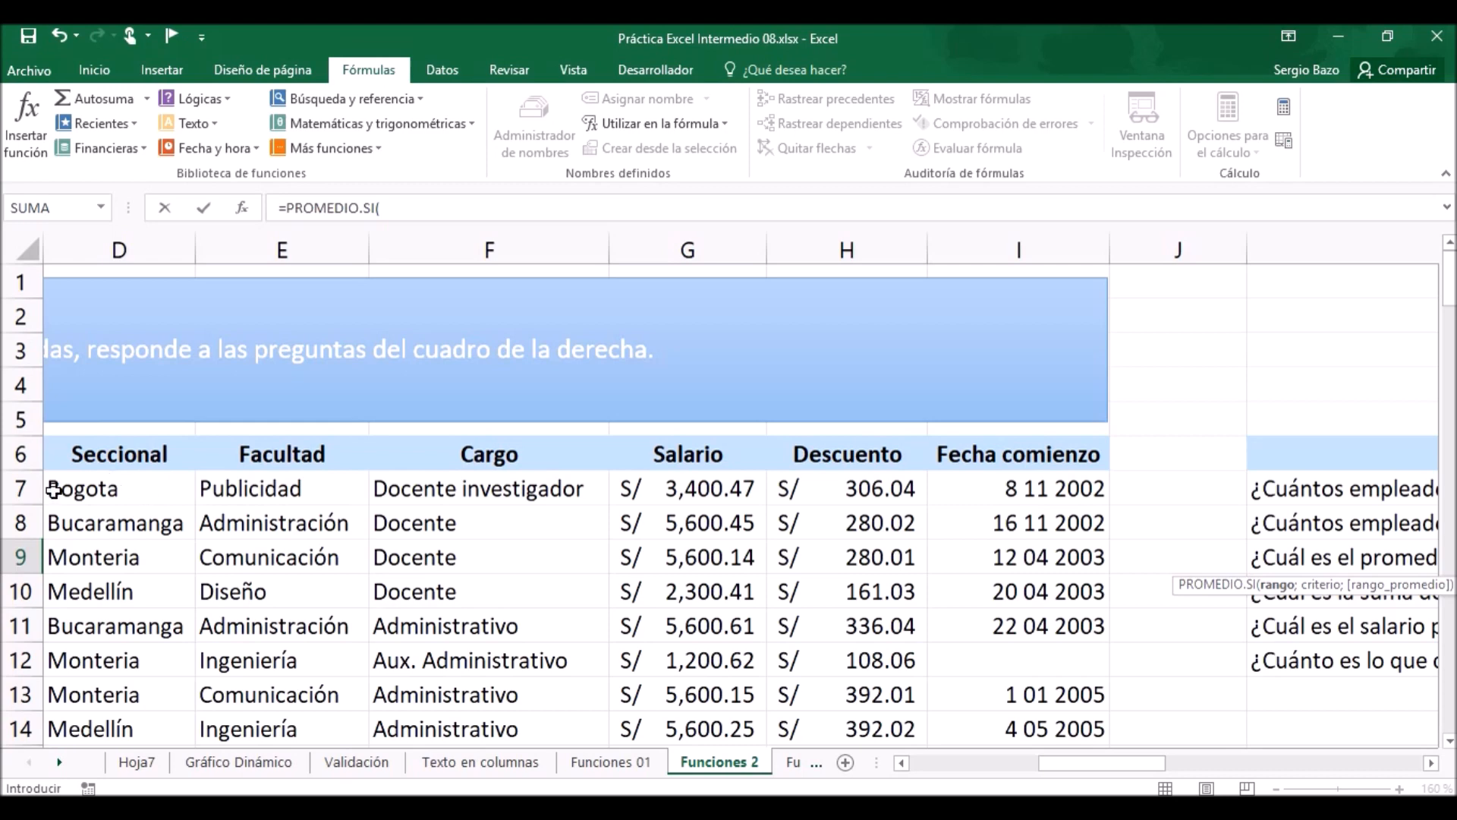
left_click_drag(1448, 292, 1448, 347)
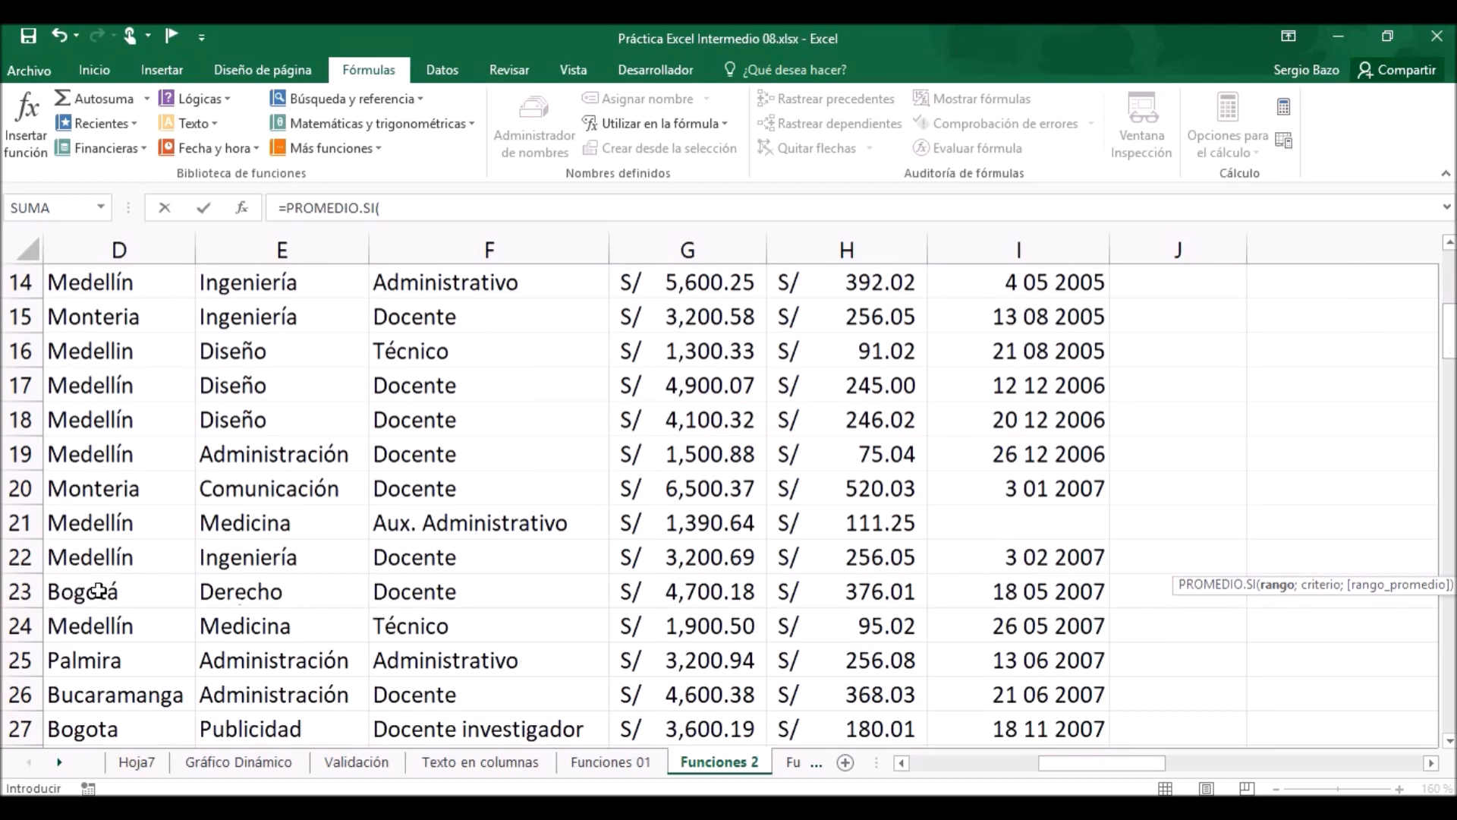
left_click_drag(1448, 334, 1447, 266)
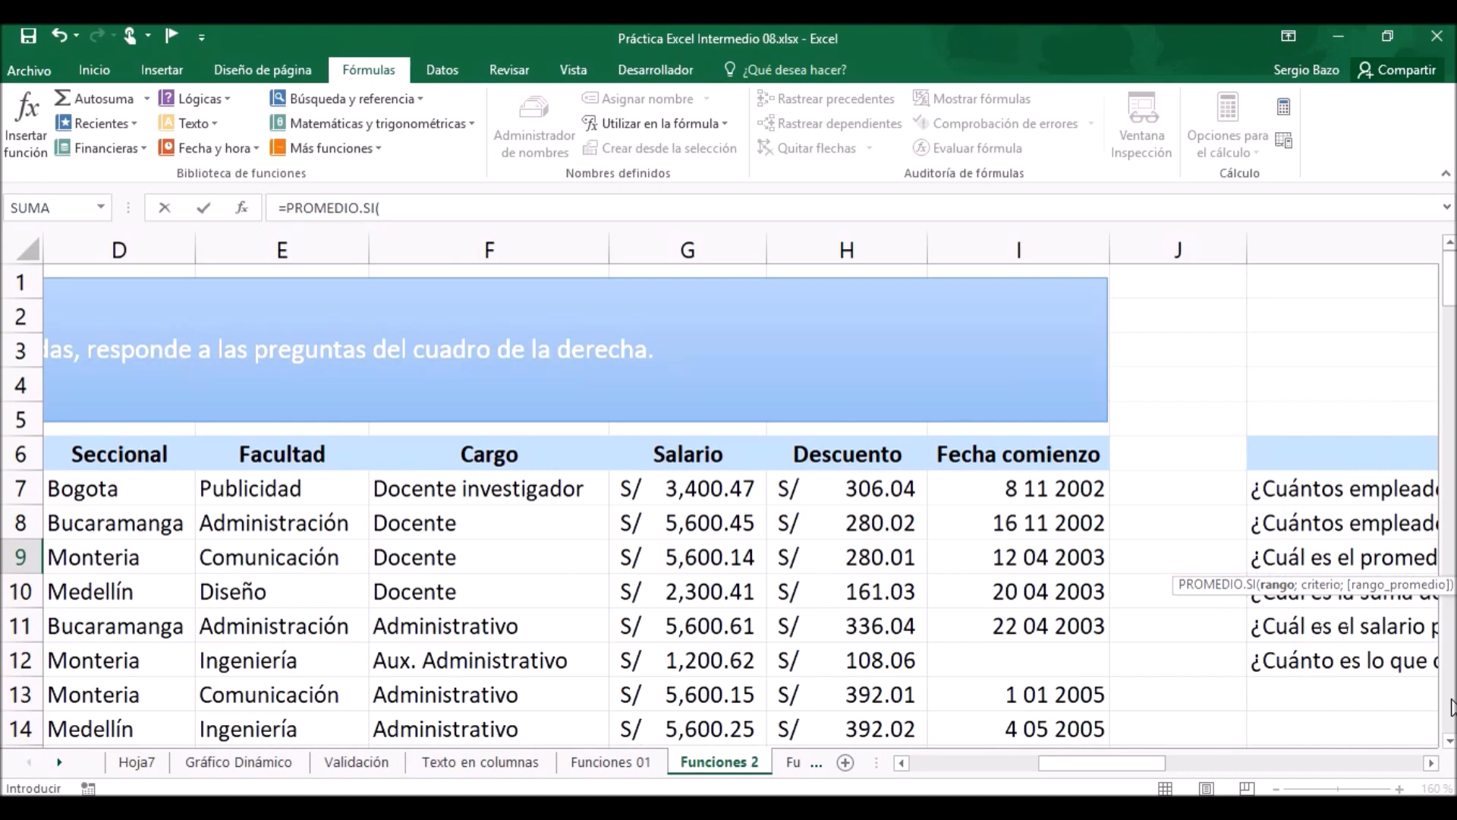
left_click(1432, 763)
left_click(1431, 763)
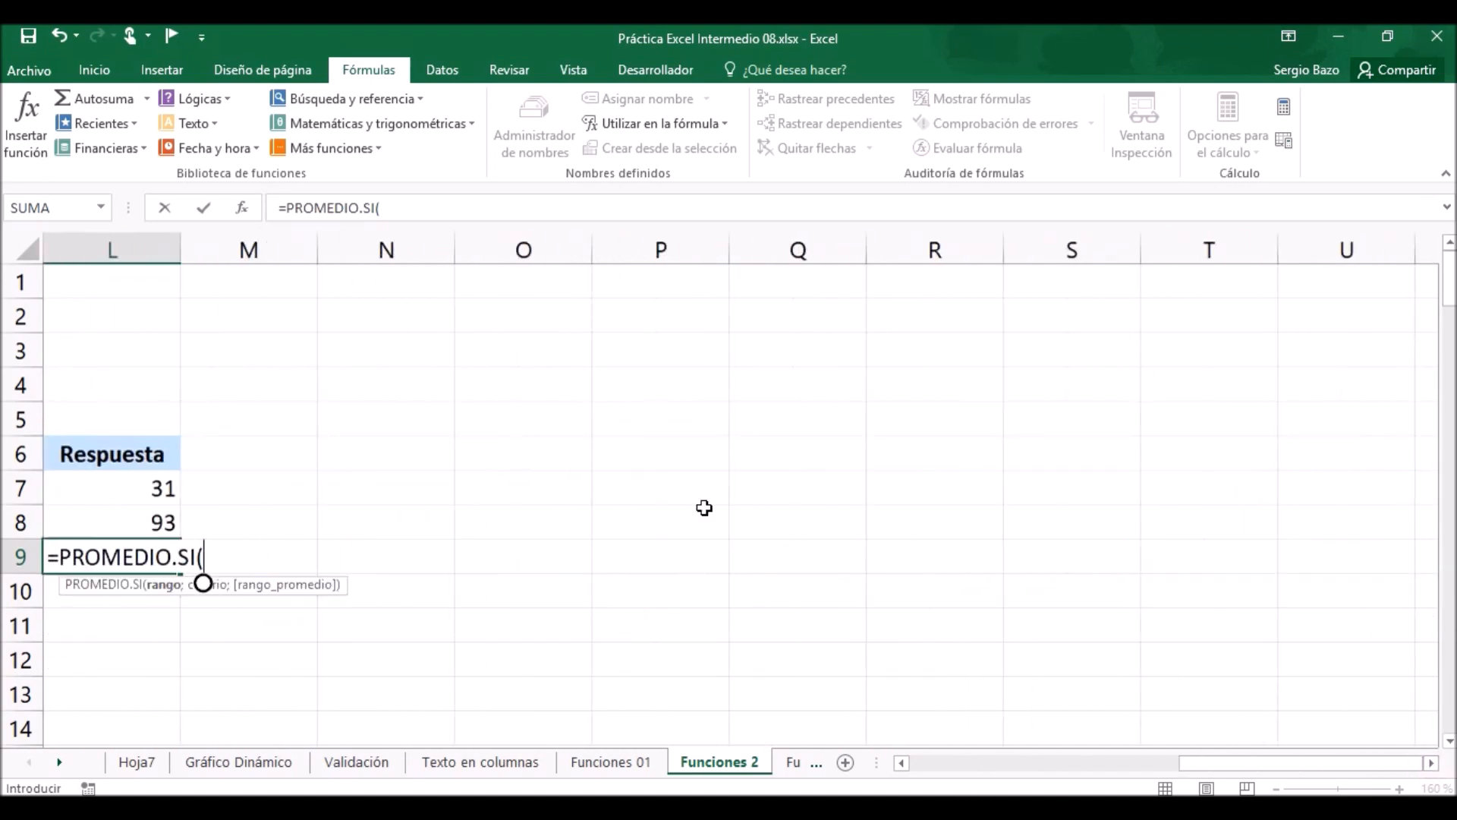
type("secc")
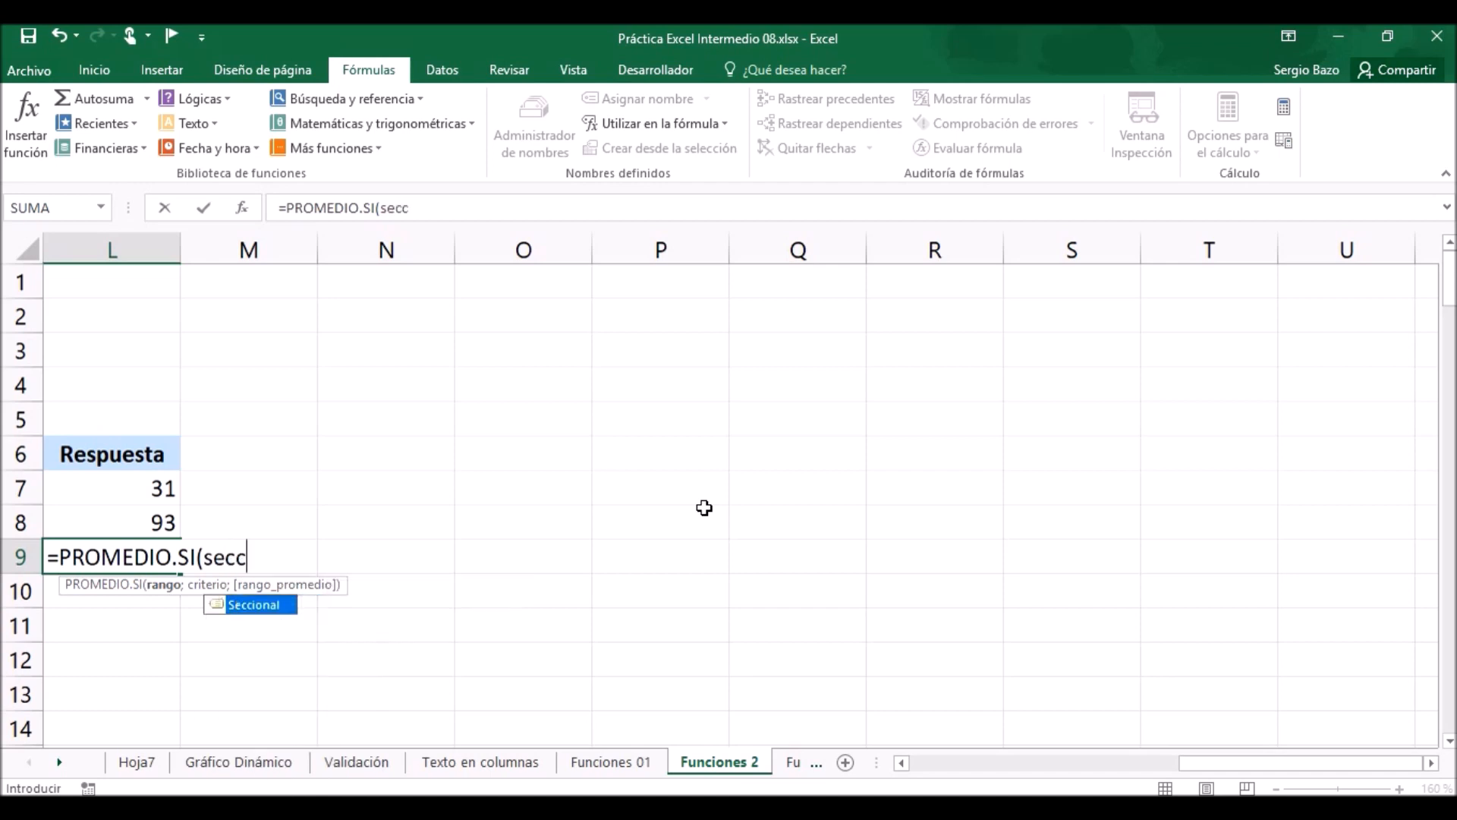
key("Tab")
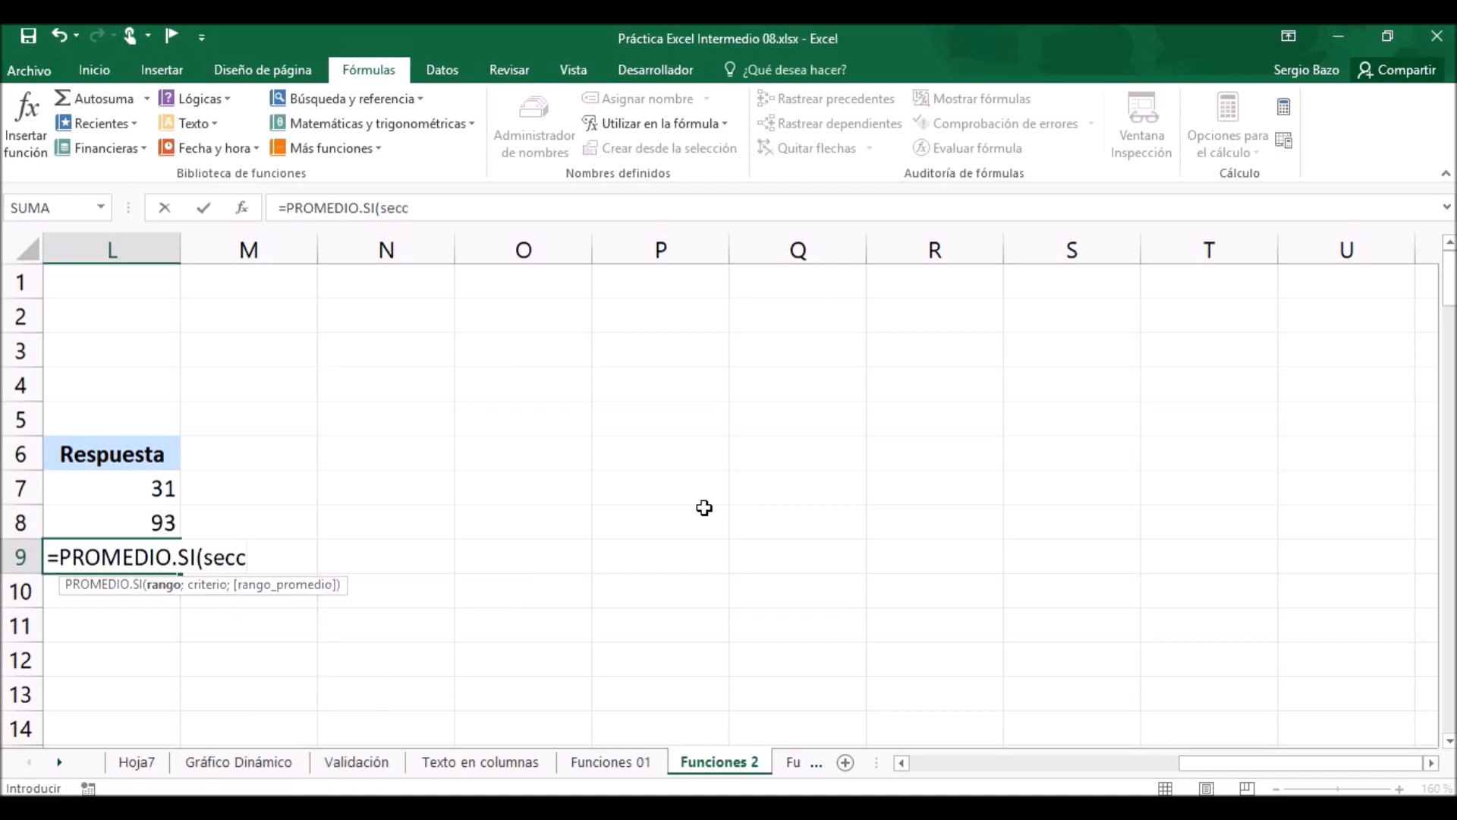
type(";")
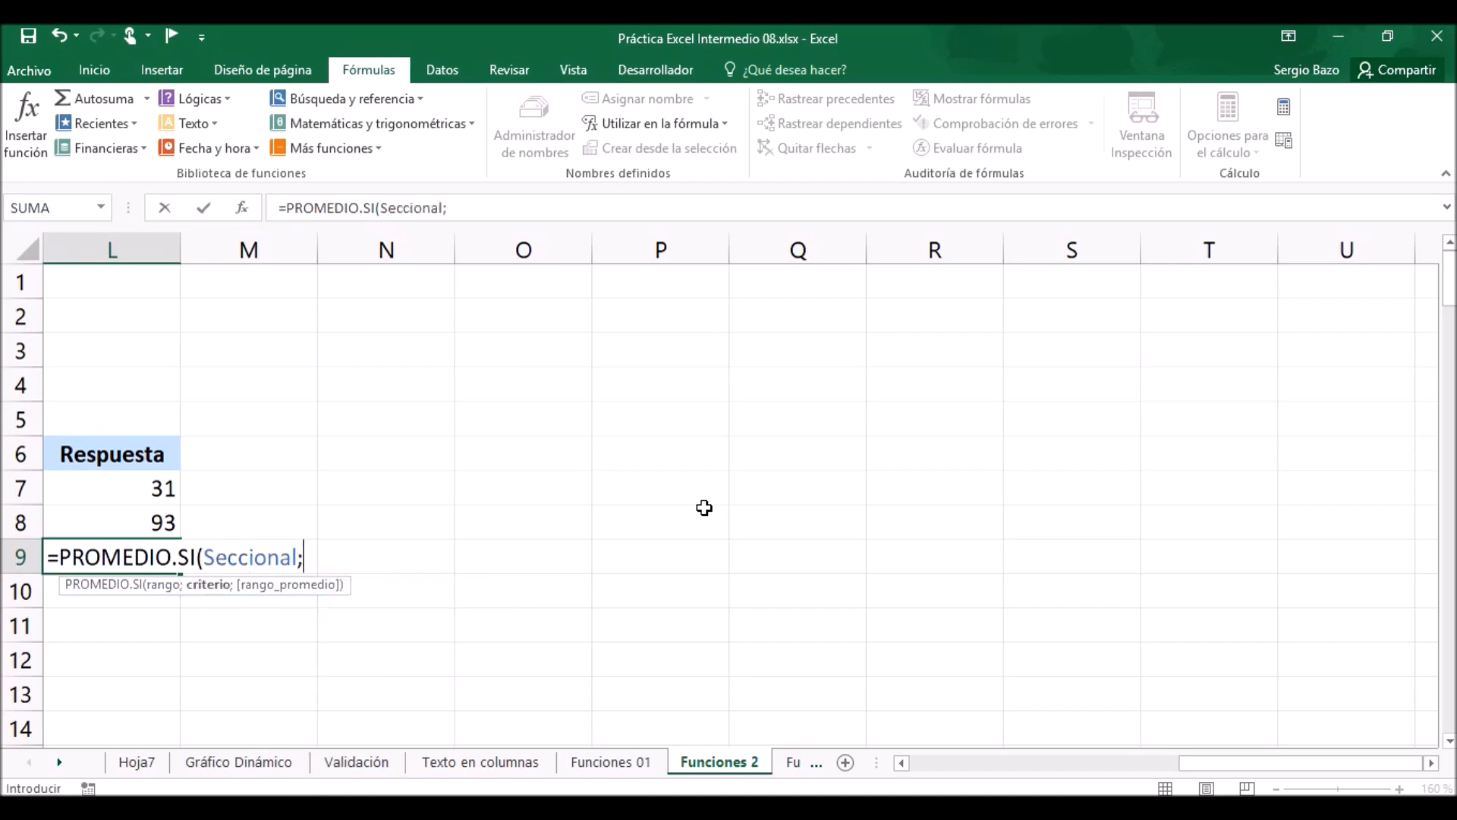
type("\"bogot?\";")
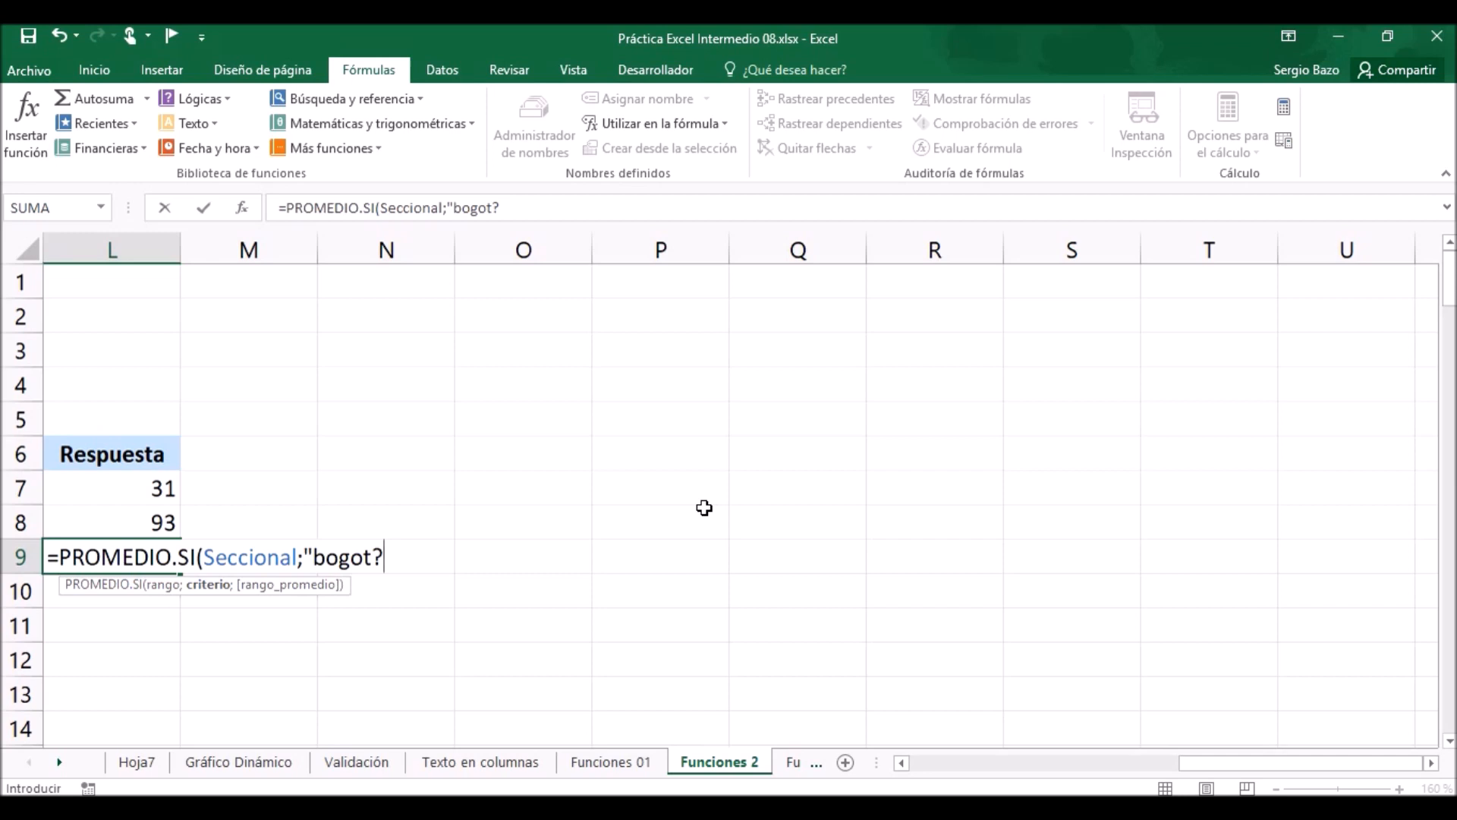
Complete the PROMEDIO.SI formula in L9 with the criterion "bogot?" and the named range Descuento as the average range.
type(";")
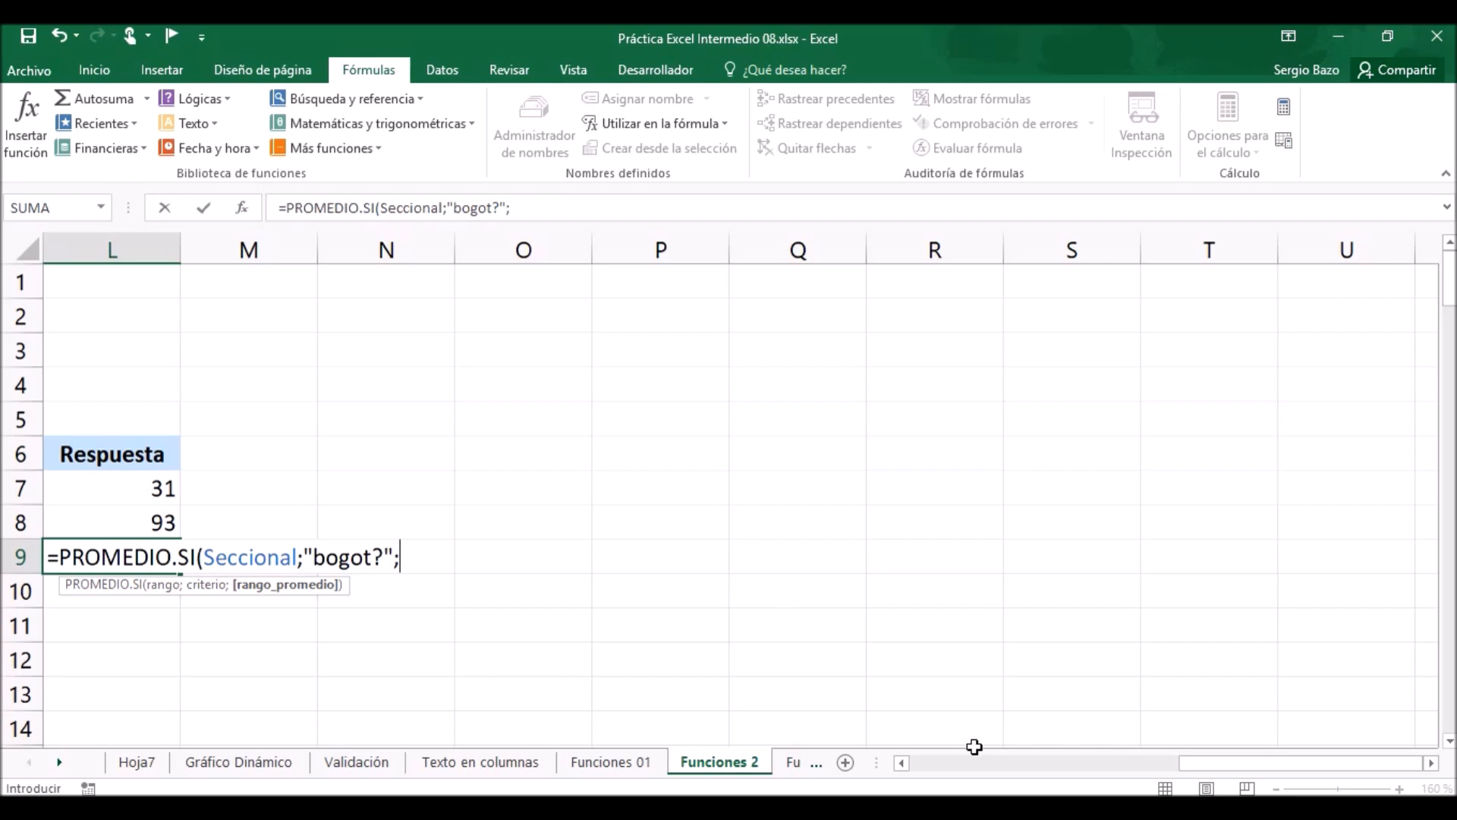
left_click(902, 763)
left_click(903, 763)
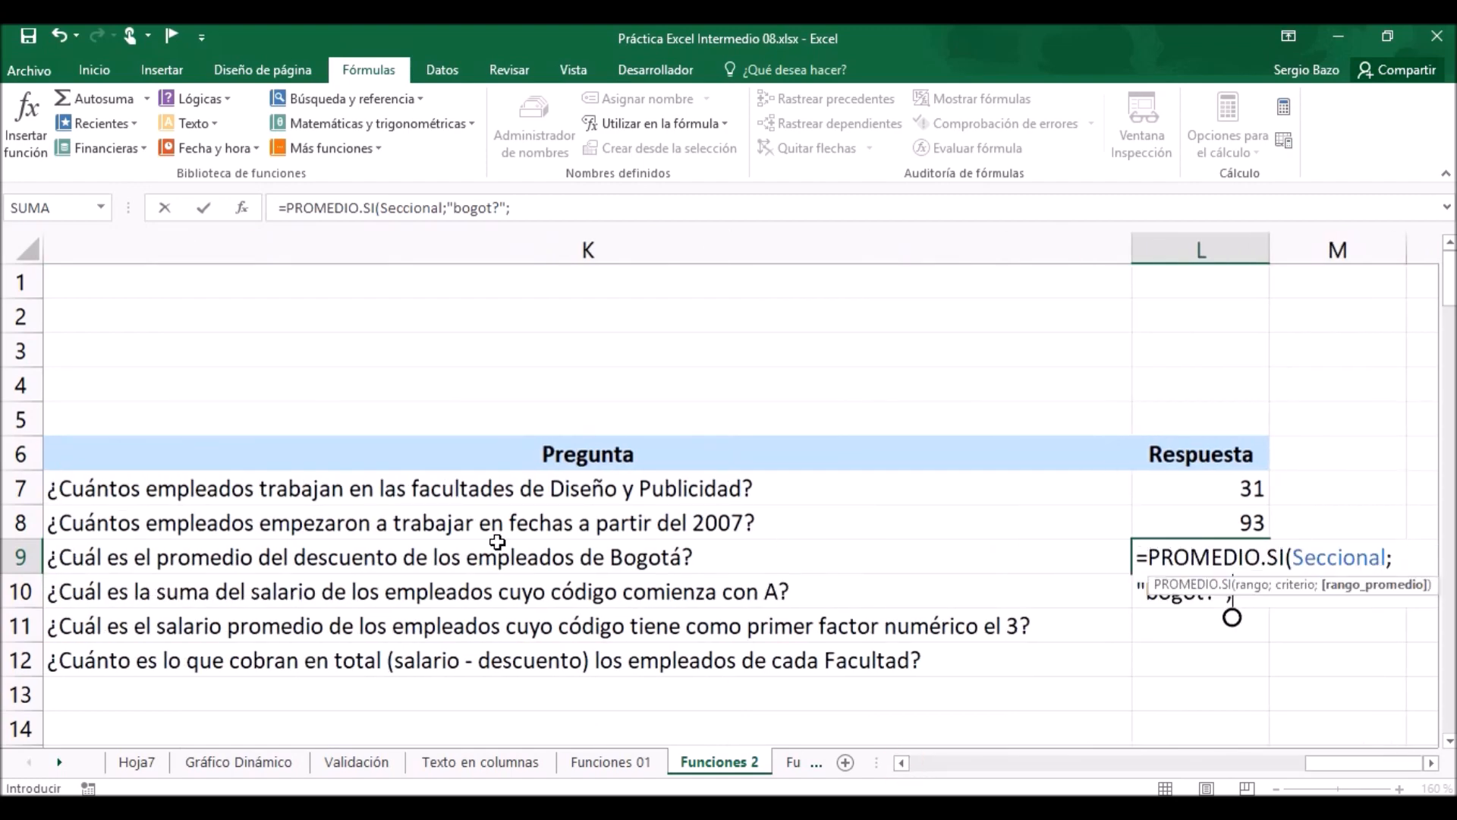
left_click(1431, 762)
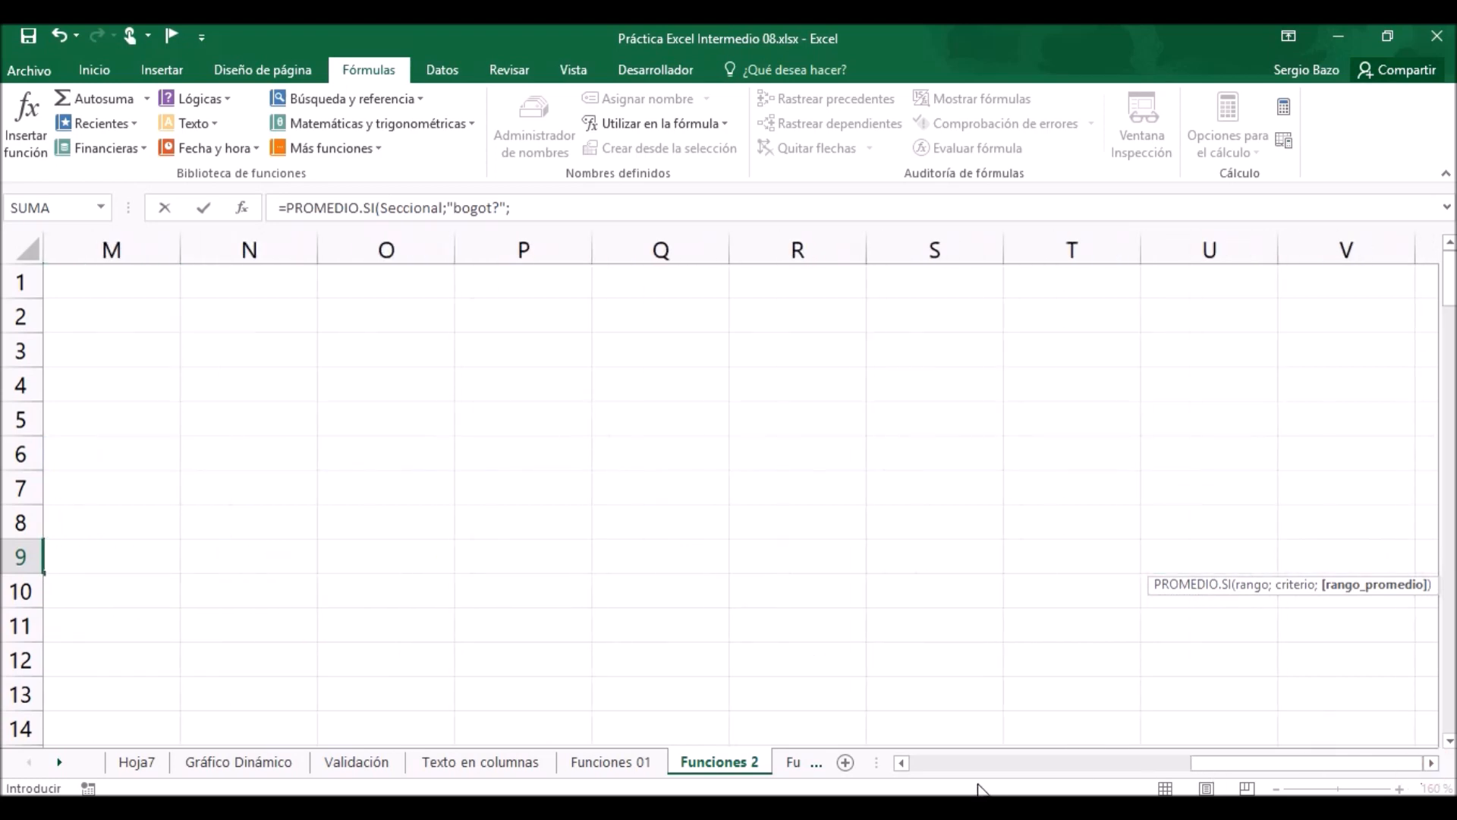
left_click(902, 763)
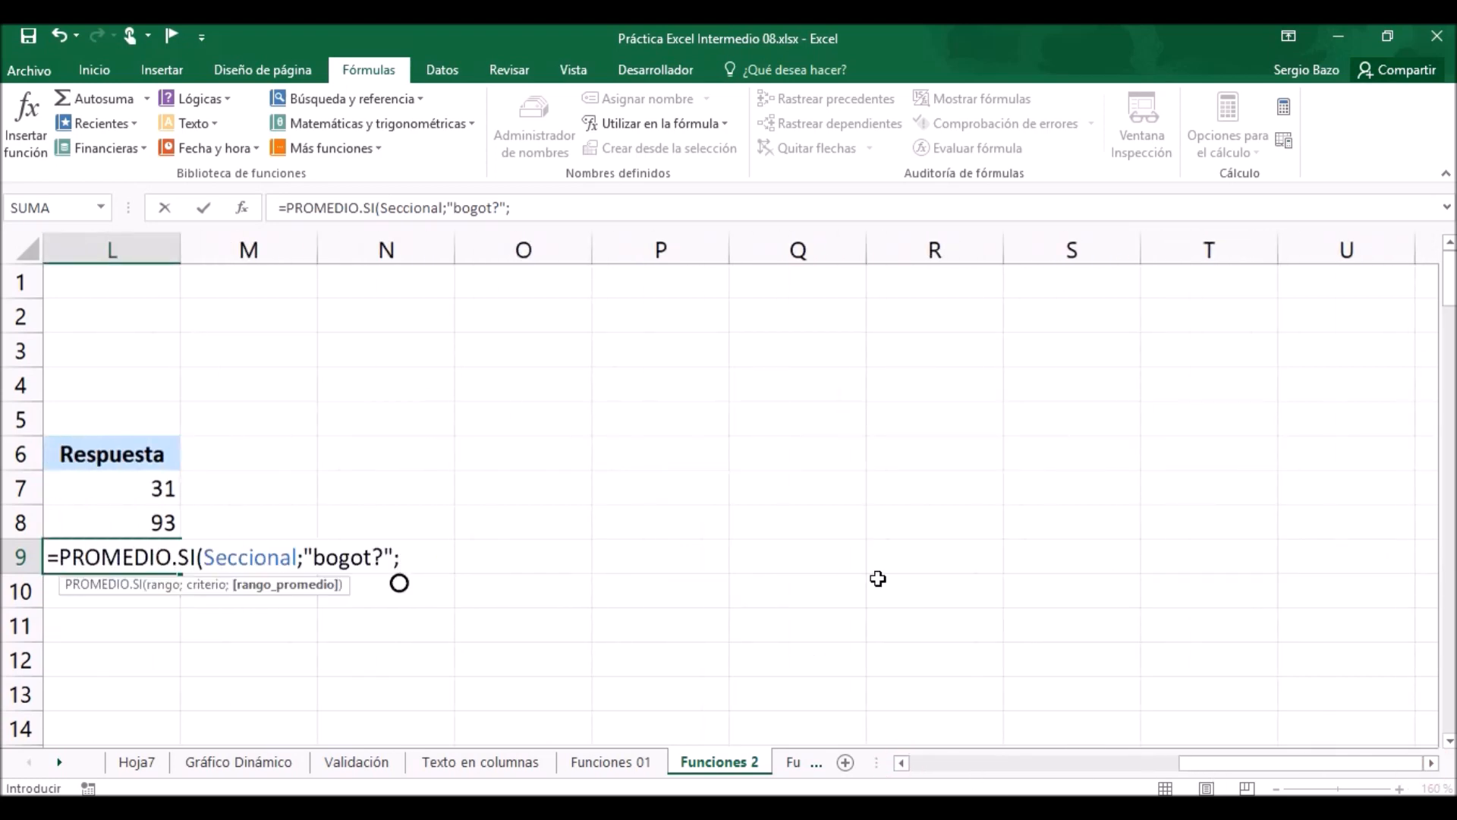
type("des")
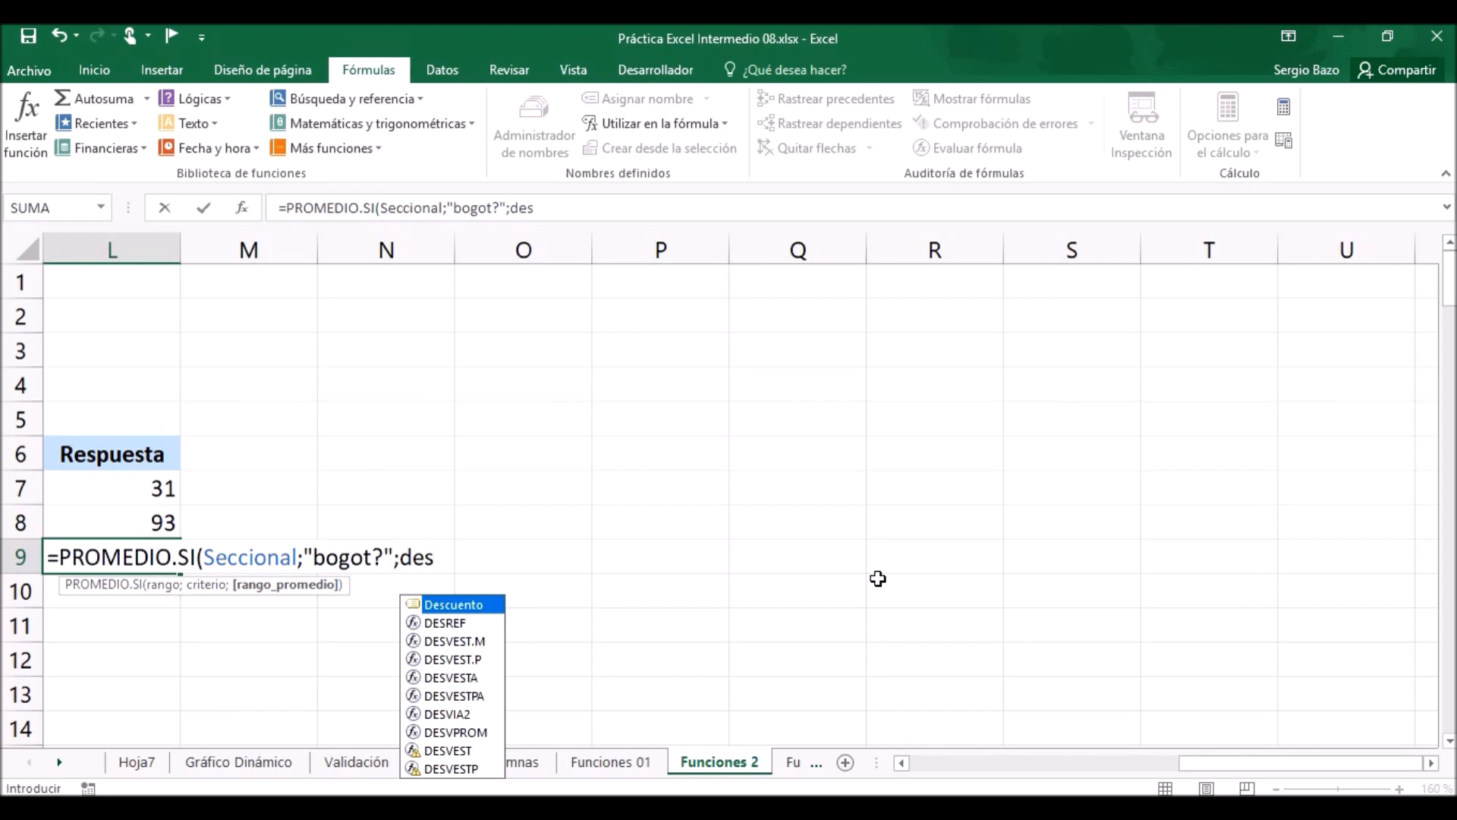
key("Tab")
type(")")
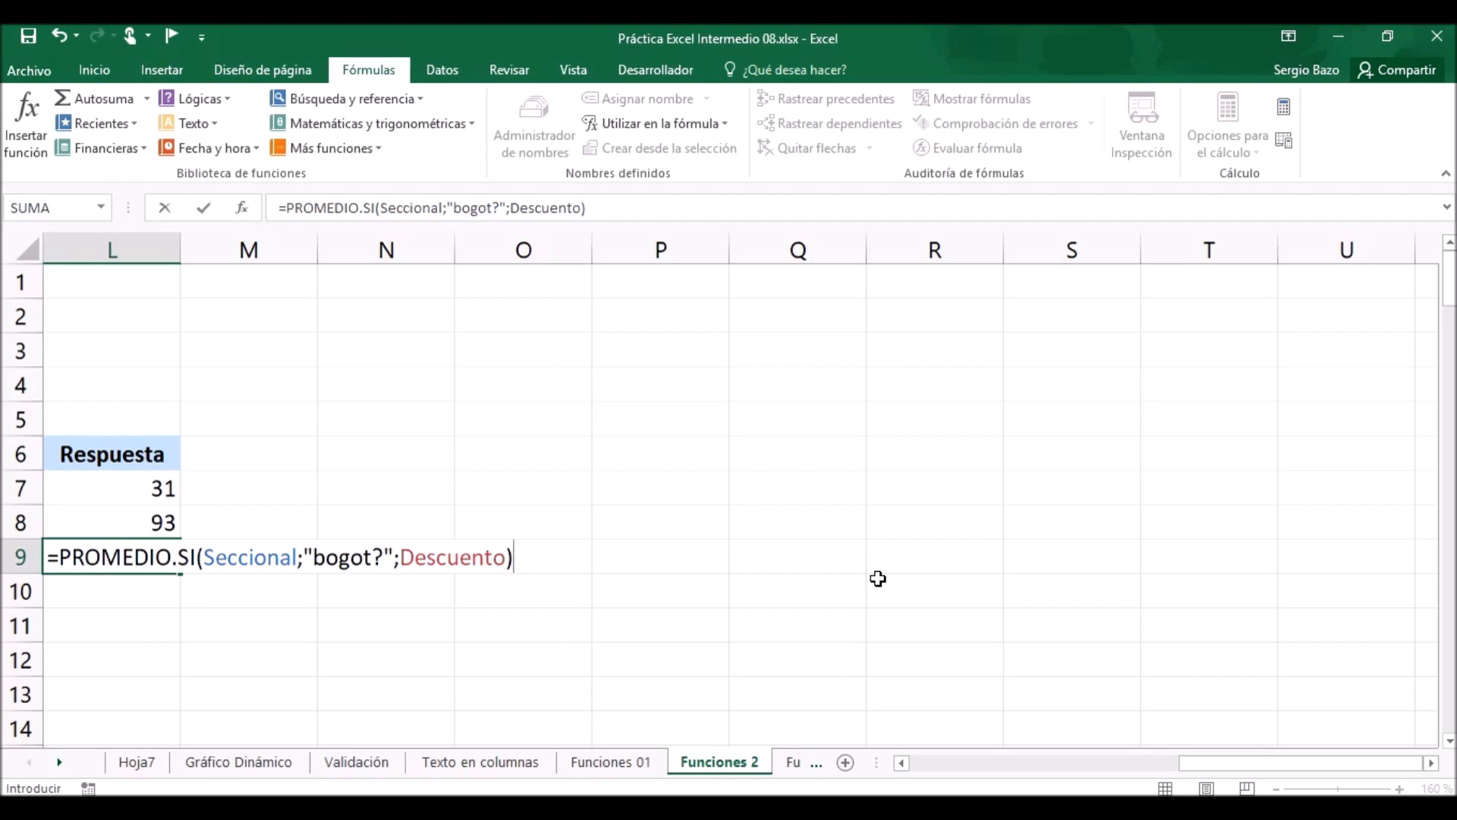
key("Return")
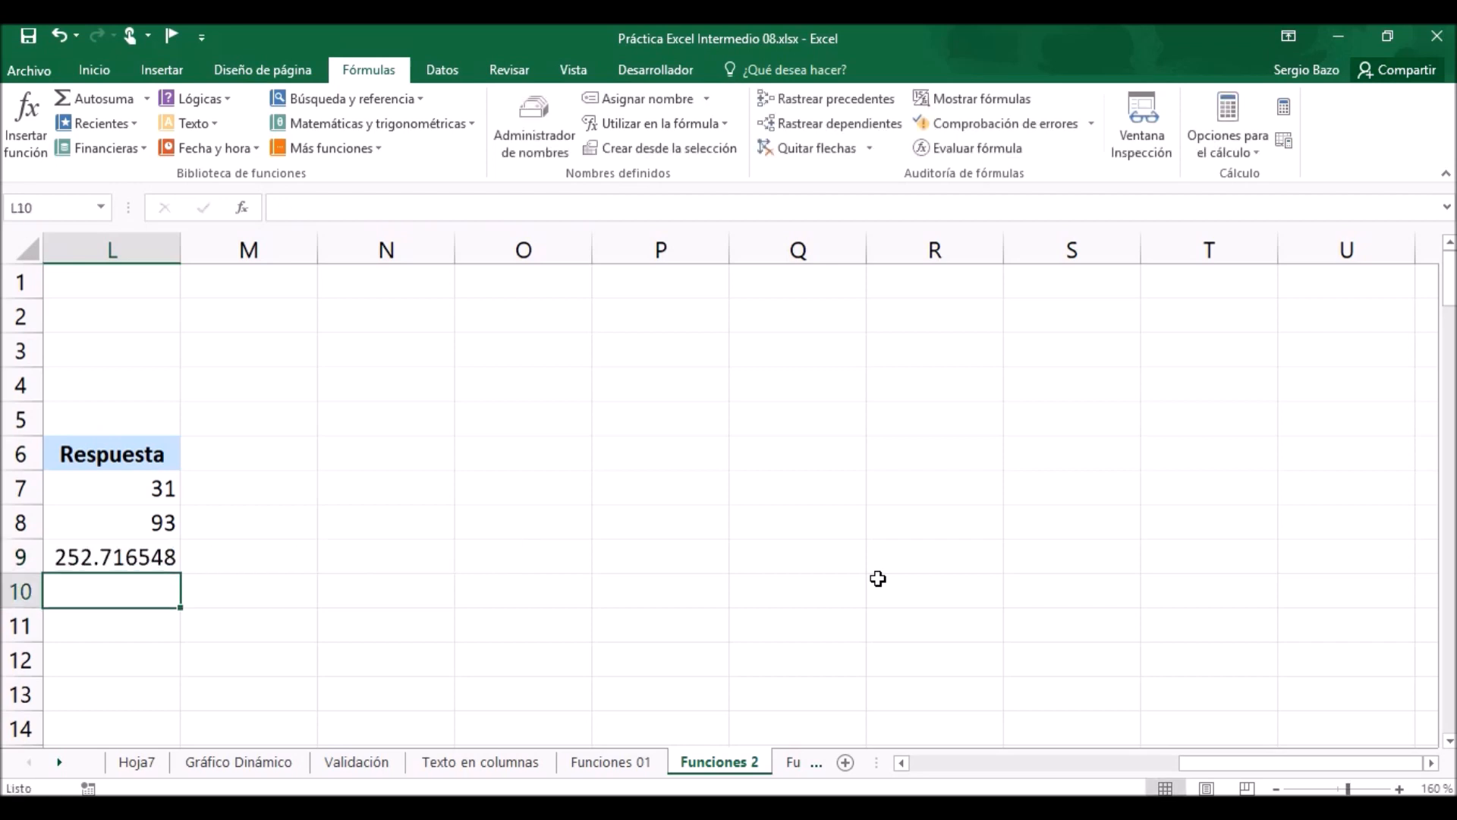
Apply the Contabilidad currency format to the average discount in L9.
left_click(107, 557)
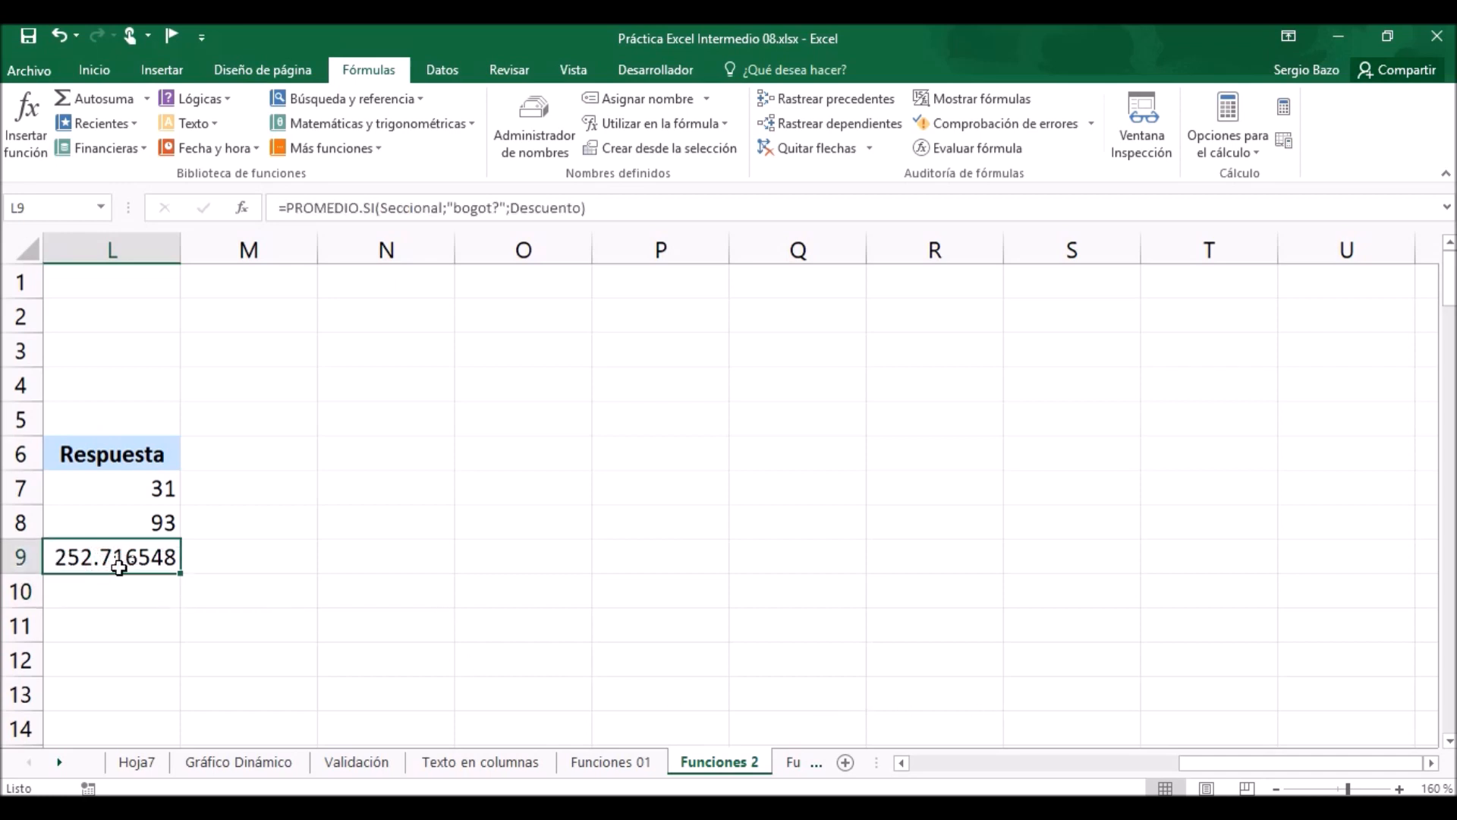
left_click(116, 70)
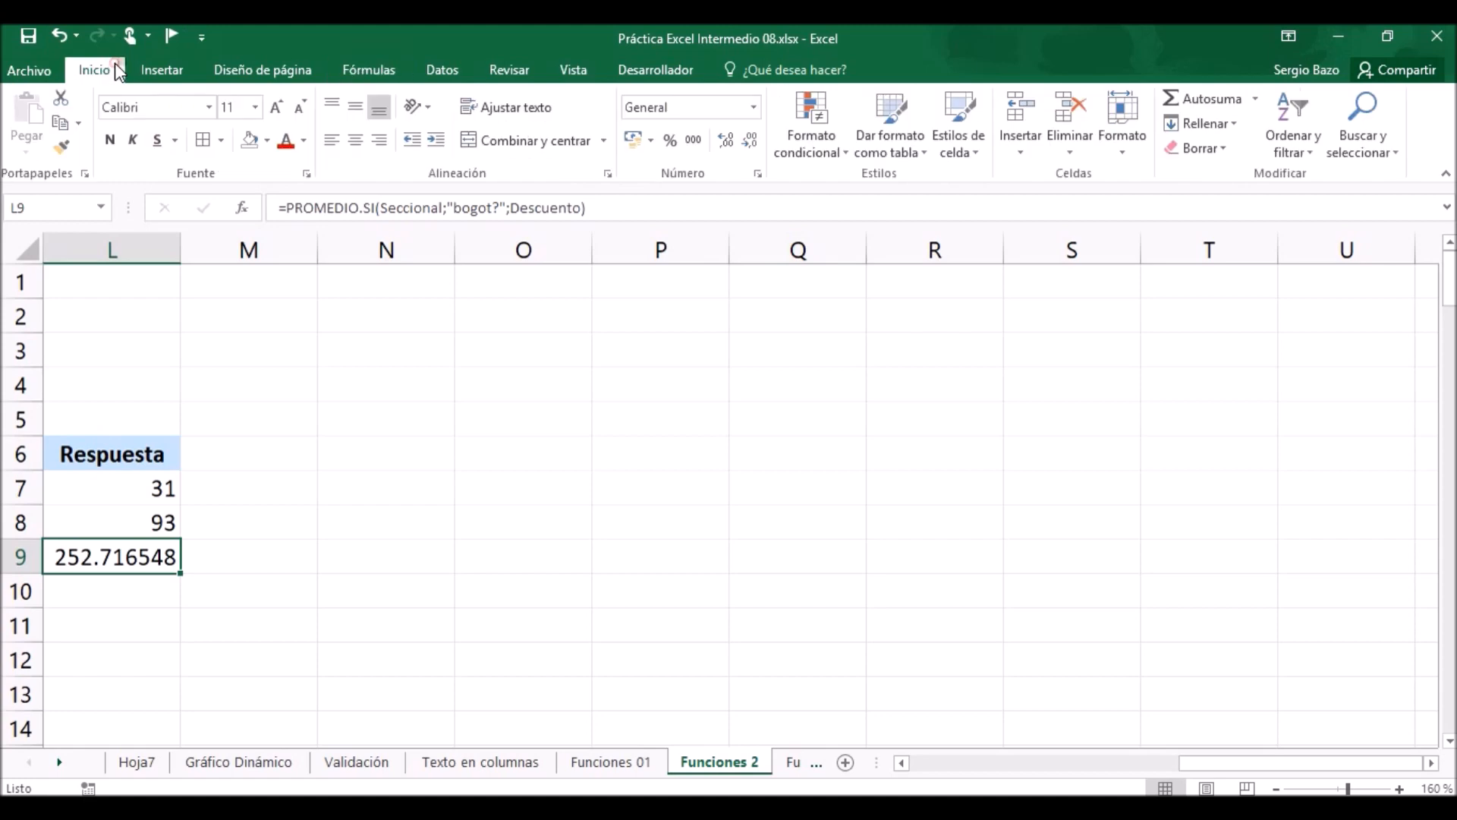
left_click(632, 143)
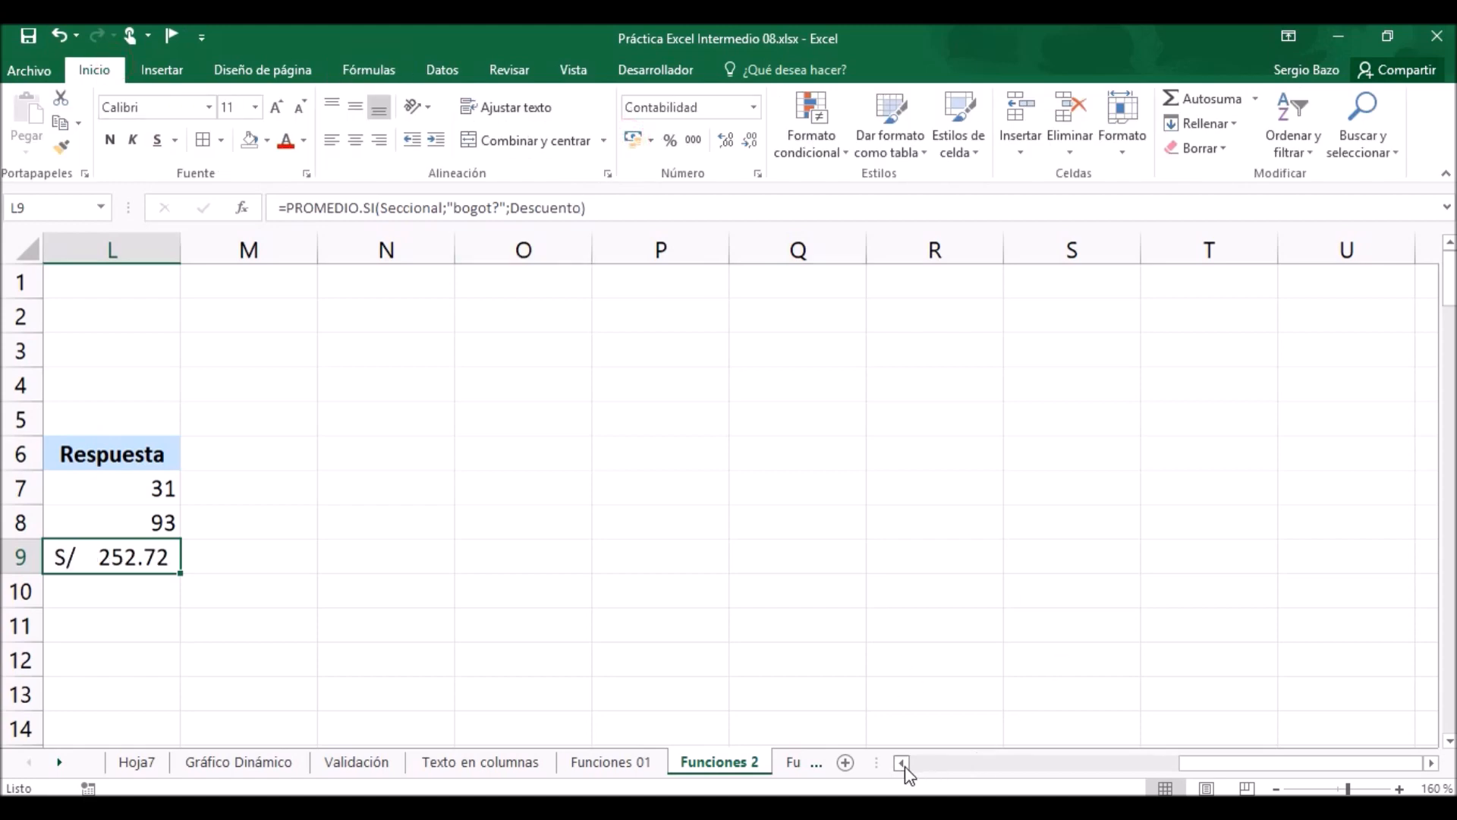
Start a SUMAR.SI formula in L10 with the range ID_empleado for the salary sum of employees whose code begins with A.
left_click(902, 763)
left_click(903, 762)
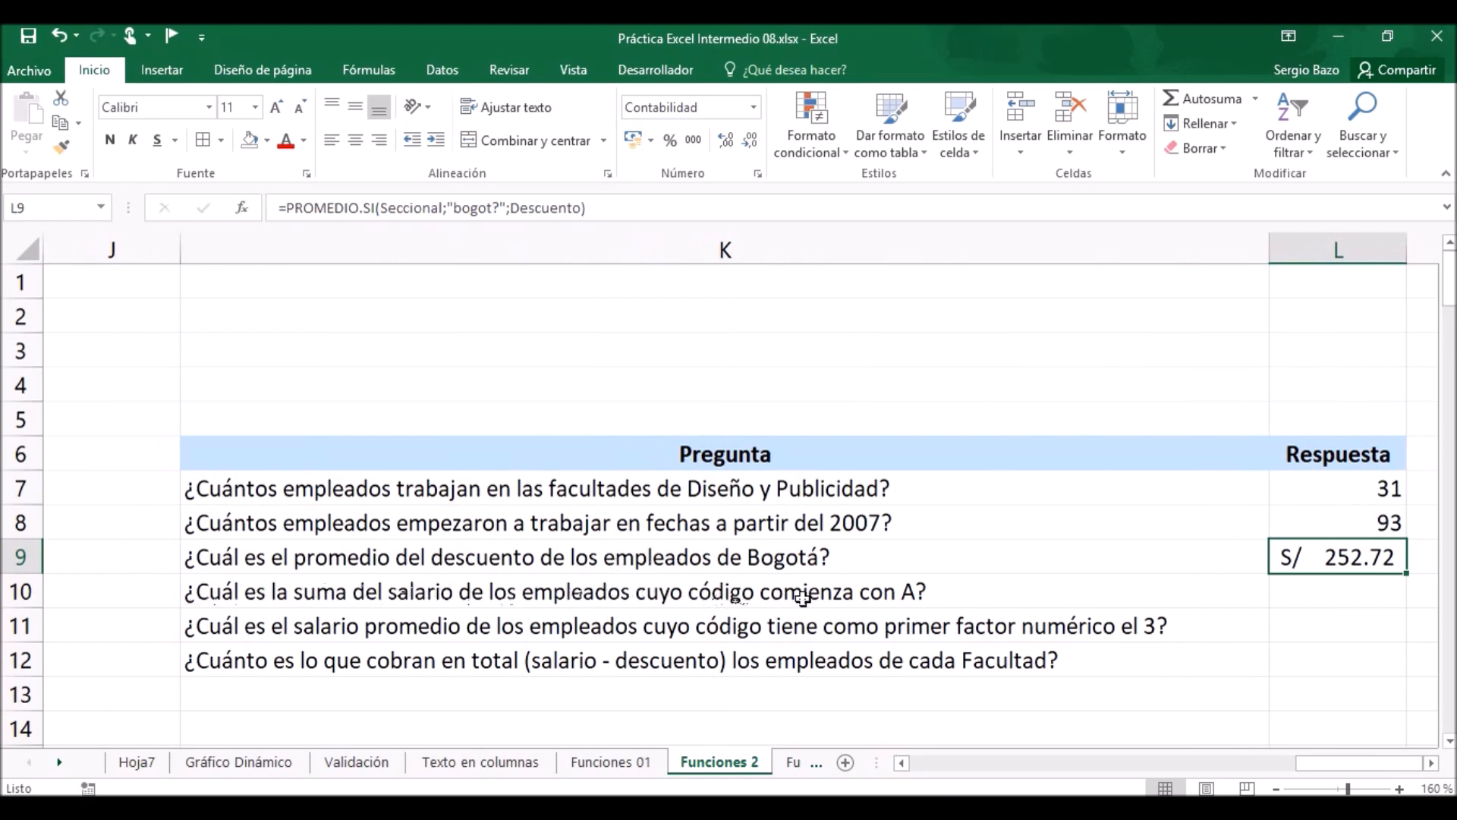
left_click(1296, 589)
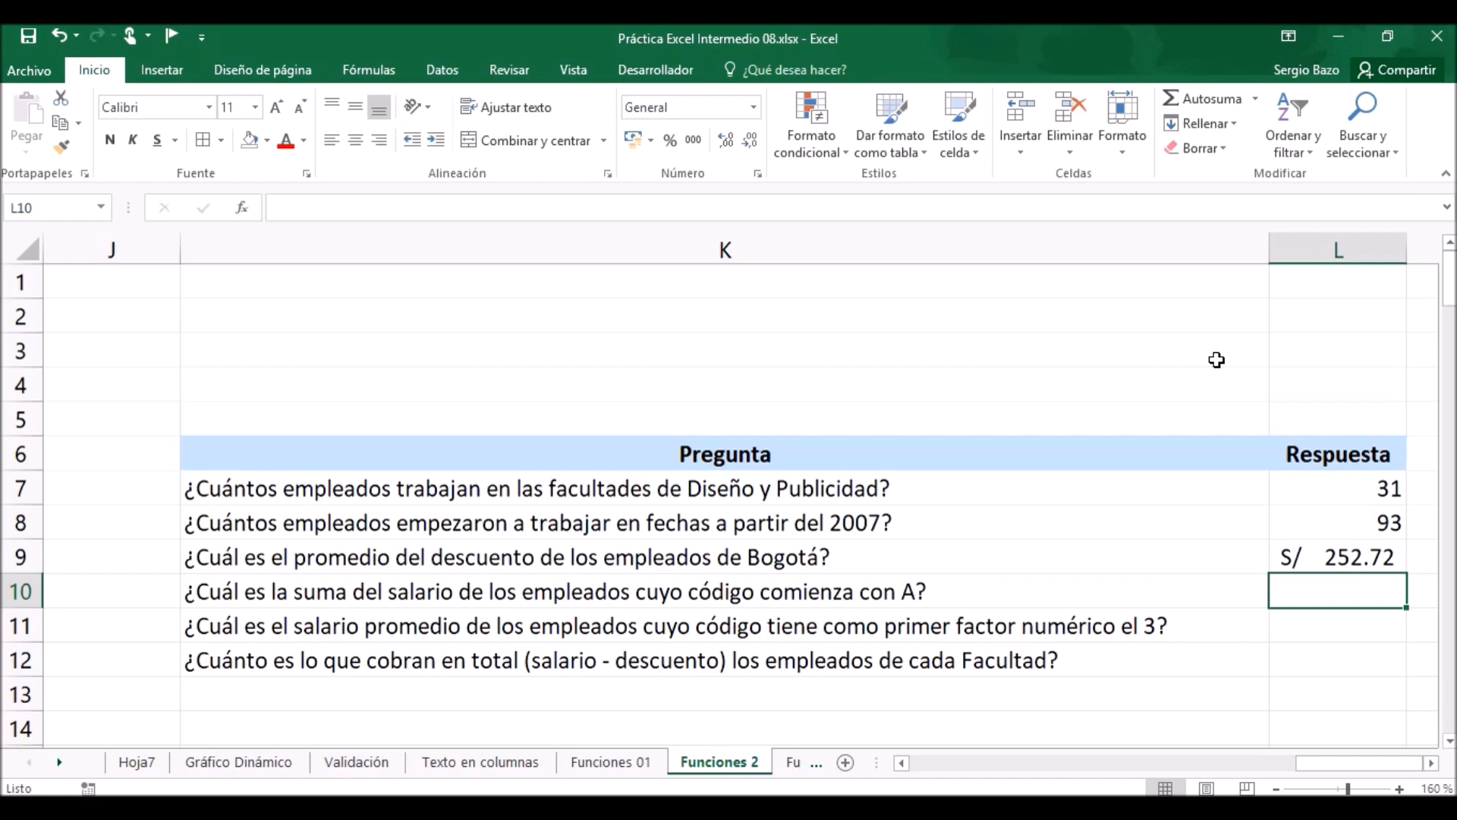
type("=sumar")
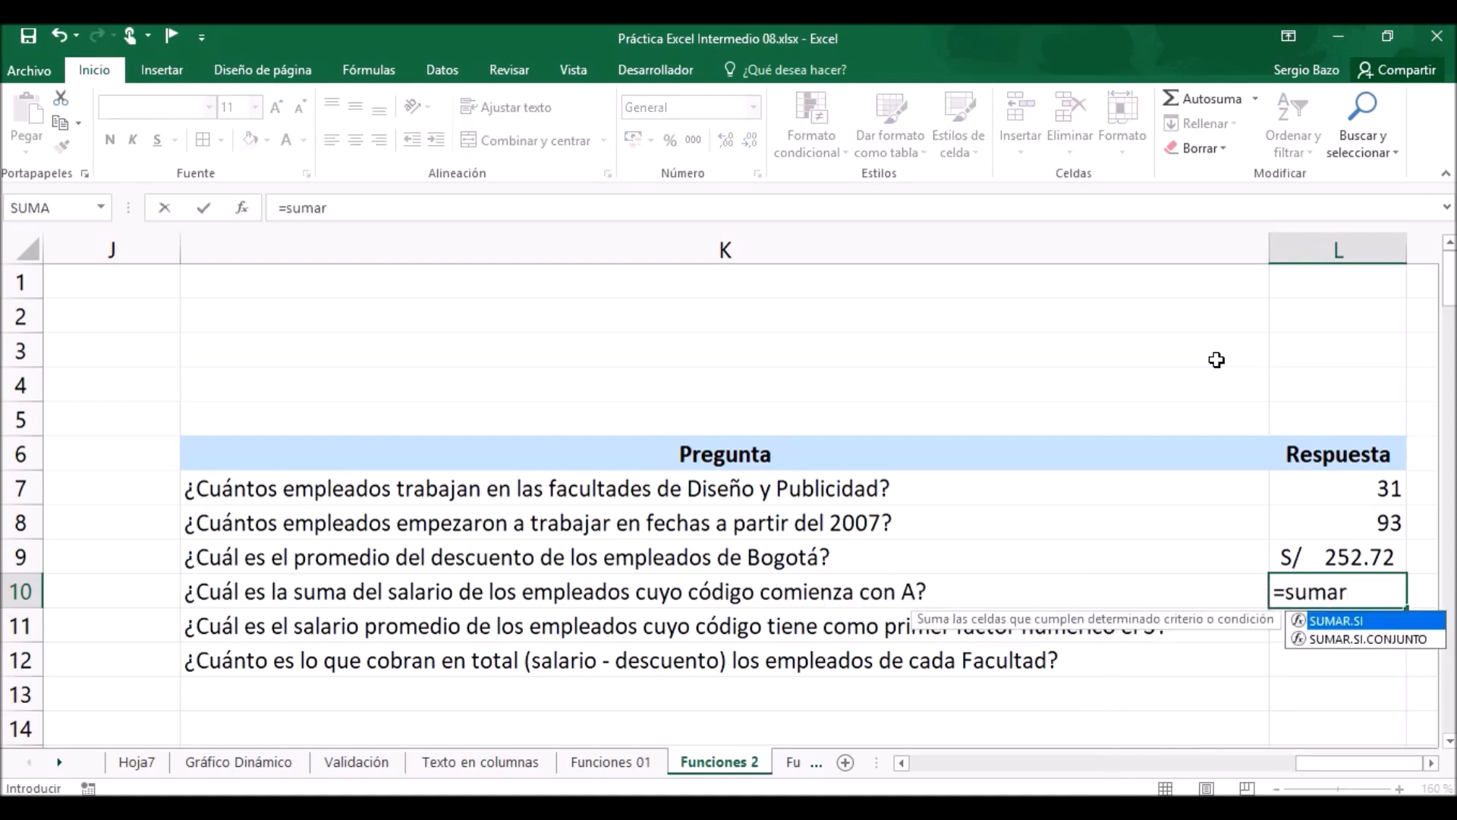
key("Tab")
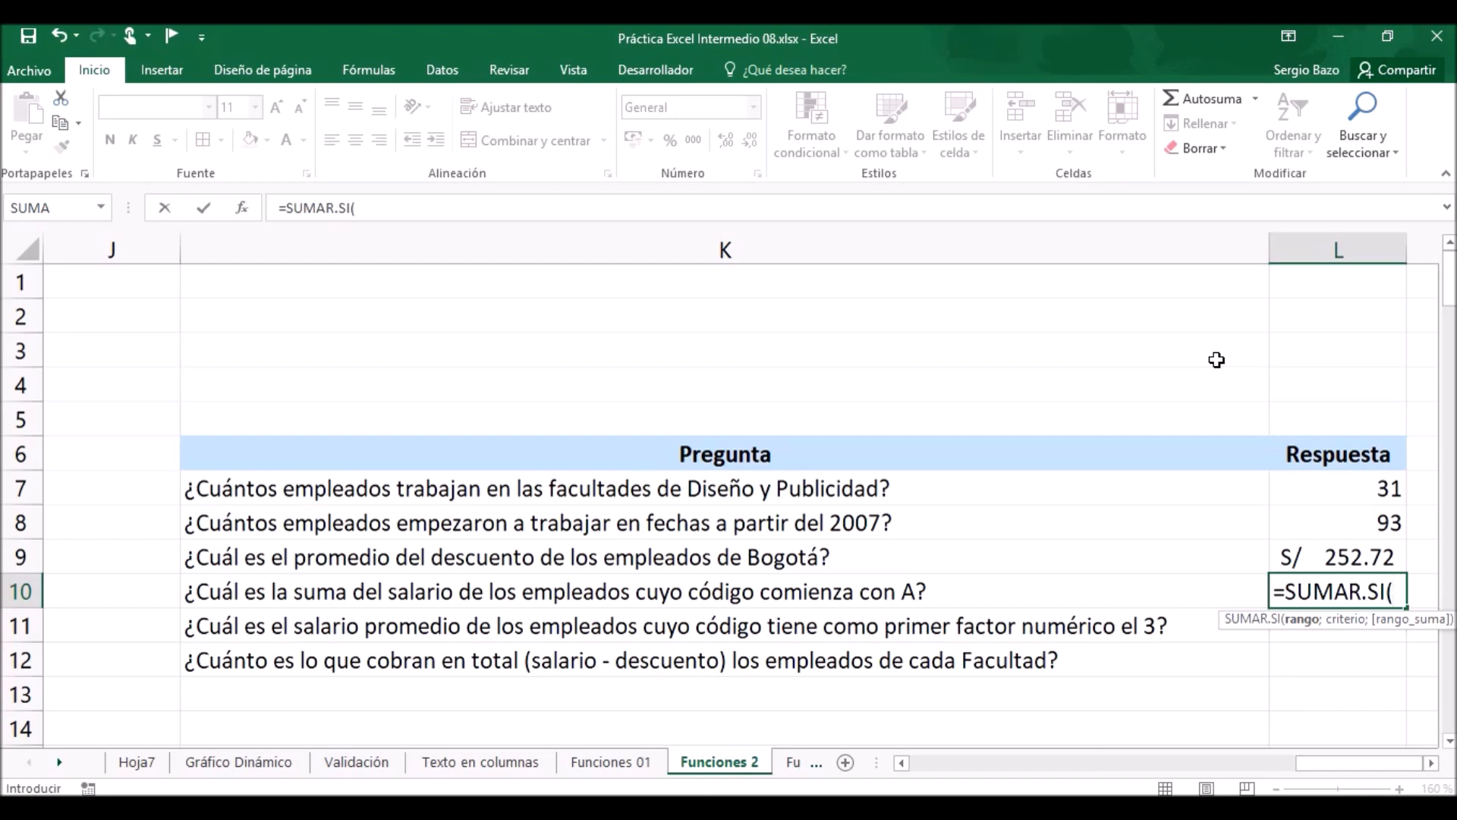
type("id")
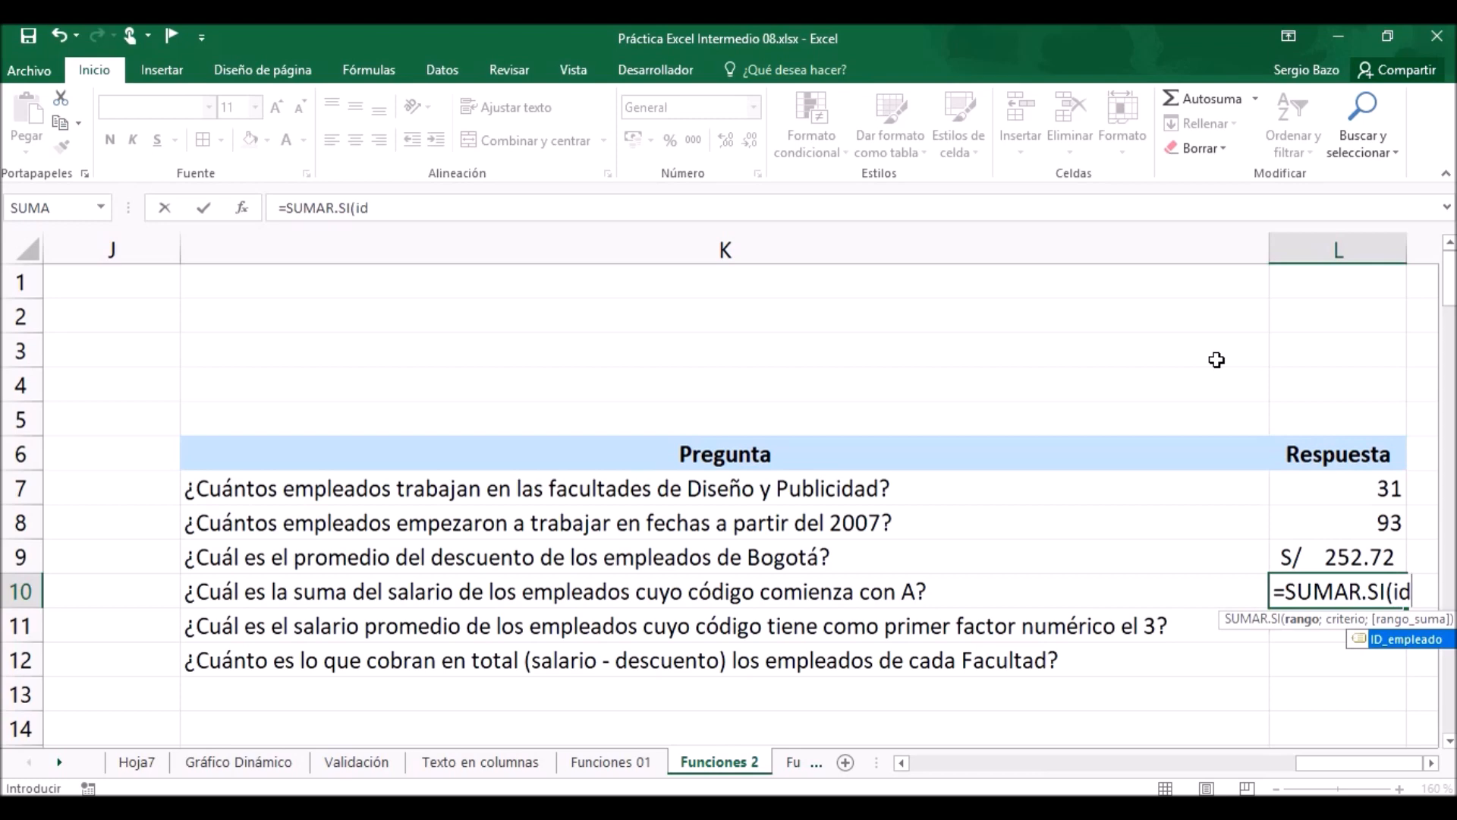
key("Tab")
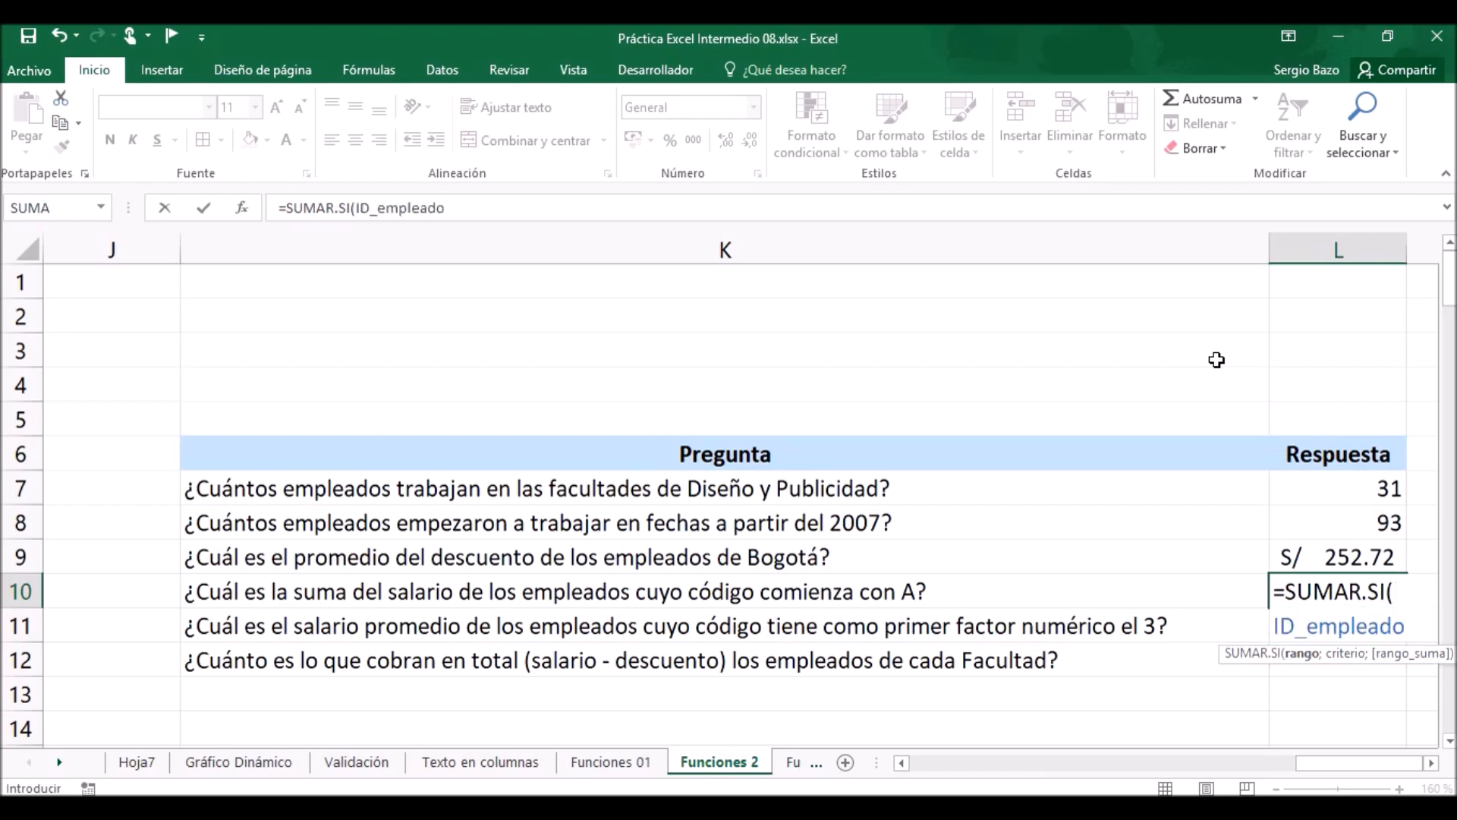
Give the SUMAR.SI formula in L10 the criterion "a*" to match codes beginning with A.
type(";")
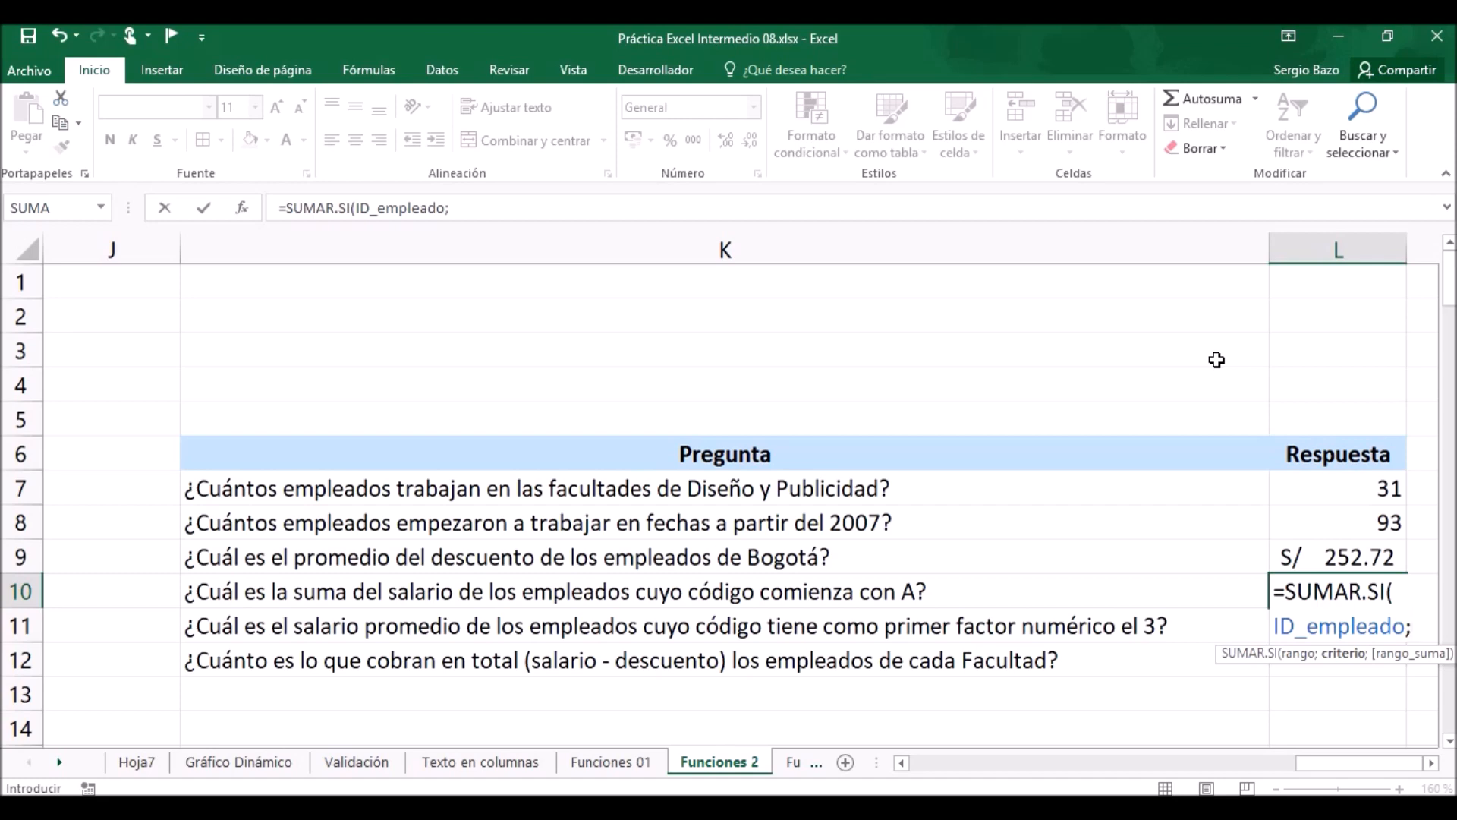
type("\"a*")
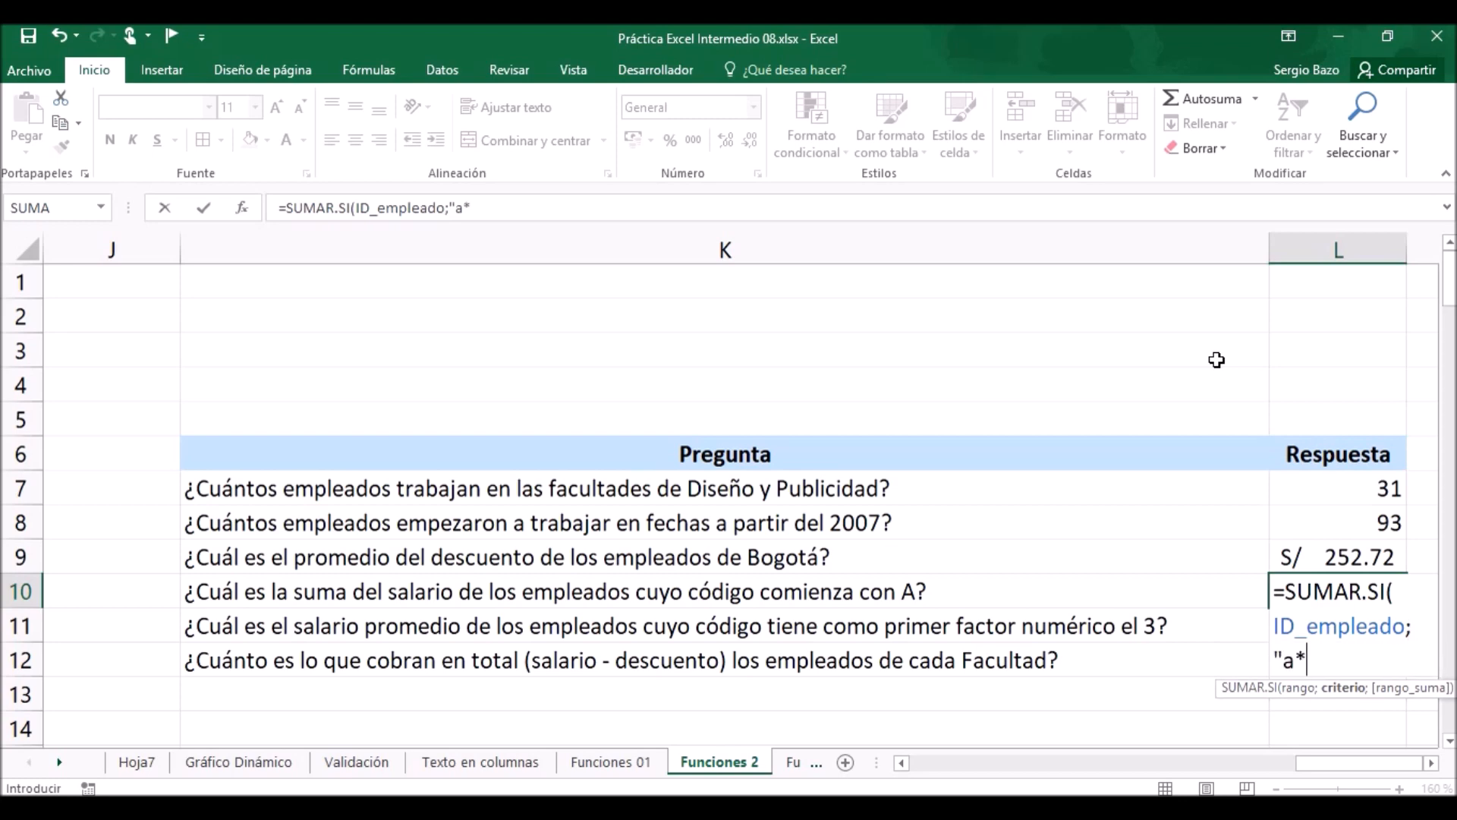
left_click(1431, 763)
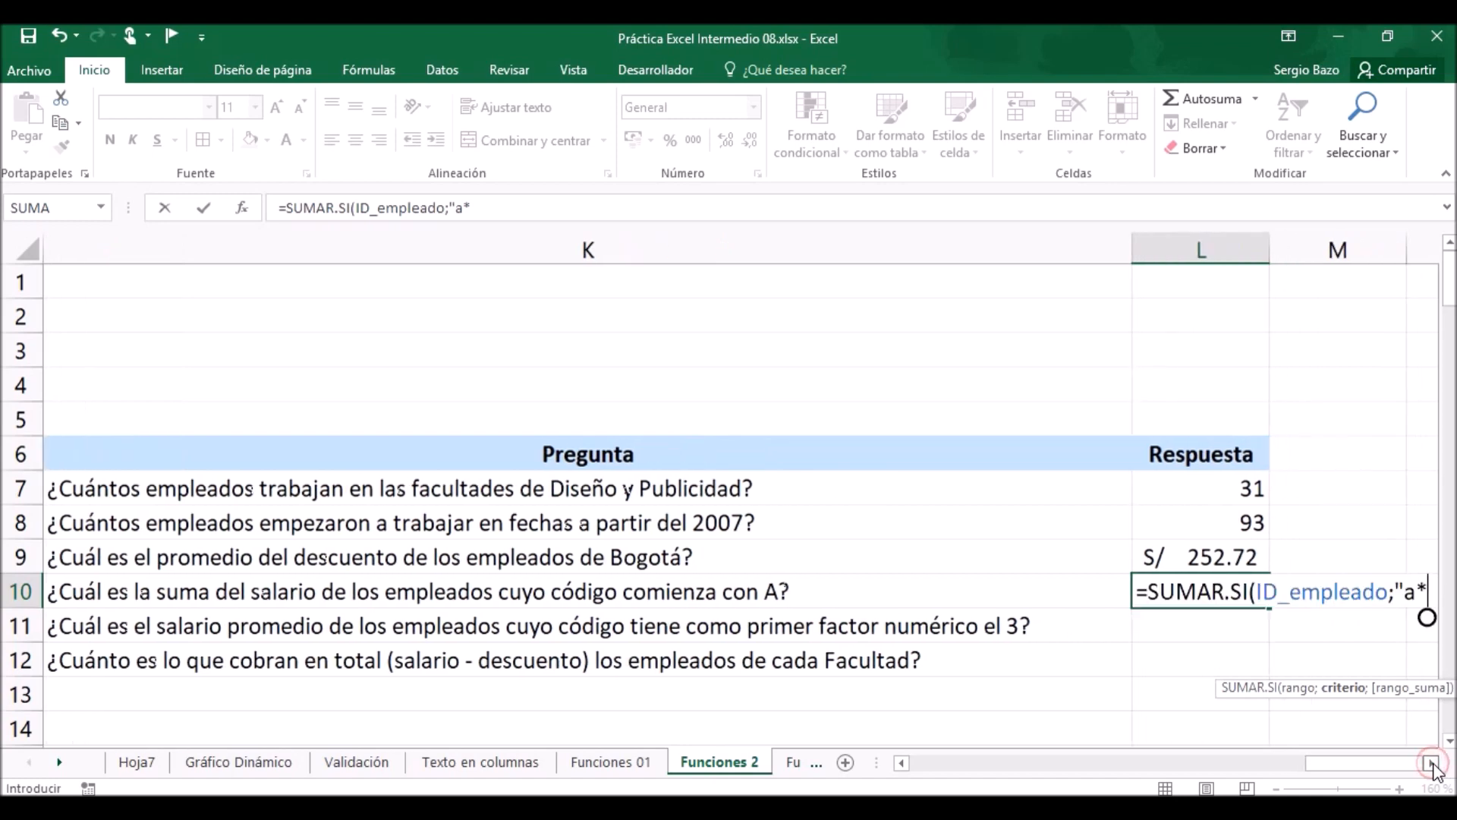
left_click(1431, 762)
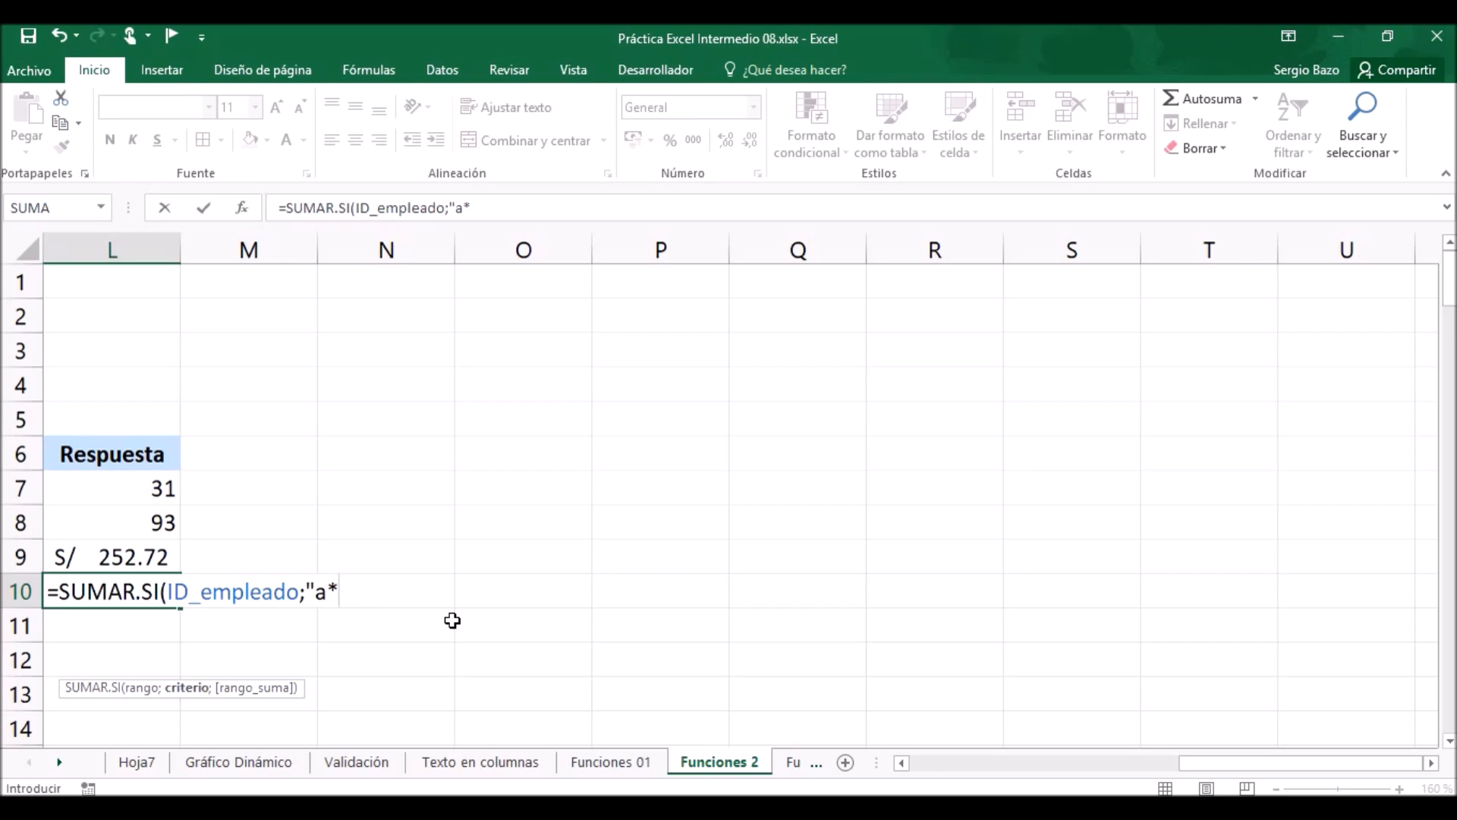
type("\"")
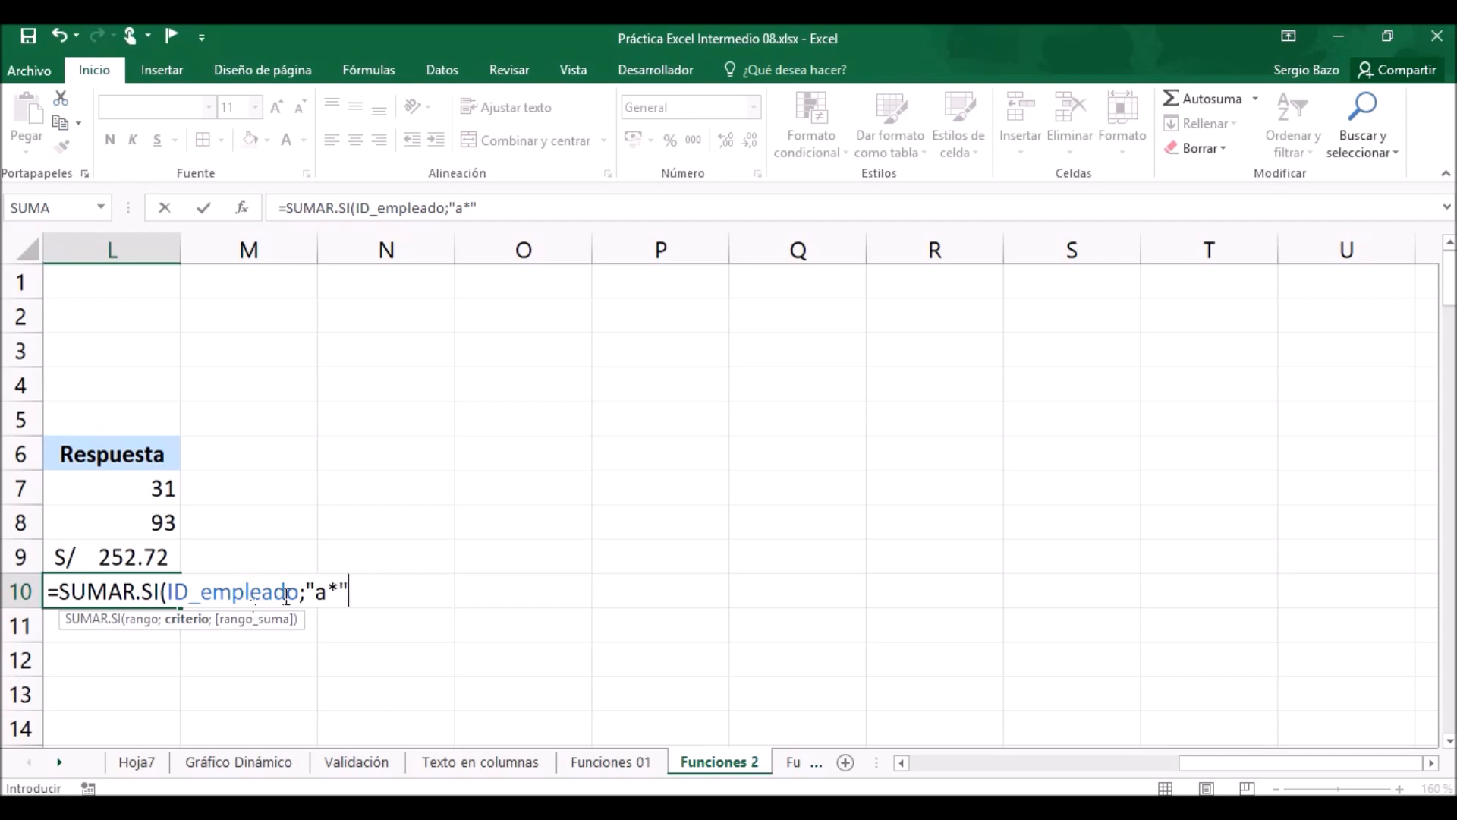
Try the wildcard variant "*a*" as the criterion in the L10 formula, and restore "a*".
left_click(320, 591)
type("*")
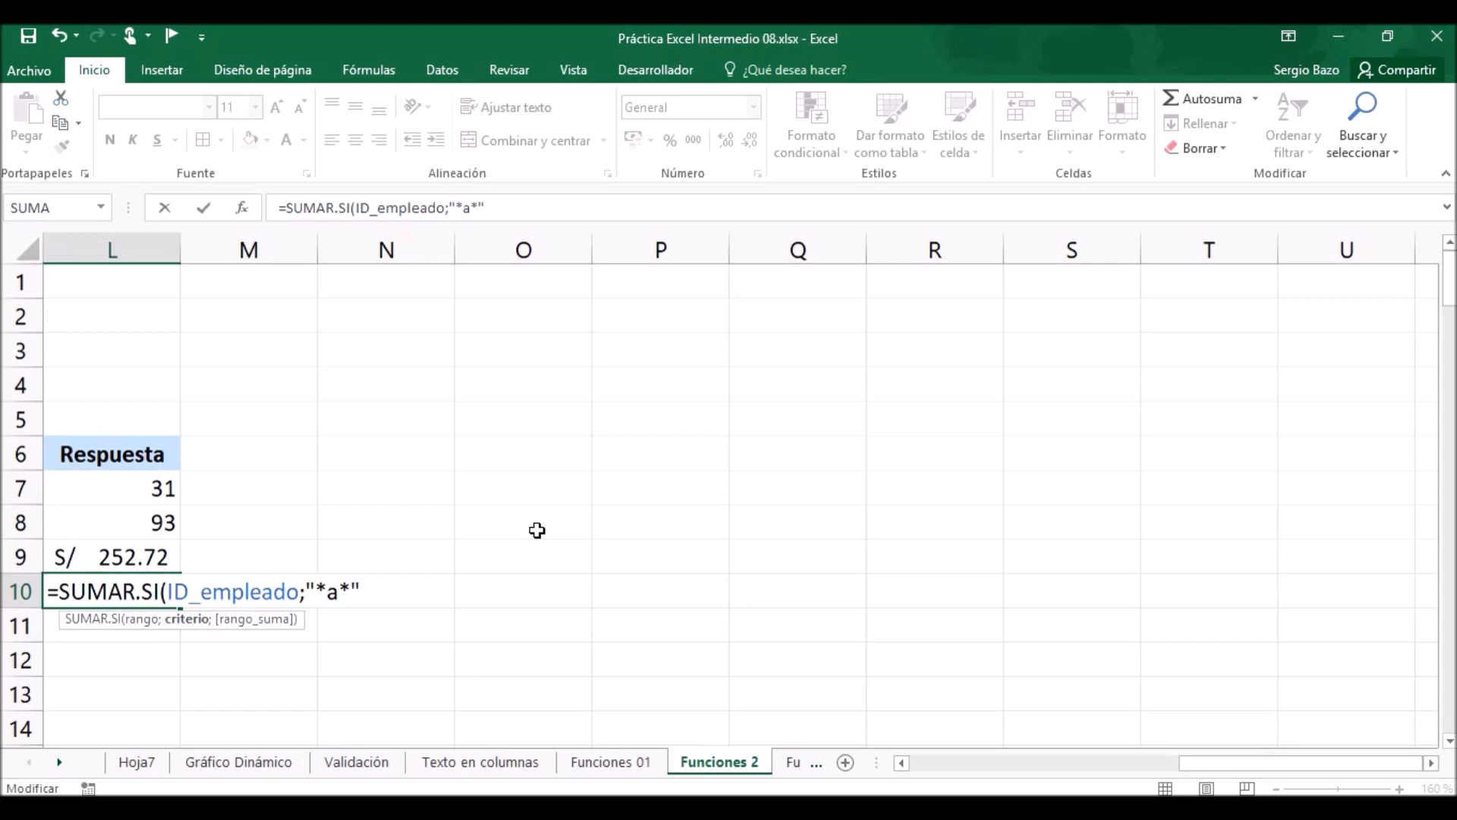
key("Left")
key("shift+Left")
key("Delete")
key("BackSpace")
key("Right")
type("*")
Complete the SUMAR.SI formula in L10 with the named range Salario as the sum range.
left_click(901, 761)
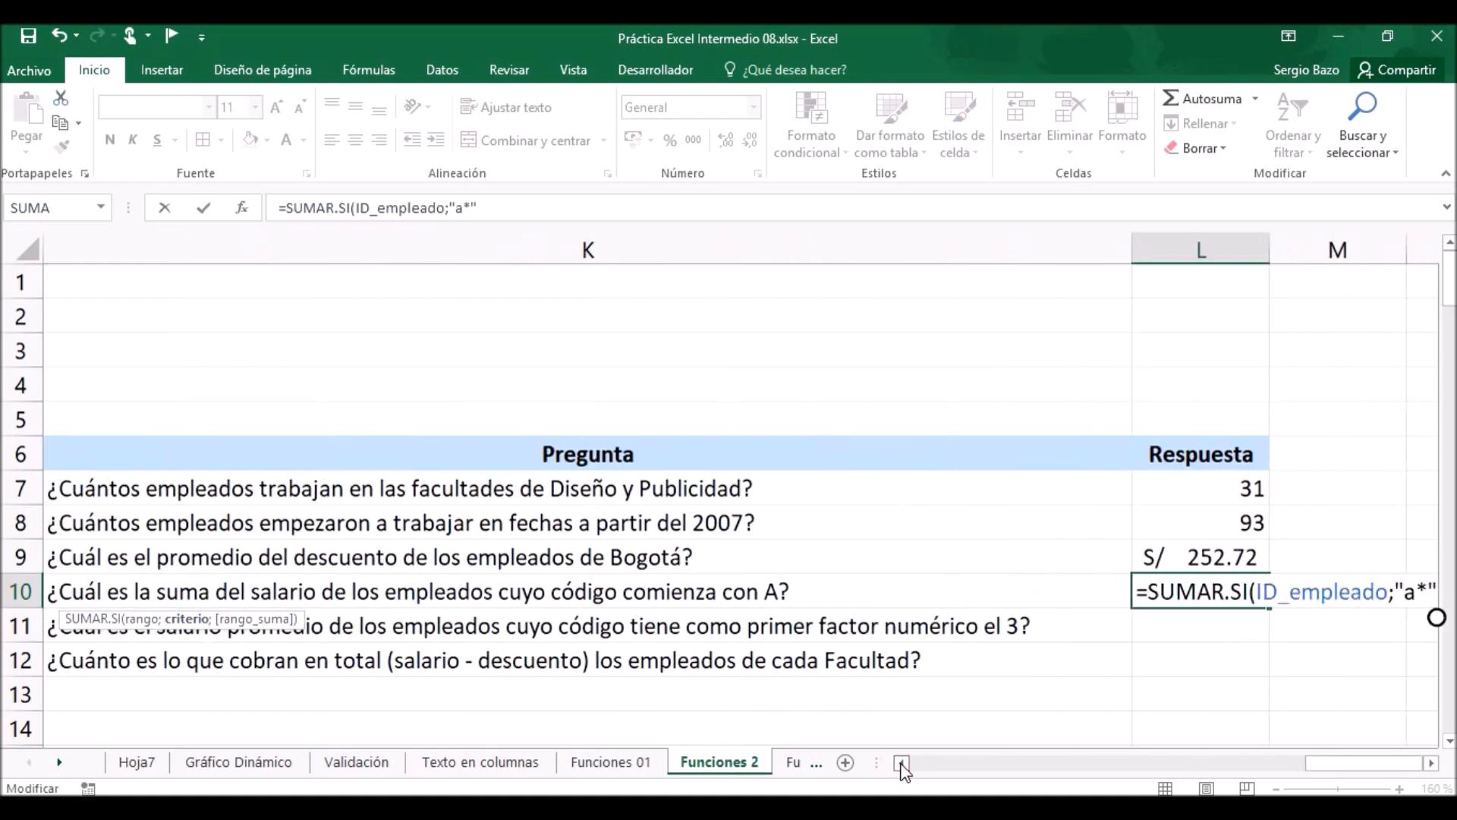
left_click(1432, 762)
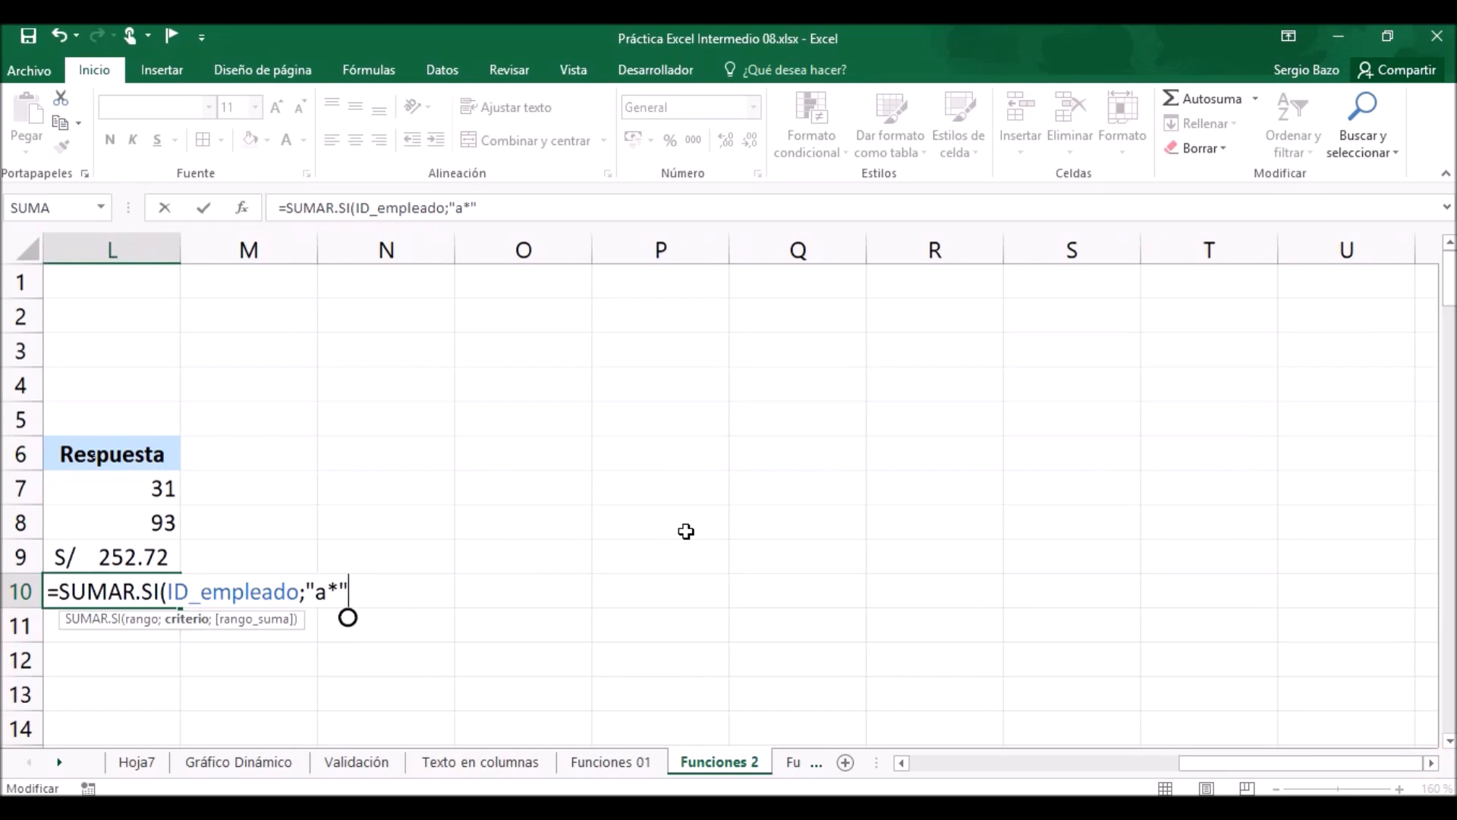
type(";")
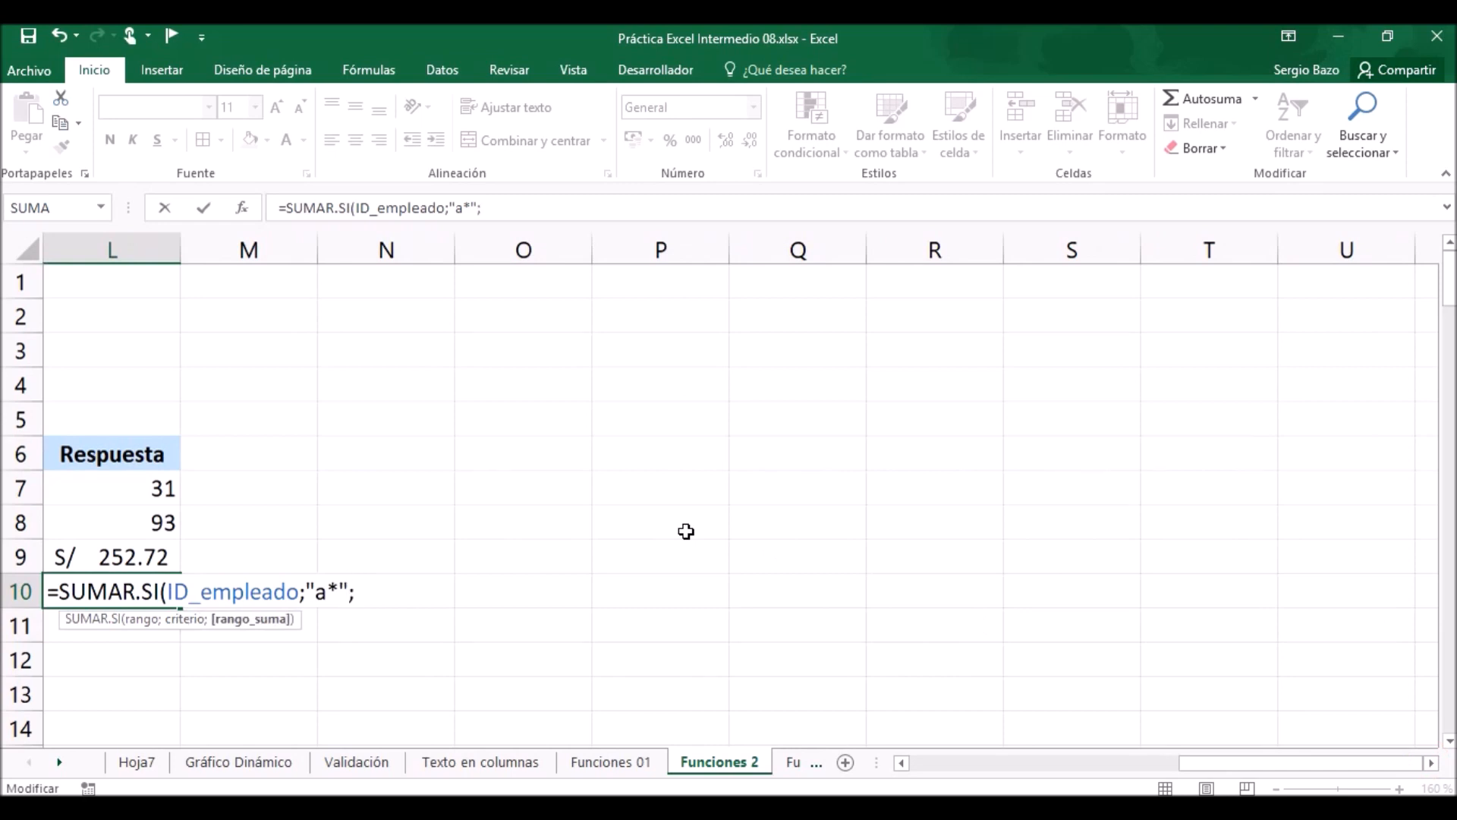
type("sala")
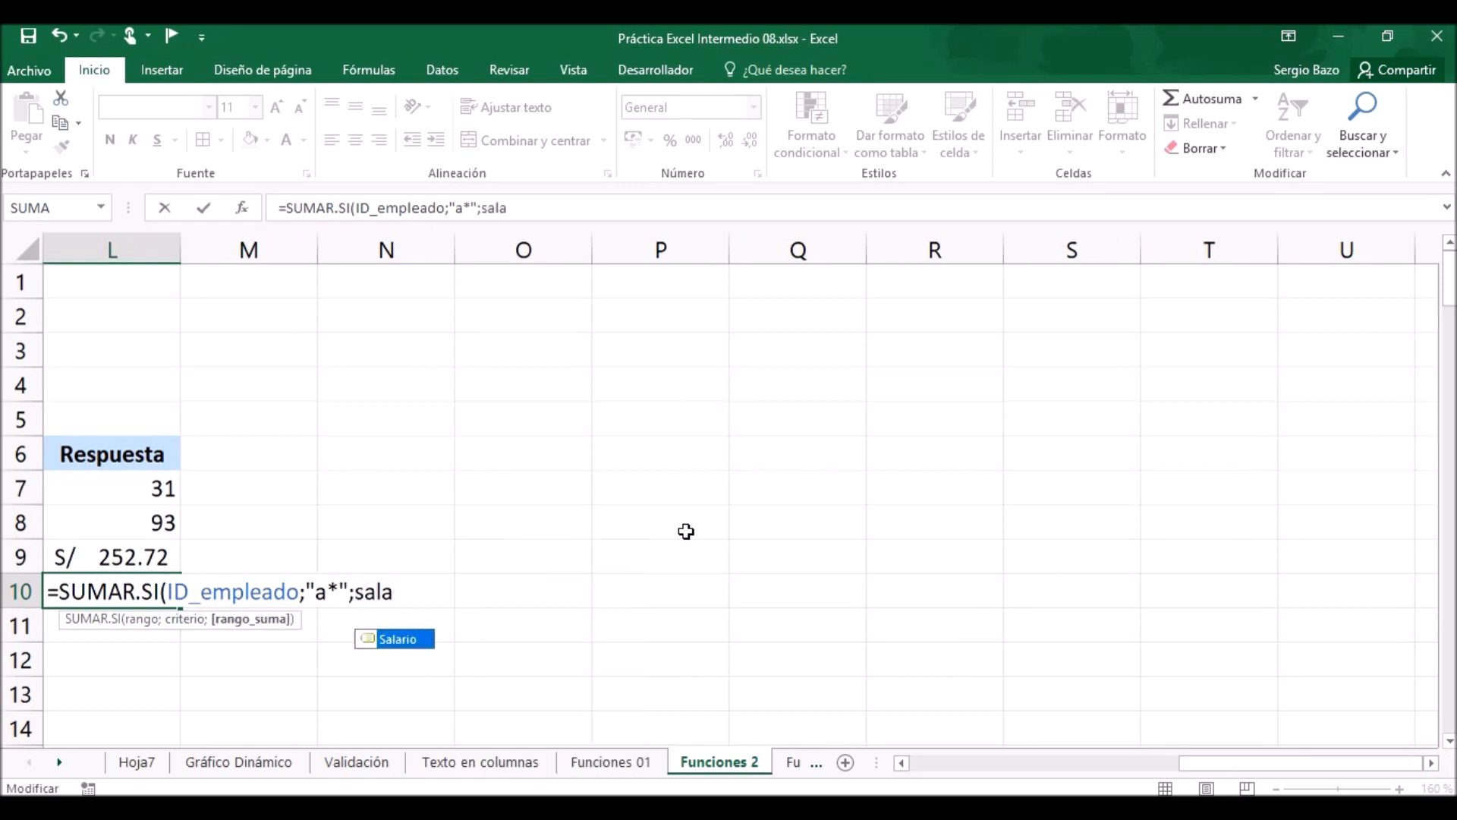
key("Tab")
type(")")
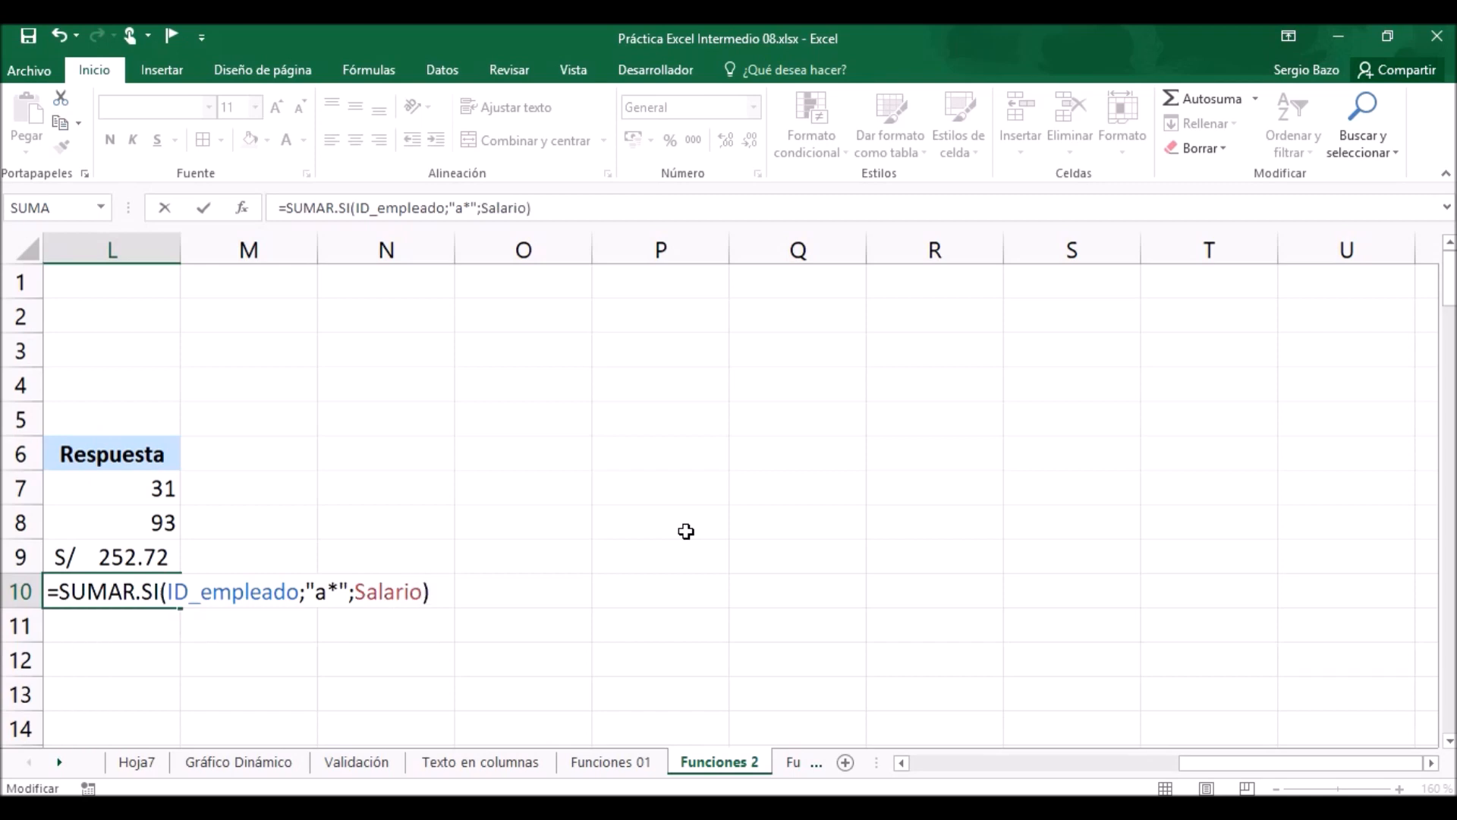
key("Return")
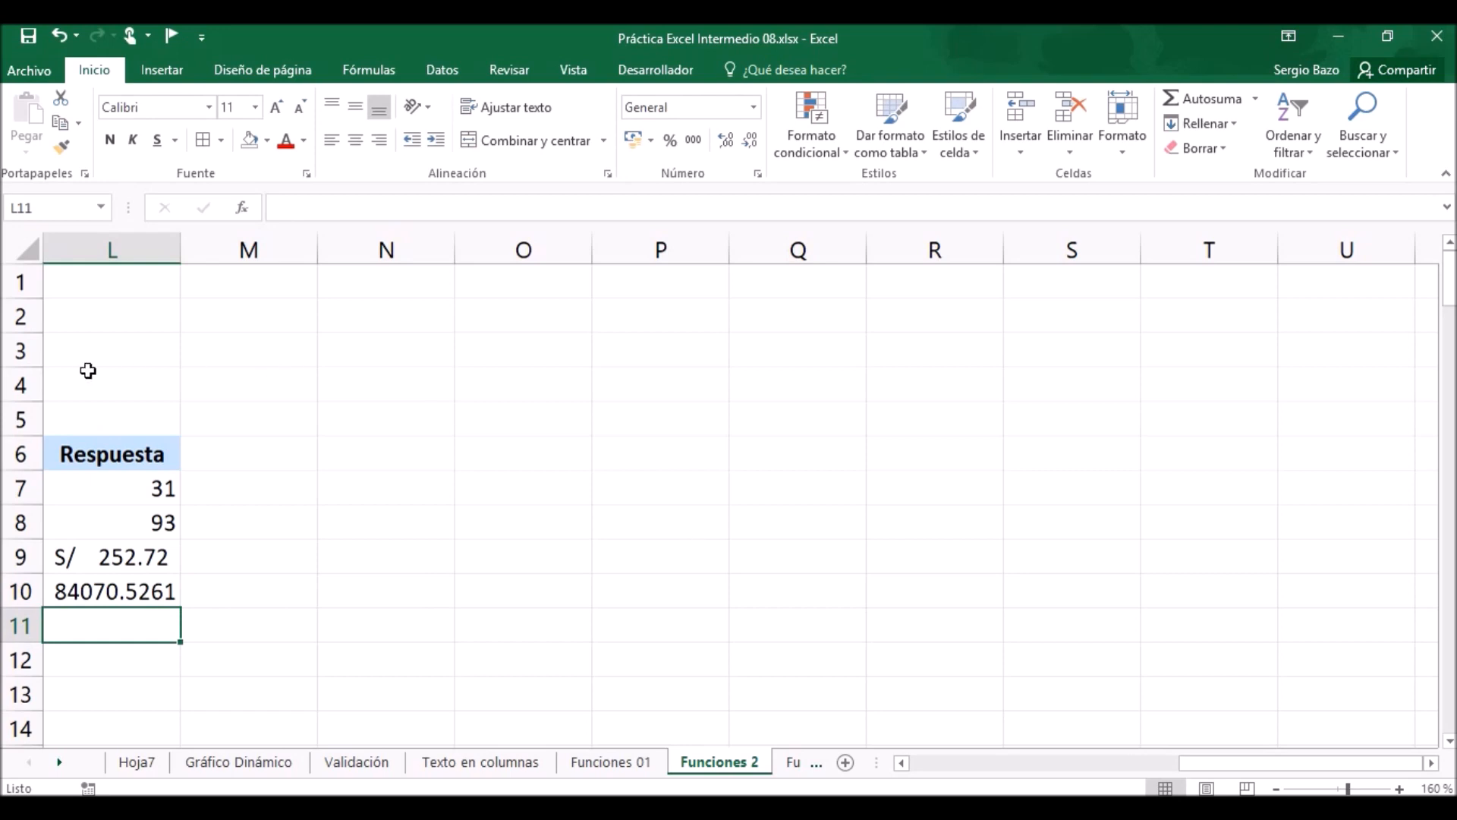
Copy the currency format of L9 to L10 and autofit the width of column L.
left_click(104, 553)
left_click(61, 146)
left_click(110, 591)
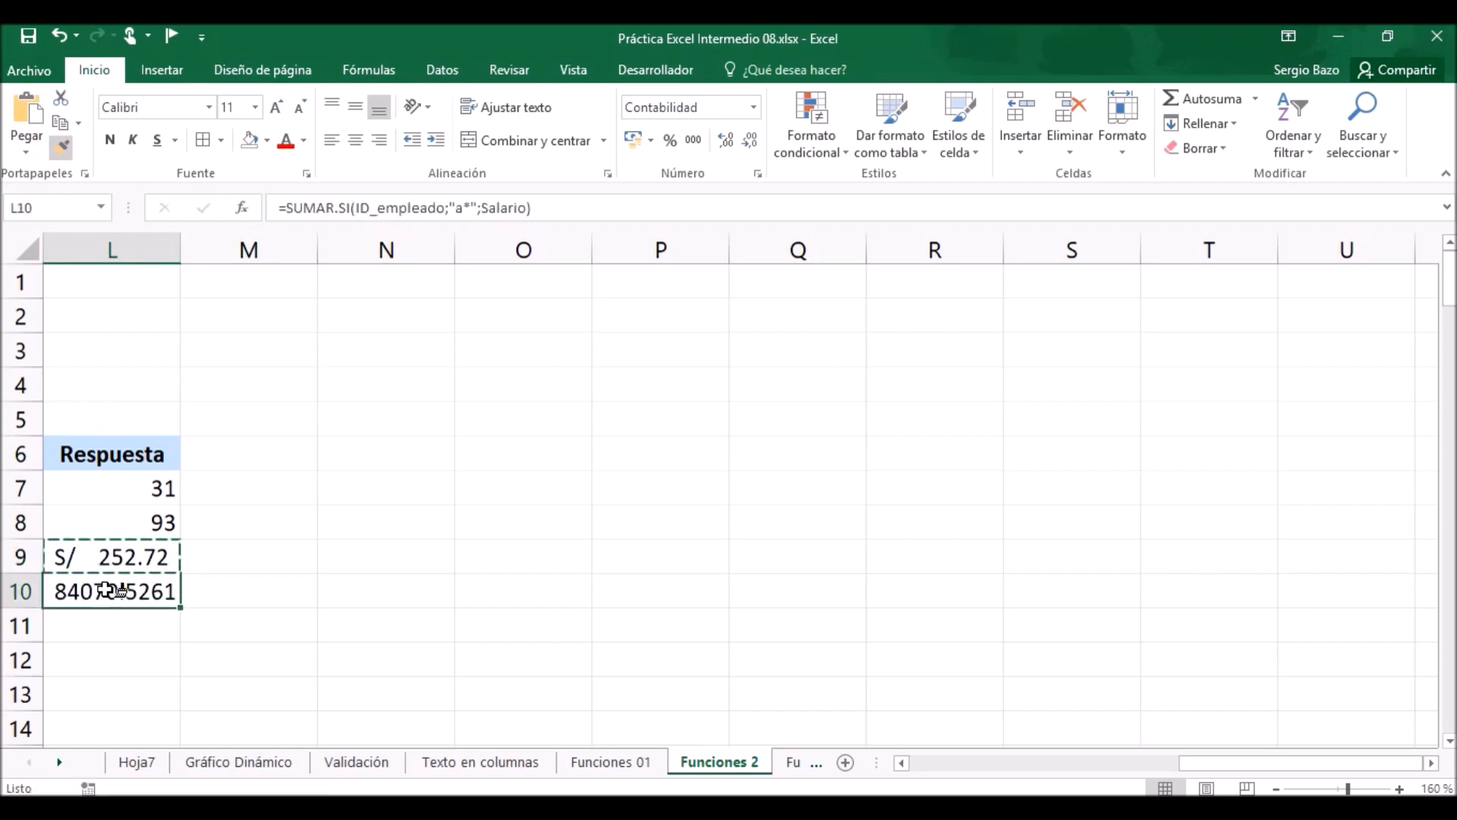
double_click(180, 244)
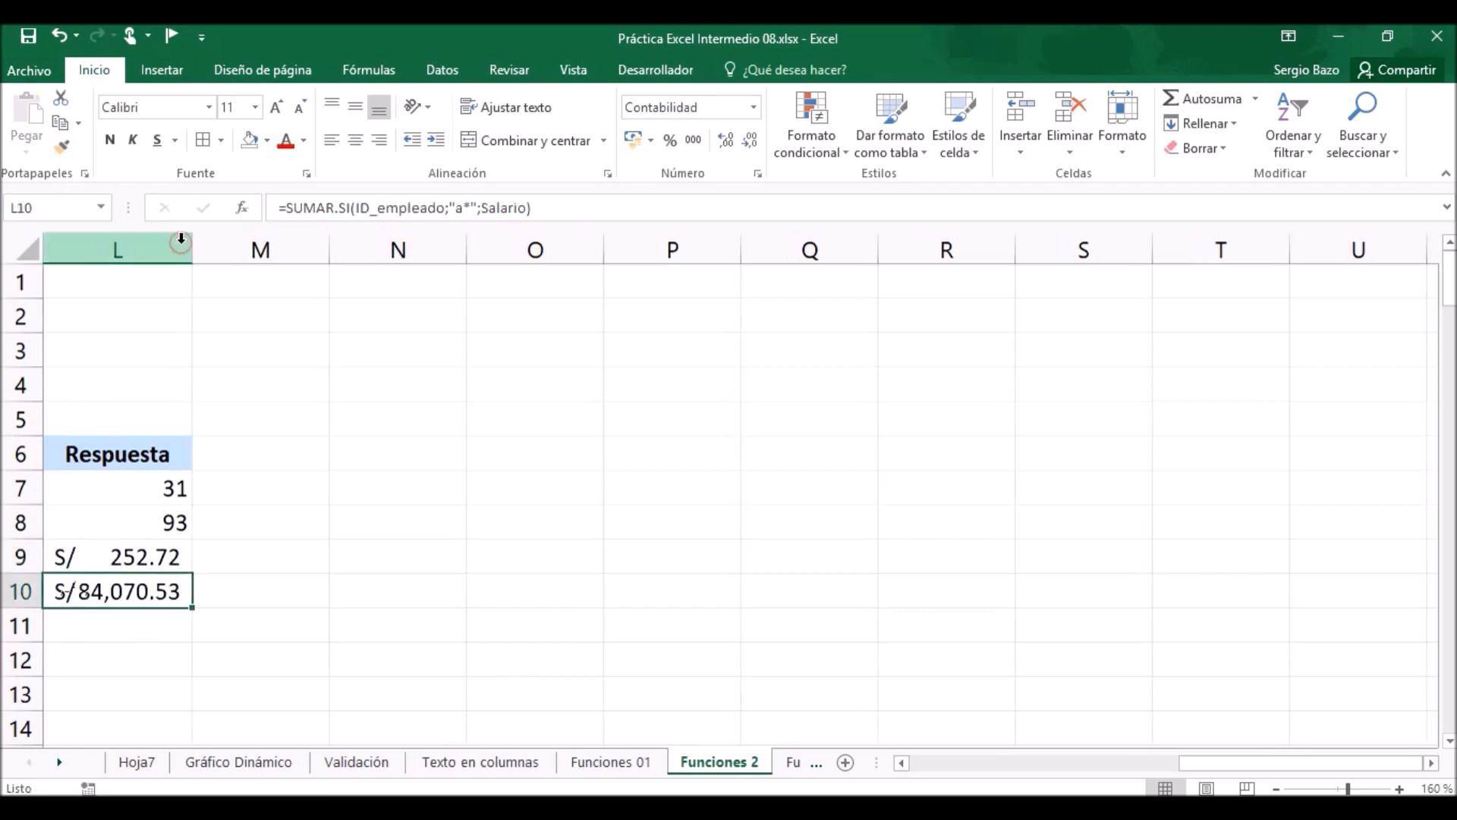
Start a PROMEDIO.SI formula in L11 with the named range ID_empleado as the criteria range.
left_click(901, 762)
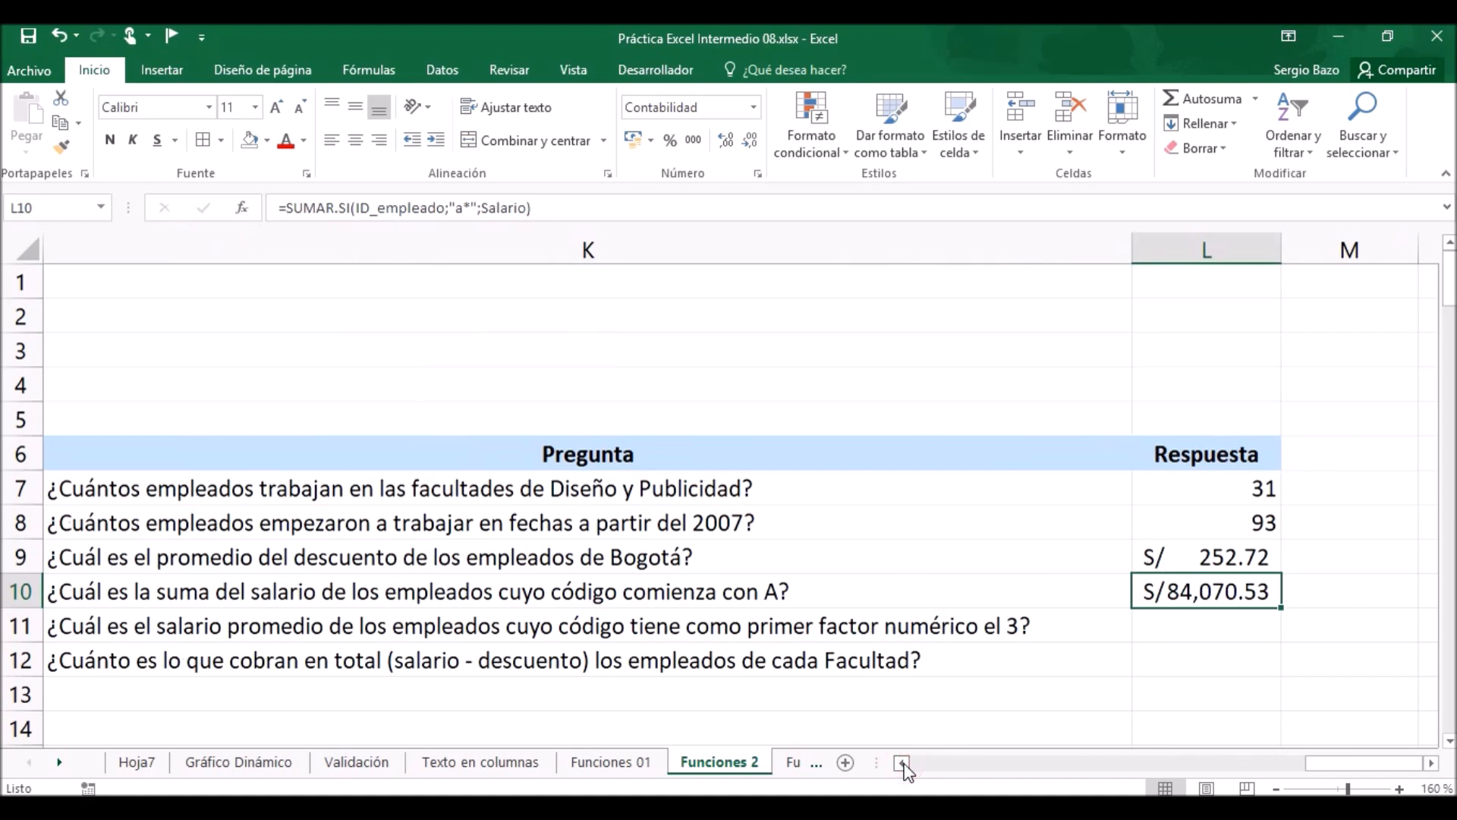
left_click(1214, 627)
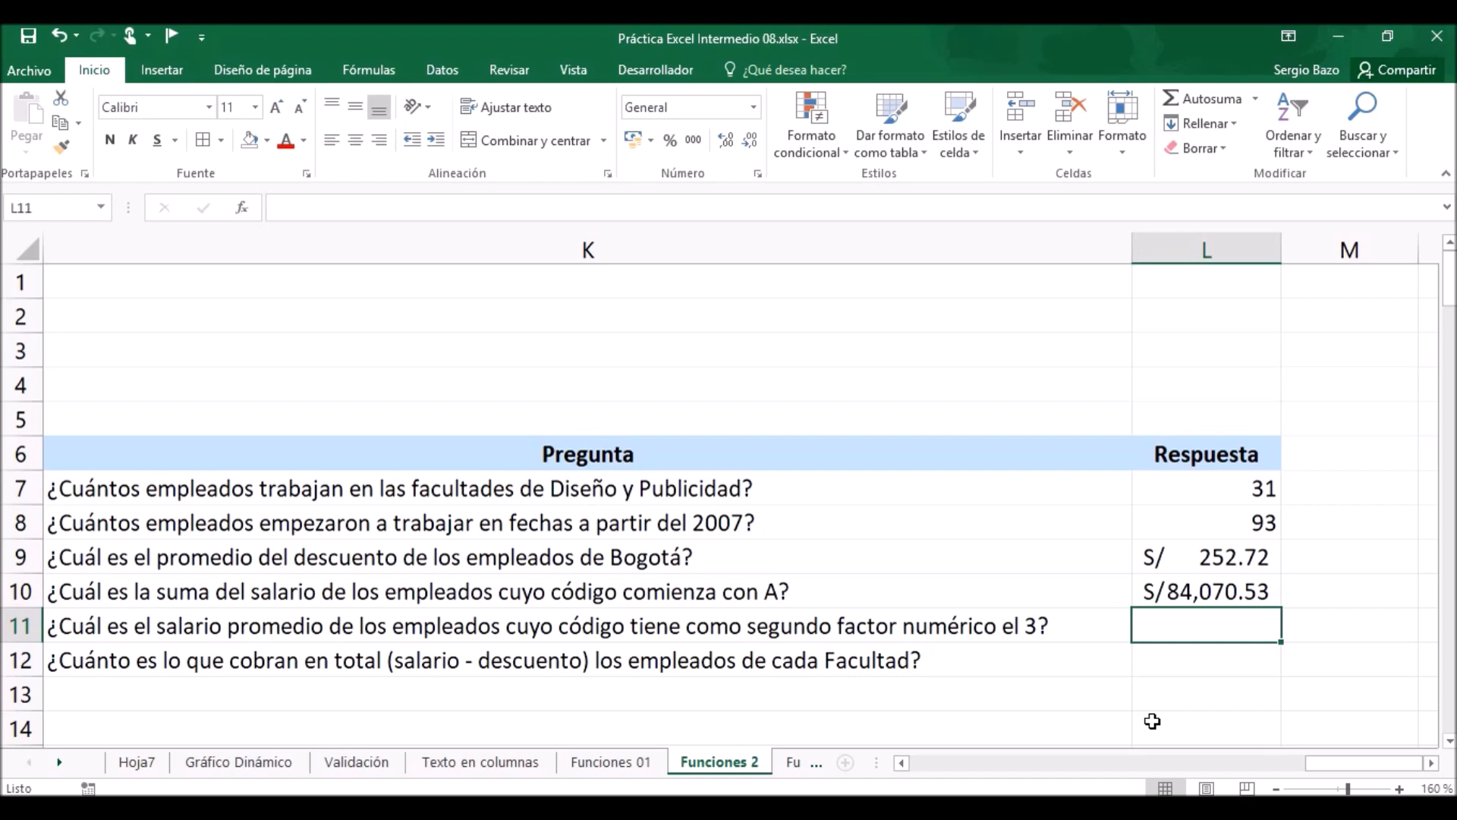
type("=")
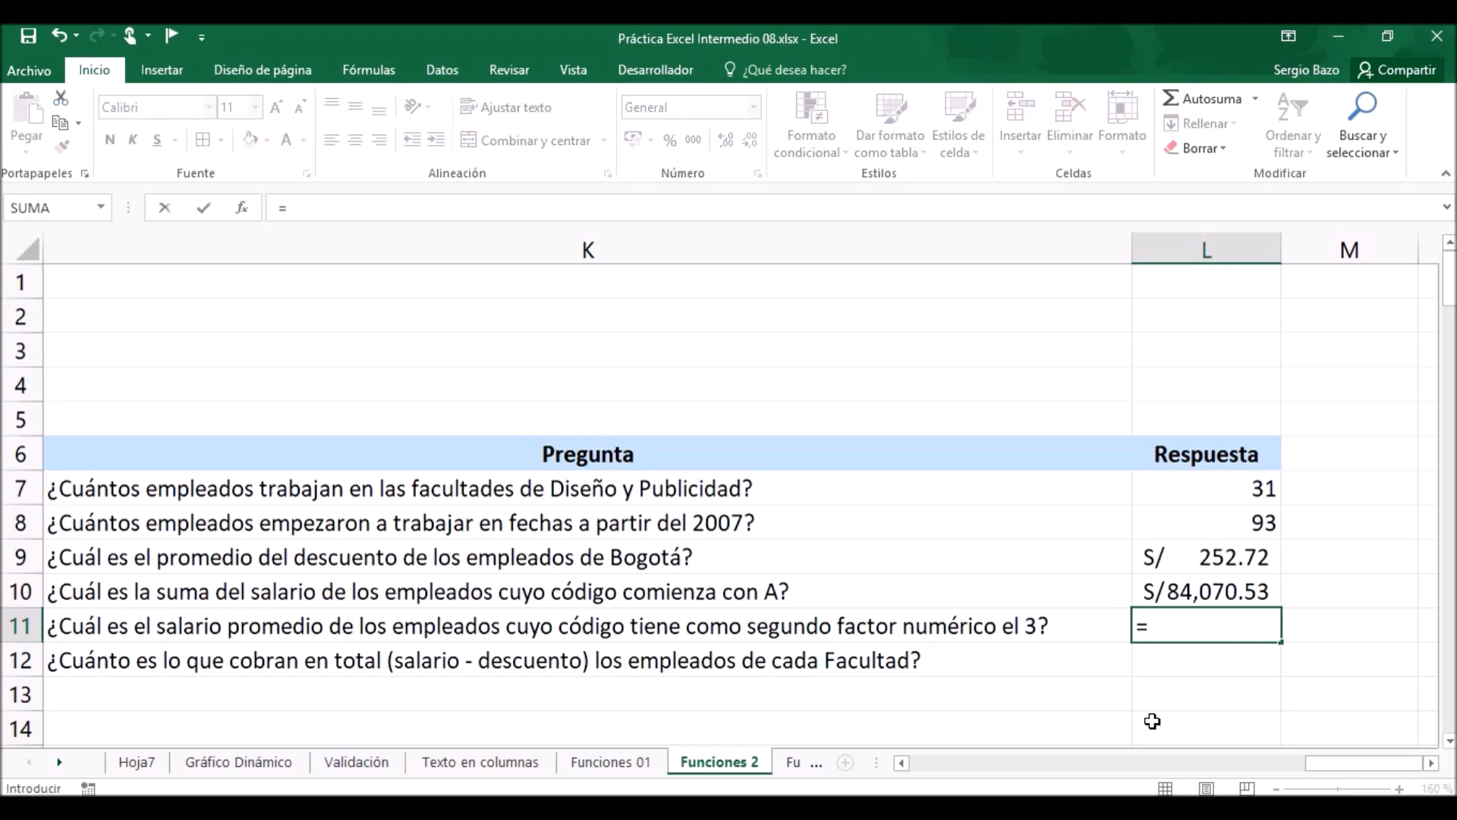
type("prome")
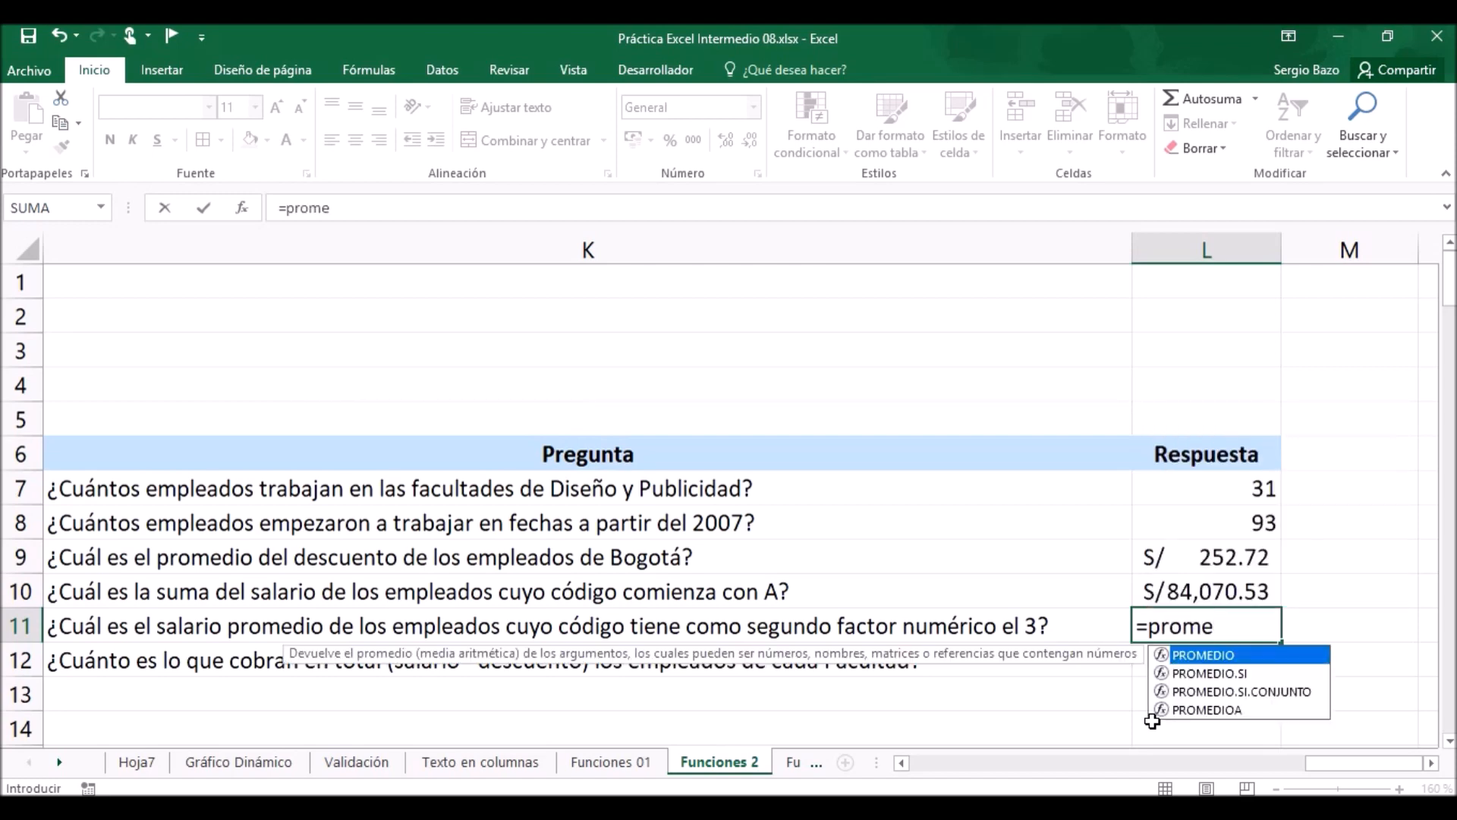
key("Down")
key("Tab")
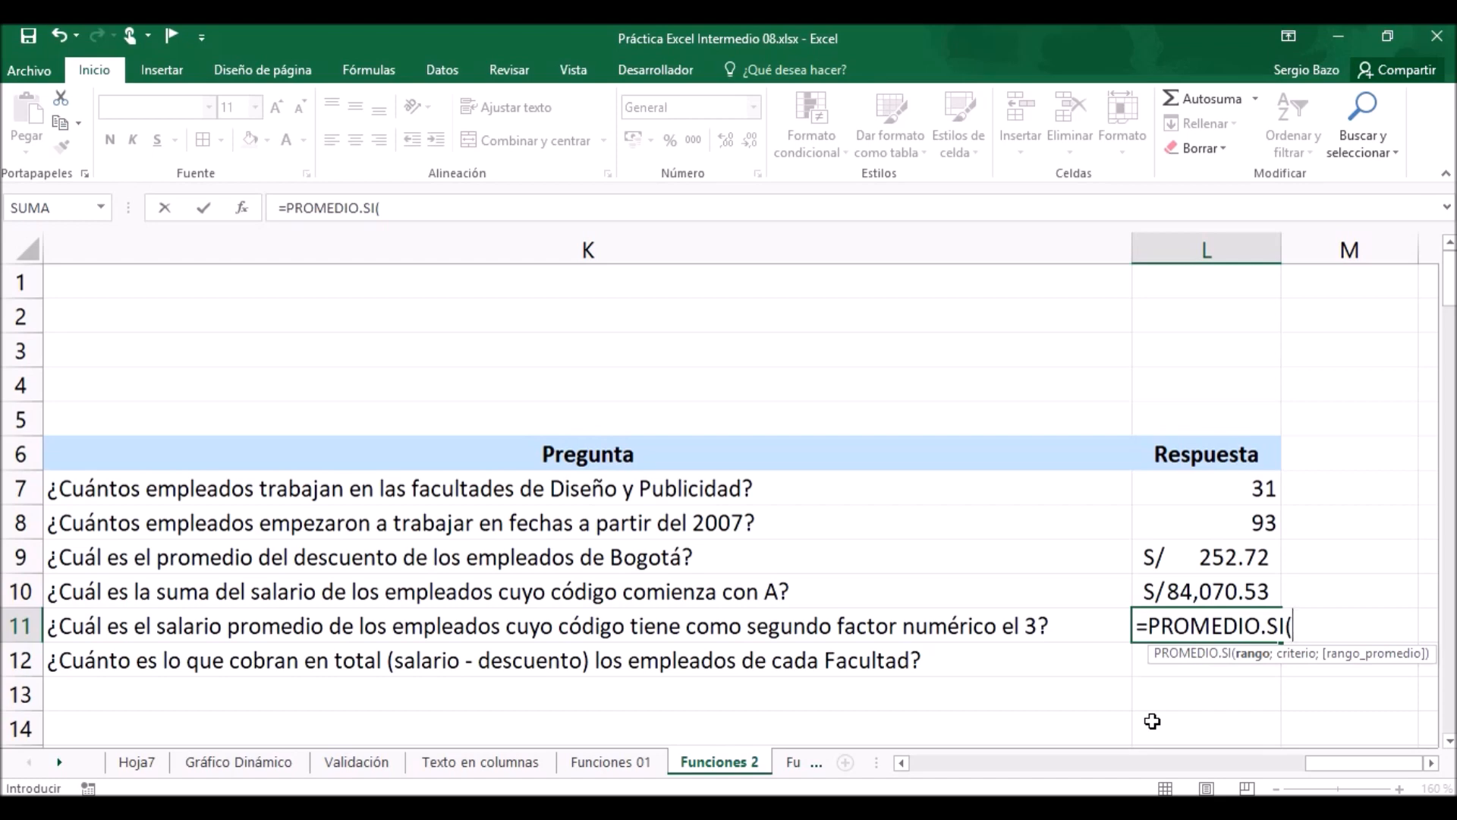
type("id")
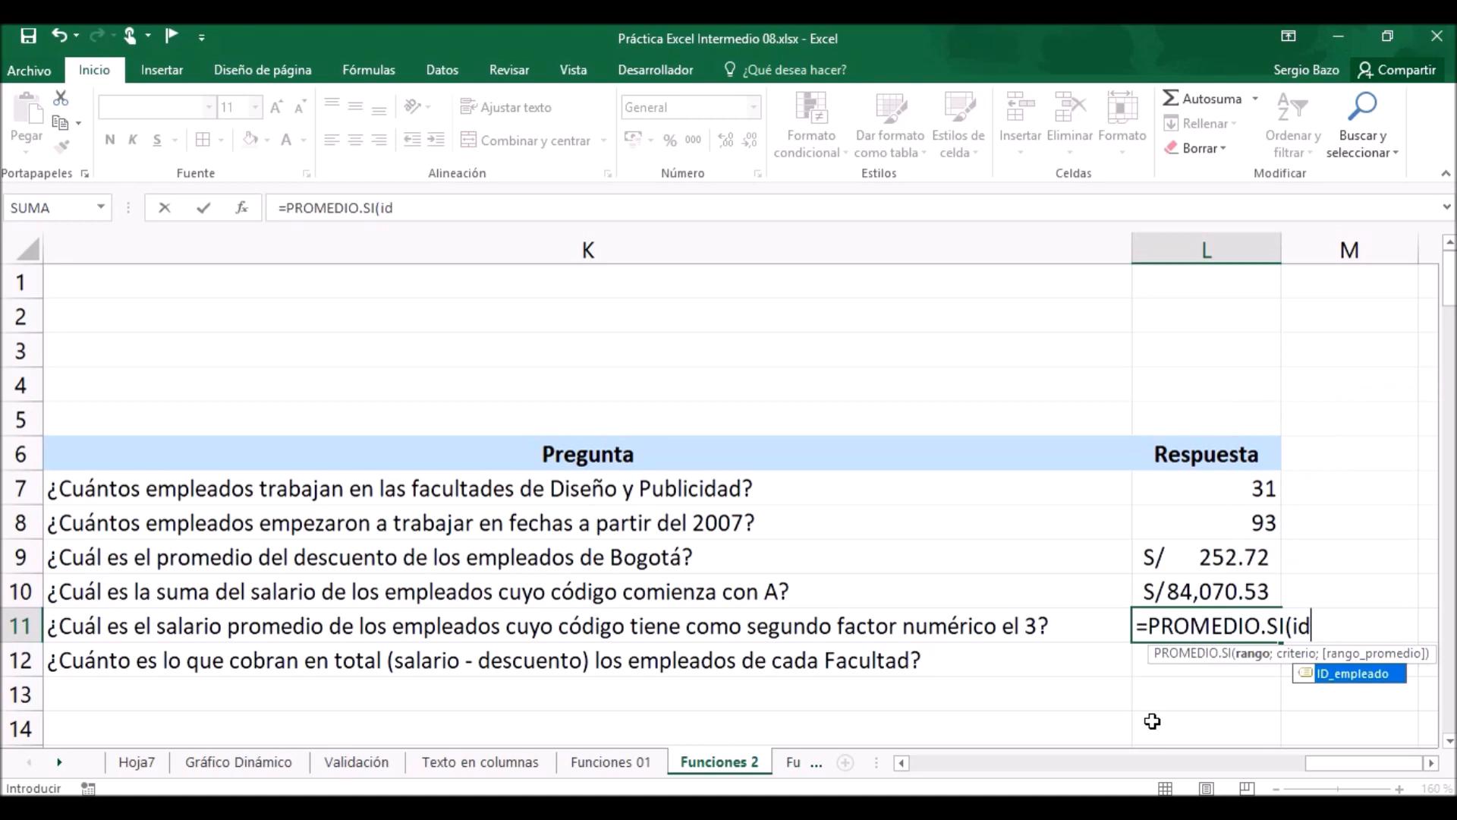
key("Tab")
type(";")
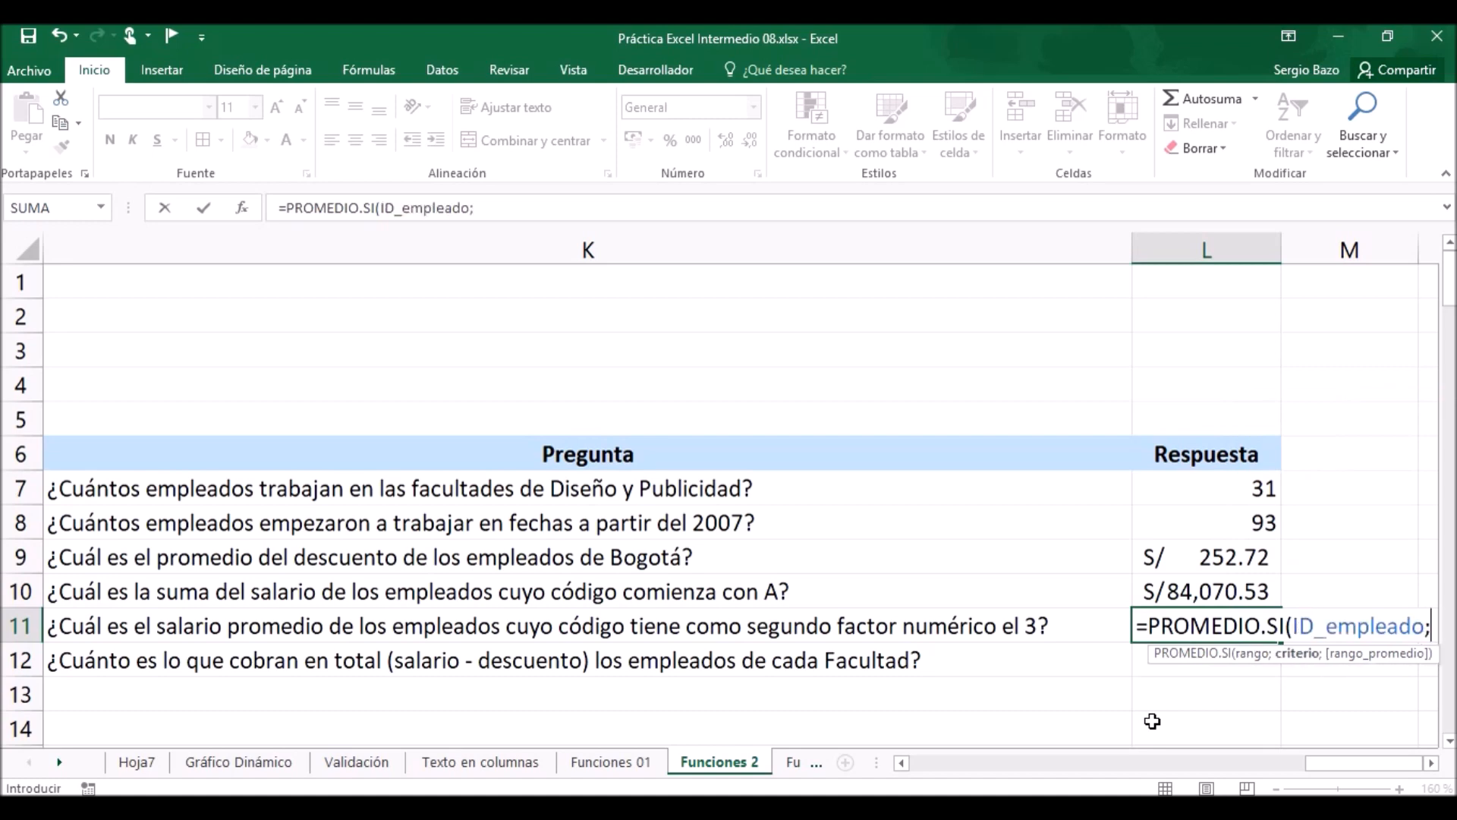
type("\"")
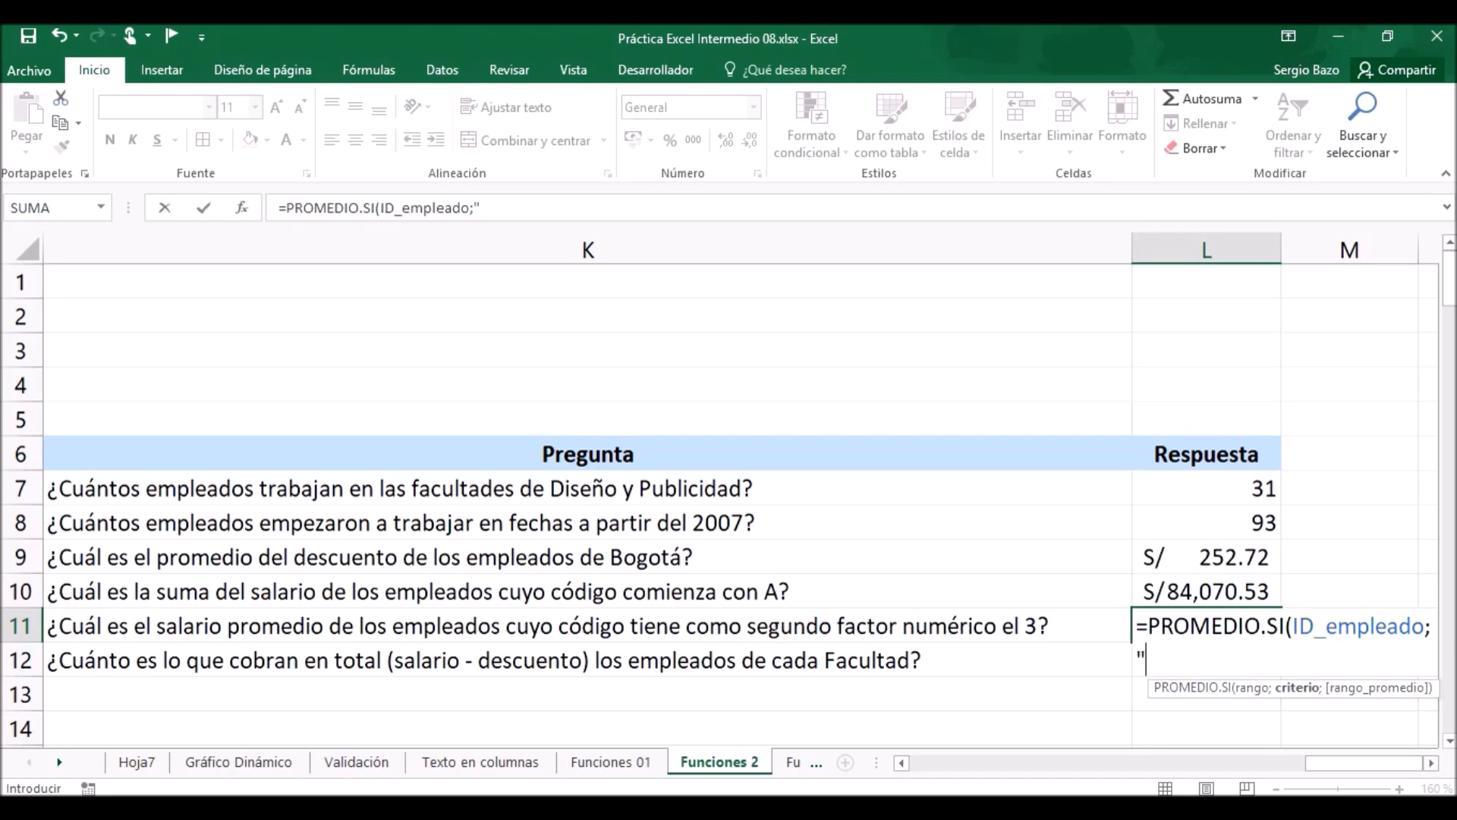
Give the PROMEDIO.SI formula in L11 the criterion "?-?3*" to match codes whose second digit is 3.
left_click(902, 763)
left_click_drag(905, 770, 904, 768)
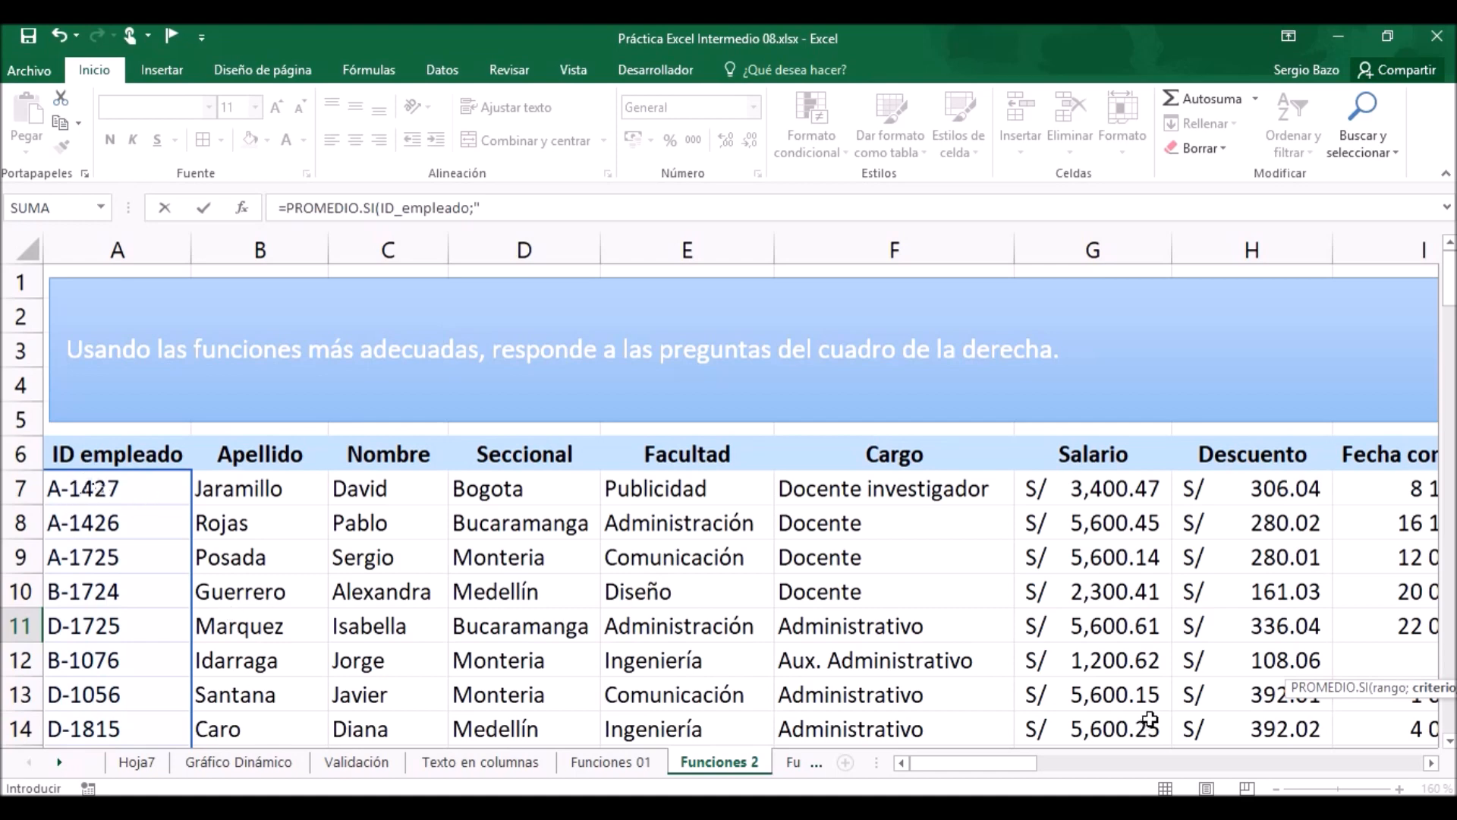
left_click_drag(997, 768, 1383, 763)
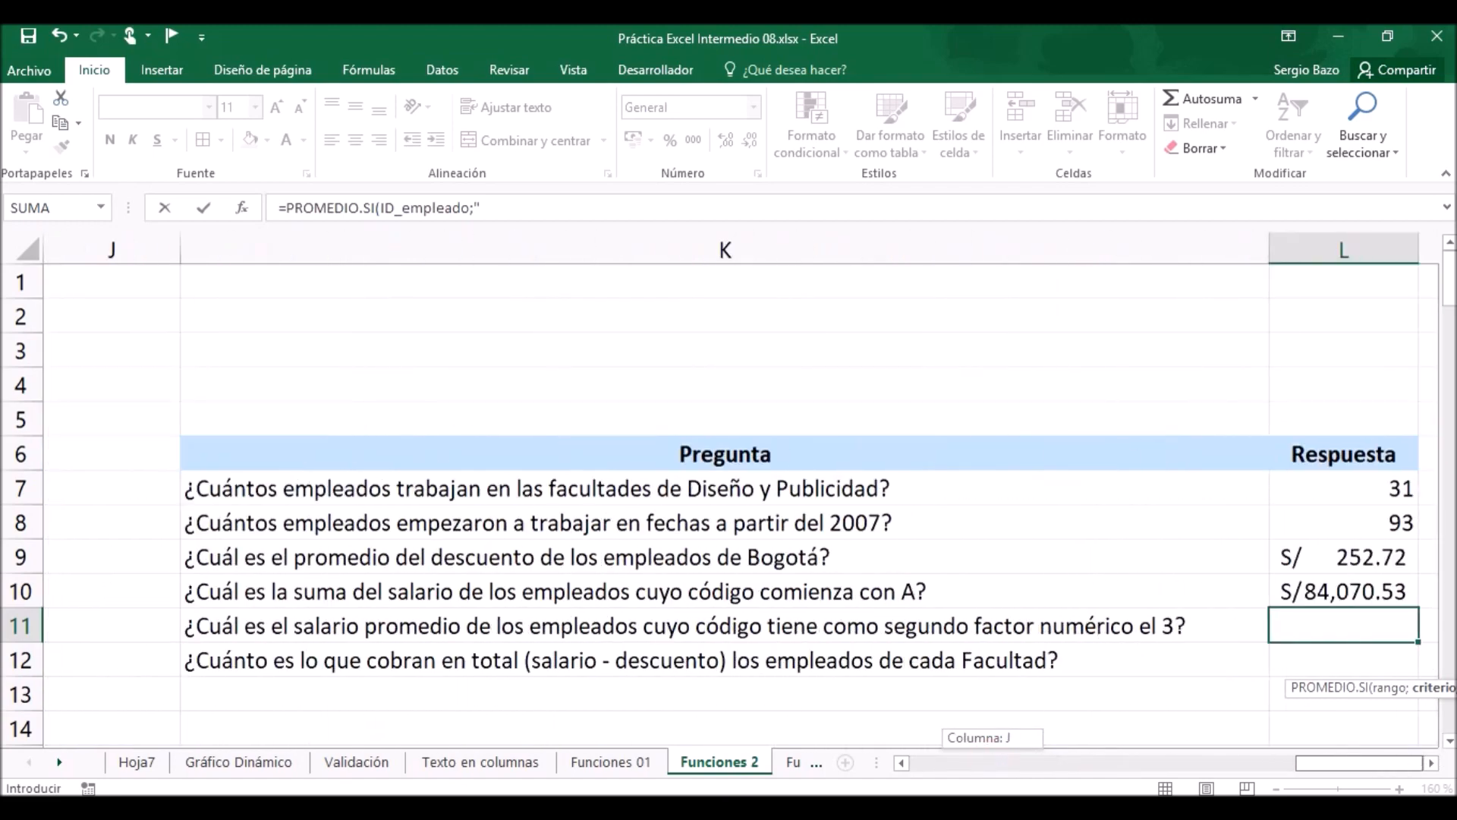
left_click(1432, 762)
left_click(1432, 763)
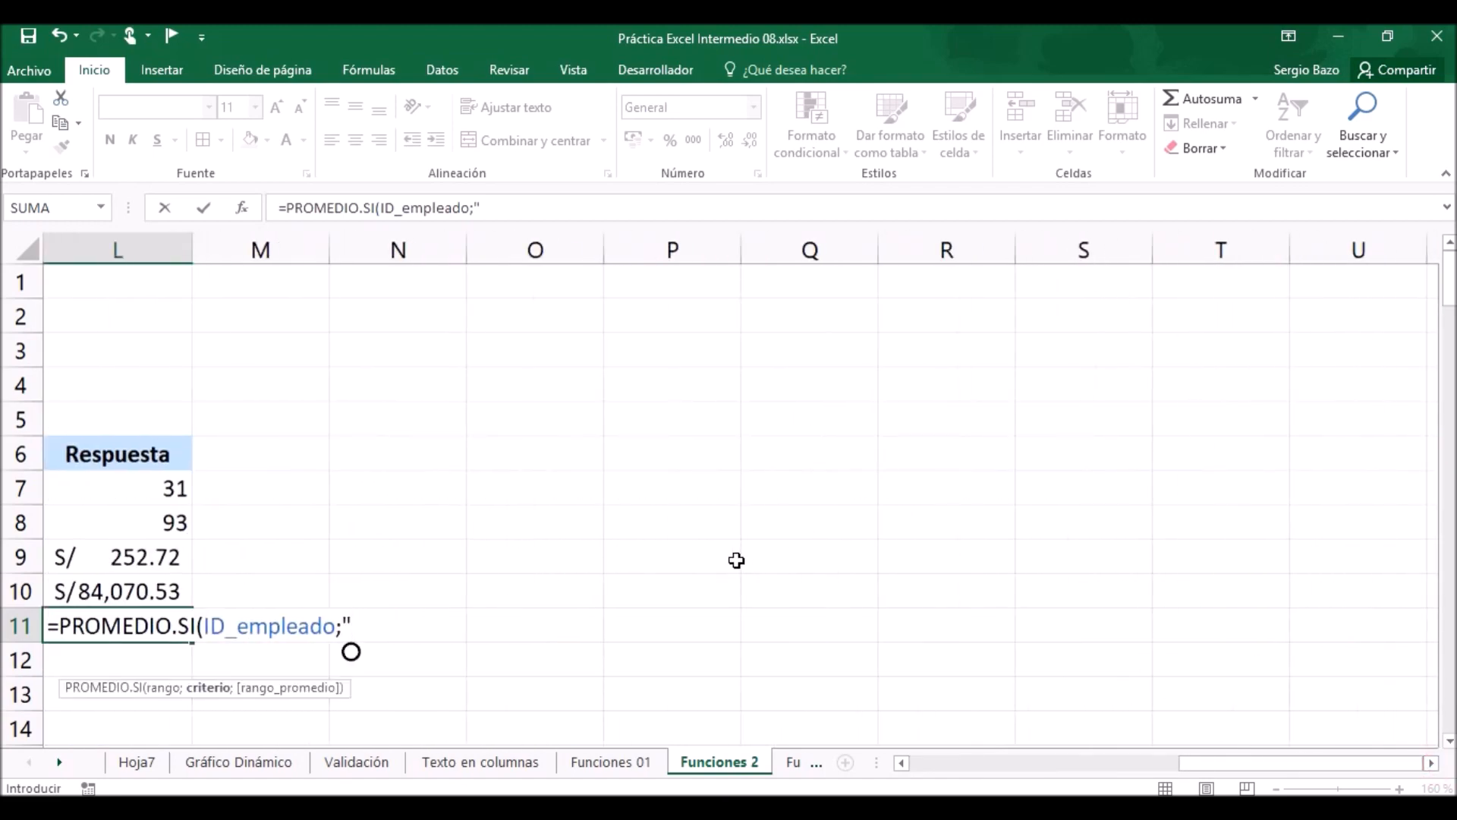
type("?")
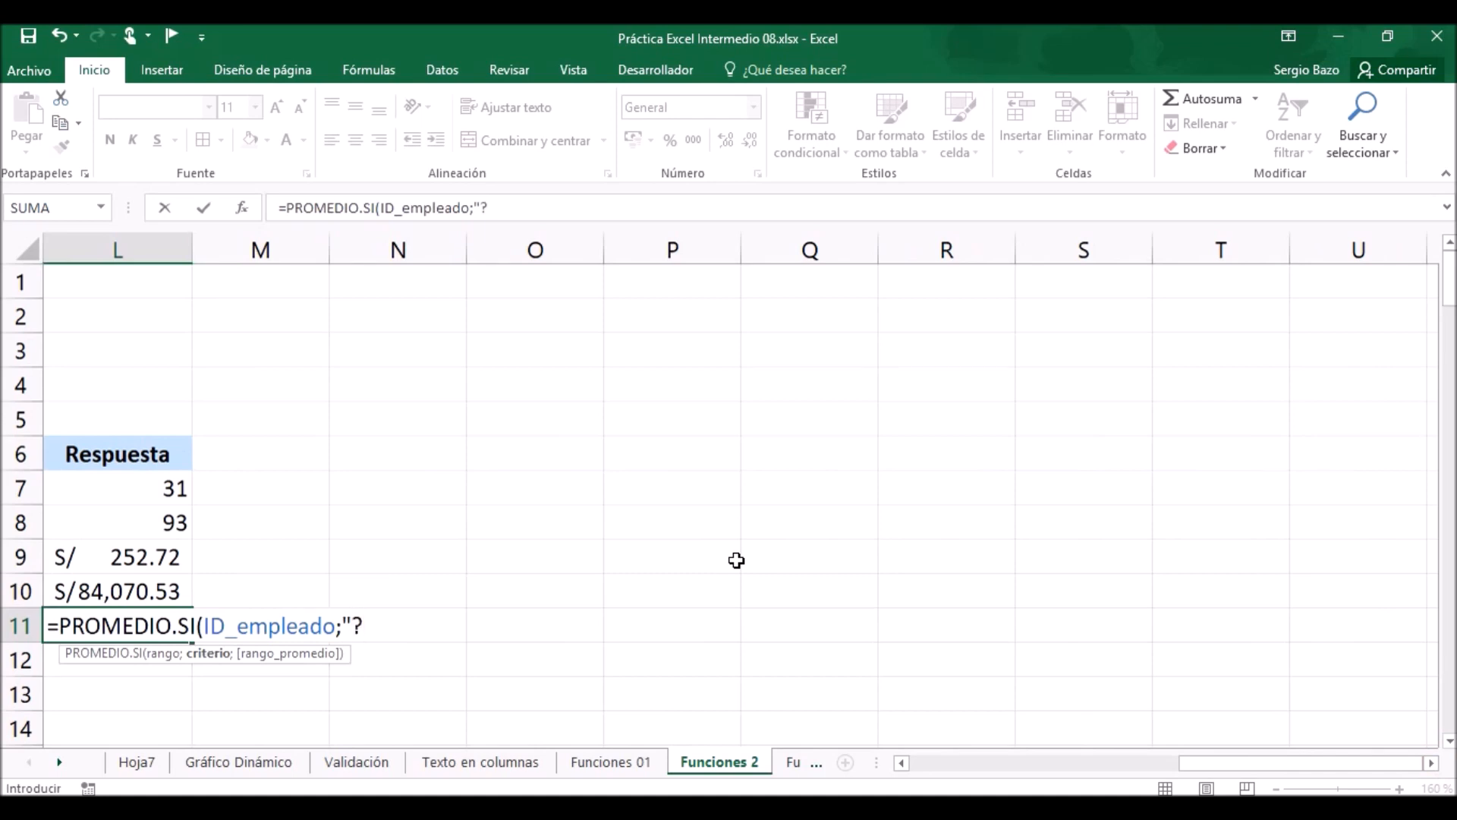
type("-?3")
type("*\";")
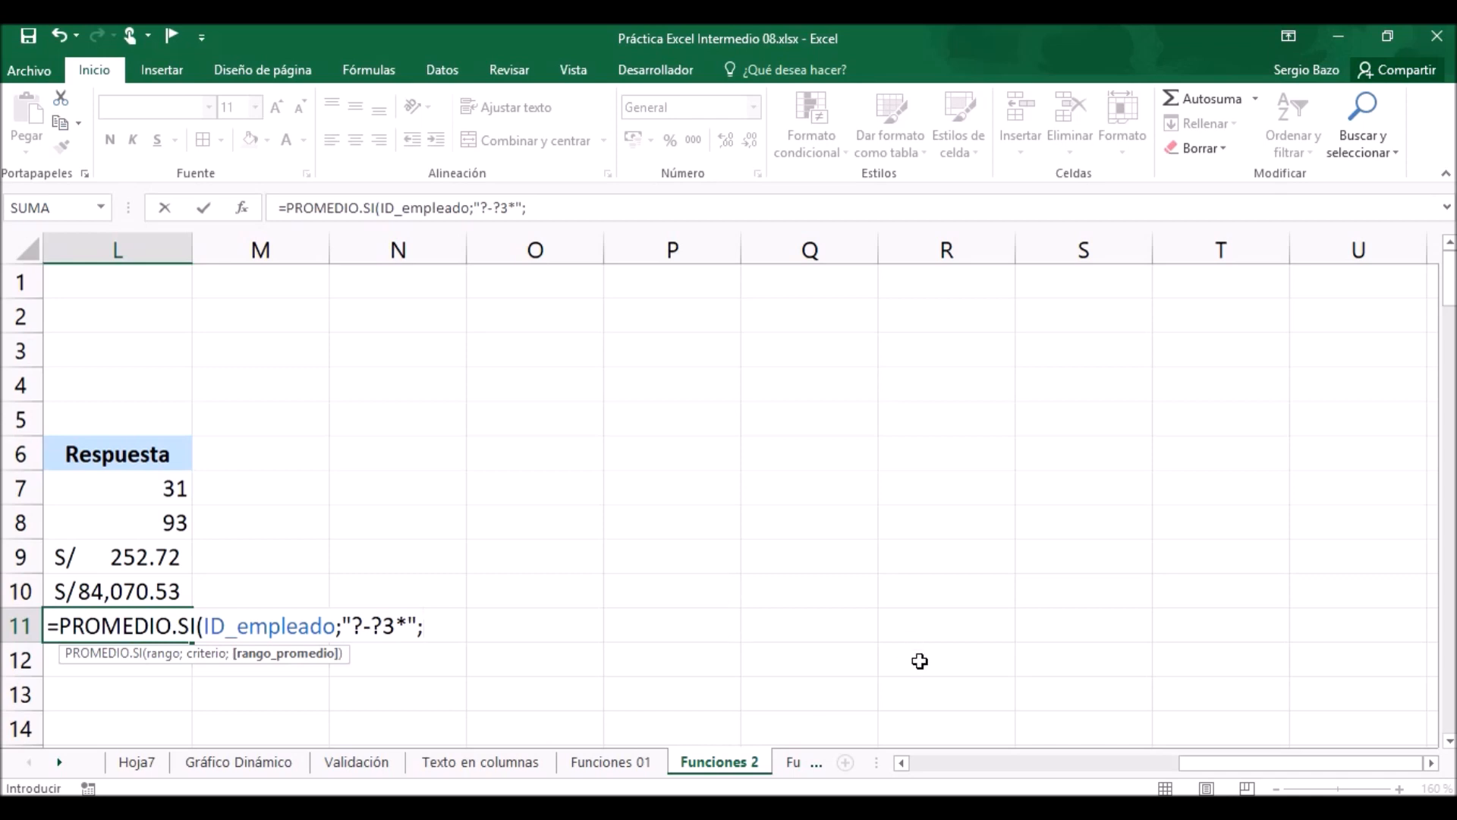
Complete the PROMEDIO.SI formula in L11 with the named range Salario as the average range.
left_click(901, 762)
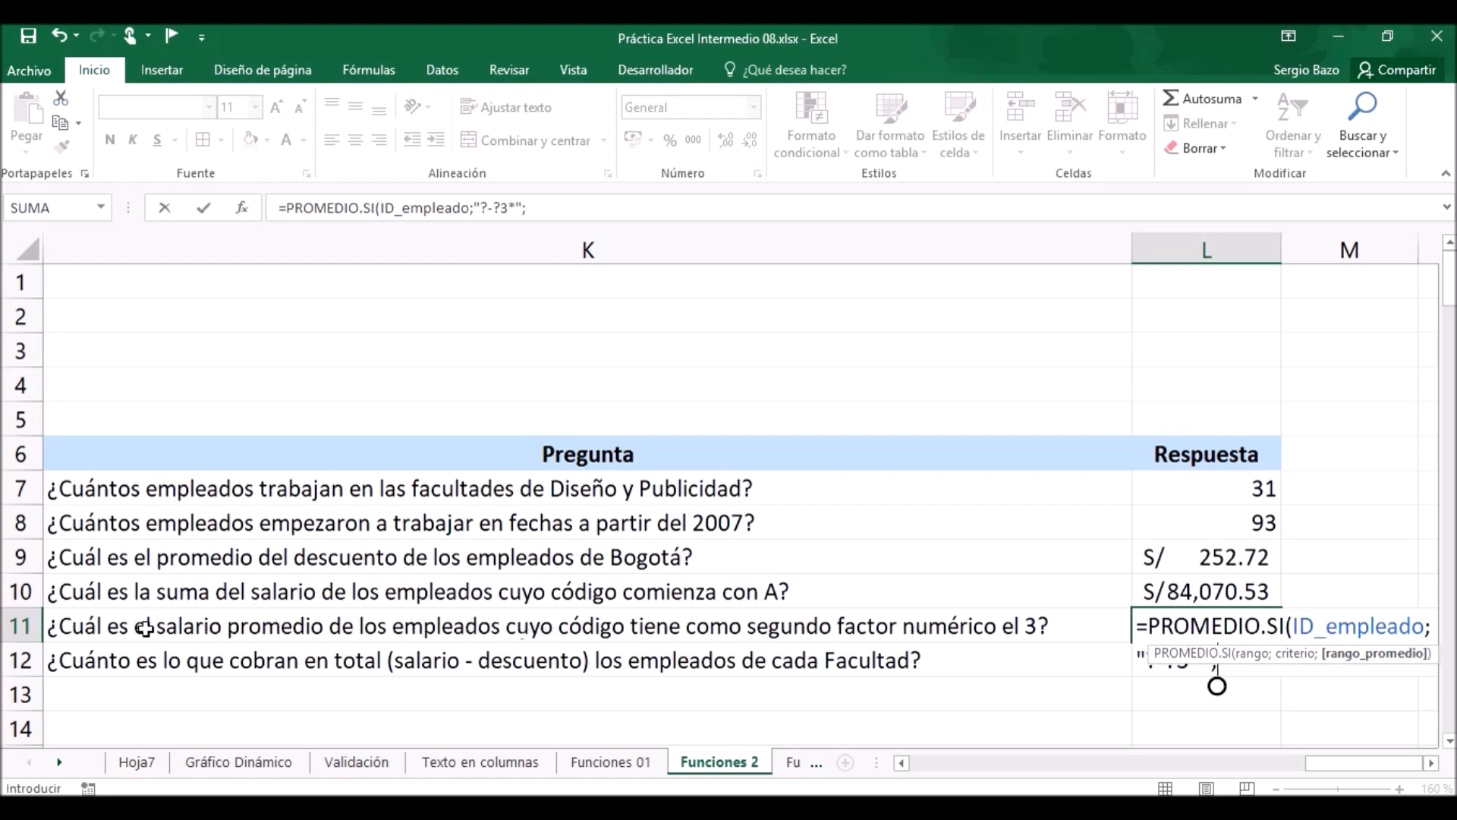
left_click(1432, 762)
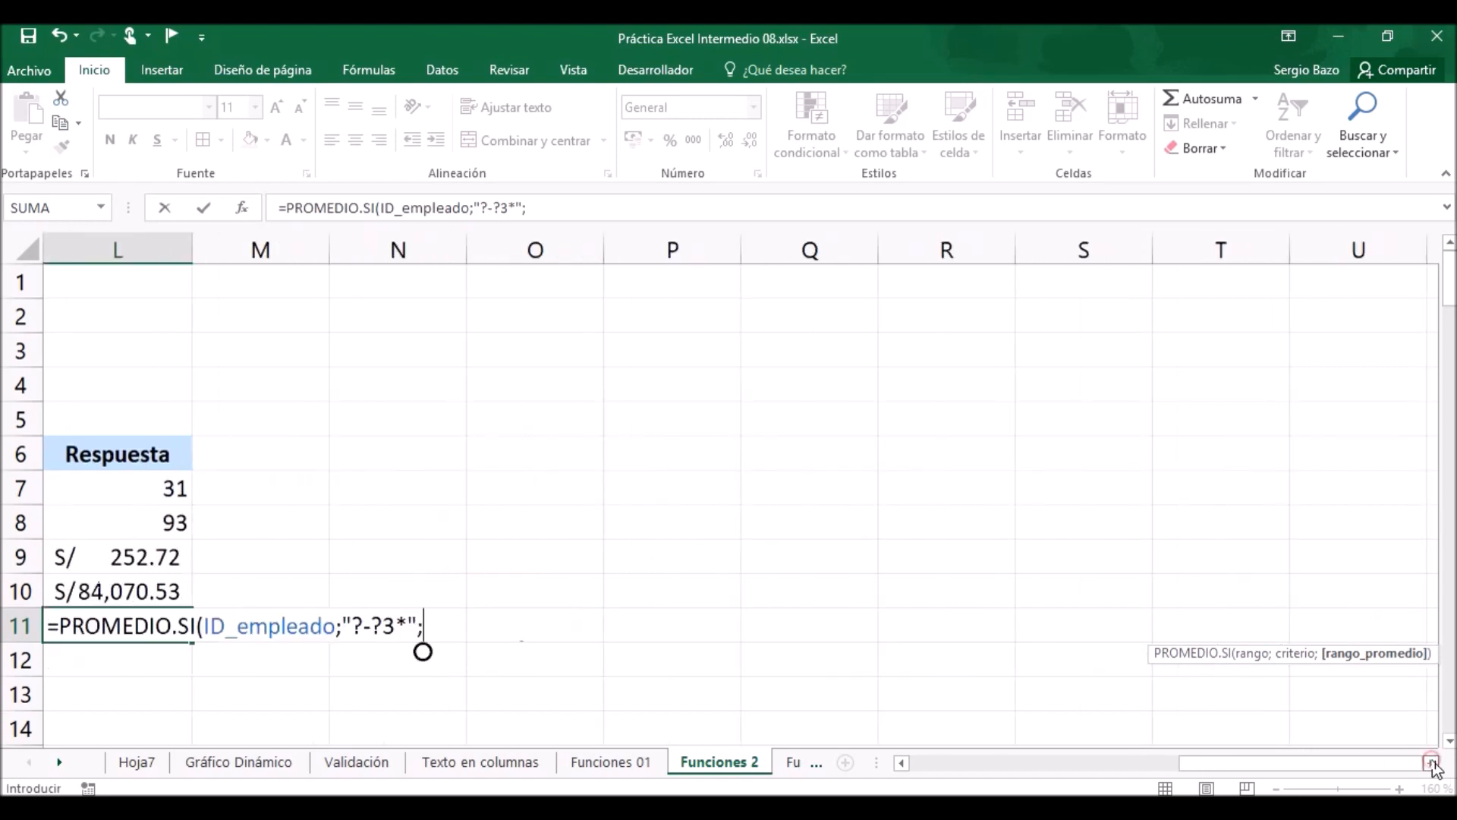
type("sala")
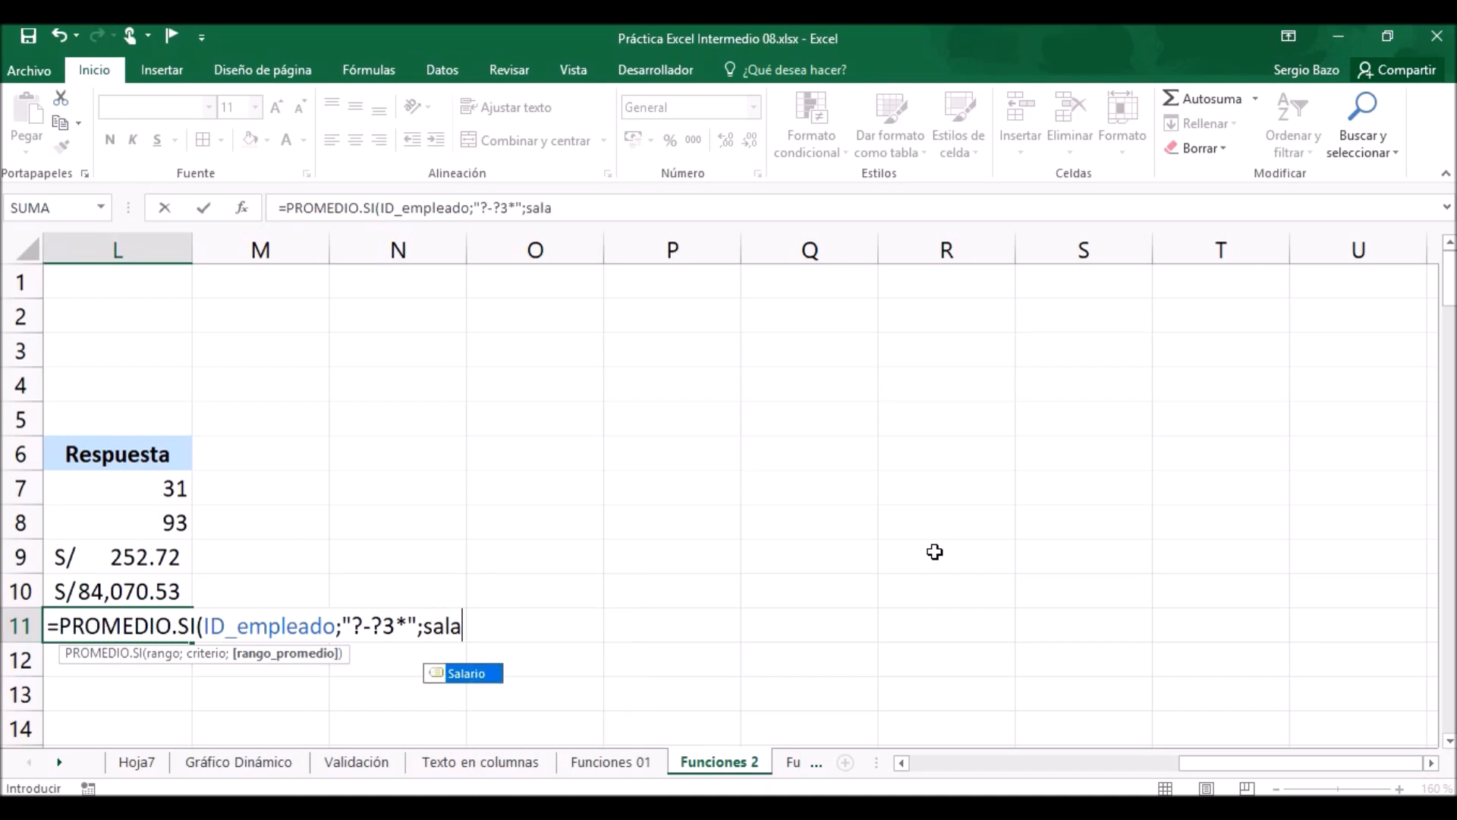
key("Tab")
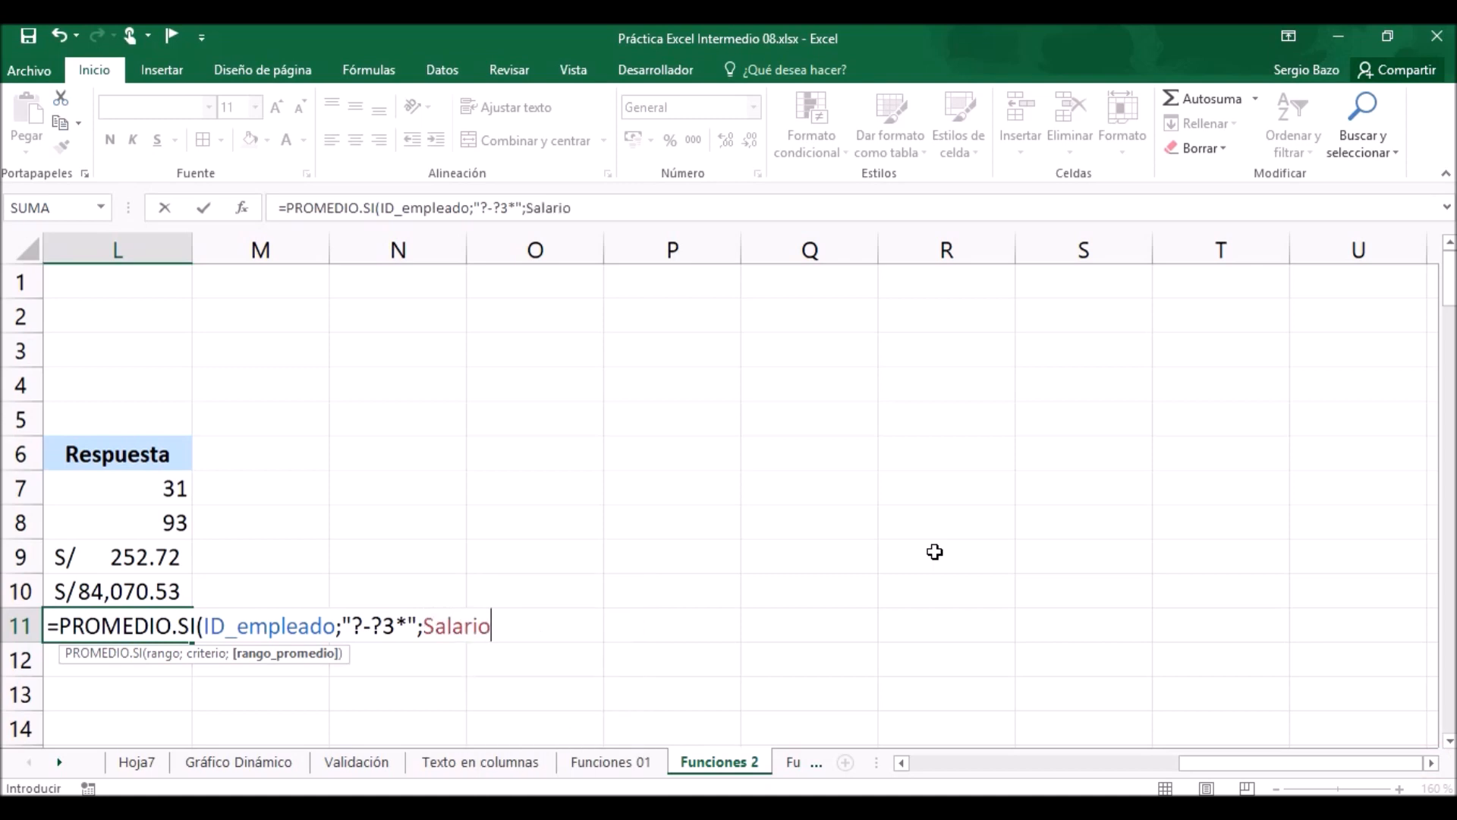
type(")")
key("Return")
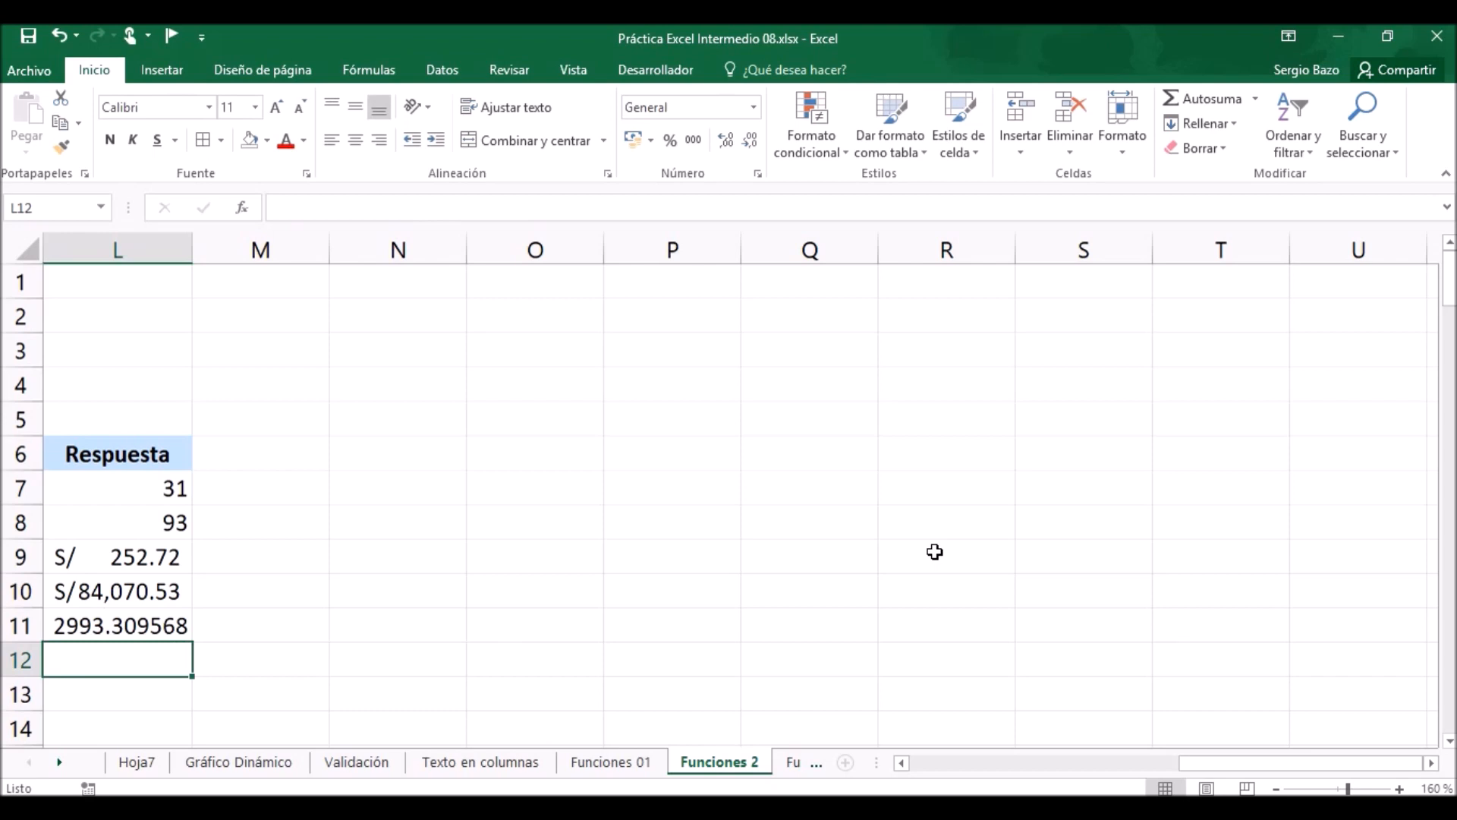
Copy the currency format of L10 to the average salary in L11.
left_click(135, 623)
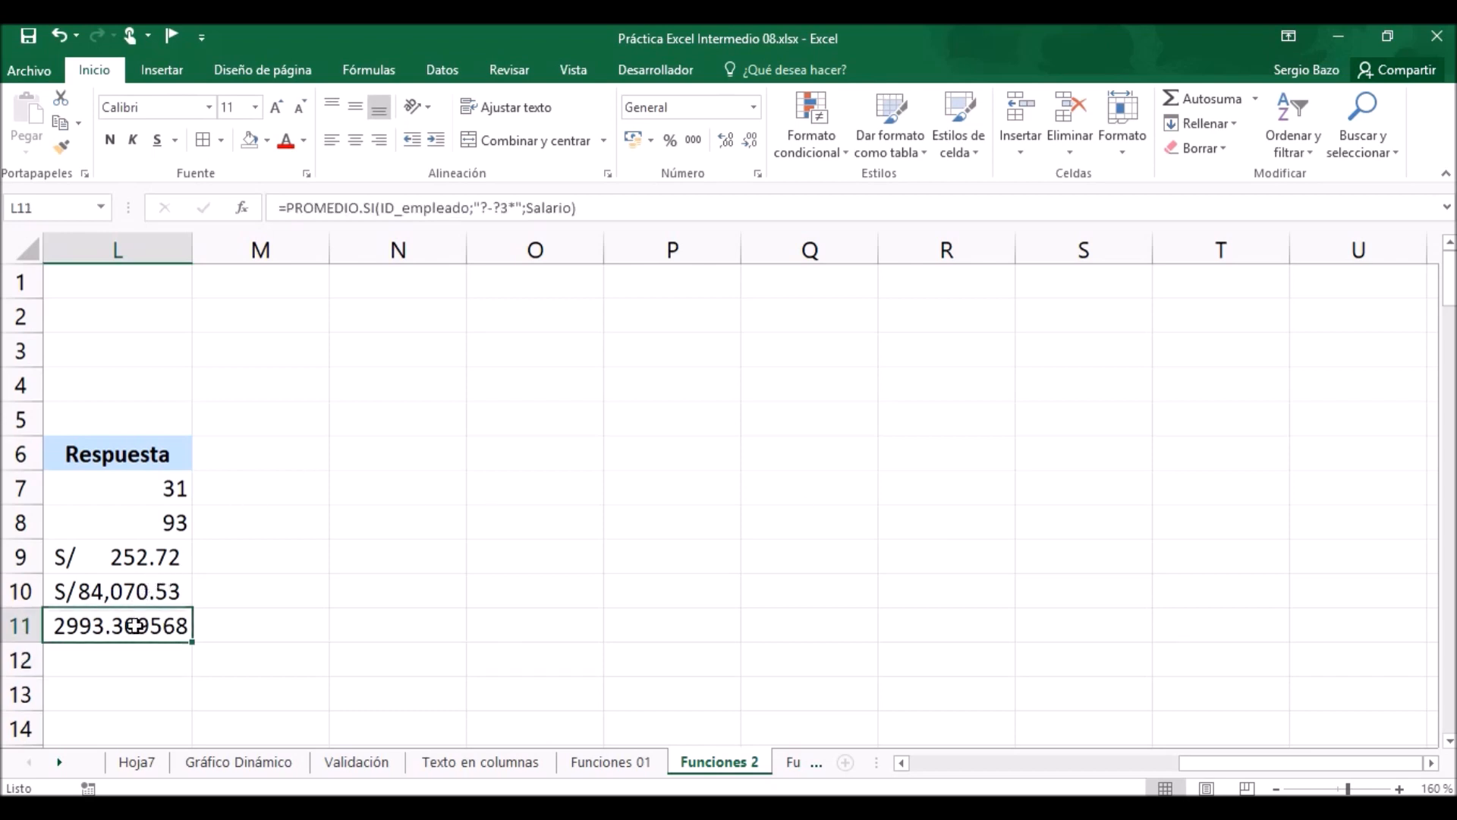
left_click(130, 590)
left_click(61, 146)
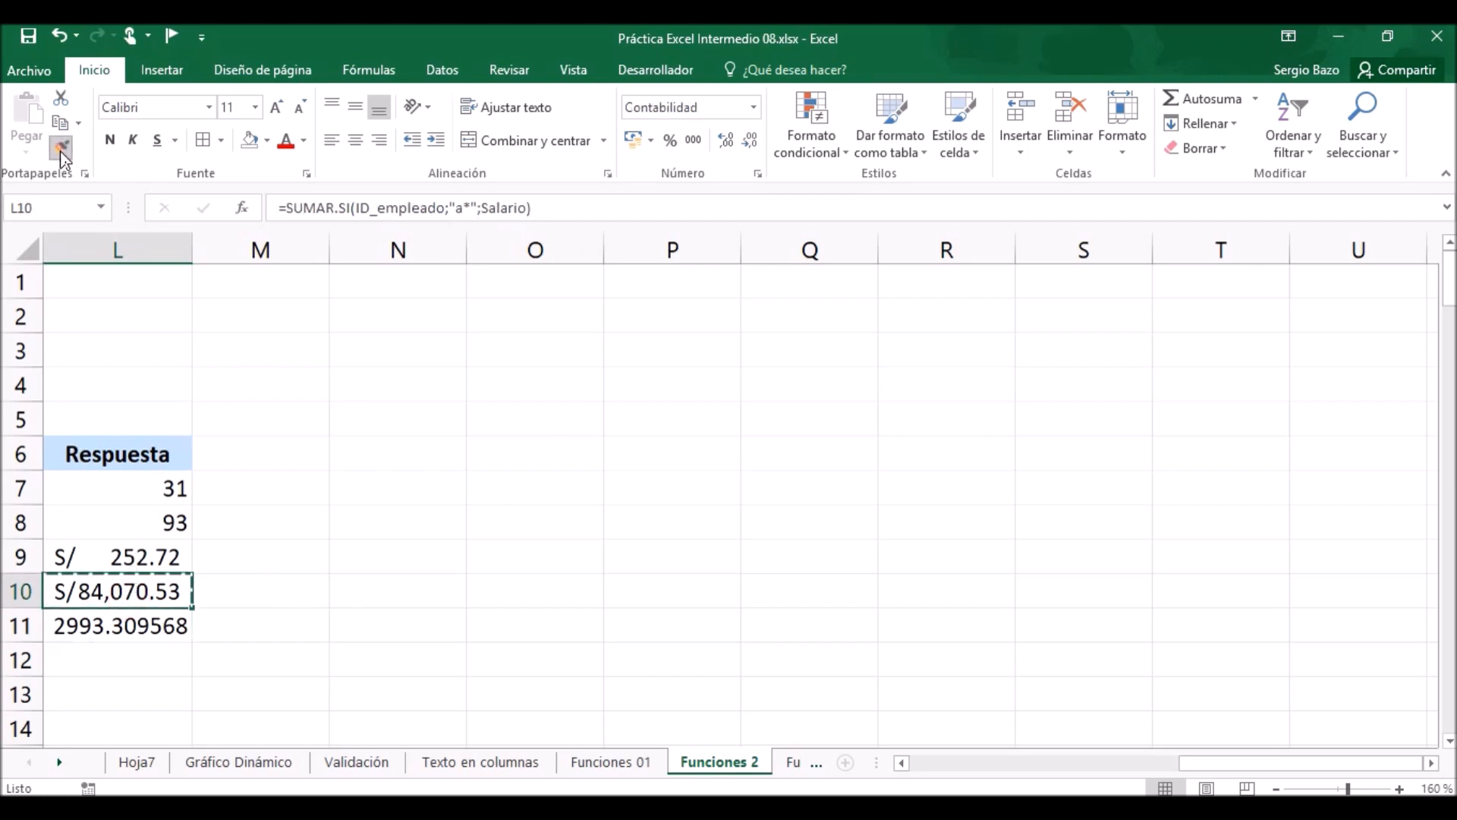
left_click(127, 624)
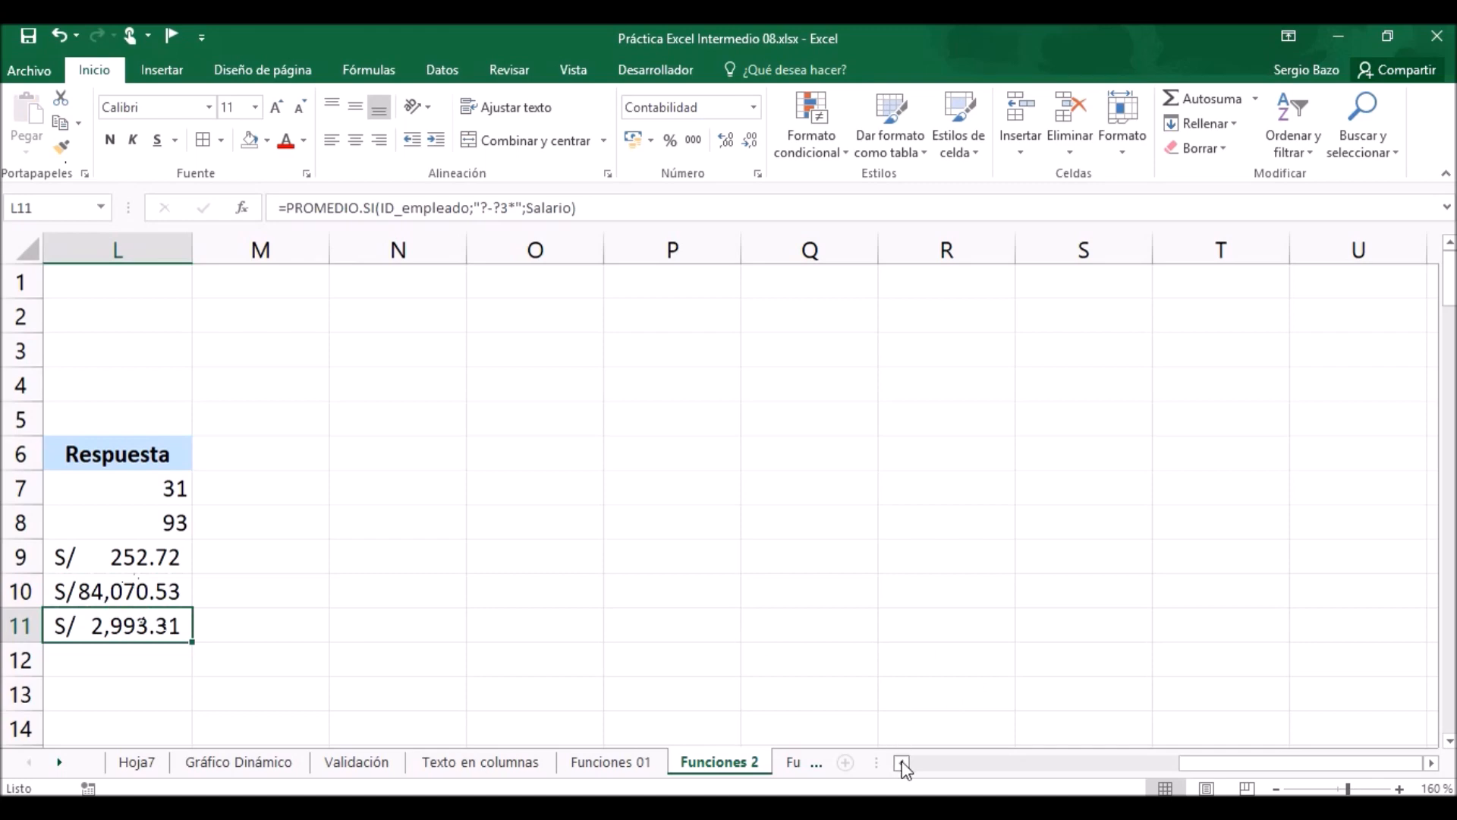
Copy all the Facultad entries of the employee table, from E7 down to E120.
left_click(903, 762)
left_click(902, 763)
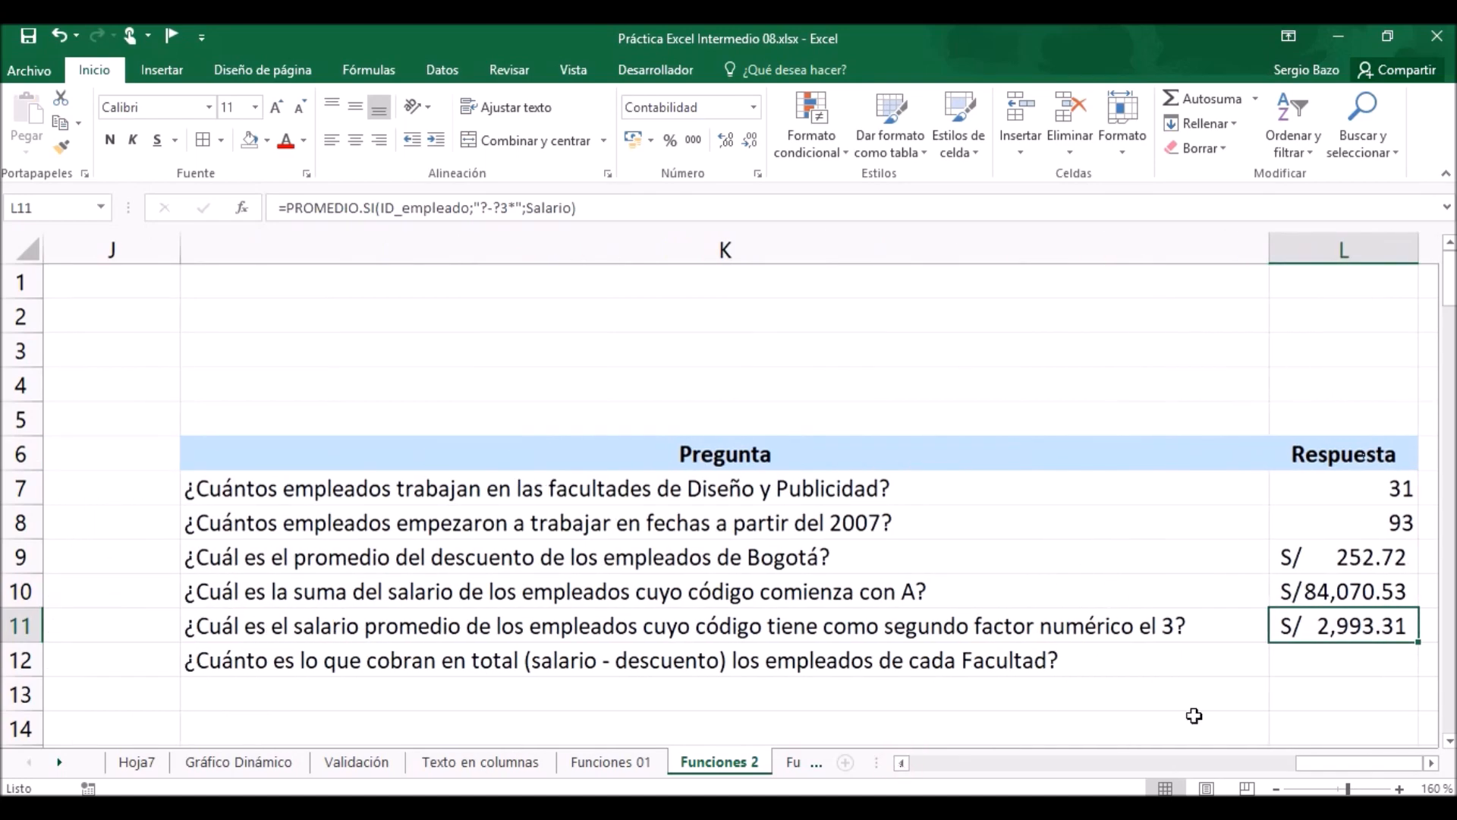
left_click(1430, 762)
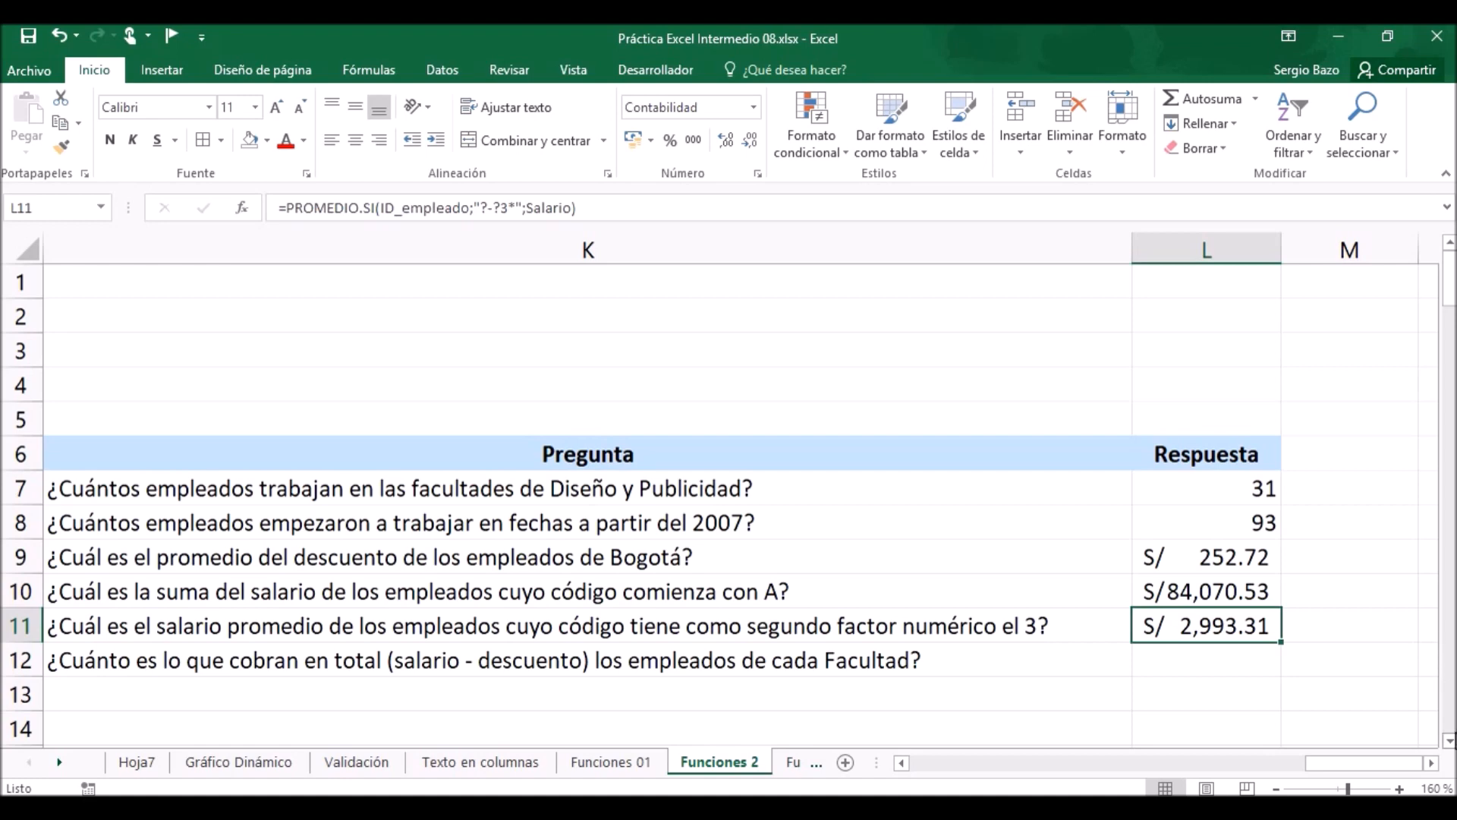
left_click(1449, 741)
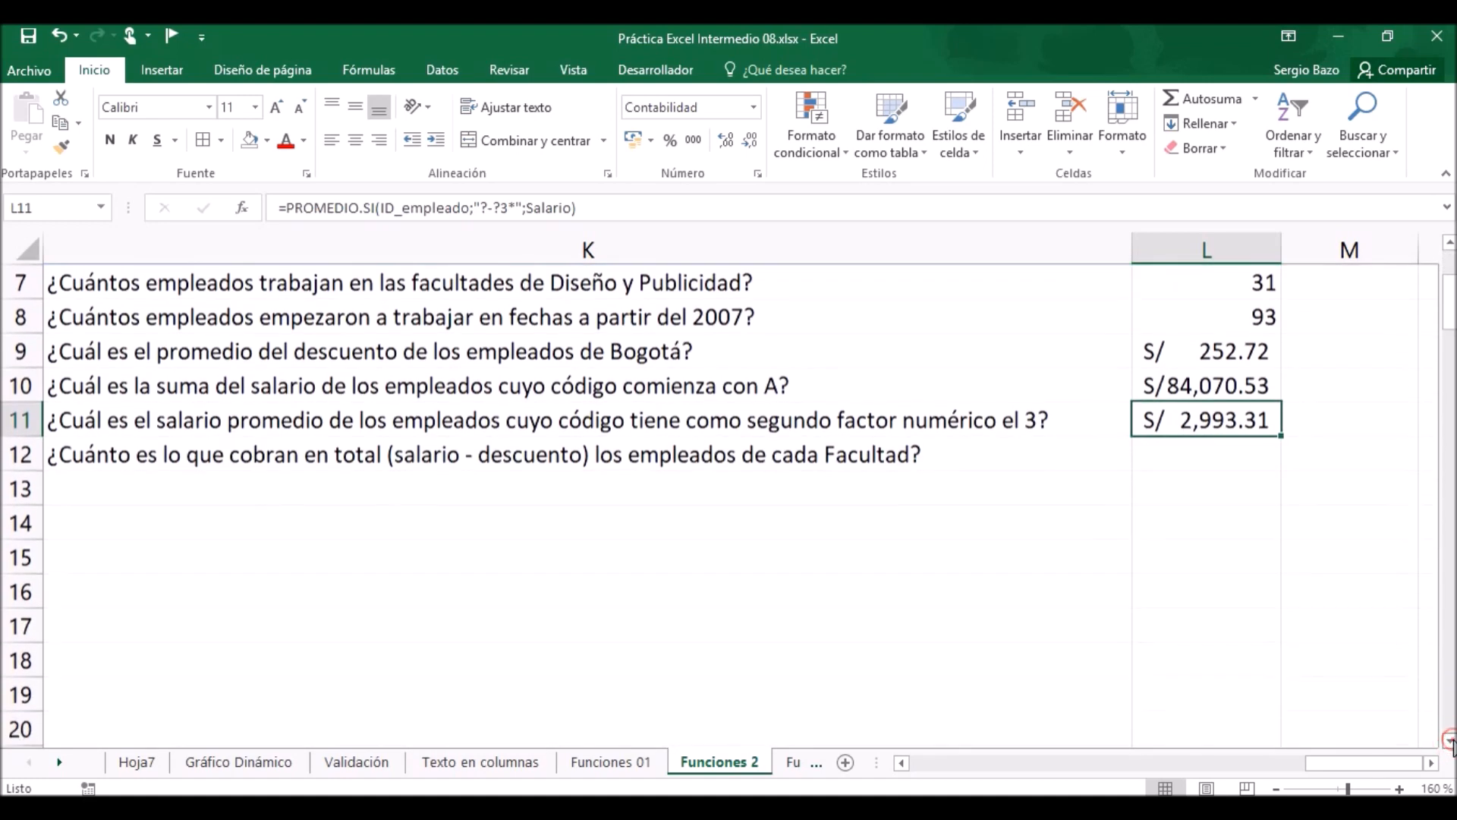
mouse_move(152, 449)
left_mouse_down()
mouse_move(190, 723)
mouse_move(146, 456)
left_mouse_up()
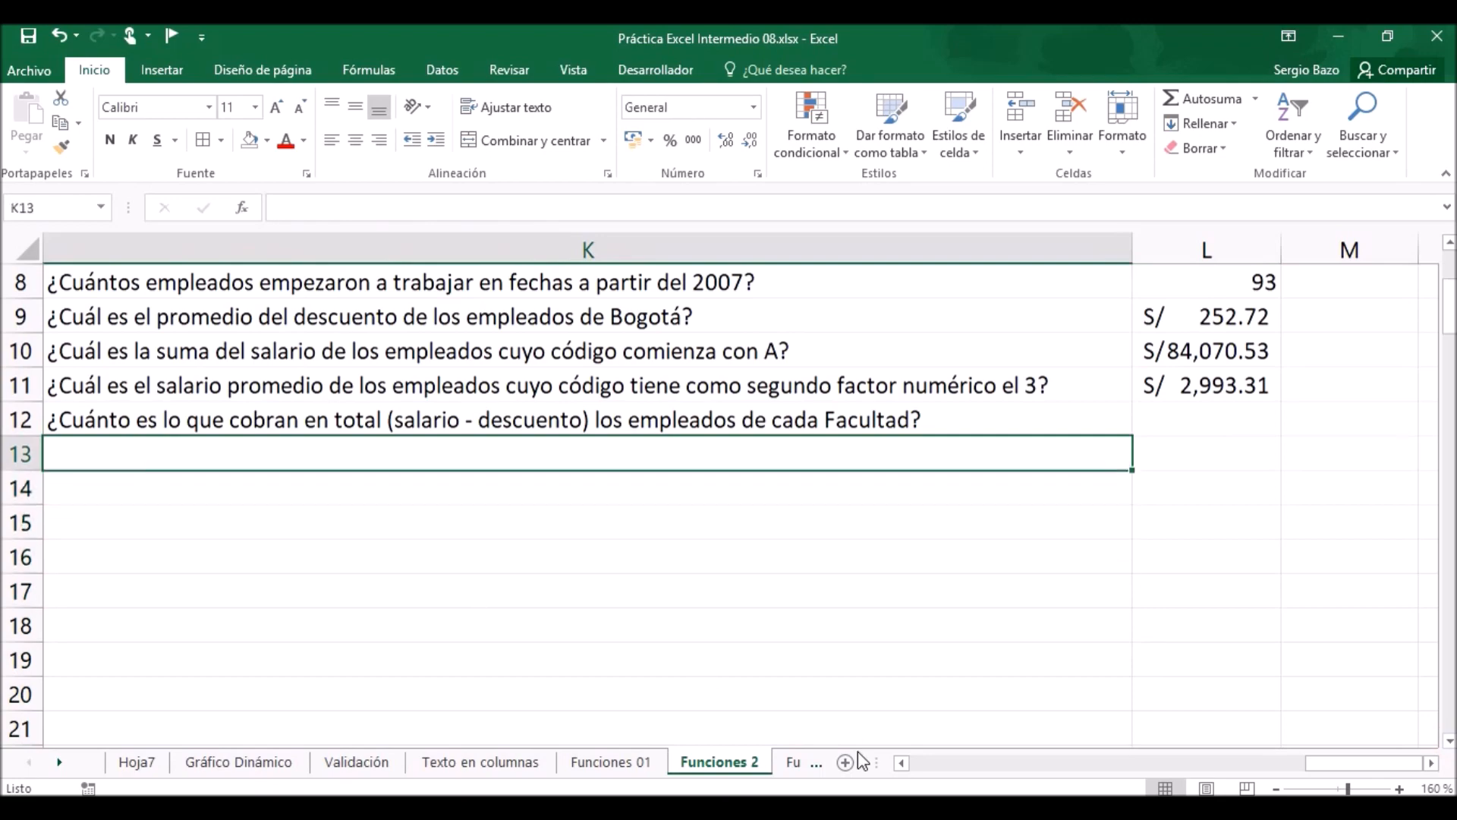
left_click(902, 762)
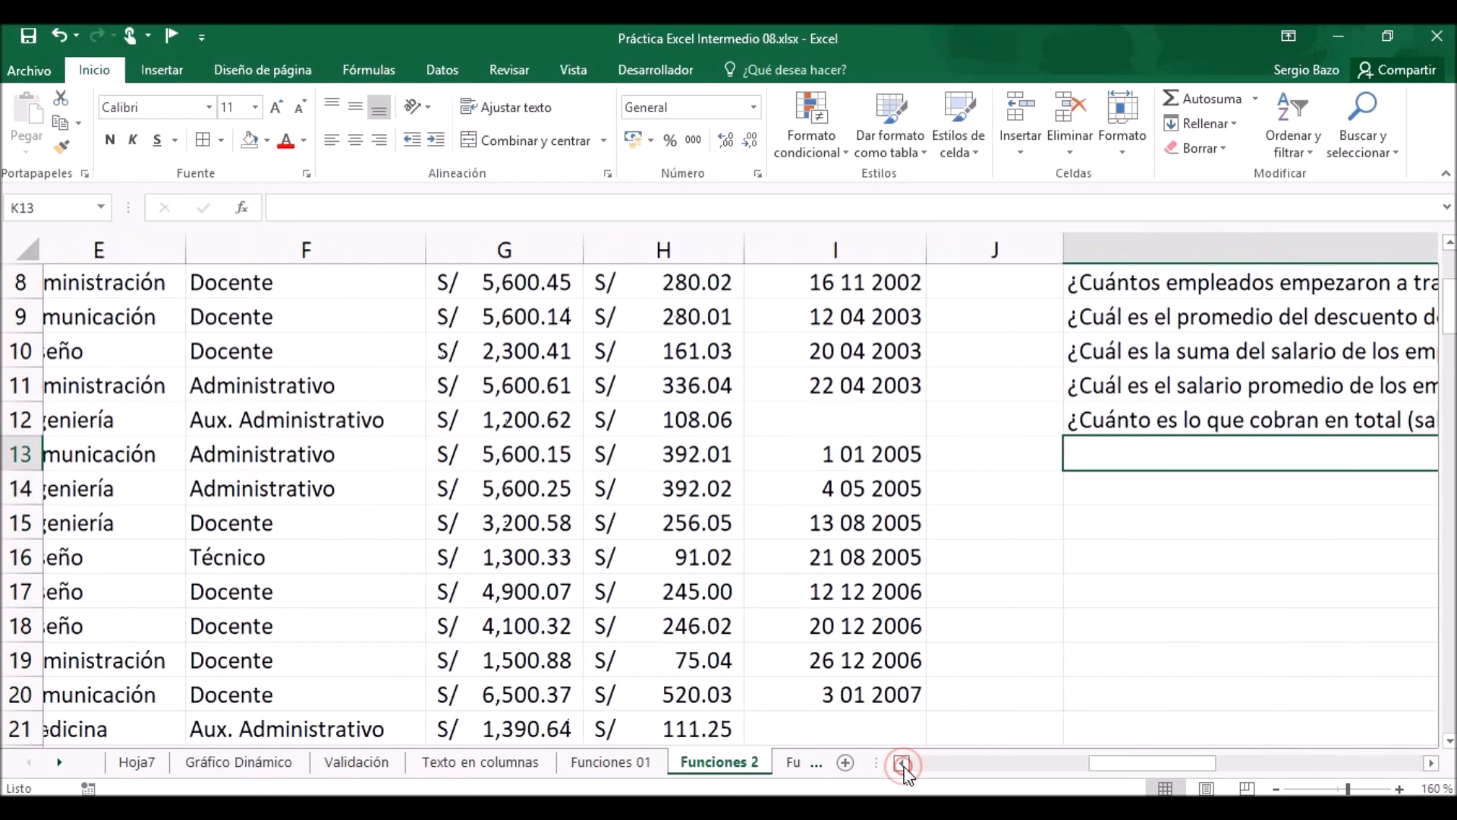
scroll(559, 553, "up", 3)
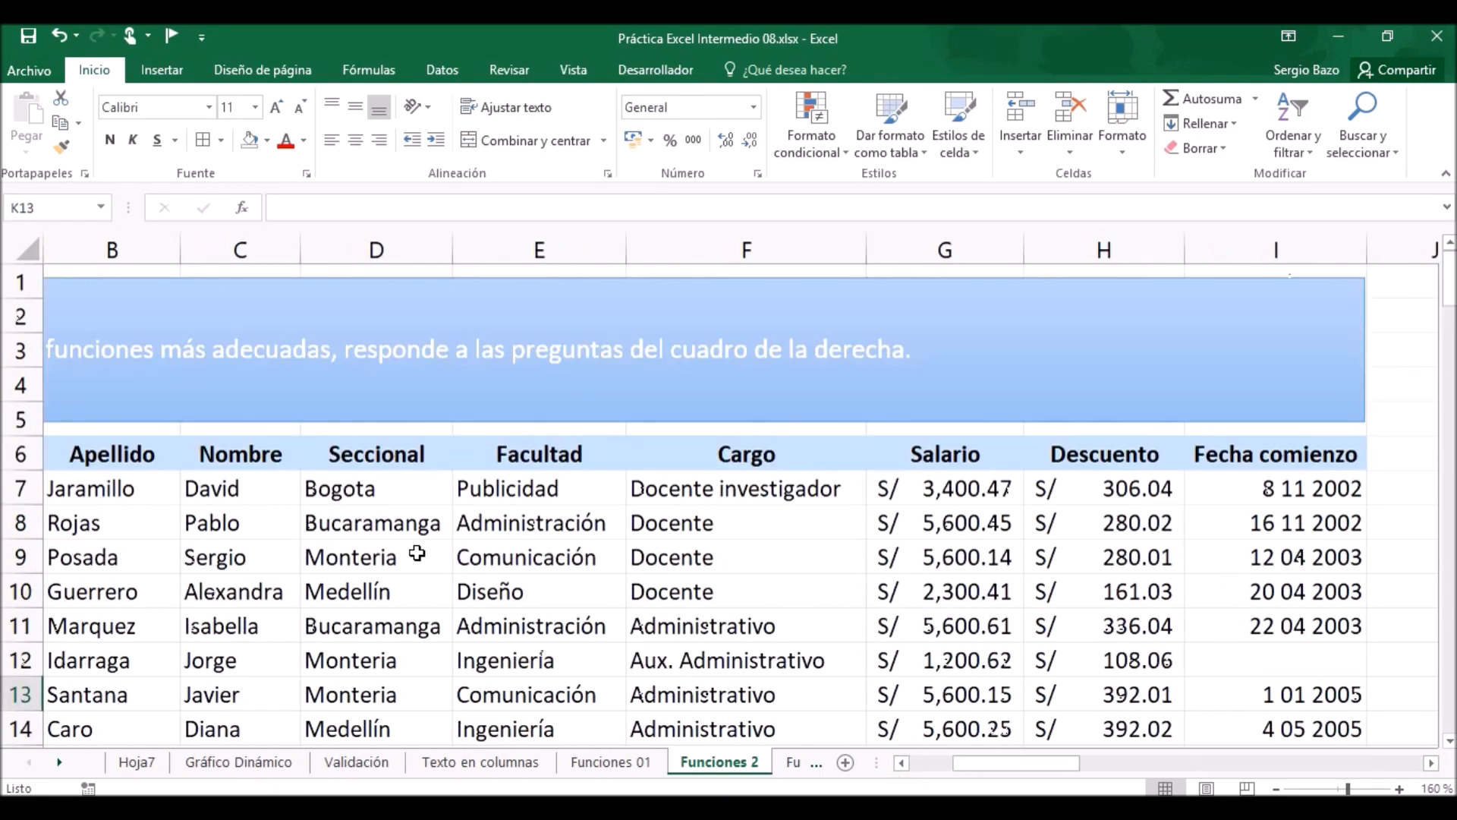
left_click(538, 488)
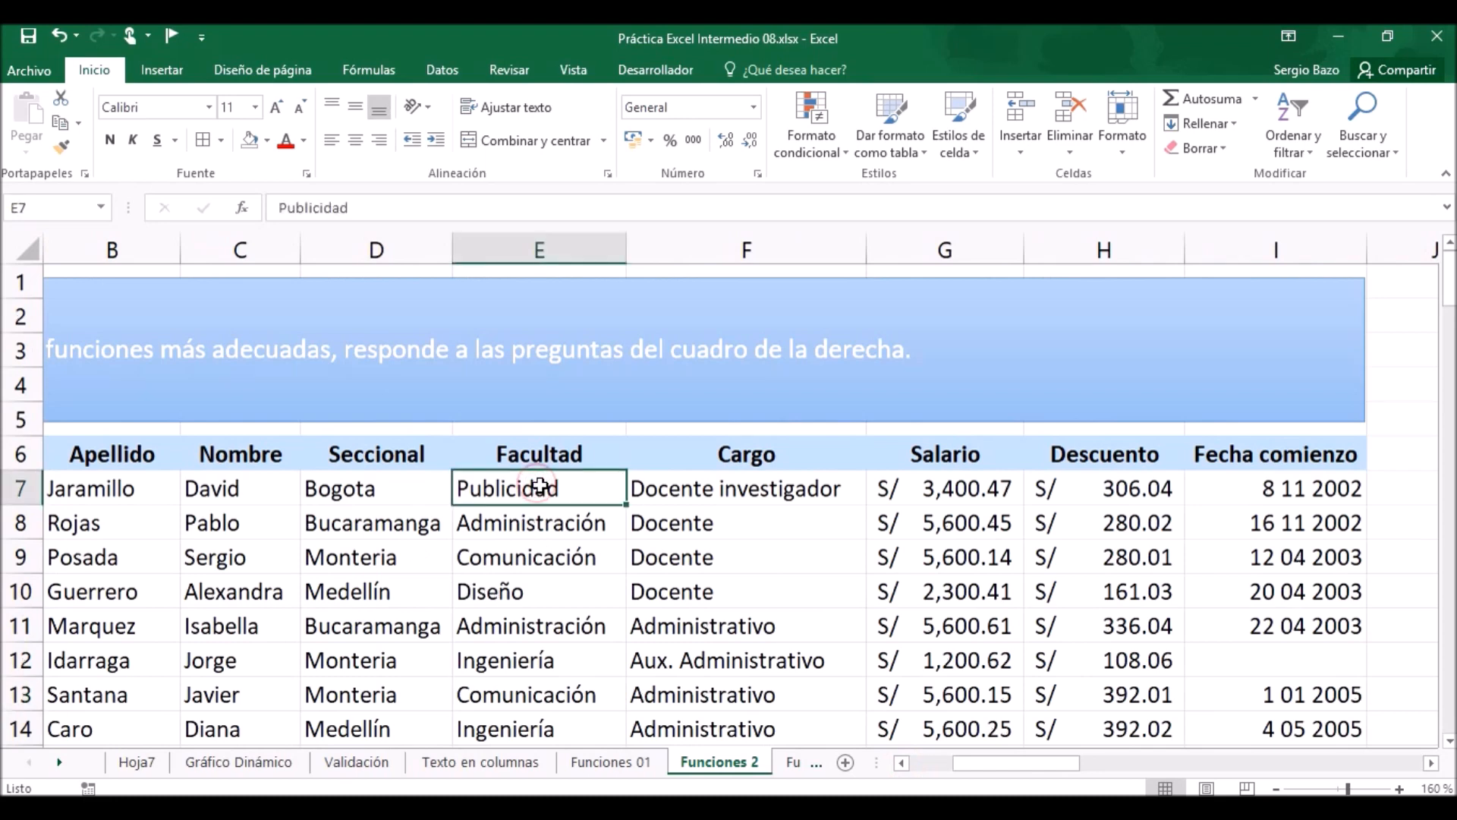
key("ctrl+shift+Down")
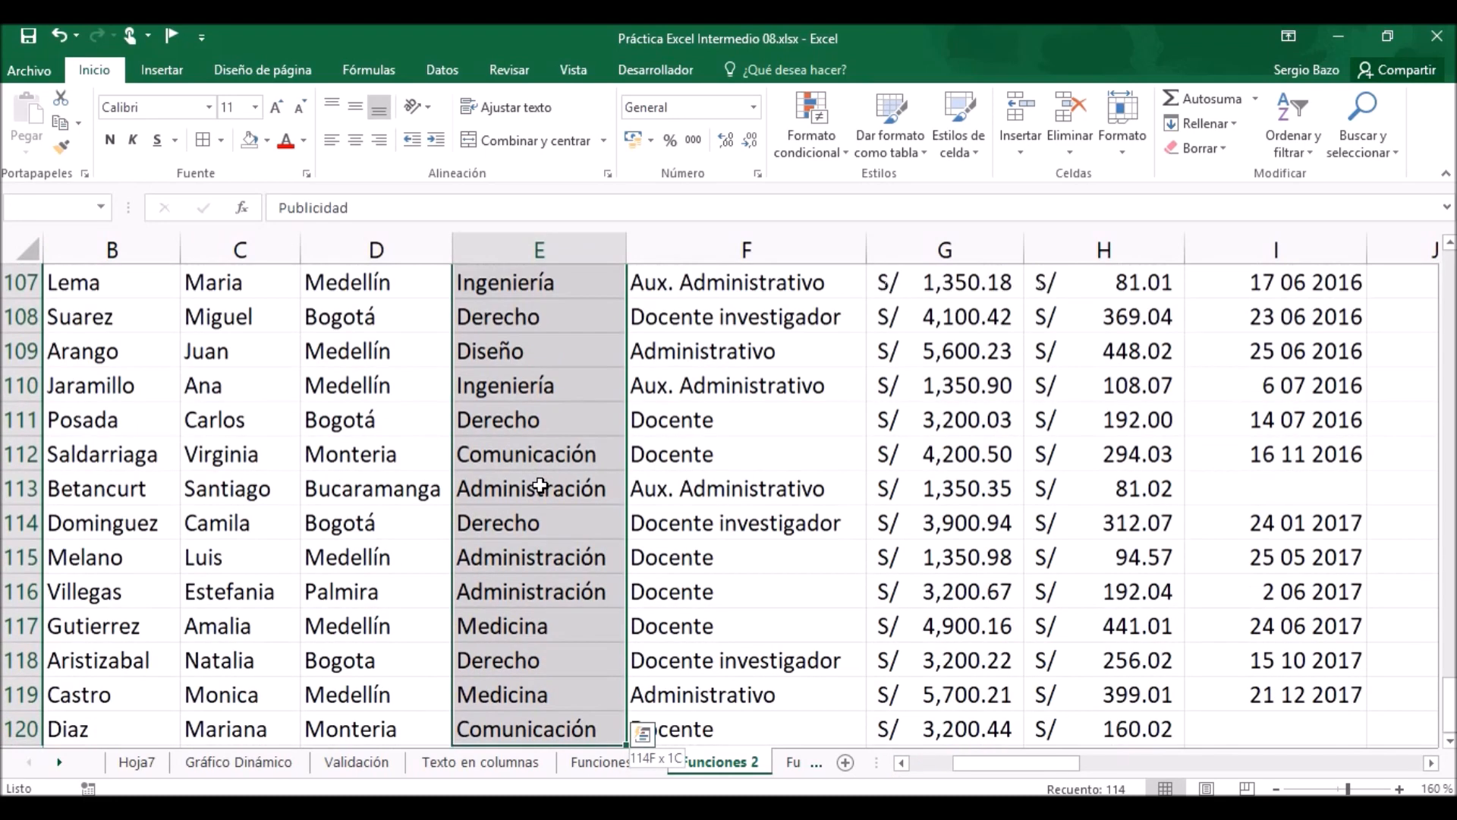
key("ctrl+c")
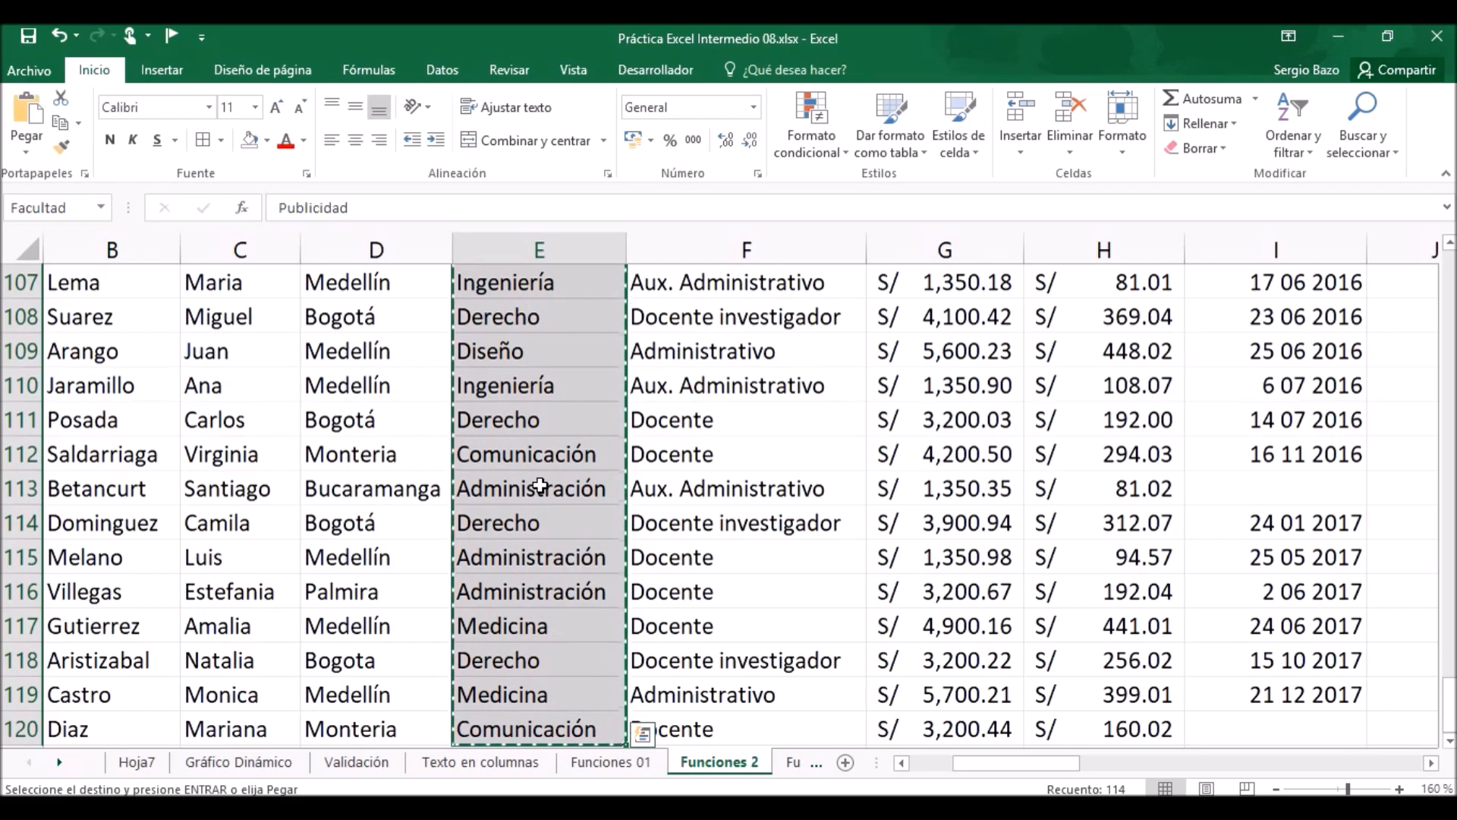
Paste the copied faculties as values only, starting in K13 below the last question.
left_click_drag(1453, 709, 1452, 277)
left_click_drag(1431, 764, 1436, 765)
left_click(181, 695)
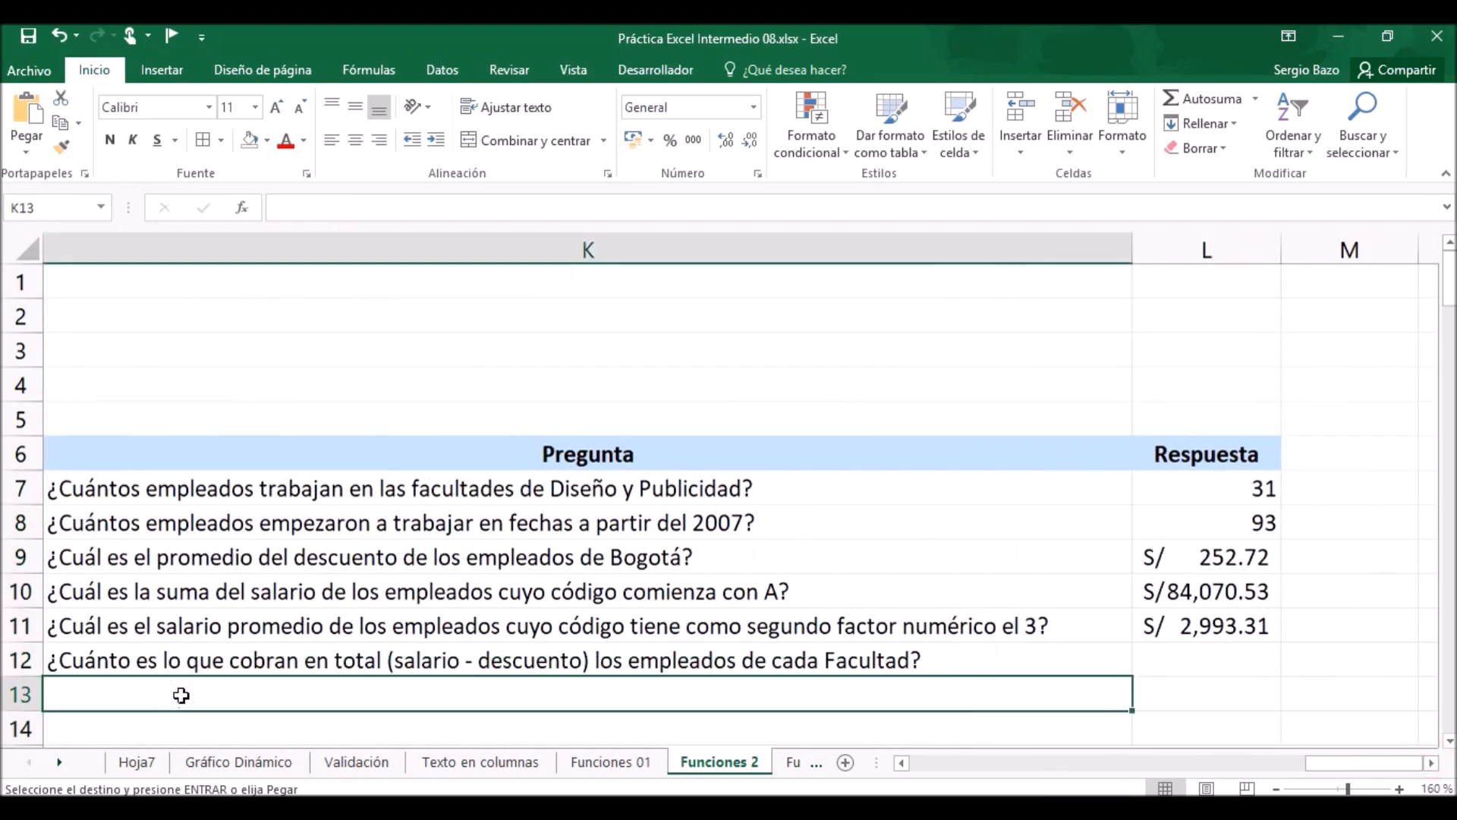
right_click(181, 695)
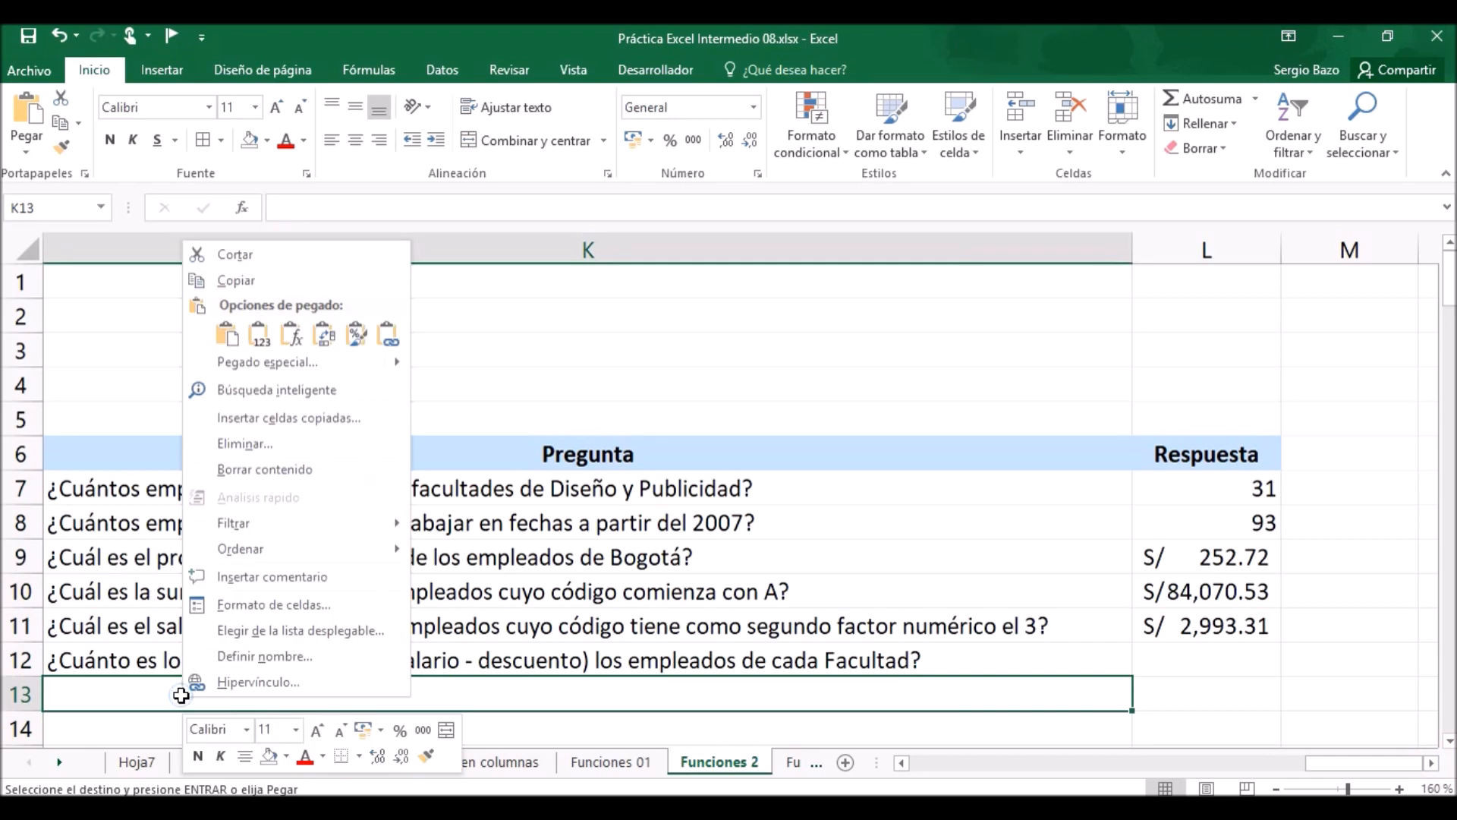
left_click(259, 335)
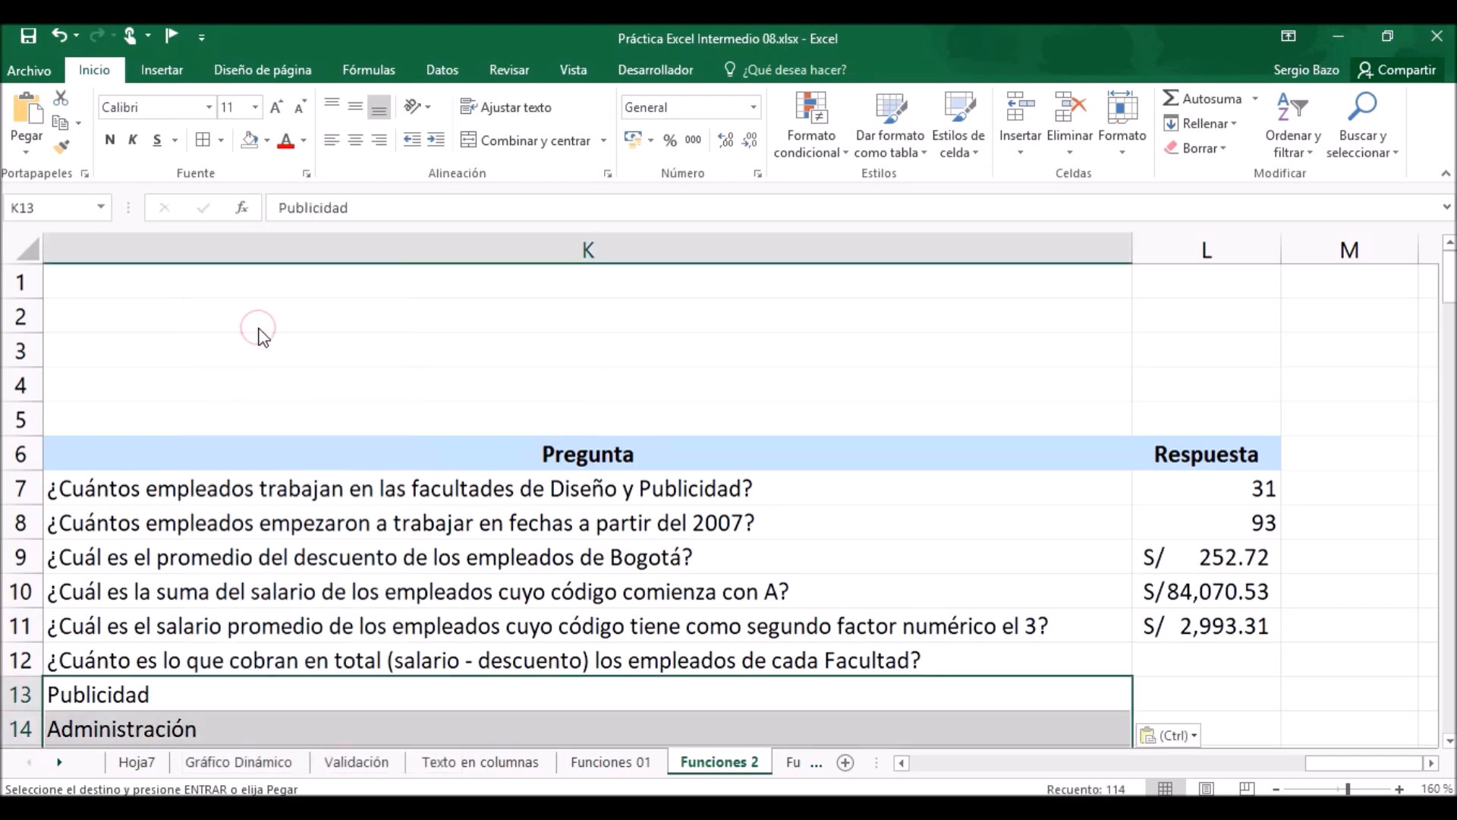
Remove the duplicates from the pasted faculties in column K, continuing with the current selection only.
scroll(328, 597, "down", 2)
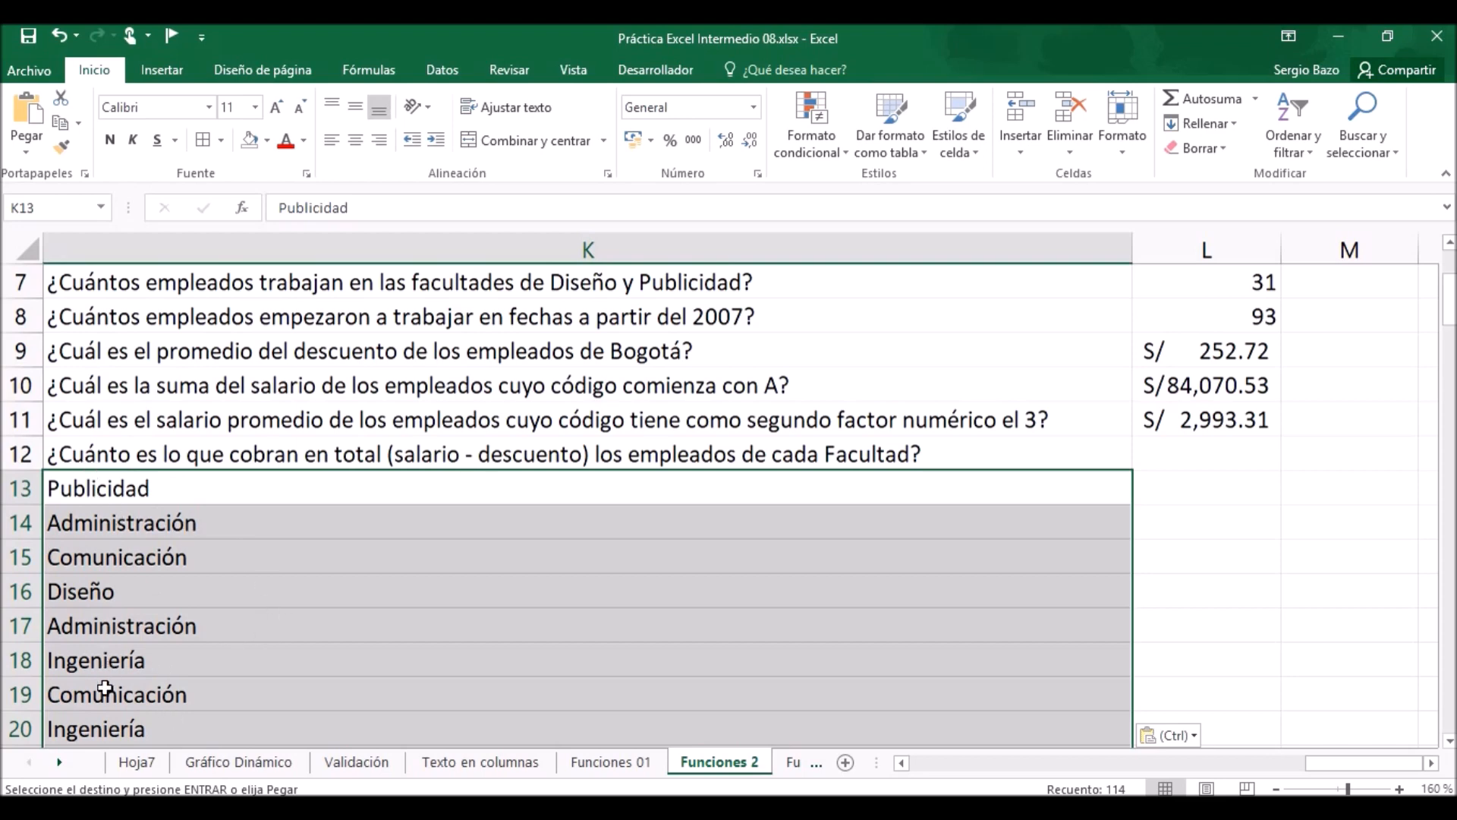
left_click(442, 70)
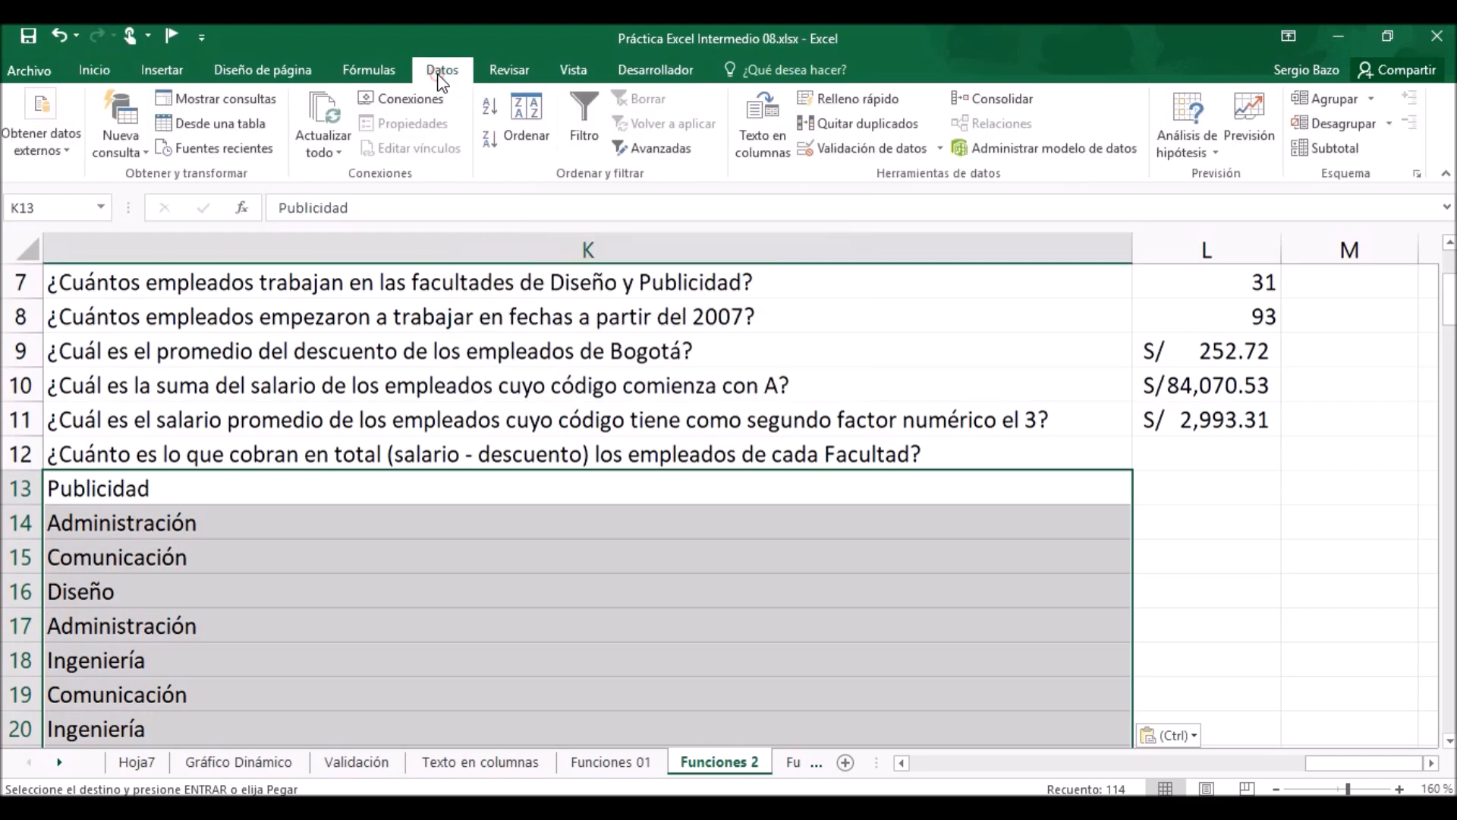
left_click(862, 129)
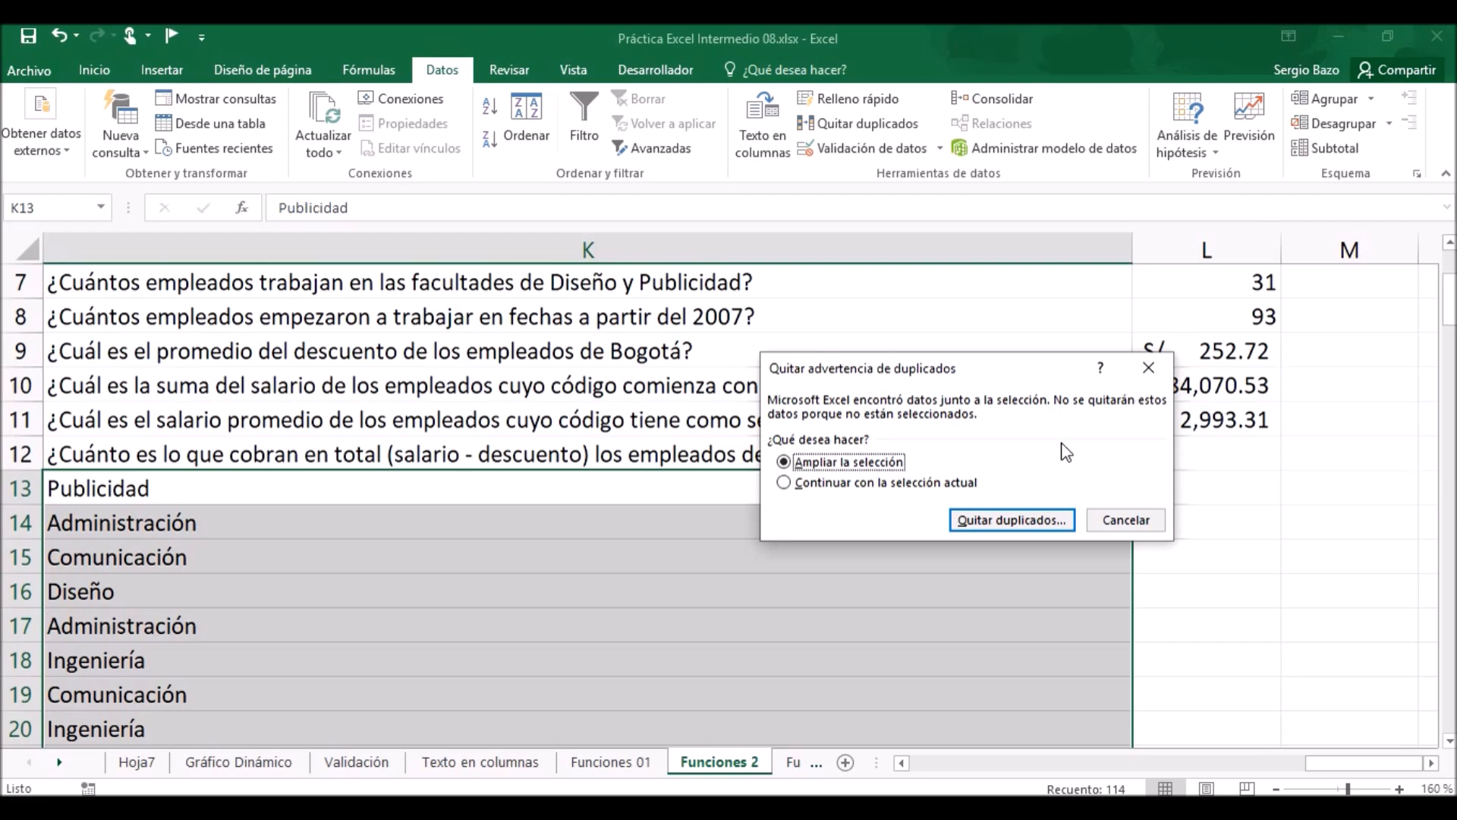
left_click(859, 486)
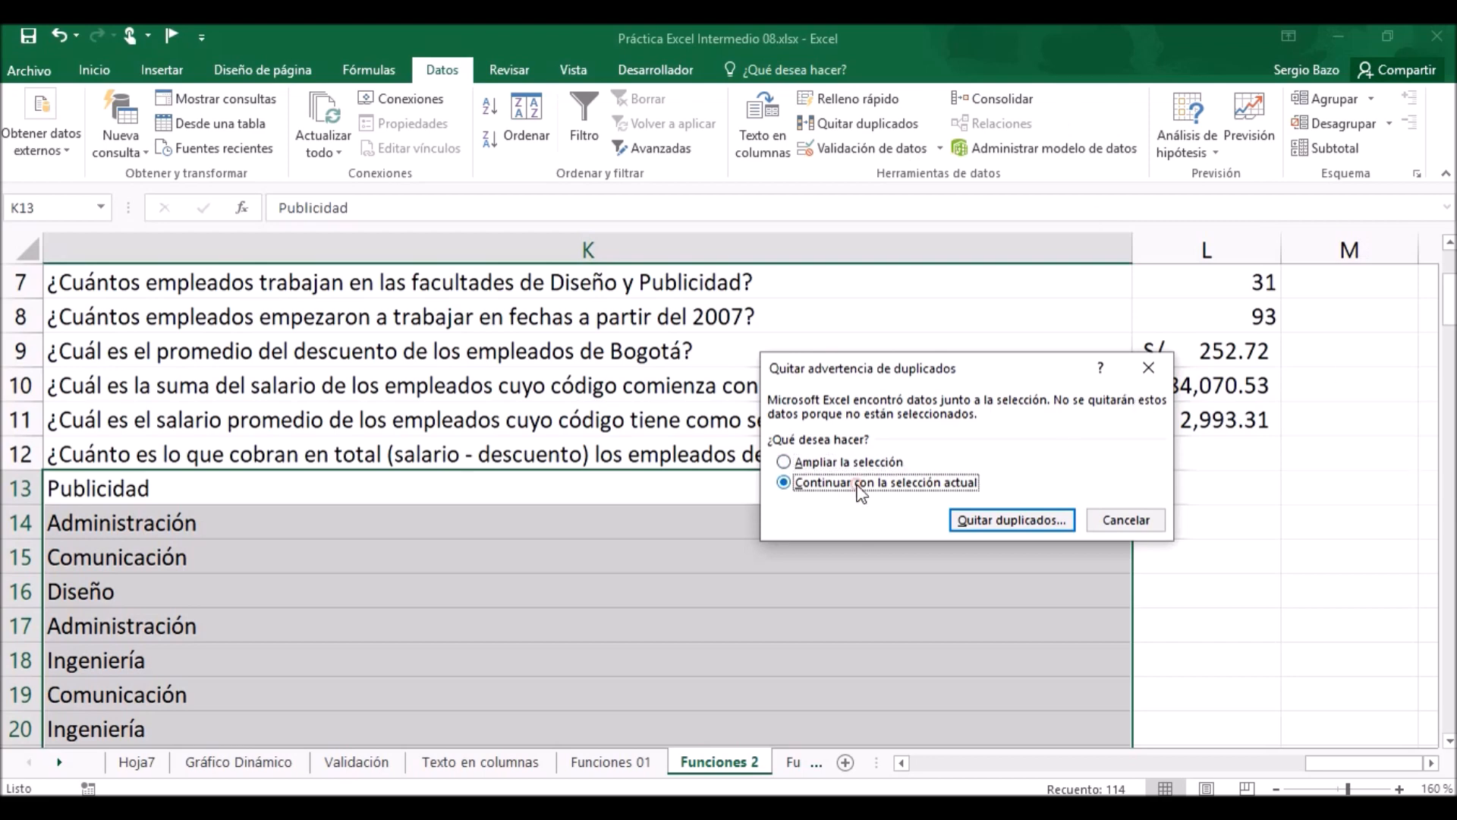
left_click(1012, 520)
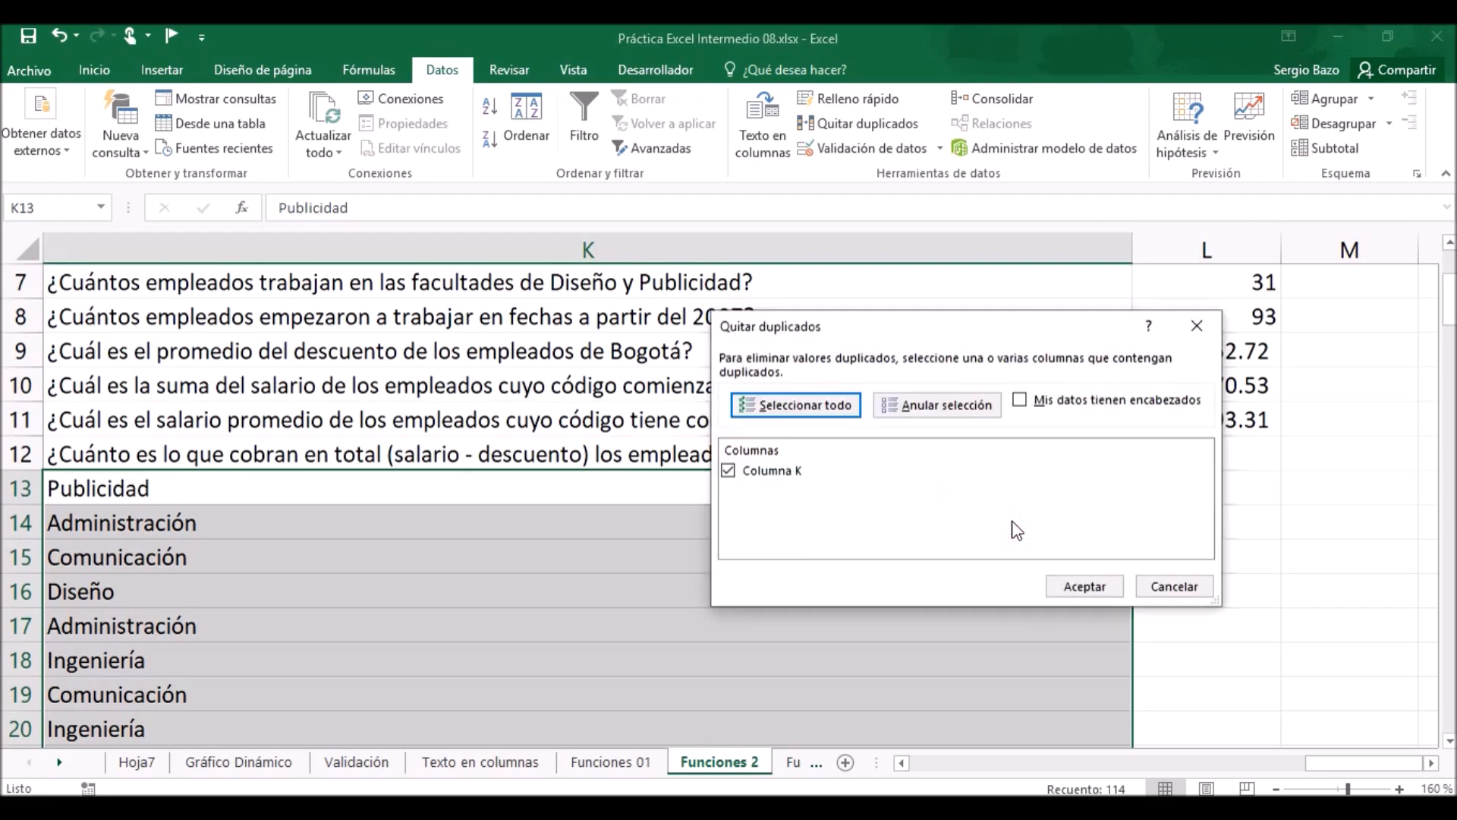
left_click(1084, 586)
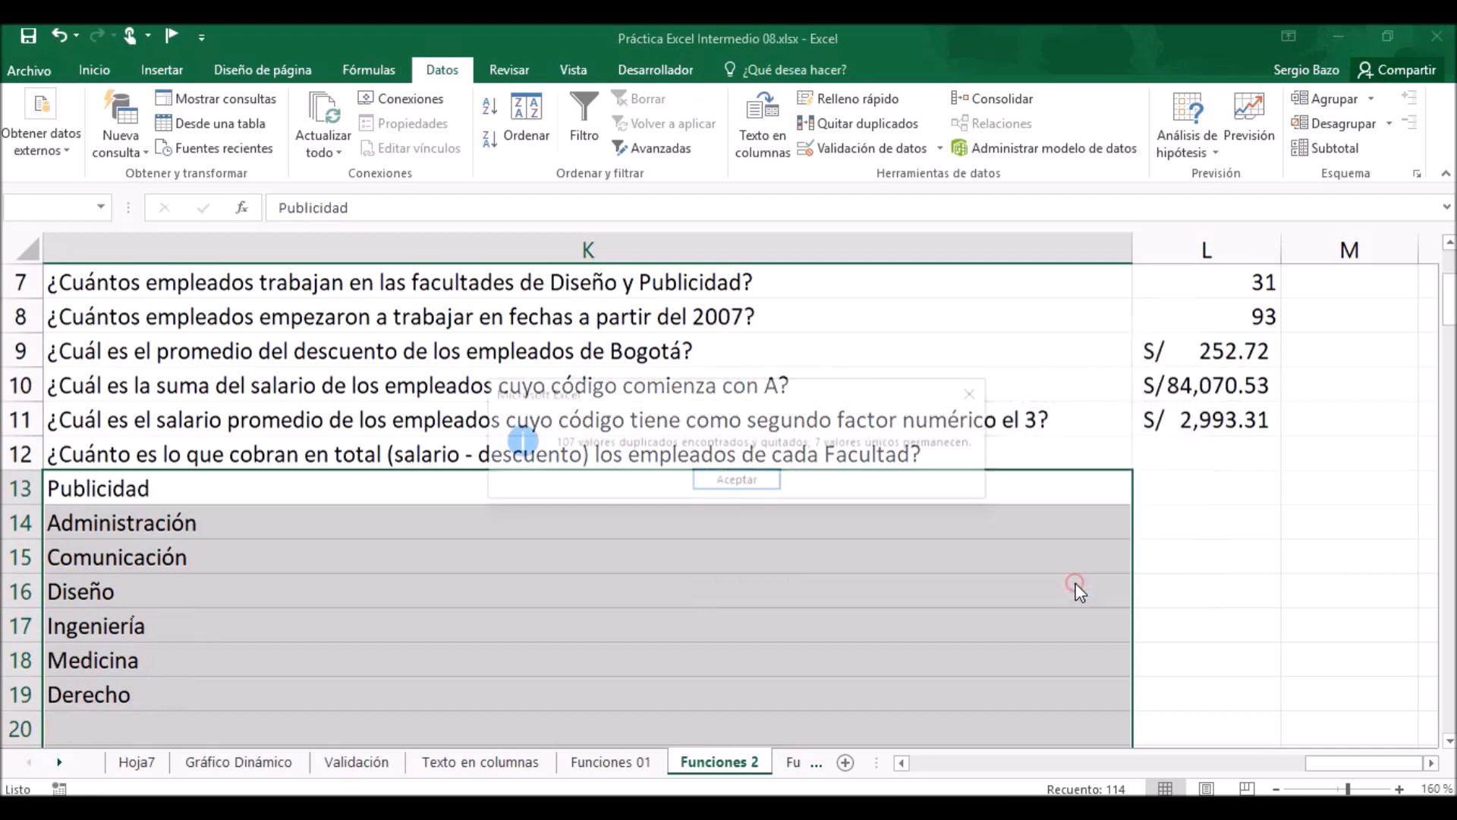
left_click(744, 481)
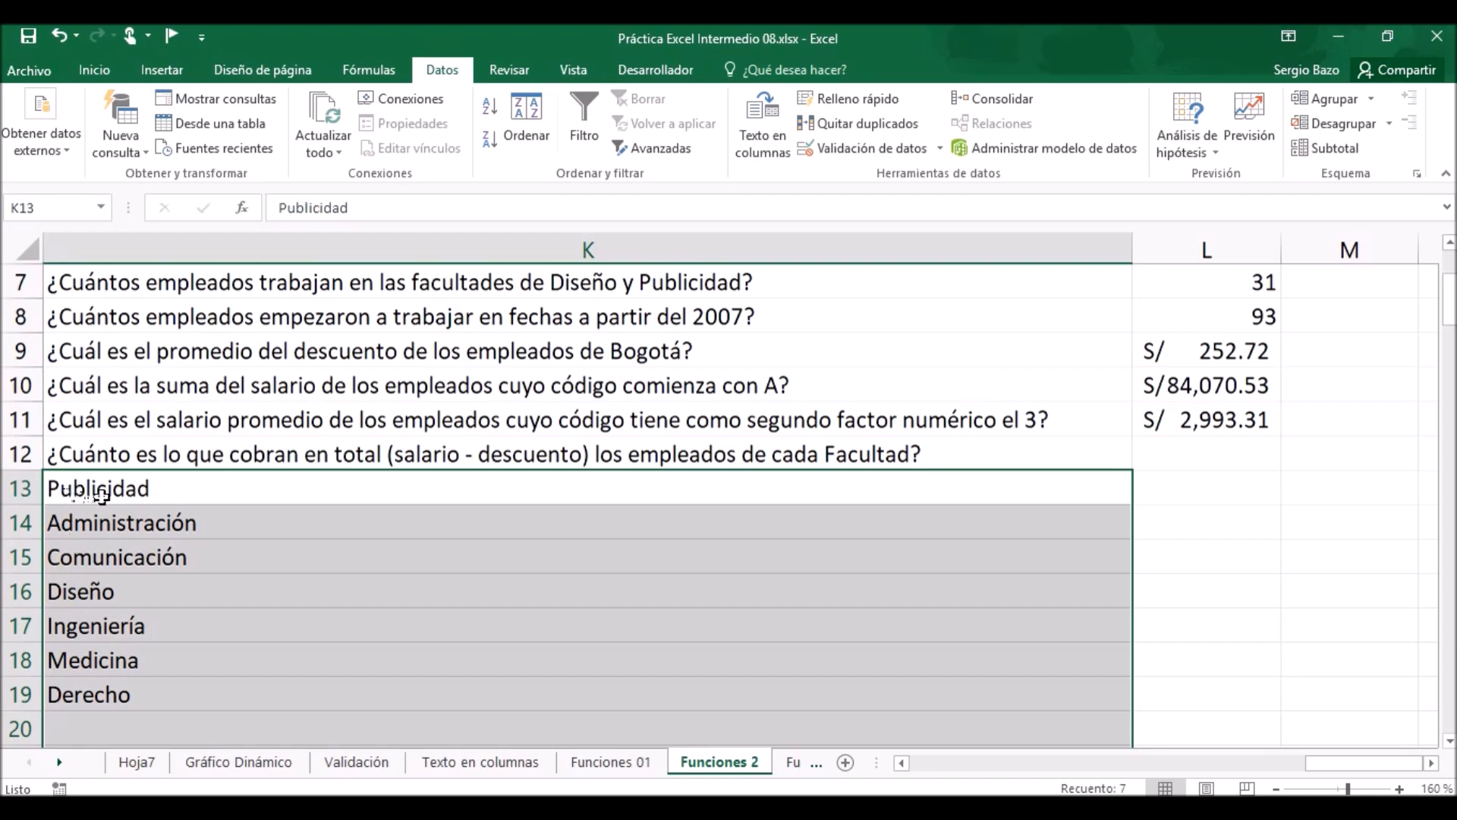
left_click(65, 493)
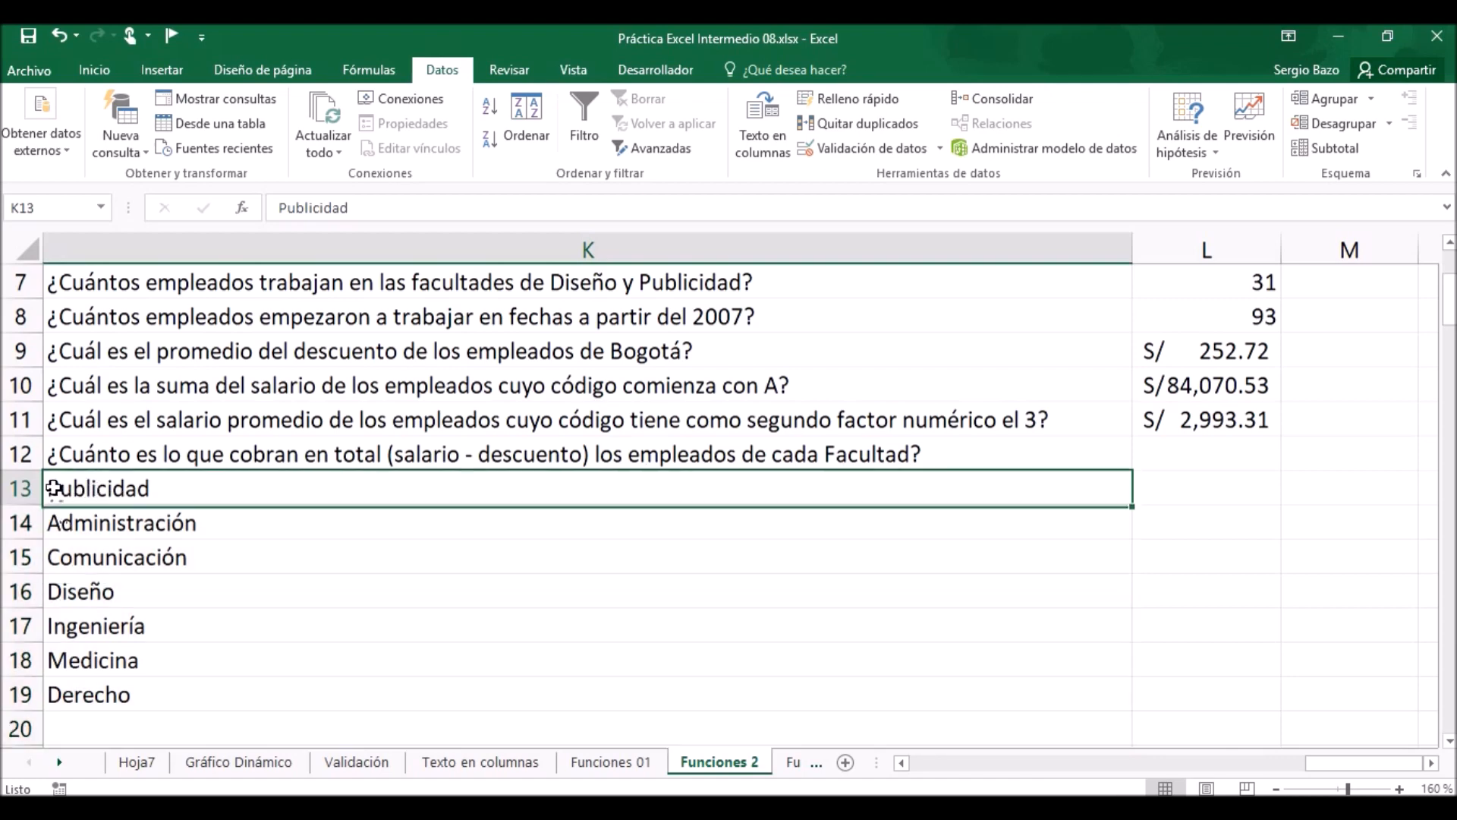
double_click(65, 494)
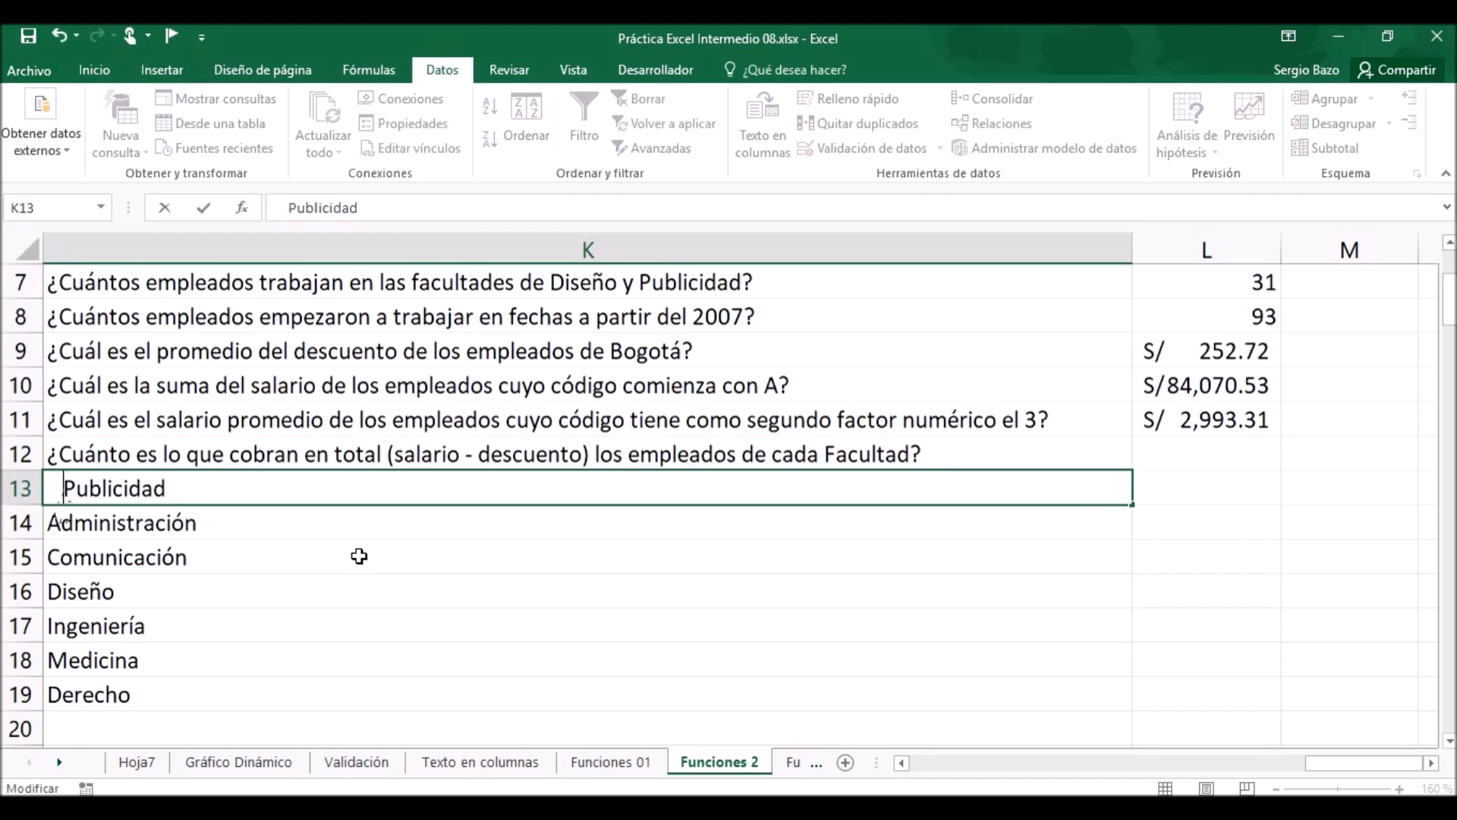
key("BackSpace")
key("BackSpace")
key("BackSpace")
key("BackSpace")
key("BackSpace")
key("BackSpace")
key("BackSpace")
key("BackSpace")
key("BackSpace")
key("BackSpace")
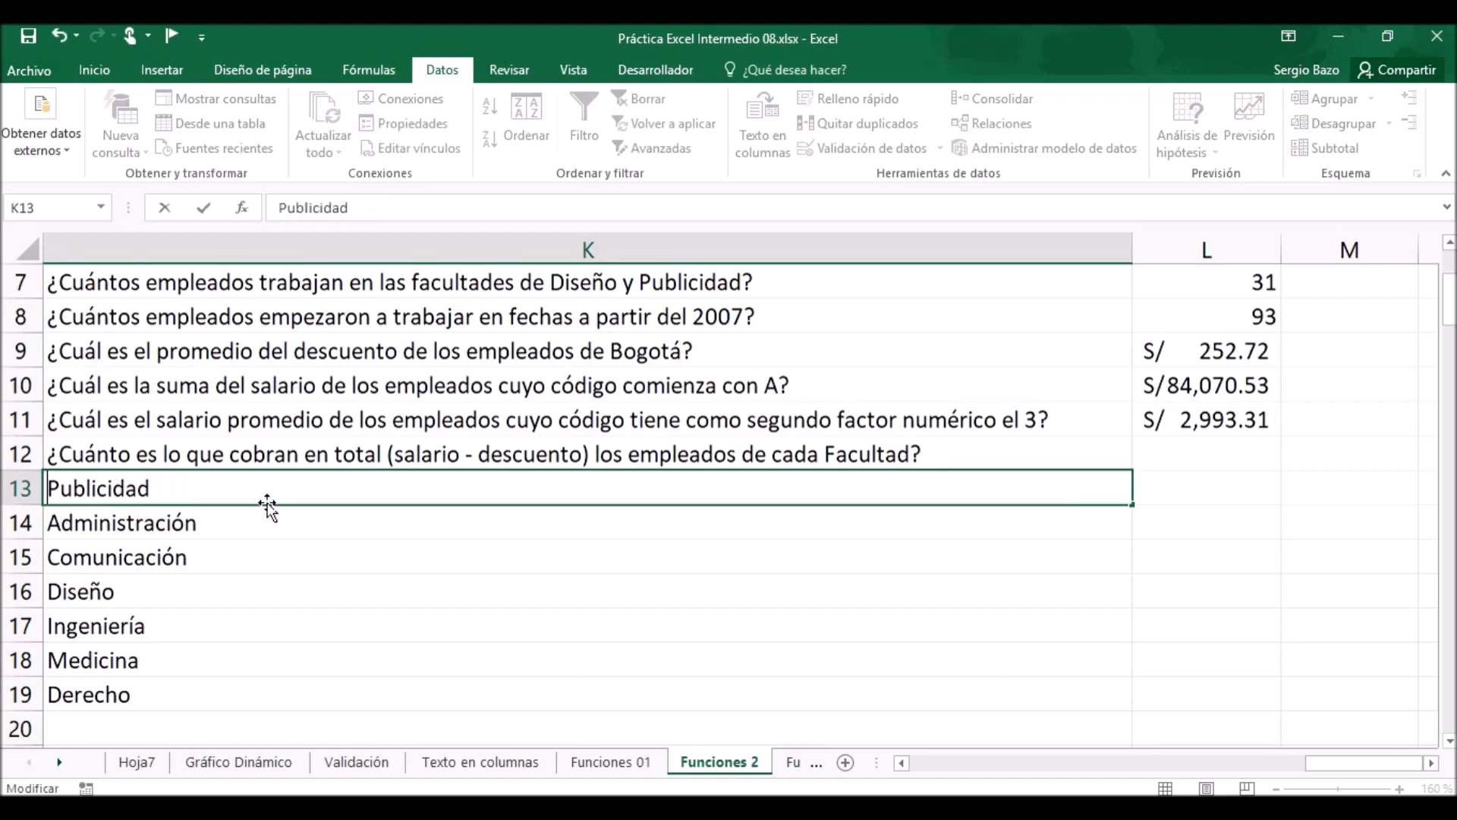
left_click(253, 589)
Indent the faculty names in K13:K19 by five levels.
left_click_drag(130, 489, 135, 692)
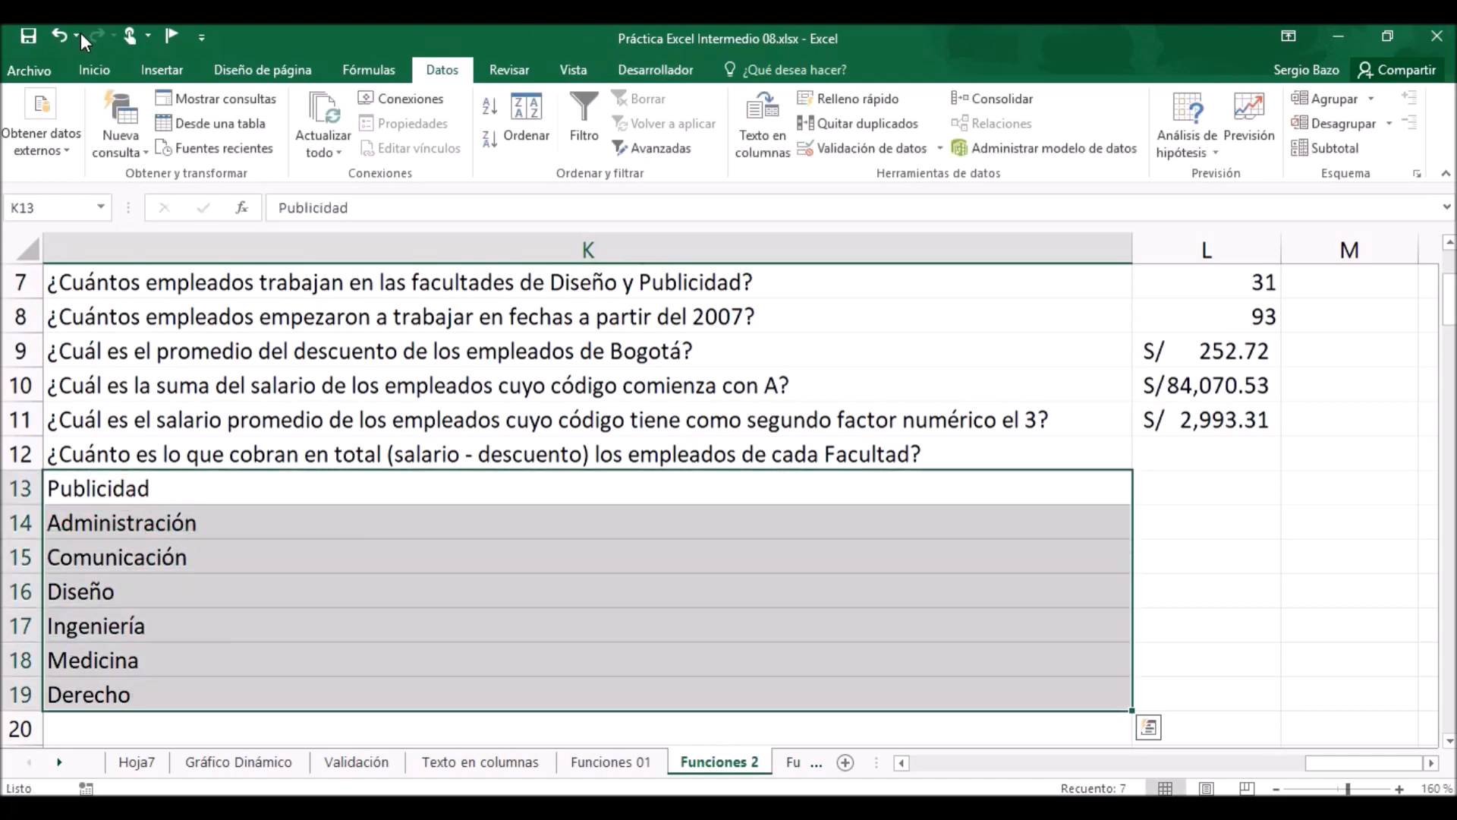
left_click(94, 71)
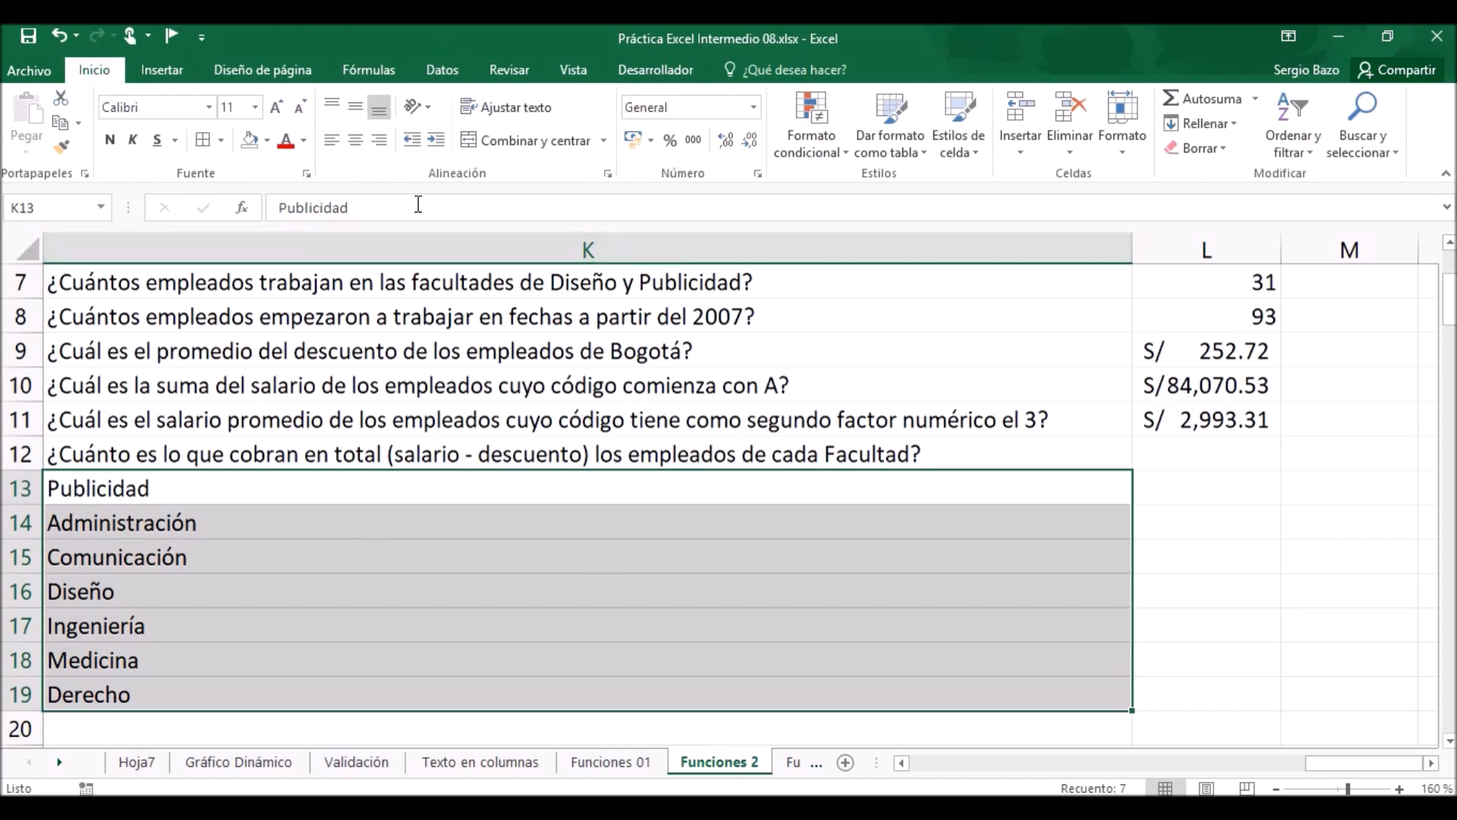
left_click(436, 141)
left_click(437, 141)
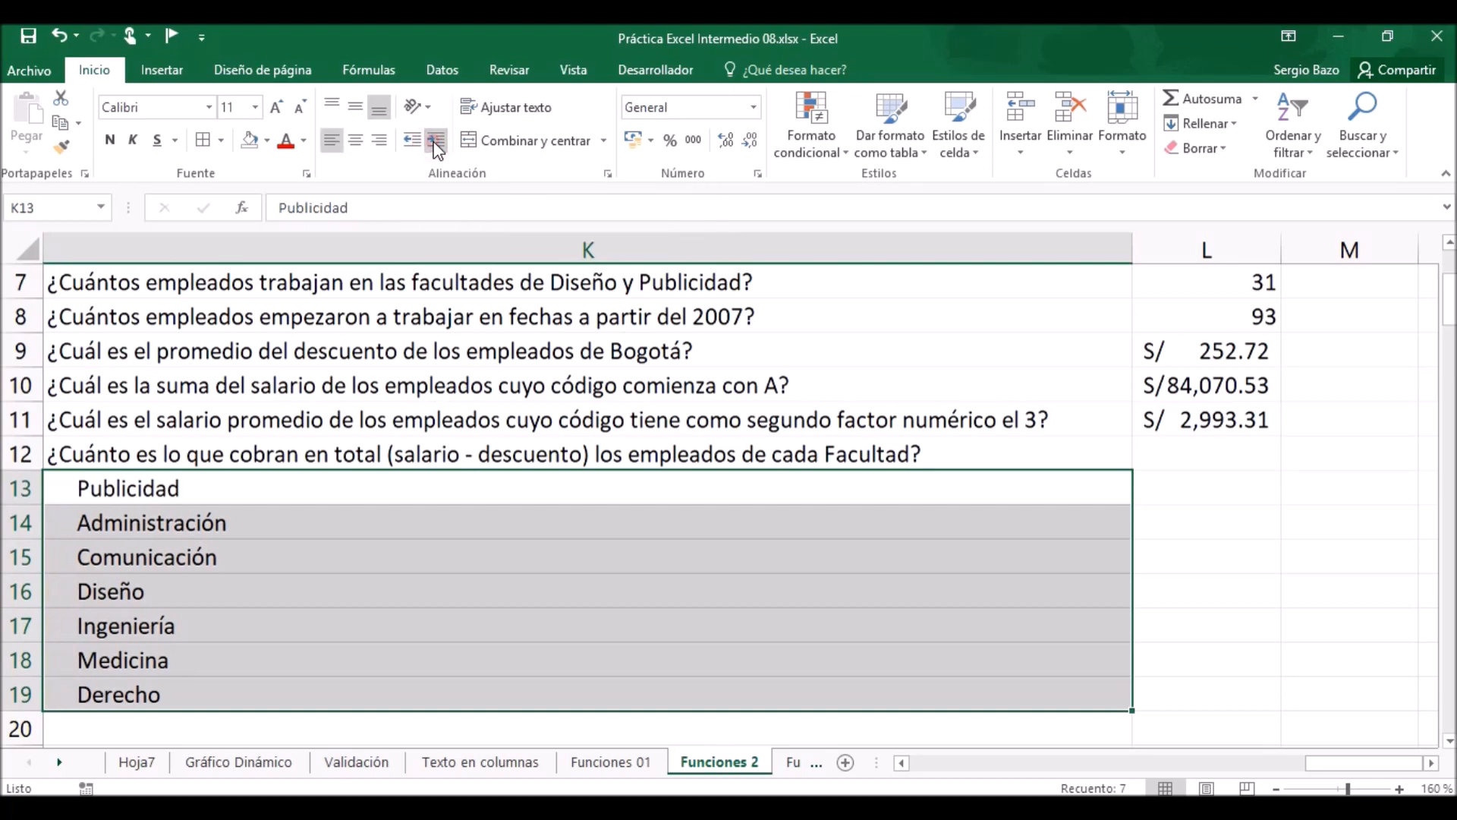
left_click(436, 141)
left_click(436, 141)
left_click(436, 141)
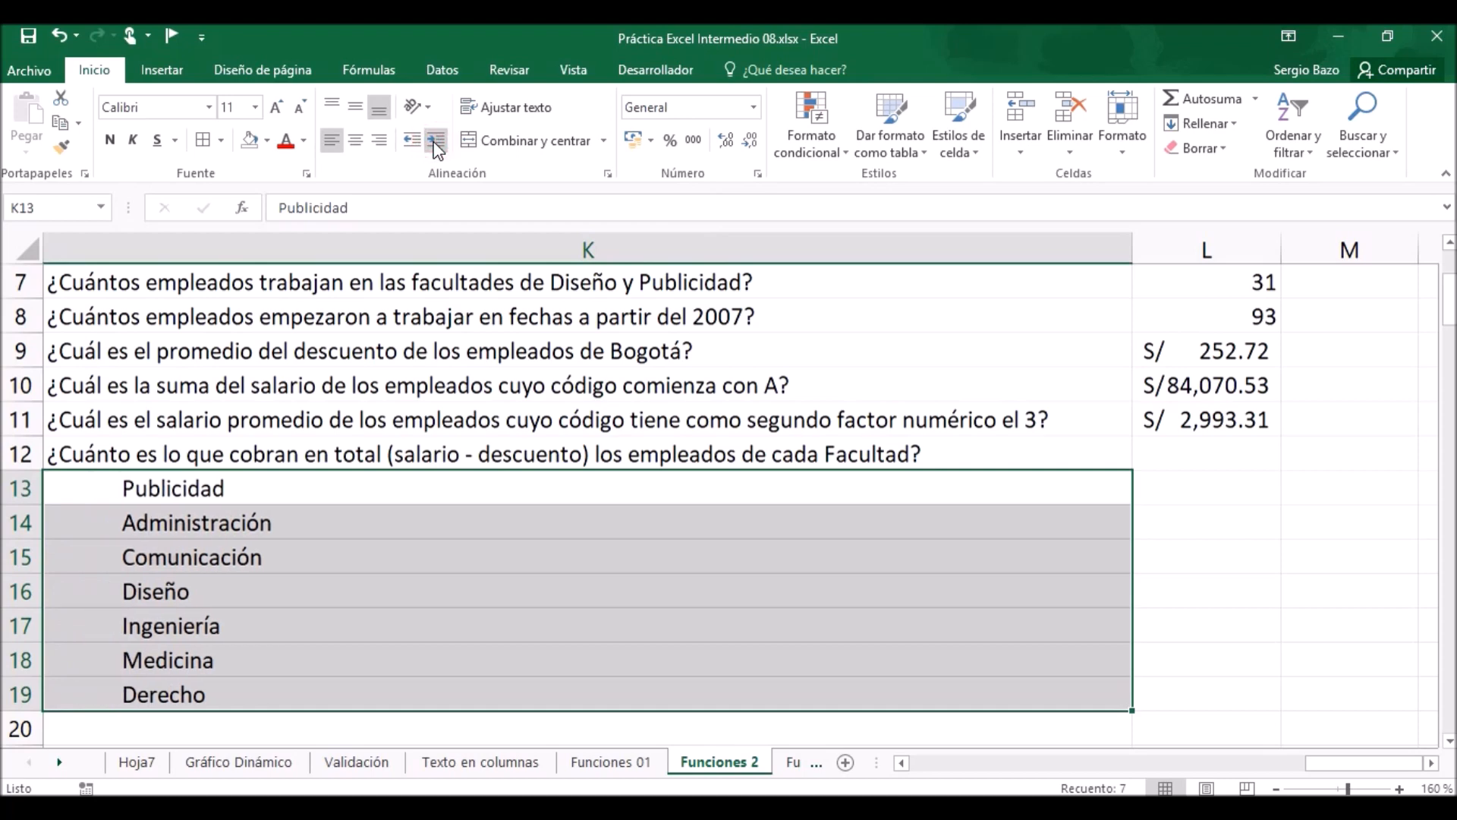
left_click(791, 493)
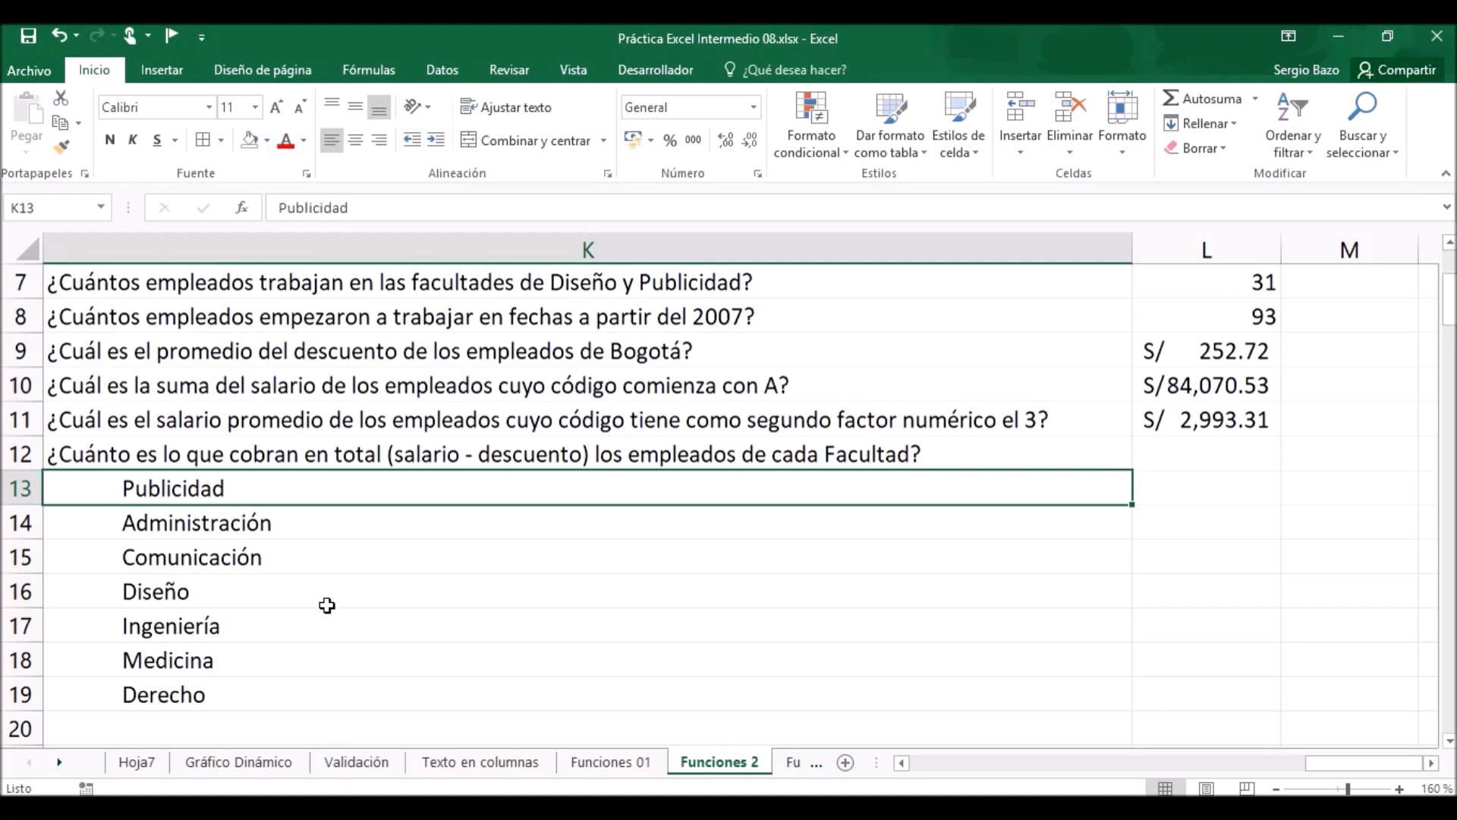
Start a SUMAR.SI formula in L13 with the named range Facultad as its range.
left_click(1231, 481)
type("=")
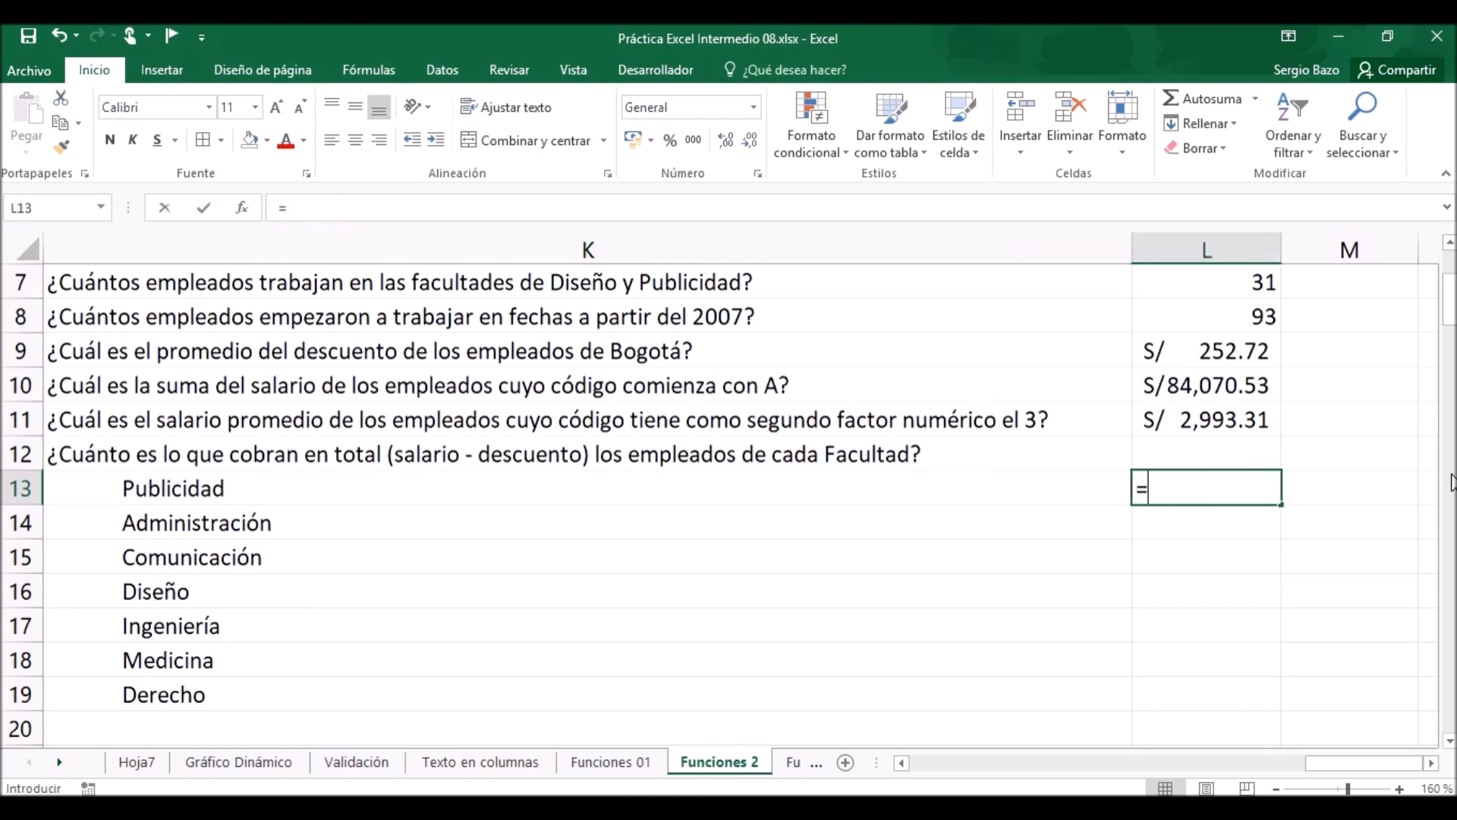
type("sumar")
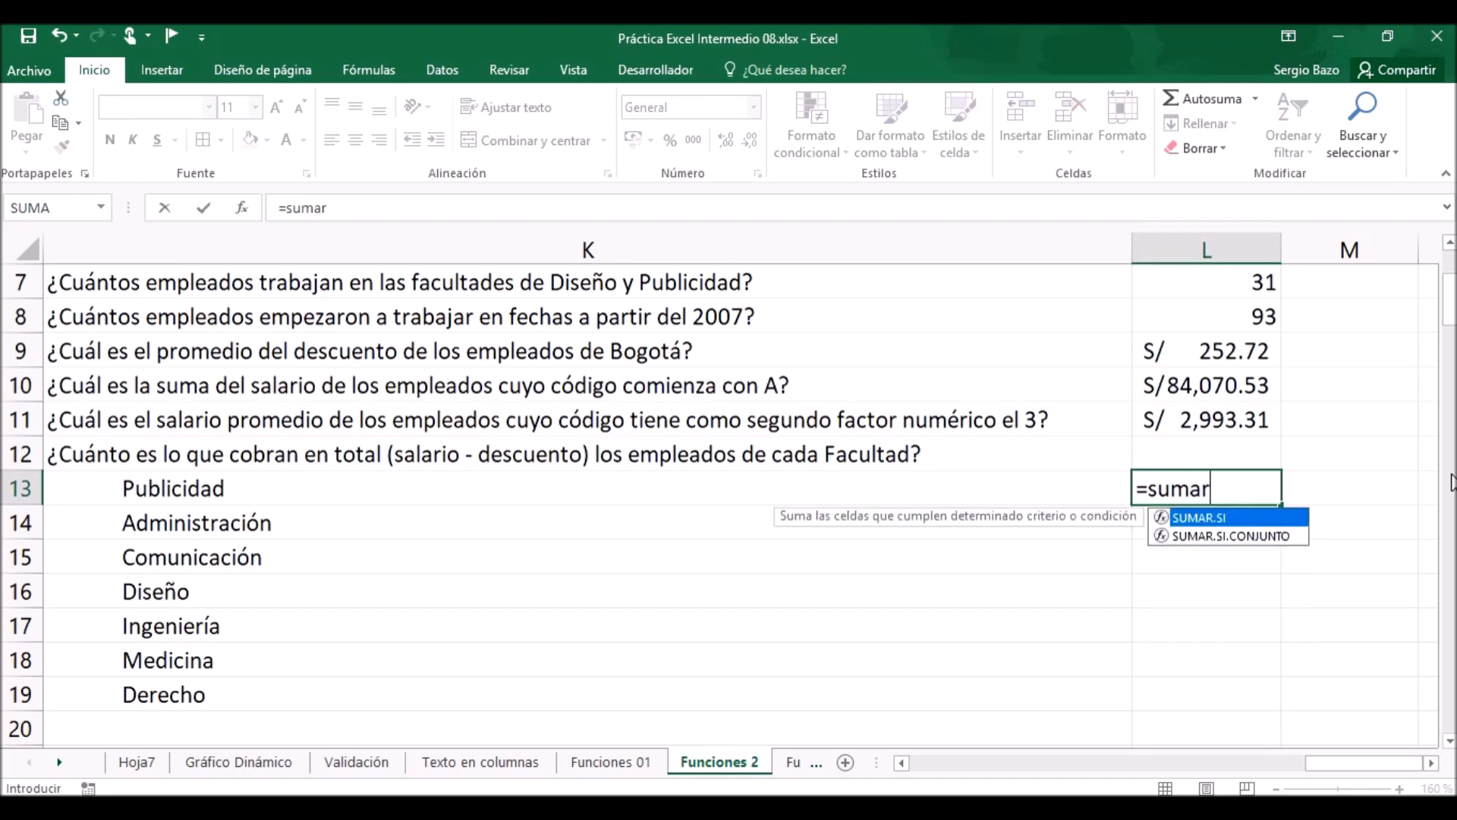
key("Tab")
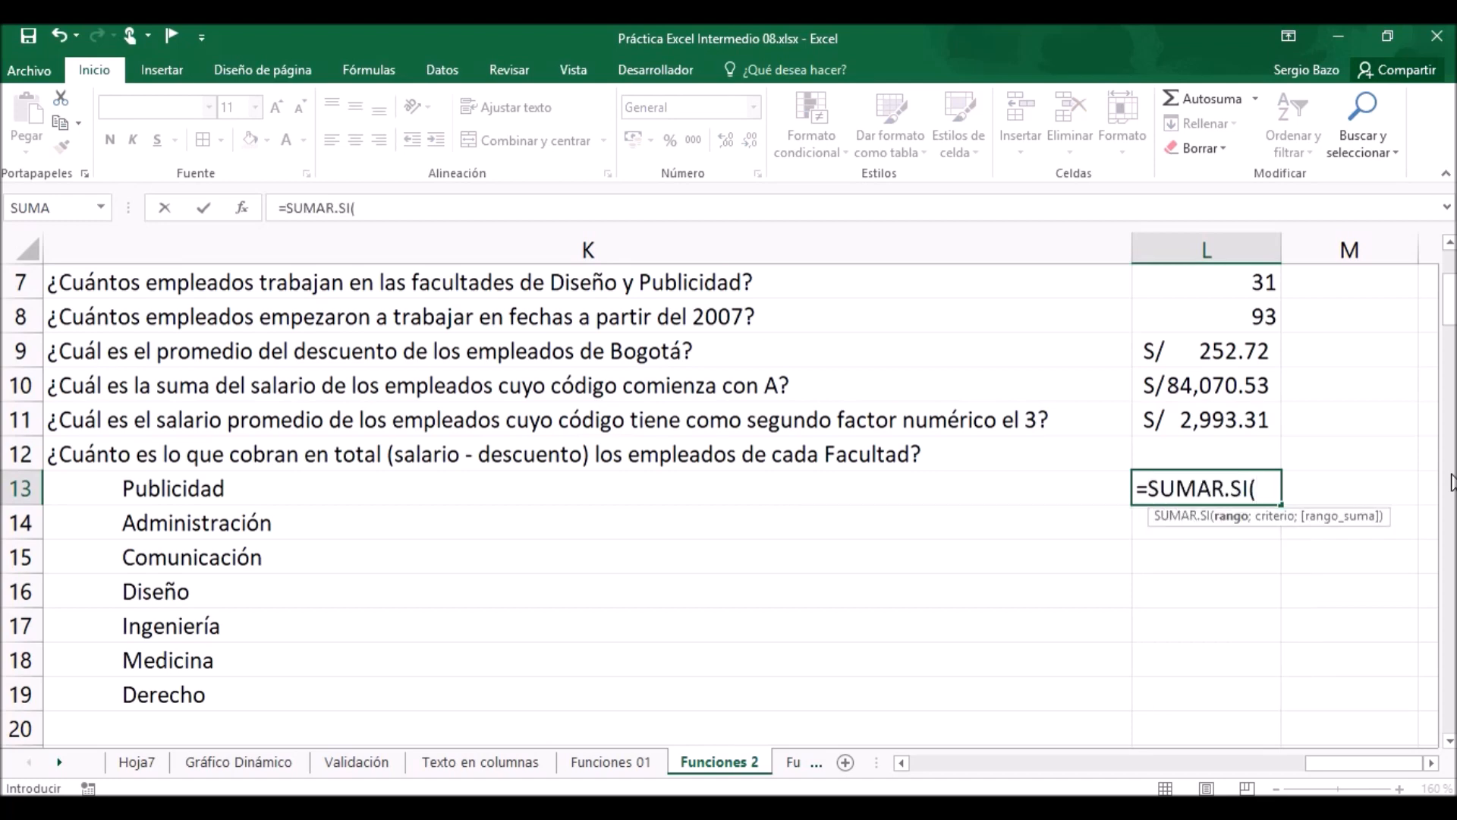
type("fac")
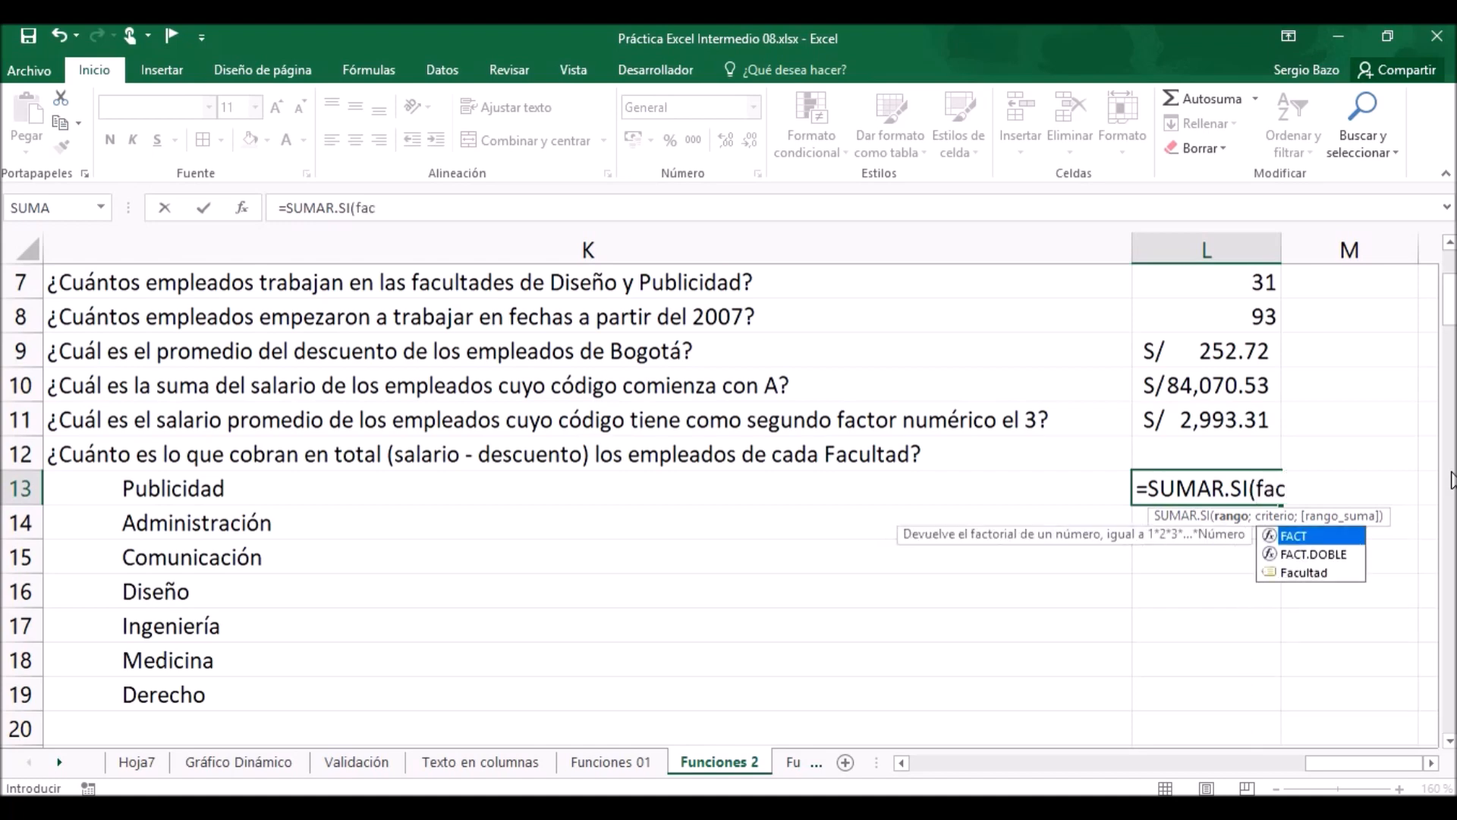
key("Down")
key("Down")
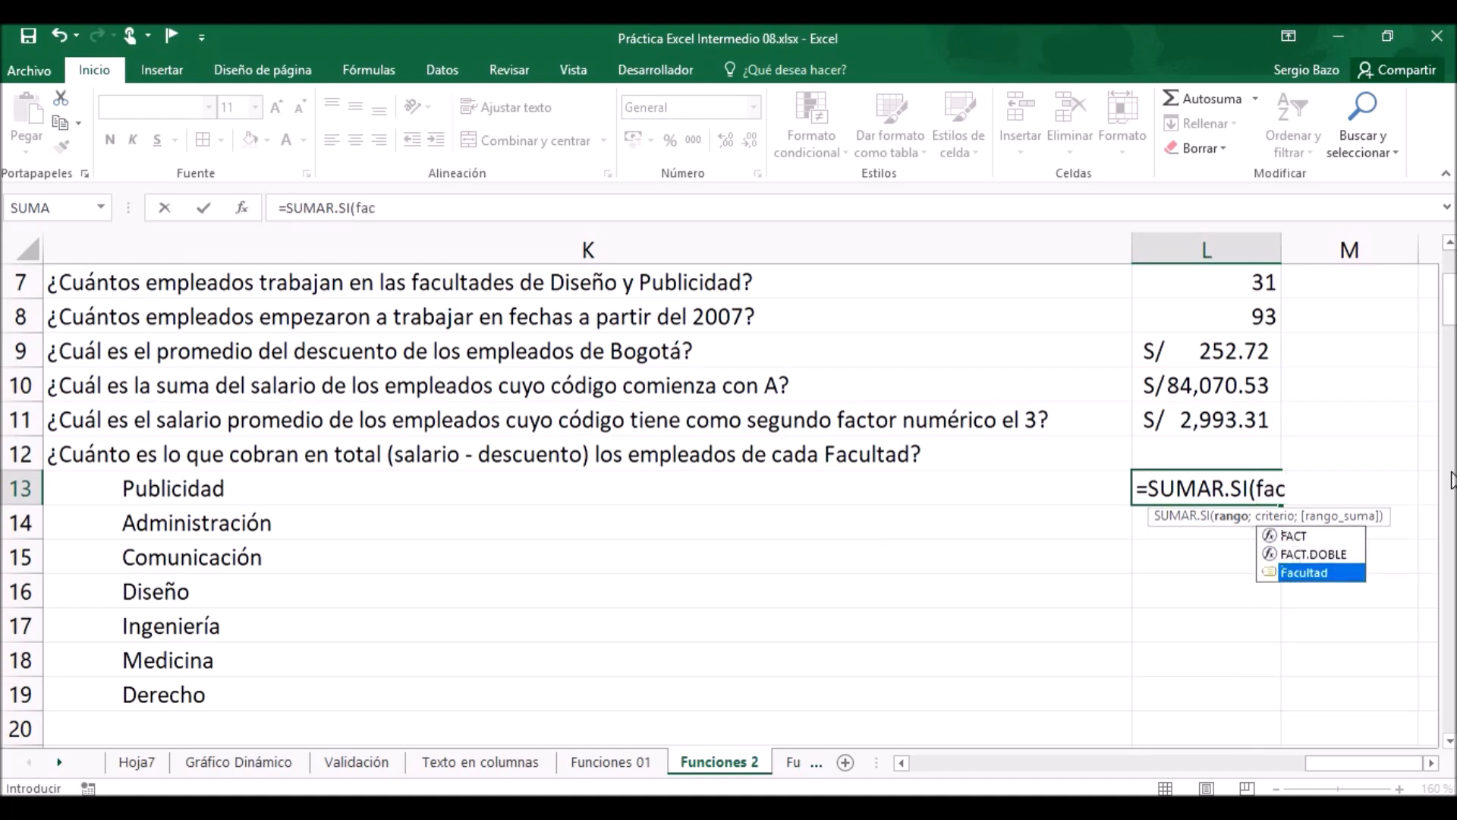
key("Tab")
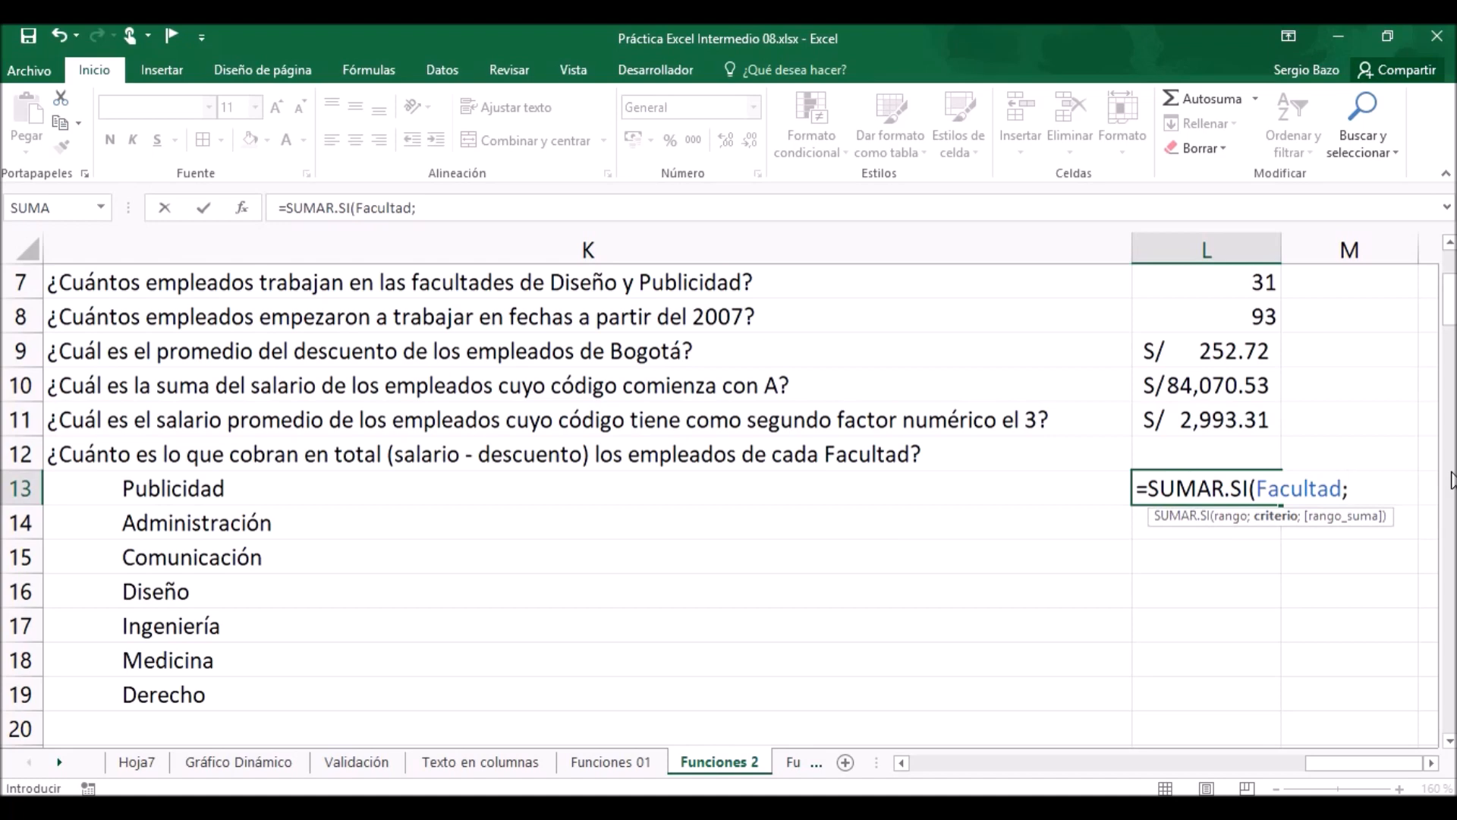
Complete the L13 formula with K13 as the criterion and the named range Salario as the sum range.
left_click(185, 488)
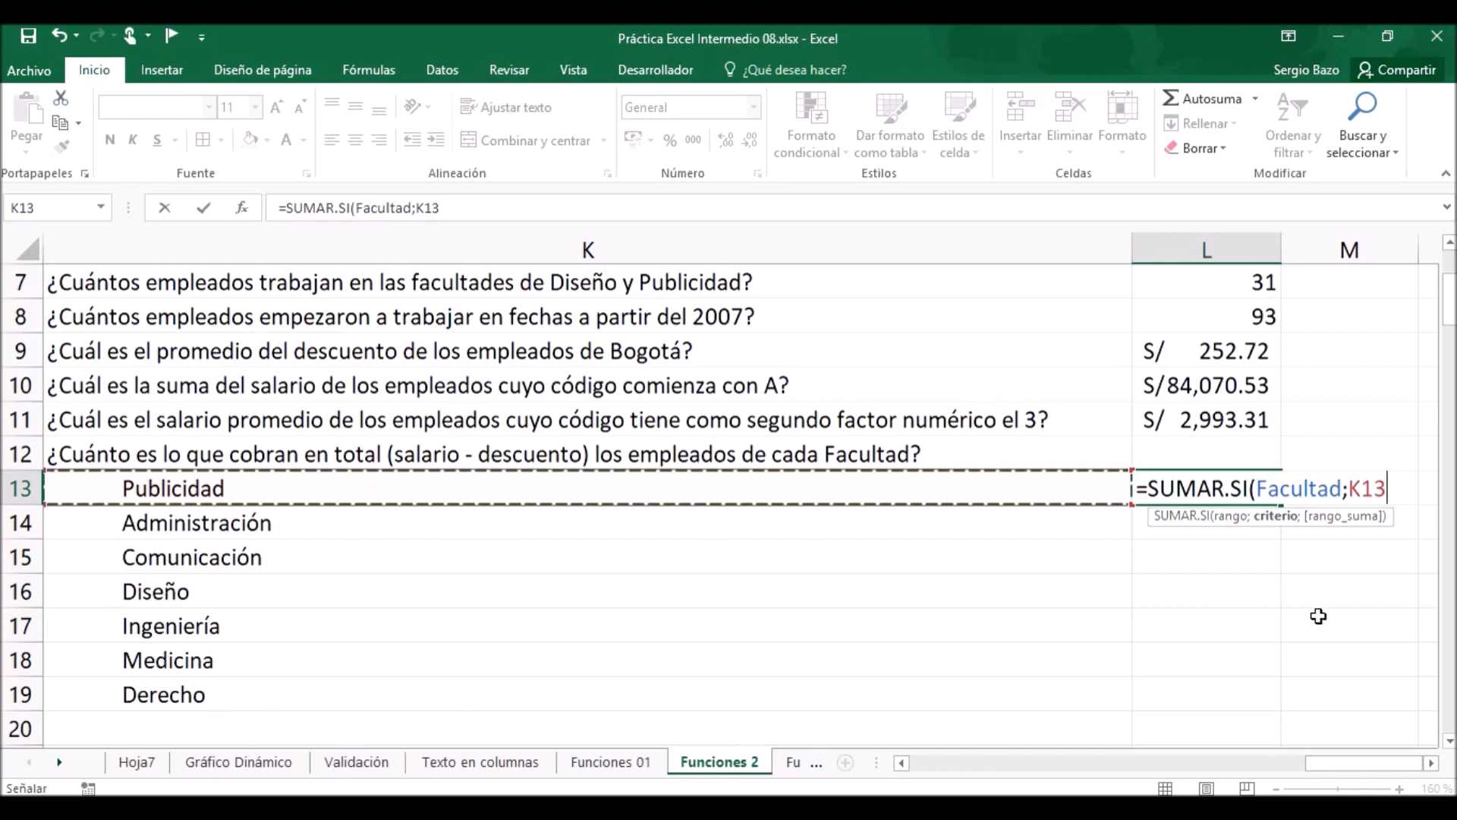
type(";")
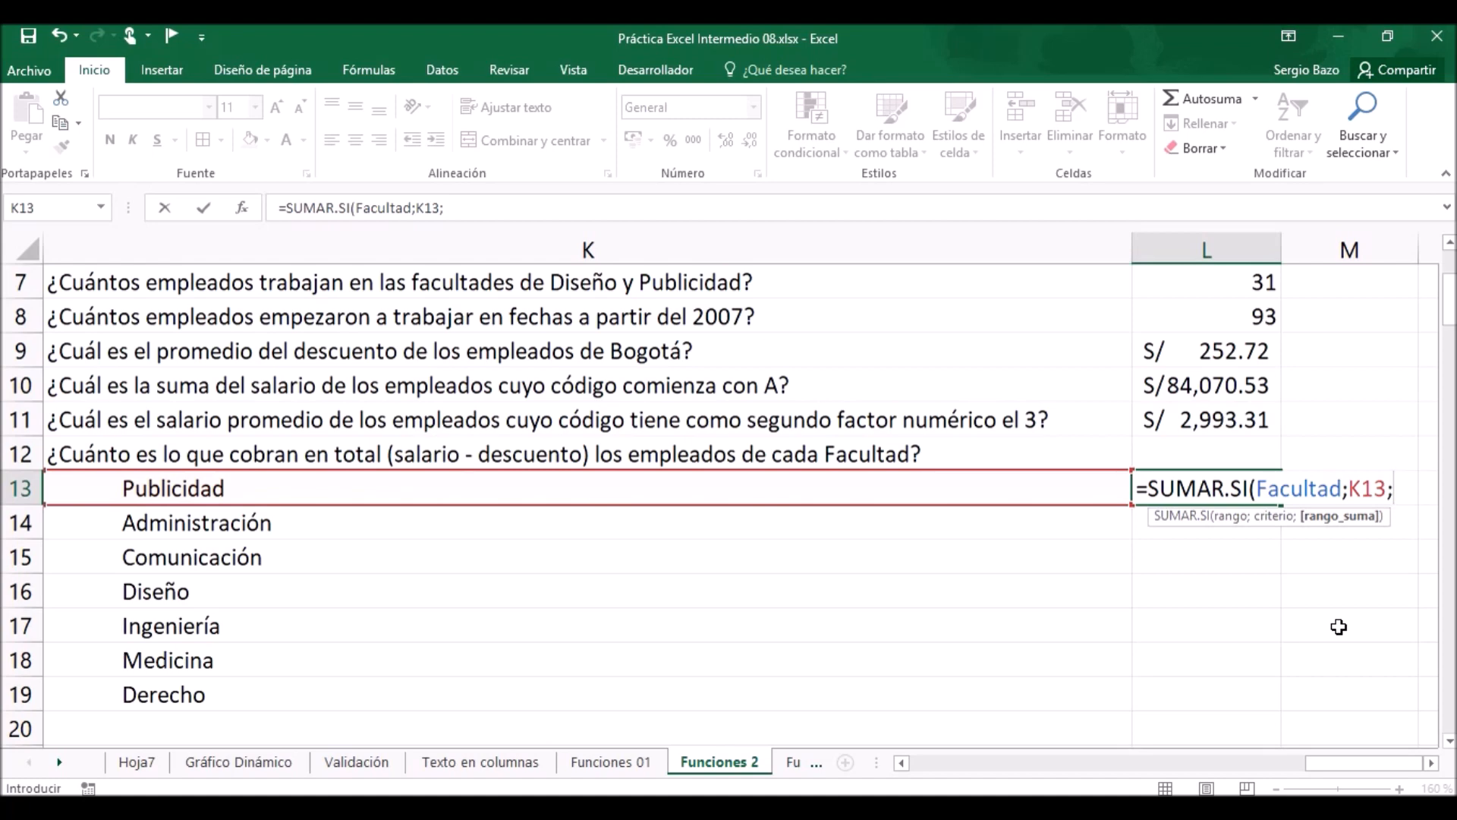
type("sala")
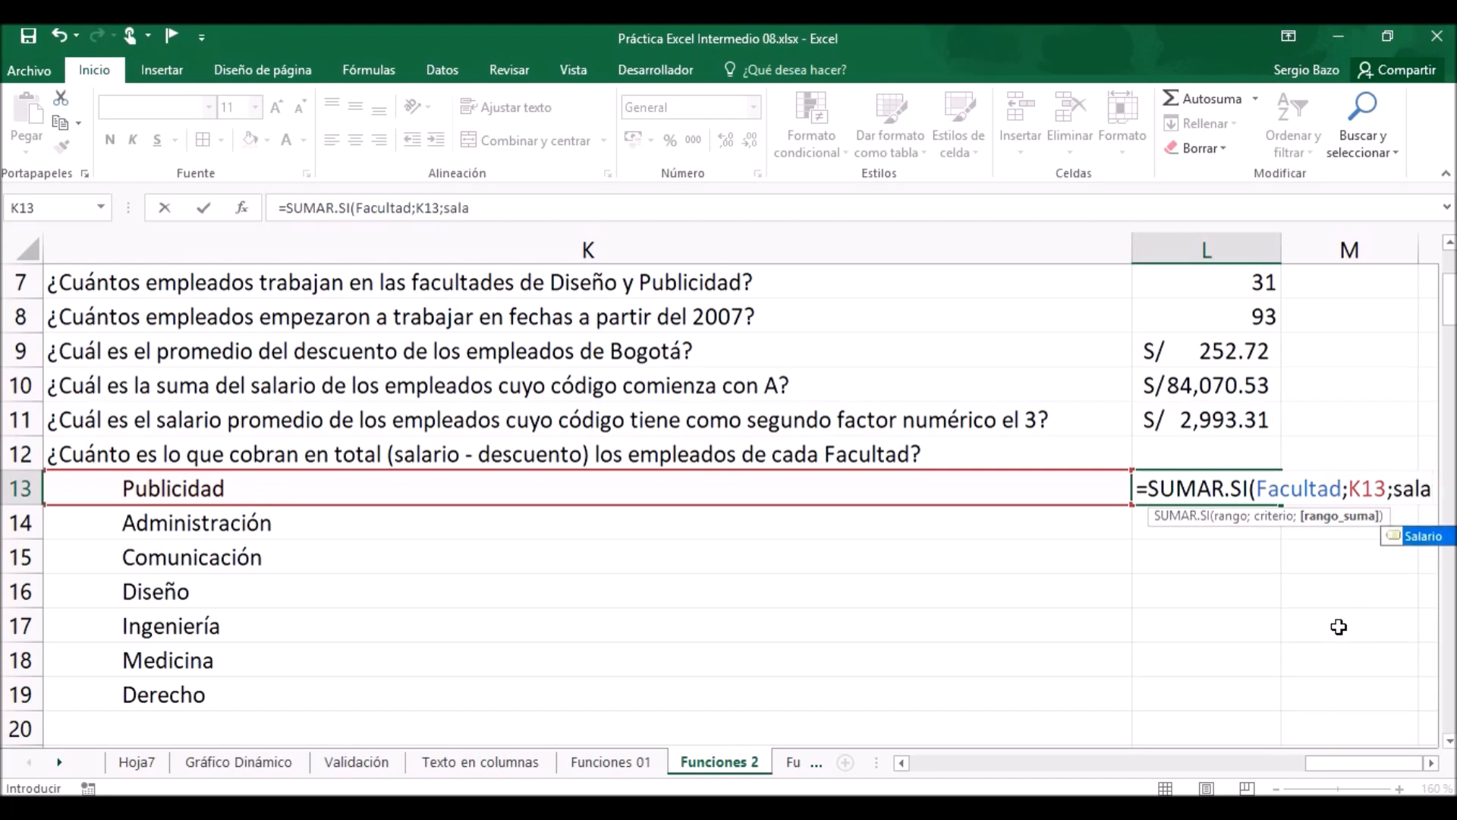
key("Tab")
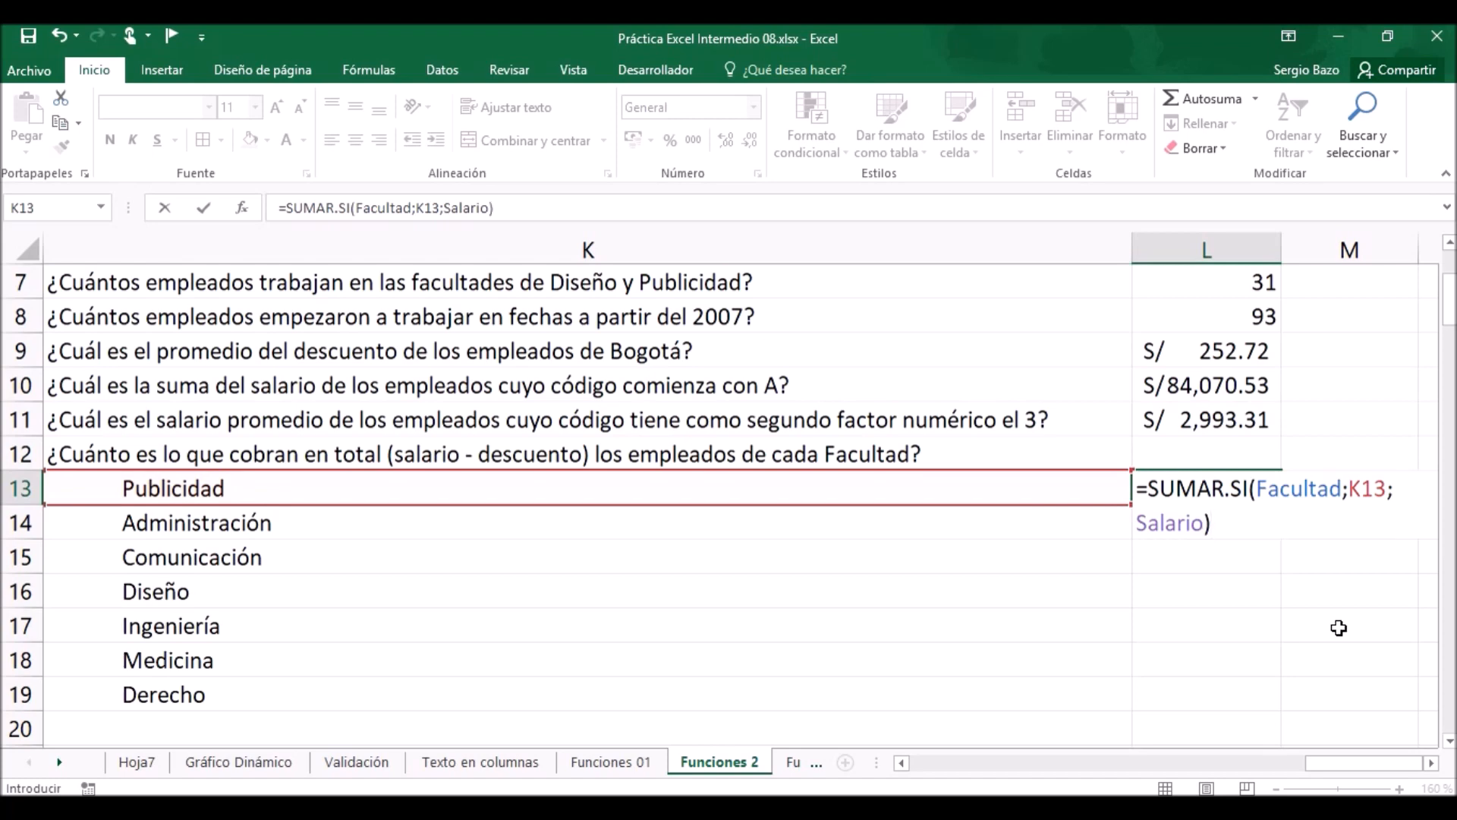
key("Return")
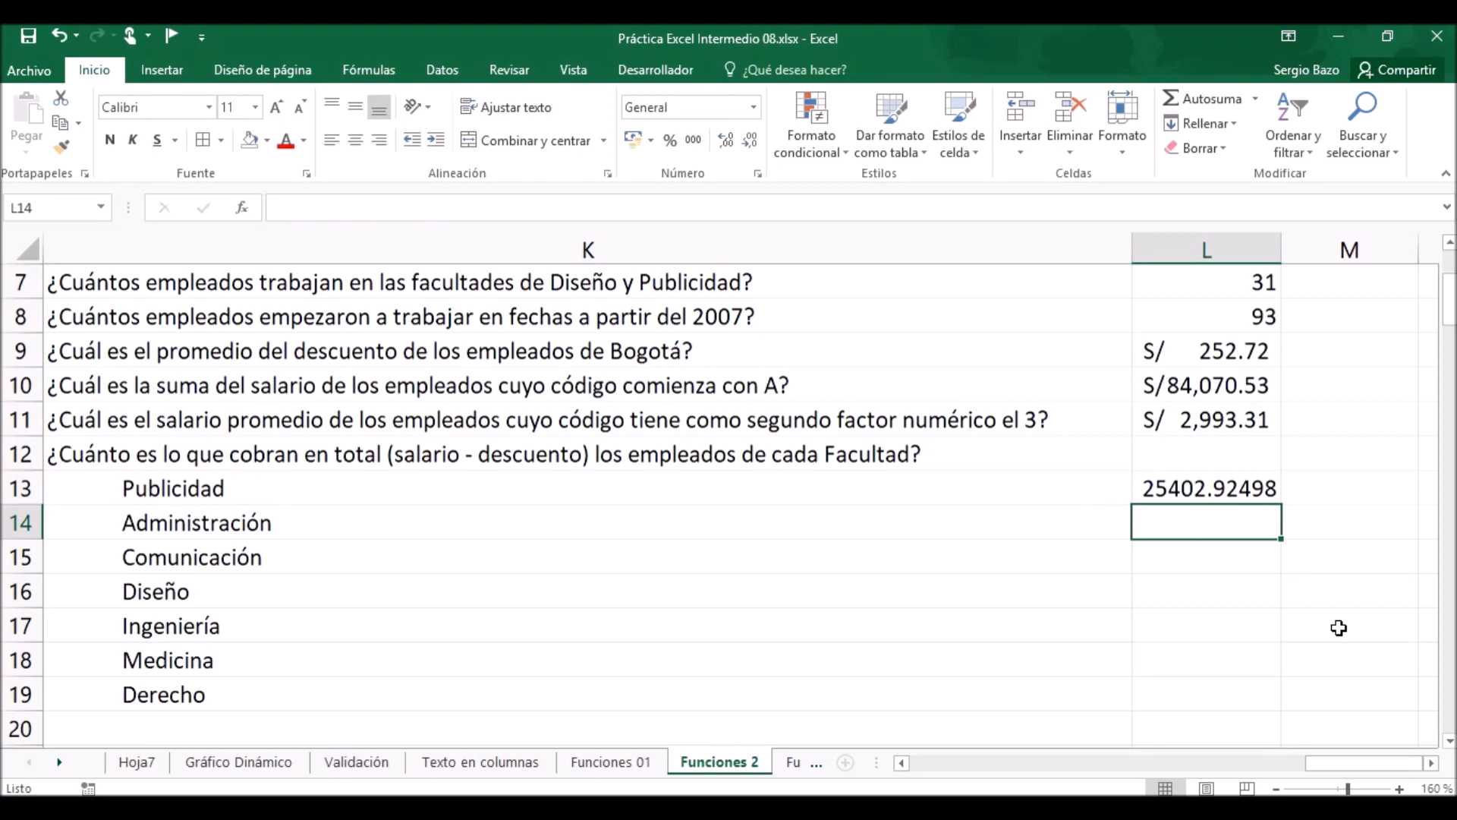
Extend the L13 formula with a minus sign followed by a copy of its SUMAR.SI(Facultad;K13;Salario) expression.
double_click(1248, 486)
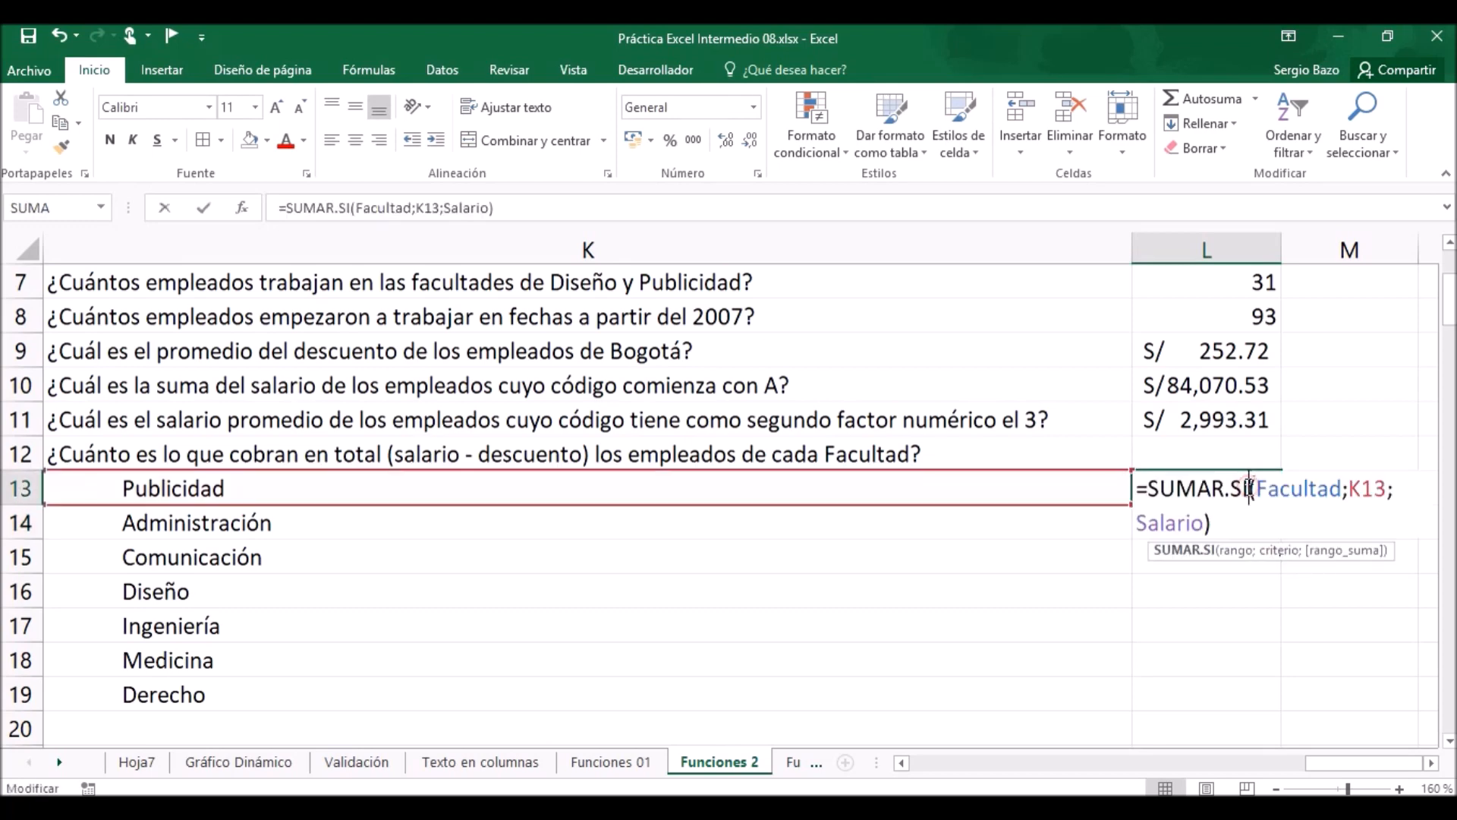
left_click(1227, 520)
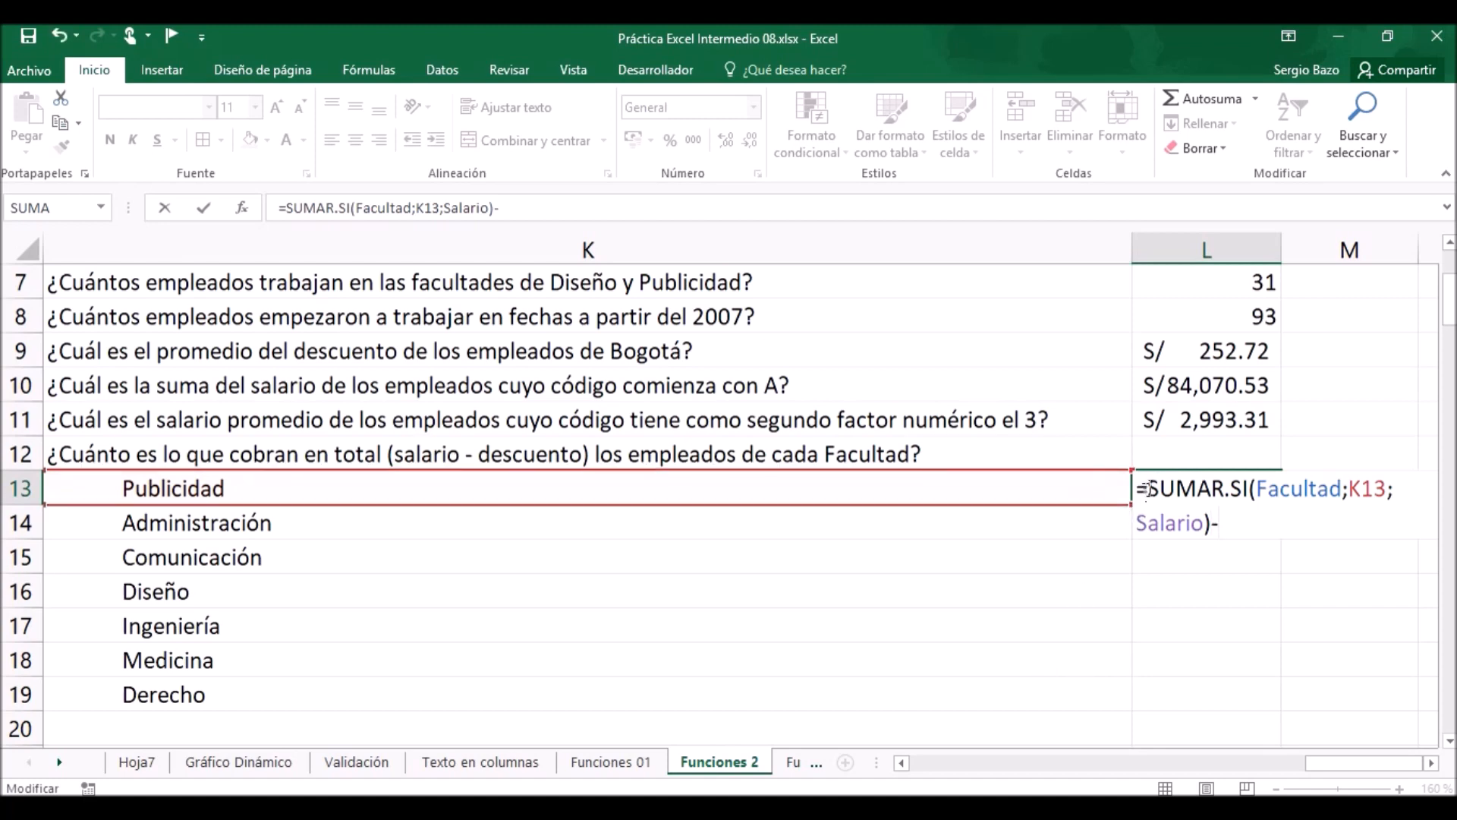
left_click_drag(1147, 488, 1206, 524)
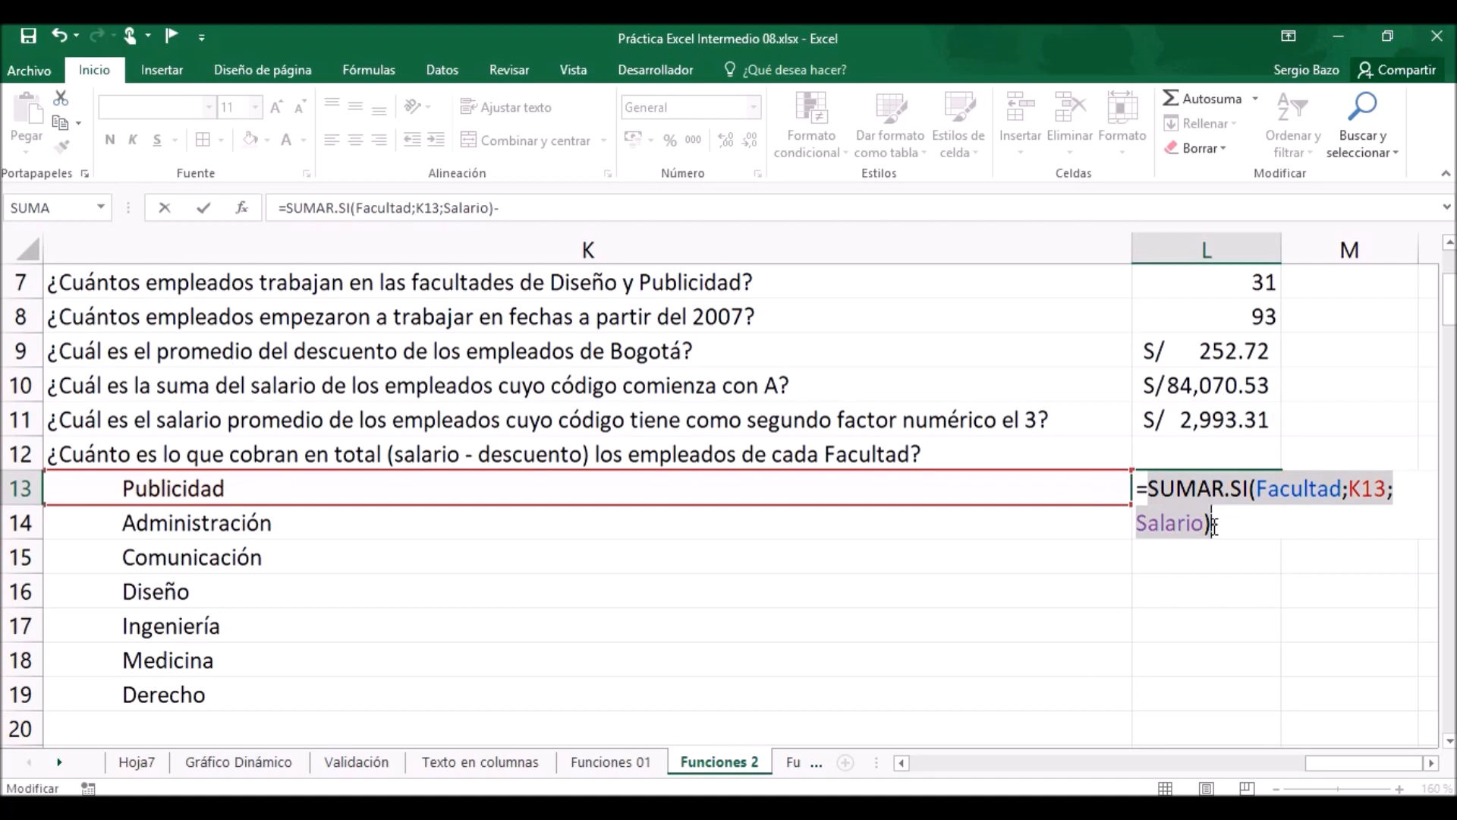
key("ctrl+c")
left_click(1265, 534)
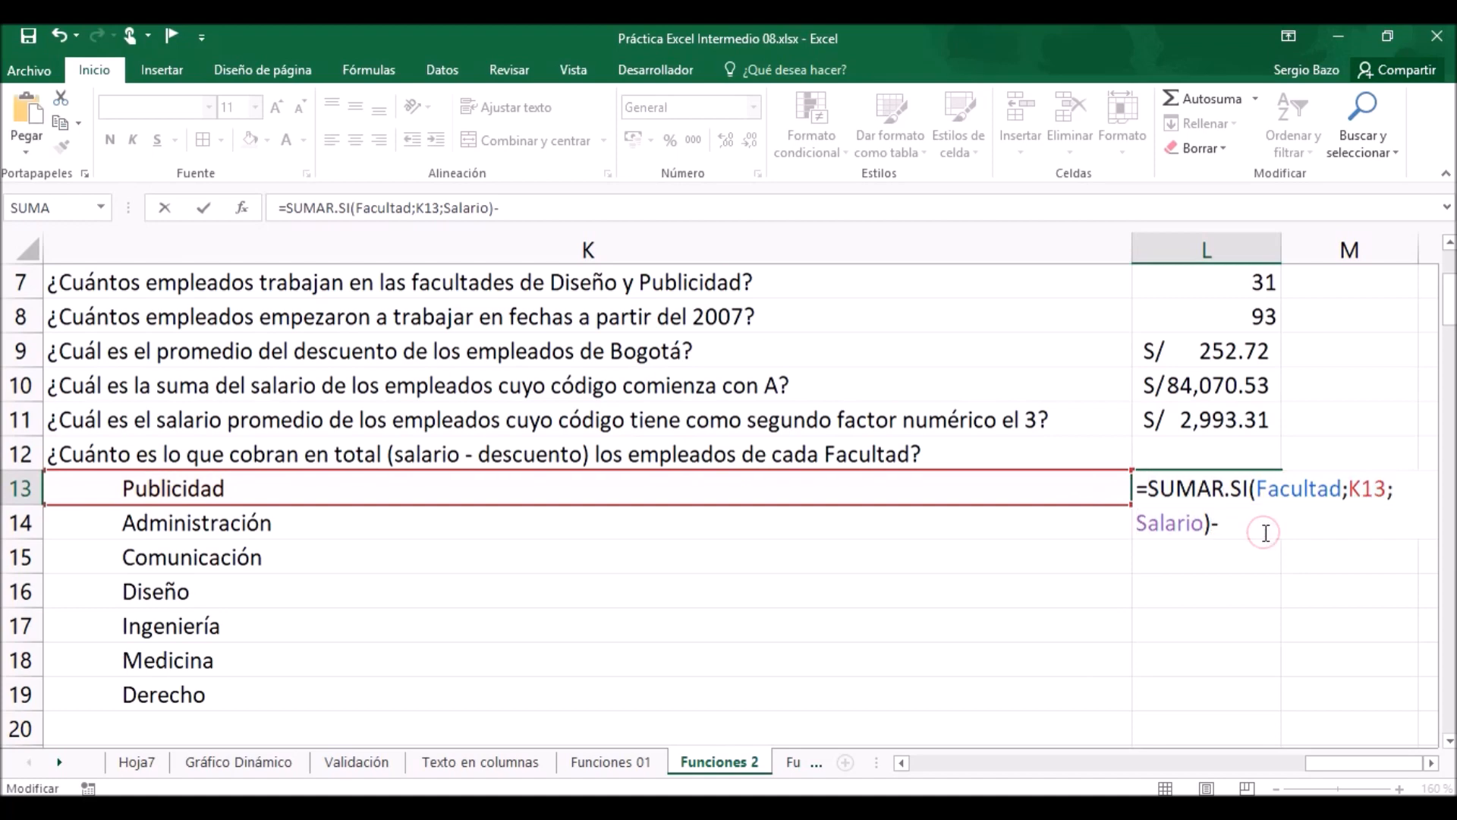
key("ctrl+v")
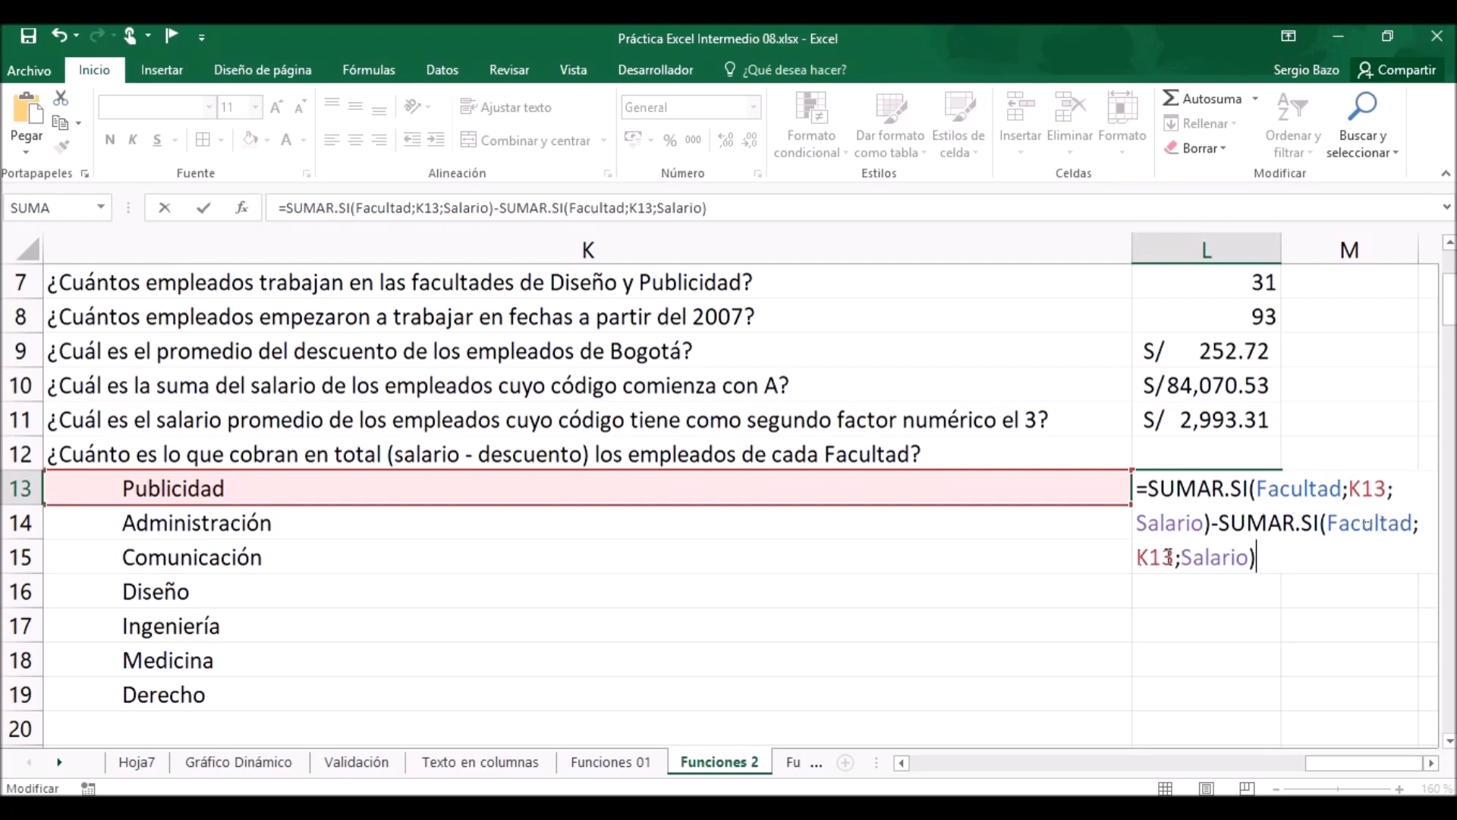
Replace Salario with the named range Descuento in the second SUMAR.SI of the L13 formula.
left_click_drag(1182, 556, 1252, 557)
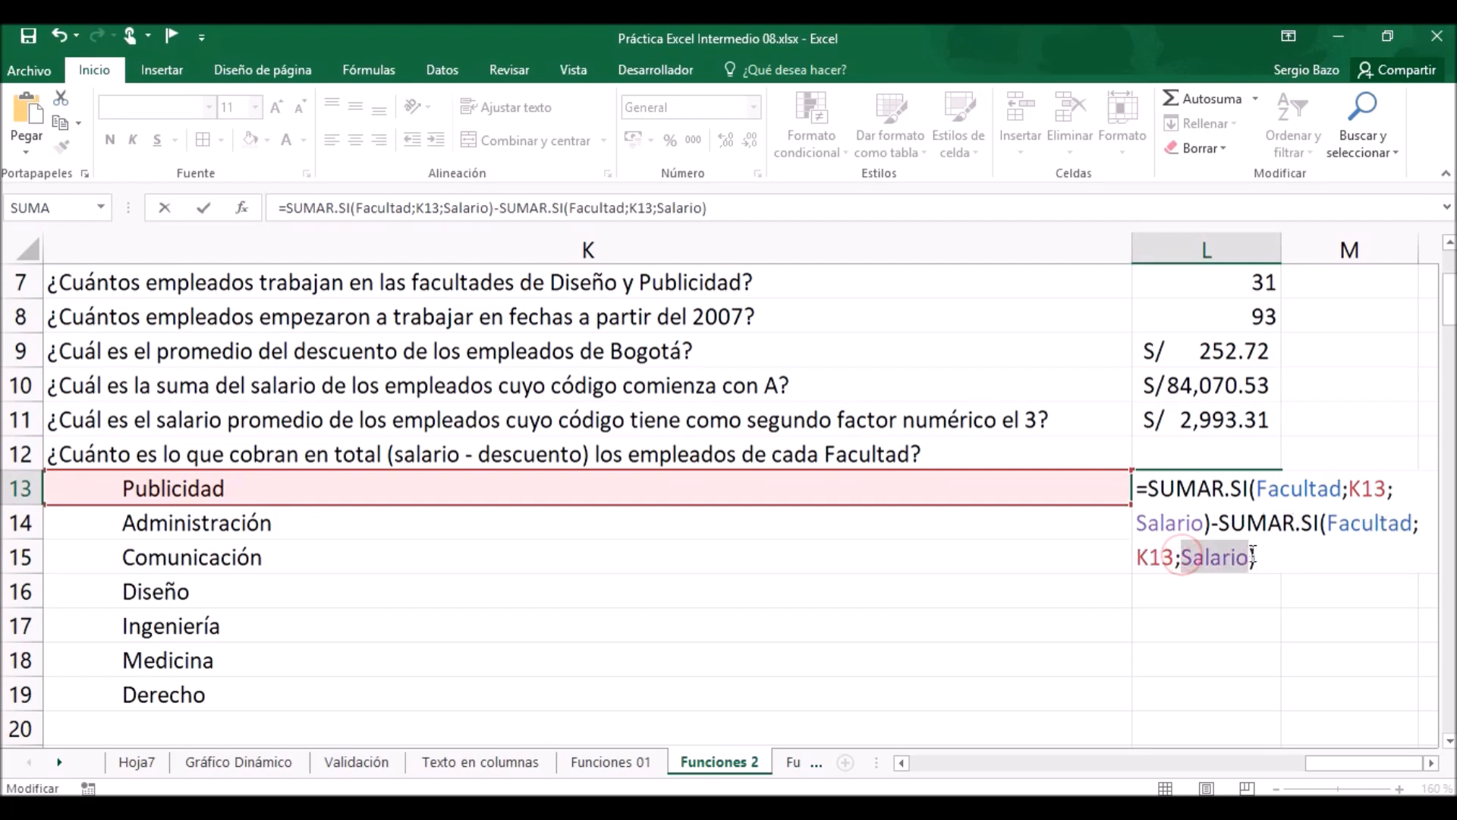
type("desc")
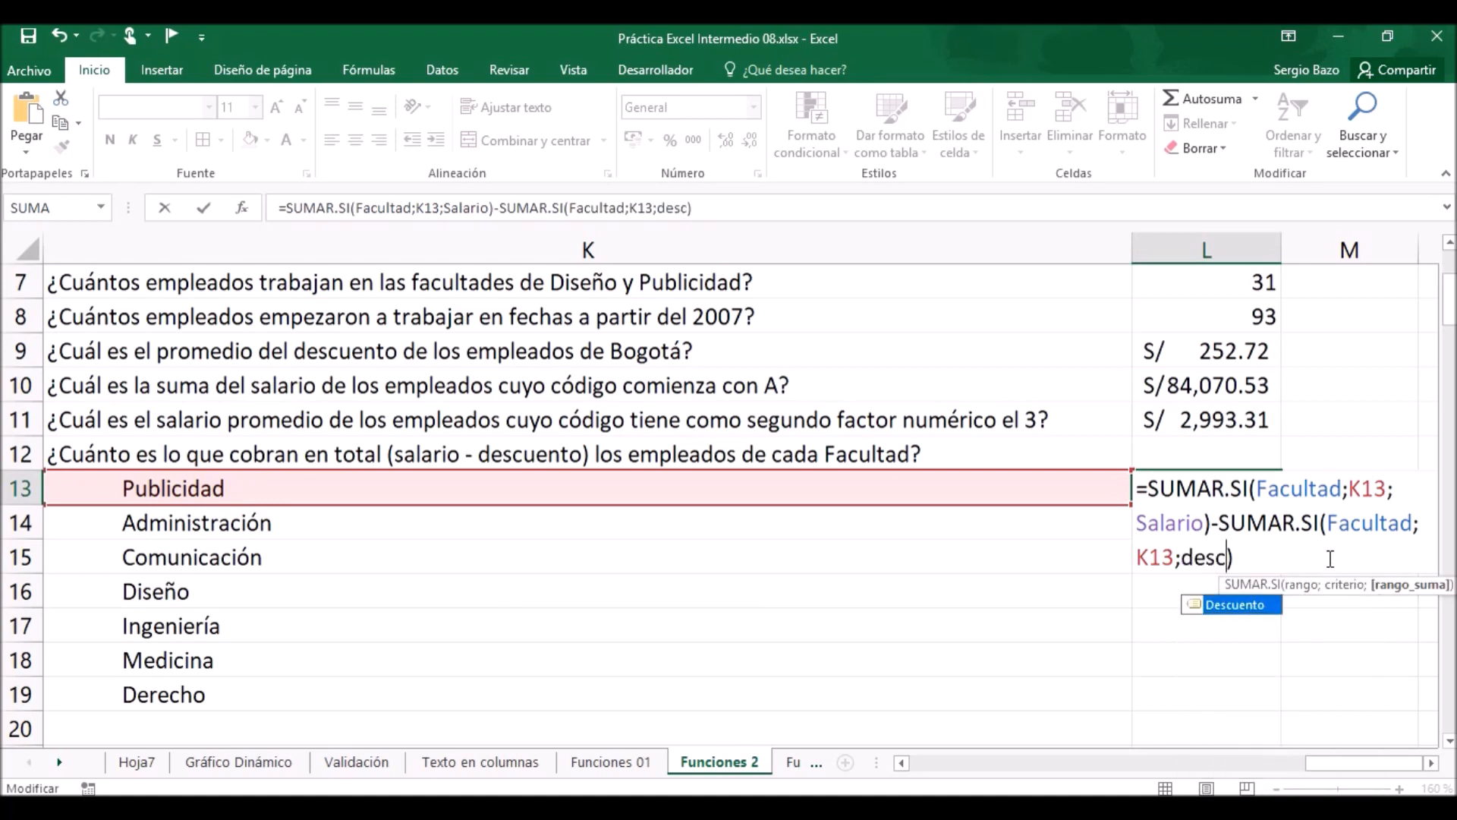
key("Tab")
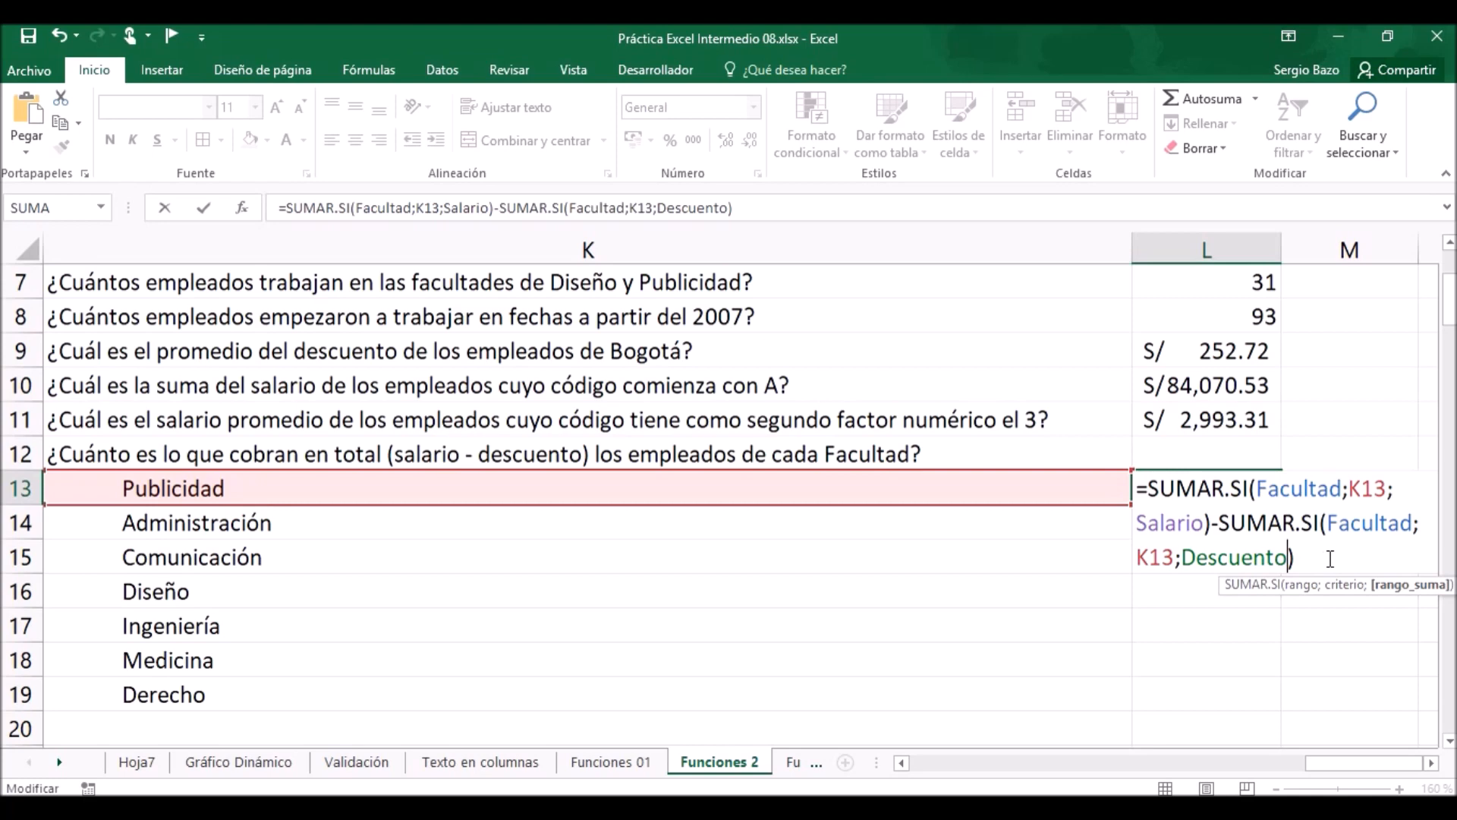
left_click(1430, 763)
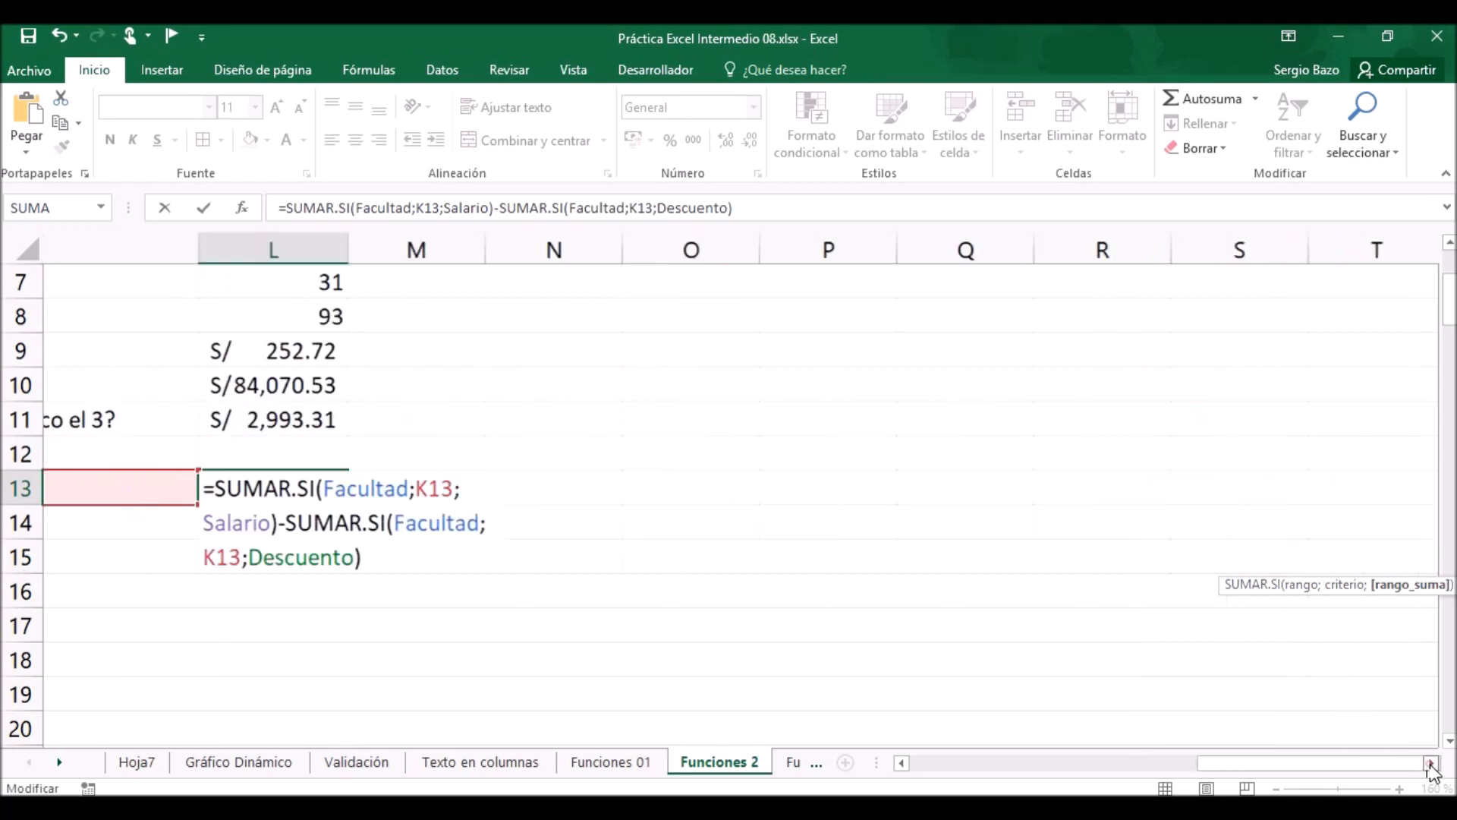
Review the completed Salario minus Descuento formula in L13 and commit it to the cell.
left_click(1430, 763)
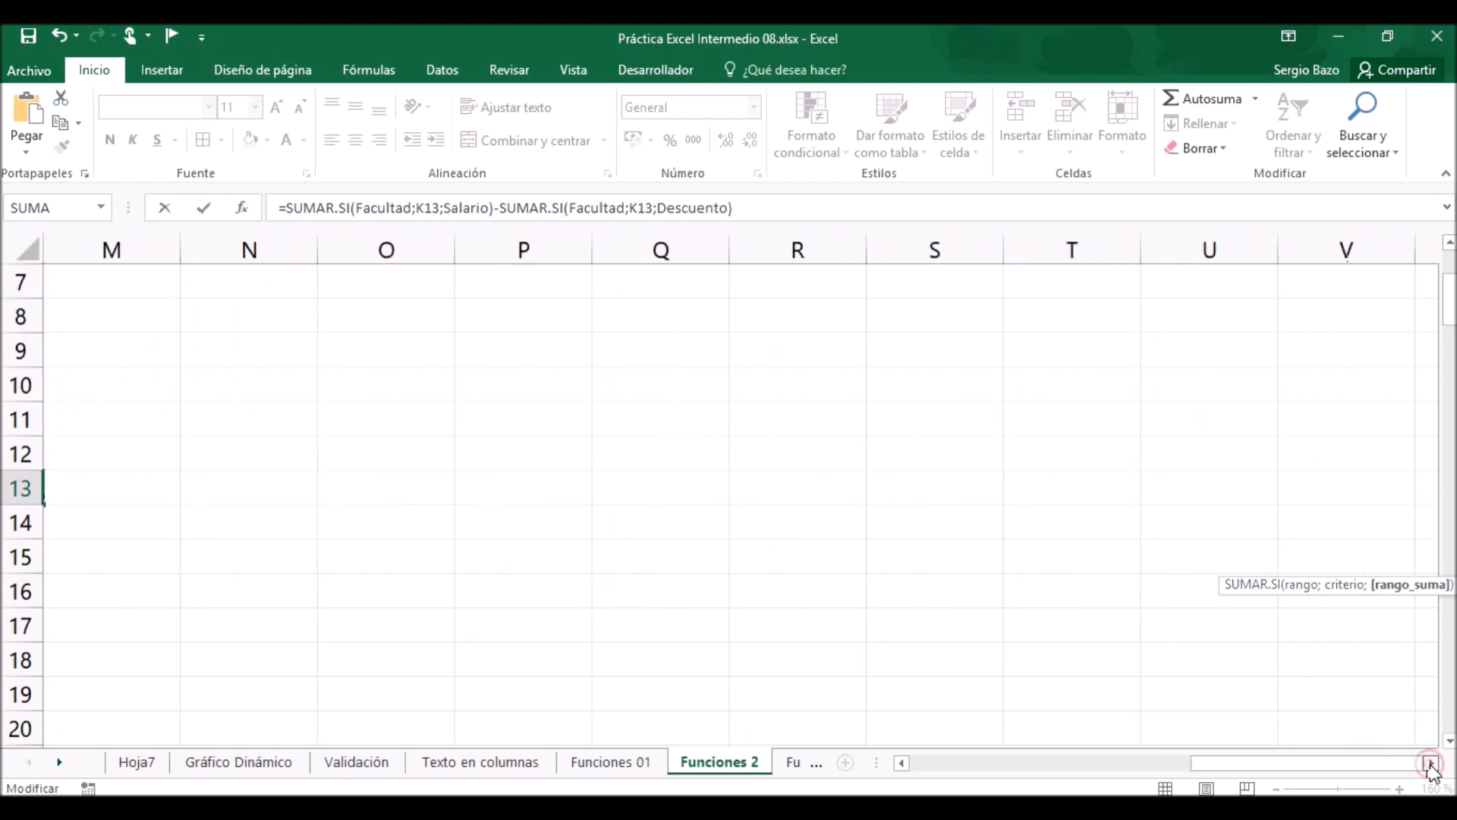
left_click(902, 763)
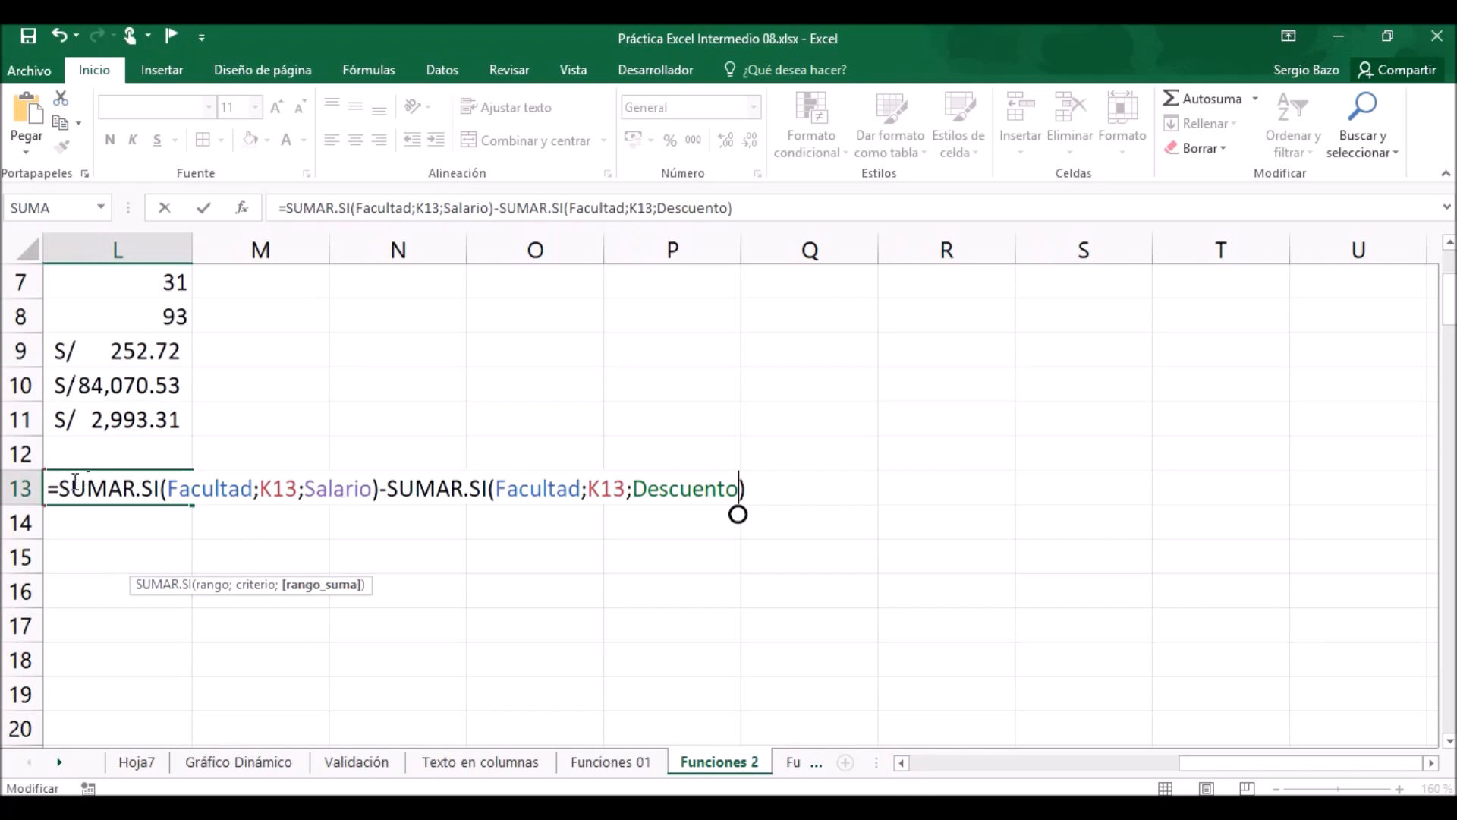
left_click_drag(63, 487, 831, 494)
left_click(812, 488)
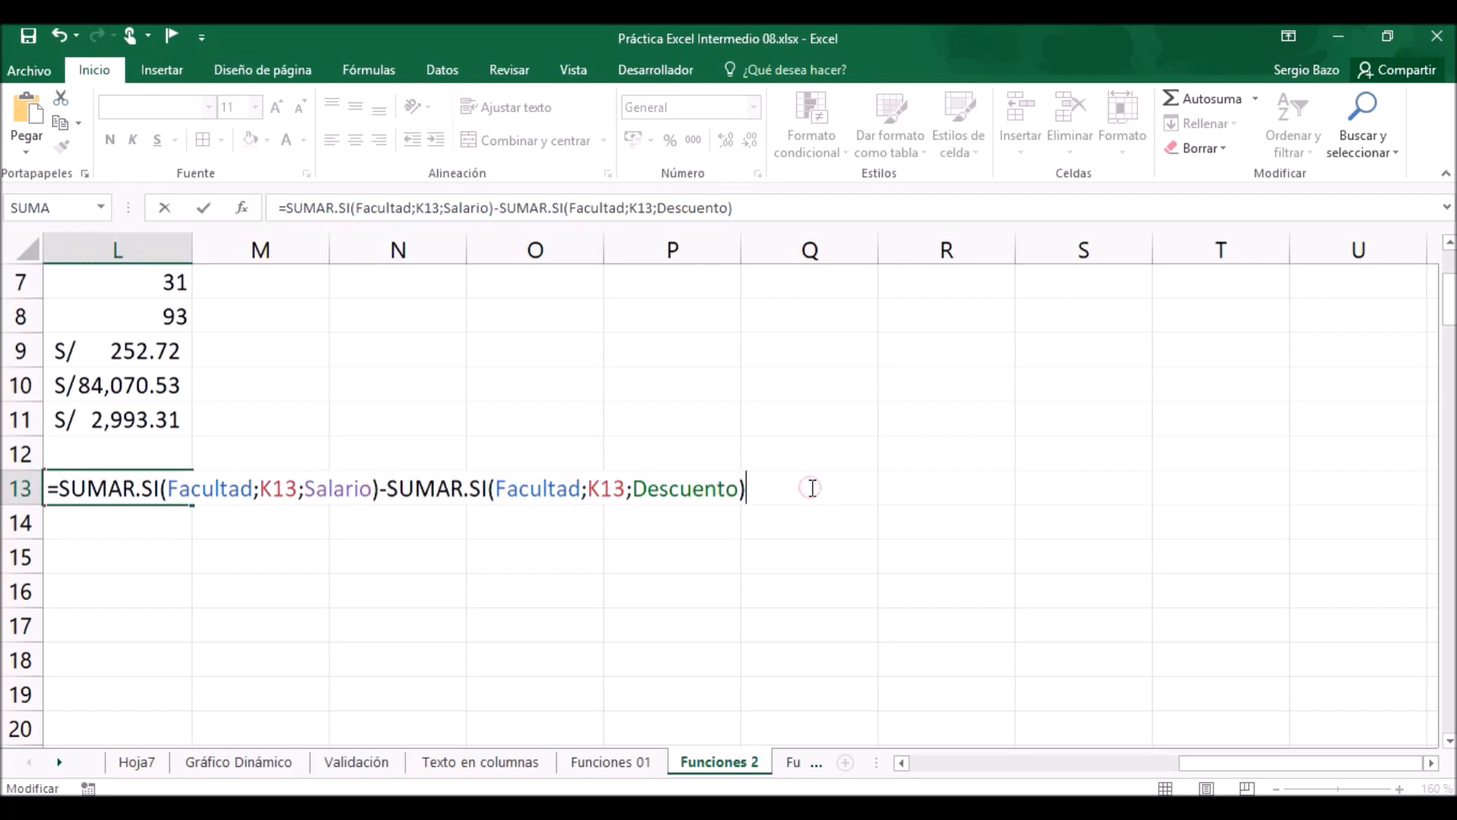
key("Return")
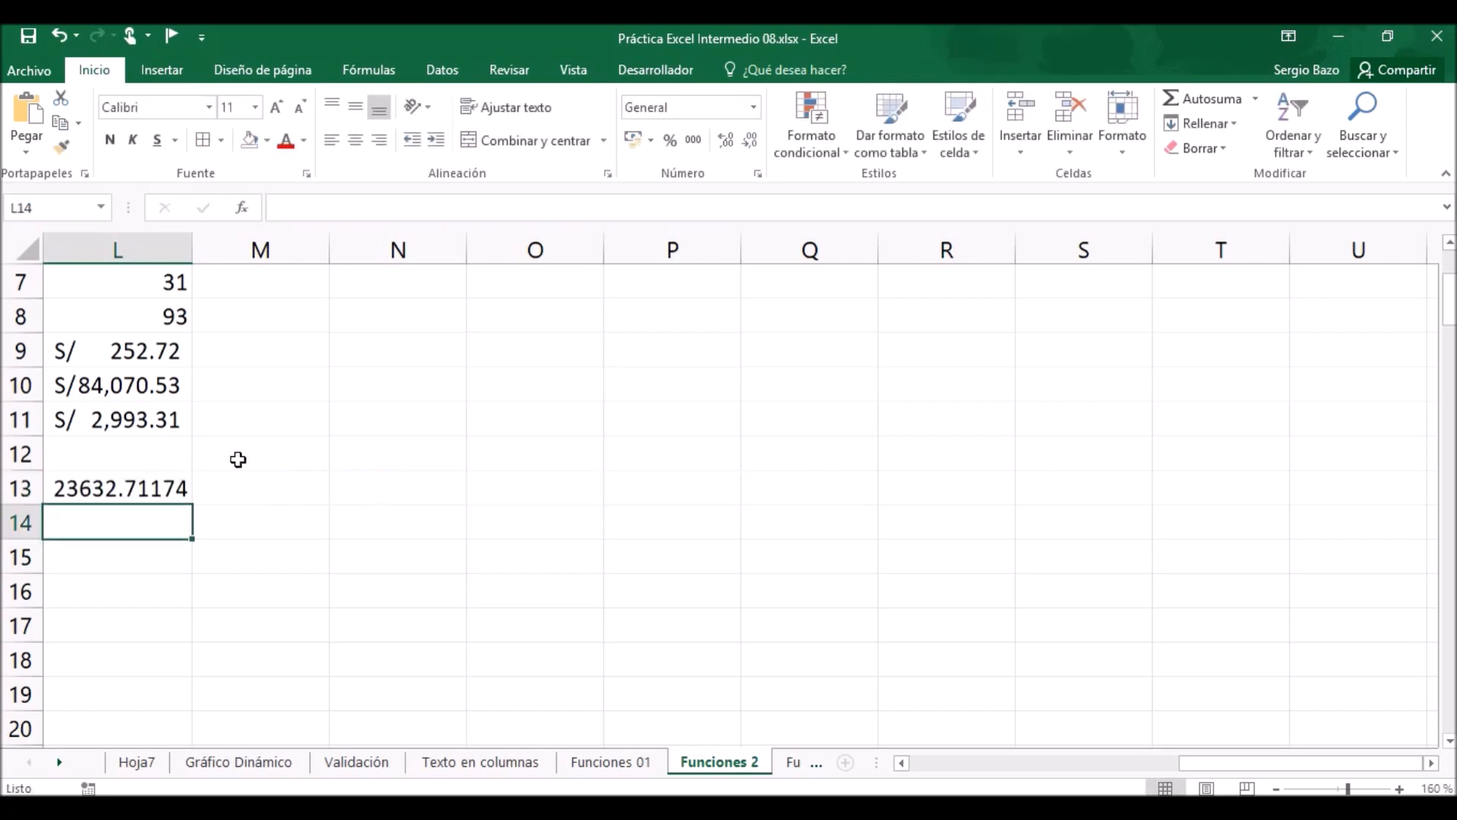
Copy the L13 net pay formula down to L19 and apply the accounting currency format to L13:L19.
left_click(114, 488)
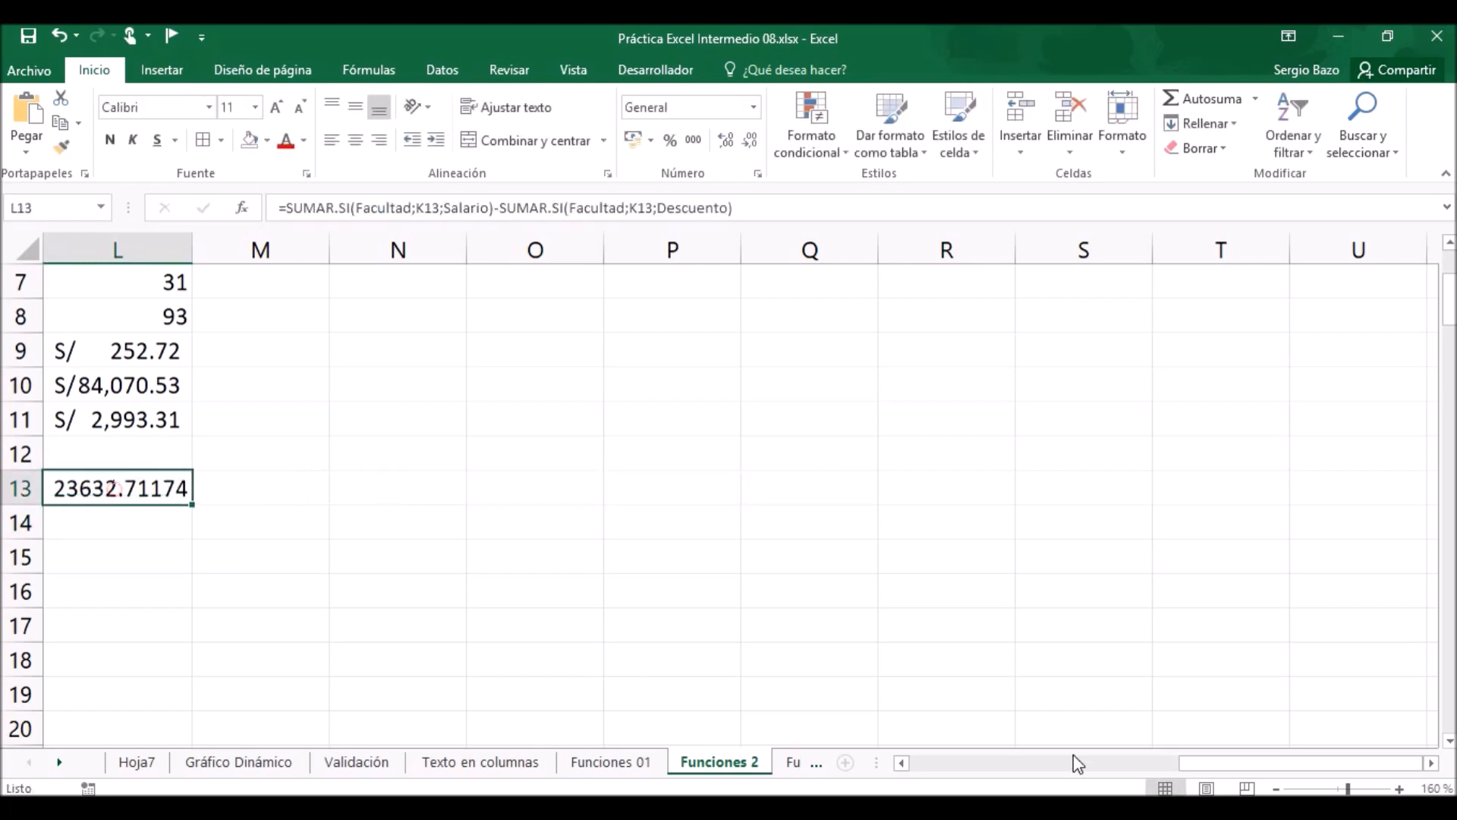
left_click(902, 764)
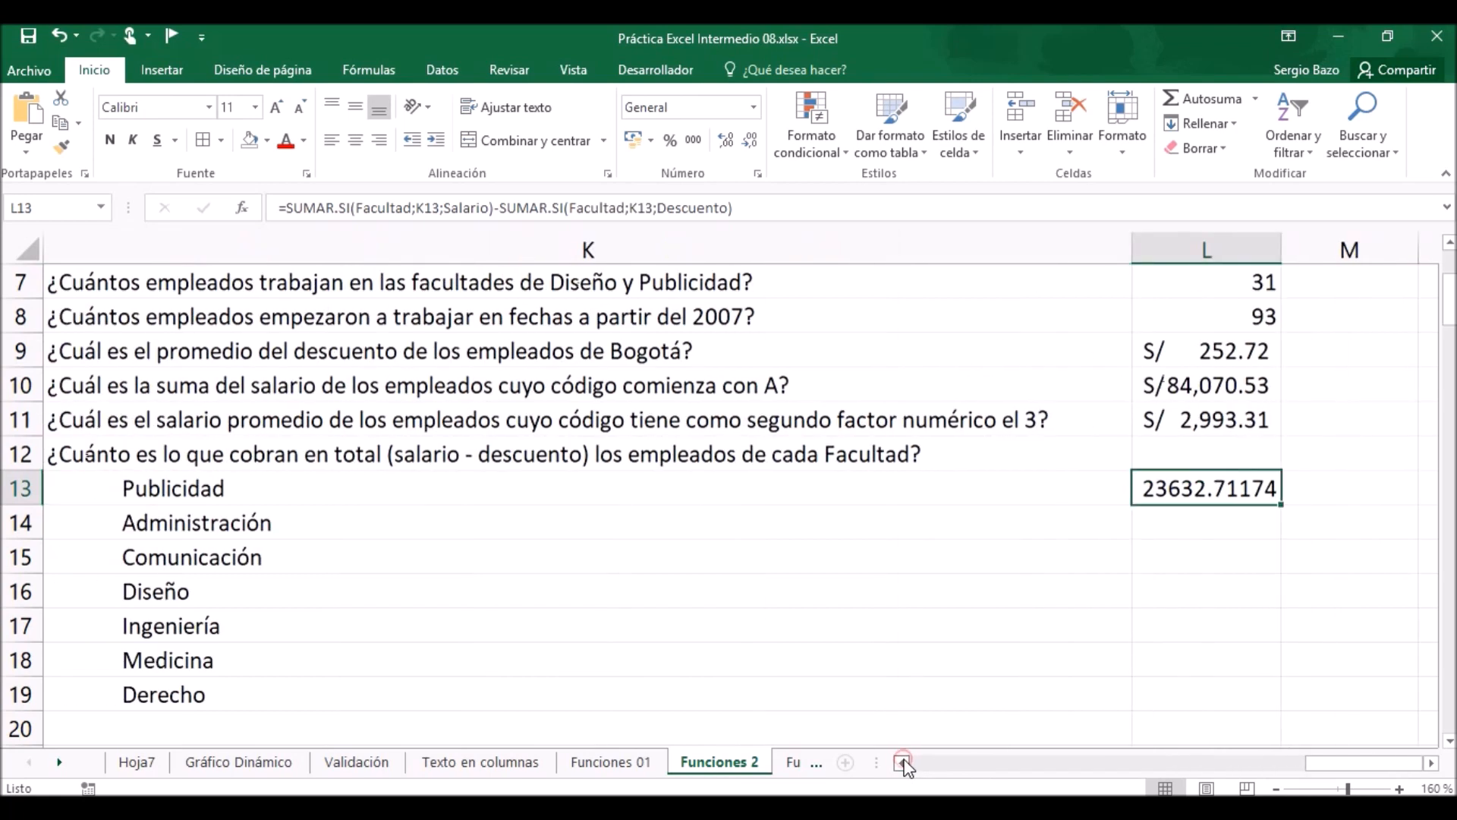
double_click(1281, 504)
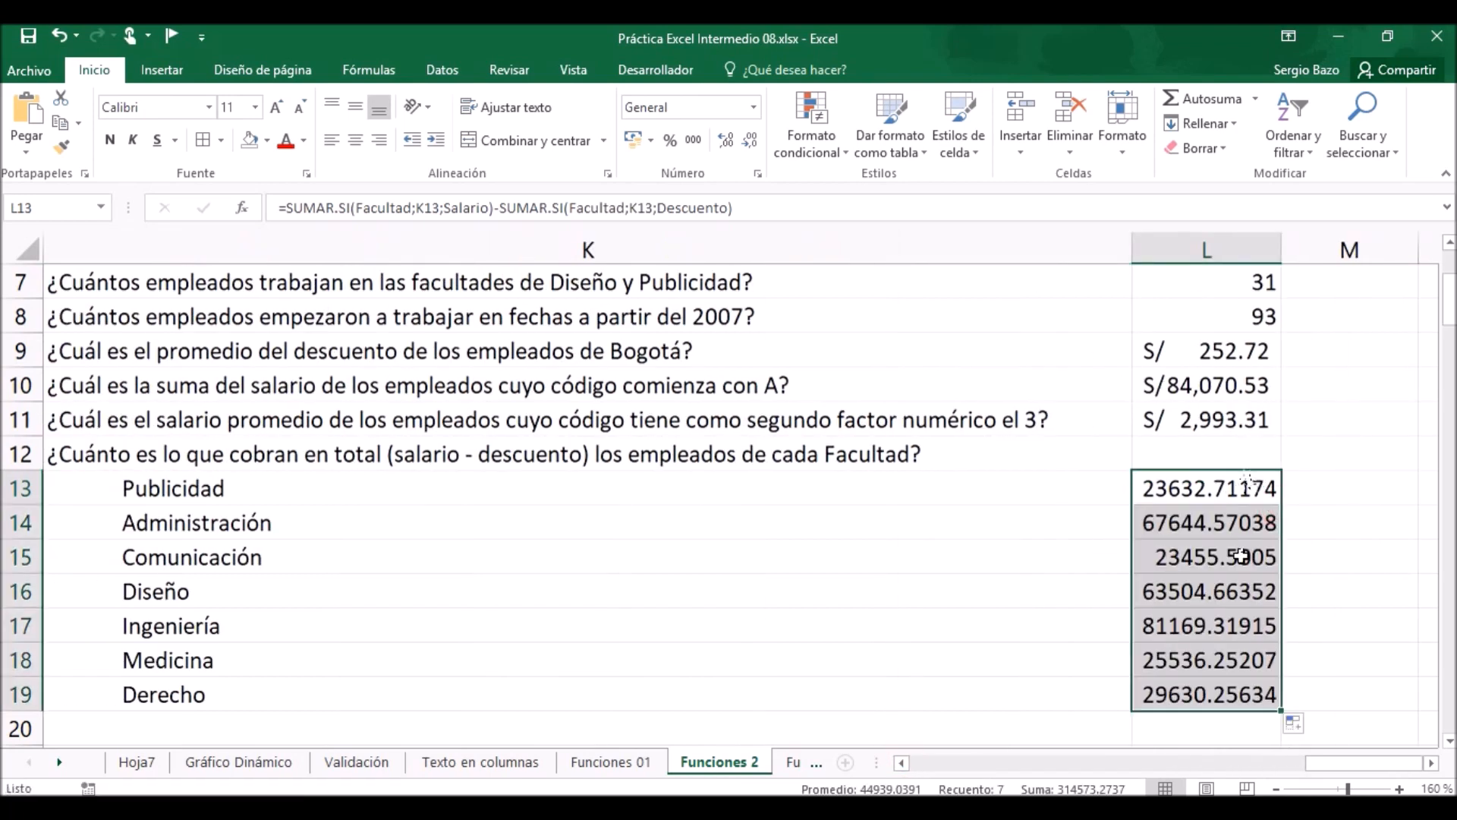
left_click(632, 140)
left_click(1187, 494)
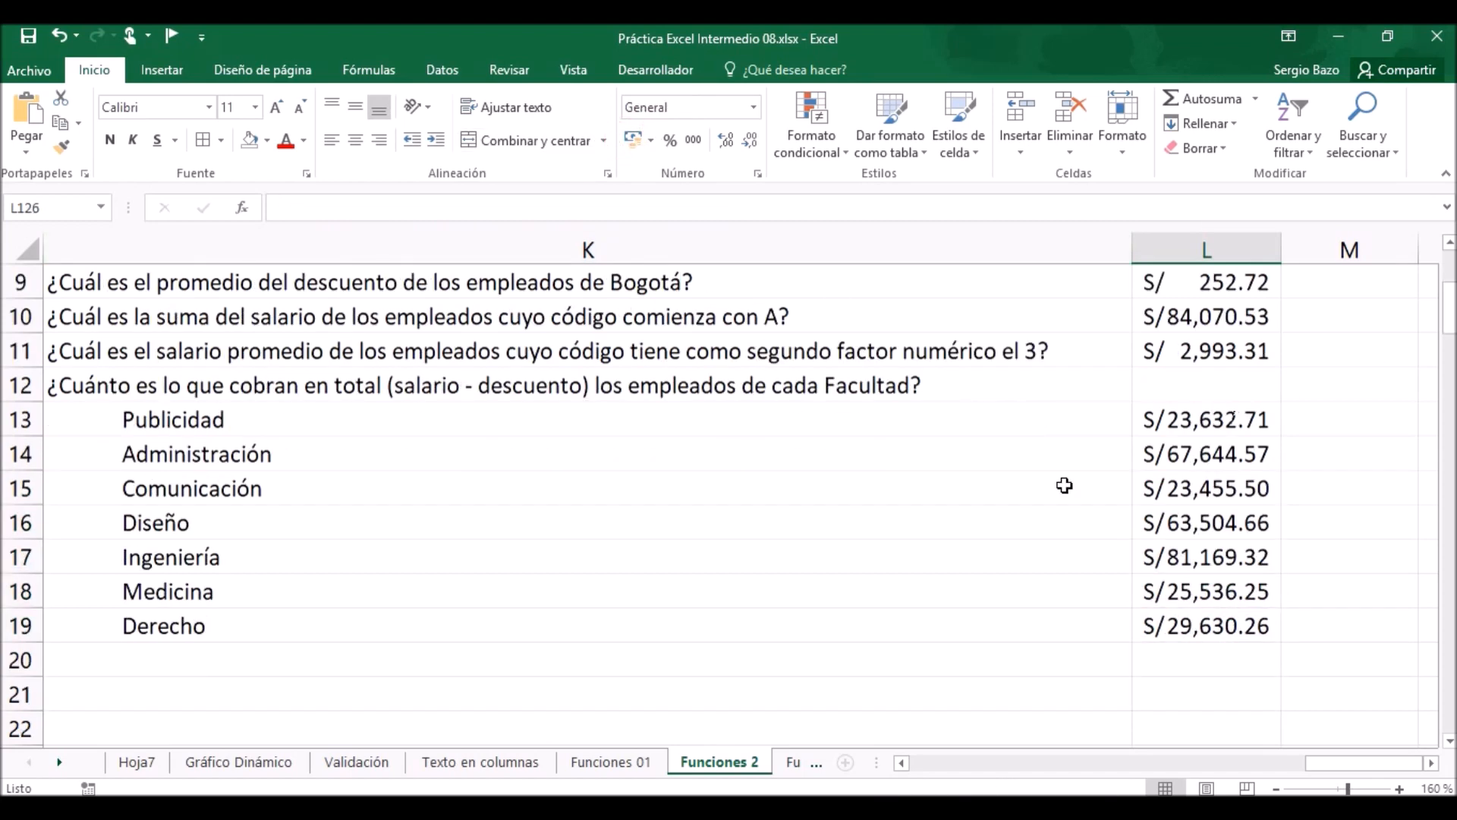
On the Funciones 3 sheet, start a data validation rule for the ID empleado cell M6 that allows Lista.
left_click(793, 762)
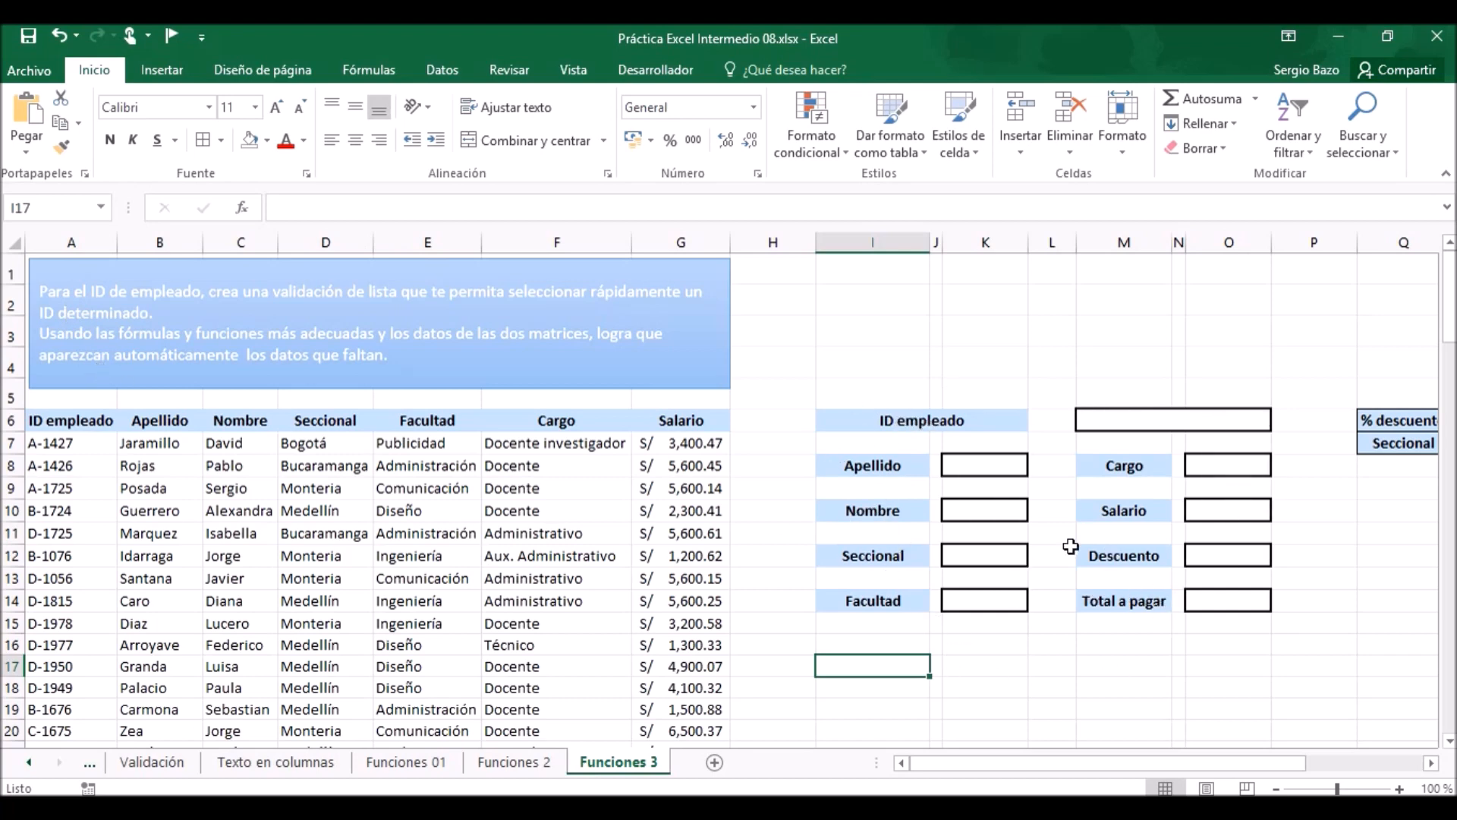
left_click(1138, 417)
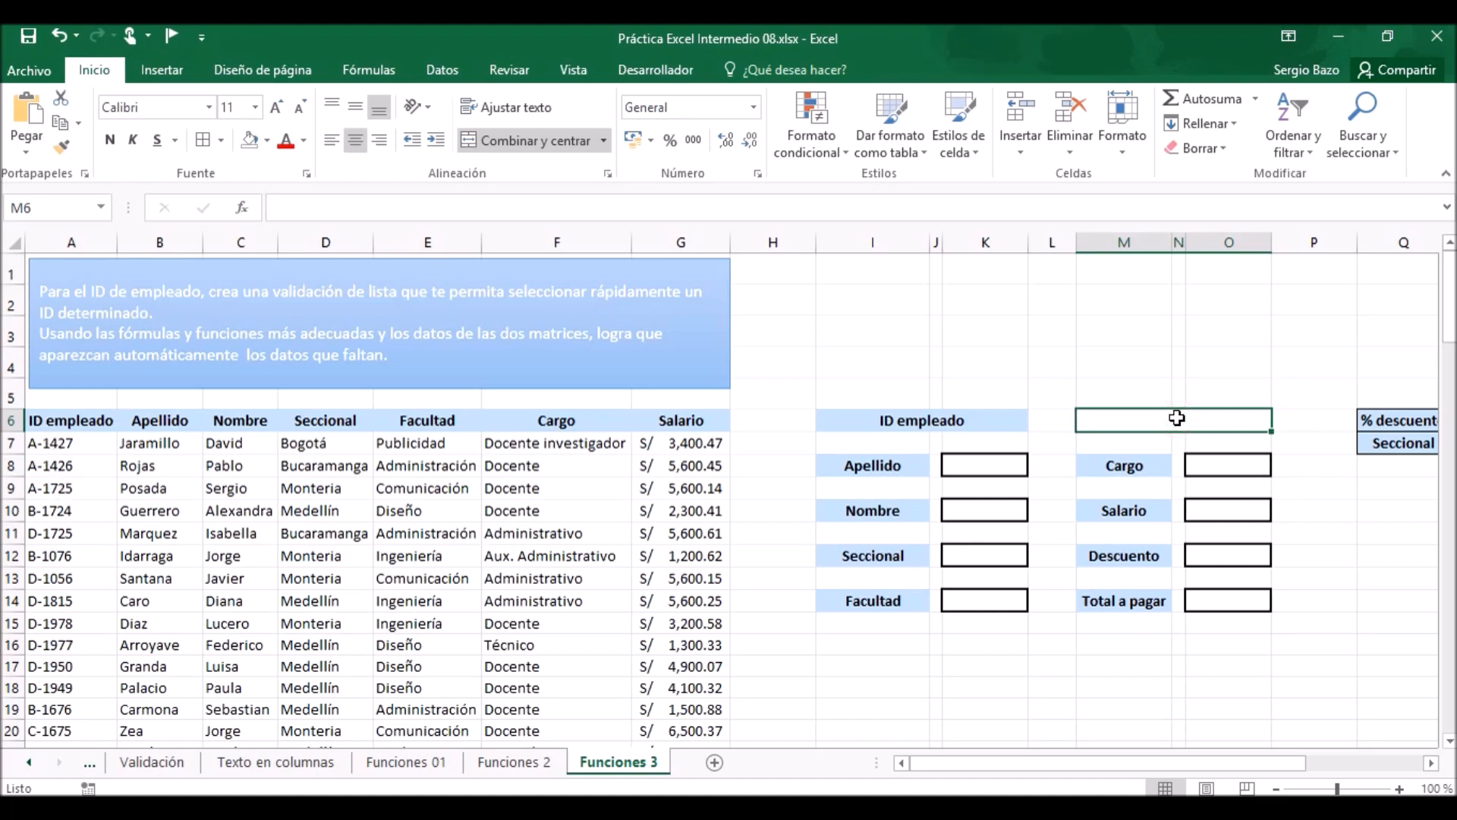
left_click(454, 69)
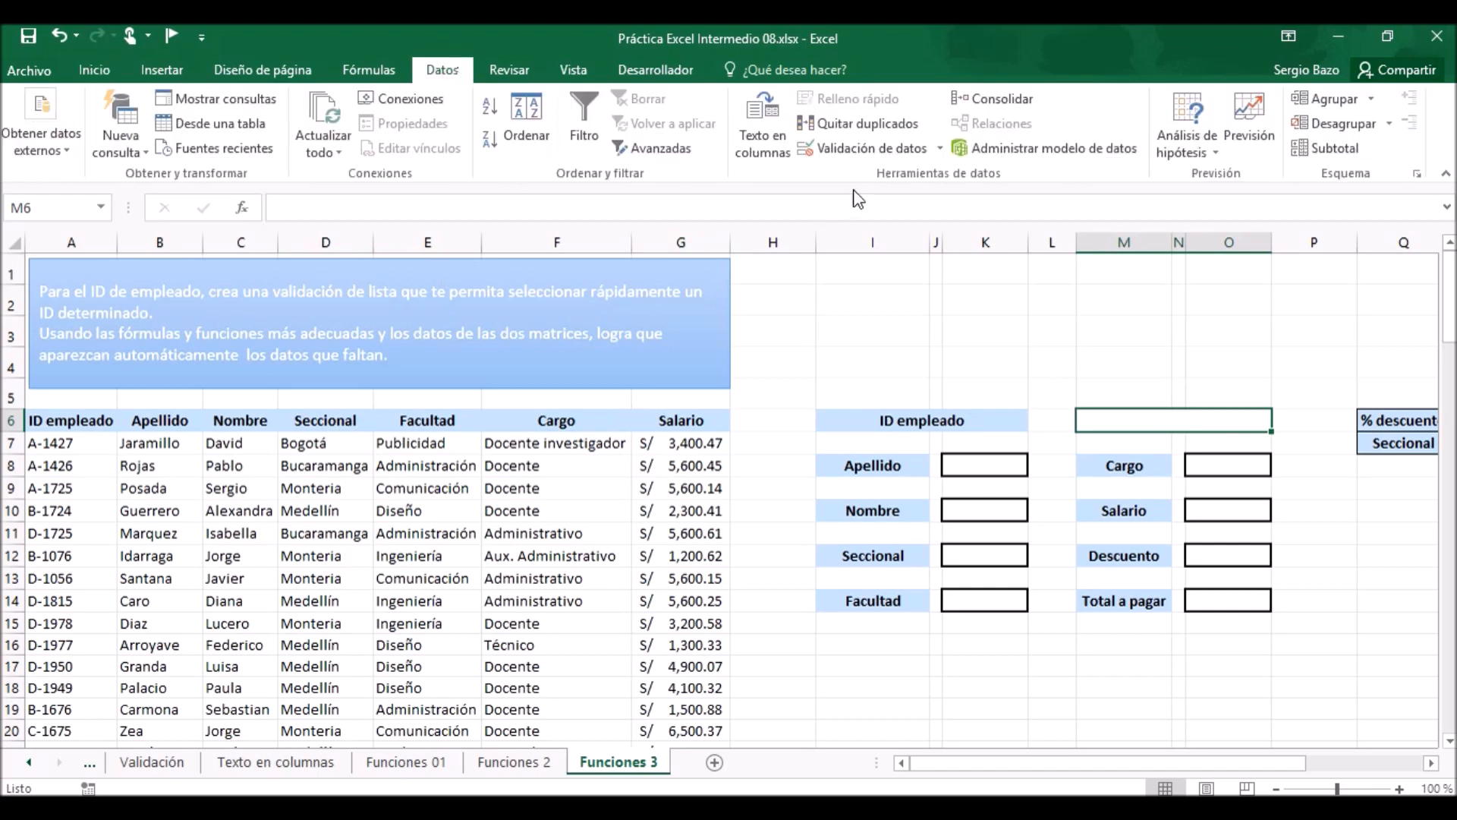
left_click(872, 149)
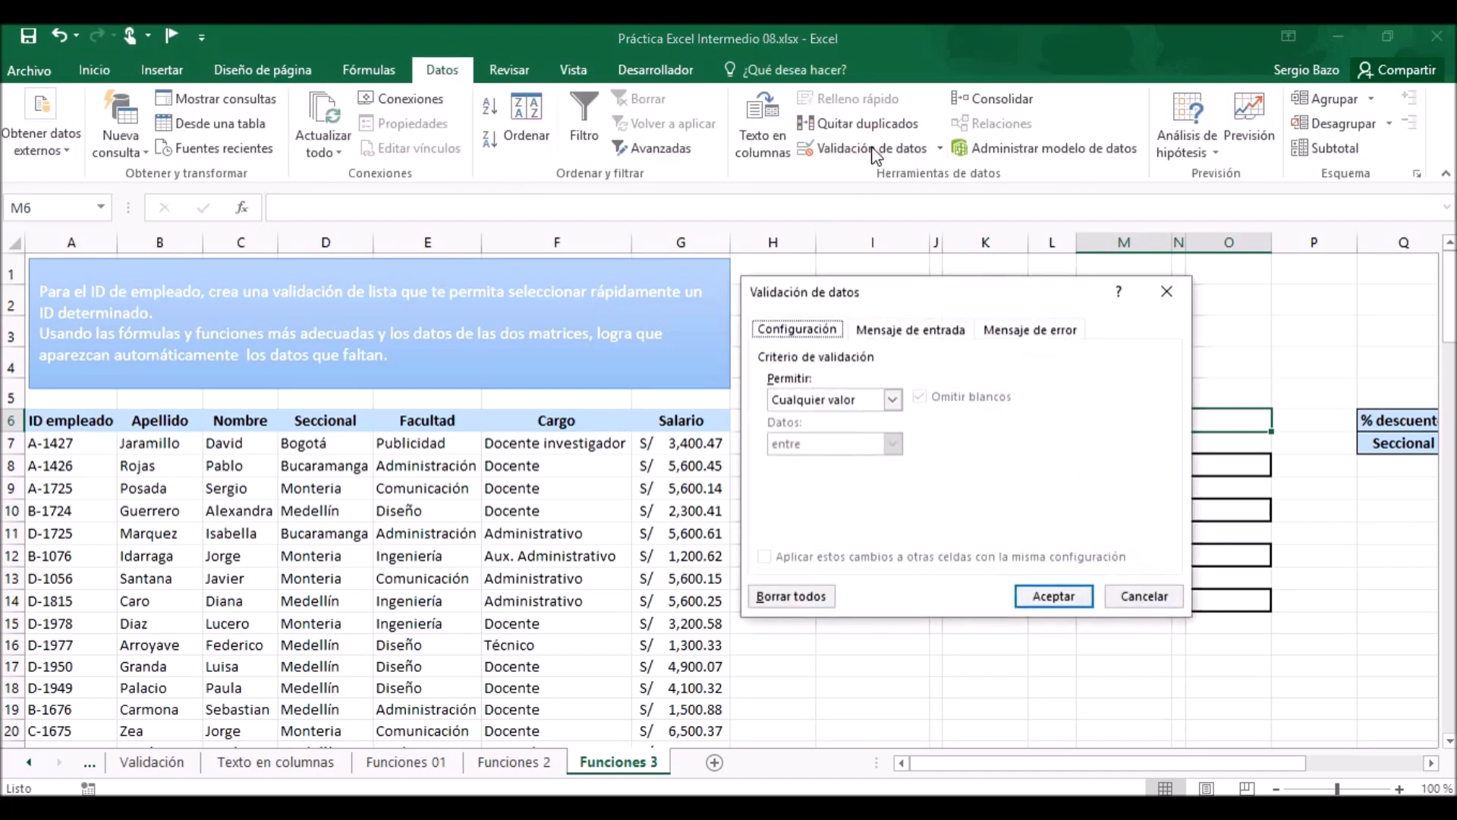
left_click(809, 399)
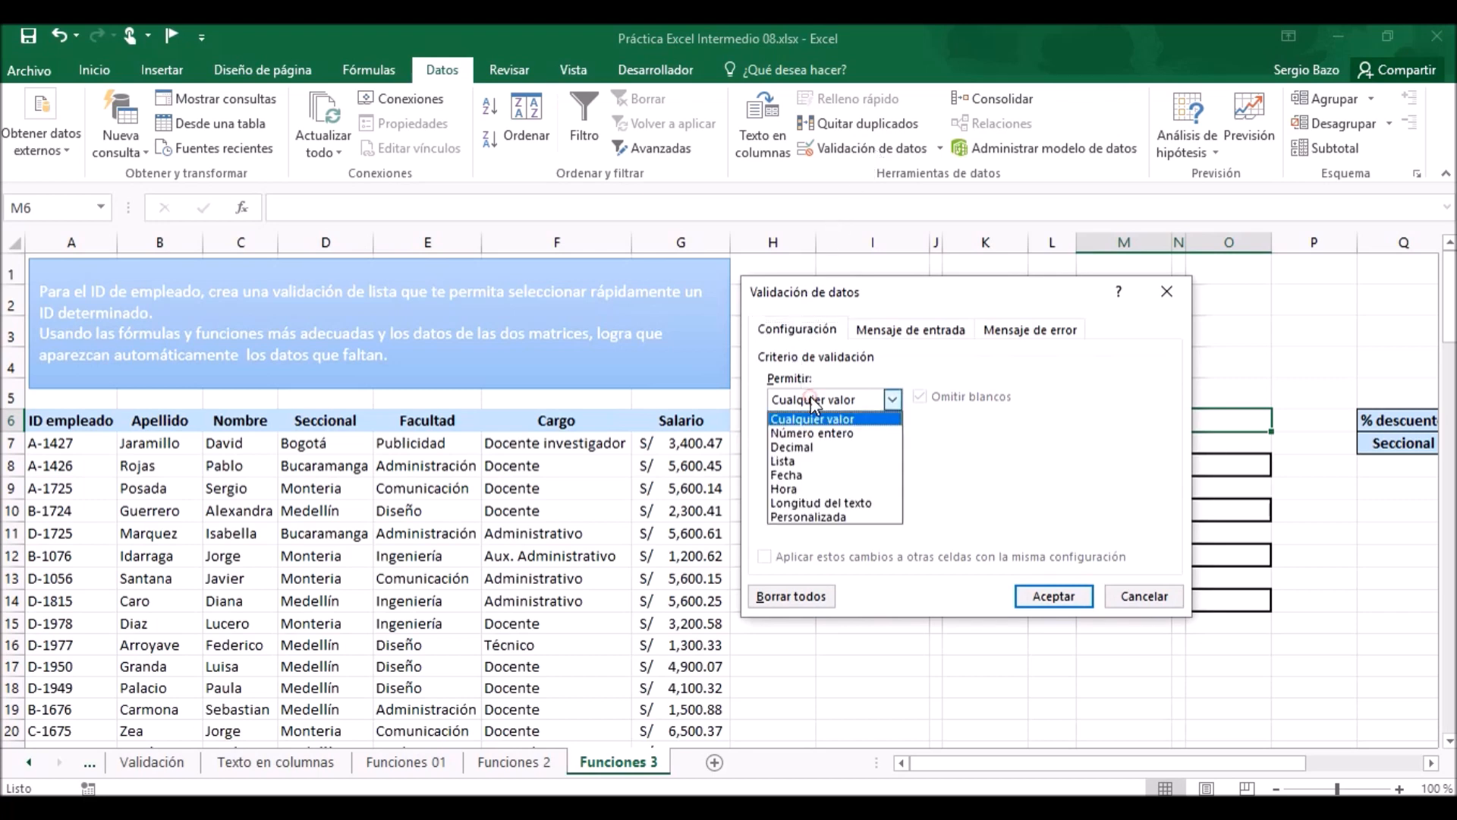
left_click(801, 464)
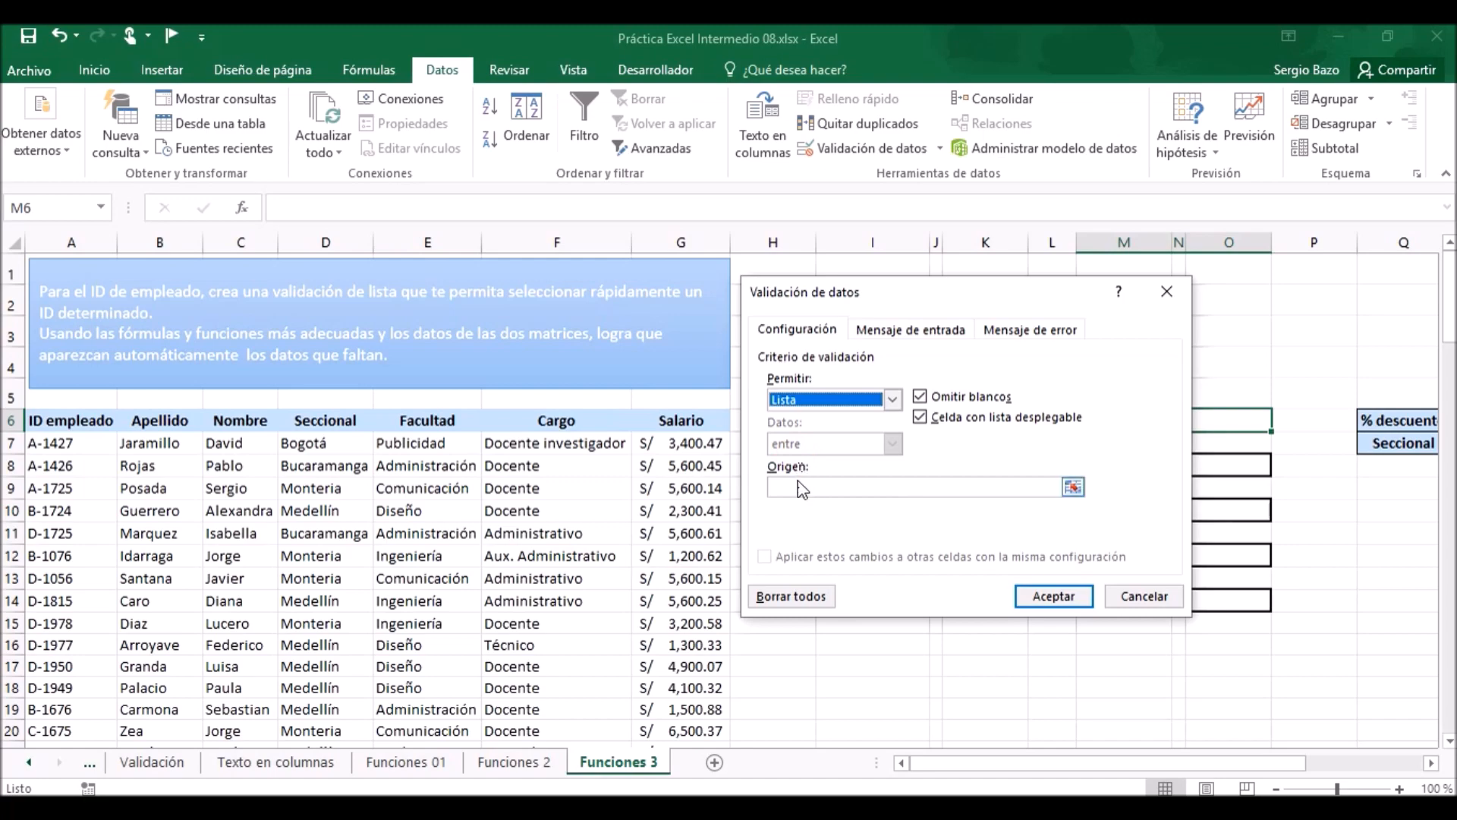
Set the validation list's source to =$A$7:$A$120 and apply the rule.
left_click(800, 486)
left_click(56, 444)
left_click_drag(56, 443, 79, 675)
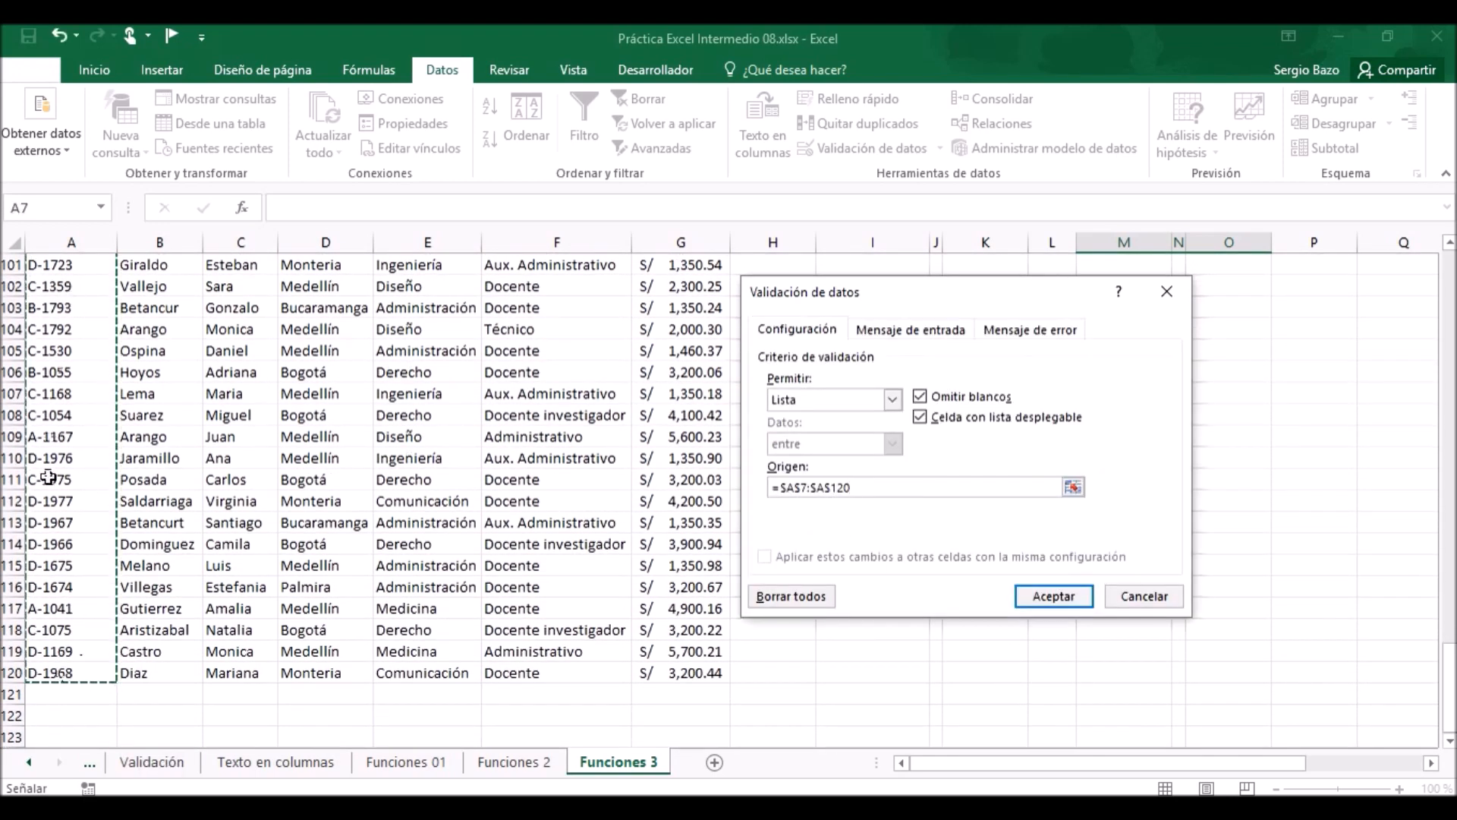
scroll(48, 476, "up", 6)
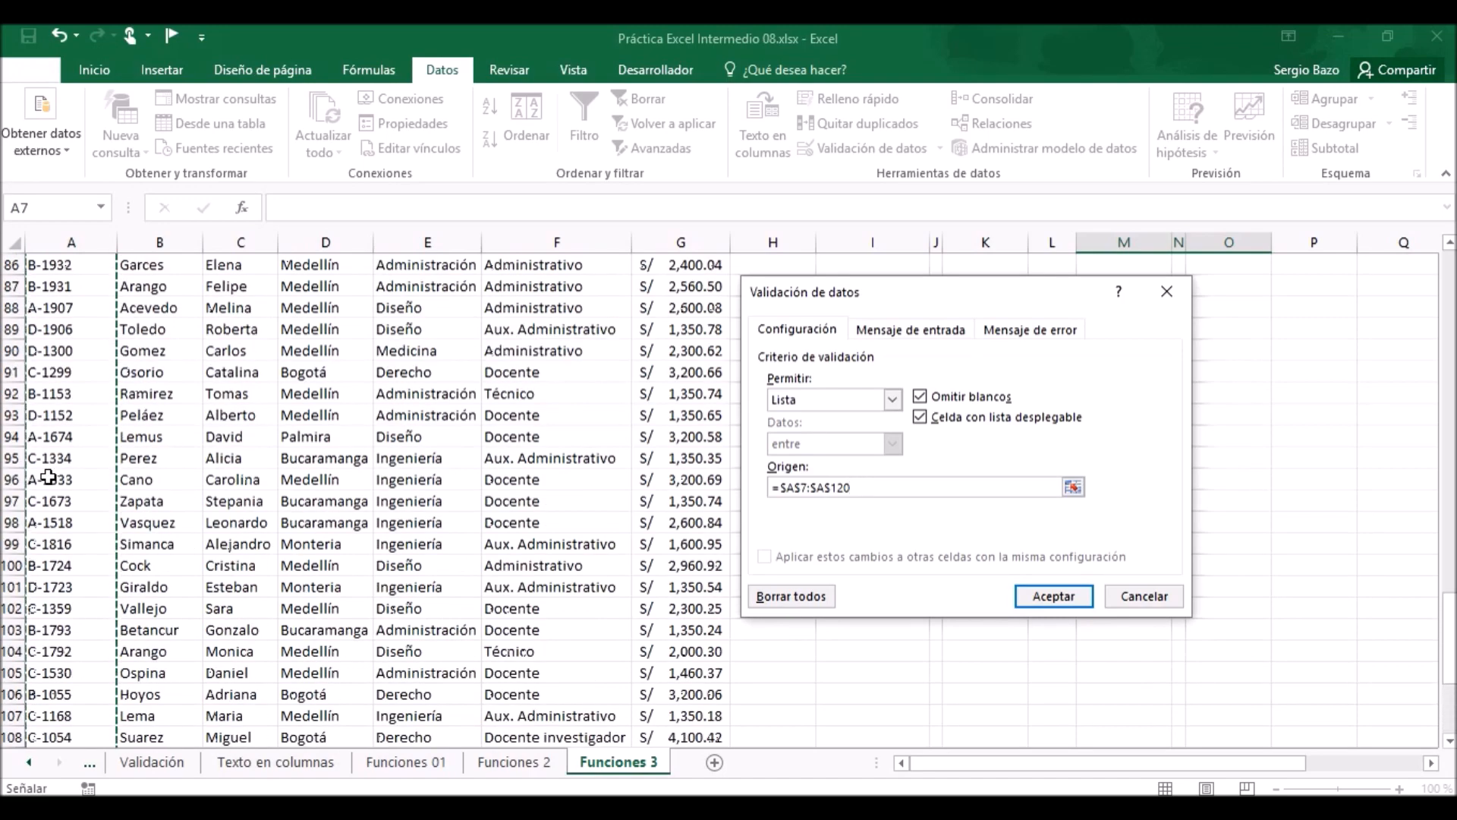
scroll(48, 476, "up", 4)
scroll(48, 476, "up", 10)
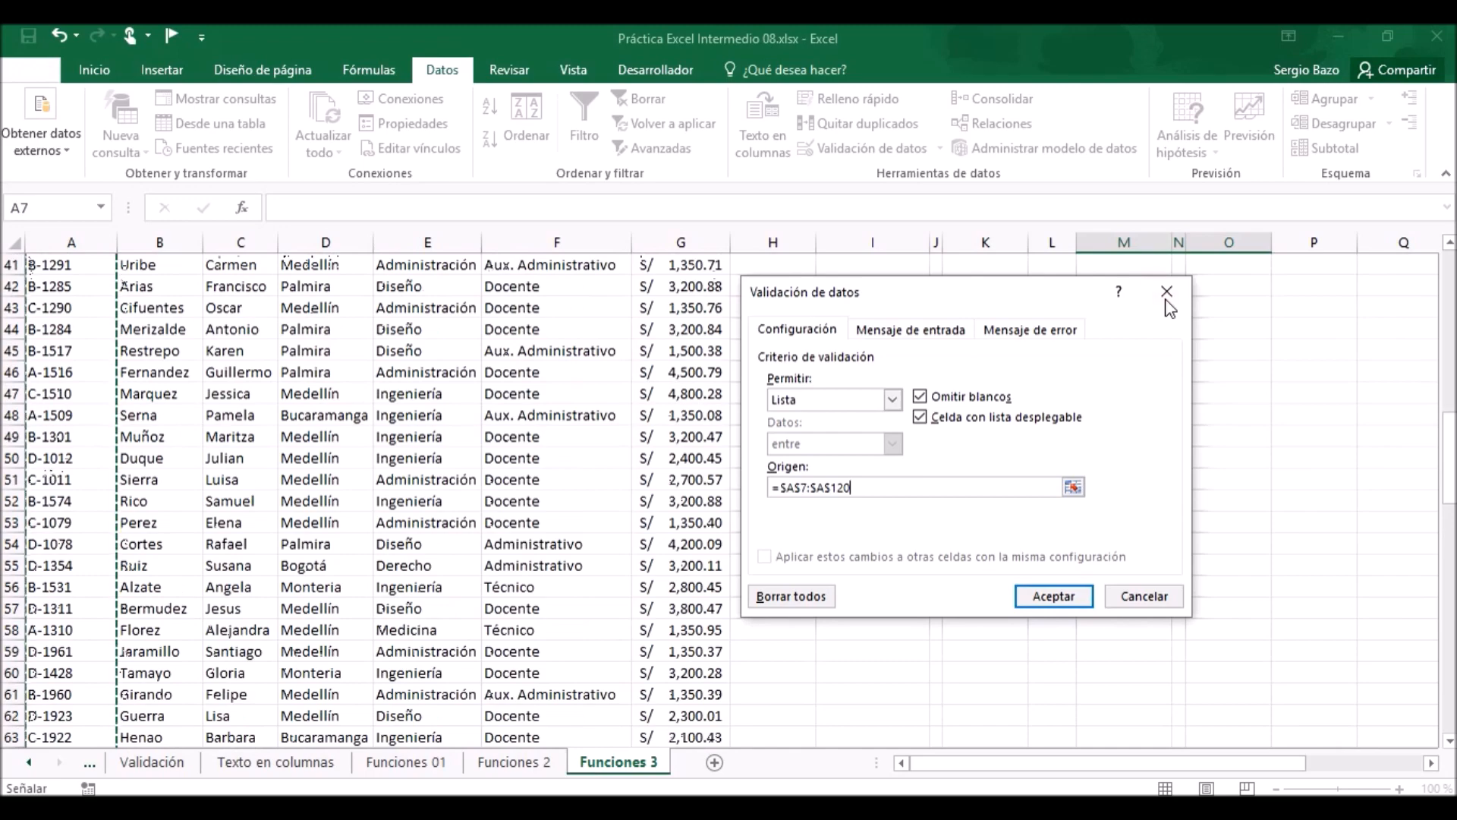
left_click_drag(1450, 428, 1449, 254)
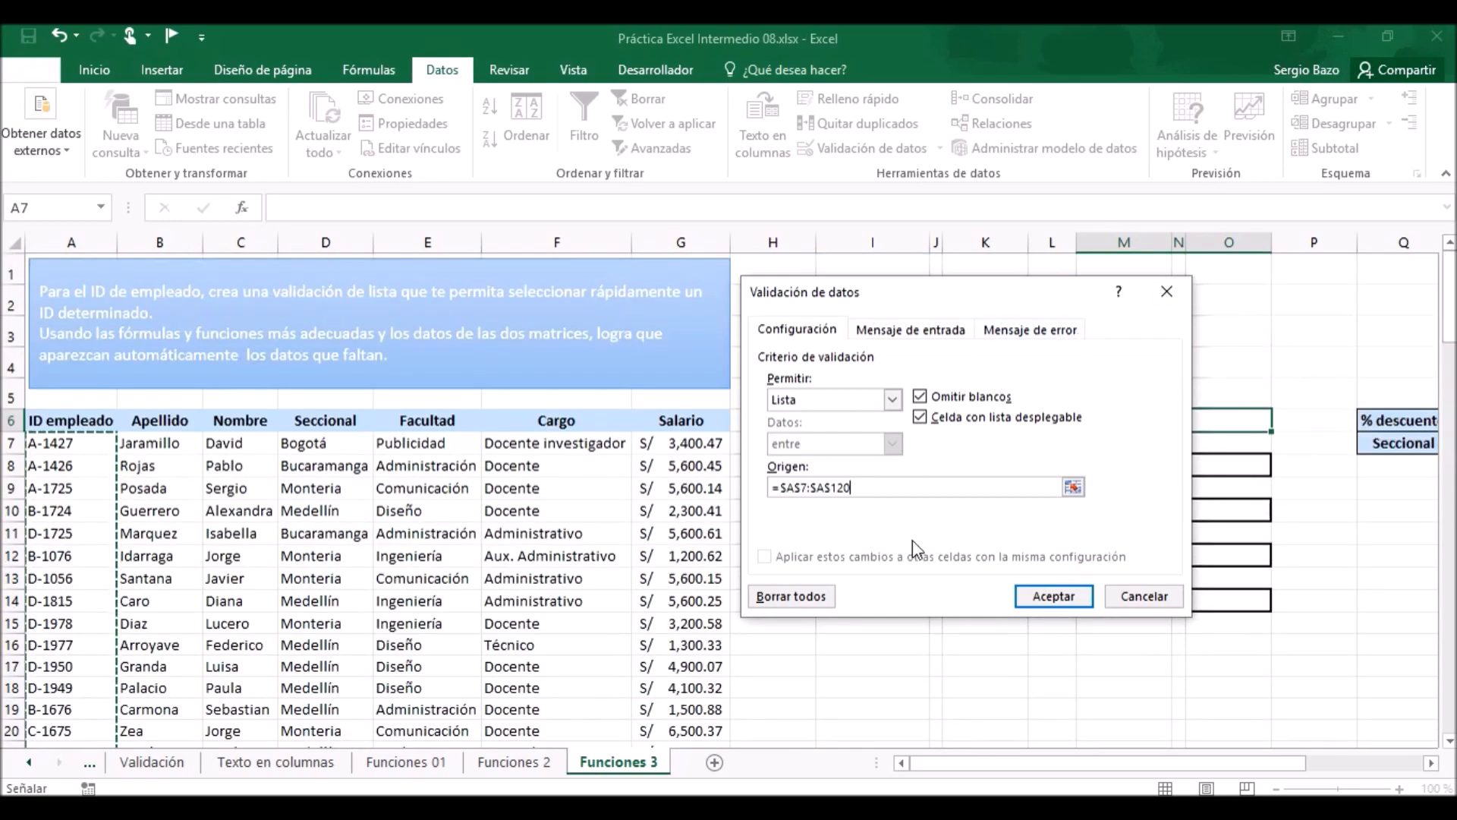
left_click(1055, 595)
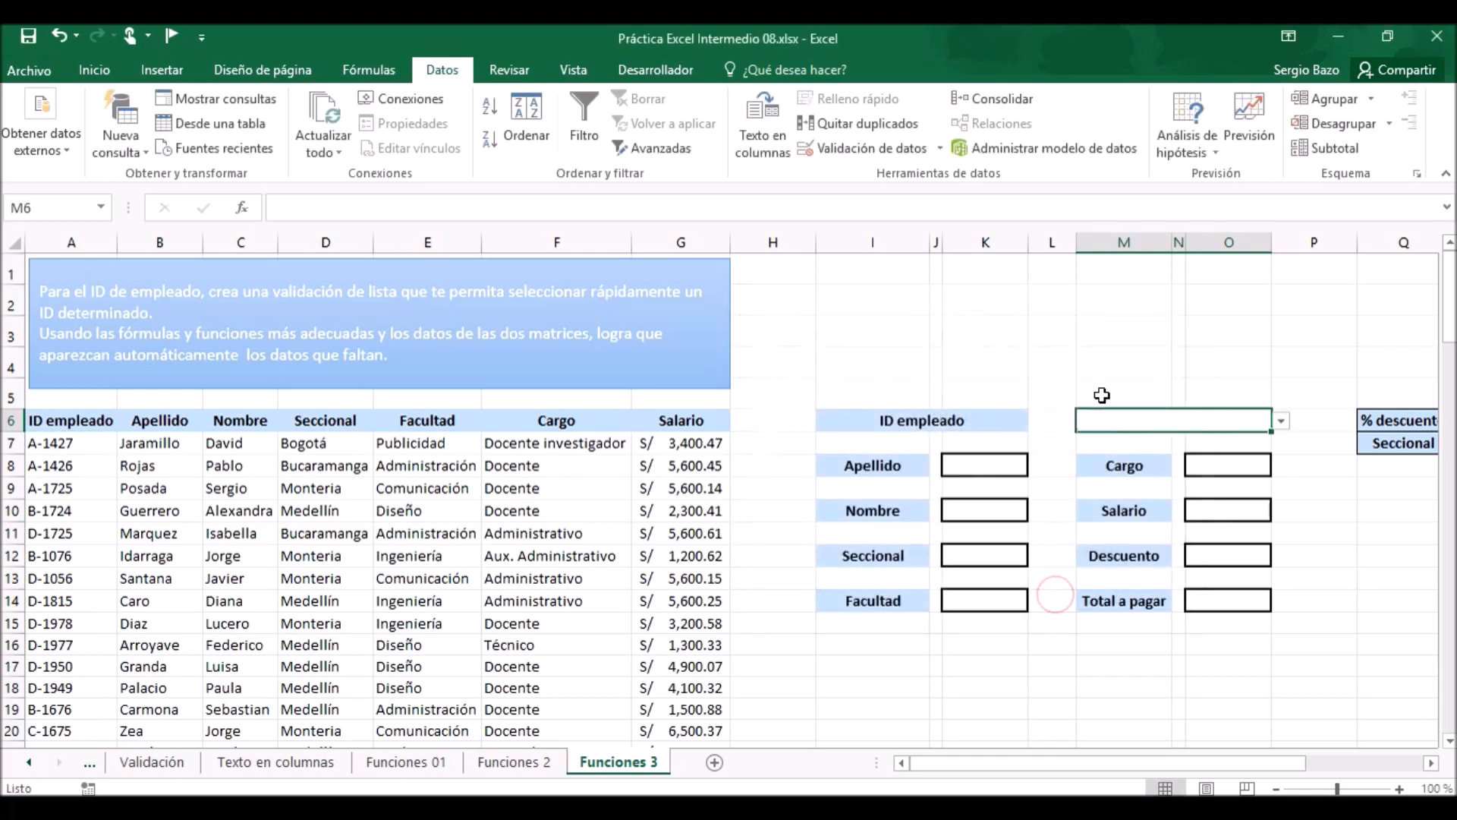
Choose the first employee ID from the validation list in M6.
left_click(1282, 420)
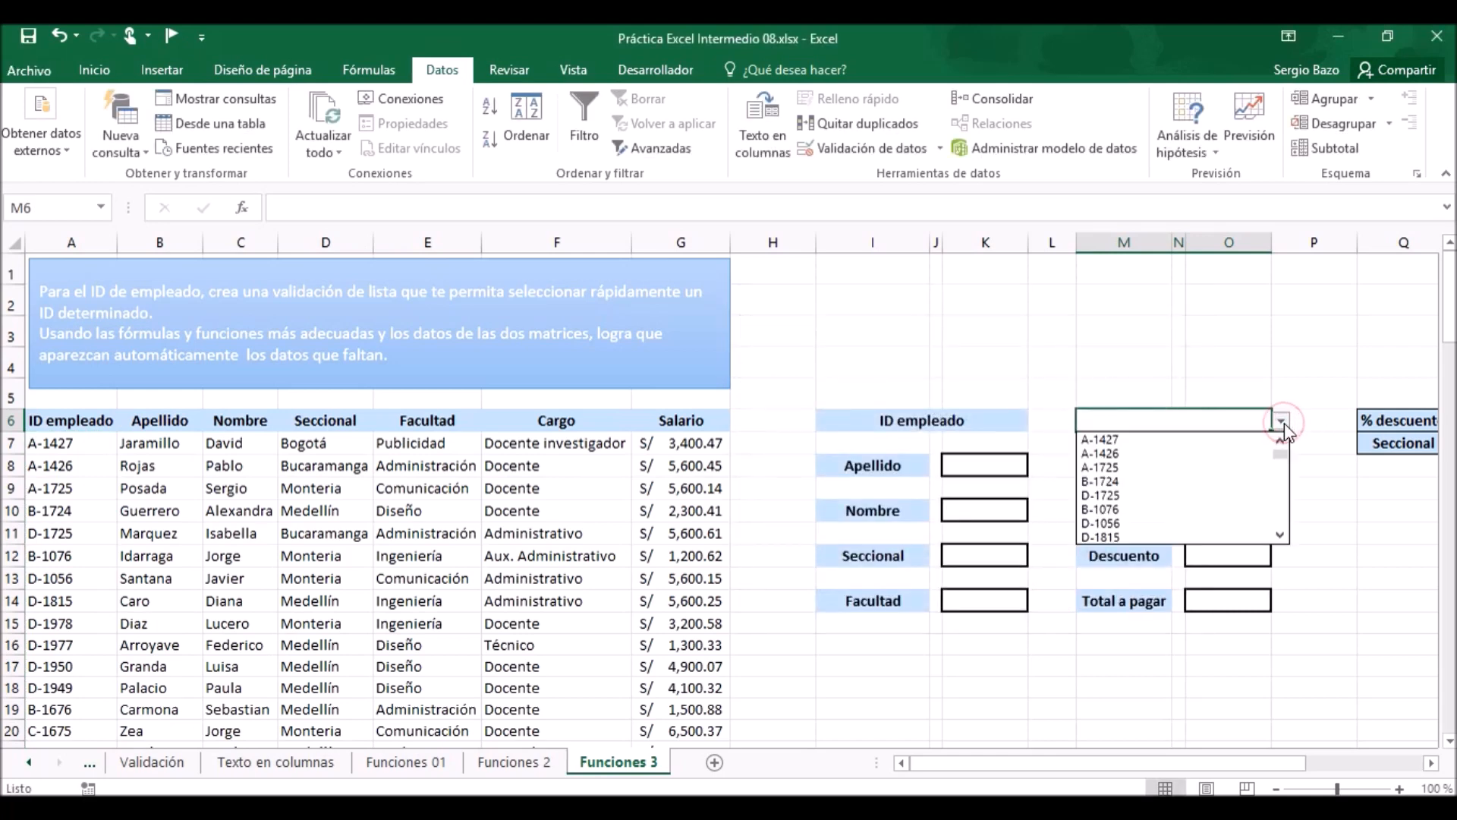
left_click(1166, 439)
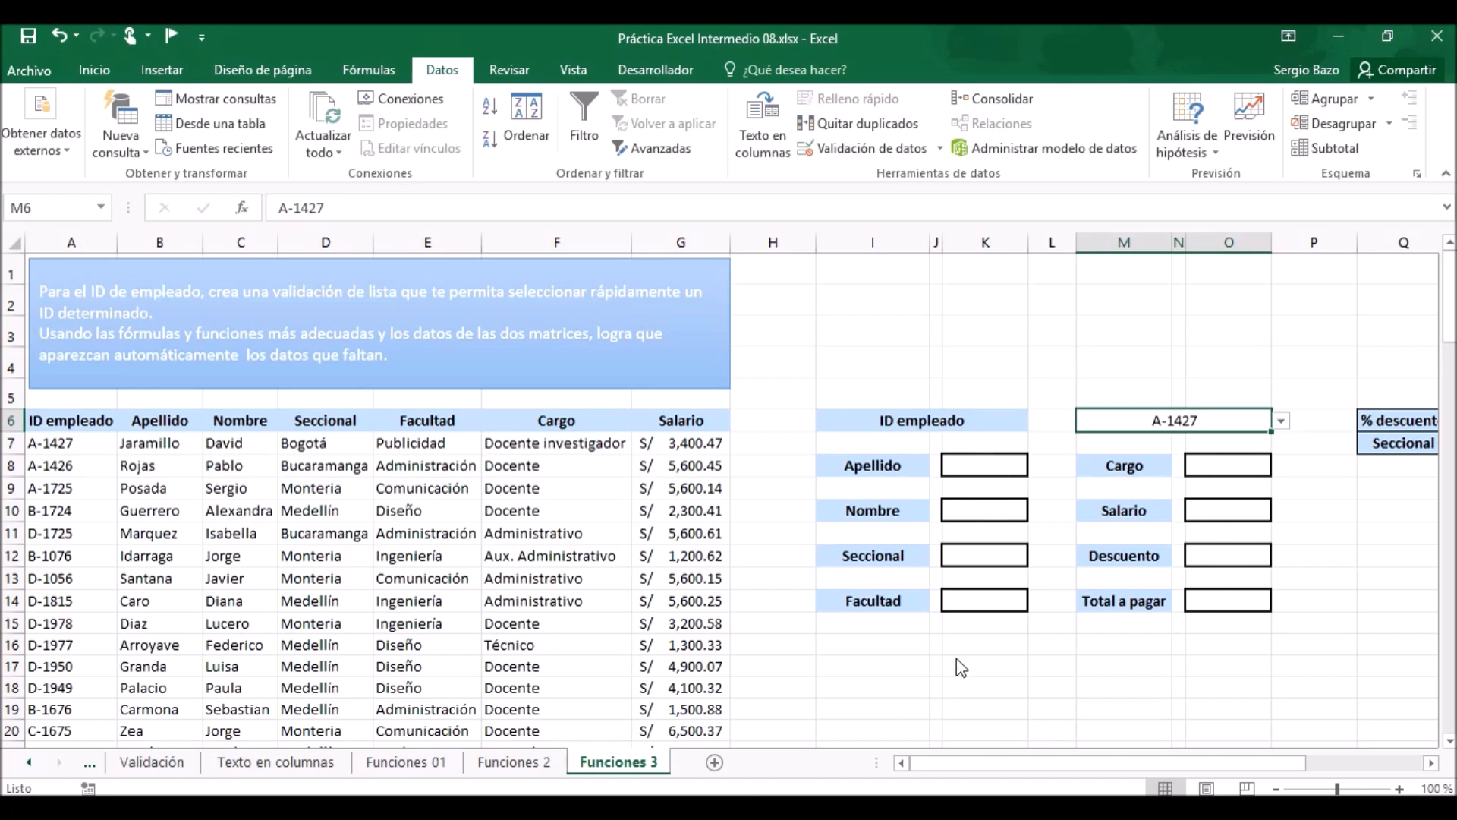
left_click(979, 463)
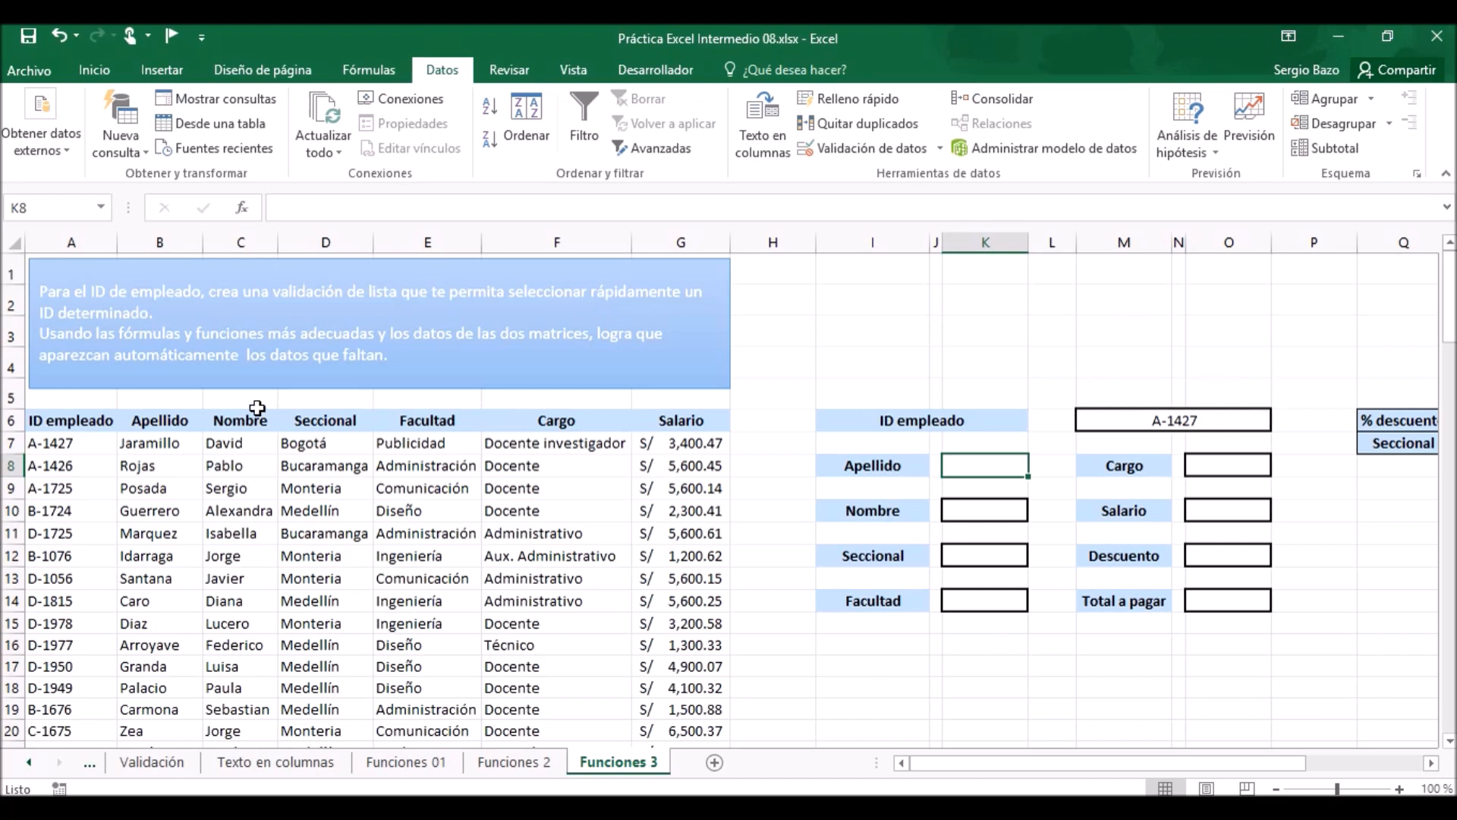
Name the whole employee table, from the ID empleado column to the Salario column including headers, as personal.
left_click(262, 549)
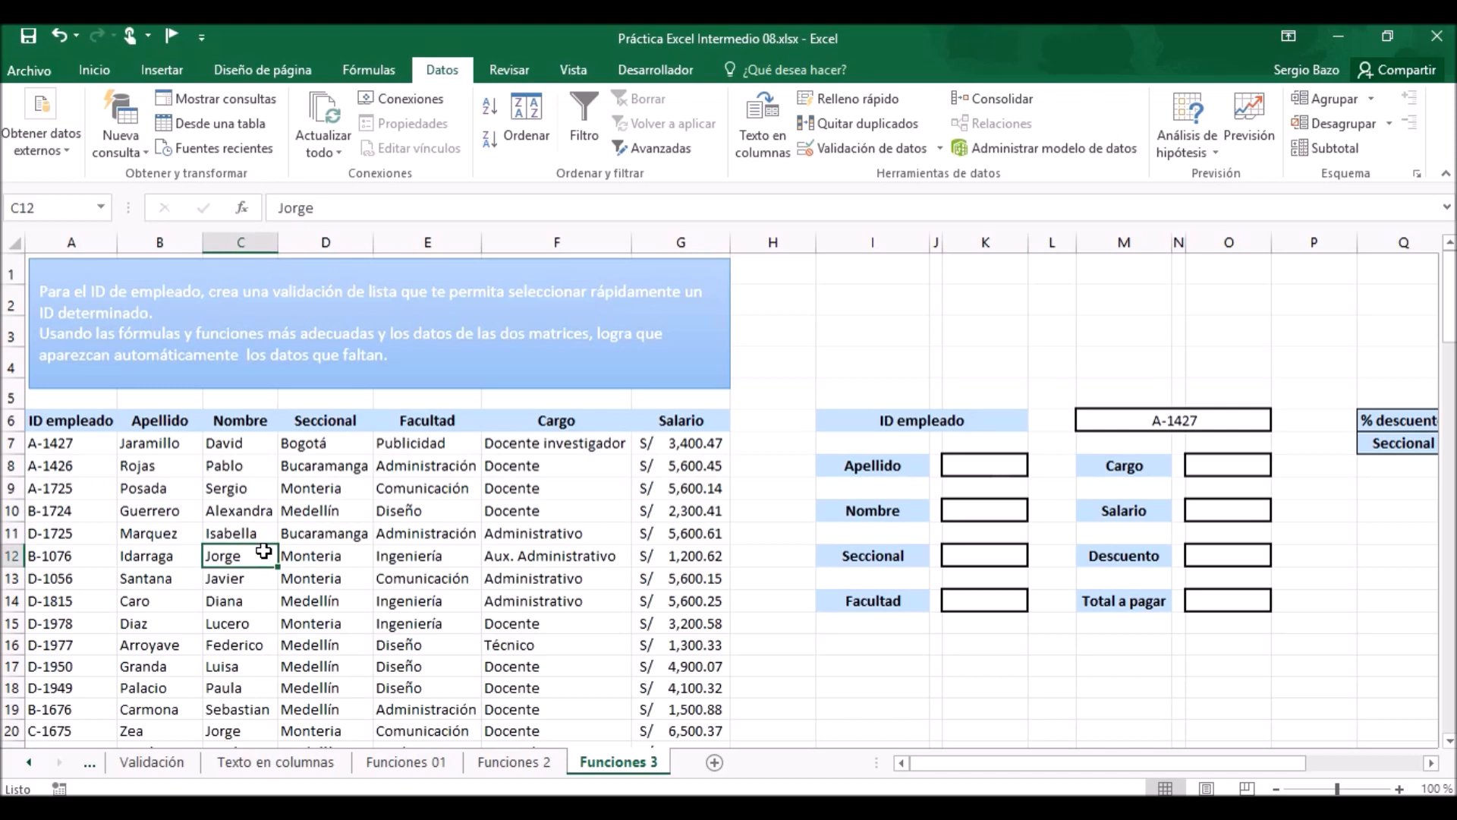
key("ctrl+a")
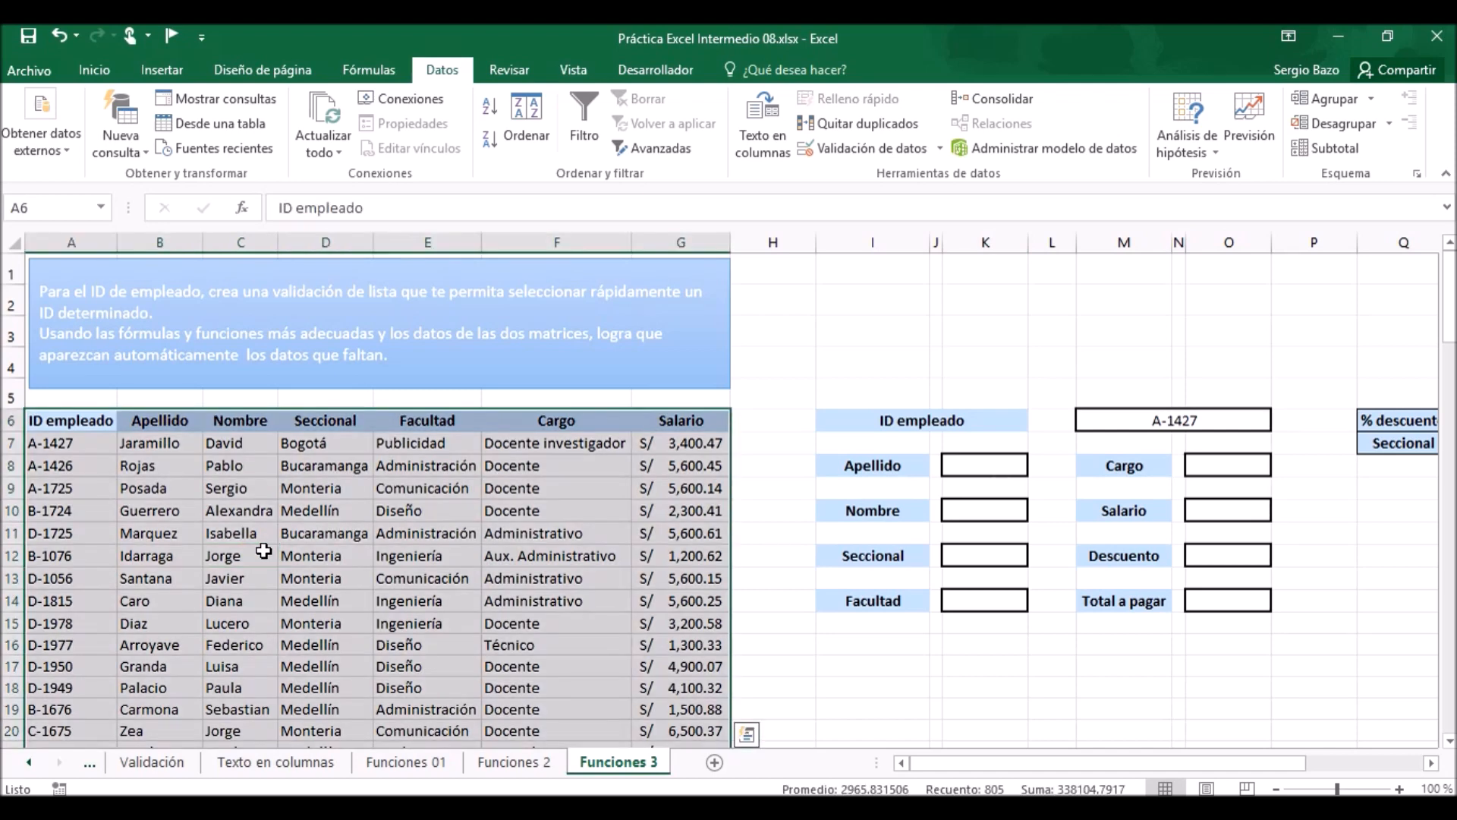
left_click(54, 202)
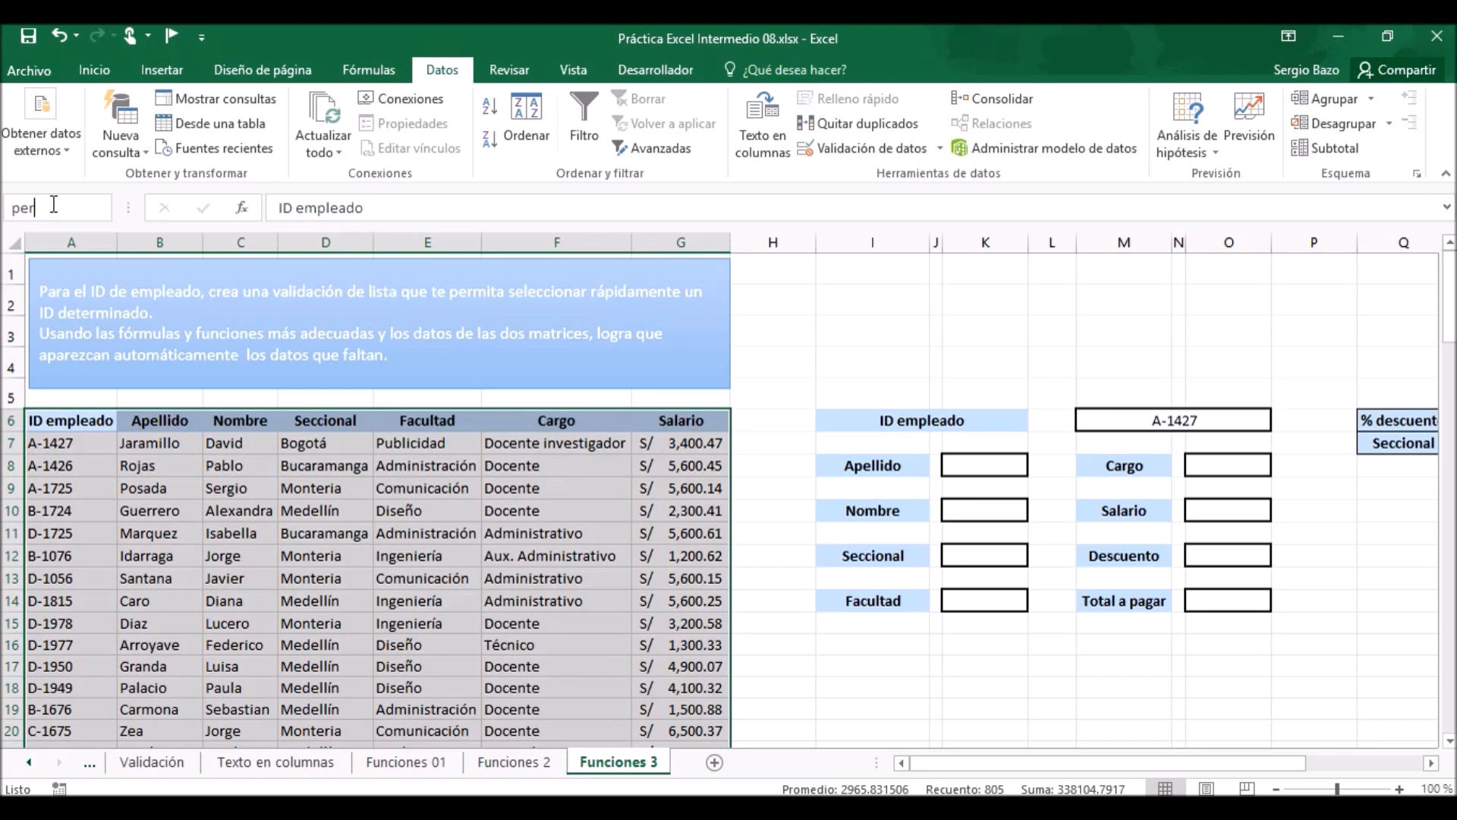
type("personal")
key("Return")
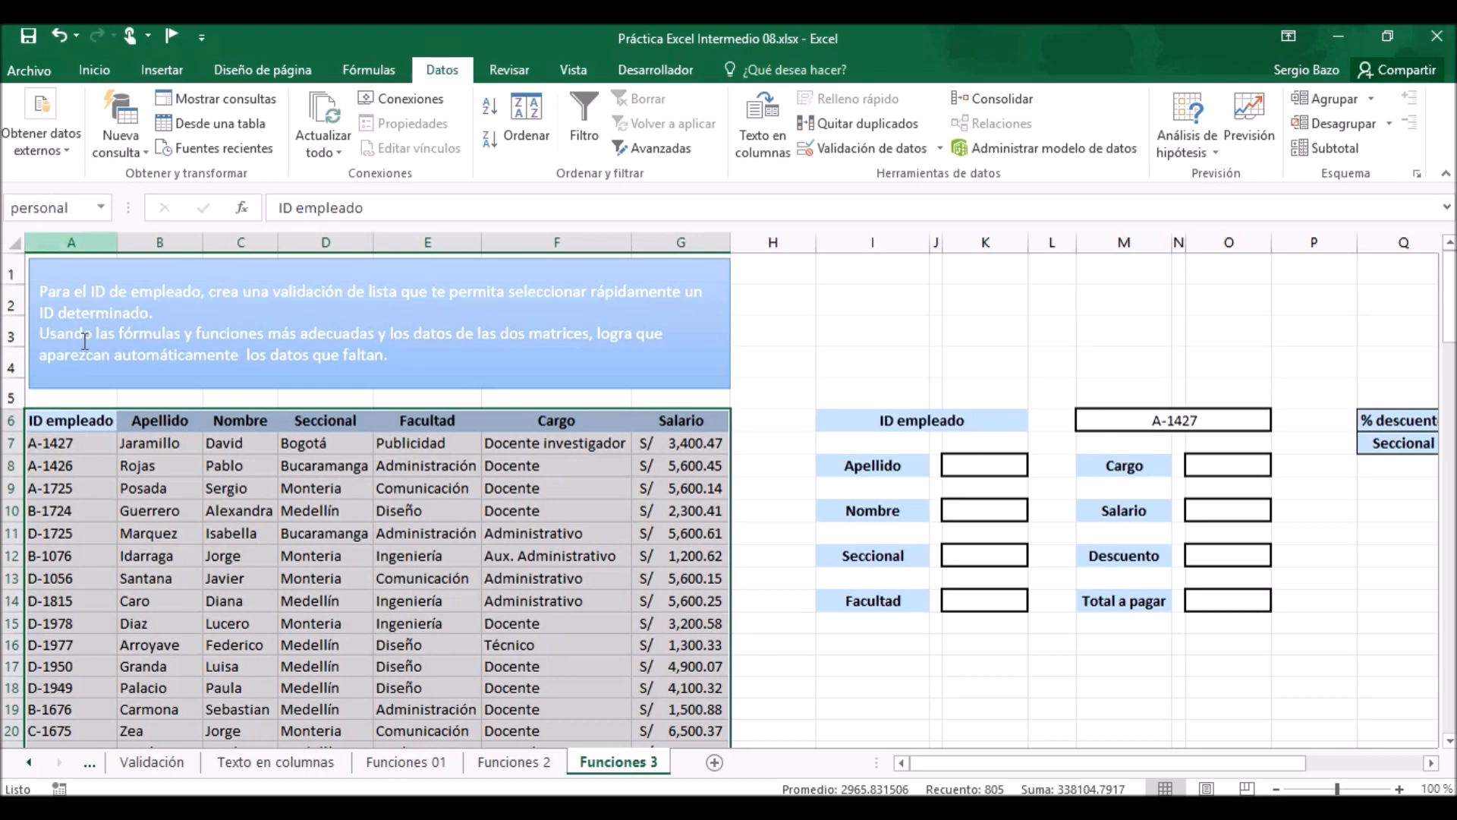
left_click(561, 561)
In the Apellido cell K8, begin a BUSCARV formula with the employee ID cell M6 as the lookup value.
left_click(987, 473)
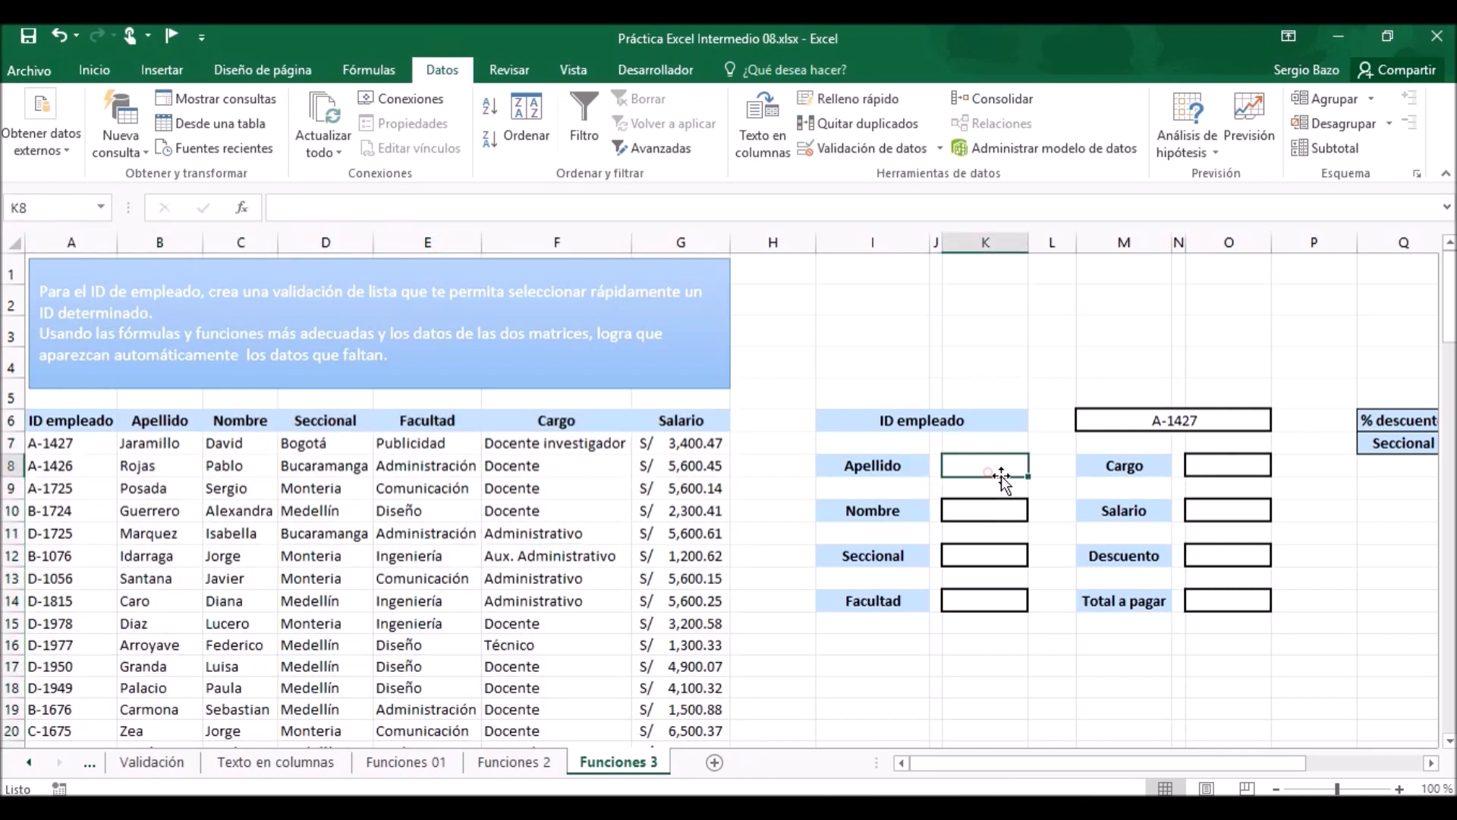
left_click(1400, 790)
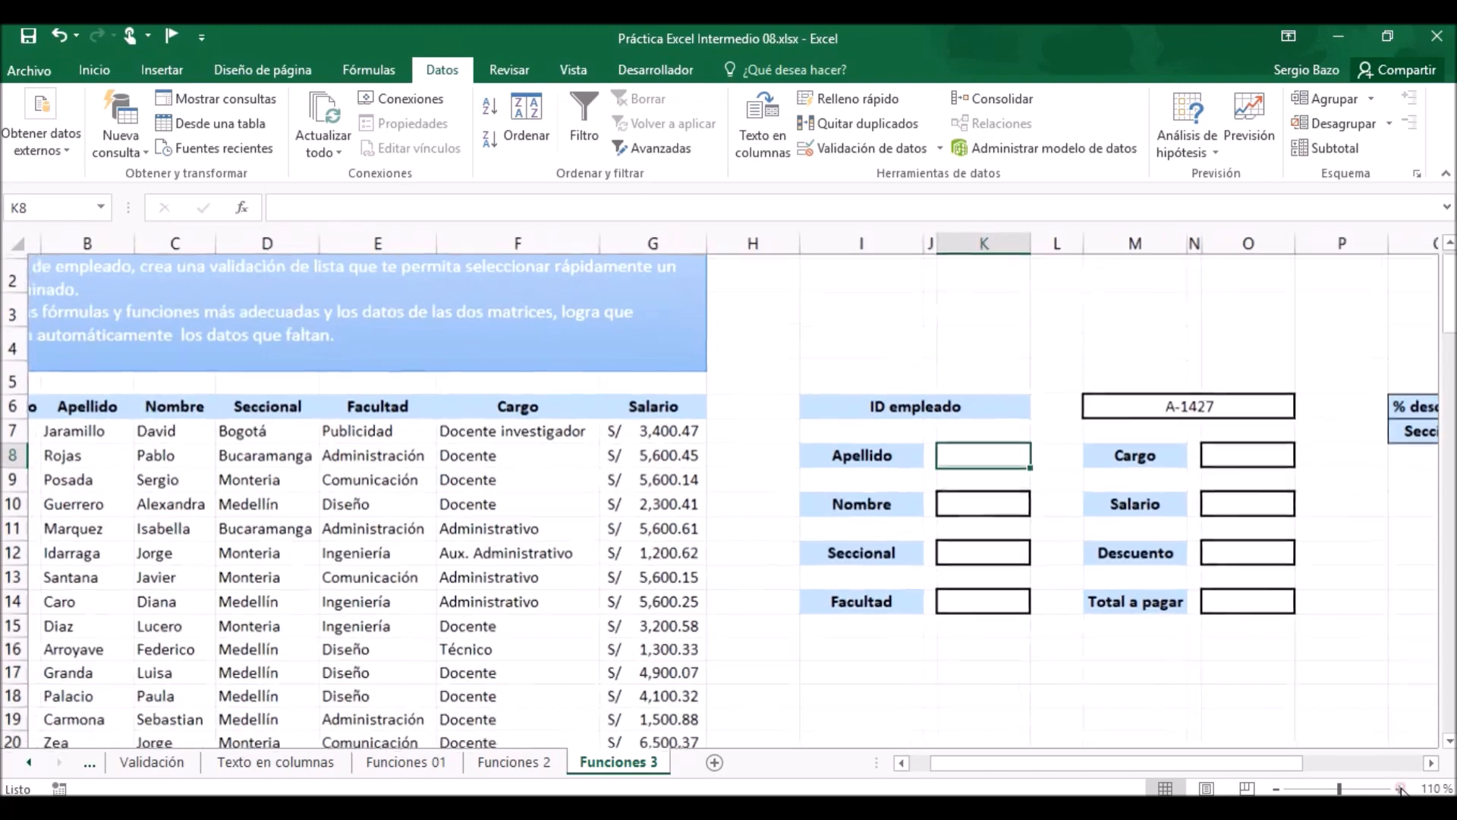
left_click(1400, 789)
left_click(1400, 789)
left_click(1400, 789)
left_click(1400, 789)
left_click(1400, 790)
left_click(1400, 789)
left_click(1400, 790)
left_click(1400, 789)
left_click(1400, 789)
left_click(1400, 789)
scroll(1034, 640, "up", 1)
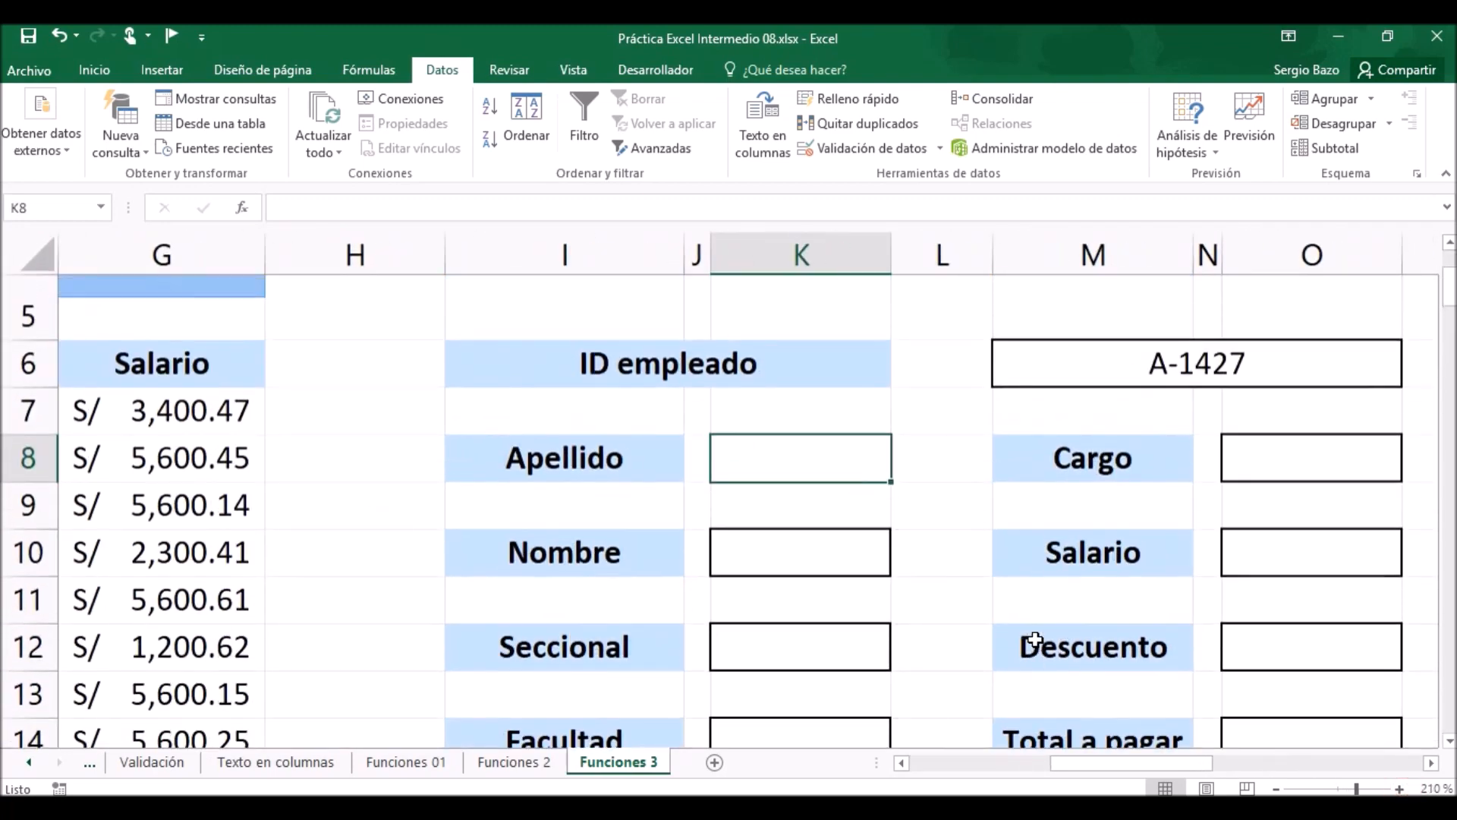
mouse_move(1144, 768)
left_mouse_down()
mouse_move(992, 762)
mouse_move(1058, 791)
mouse_move(1177, 790)
mouse_move(1157, 789)
left_mouse_up()
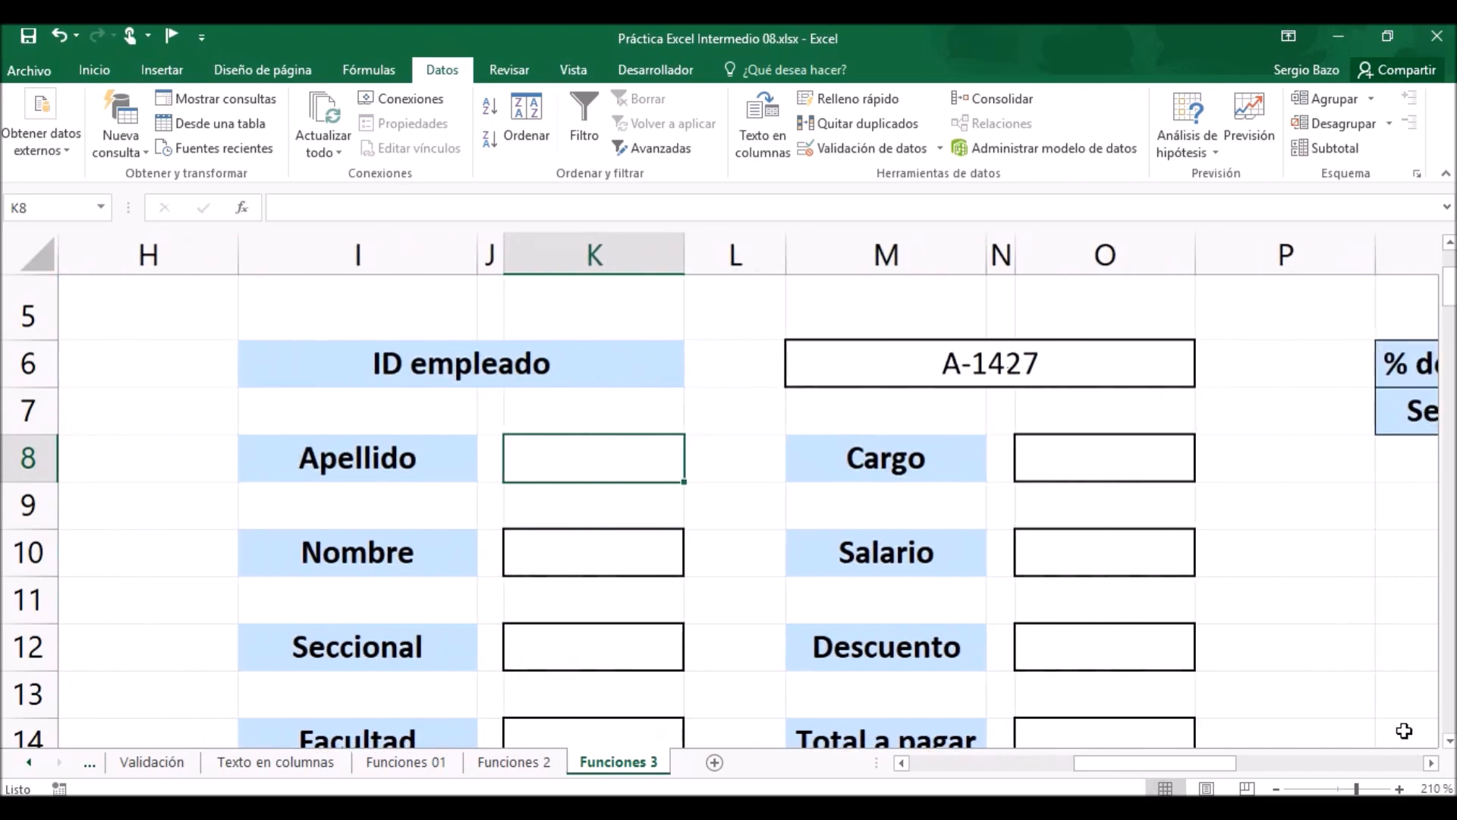
left_click(1450, 740)
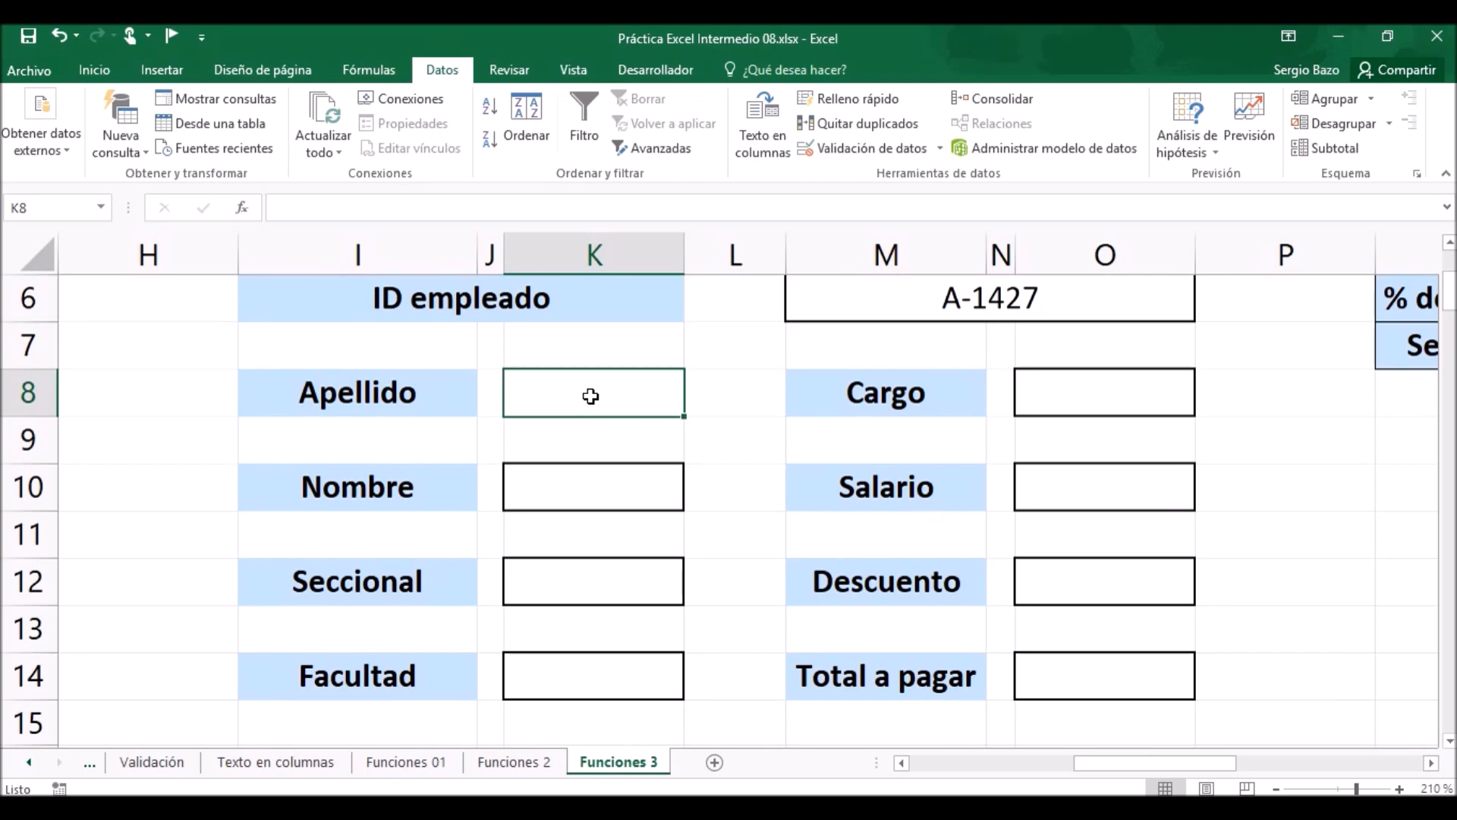
type("=busc")
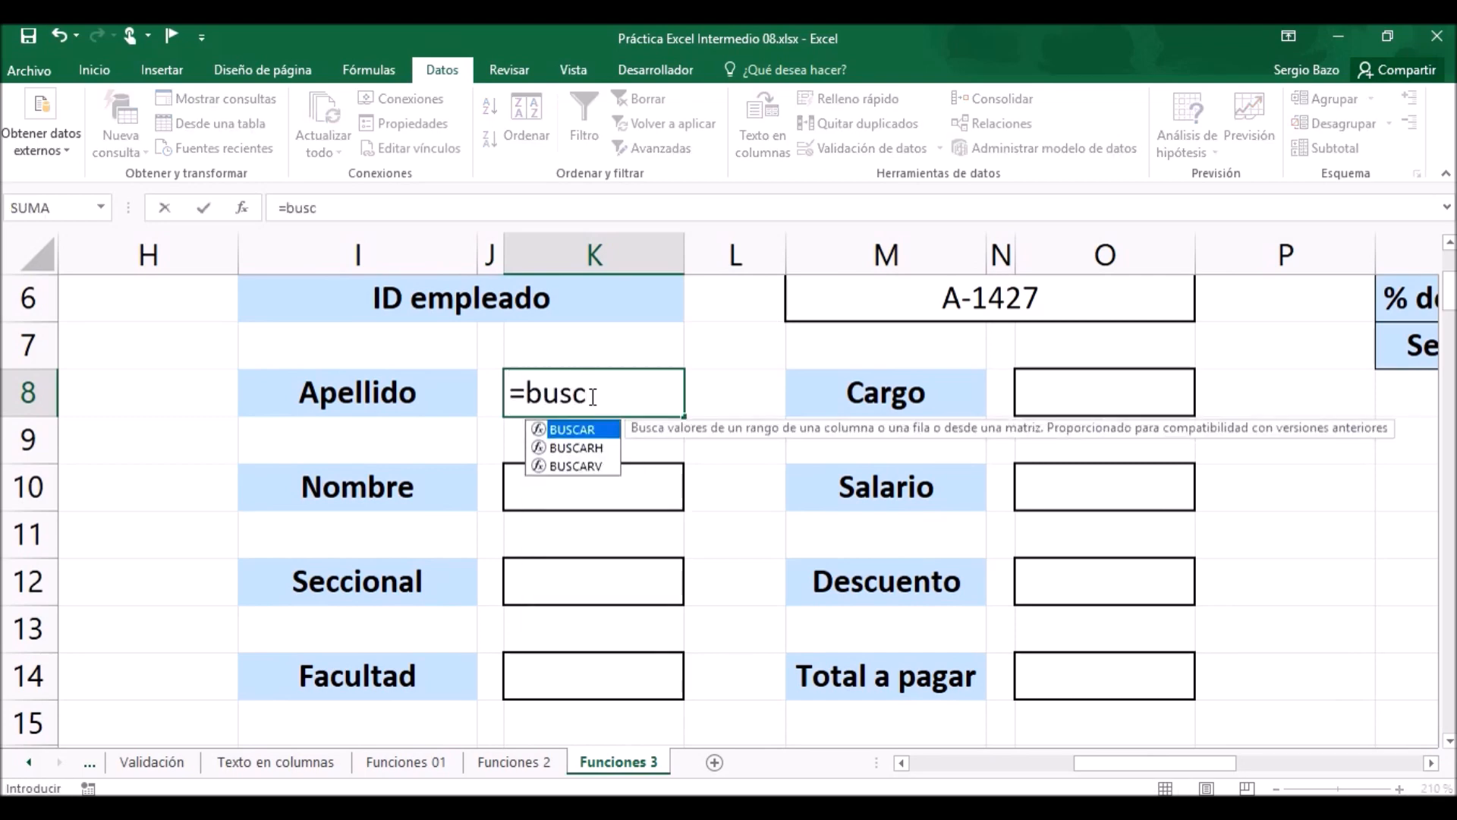
key("Down")
key("Down")
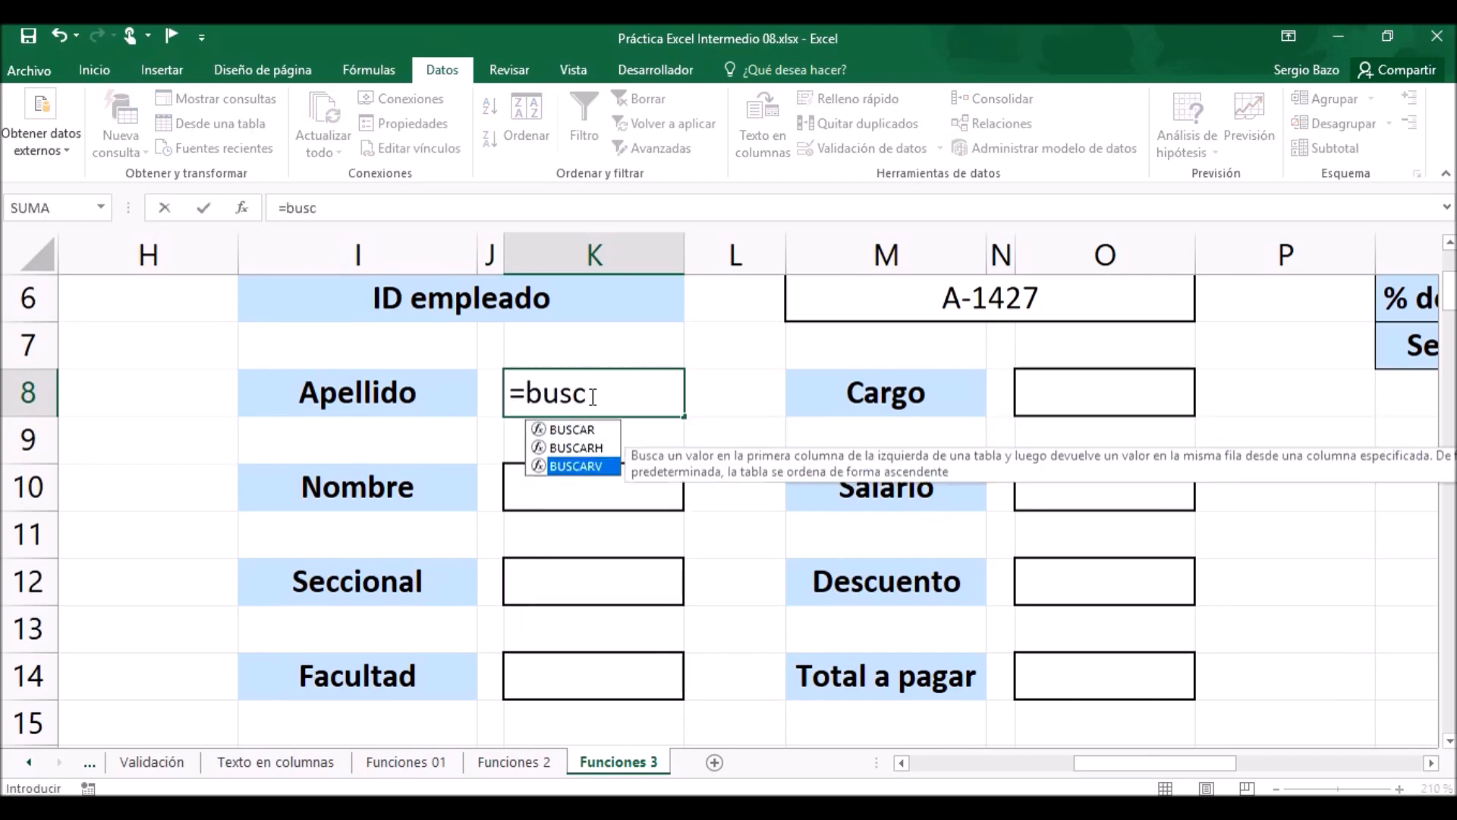
key("Tab")
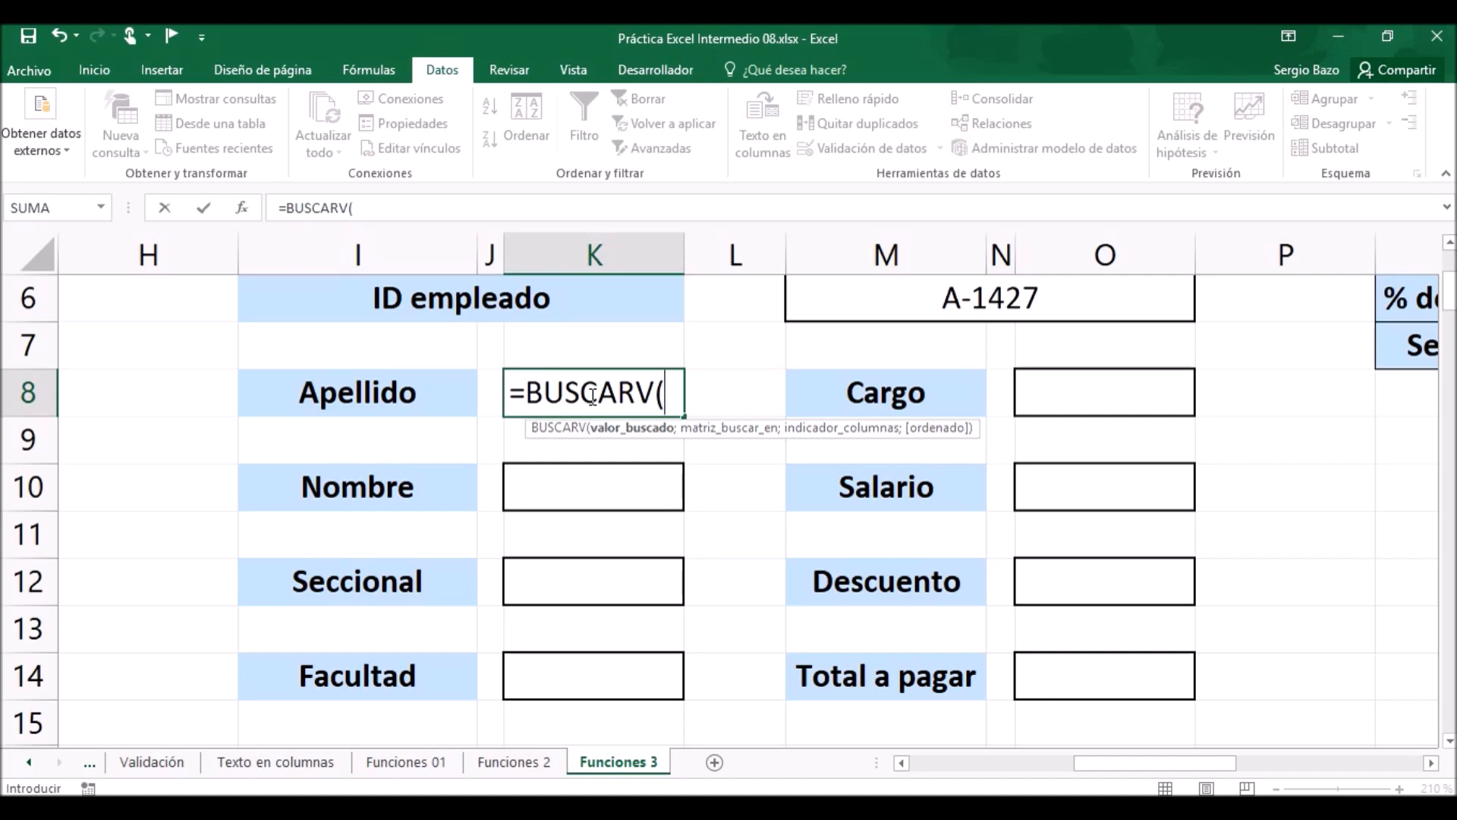
left_click(985, 301)
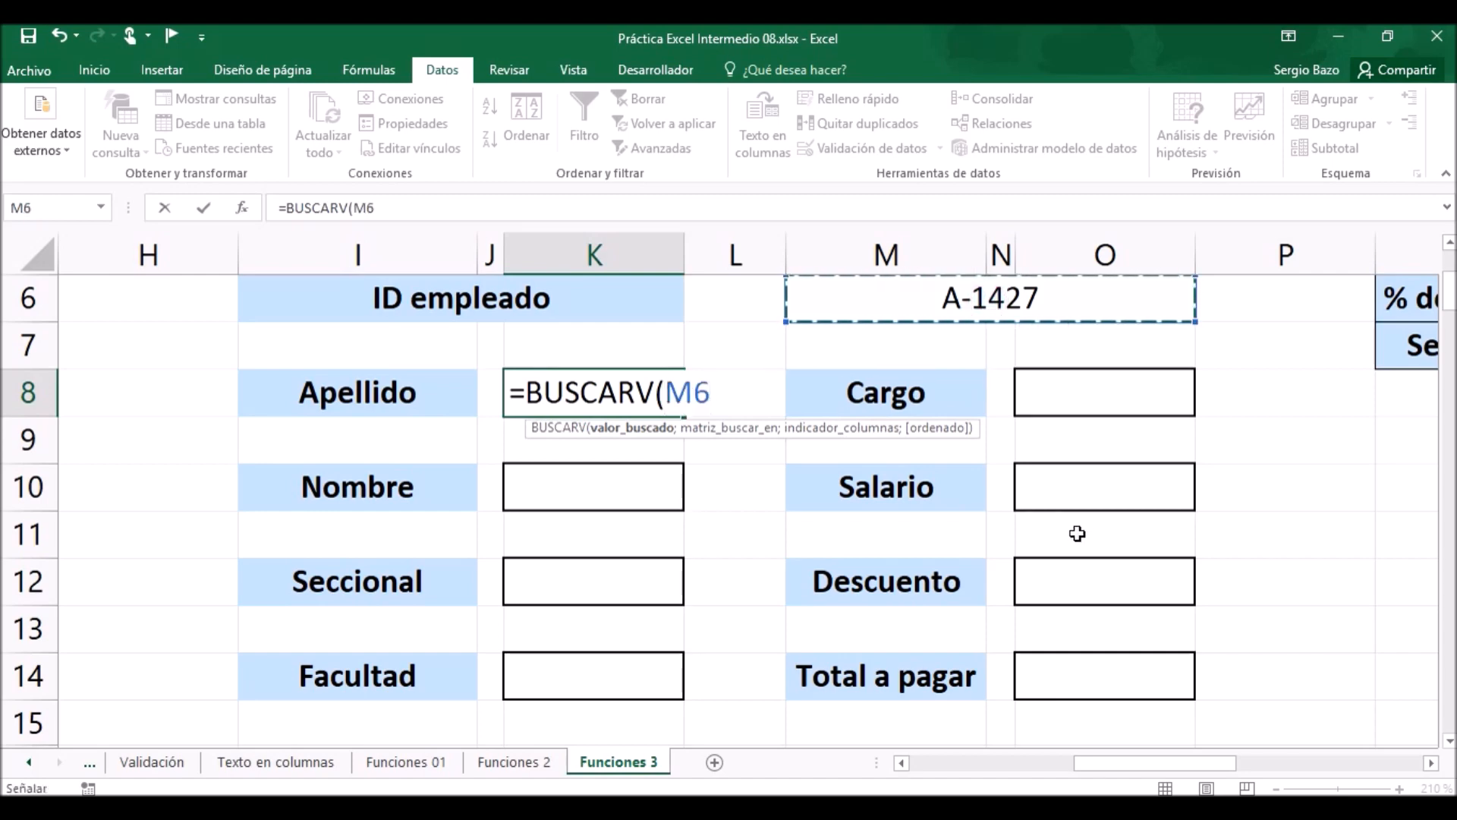
Use the named range personal as the BUSCARV formula's lookup table.
type(";")
scroll(546, 394, "right", 1)
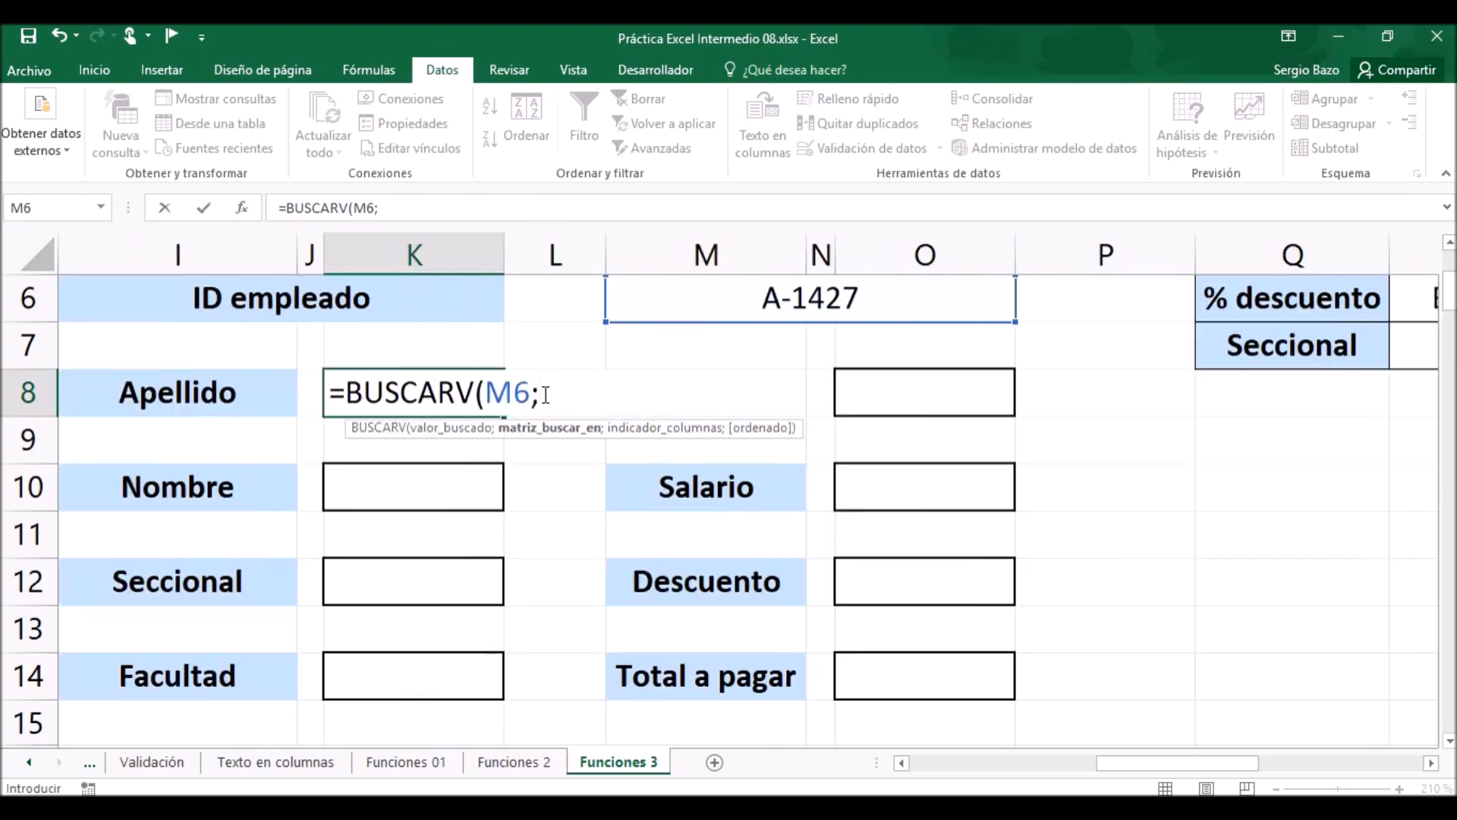
type("perso")
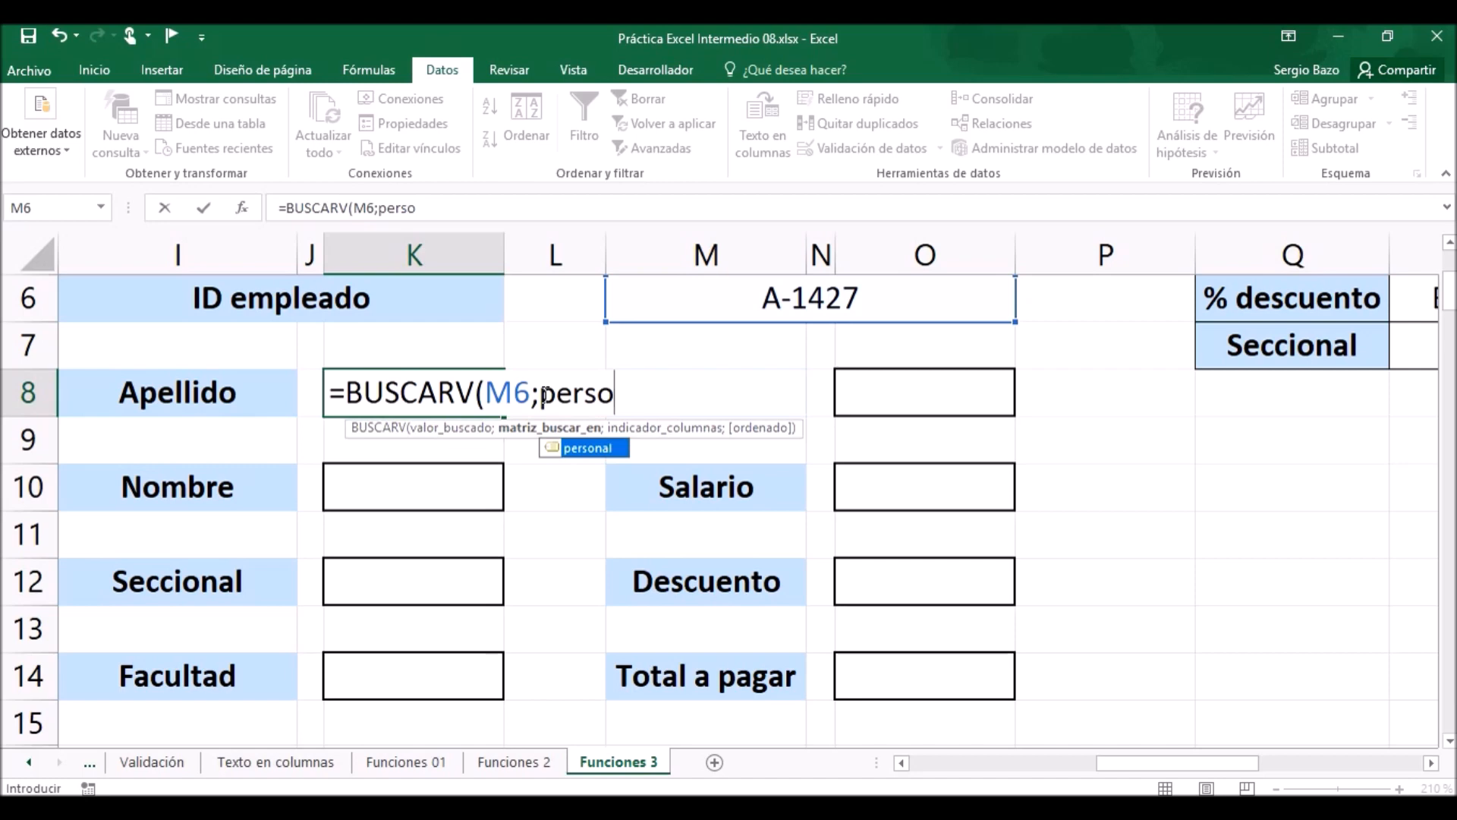
key("Tab")
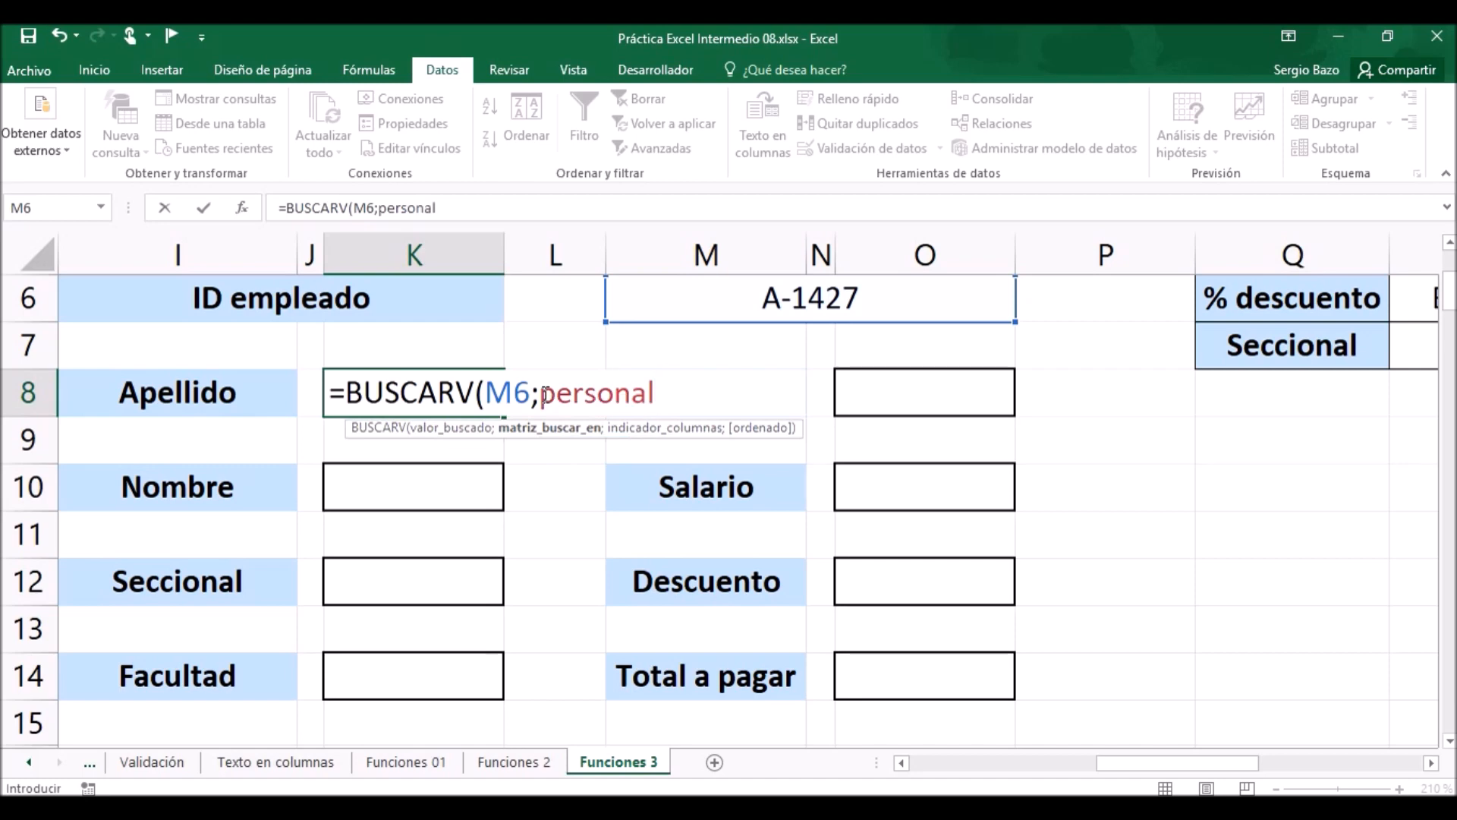
type(";")
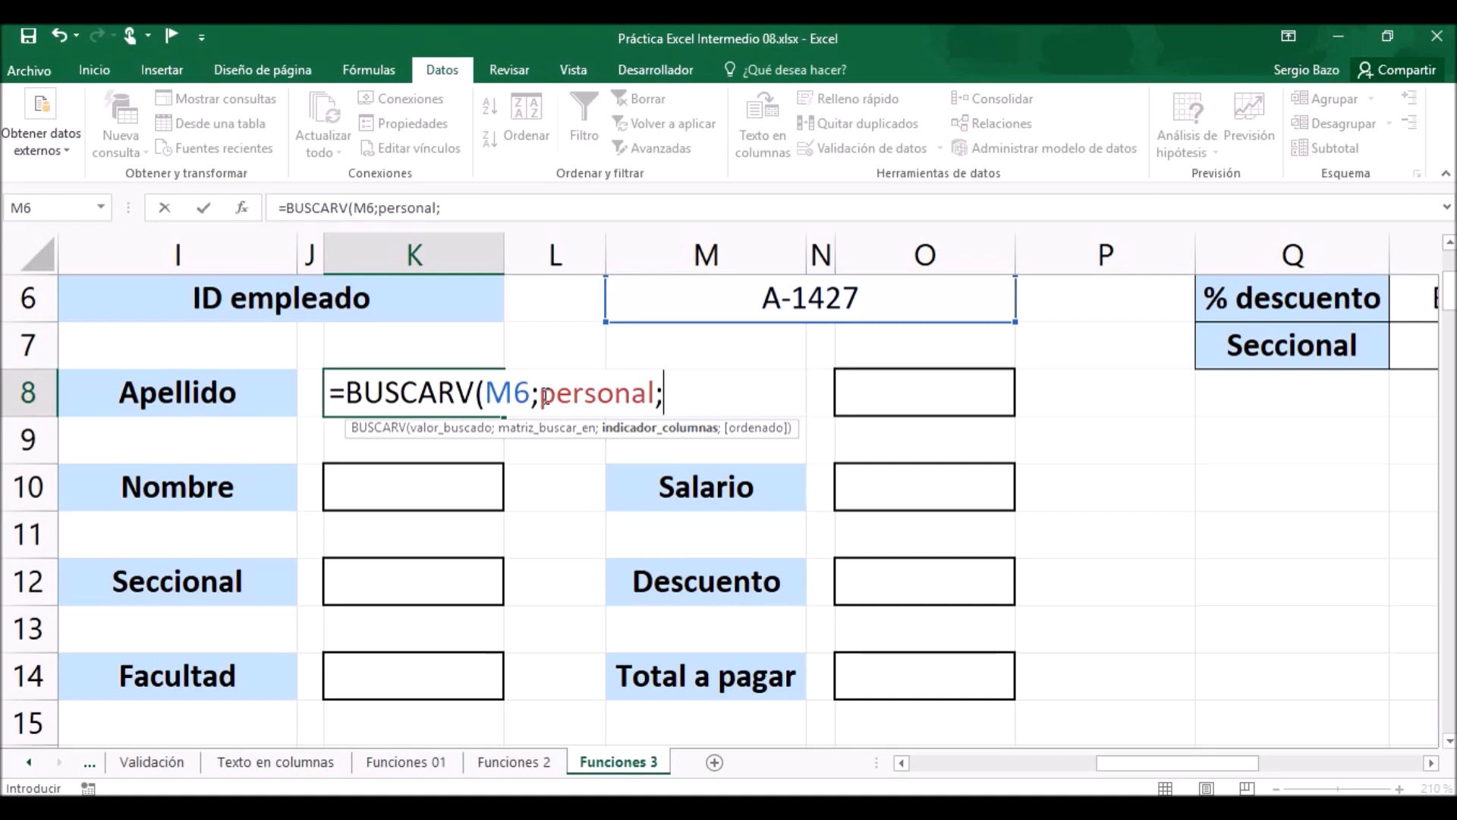
Complete the Apellido formula with column index 2 and exact match FALSO, giving =BUSCARV(M6;personal;2;FALSO).
left_click_drag(1174, 763, 962, 768)
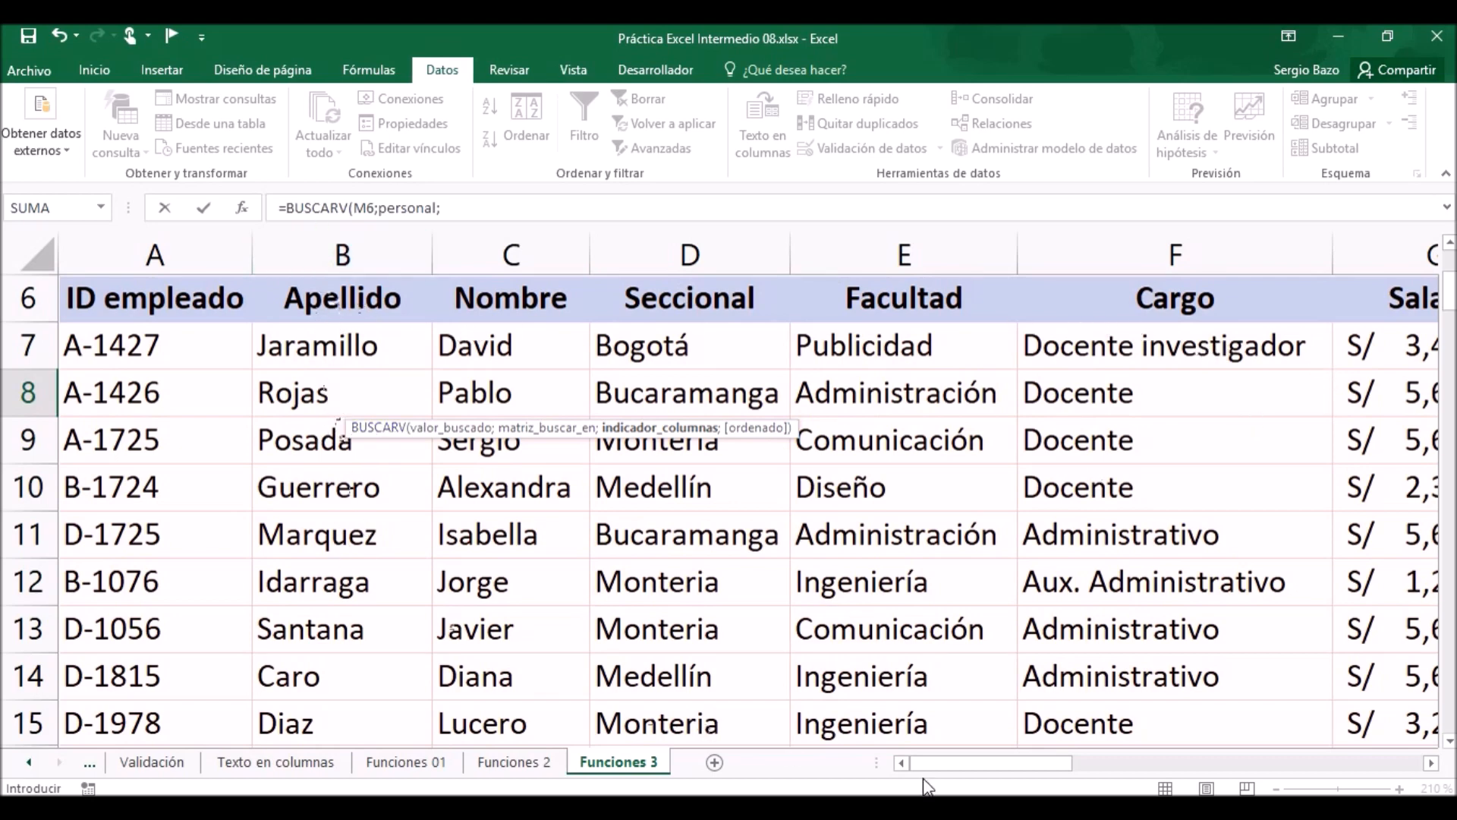
left_click_drag(919, 759, 1115, 770)
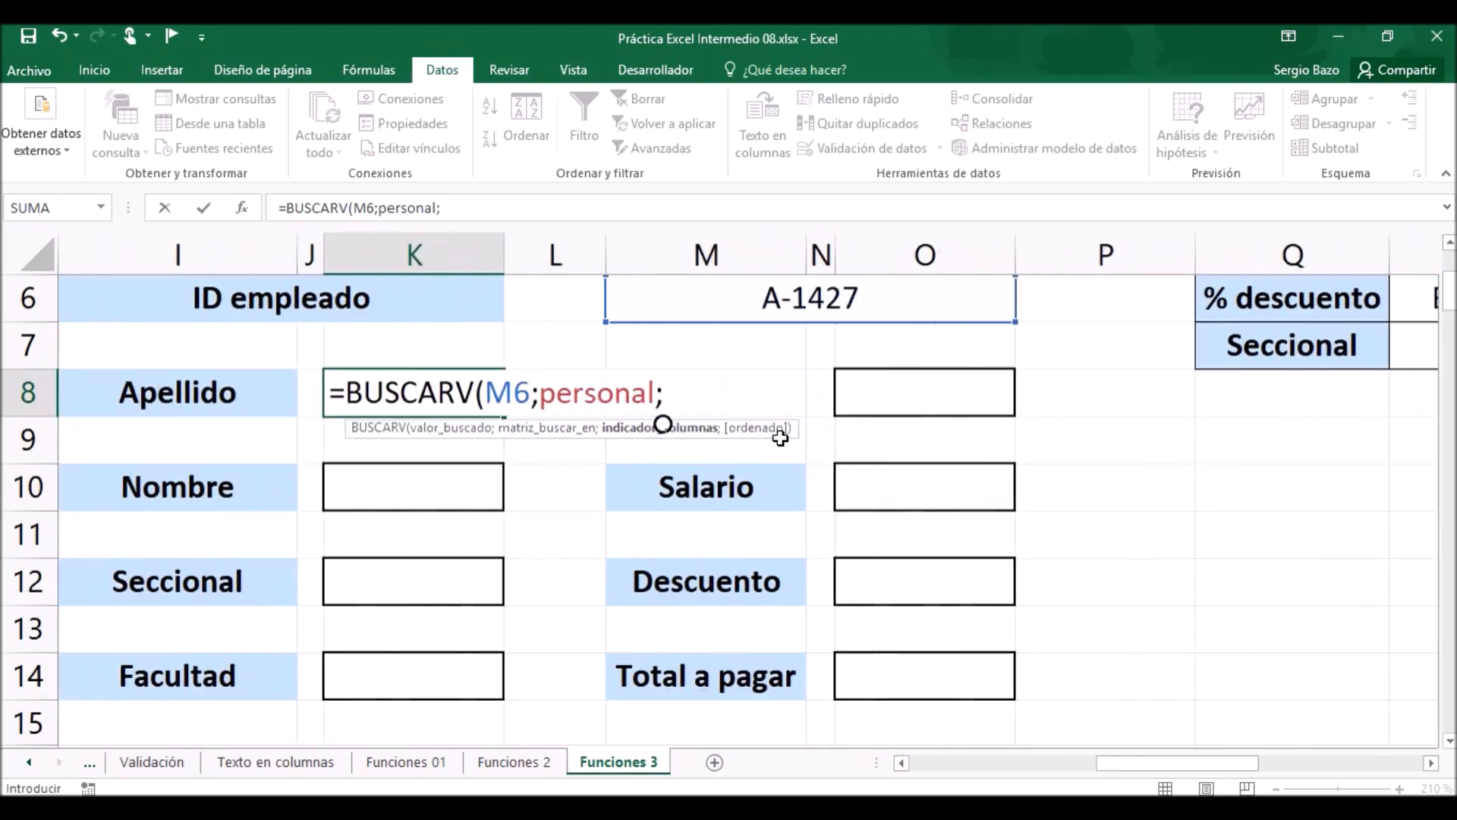
type("2;")
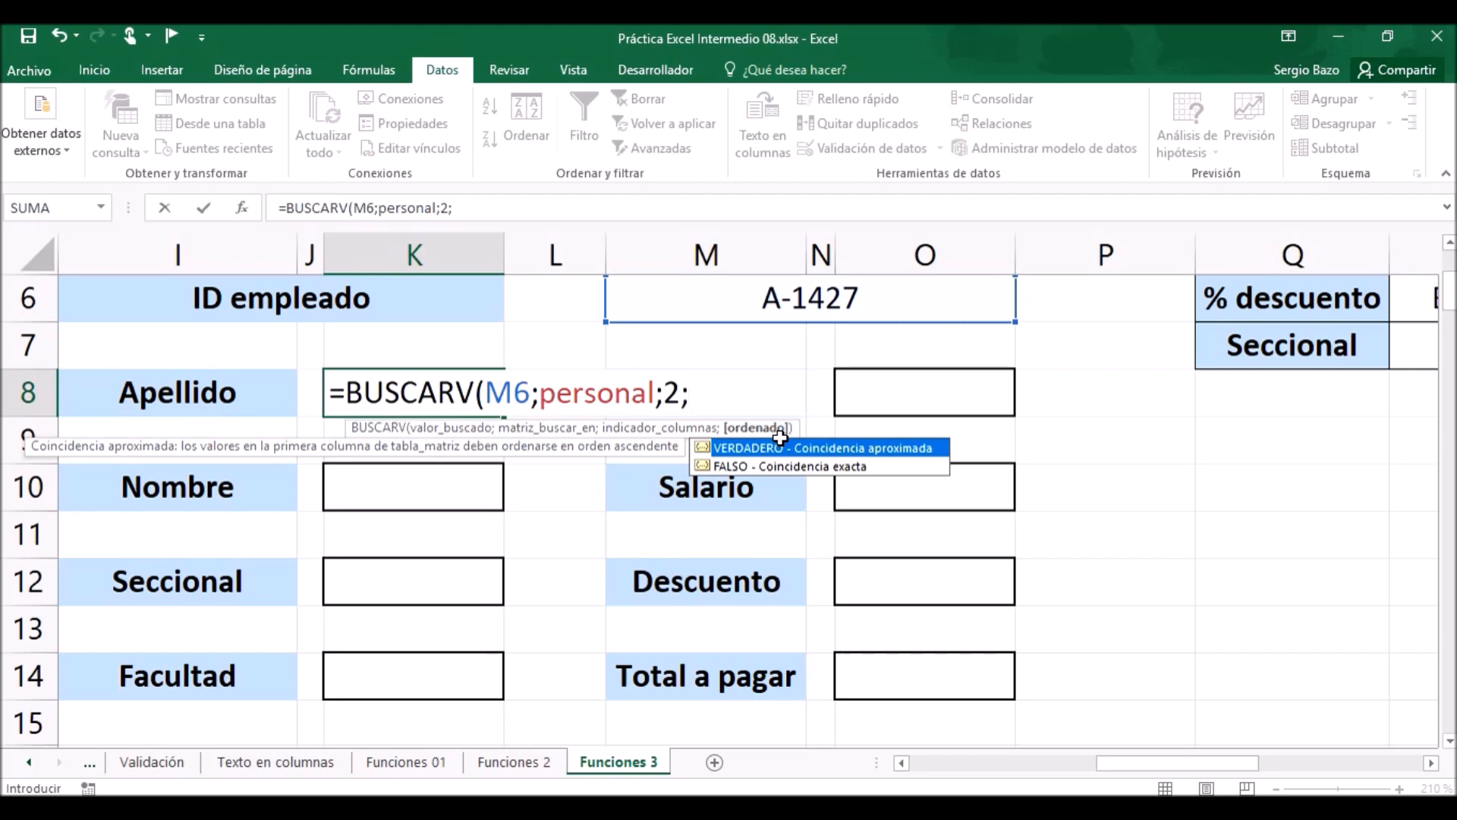
key("Down")
key("Tab")
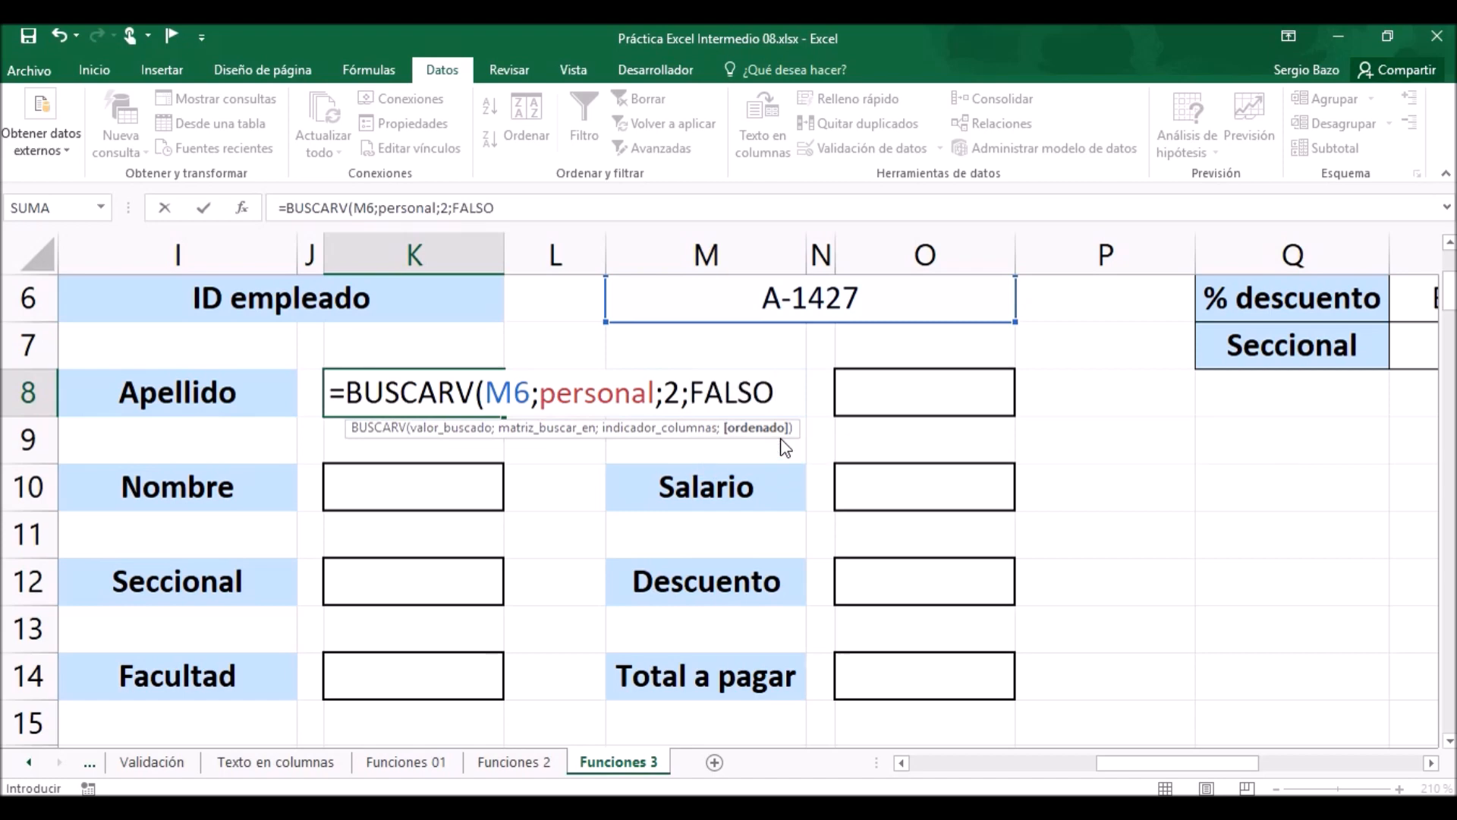
type(")")
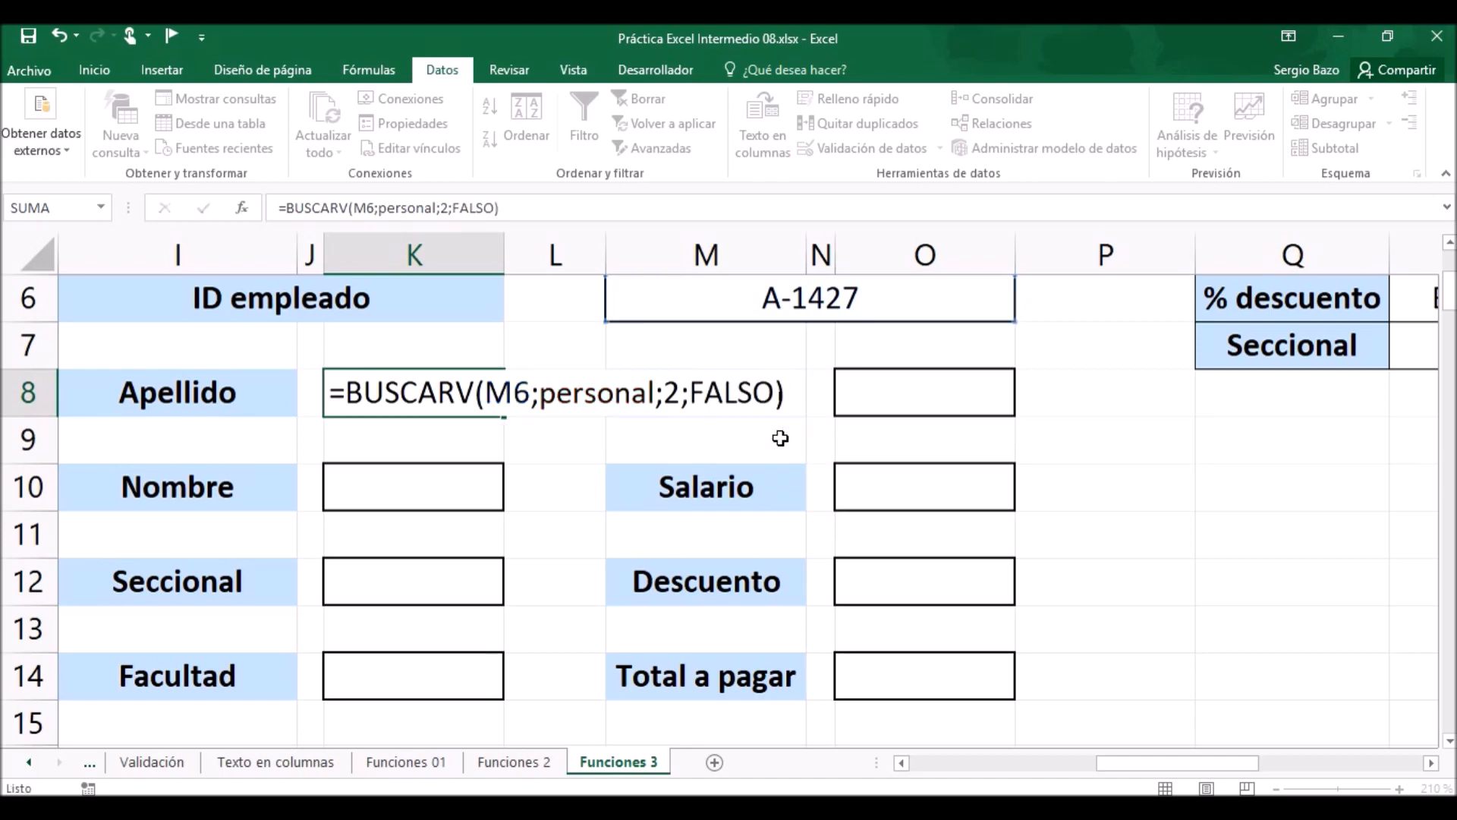
key("Return")
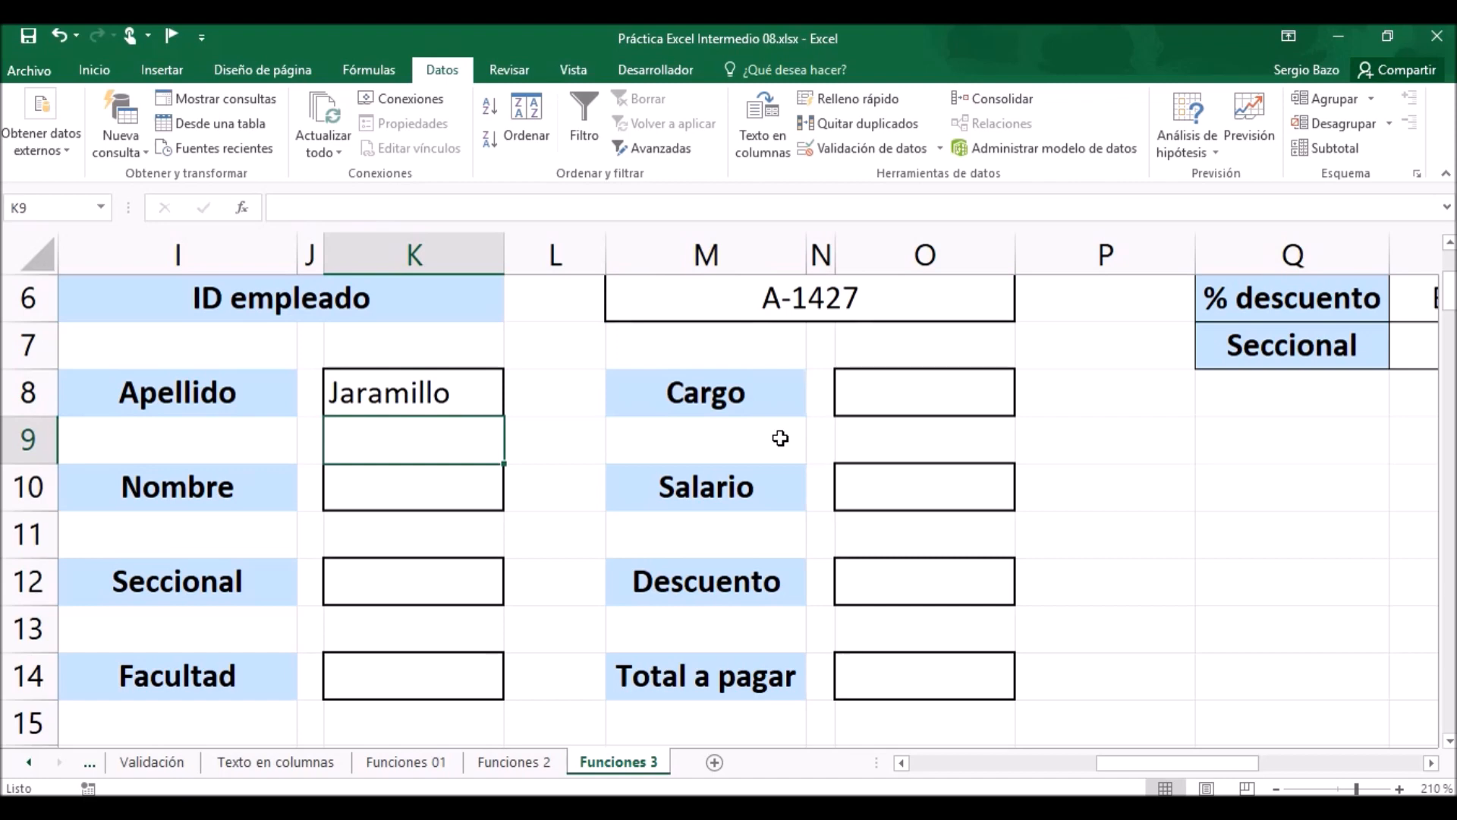
Copy the Apellido formula's text unchanged into the Nombre, Seccional and Facultad cells K10, K12 and K14.
double_click(383, 392)
left_click_drag(796, 392, 280, 401)
key("ctrl+c")
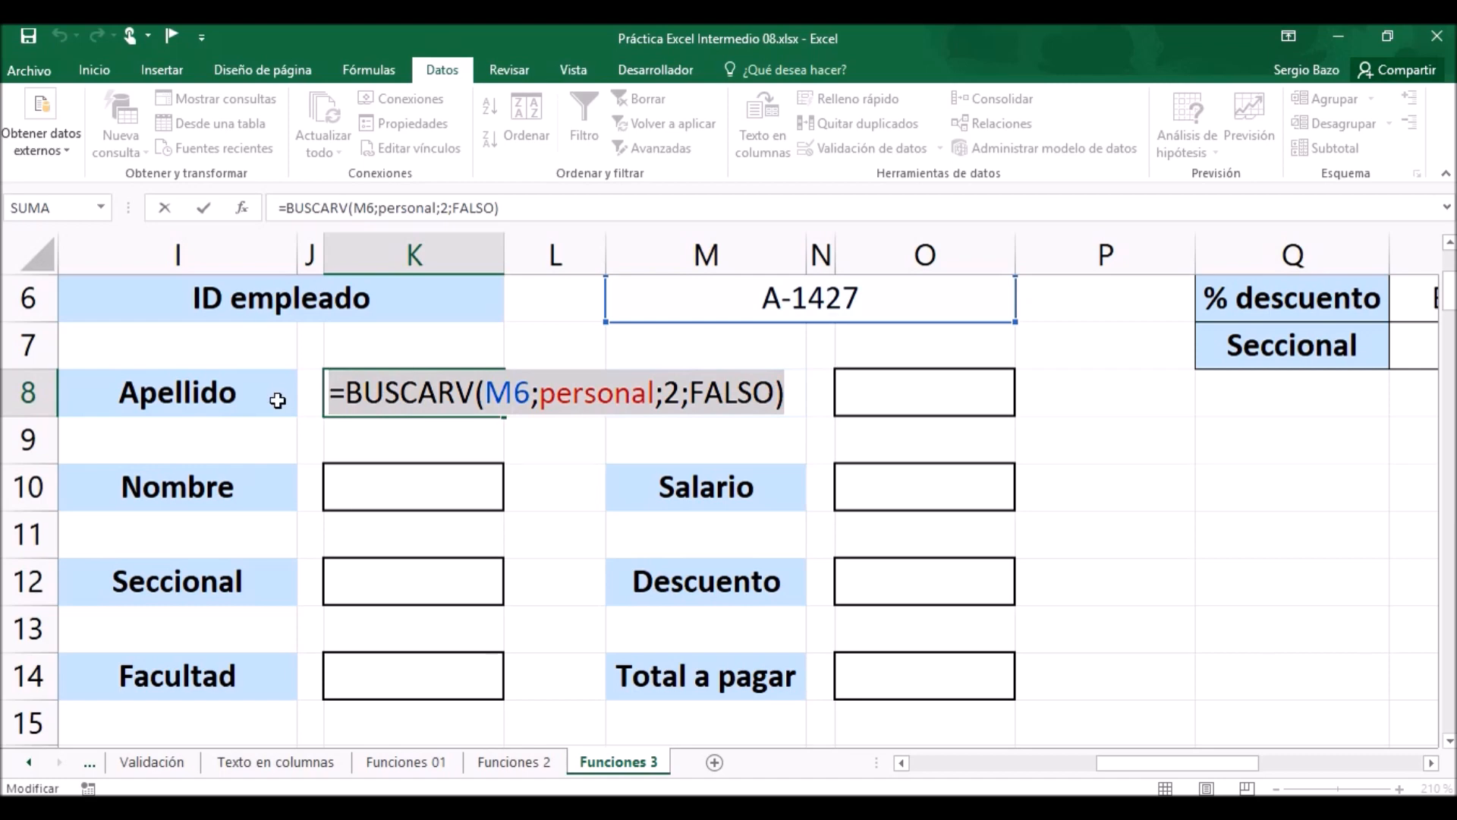
key("Escape")
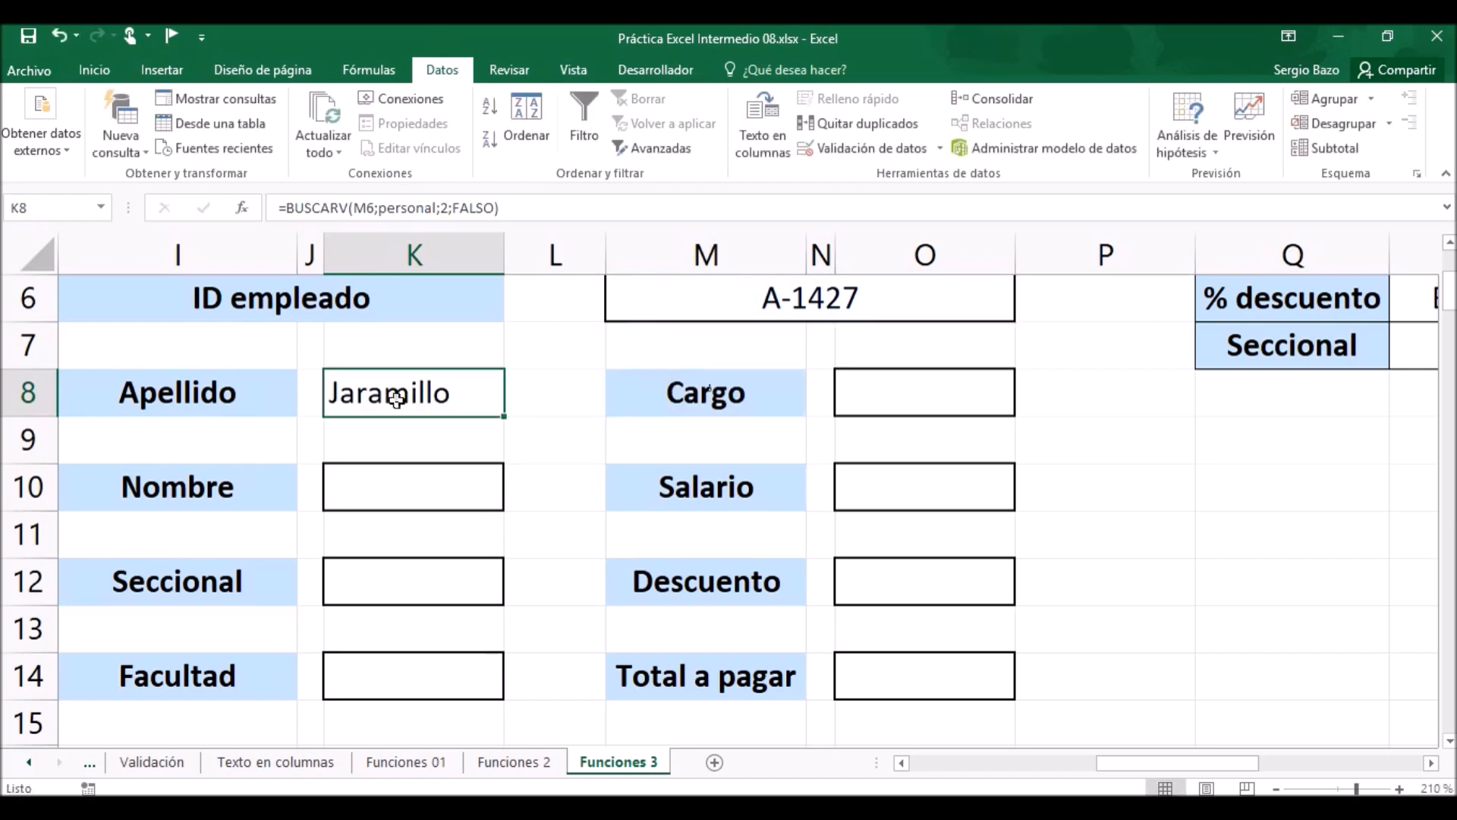
double_click(422, 489)
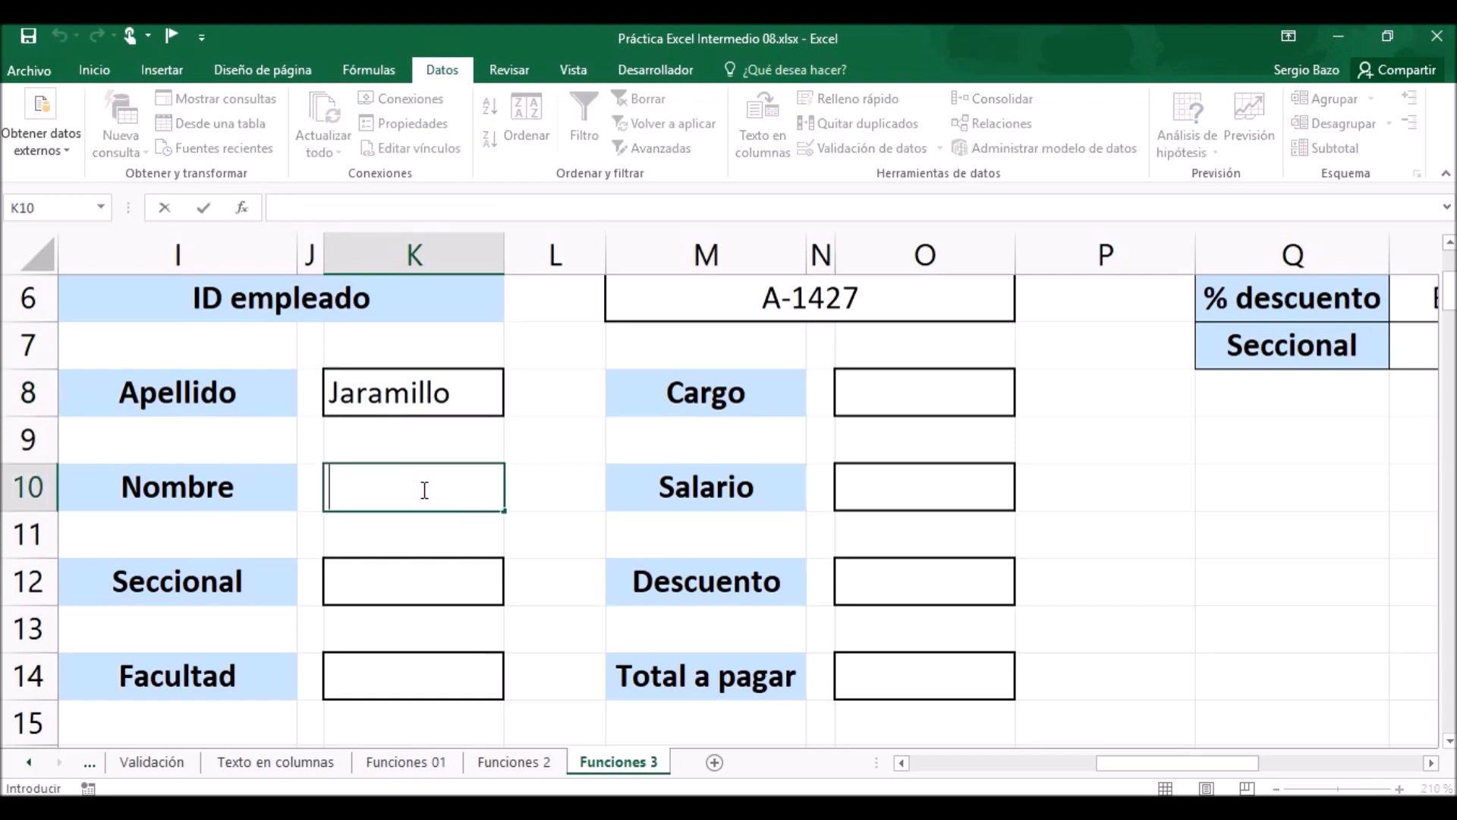
key("ctrl+v")
left_click(427, 579)
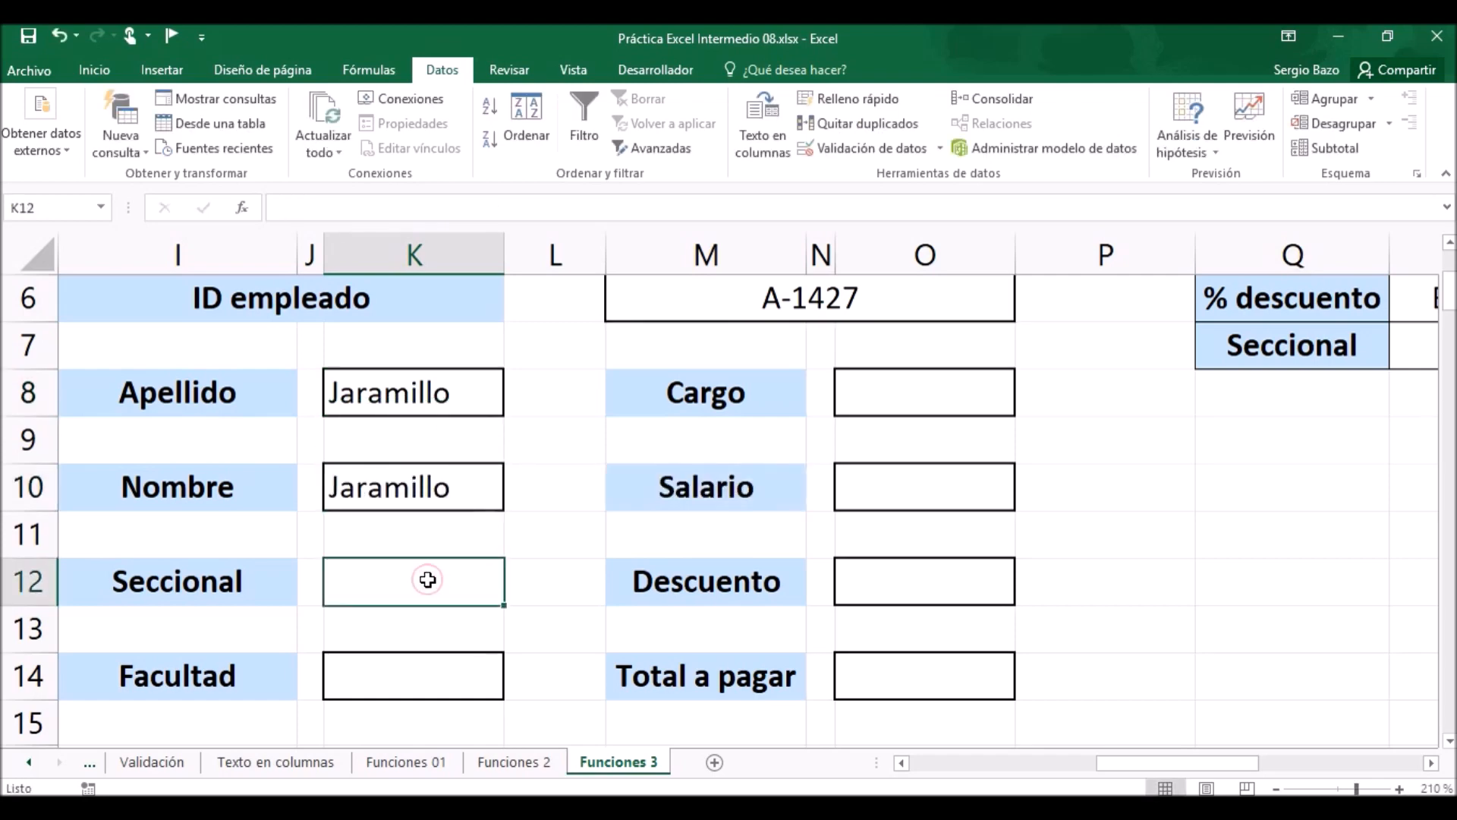
double_click(428, 580)
key("ctrl+v")
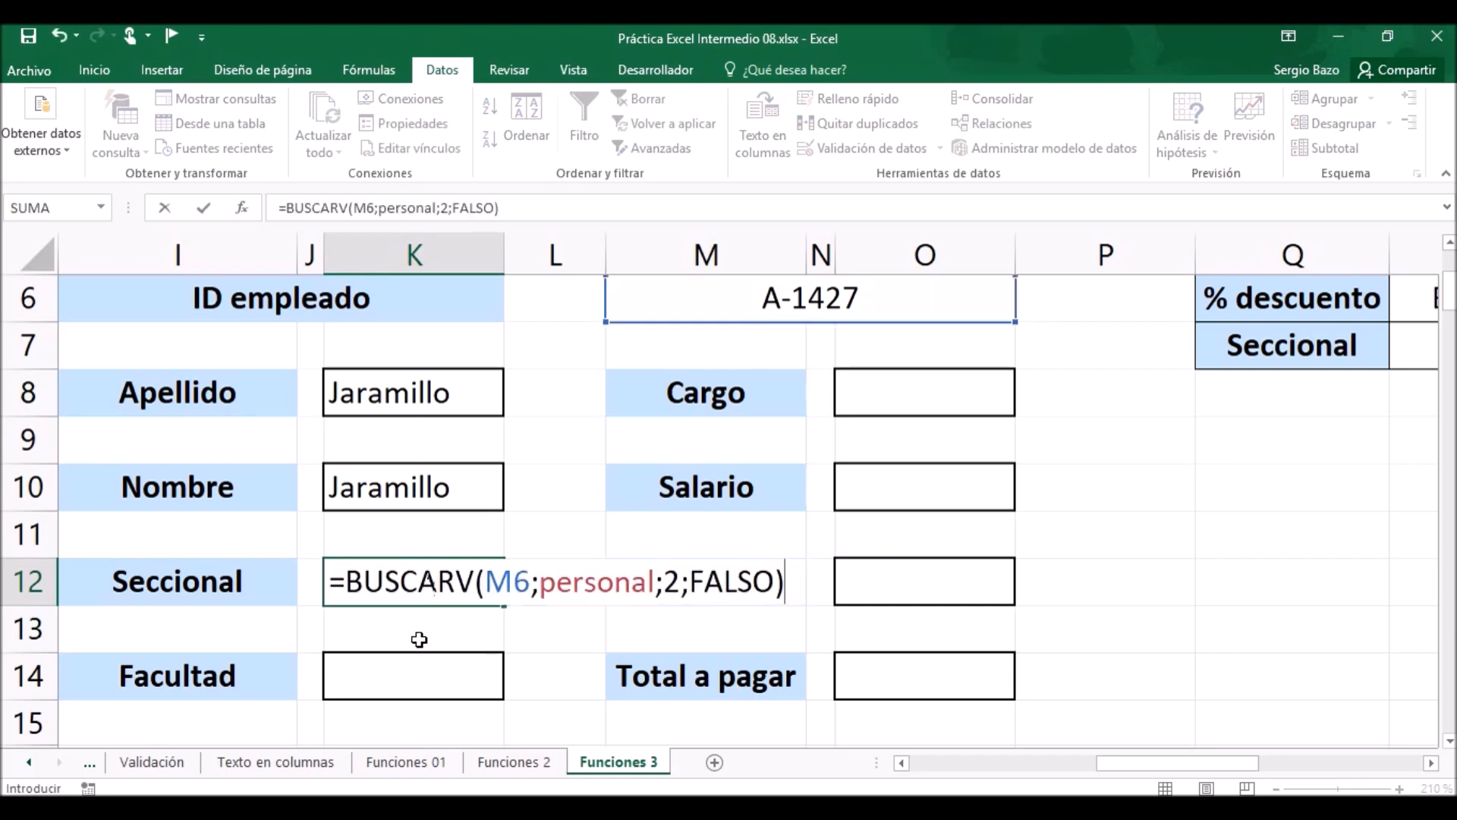
left_click(413, 674)
double_click(411, 674)
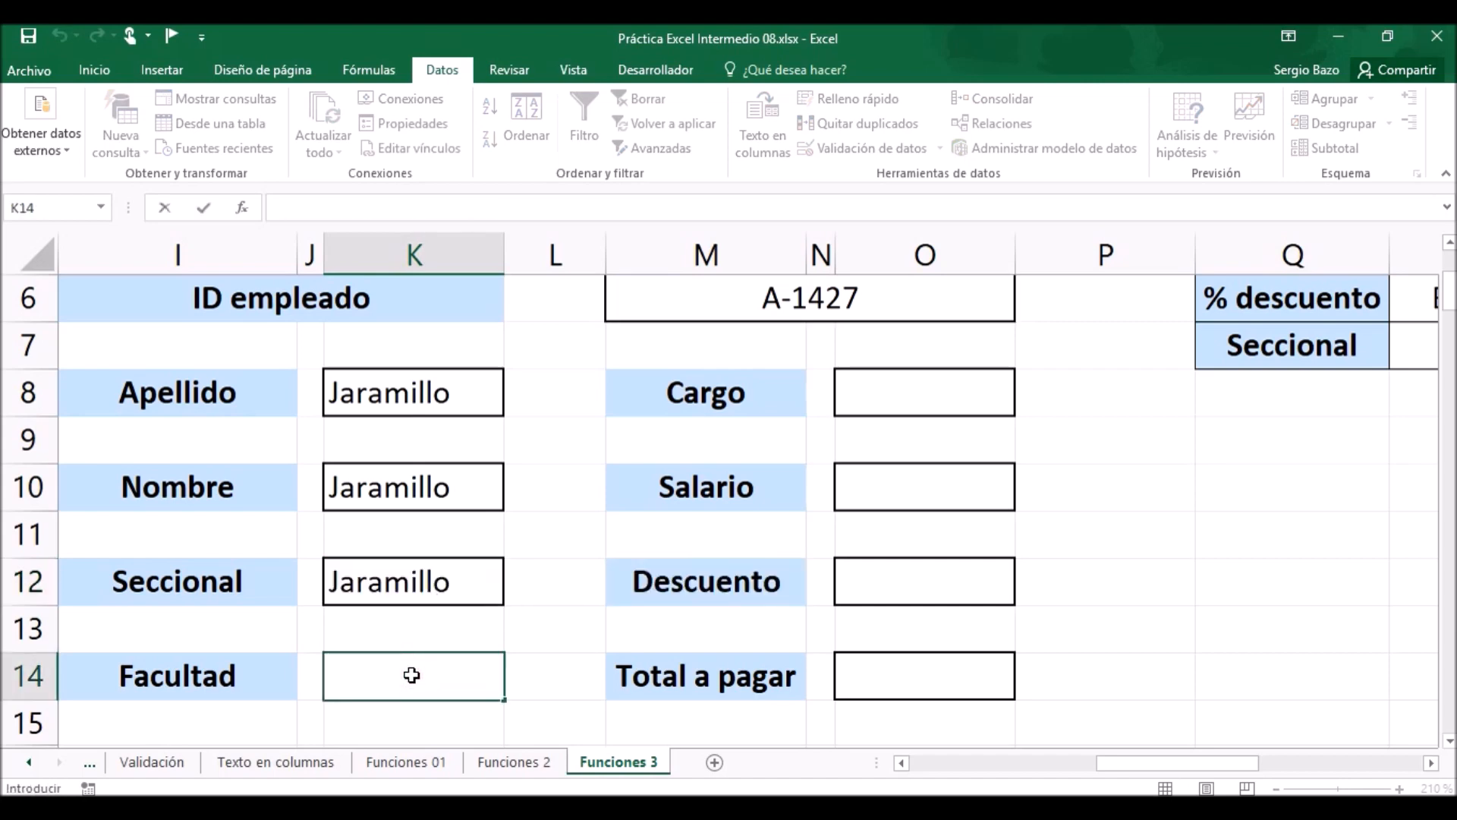
key("ctrl+v")
Paste the same BUSCARV formula into the Cargo cell O8 and the Salario cell O10.
left_click(896, 385)
double_click(896, 384)
key("ctrl+v")
left_click(890, 485)
double_click(890, 486)
key("ctrl+v")
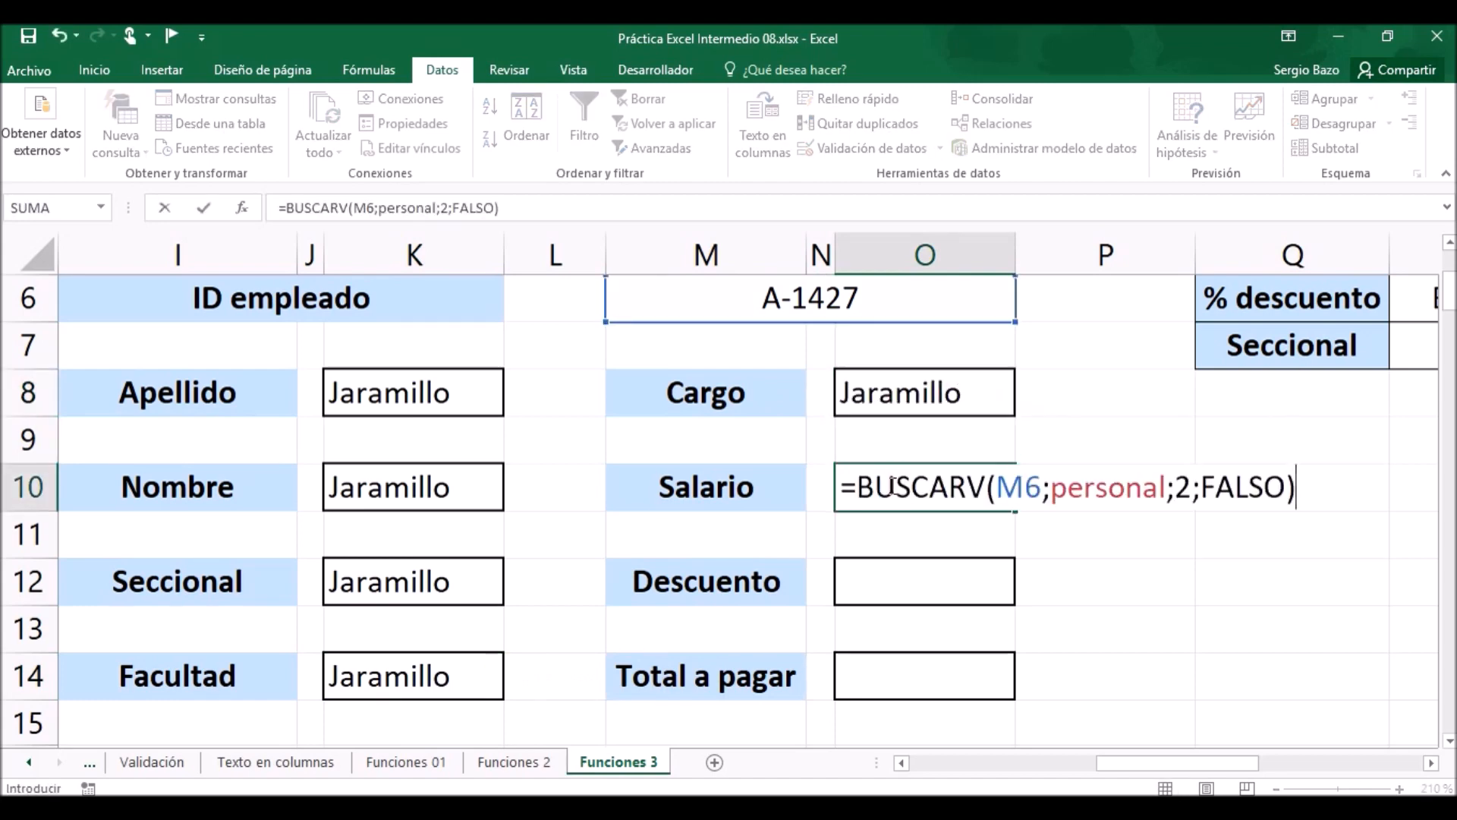
left_click(898, 578)
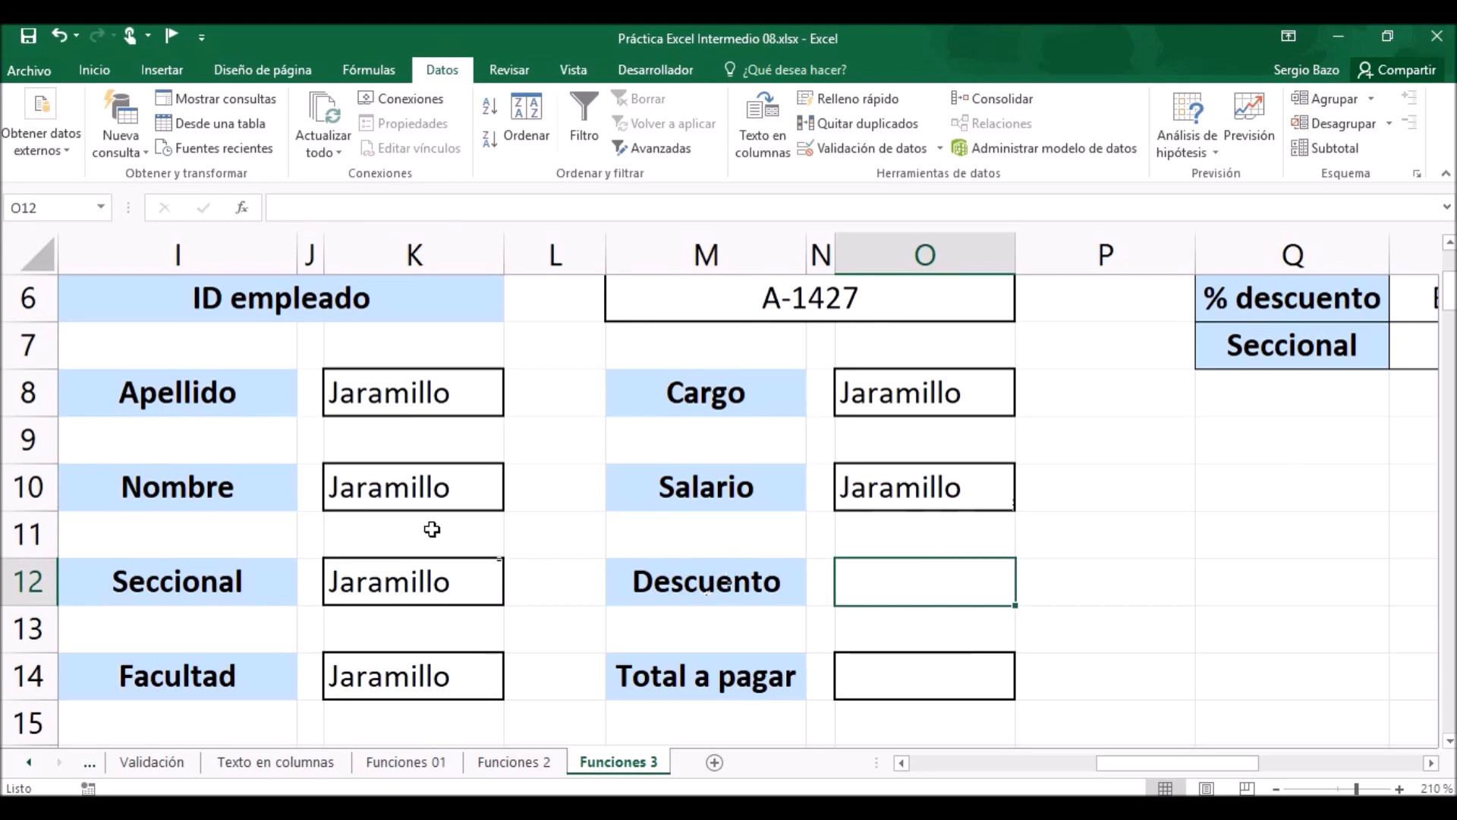
Change the column index in the Nombre formula in K10 to 3.
left_click(390, 491)
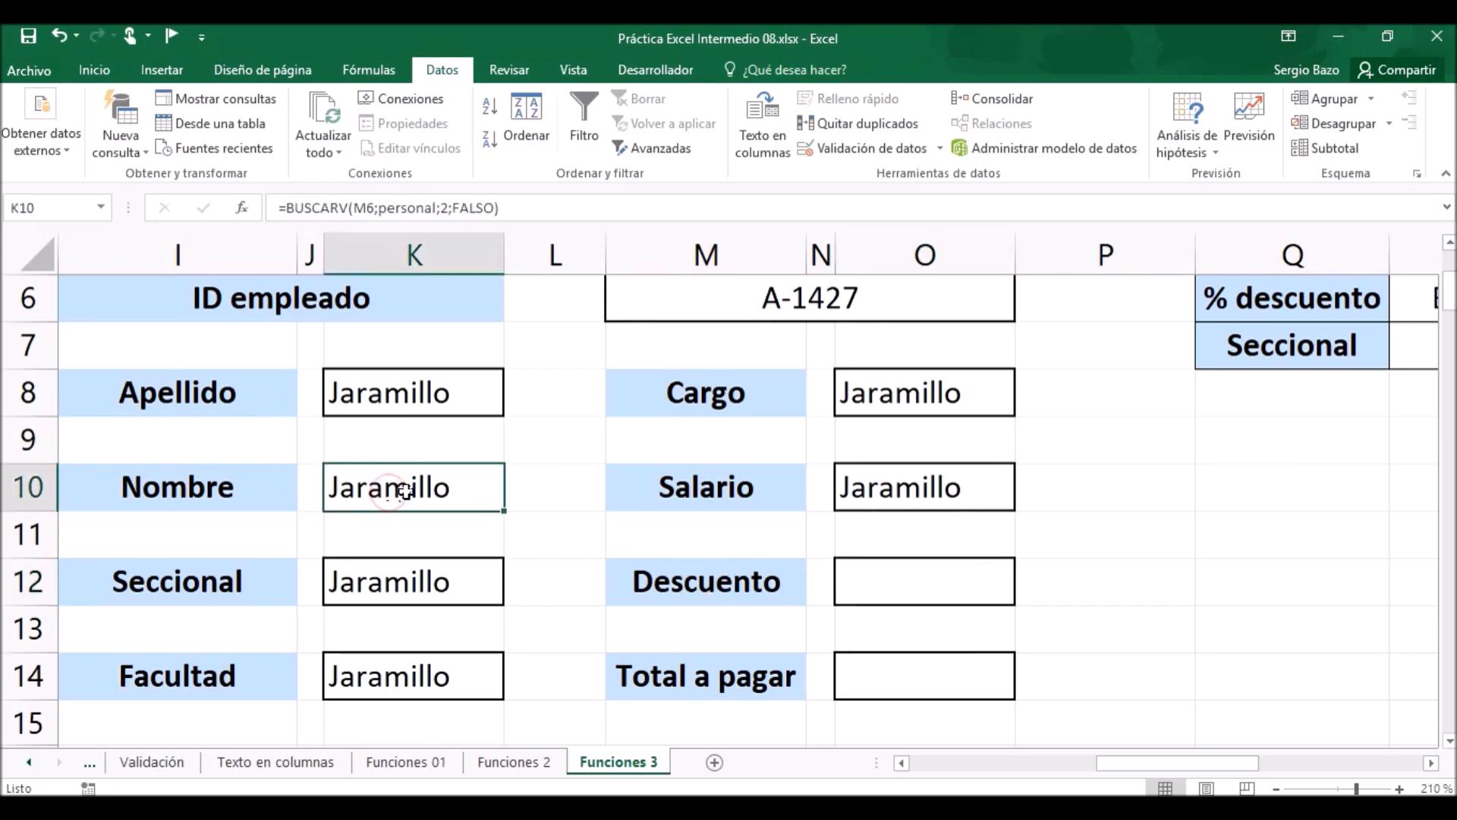
double_click(389, 492)
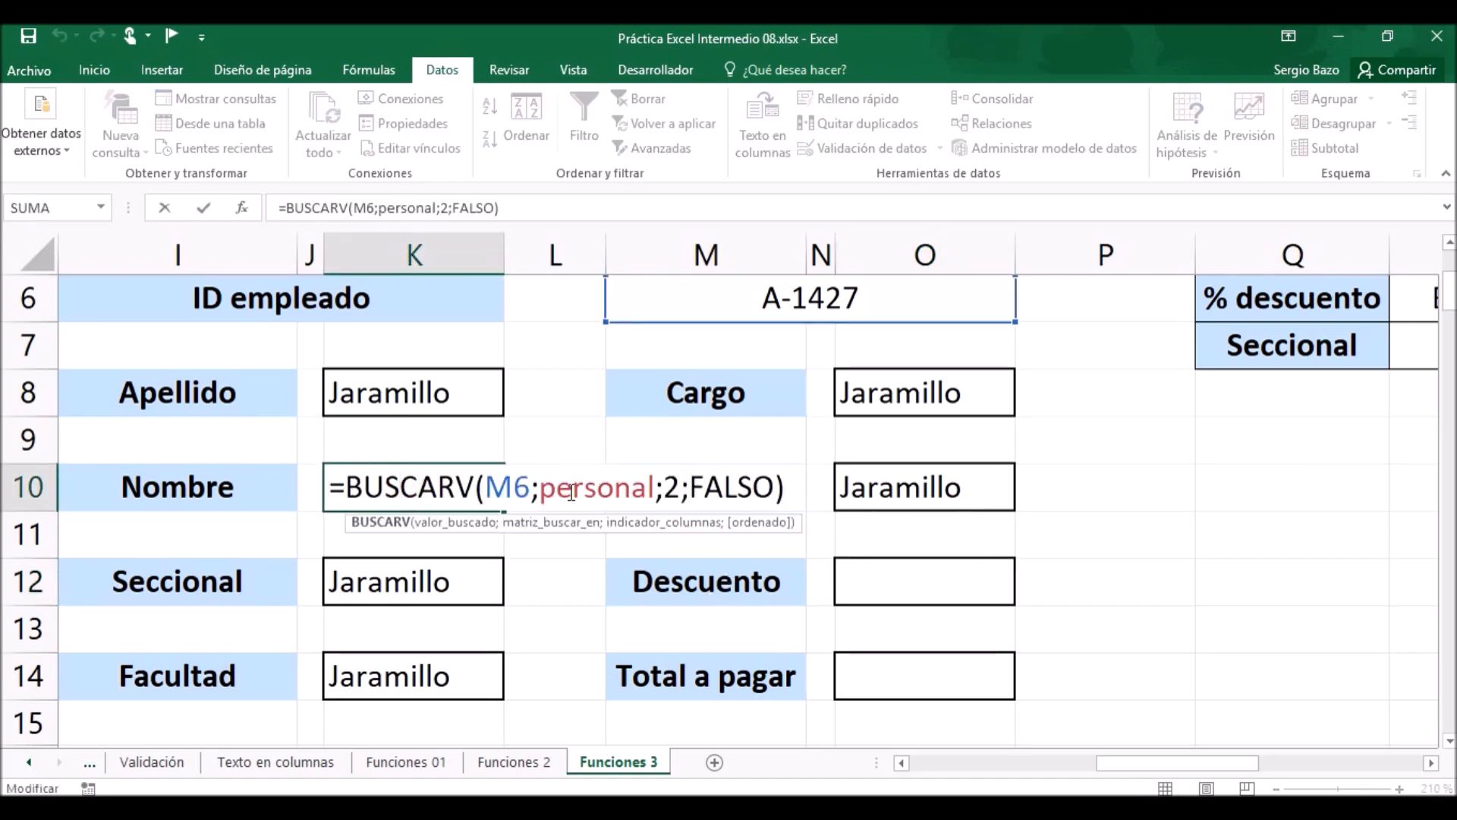
double_click(671, 488)
left_click(679, 488)
type("3")
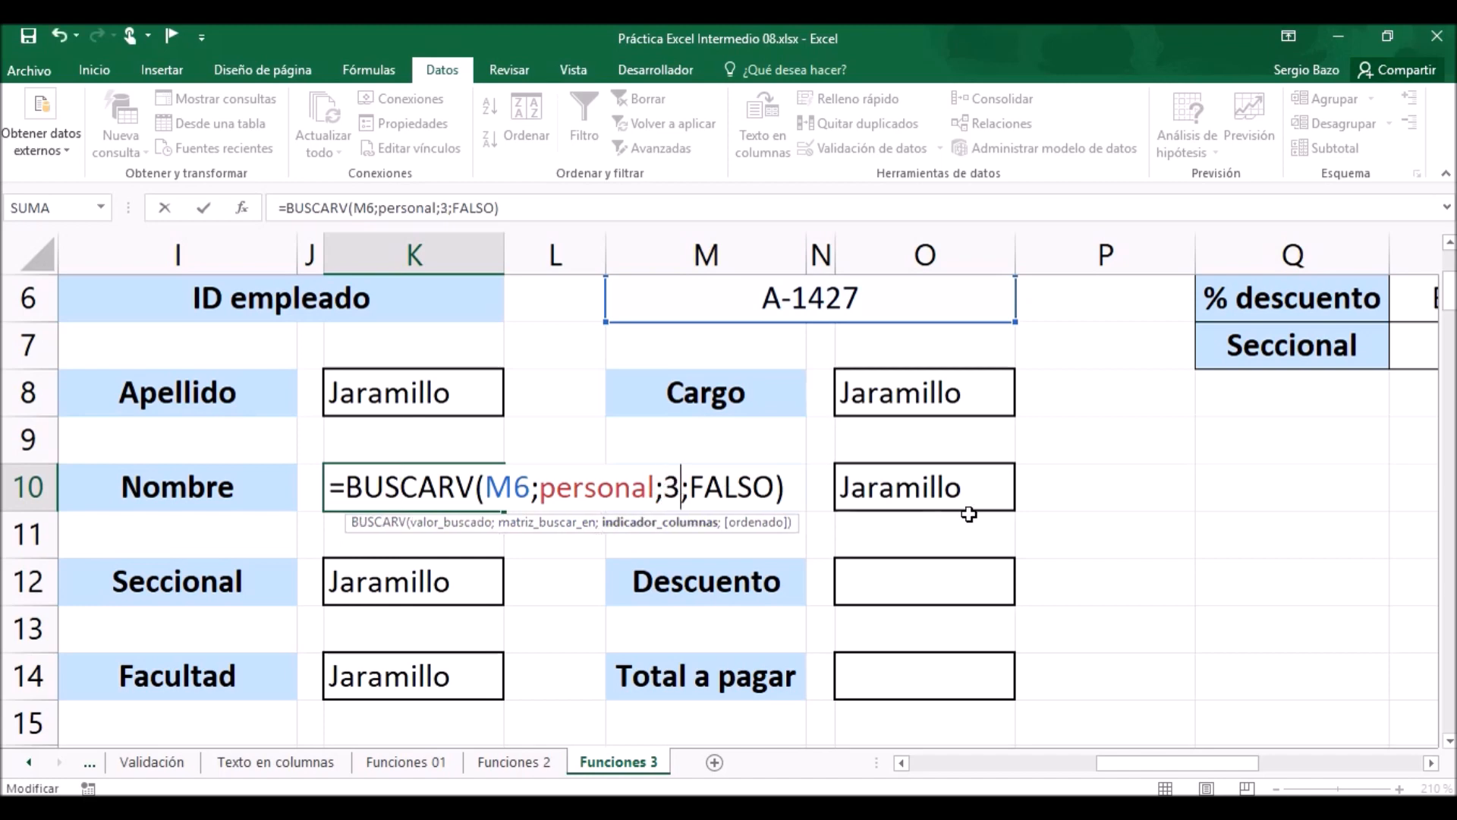
key("Return")
Change the column index in the Seccional formula in K12 to 4.
left_click(410, 583)
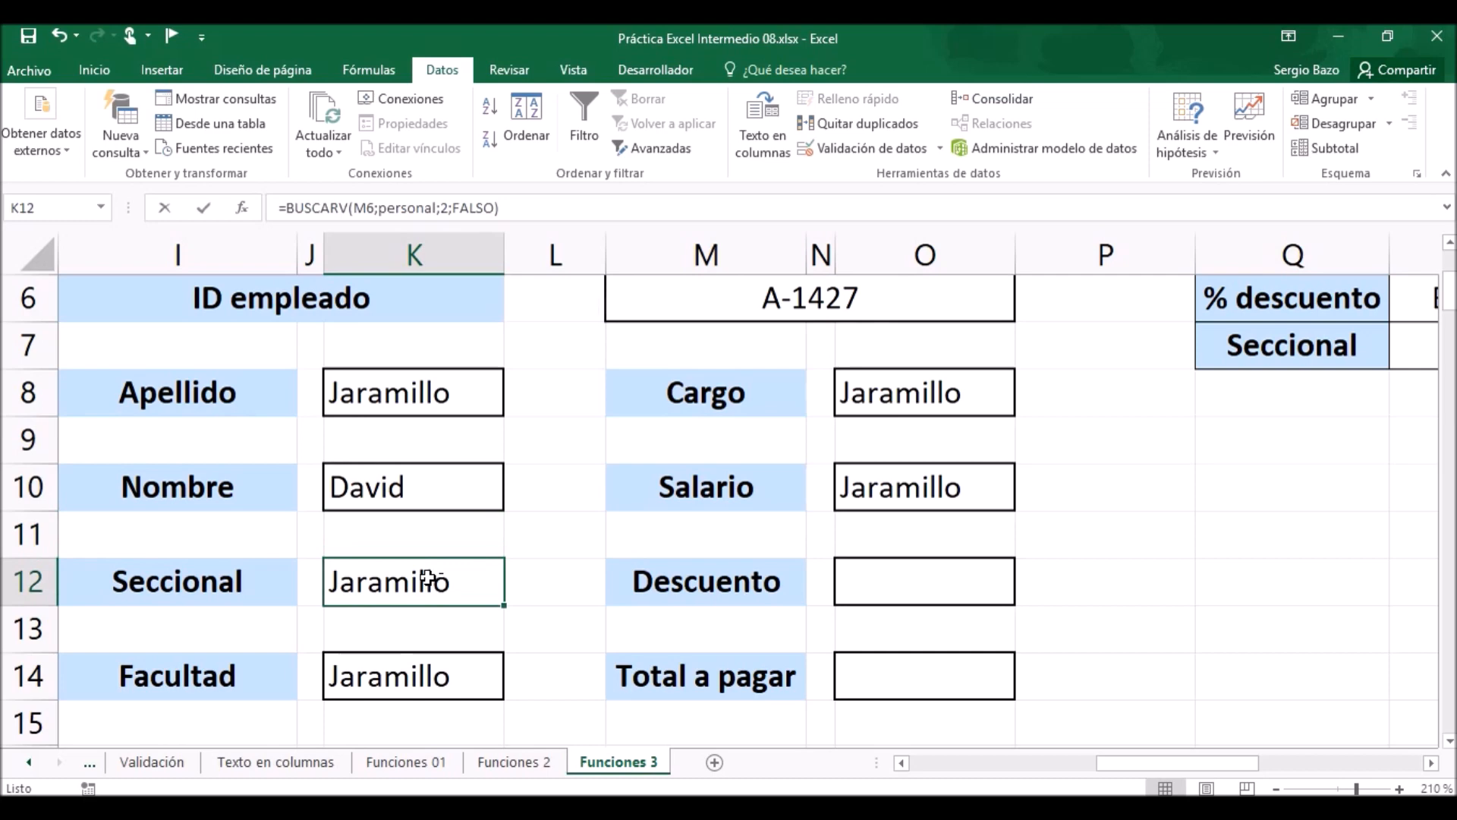
double_click(418, 581)
double_click(666, 581)
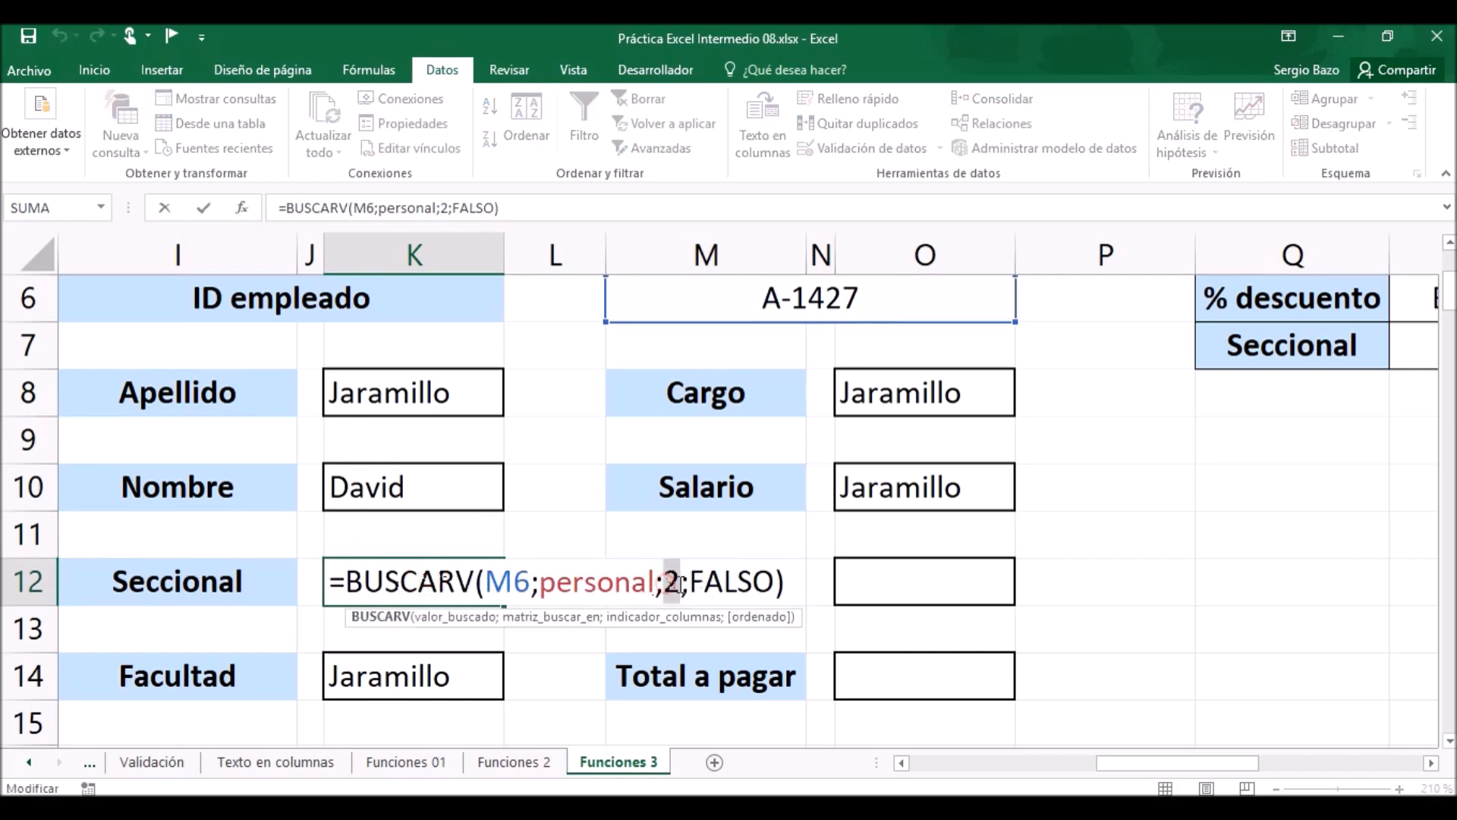
type("4")
key("Return")
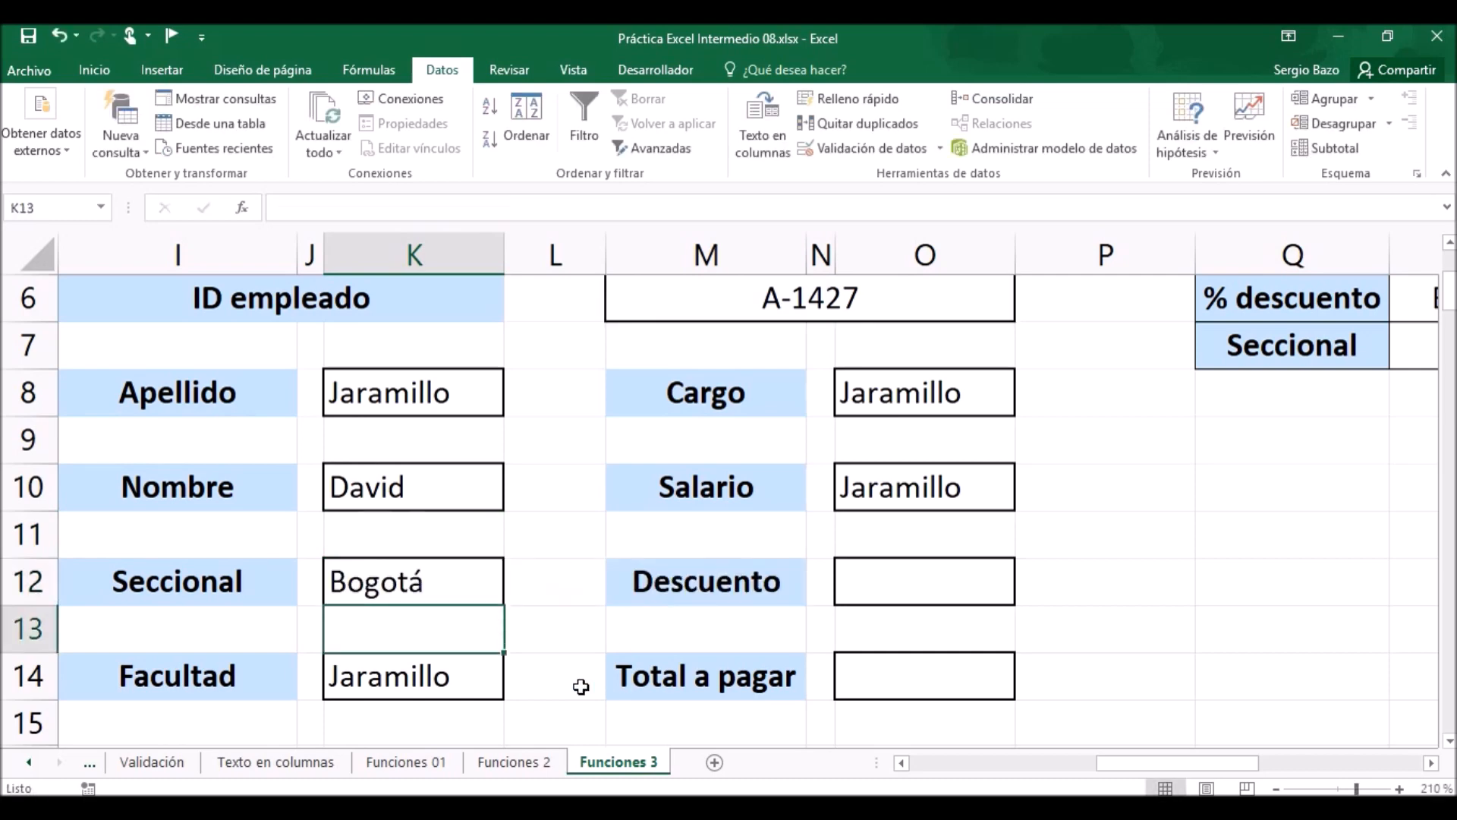
Change the column index in the Facultad formula in K14 to 5.
left_click(423, 674)
double_click(420, 676)
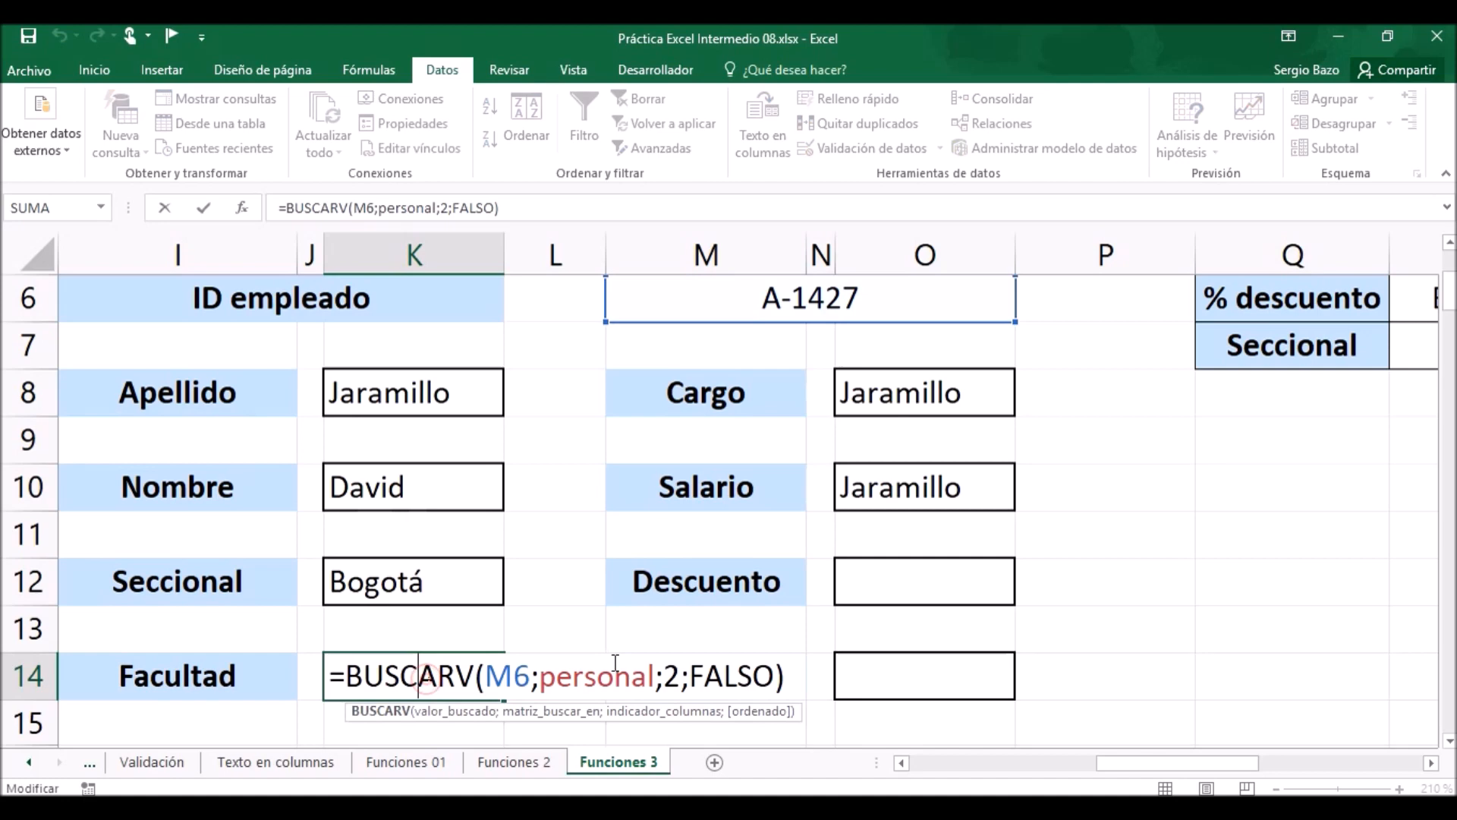
double_click(673, 676)
type("5")
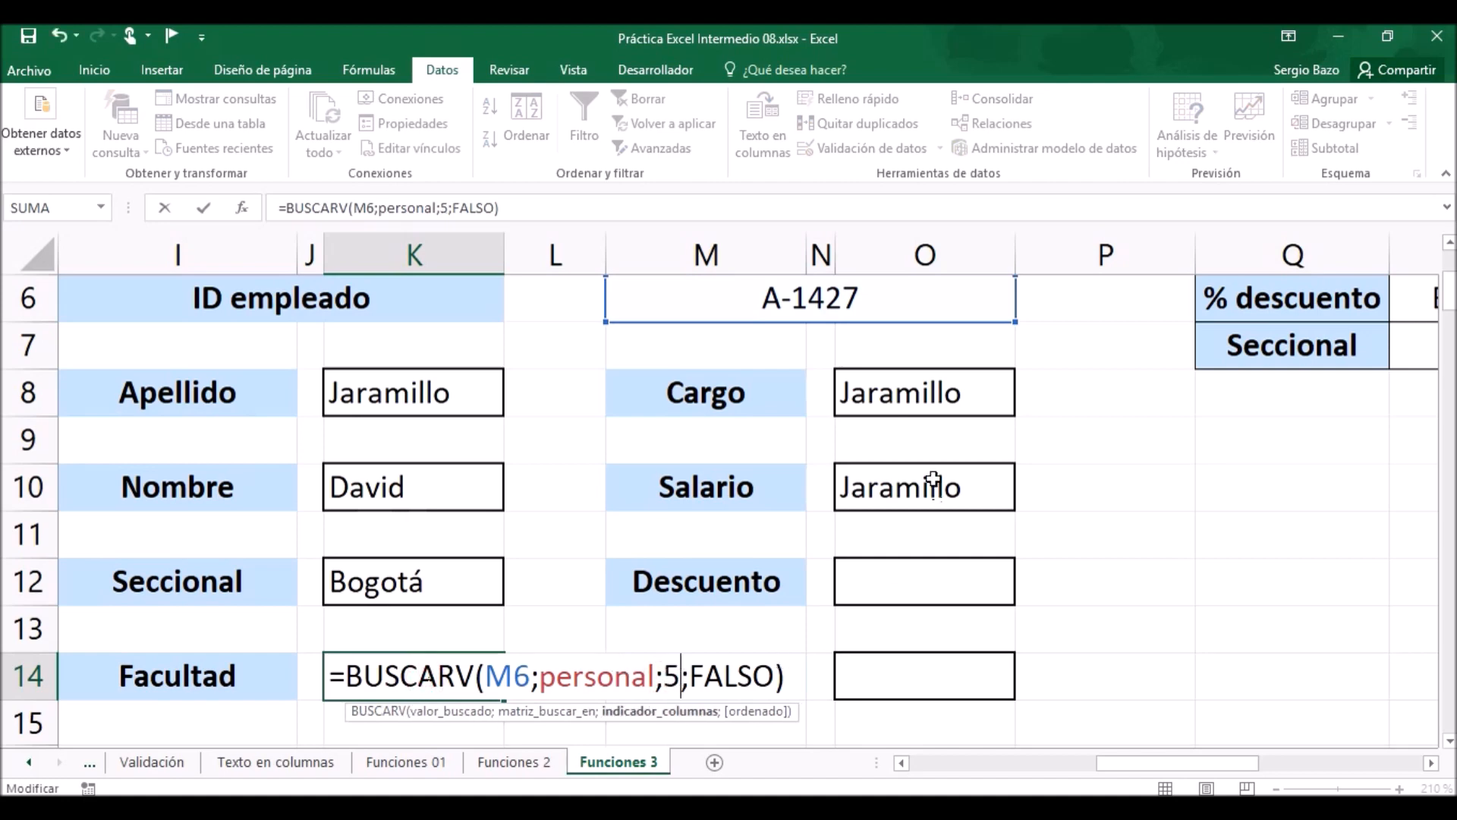
Change the column index in the Cargo formula in O8 to 6.
double_click(935, 391)
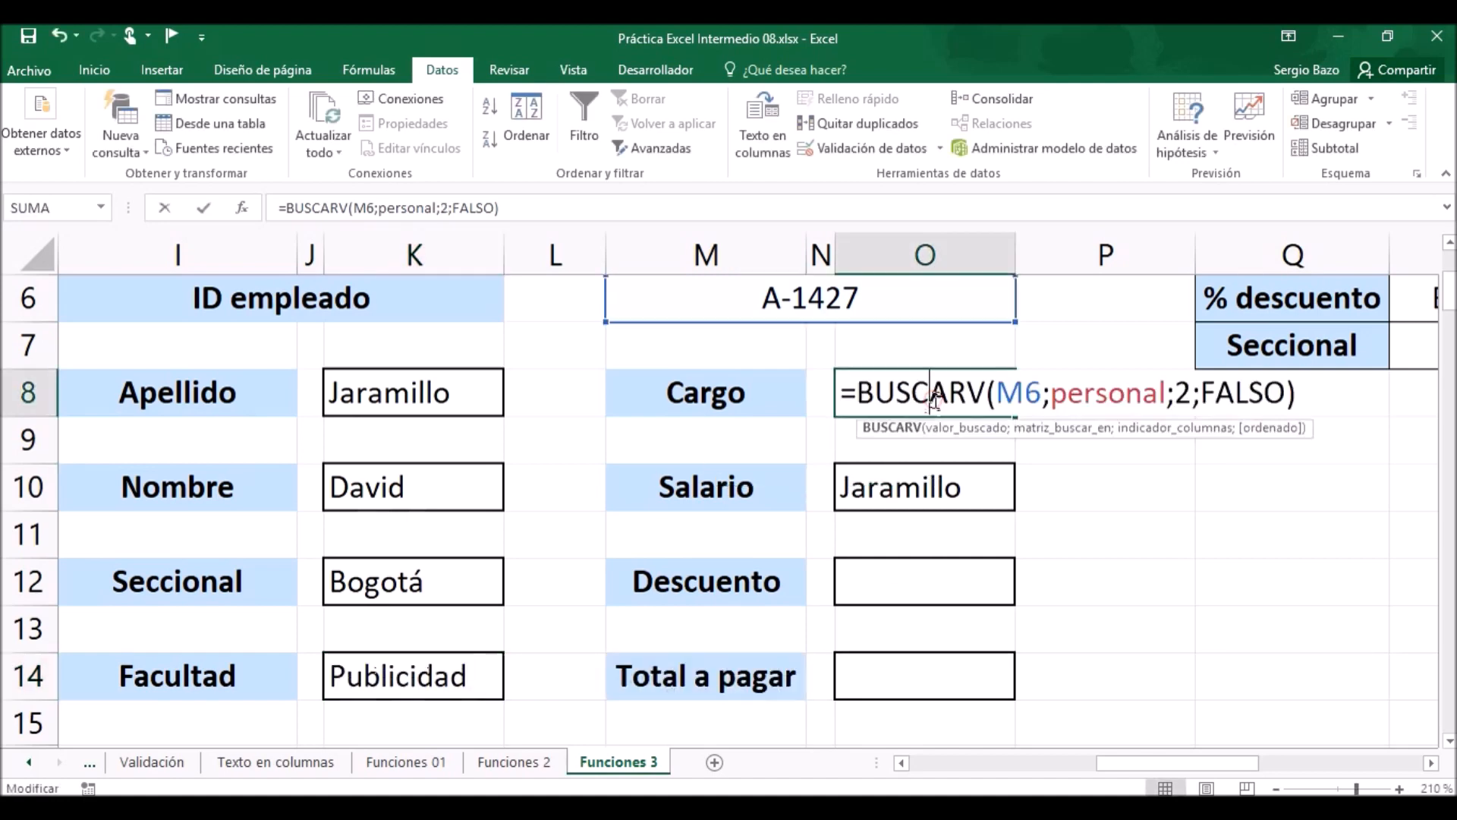
double_click(1185, 393)
type("6")
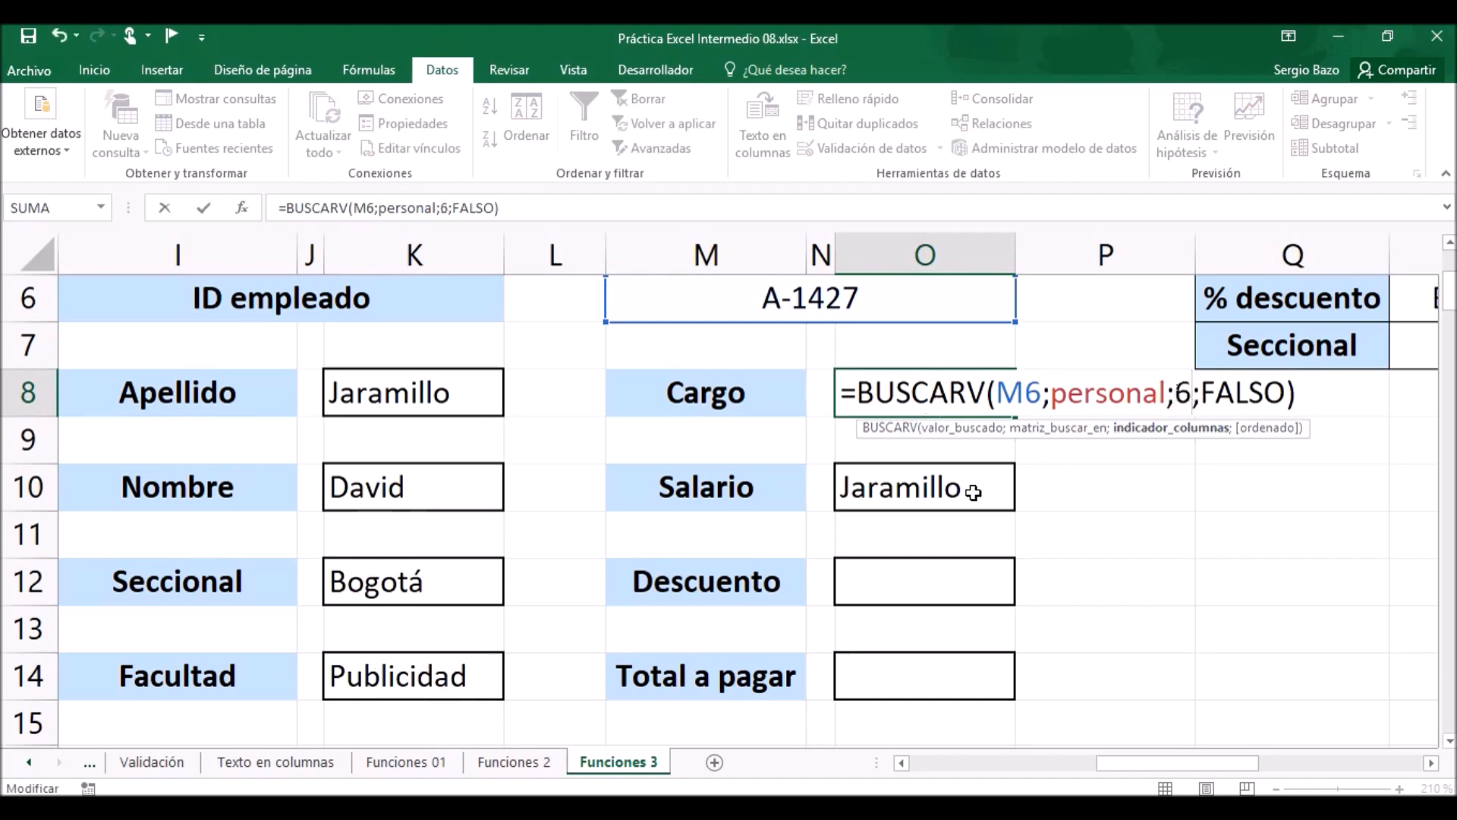
Change the column index in the Salario formula in O10 to 7.
double_click(967, 489)
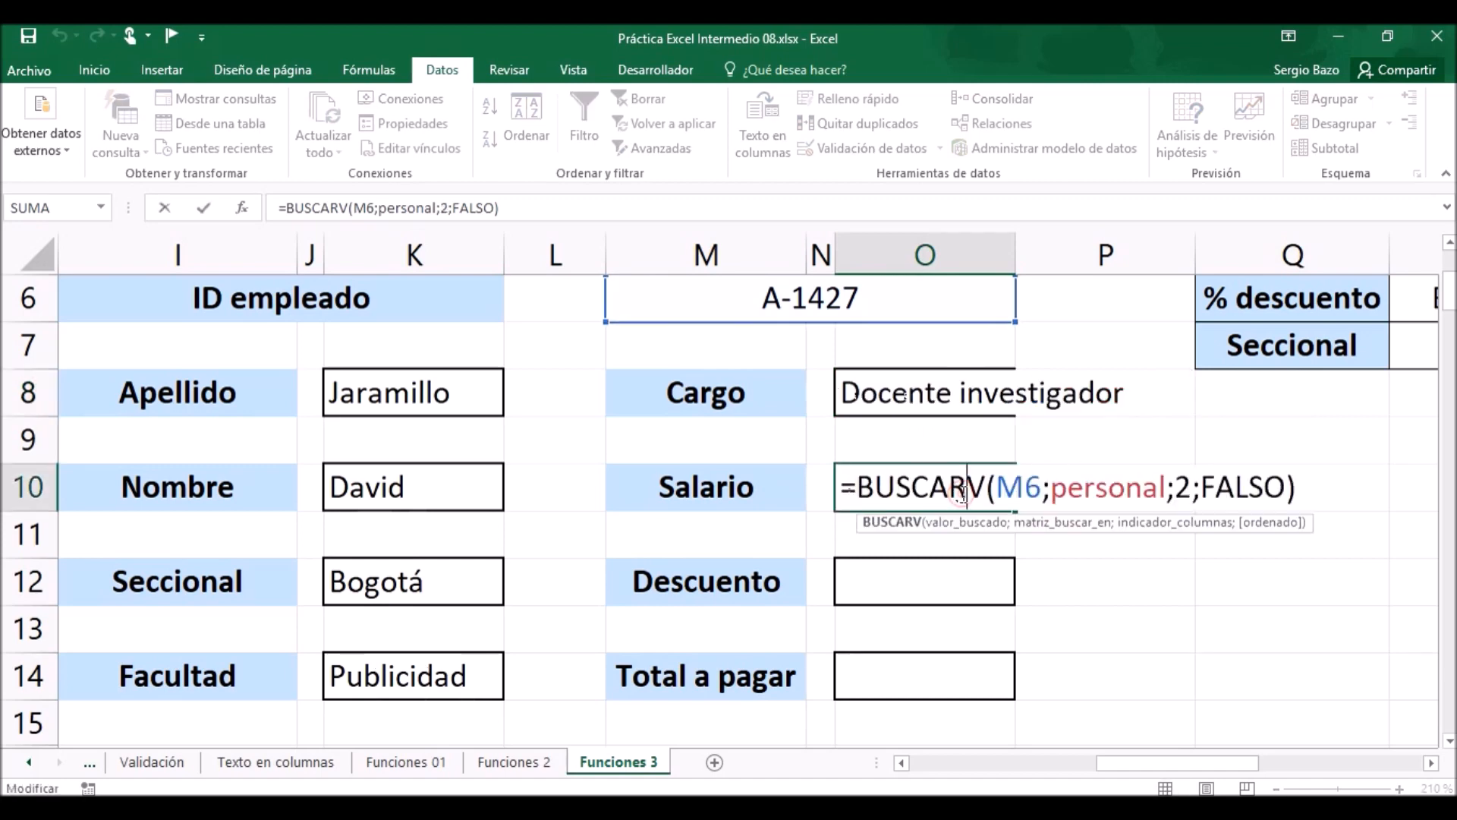
double_click(1181, 489)
type("7")
key("Return")
Apply the accounting number format in S/ to the Salario cell O10.
left_click(892, 489)
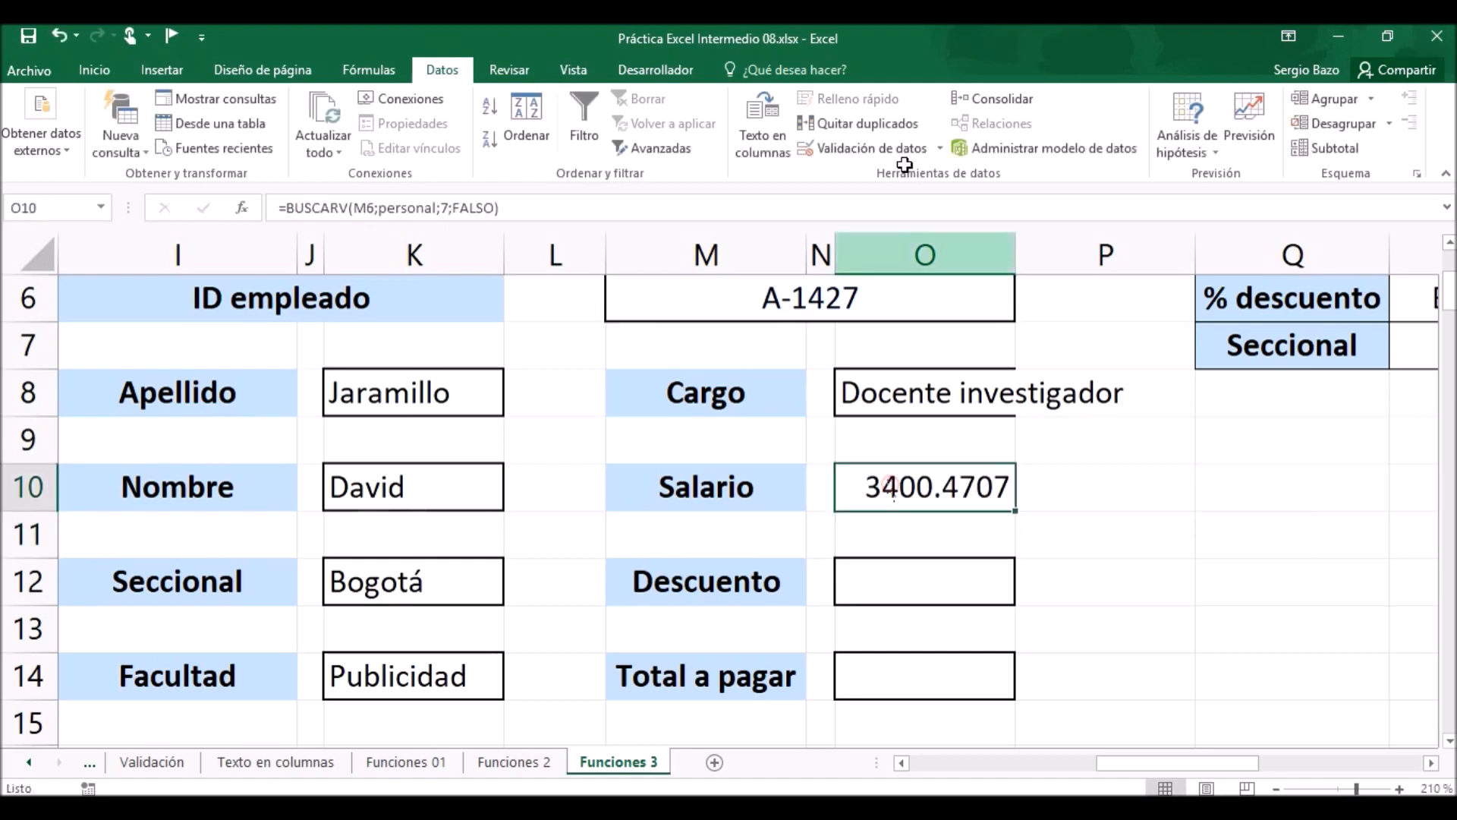
left_click(94, 69)
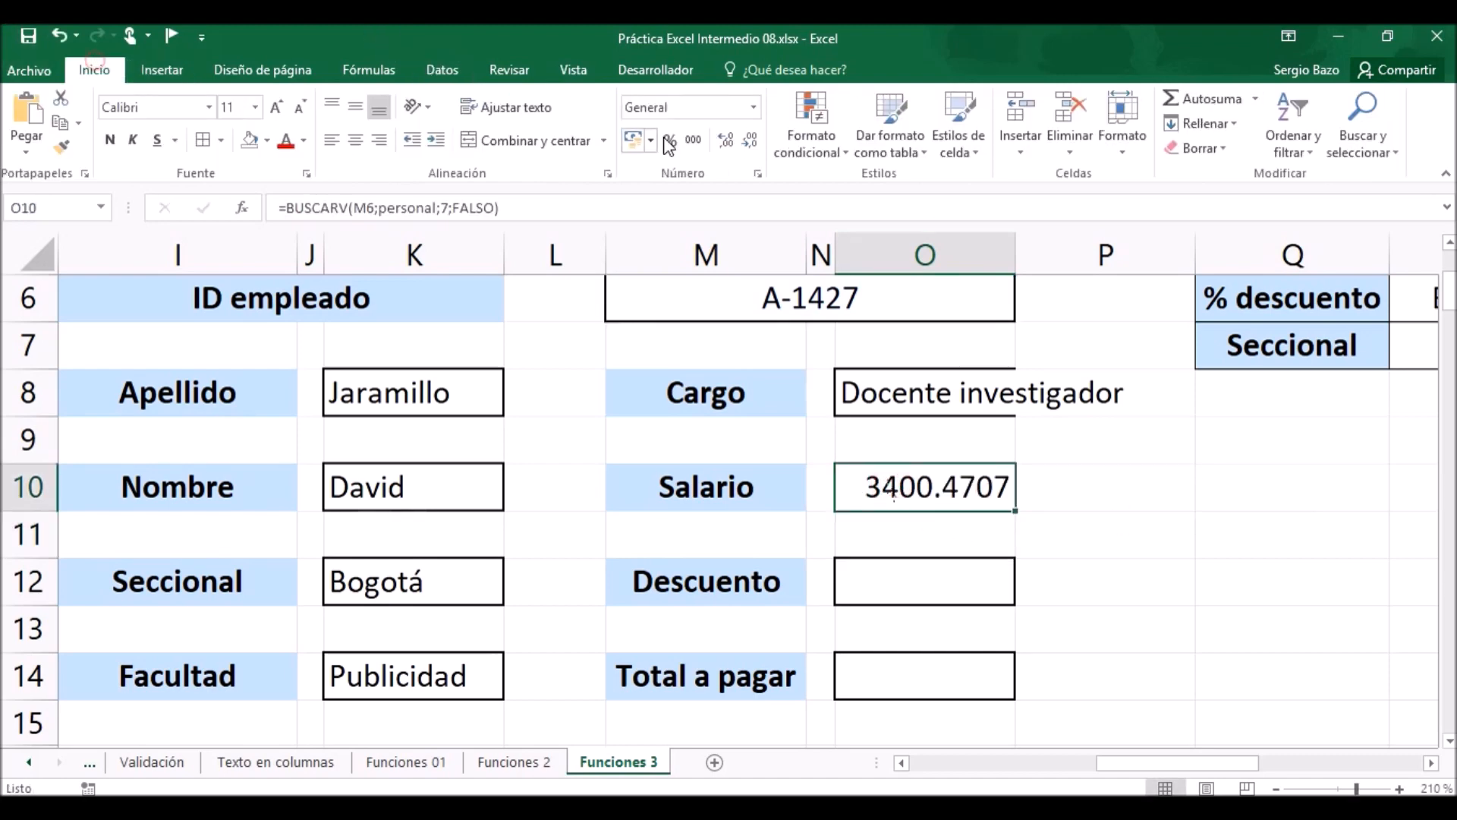
left_click(633, 140)
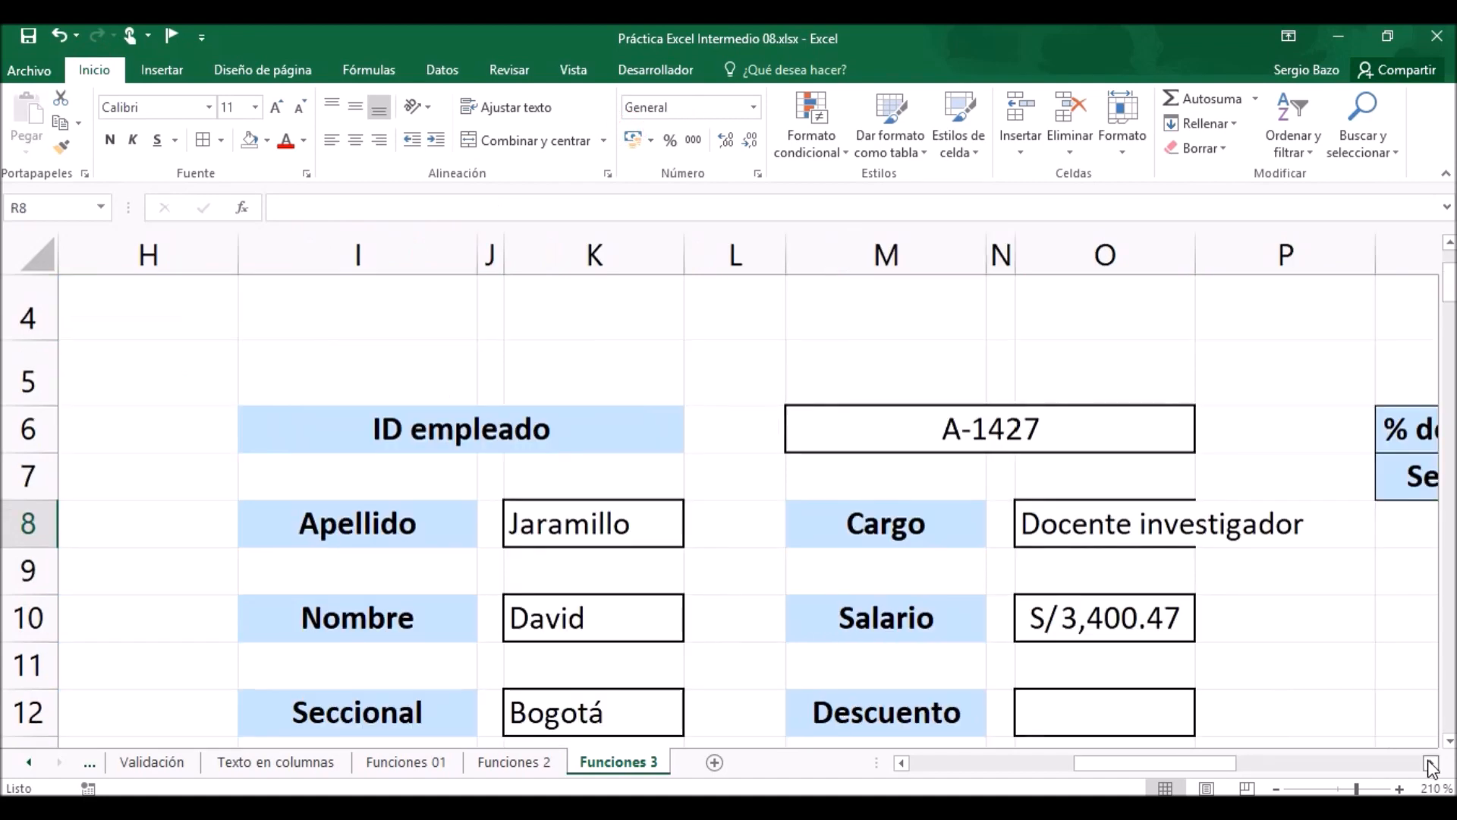
Move the Seccional row of the discount table from Q7:V7 to Q5:V5, above the % descuento row.
left_click(1430, 766)
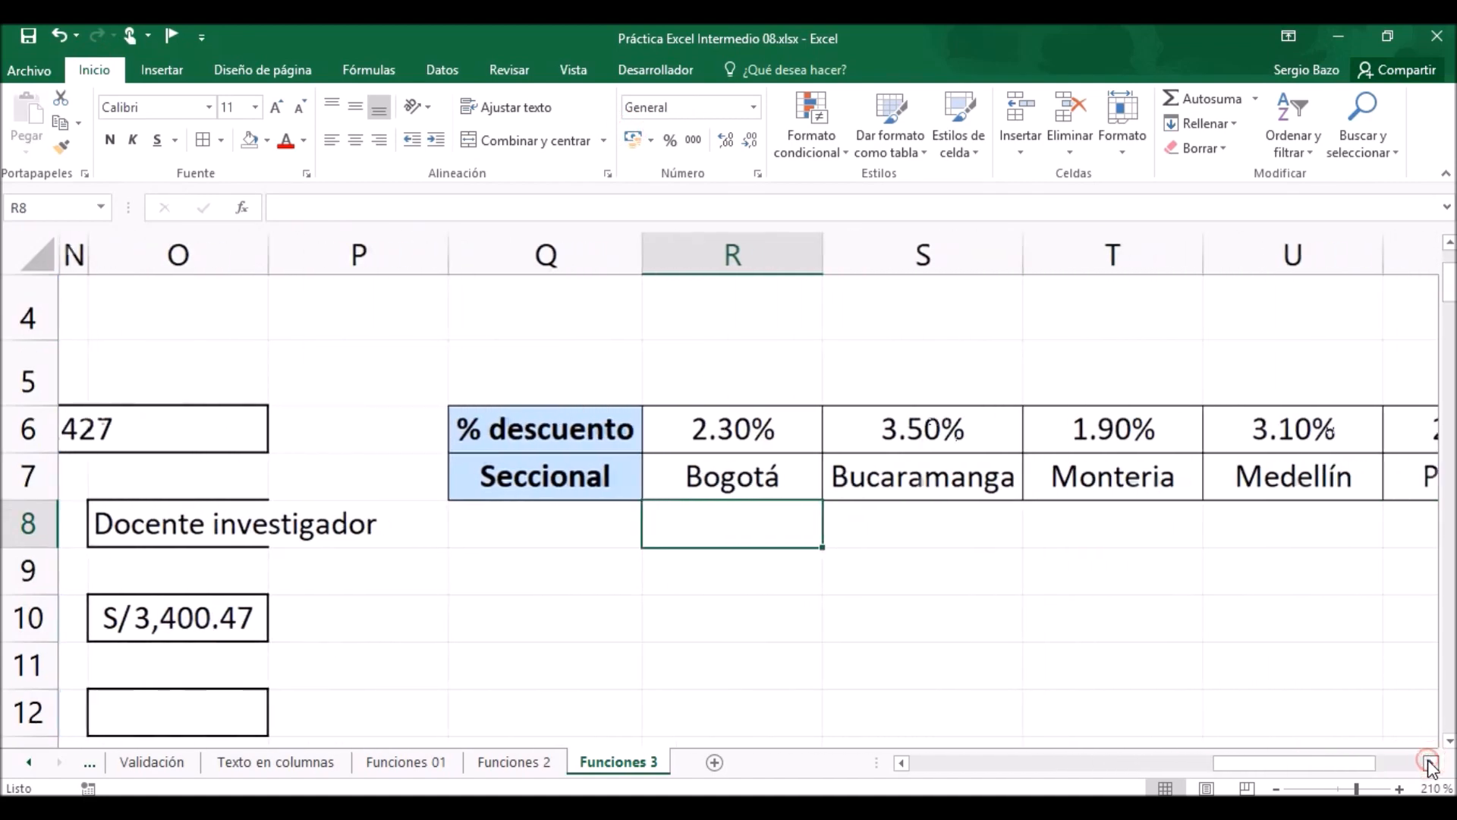
left_click(1429, 765)
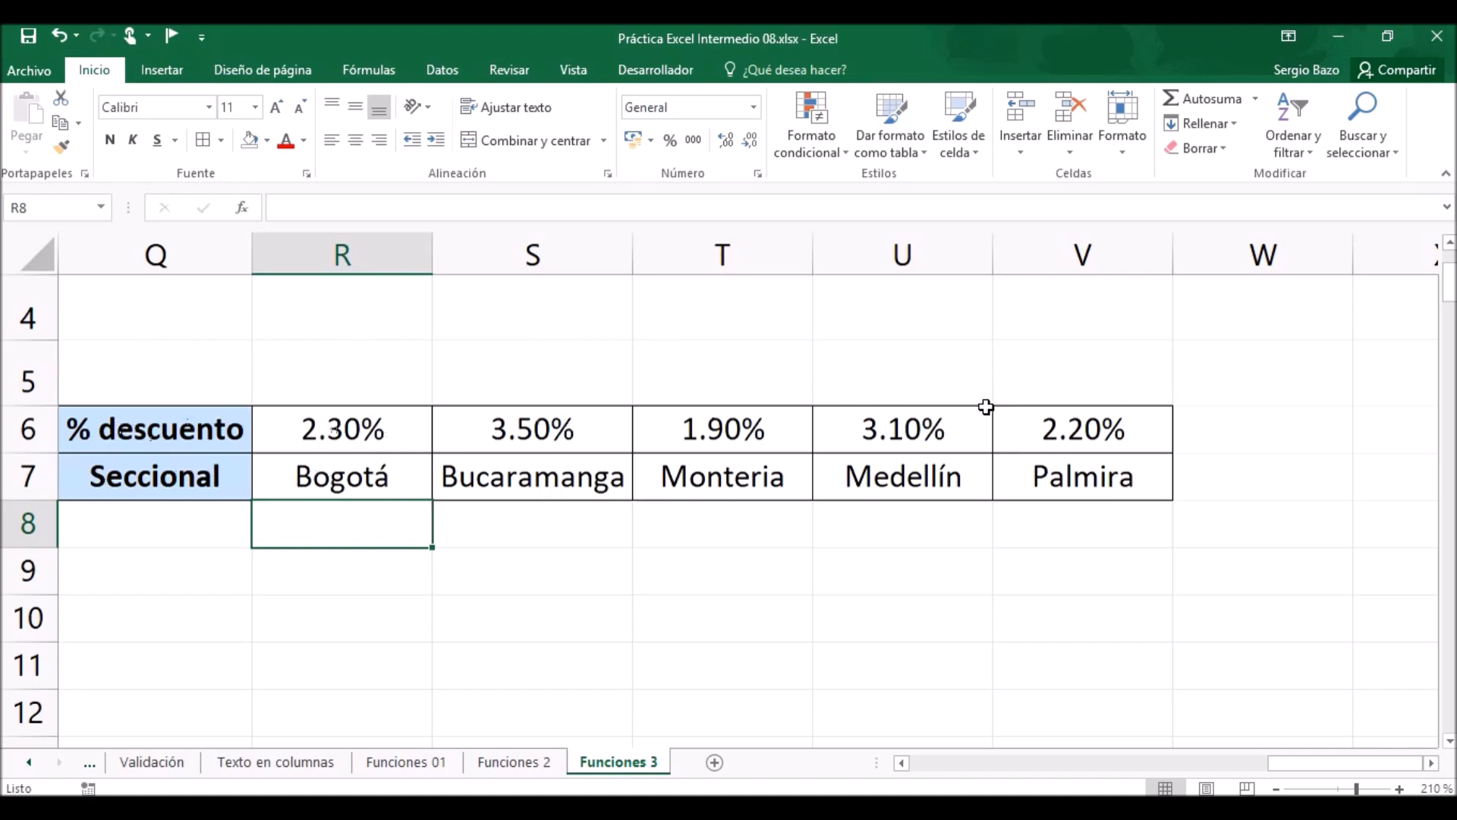
left_click_drag(112, 483, 1136, 386)
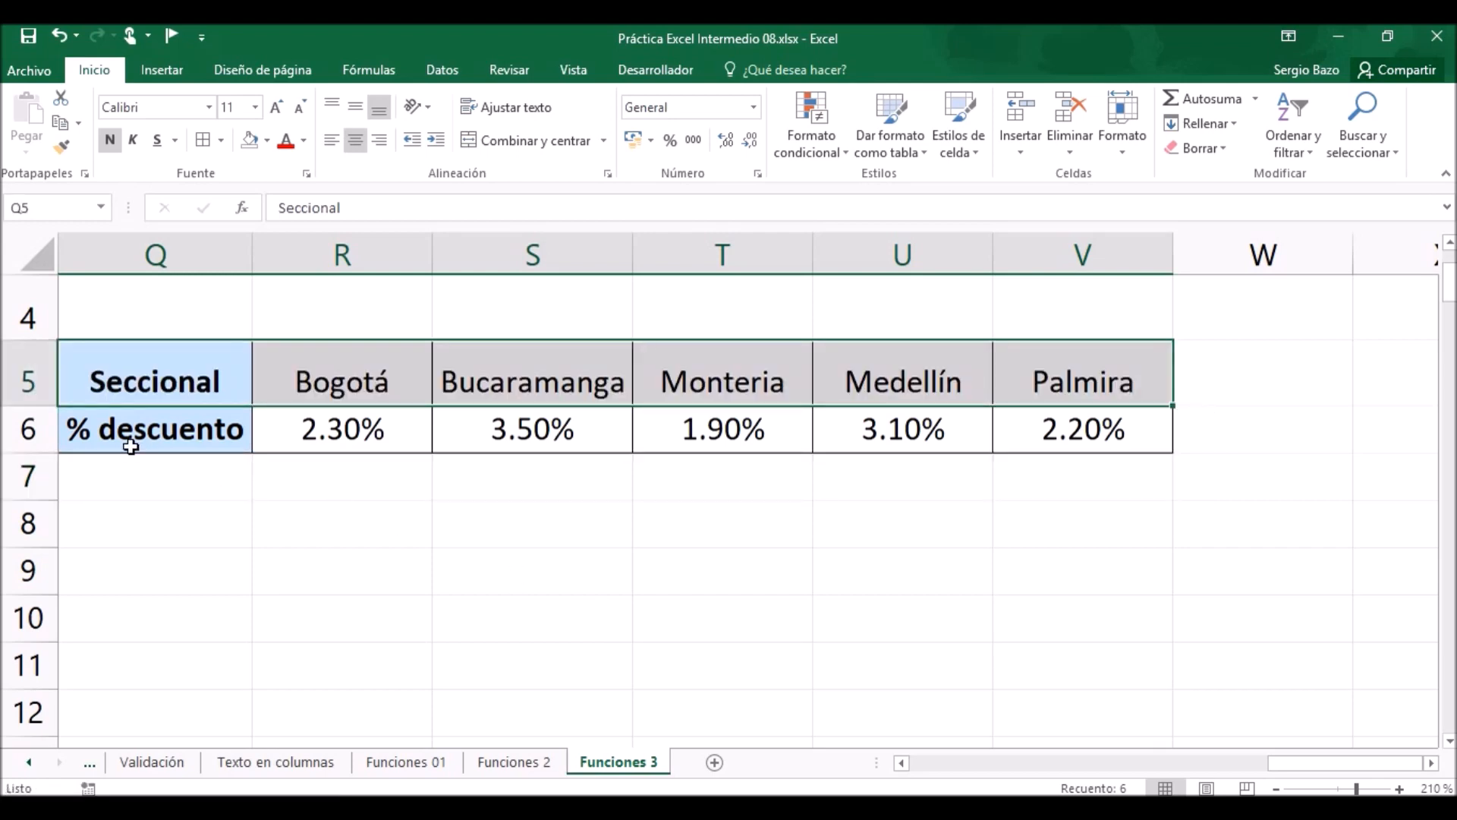
Name the discount table range Q5:V6 descuentos.
left_click_drag(129, 423, 1075, 430)
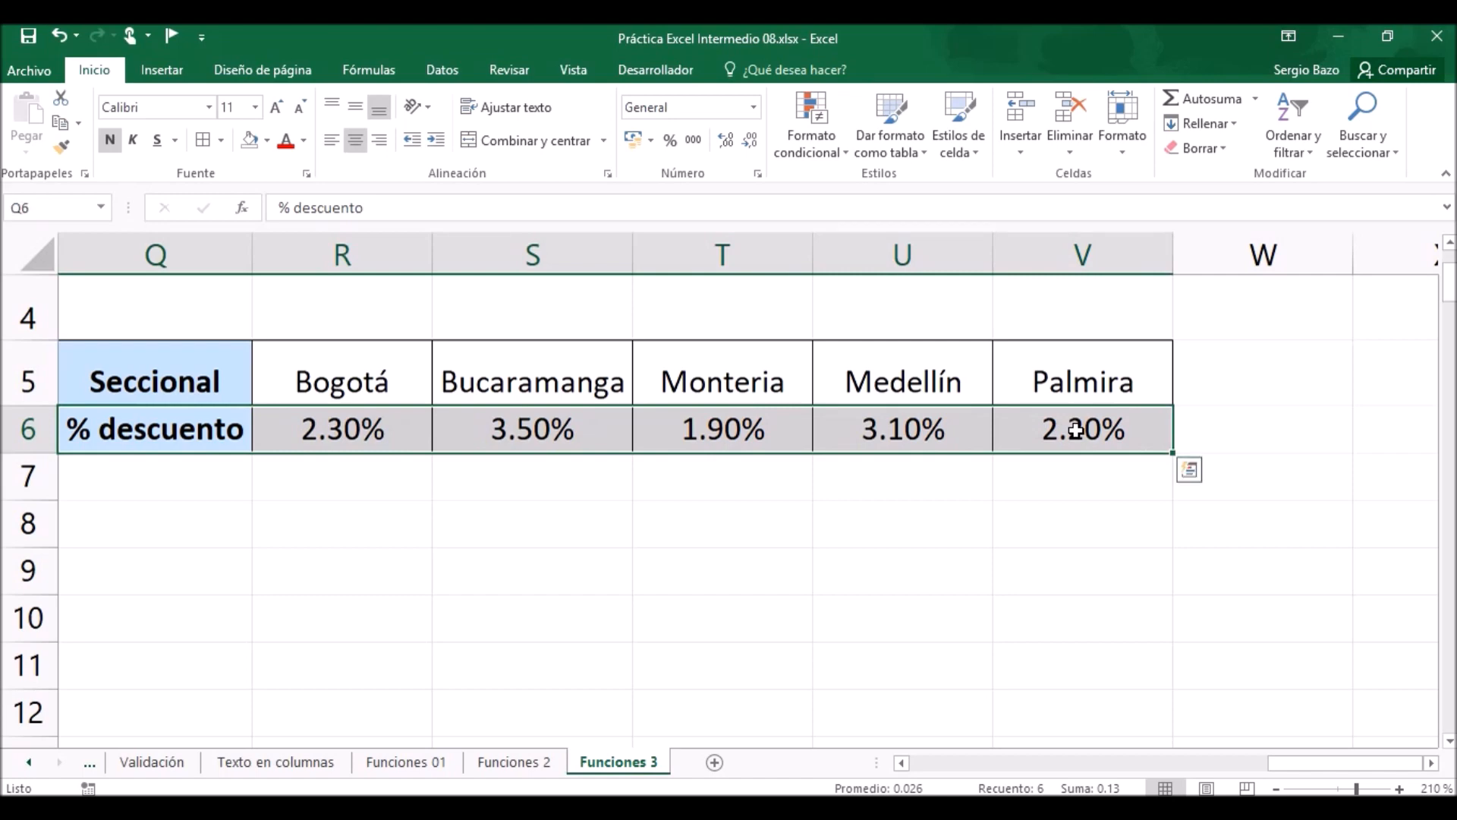
left_click(902, 762)
left_click_drag(281, 368, 1255, 425)
left_click(45, 208)
type("des")
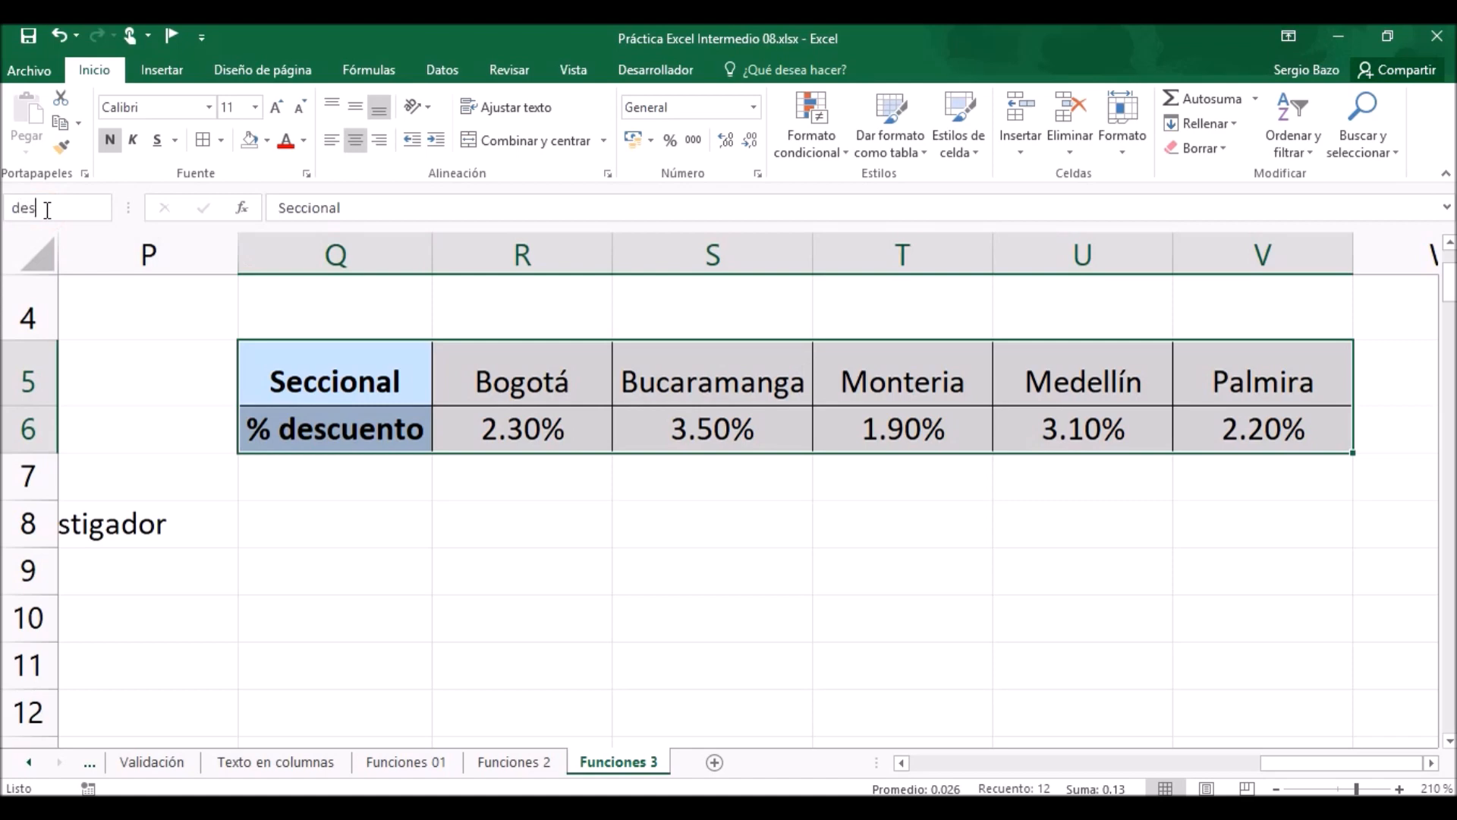
type("cuentos")
key("Return")
Start a BUSCARH formula in the Descuento cell O12 with the Seccional cell K12 as the lookup value.
left_click(901, 763)
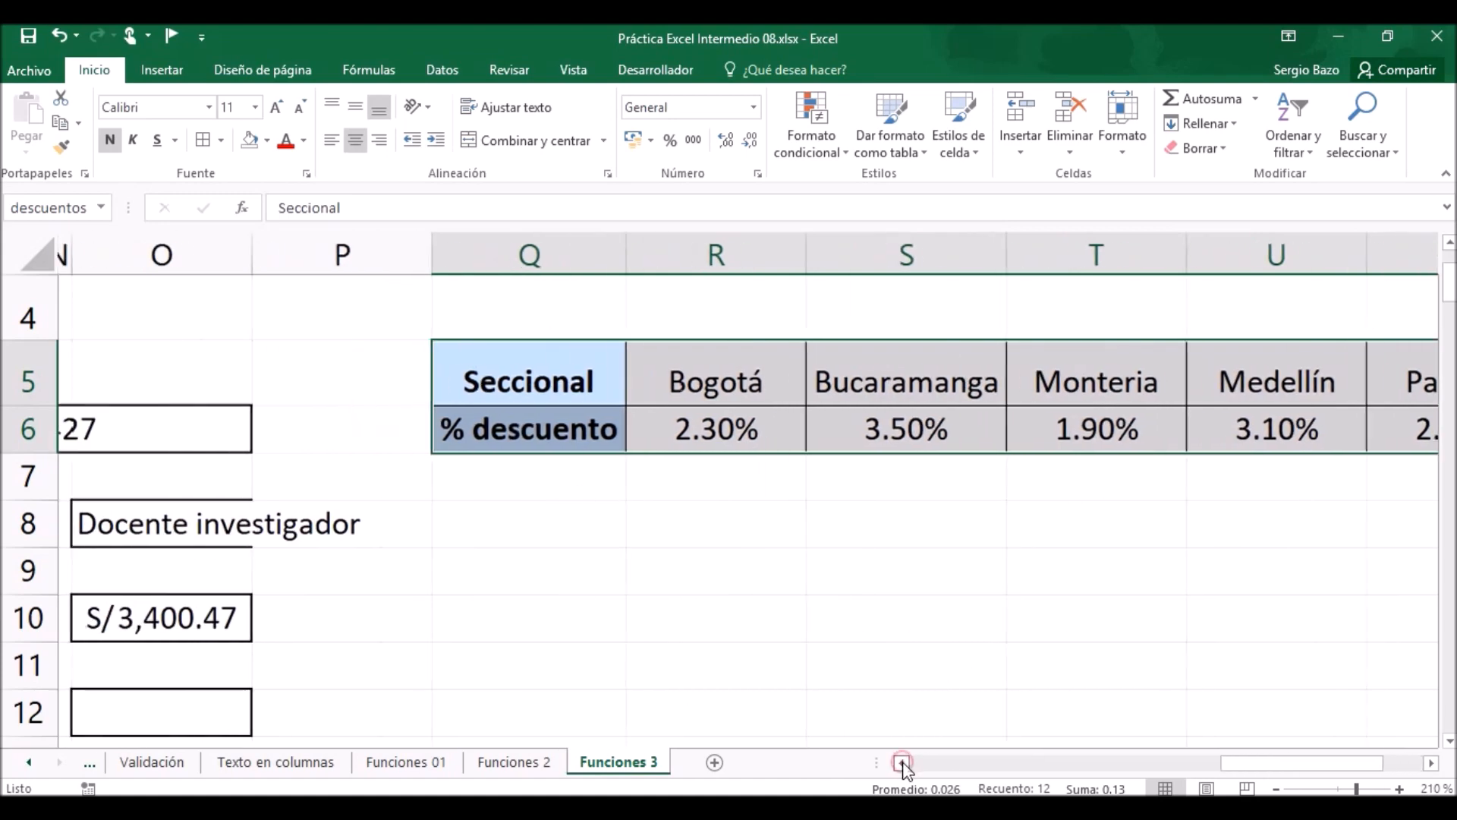
left_click(902, 763)
left_click(901, 762)
left_click(901, 763)
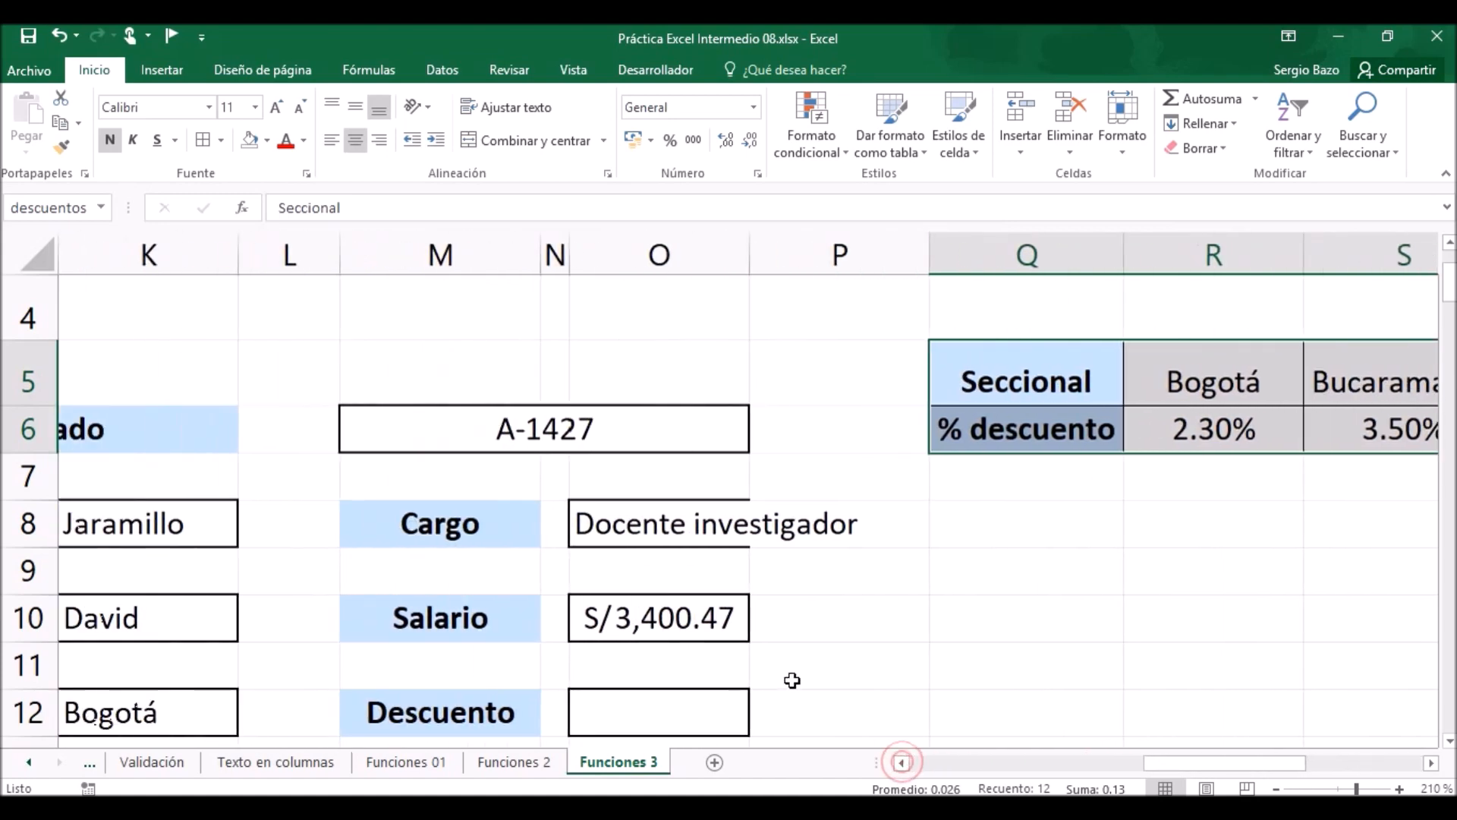
left_click(662, 711)
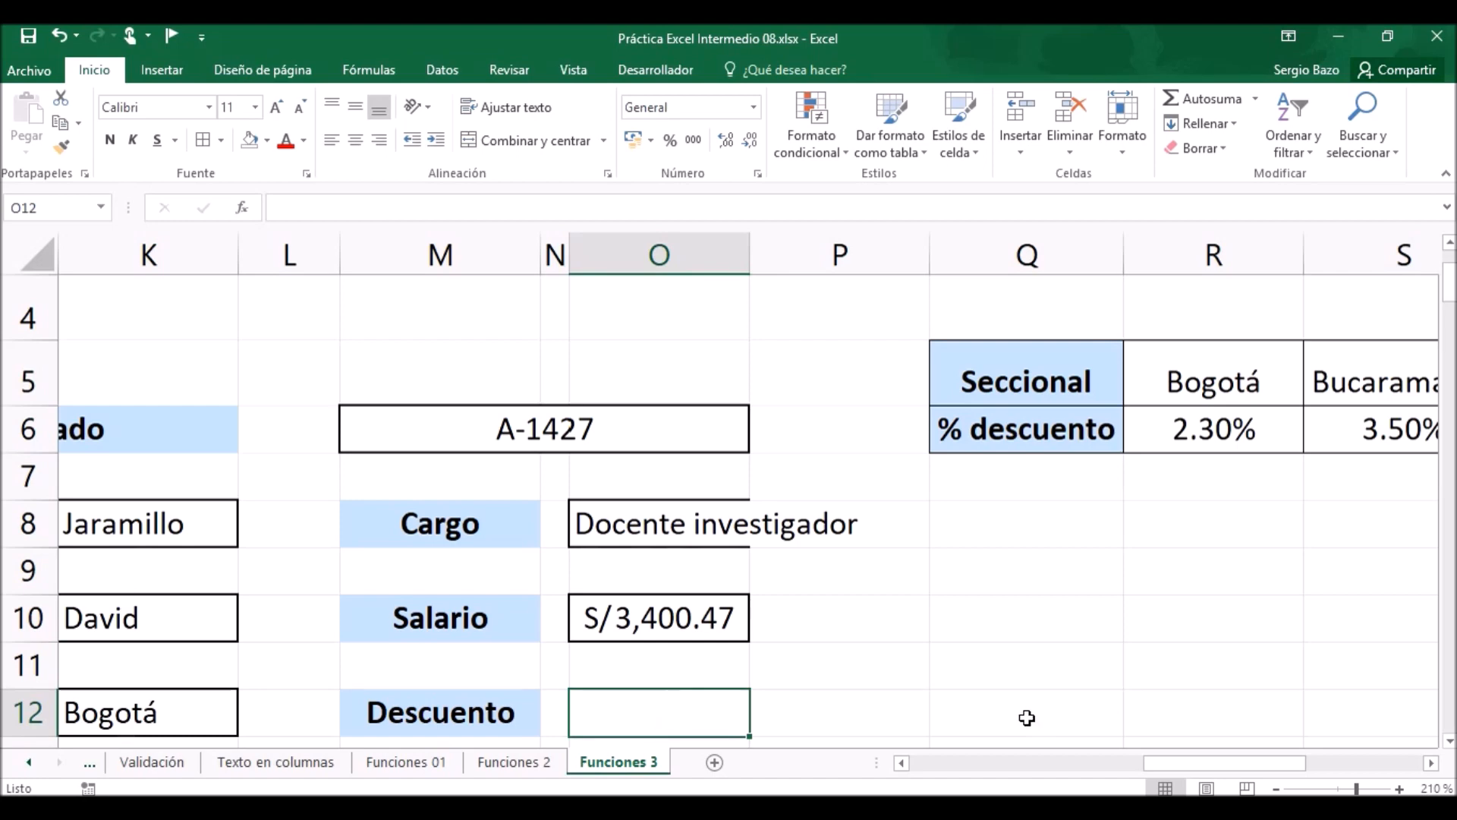
type("=")
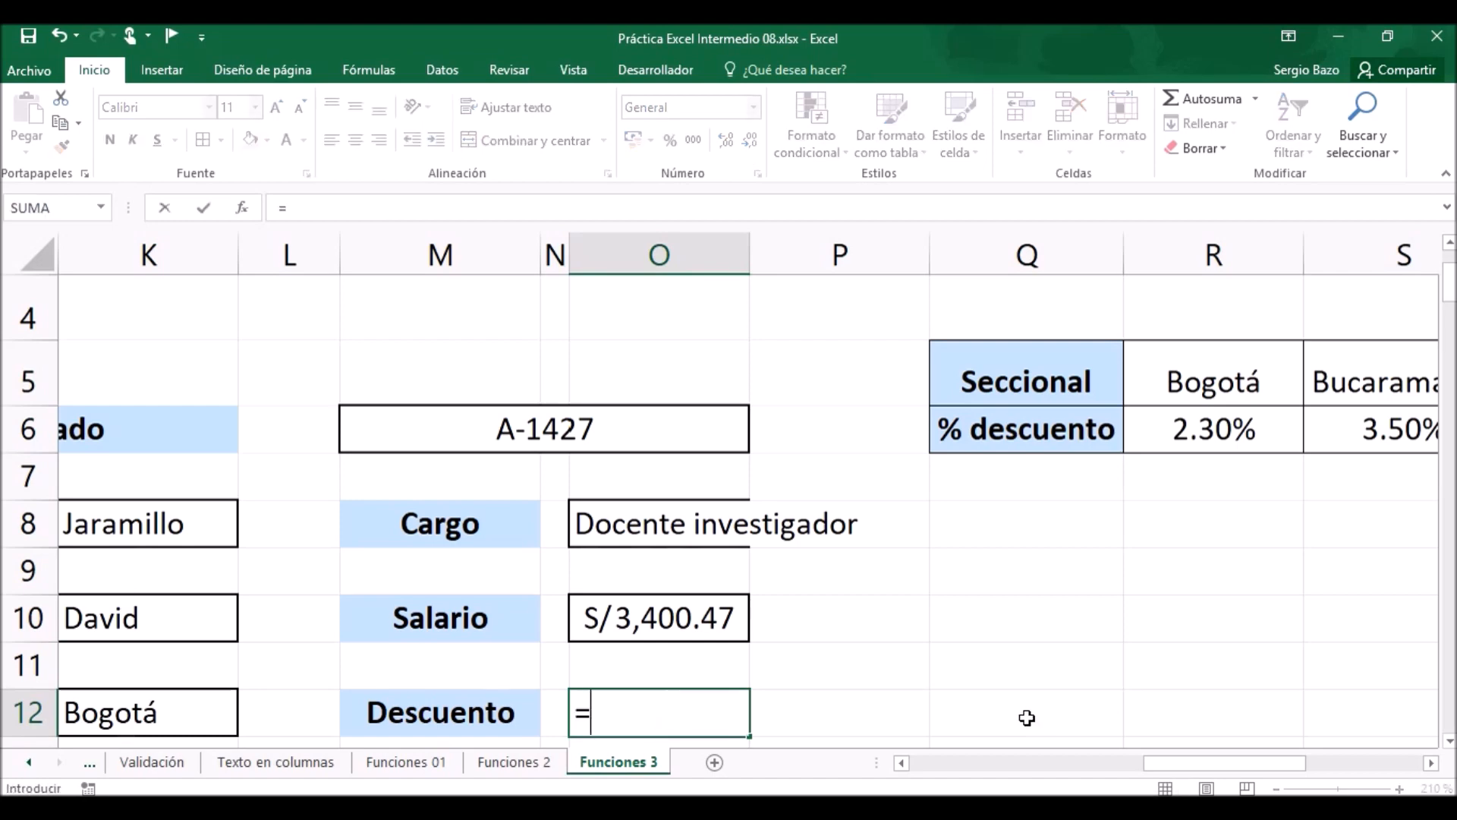
type("bus")
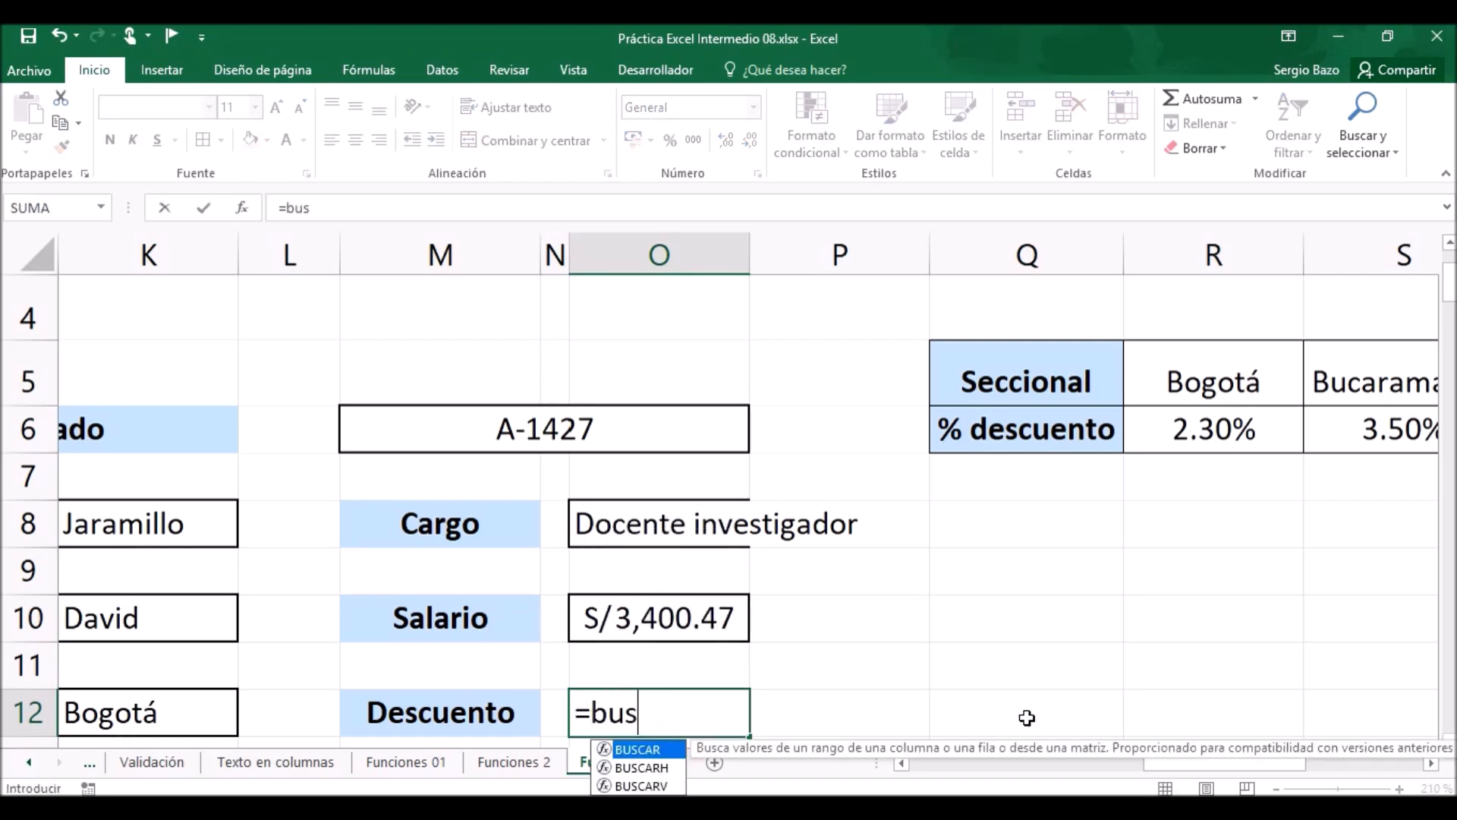
type("carh")
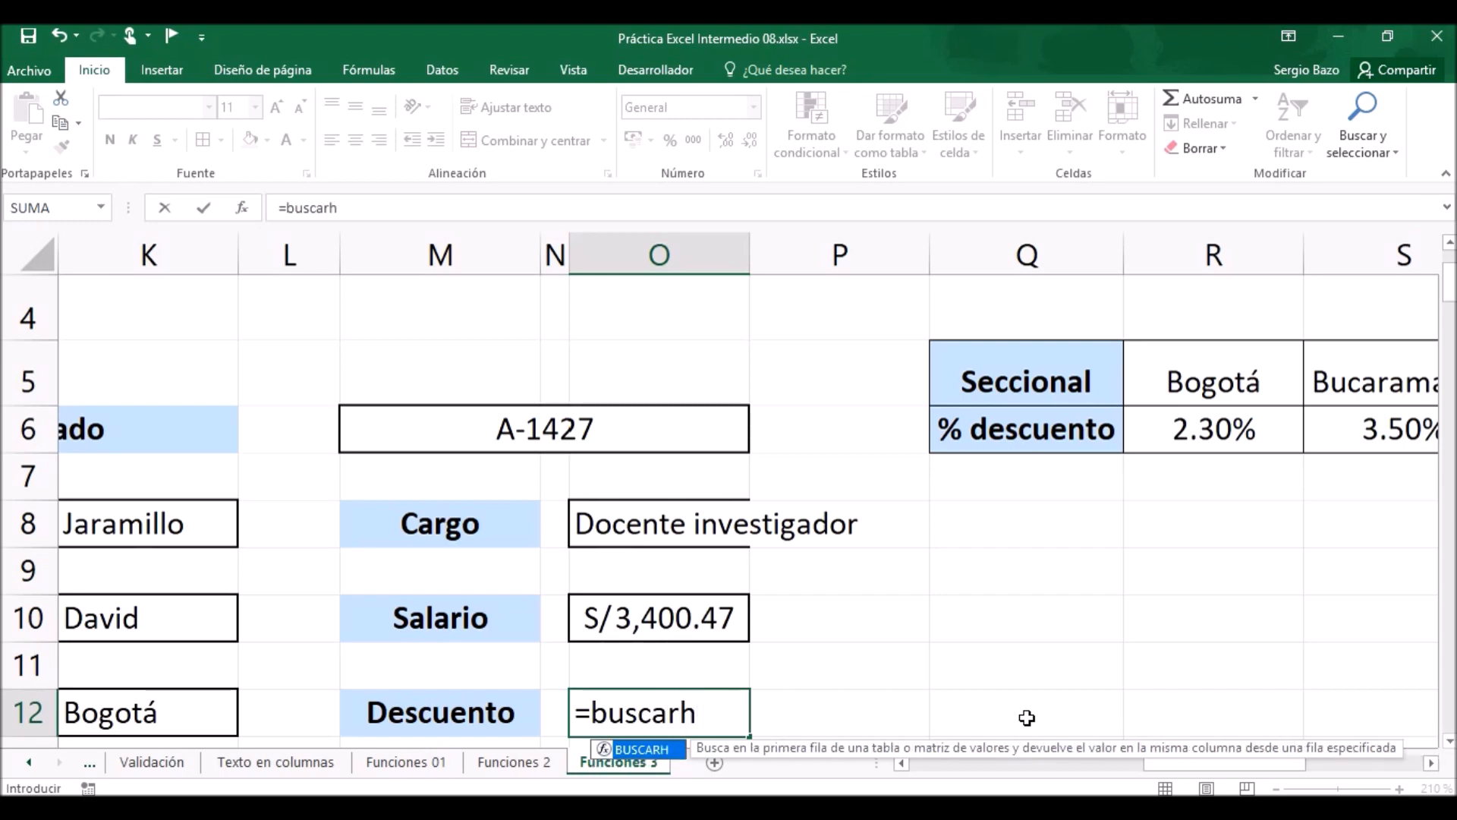
key("Tab")
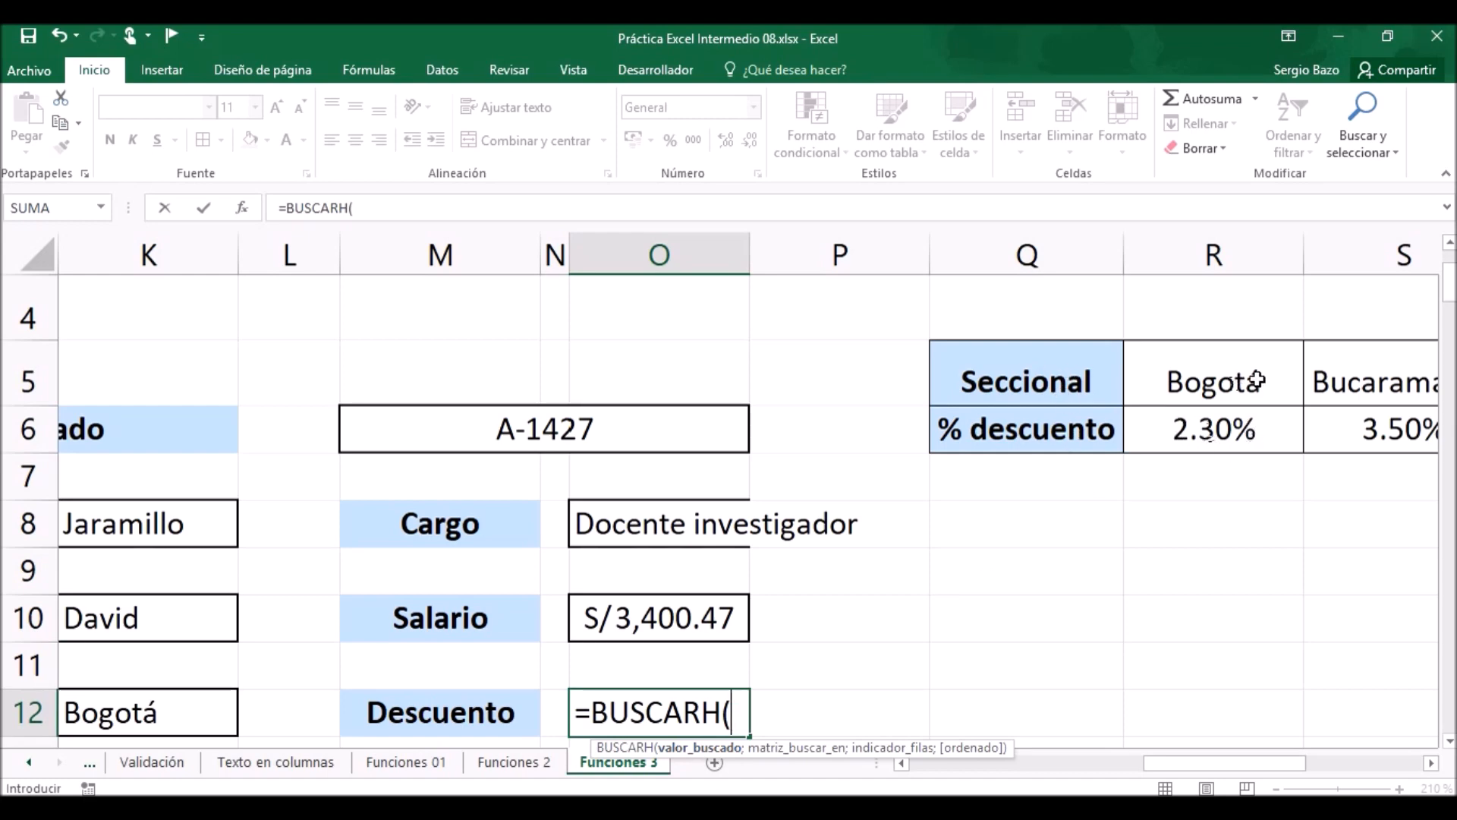
left_click(900, 762)
left_click(900, 763)
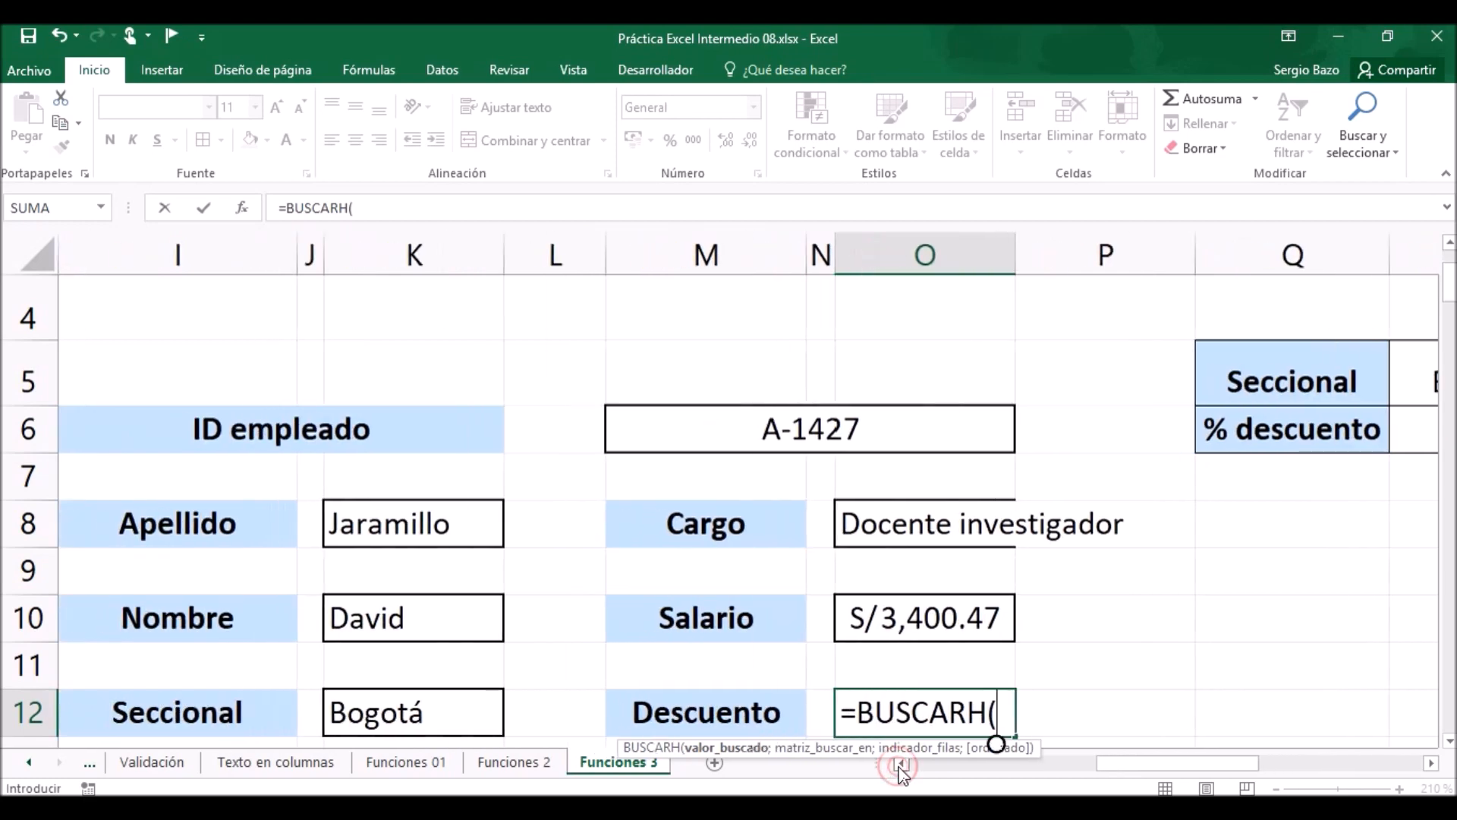
left_click(383, 713)
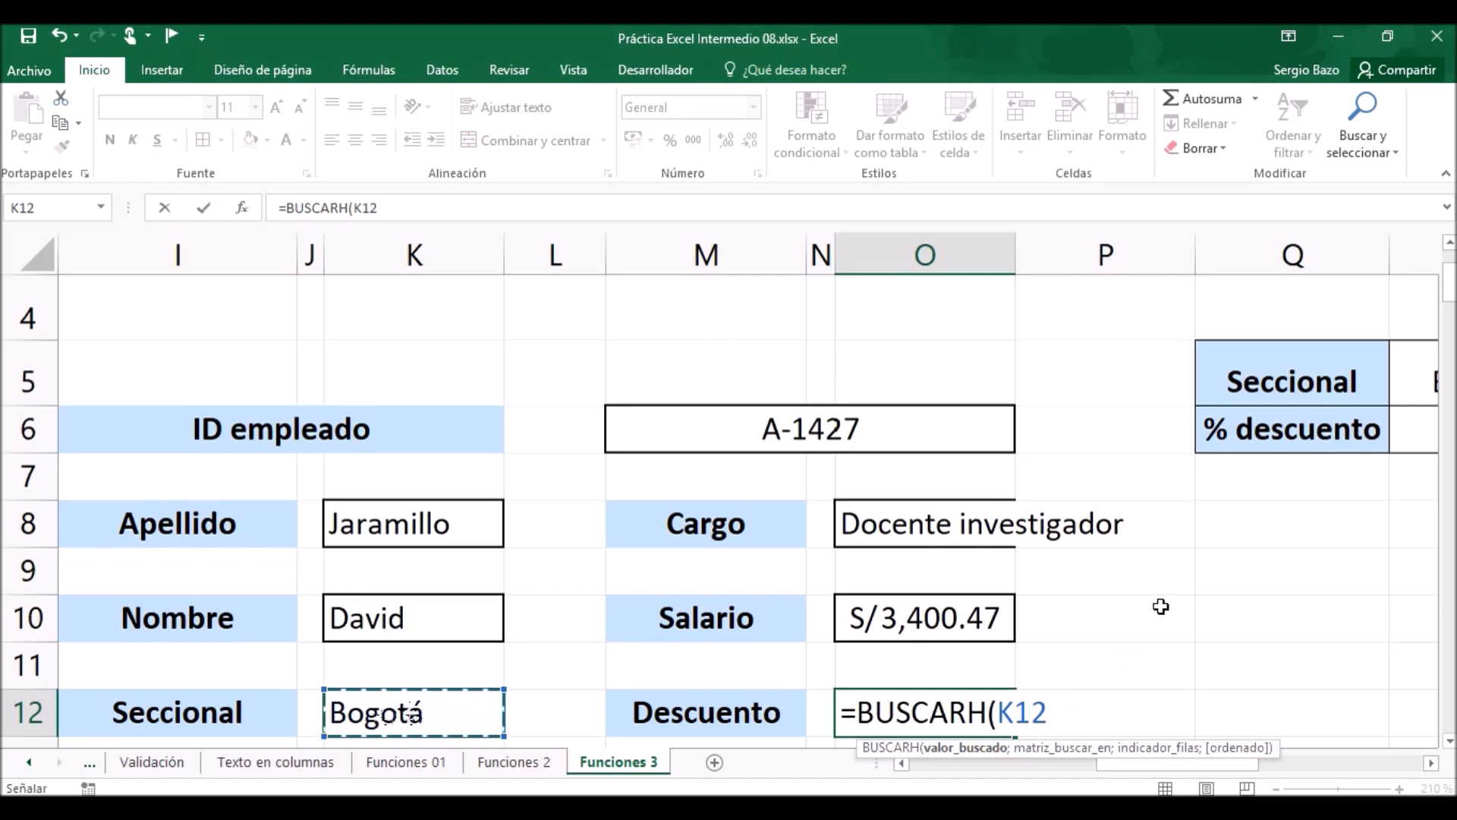
Complete the BUSCARH formula in O12 with the descuentos range, row index 2 and FALSO for an exact match.
type(";desc")
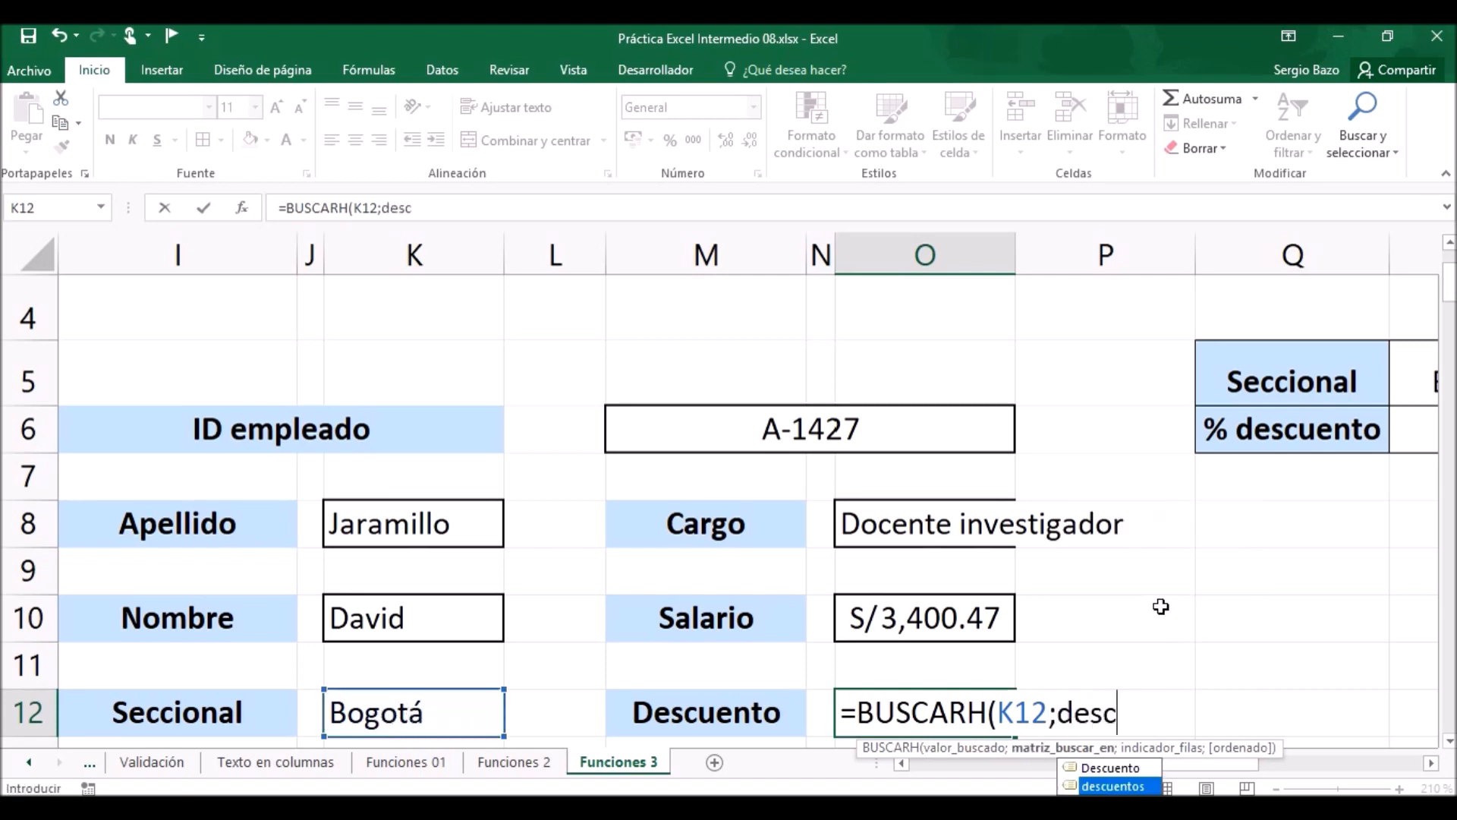
key("Tab")
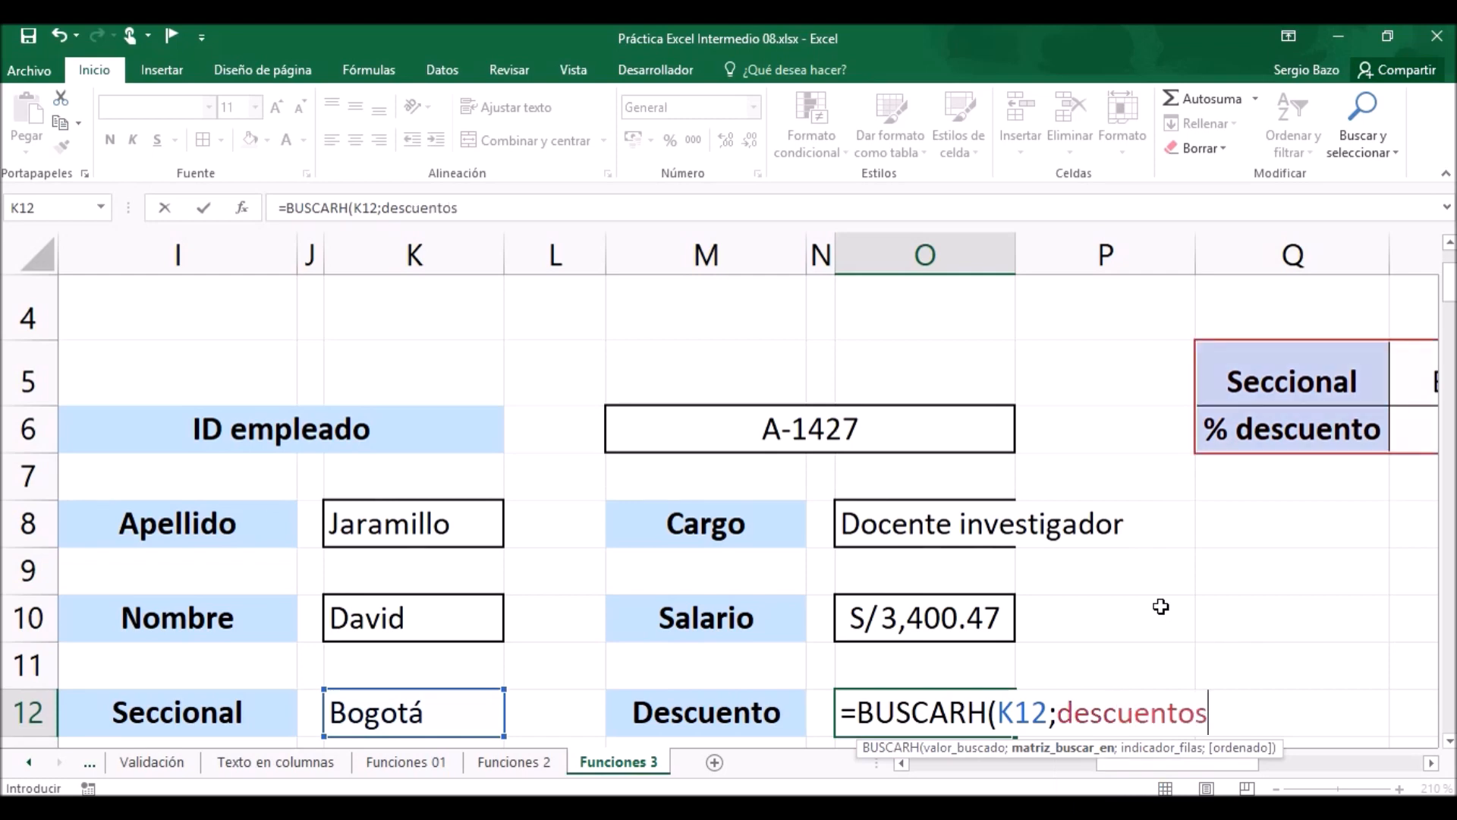
type(";")
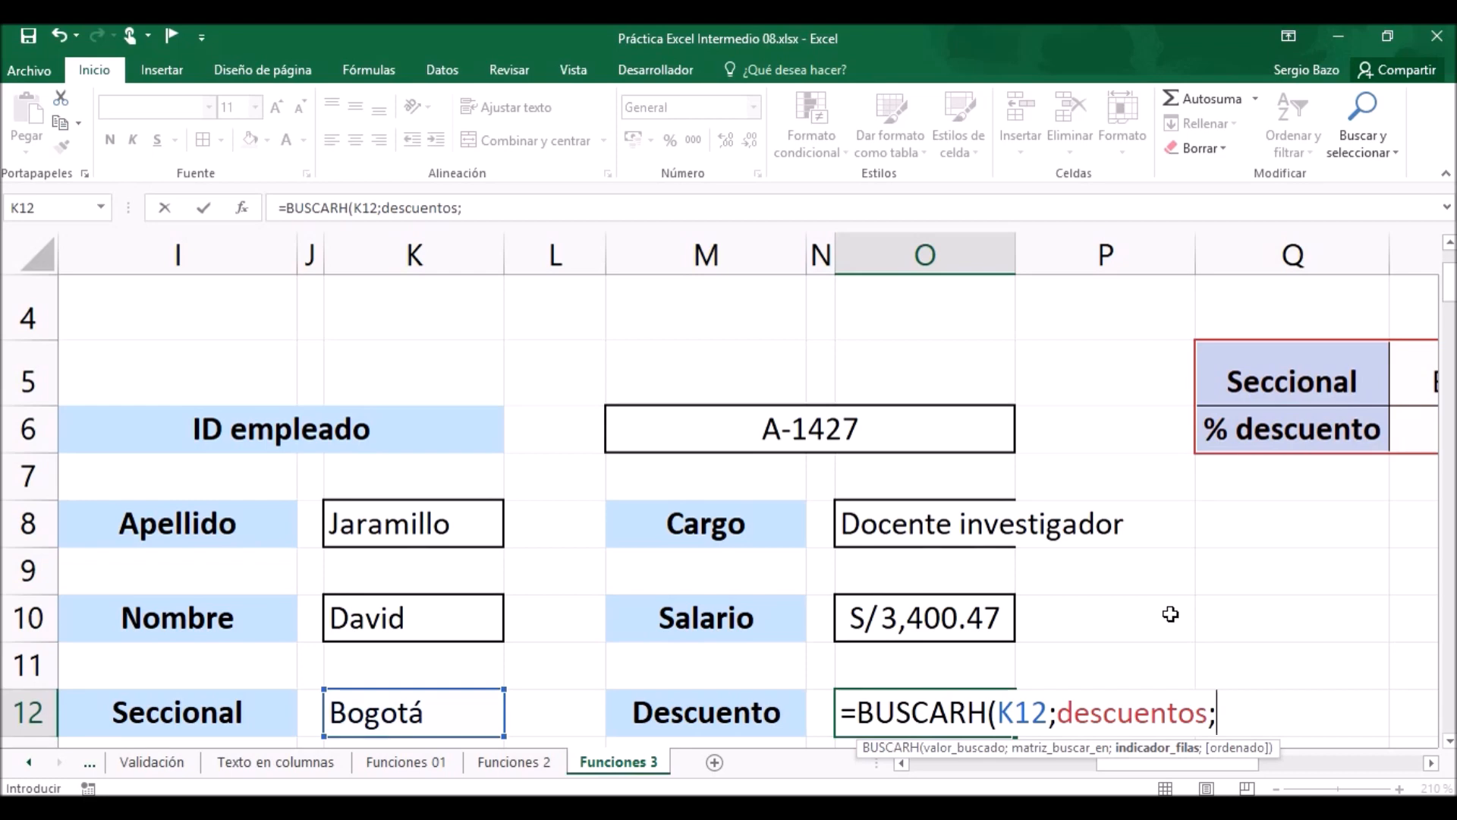
left_click(1431, 763)
left_click(1431, 763)
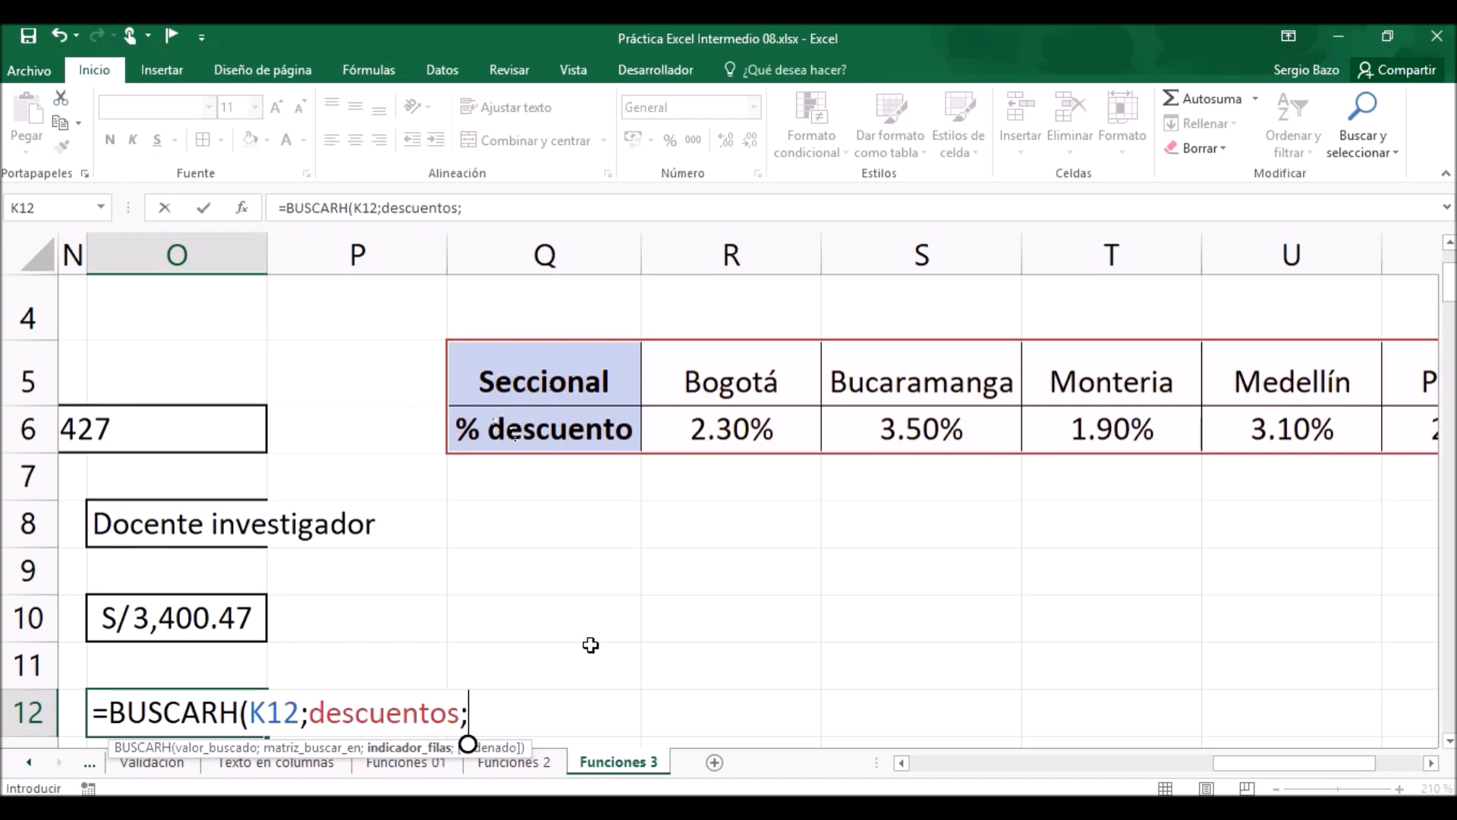
type("2")
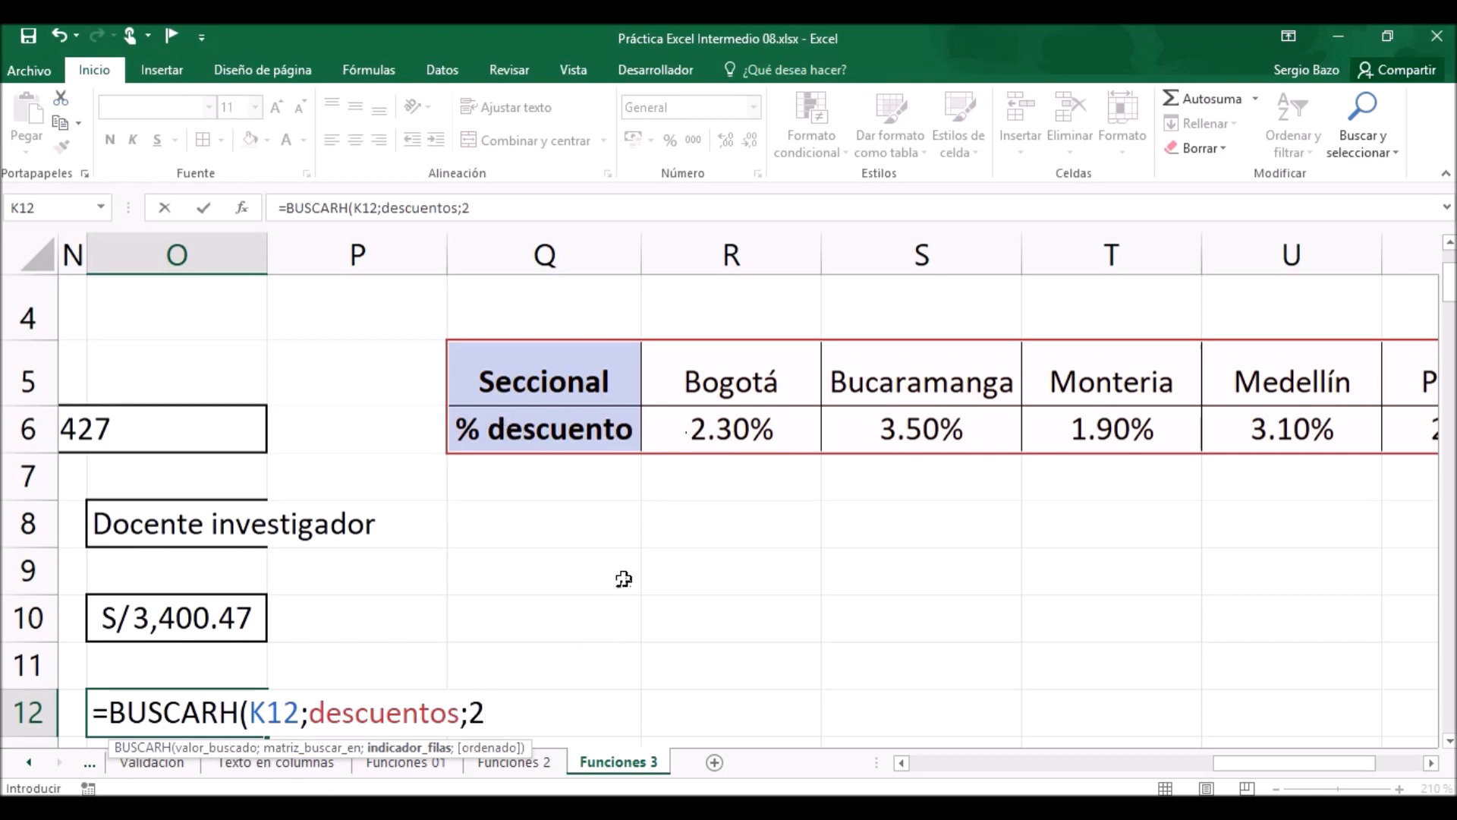
type(";")
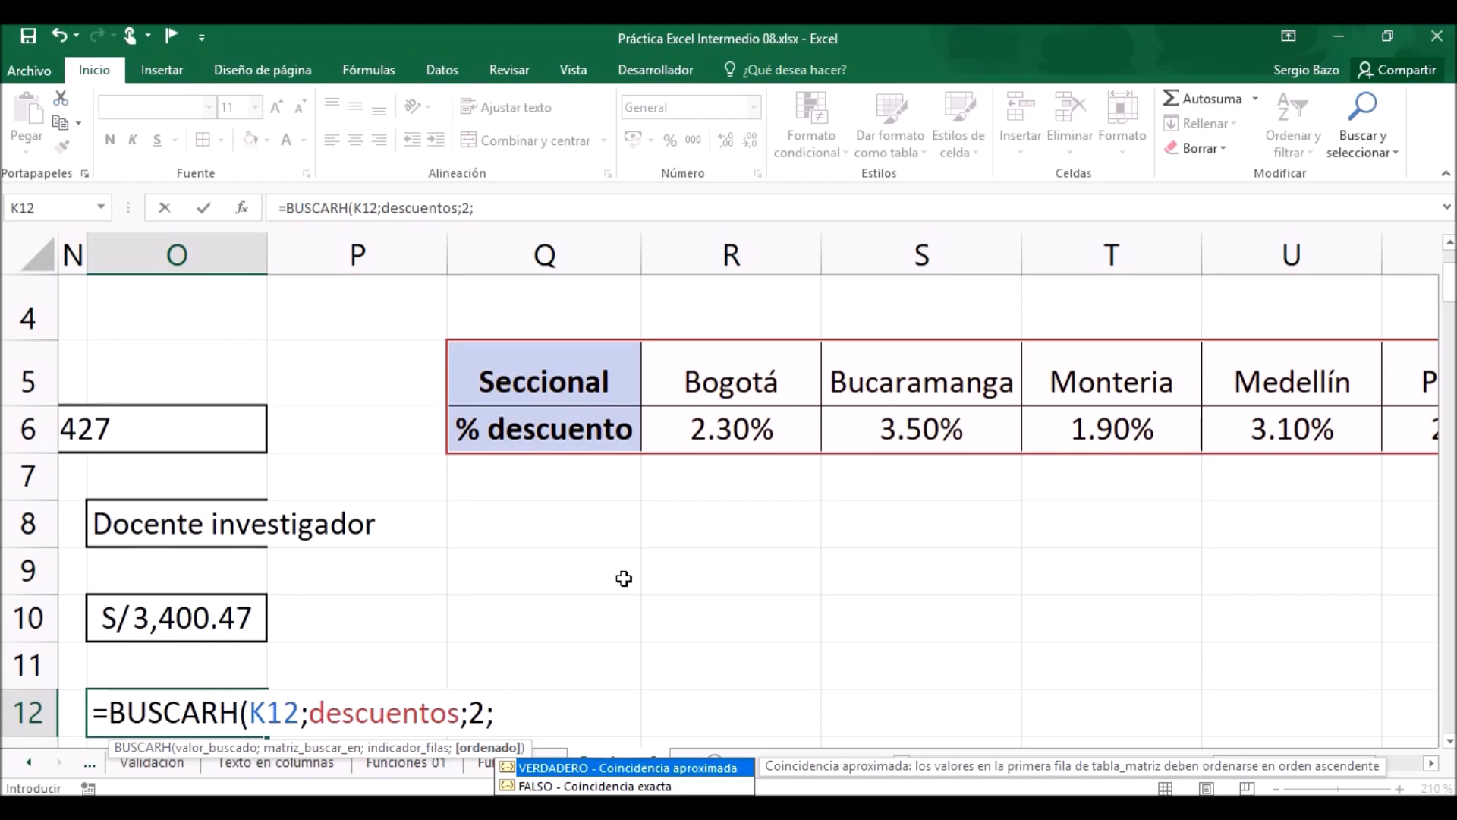
type(";fal")
key("Down")
key("Tab")
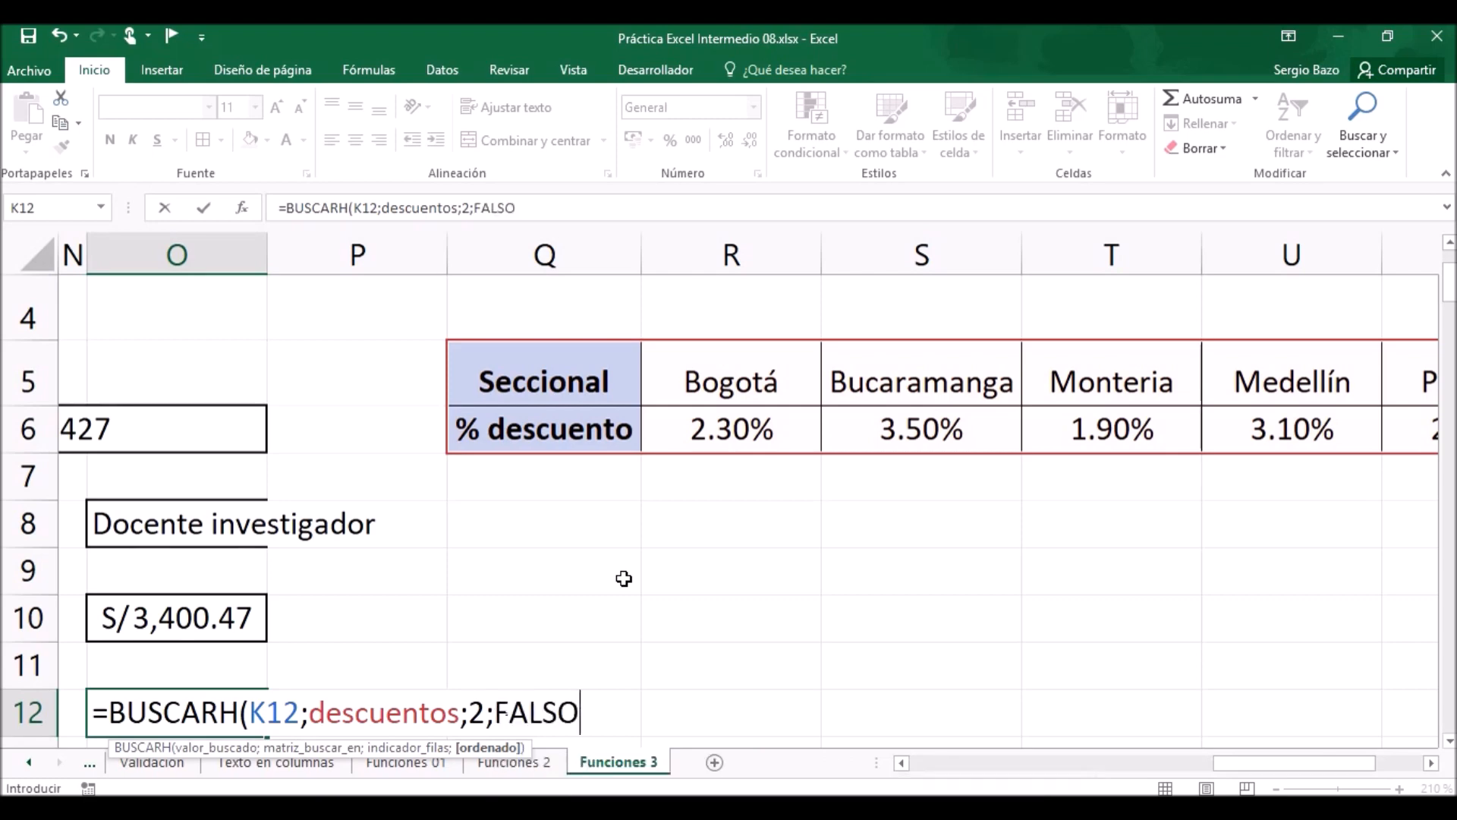
type(")")
key("Return")
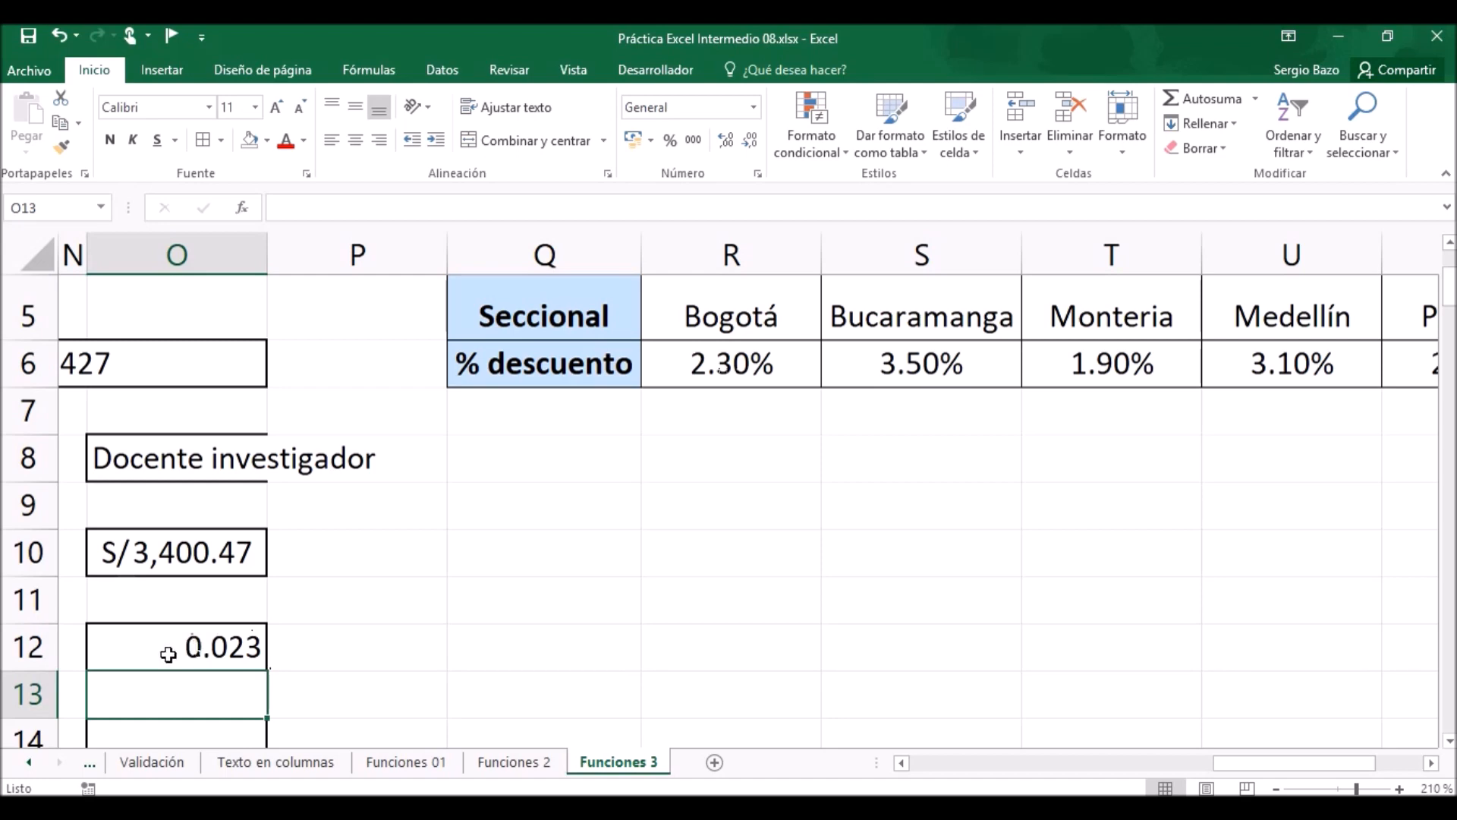
Multiply the BUSCARH result in the Descuento cell O12 by the Salario cell O10.
left_click(191, 645)
double_click(191, 644)
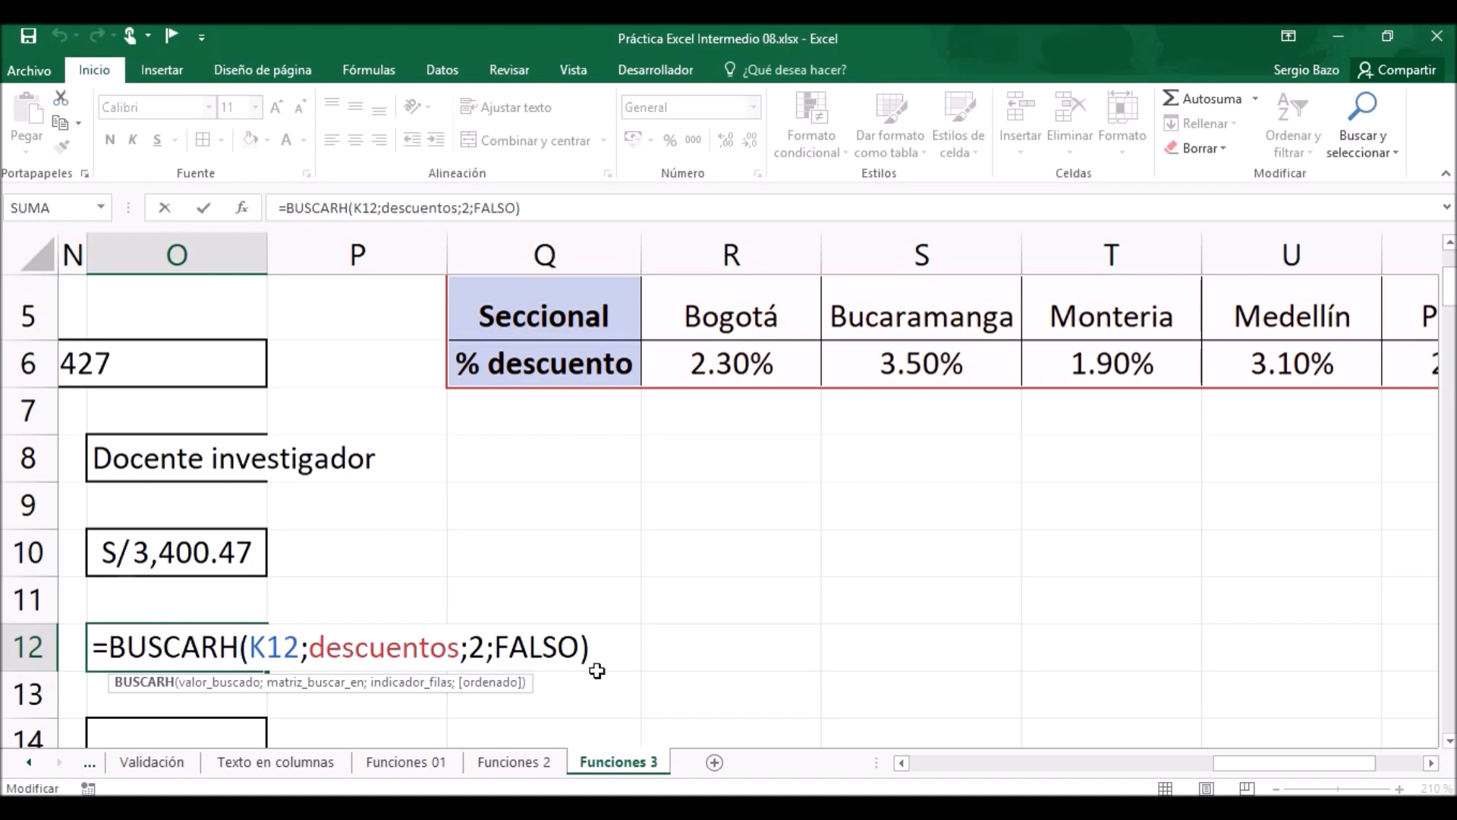
left_click(610, 646)
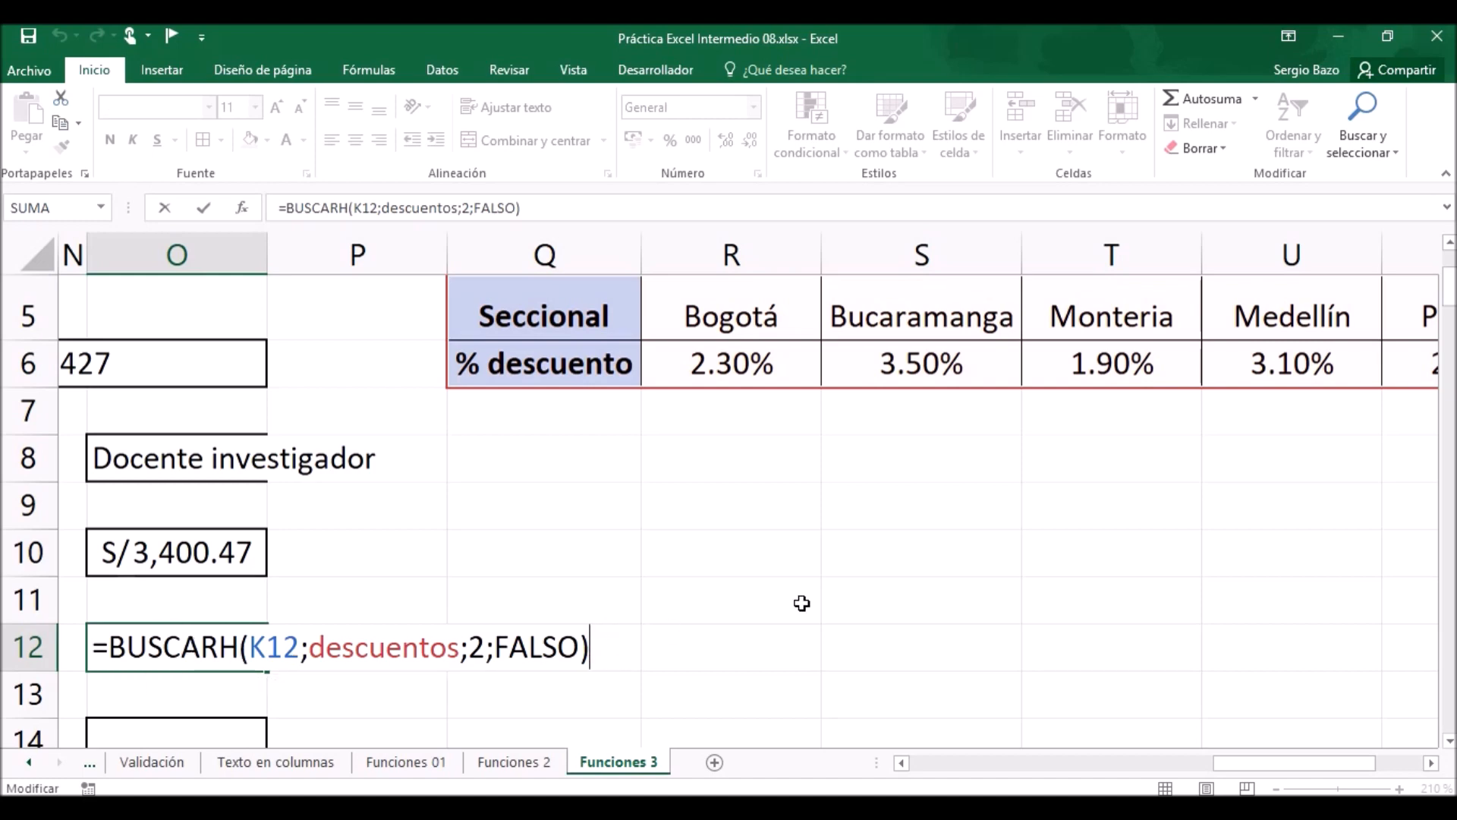
type("*")
left_click(207, 560)
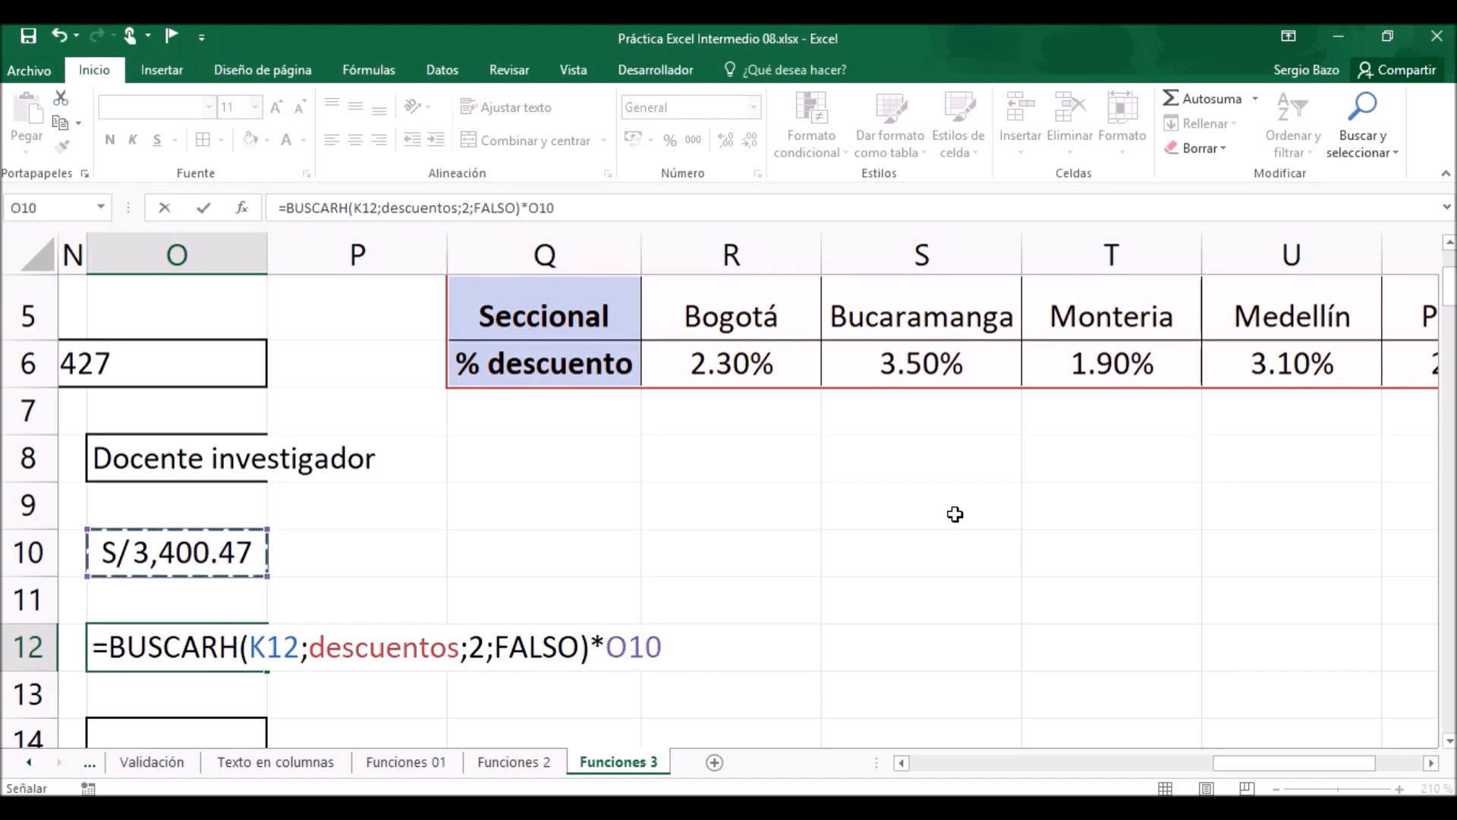
key("Return")
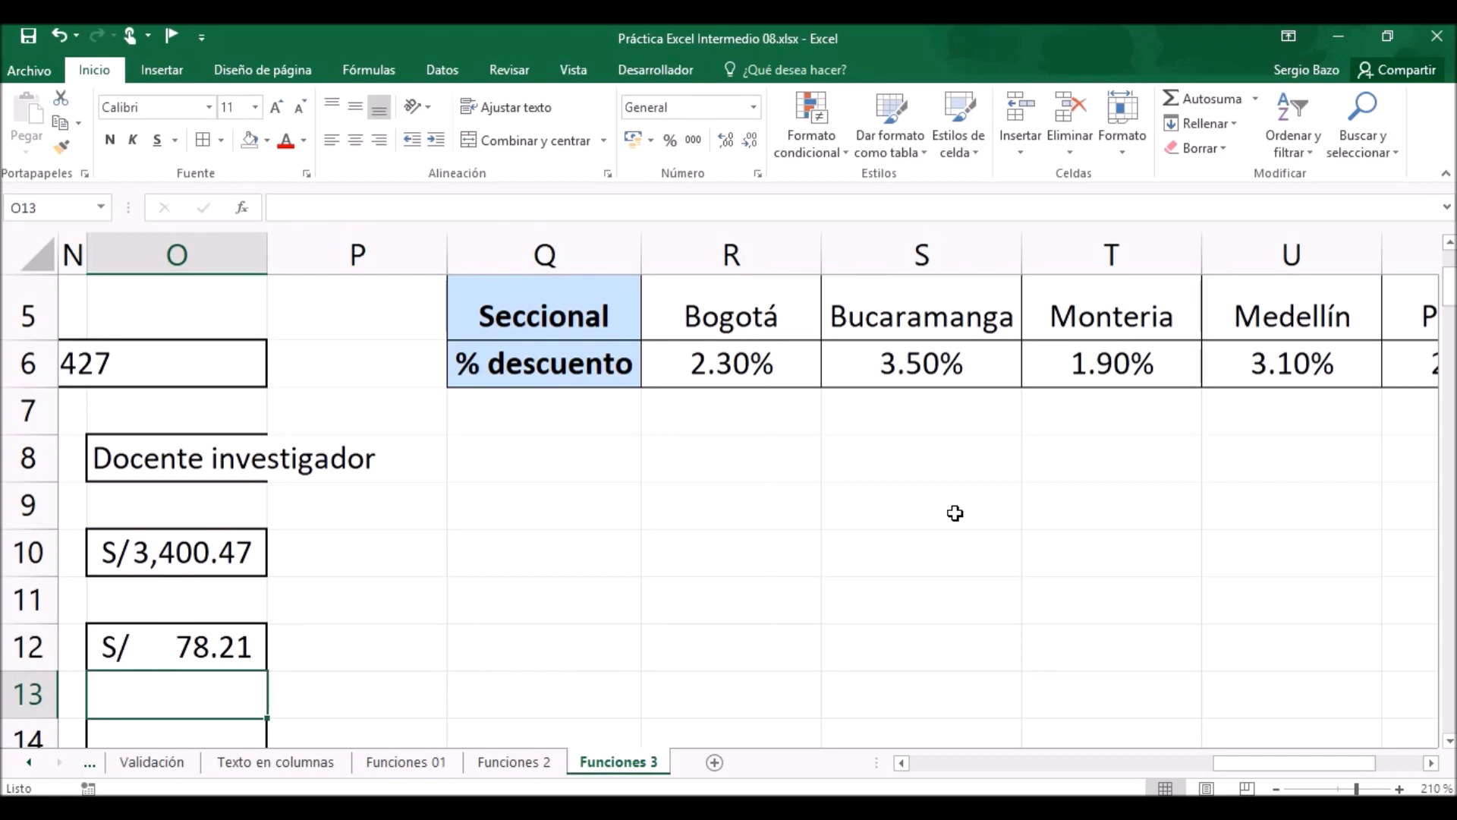
left_click(902, 763)
left_click(901, 762)
left_click(902, 762)
left_click(902, 762)
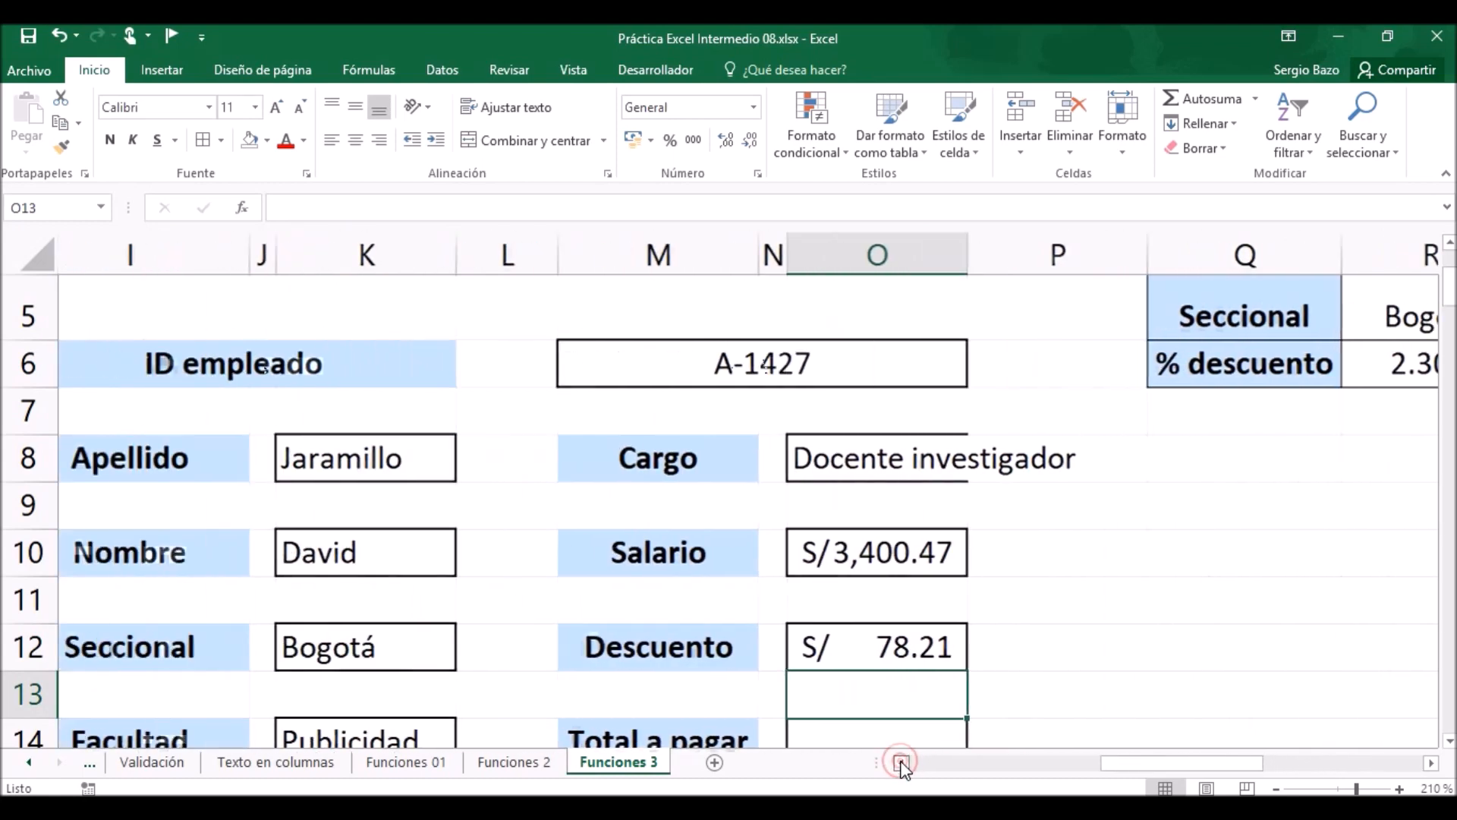
Calculate Total a pagar in cell O14 by subtracting the Descuento cell O12 from the Salario cell O10.
scroll(896, 603, "down", 1)
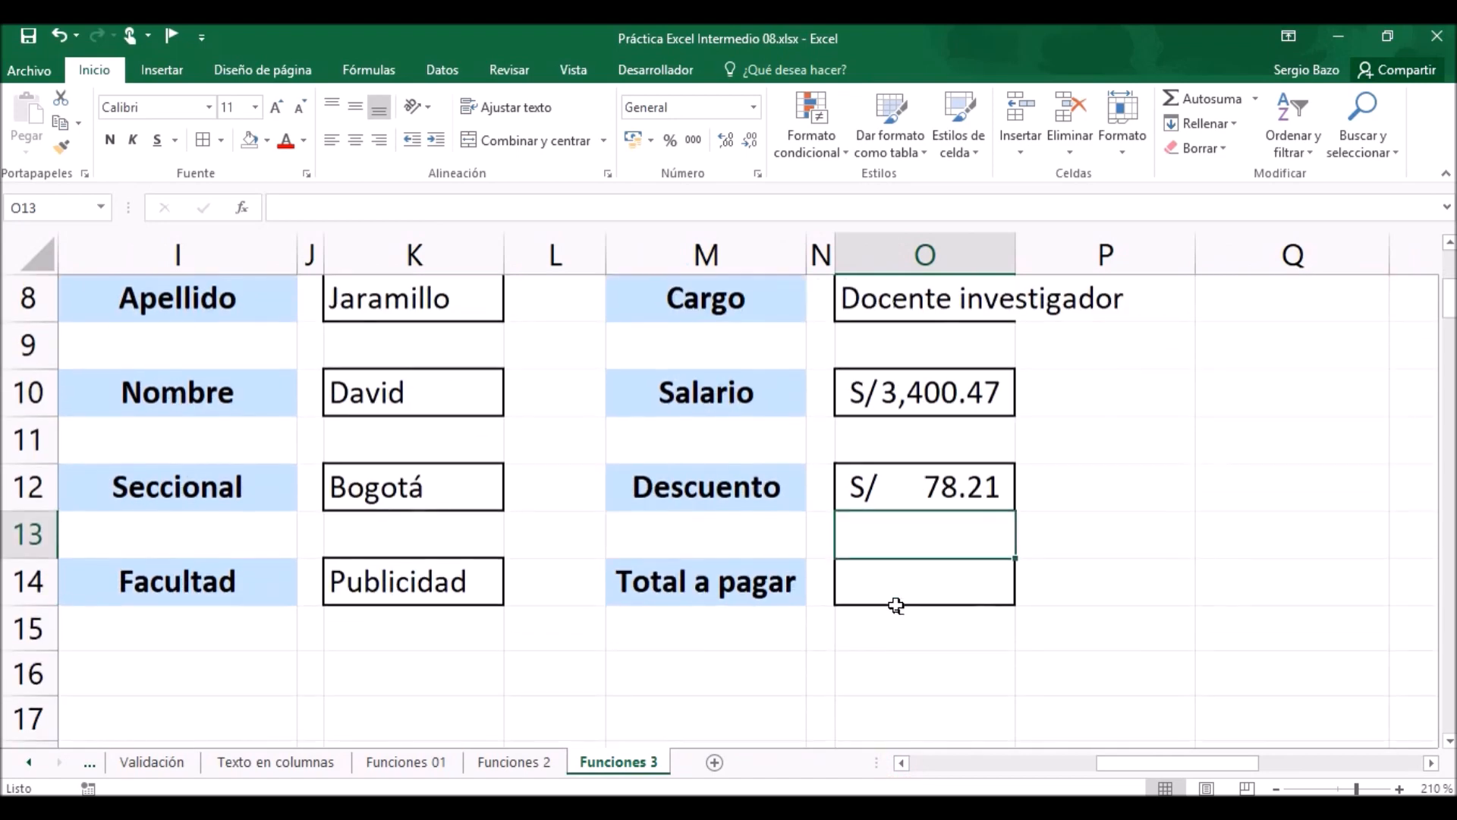
scroll(895, 546, "up", 1)
scroll(894, 605, "down", 1)
left_click(901, 591)
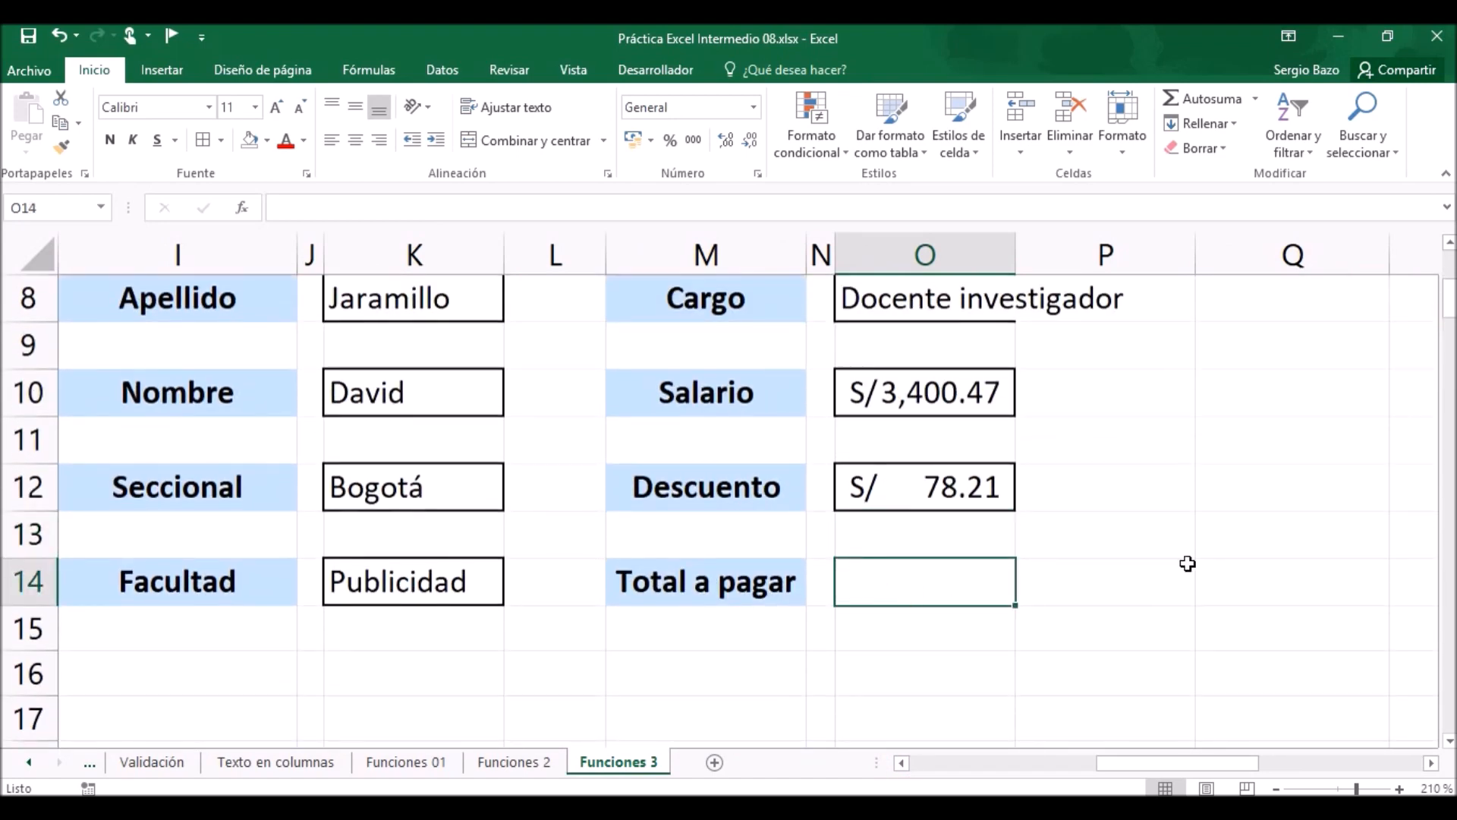
type("=")
key("Up")
key("Up")
key("Up")
key("Up")
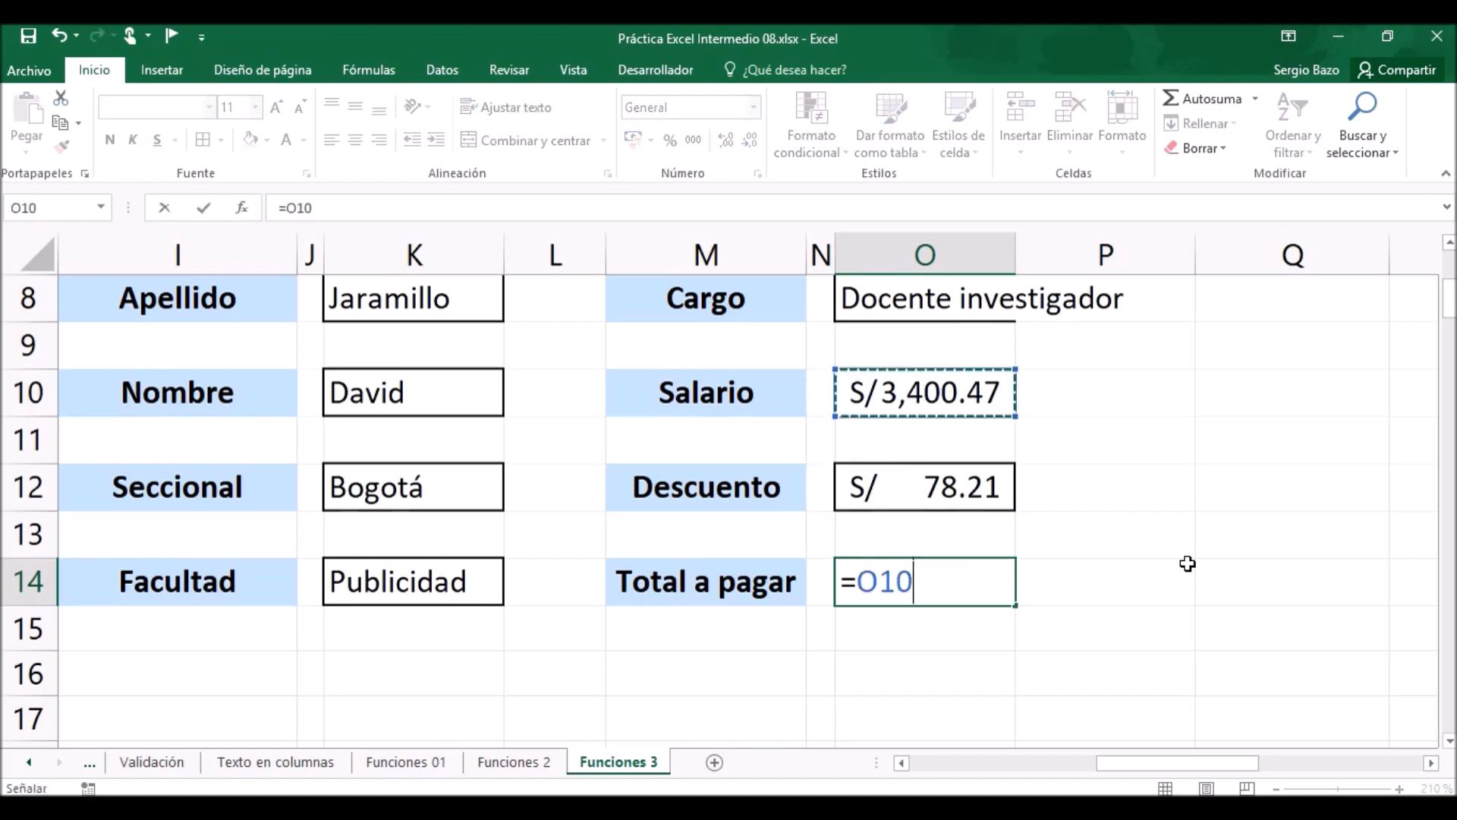
type("-")
key("Up")
key("Up")
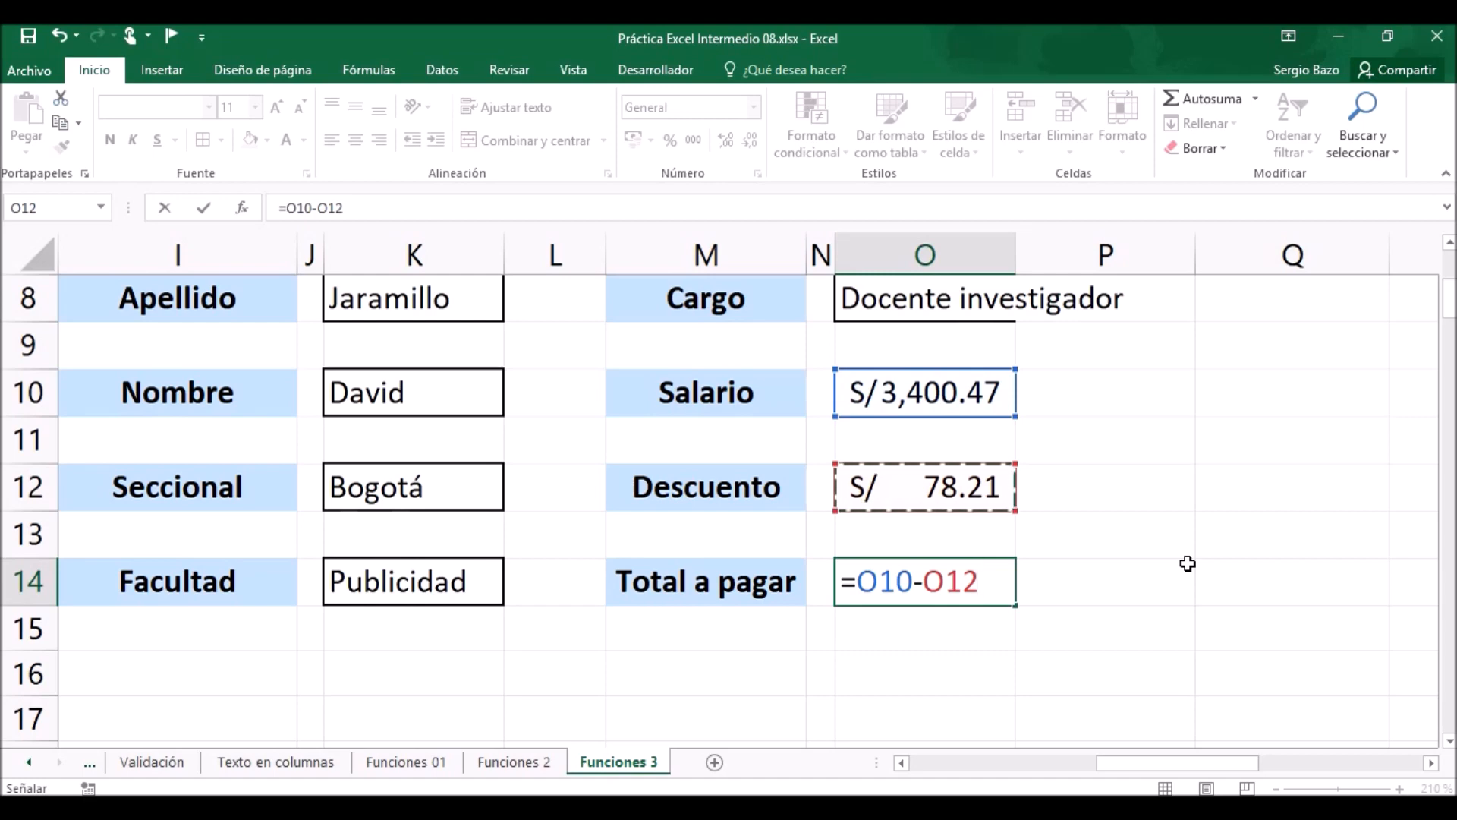
key("Return")
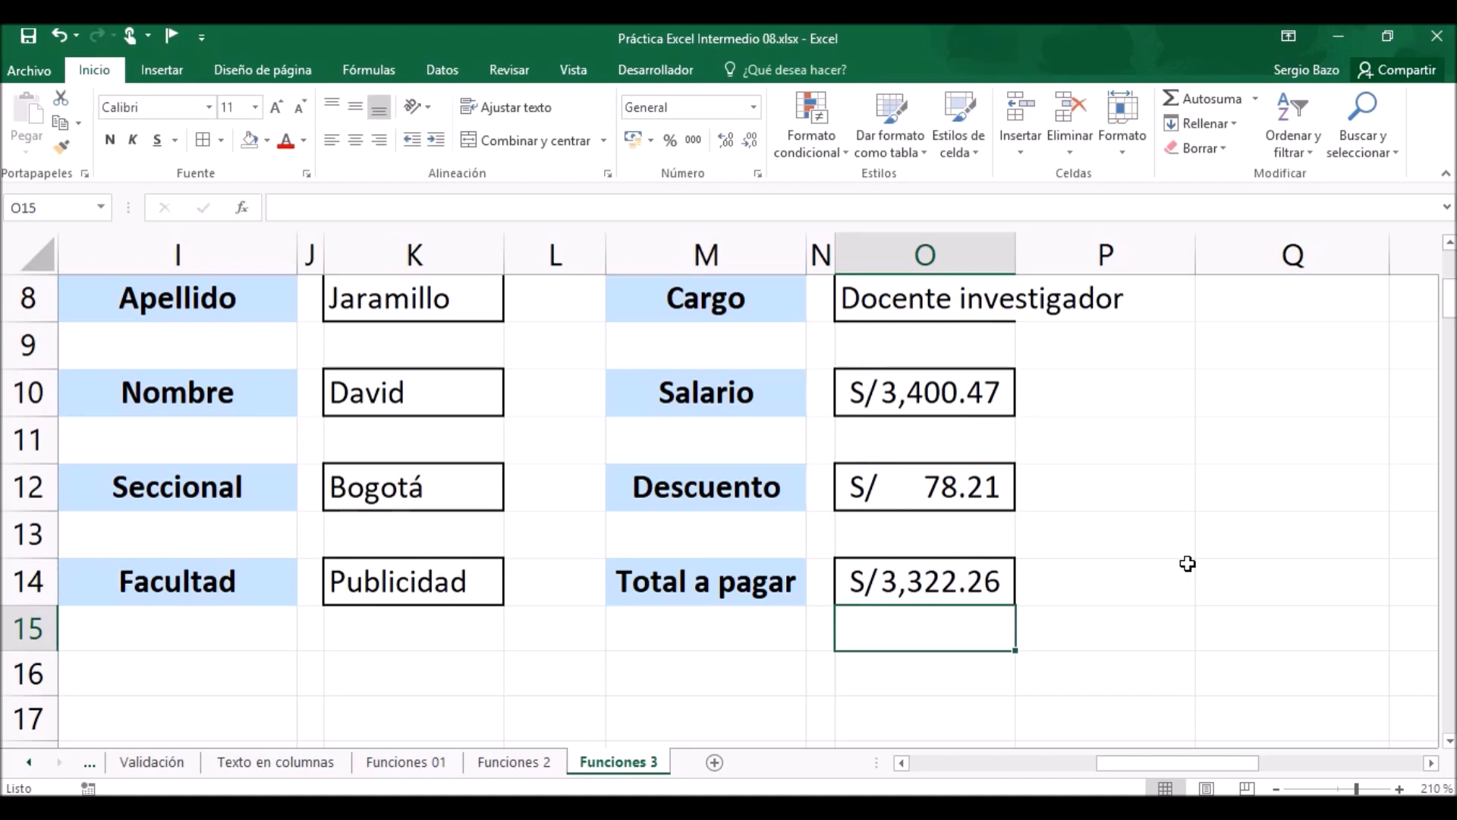
Choose the fifth employee ID from the ID empleado dropdown list in cell M6.
scroll(685, 513, "up", 1)
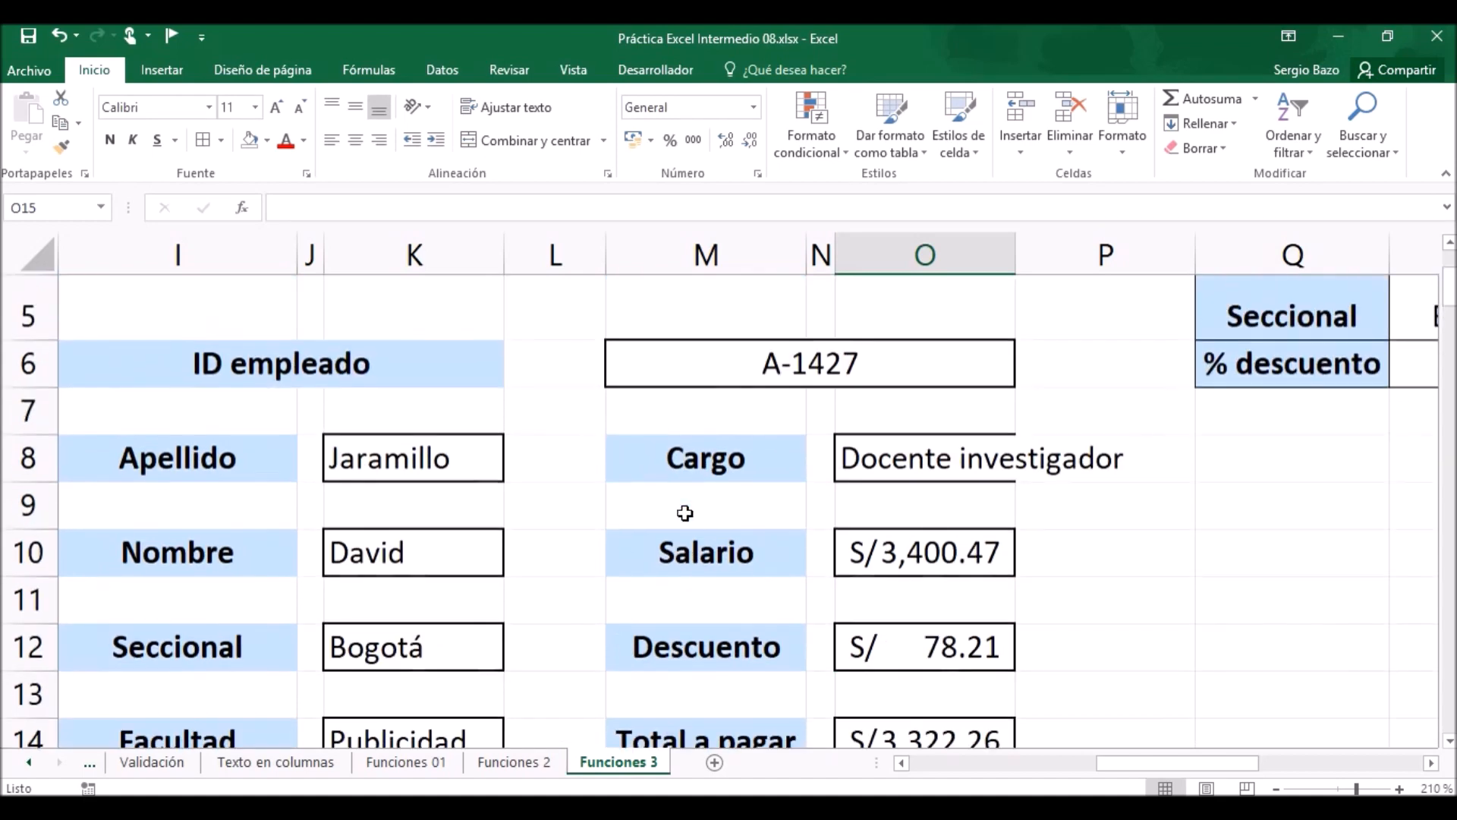
left_click(874, 364)
left_click(1025, 377)
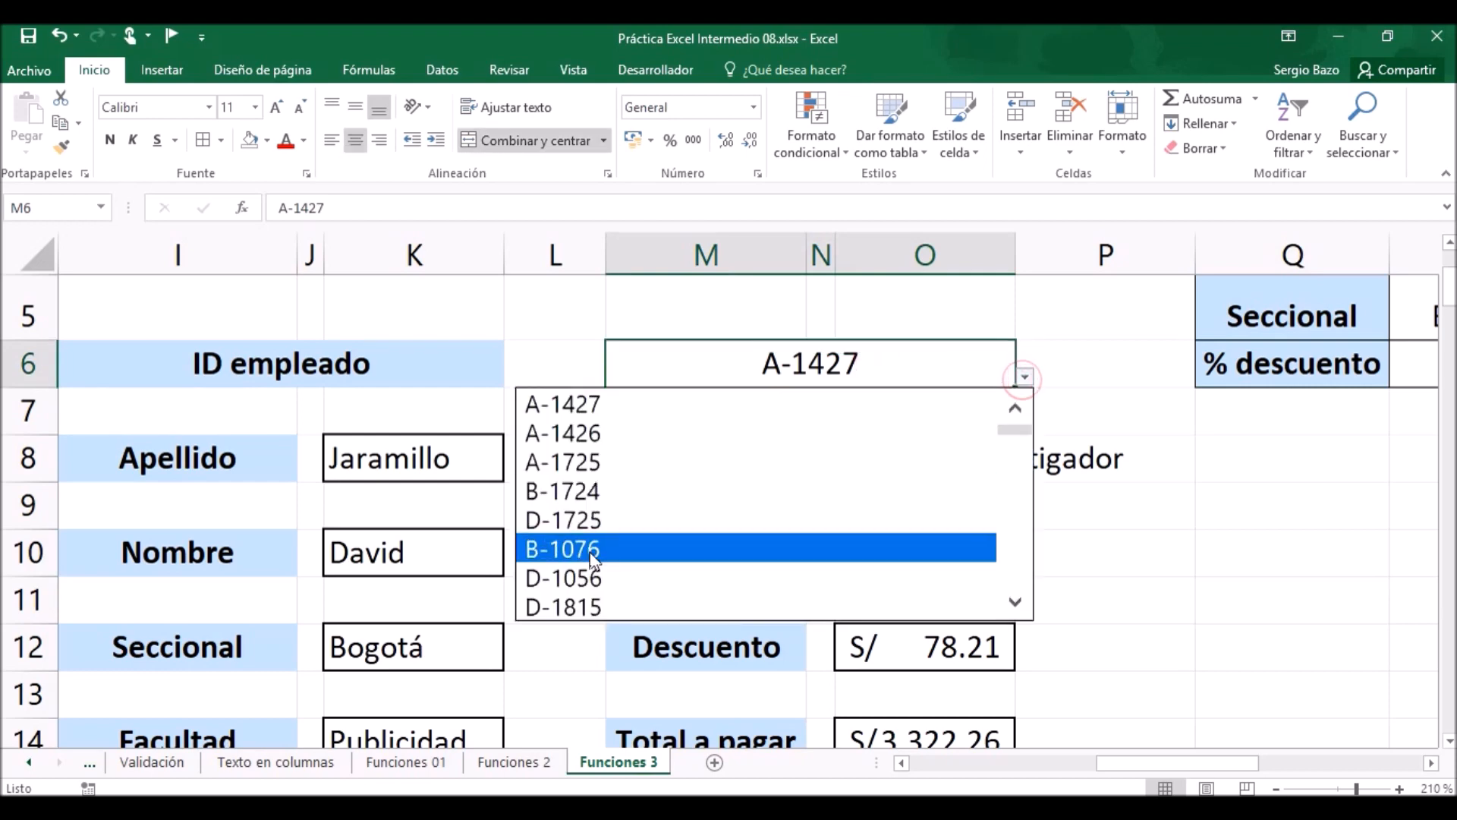
left_click(587, 519)
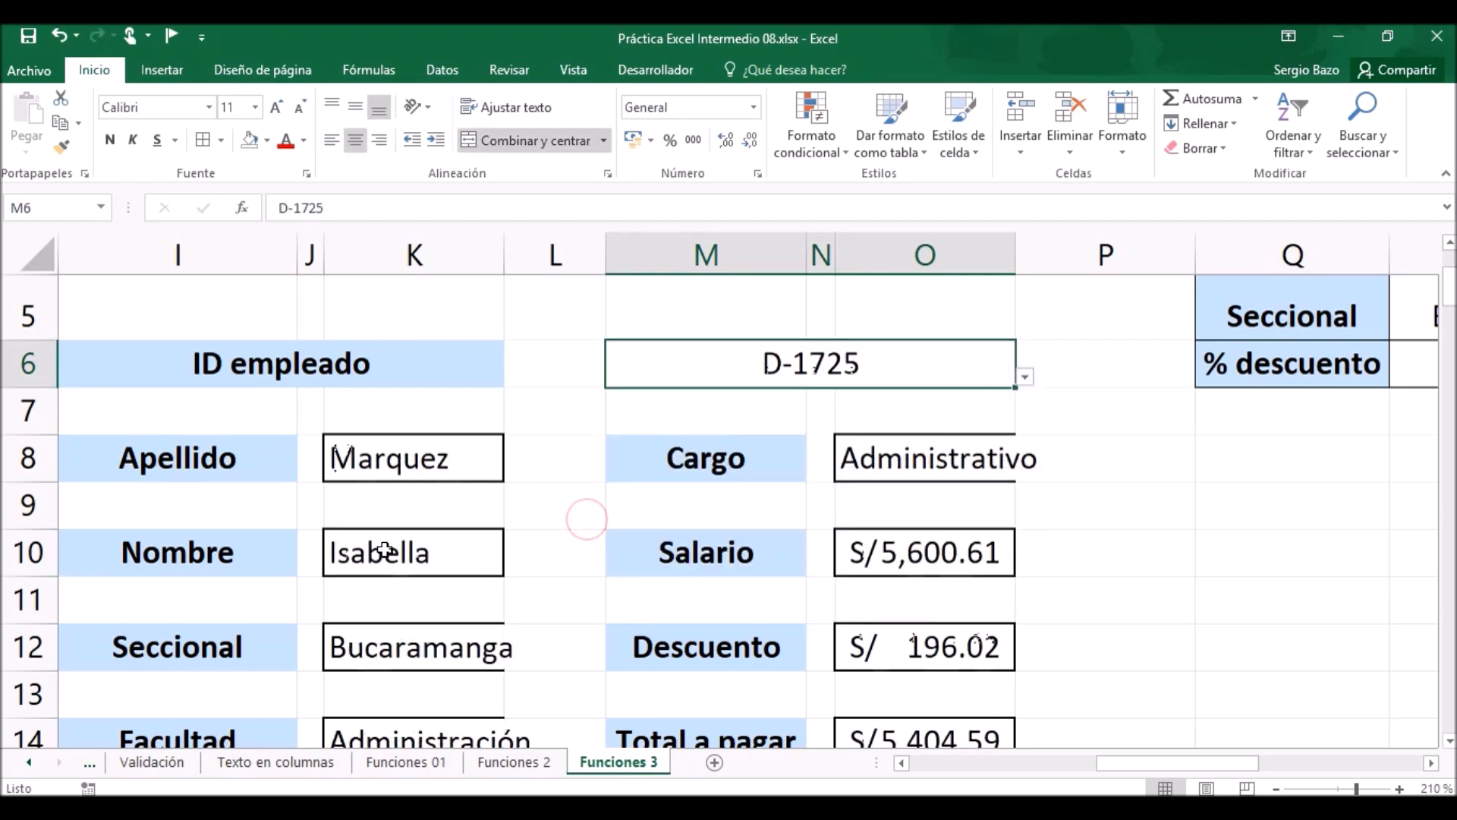
Review the lookup form's fields for the chosen employee, from Apellido down to Facultad and Total a pagar.
scroll(478, 541, "down", 1)
scroll(478, 541, "down", 1)
scroll(478, 541, "up", 1)
scroll(478, 541, "down", 1)
scroll(478, 541, "up", 1)
scroll(478, 541, "down", 1)
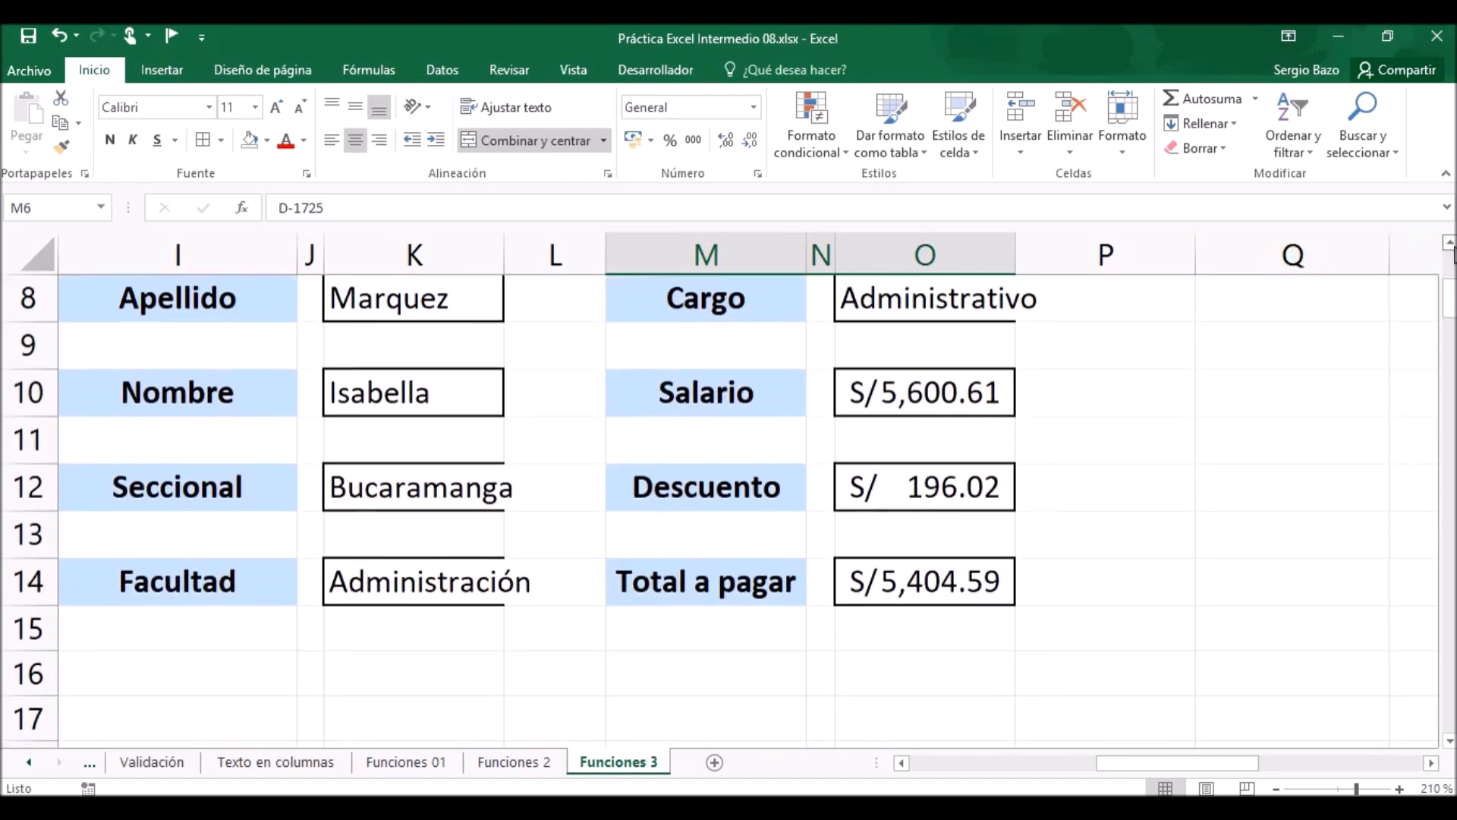
left_click(1449, 244)
left_click(1449, 243)
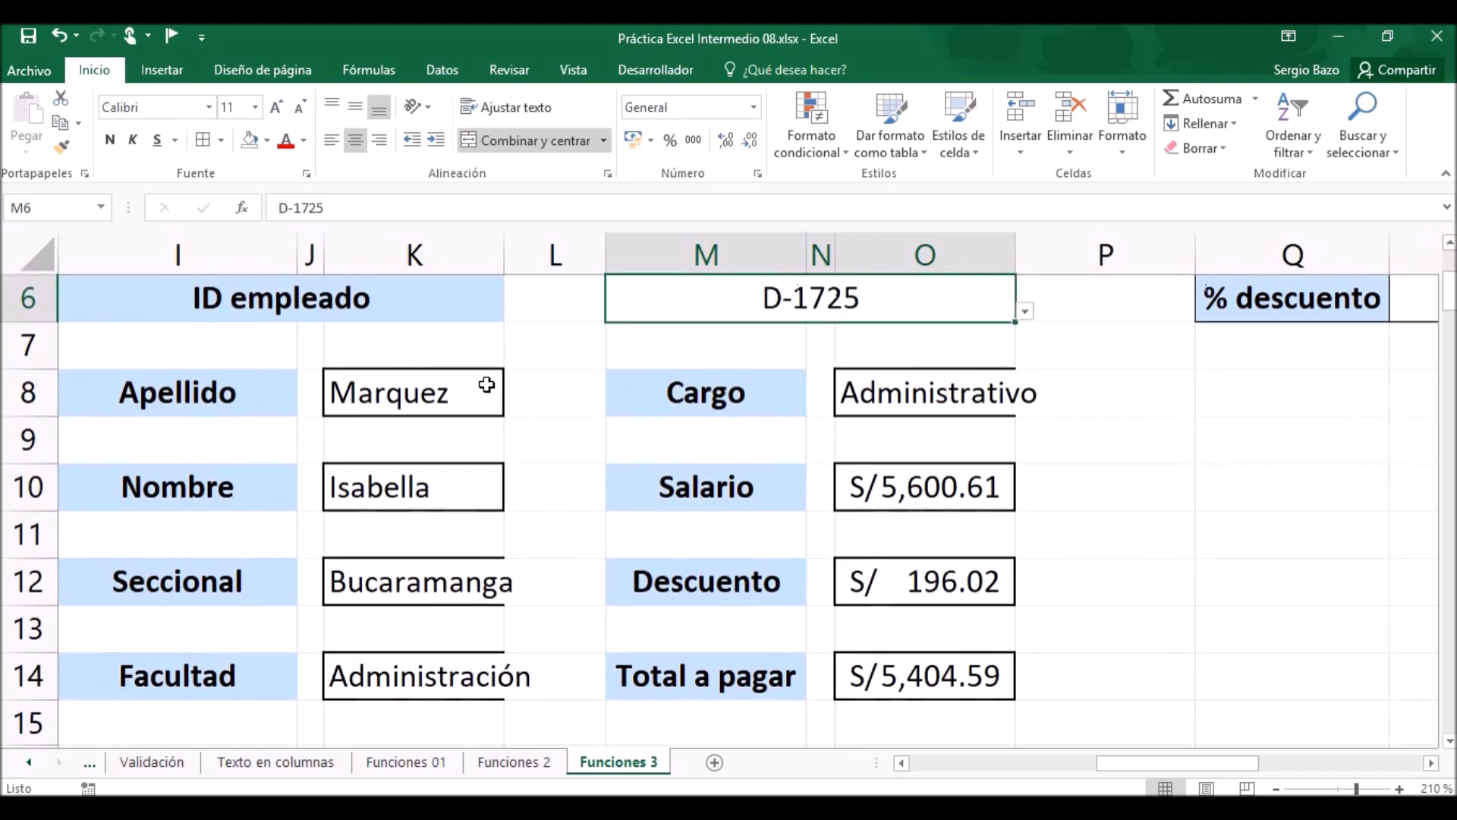